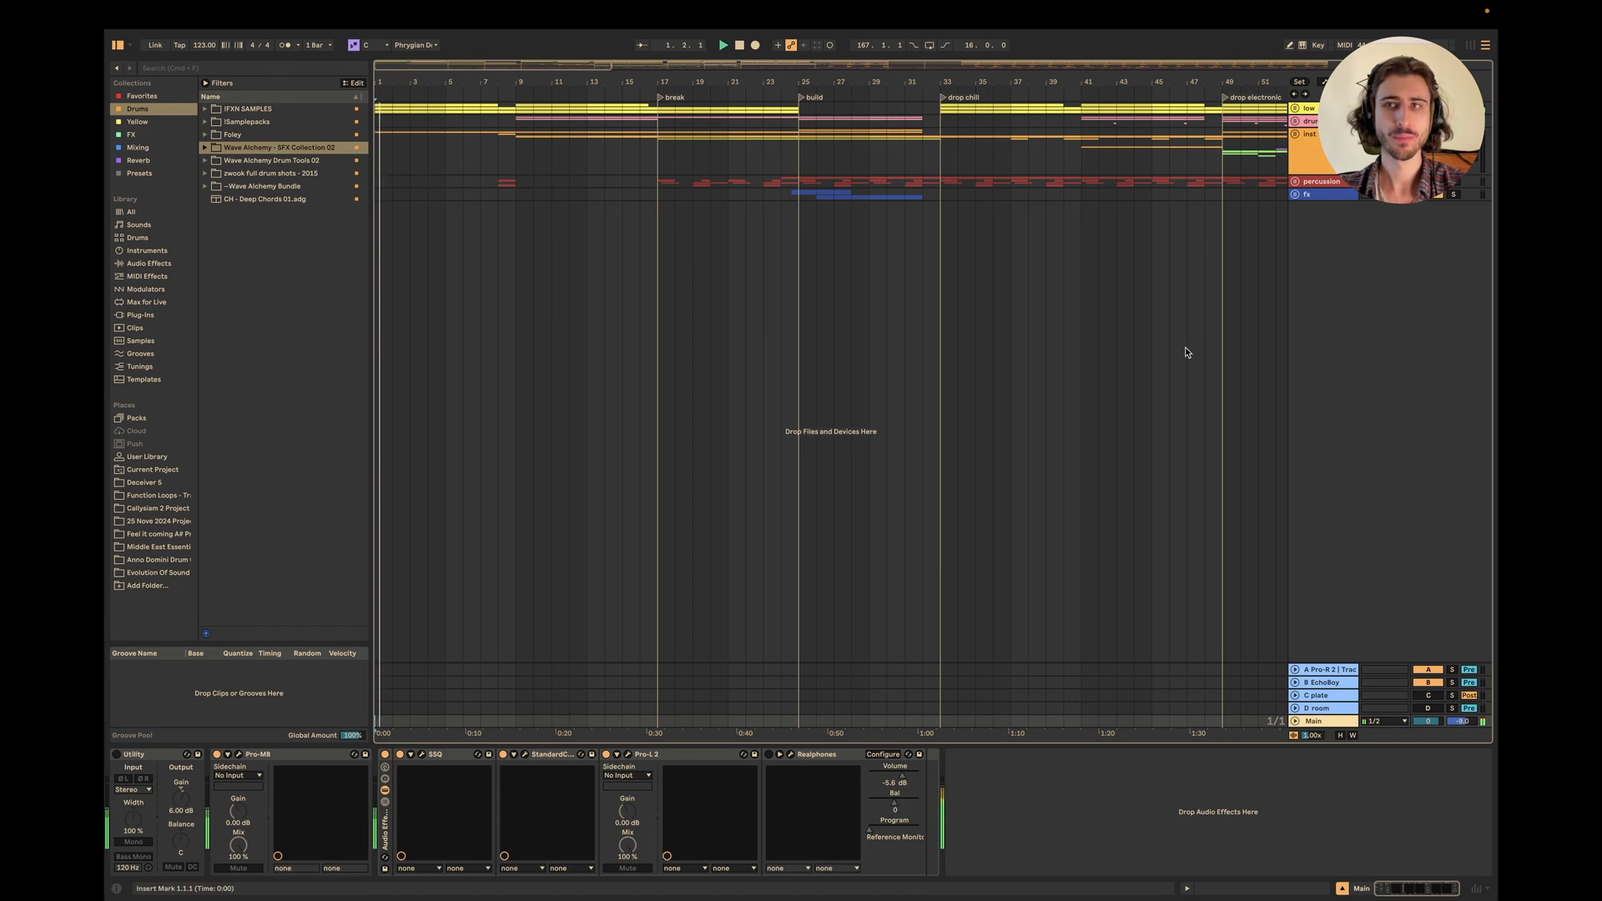
Unfold the inst group and its texture track, and raise the texture track's volume slightly during playback.
left_click(1295, 135)
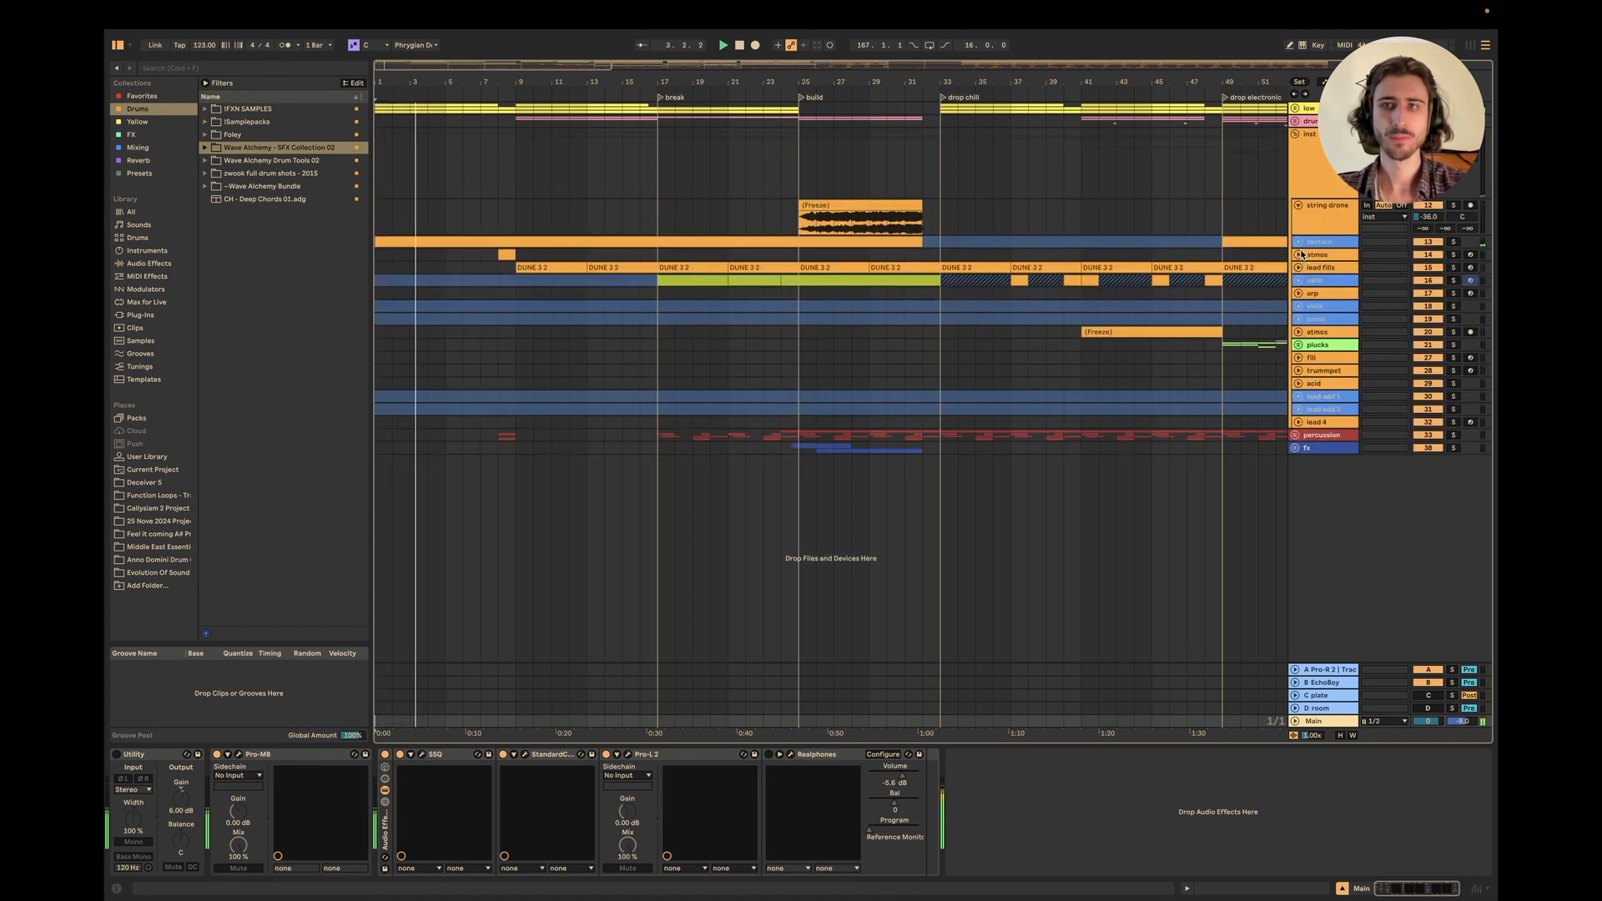
left_click(1298, 242)
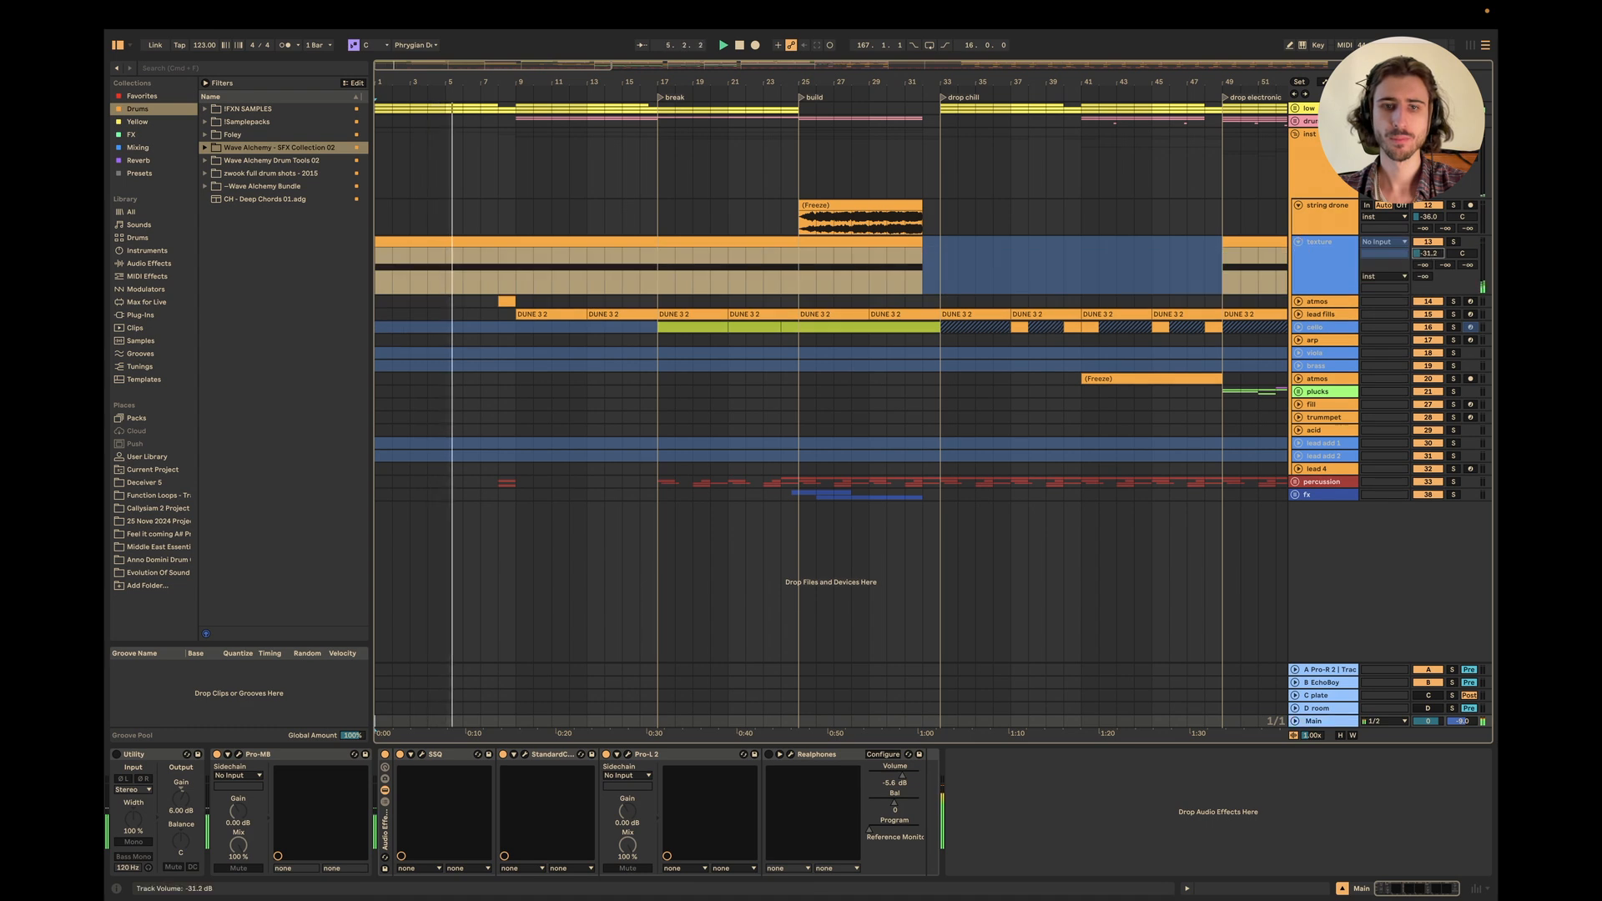
left_click_drag(1428, 253, 1427, 251)
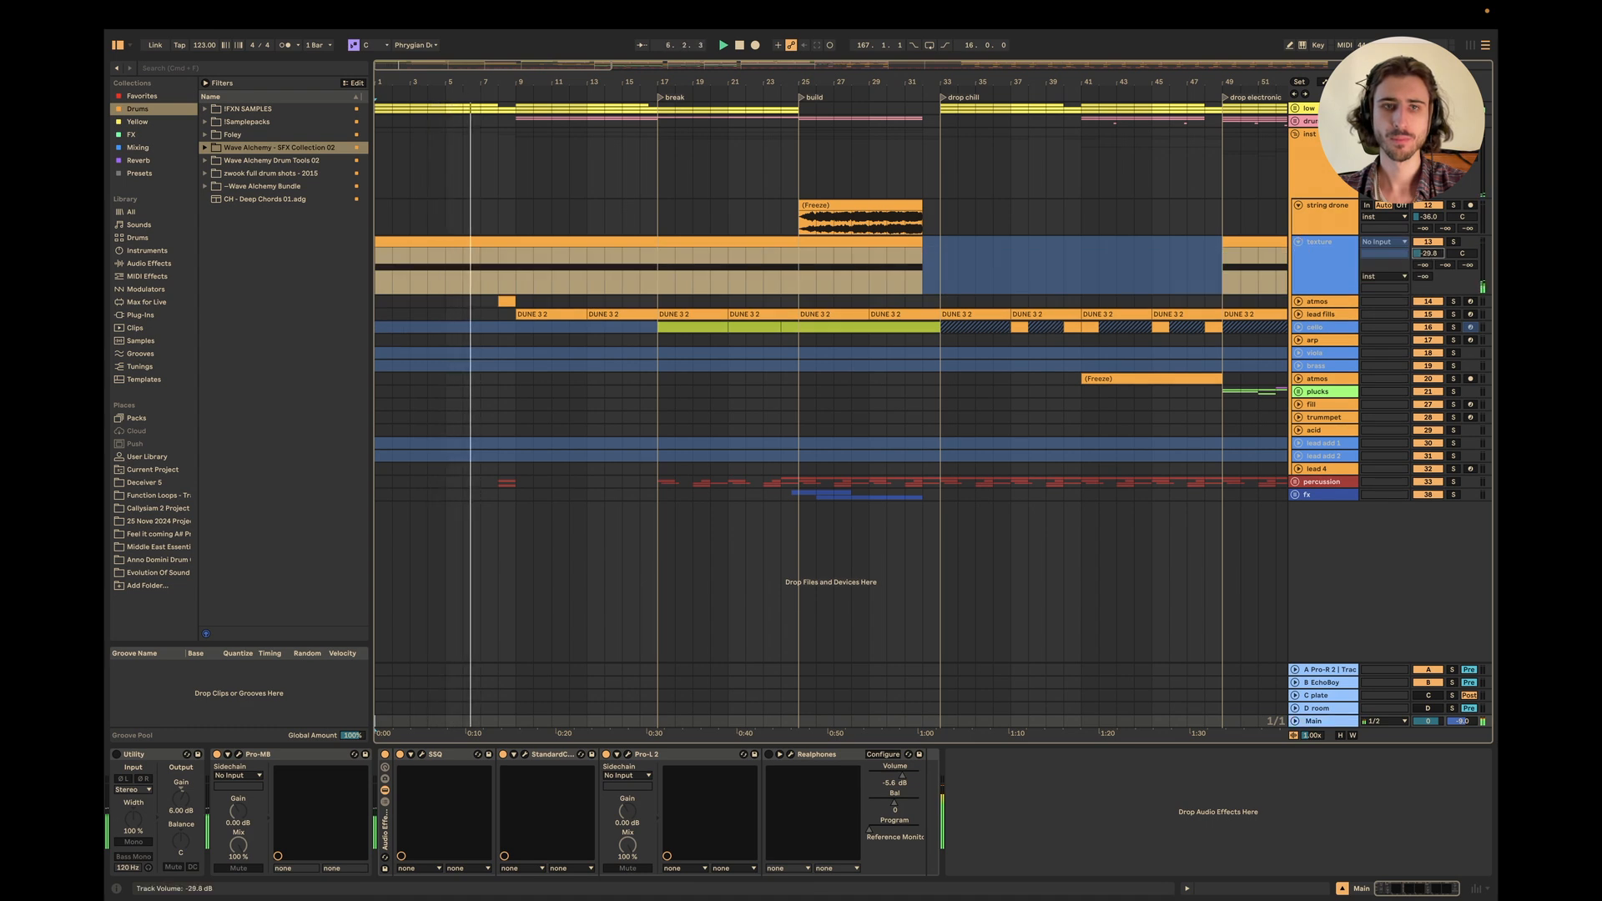
scroll(444, 397, "up", 2)
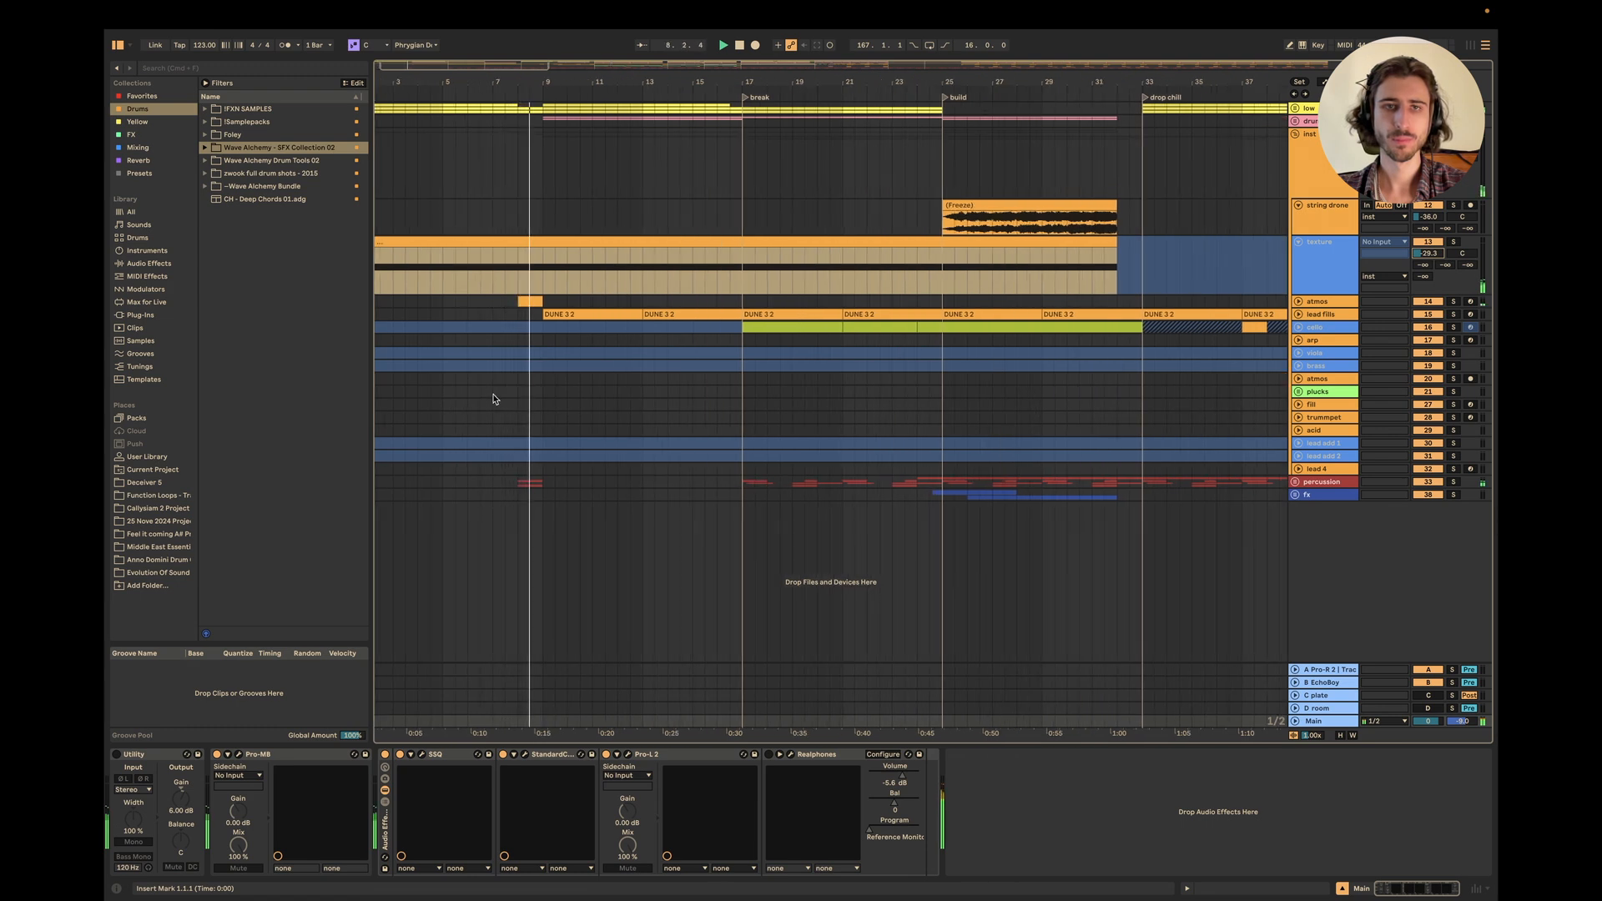
scroll(691, 434, "down", 1)
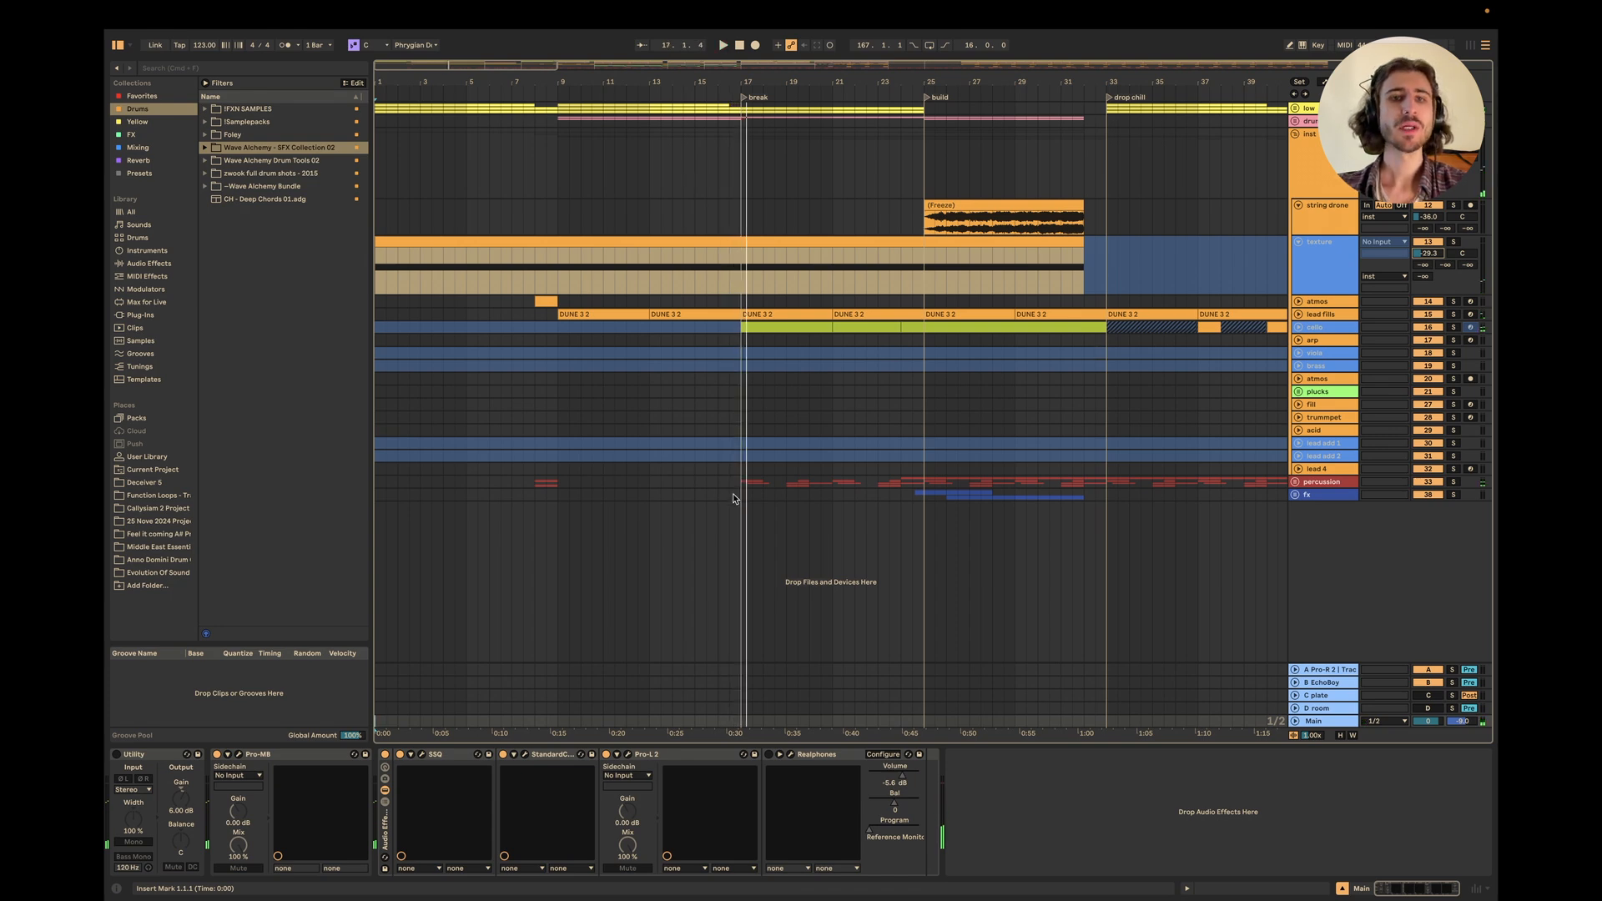
scroll(561, 404, "up", 3)
Switch to Keynote and examine the Intro Arrangement slide, focusing on the kick bass groove, drums, transition and lead elements.
key("super+Tab")
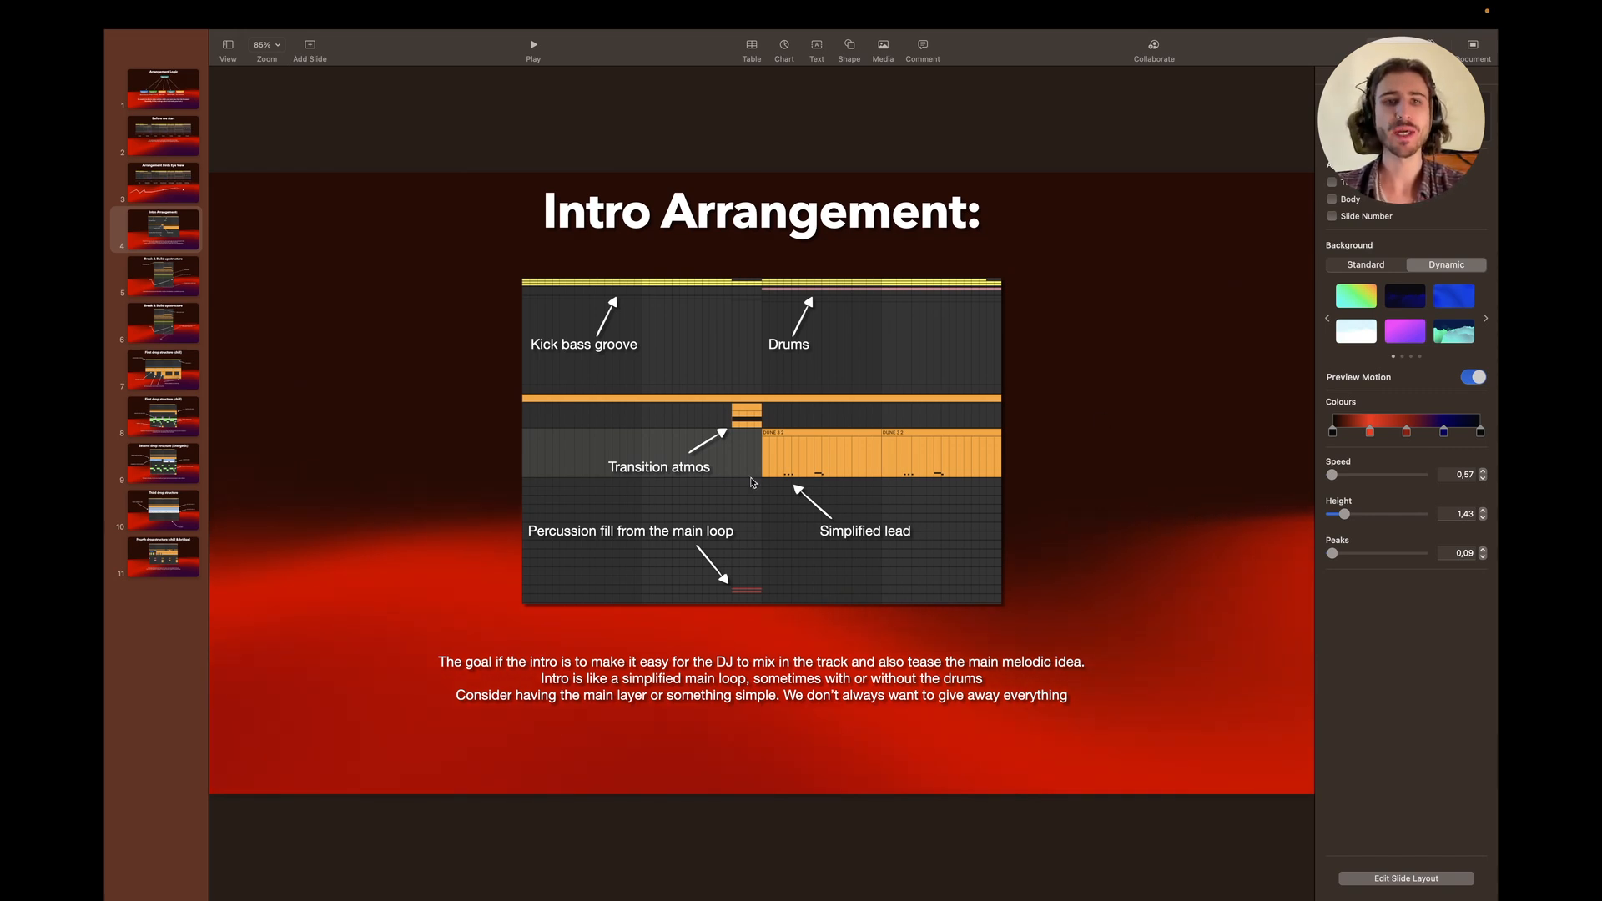
left_click_drag(392, 261, 651, 335)
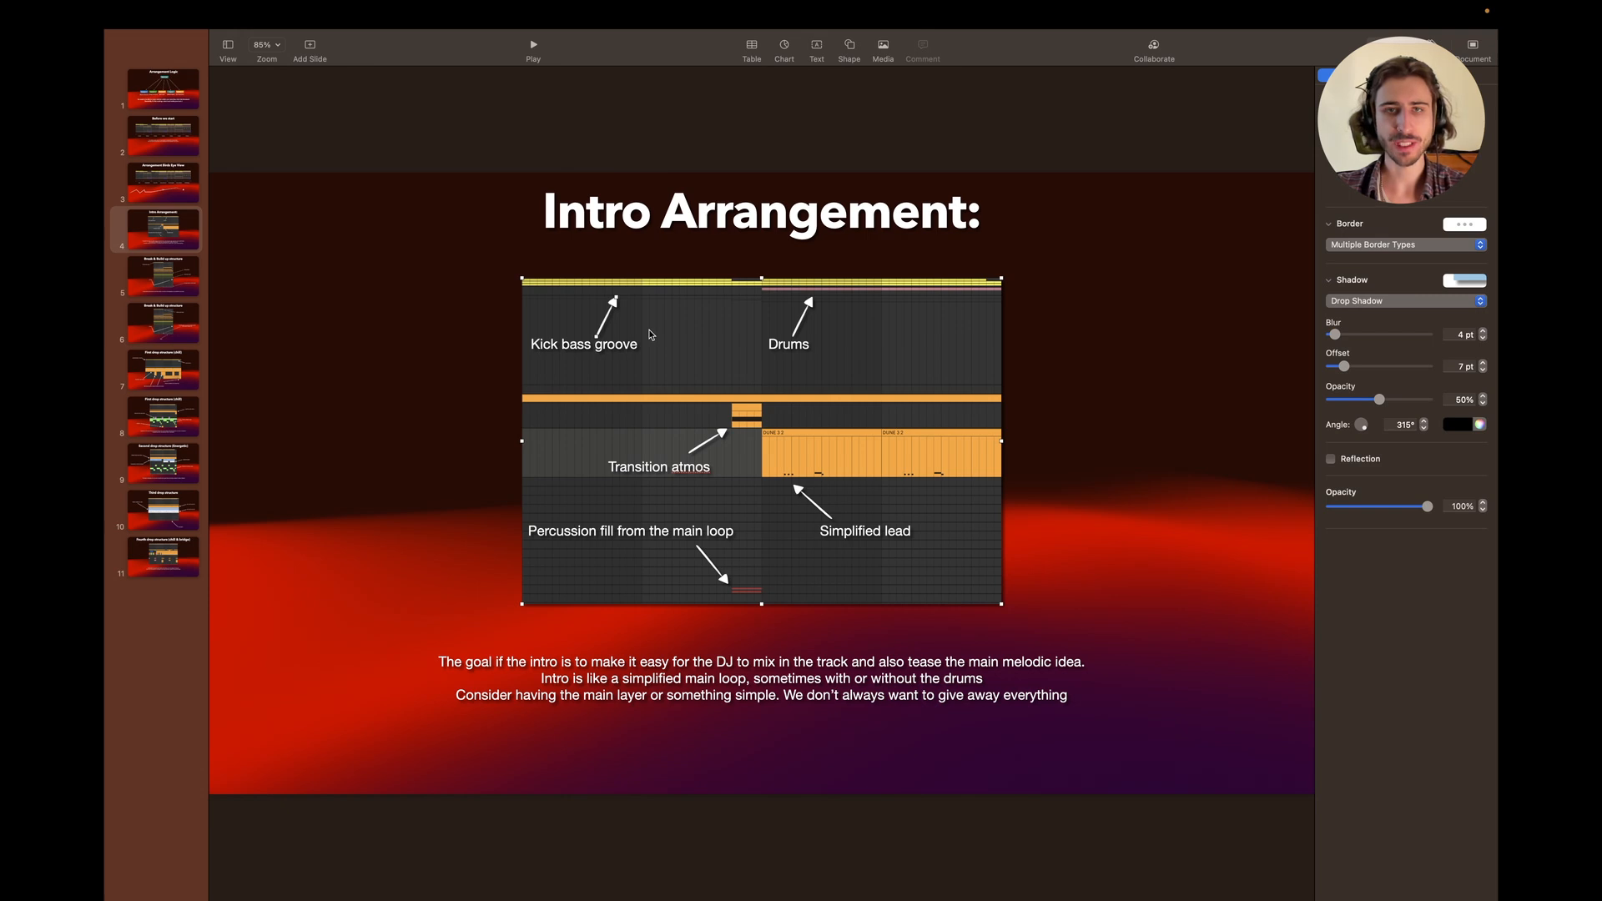
left_click(1257, 252)
left_click_drag(1098, 273, 783, 349)
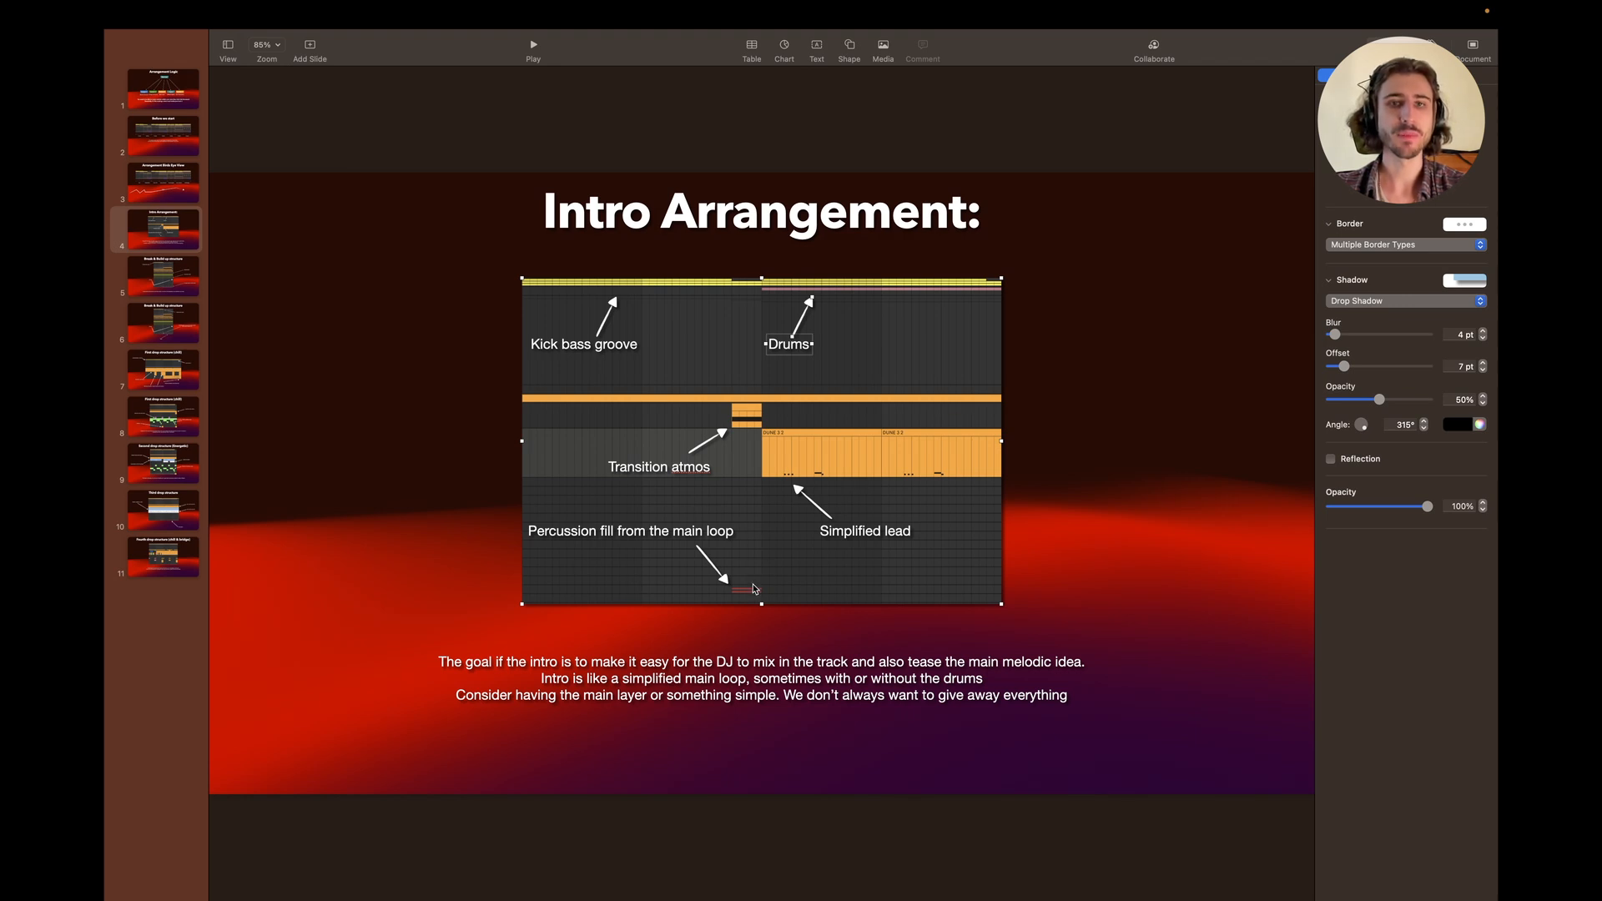
left_click(1081, 389)
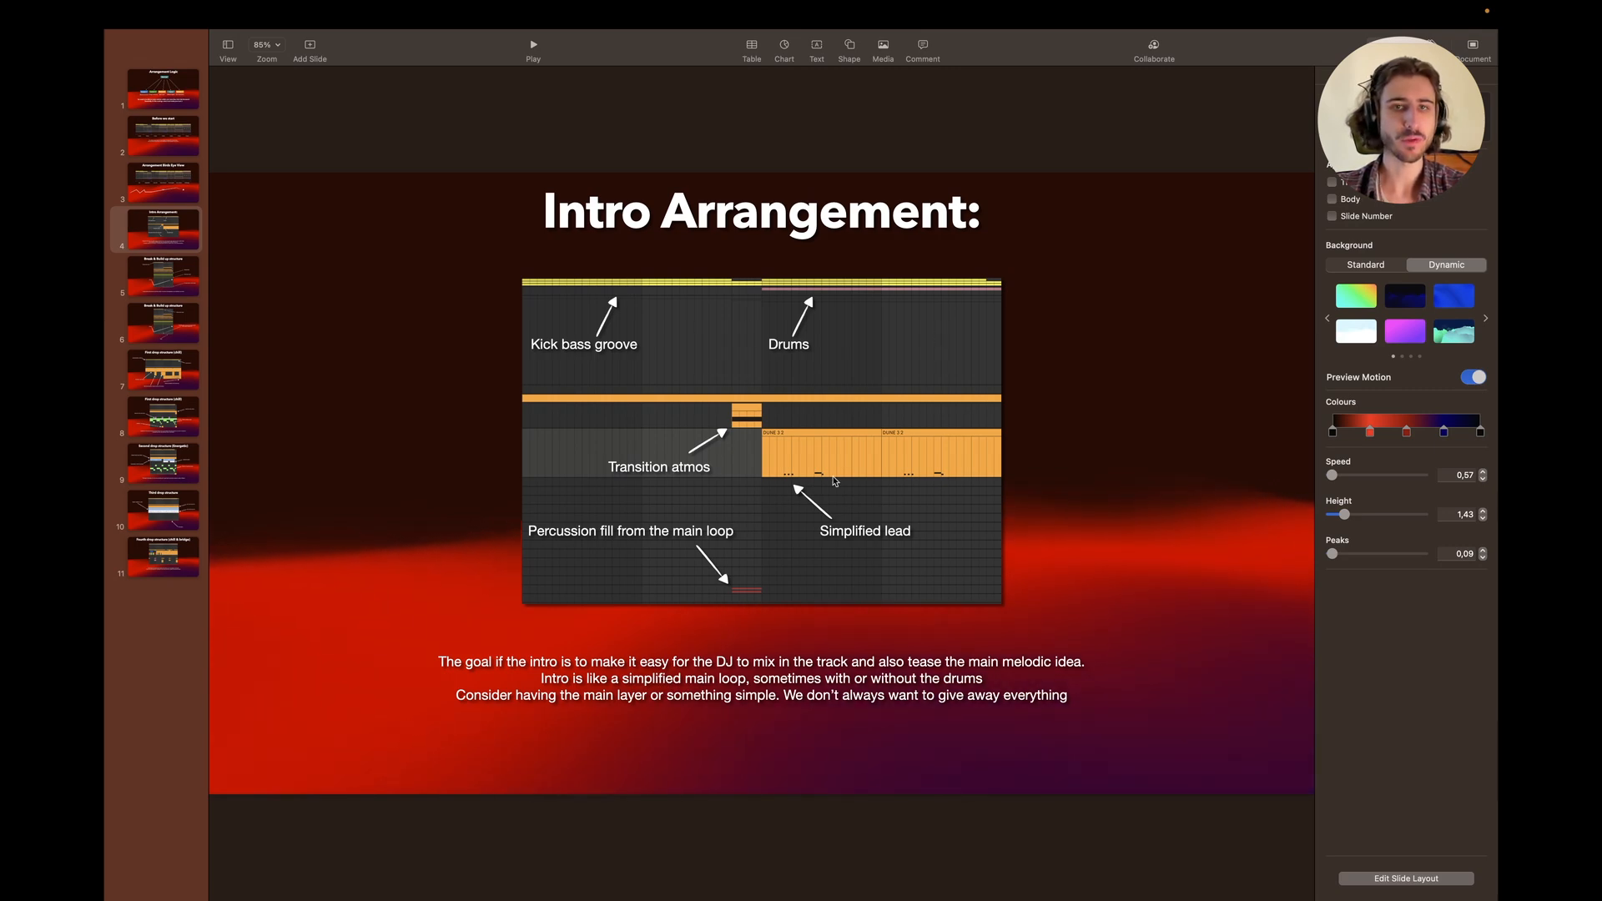
Switch back to Ableton Live, hide the expanded device view and play the arrangement from the start of the intro.
key("super+Tab")
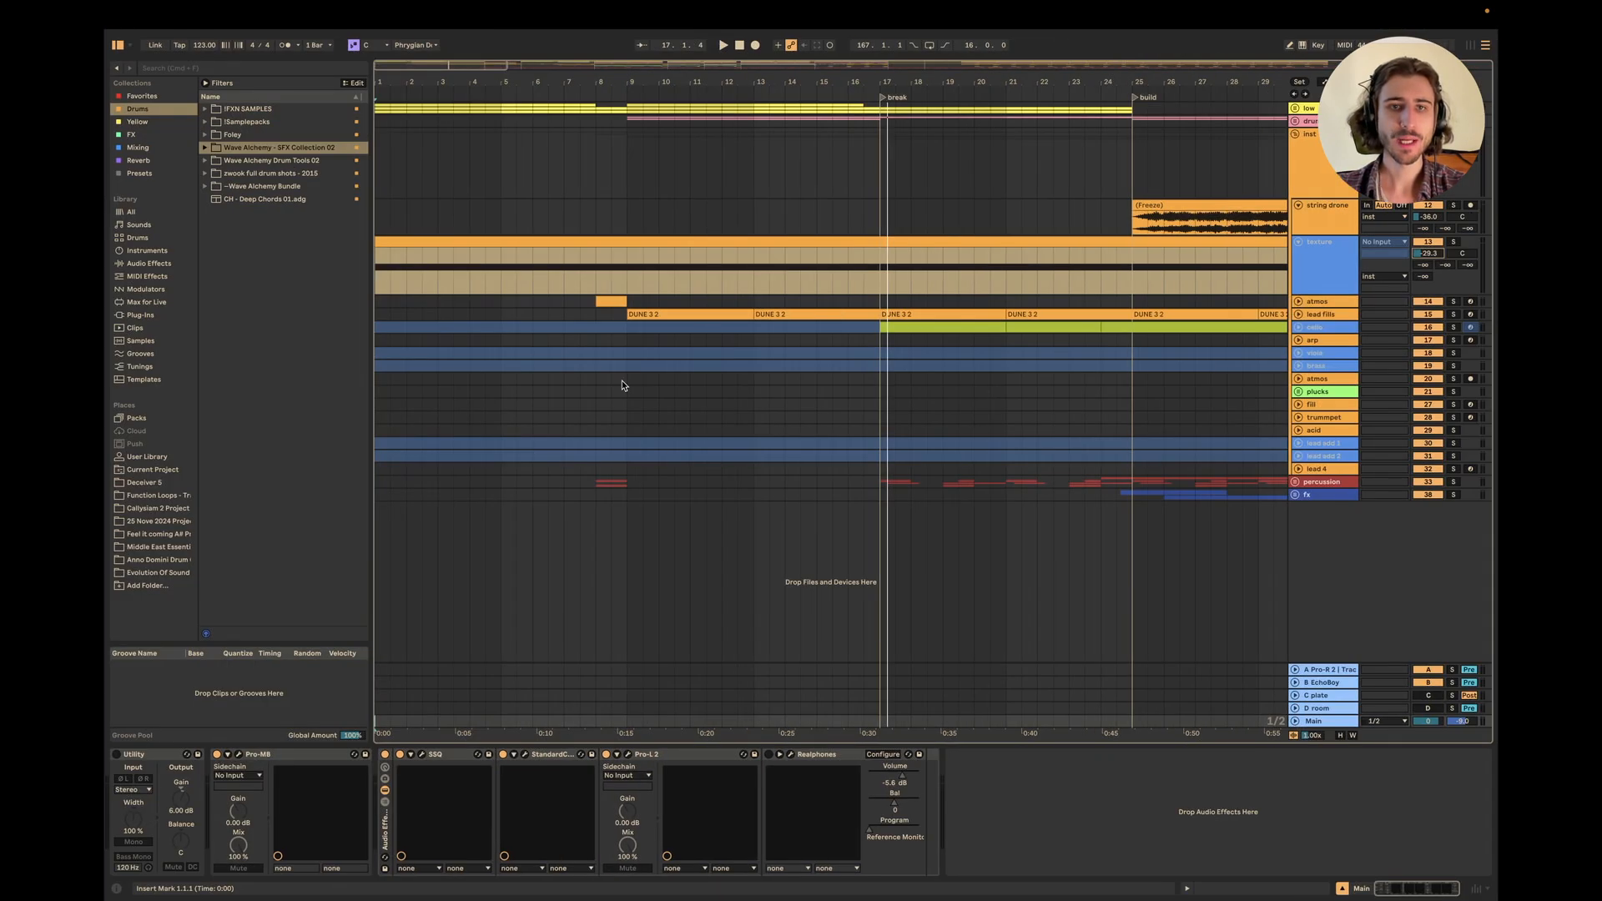
left_click(388, 311)
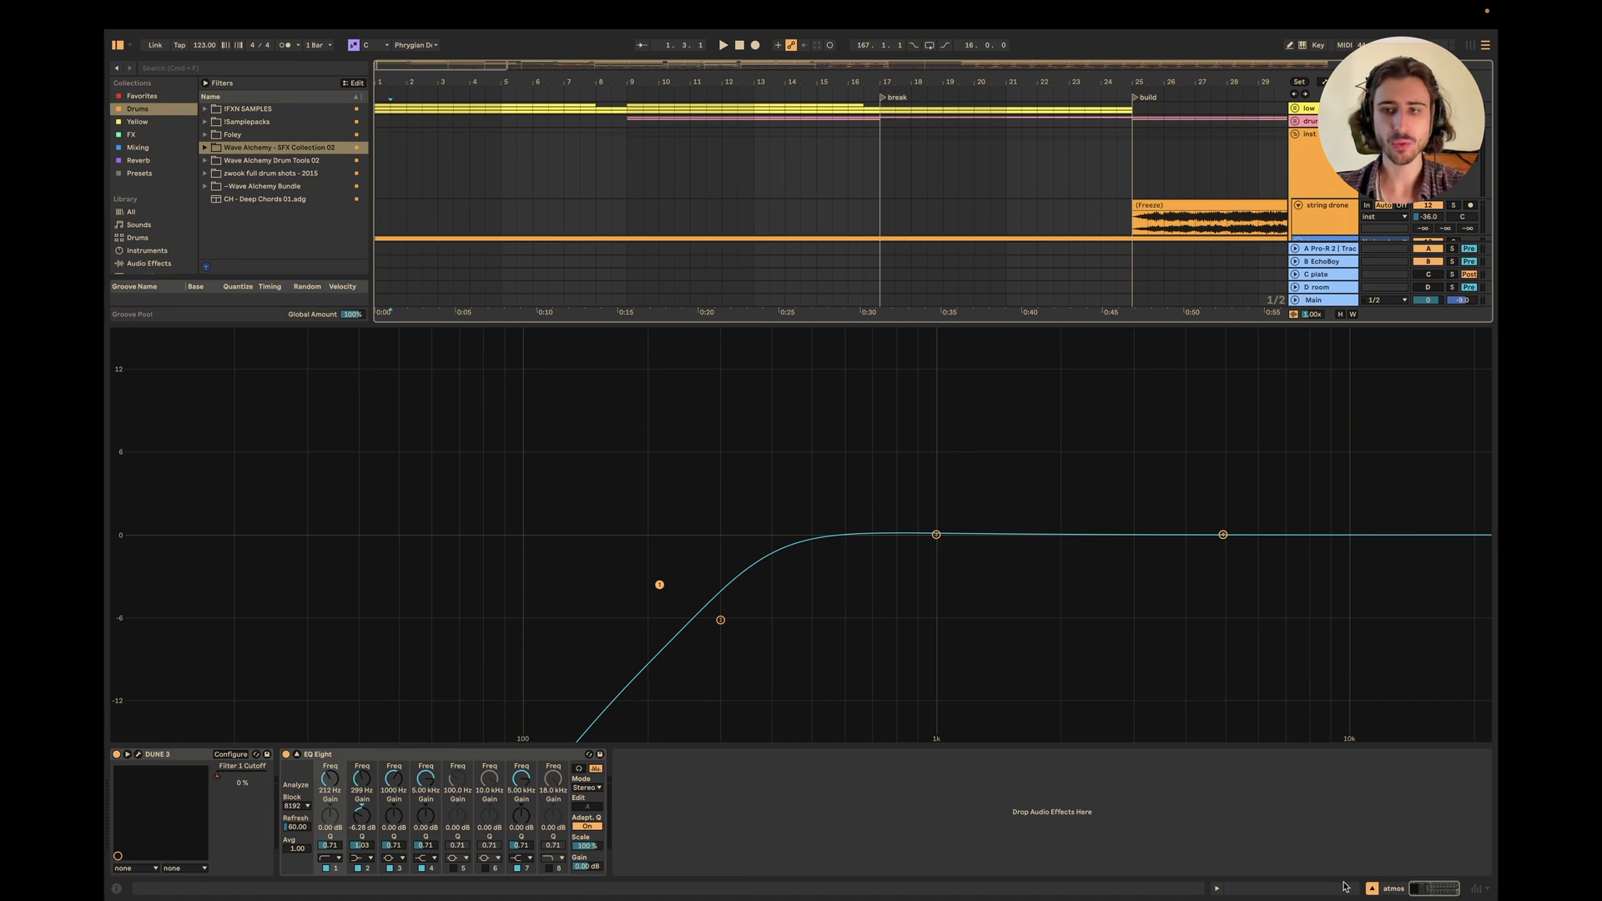
left_click(1372, 888)
key("space")
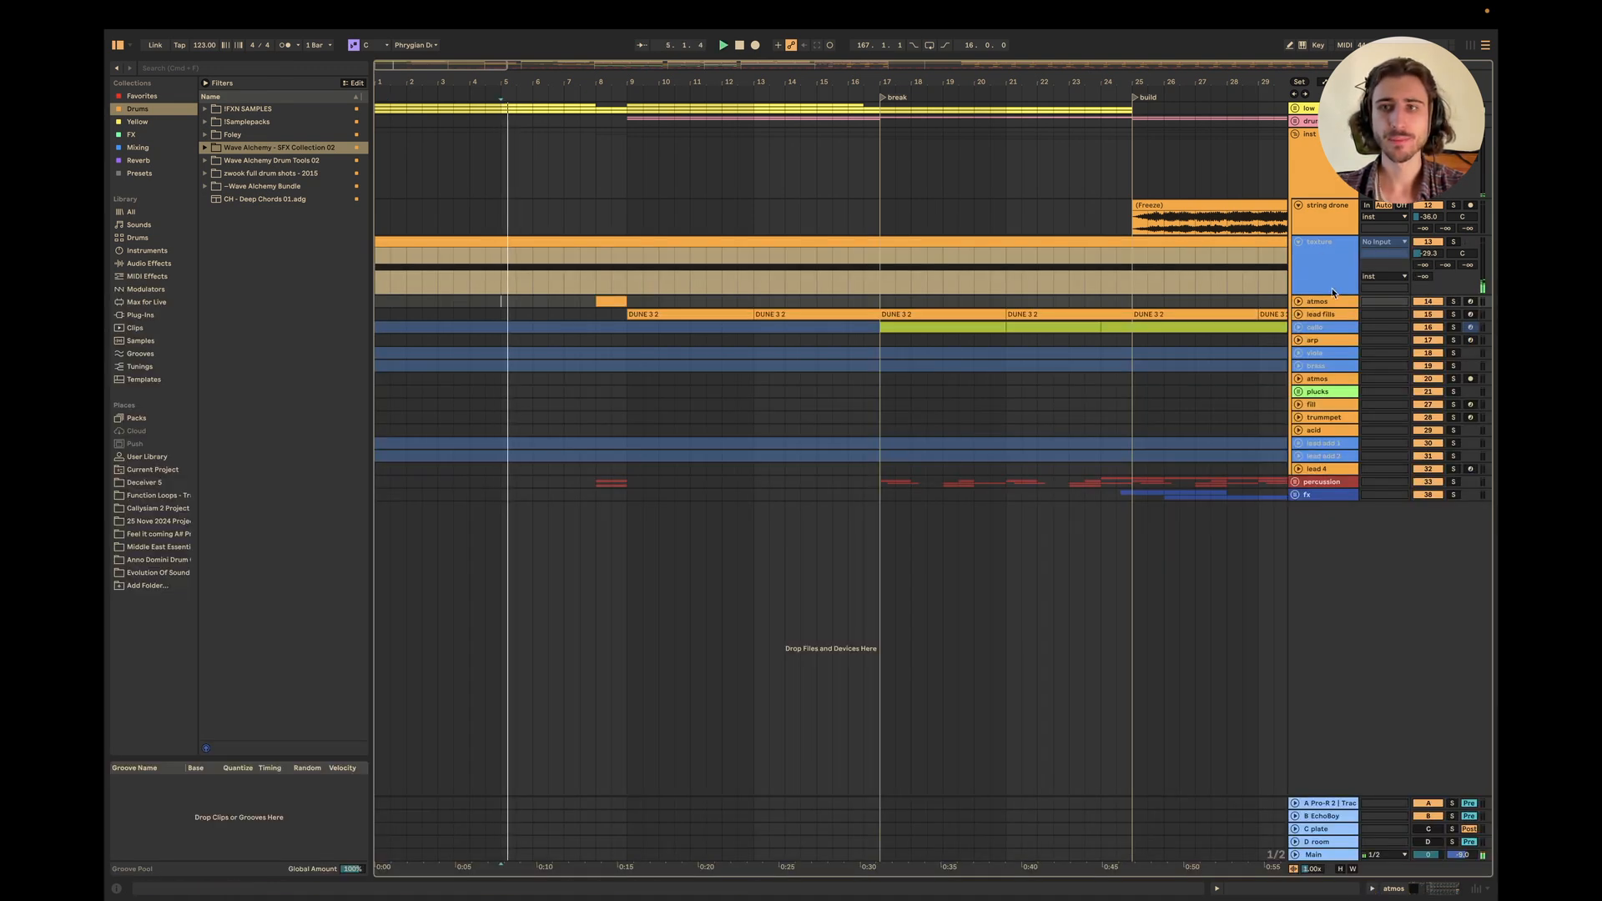
Unfold the atmos track and the percussion group, and select the percussion fill from 8.1.1 to 9.1.1.
left_click(1298, 301)
scroll(451, 594, "up", 3)
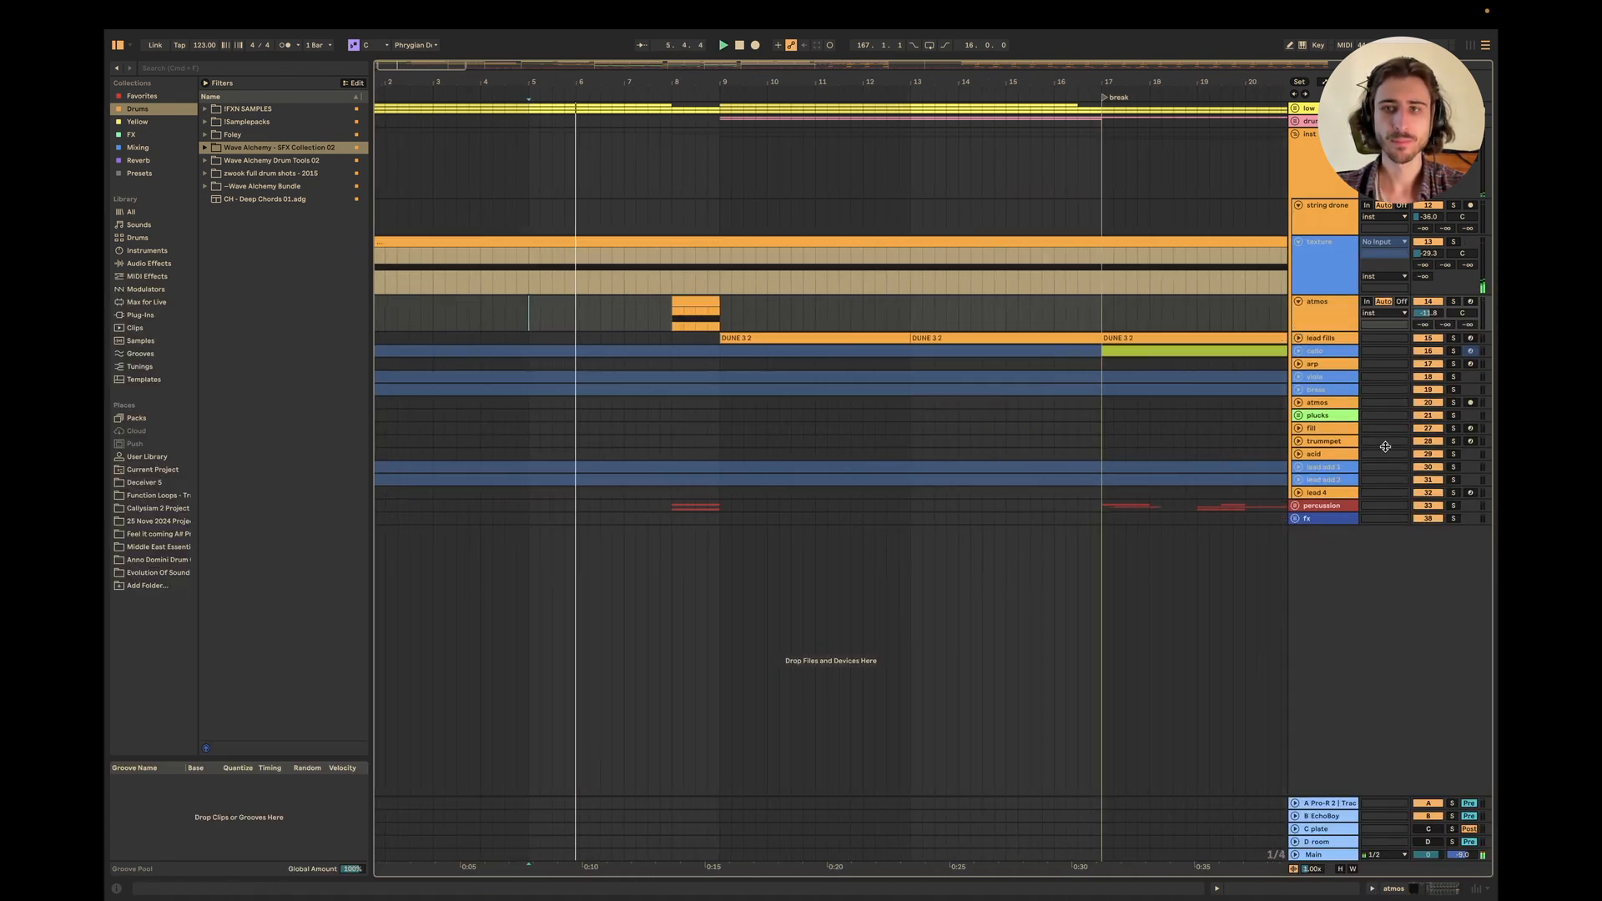
left_click(1294, 506)
left_click_drag(719, 680, 674, 537)
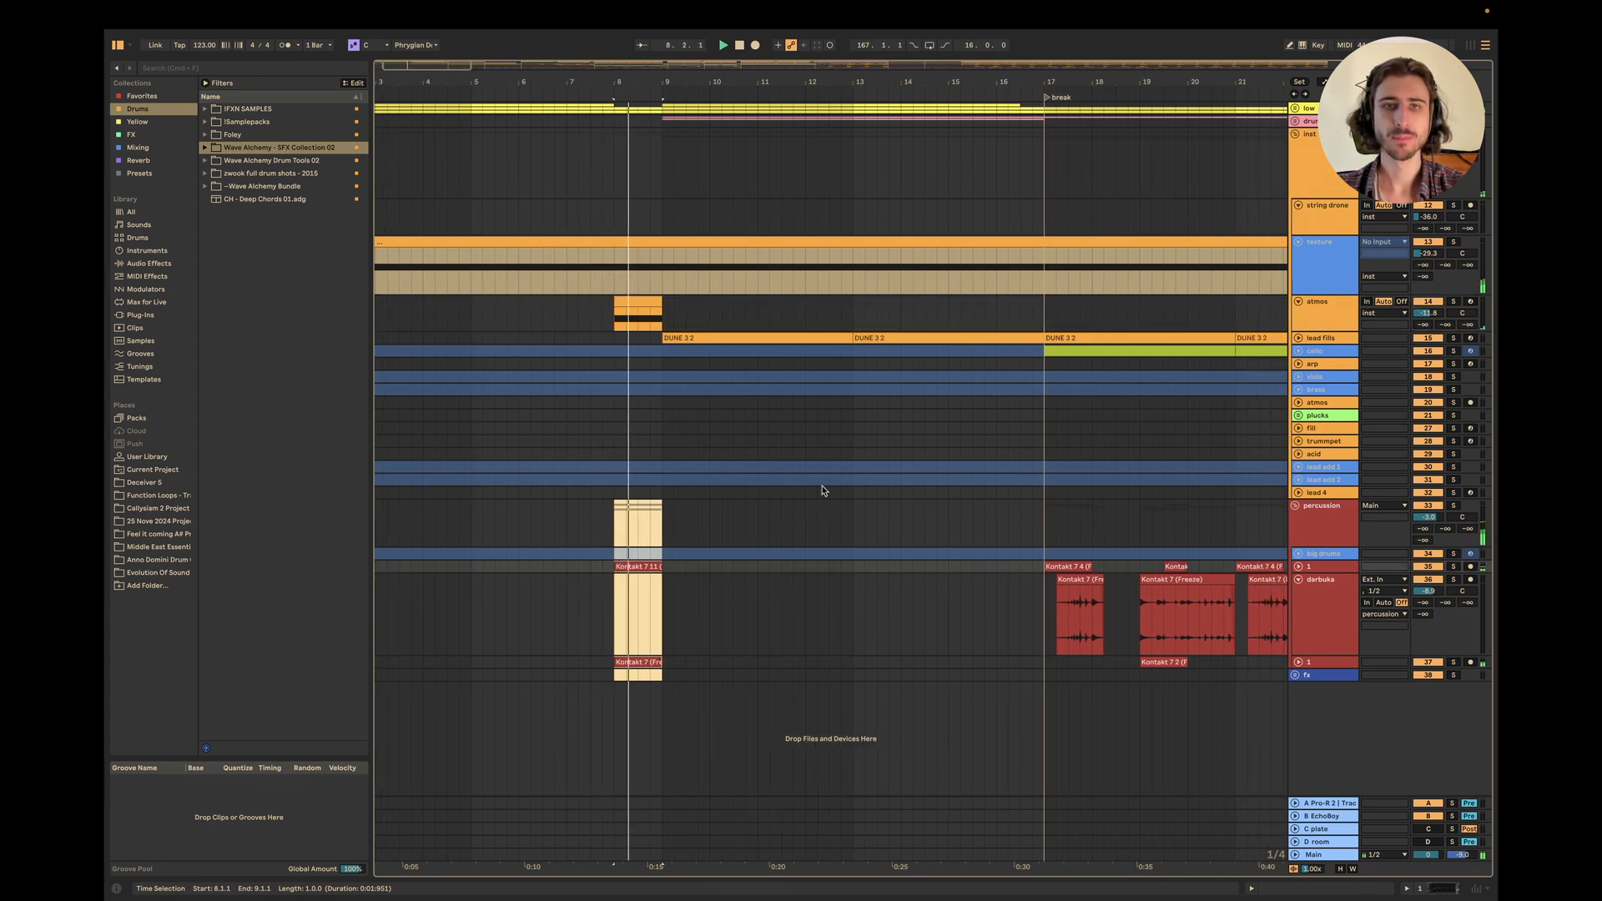
Unfold and select the lead fills track to hear its simplified lead, and stop playback before the break.
left_click(1298, 338)
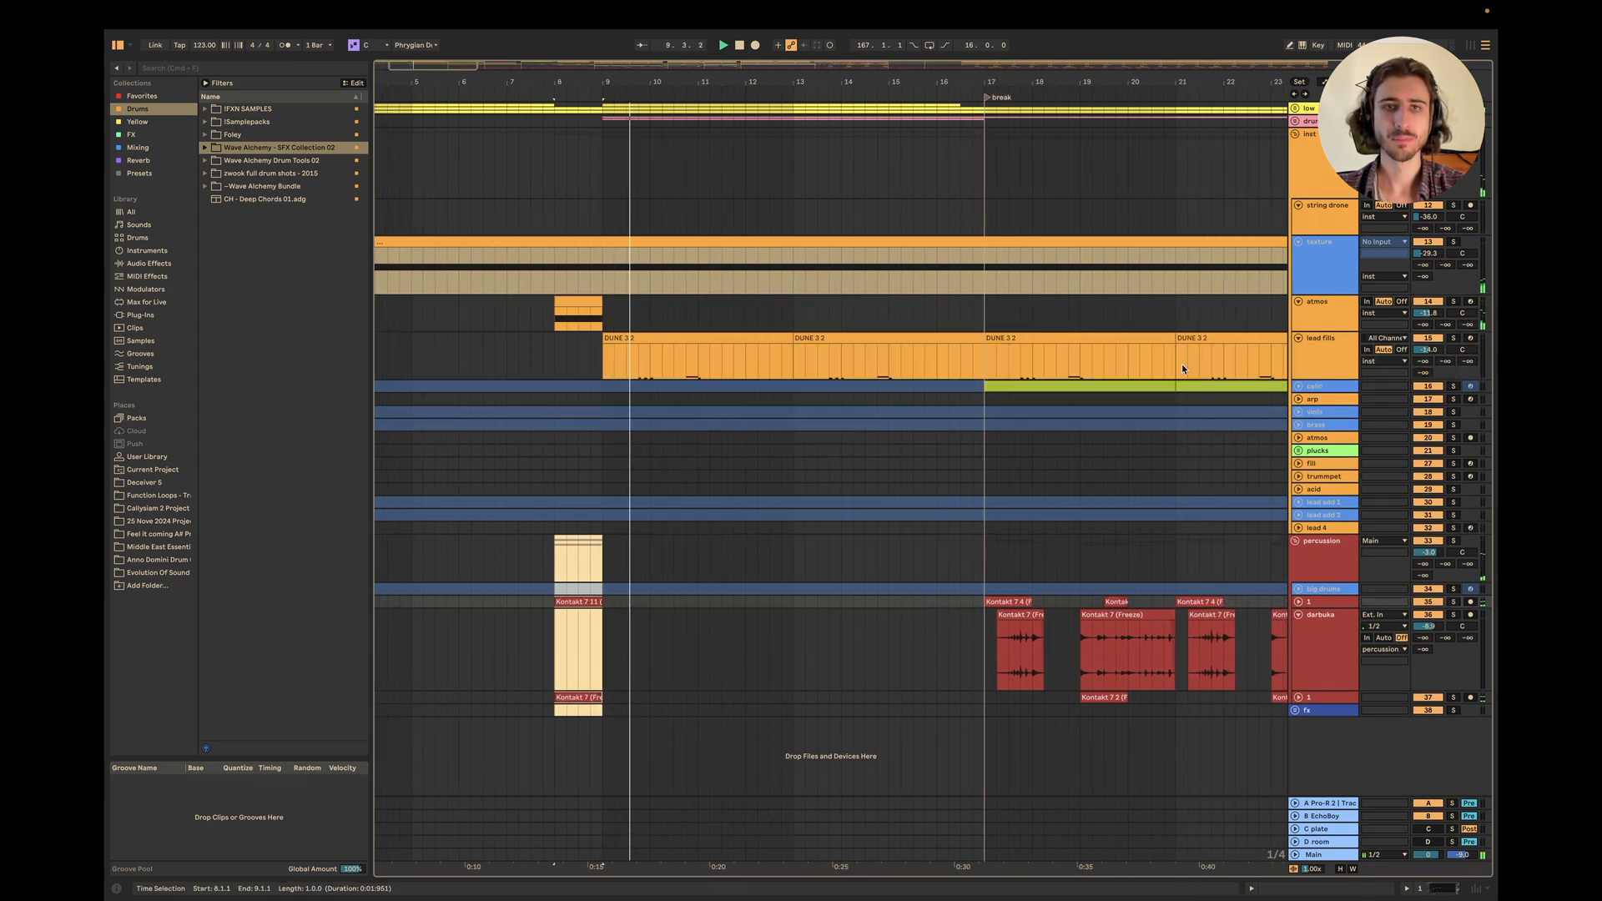
left_click(1305, 354)
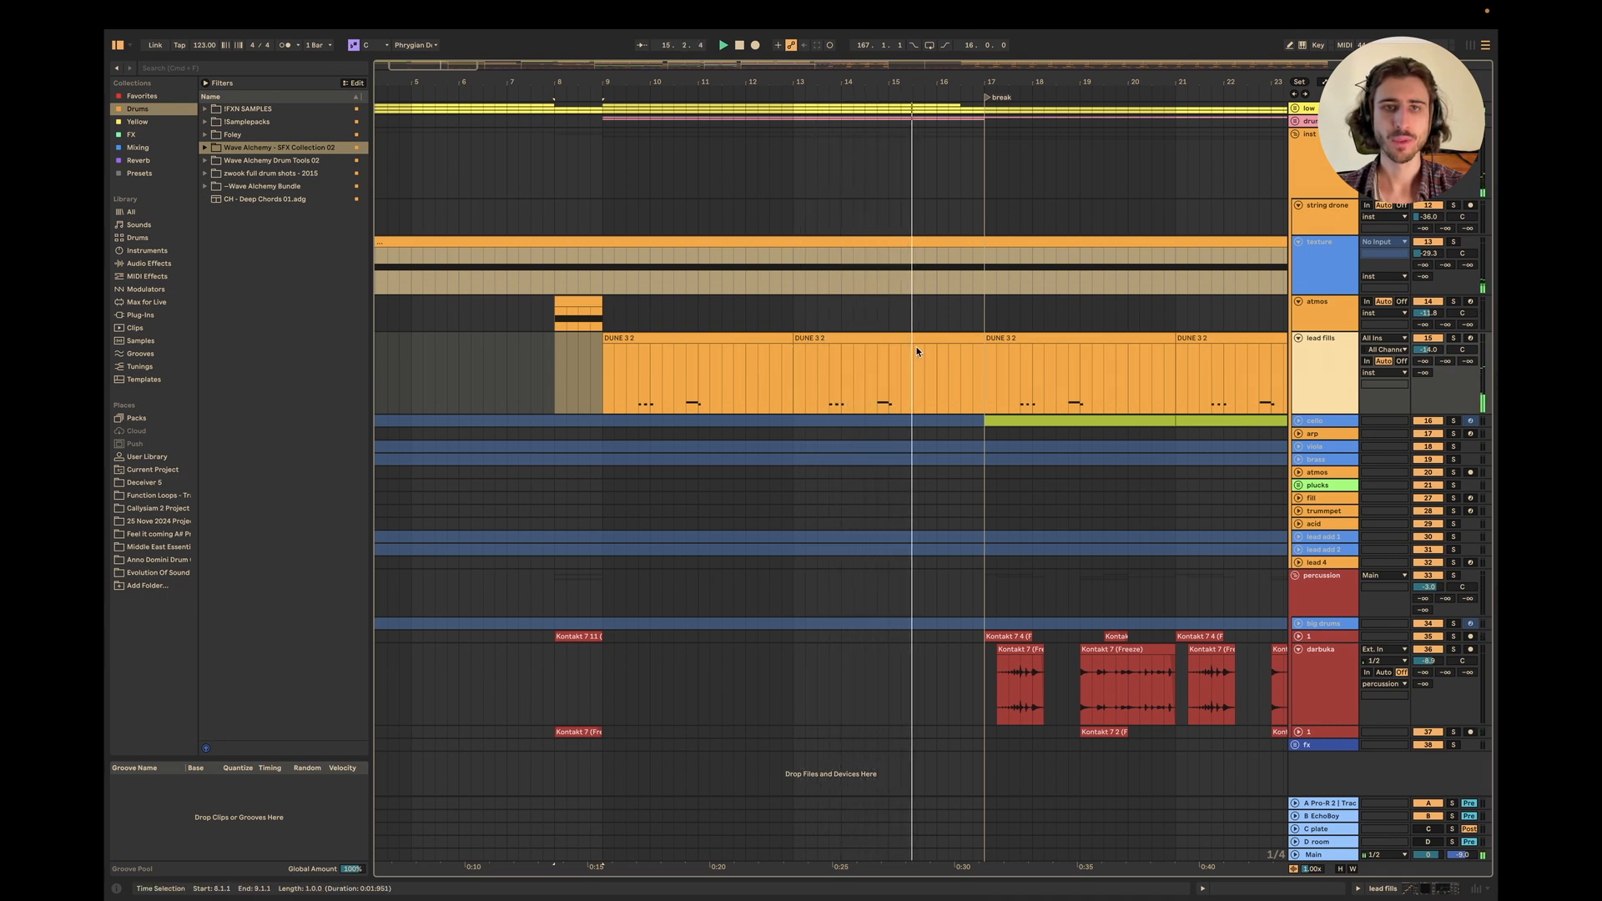
key("space")
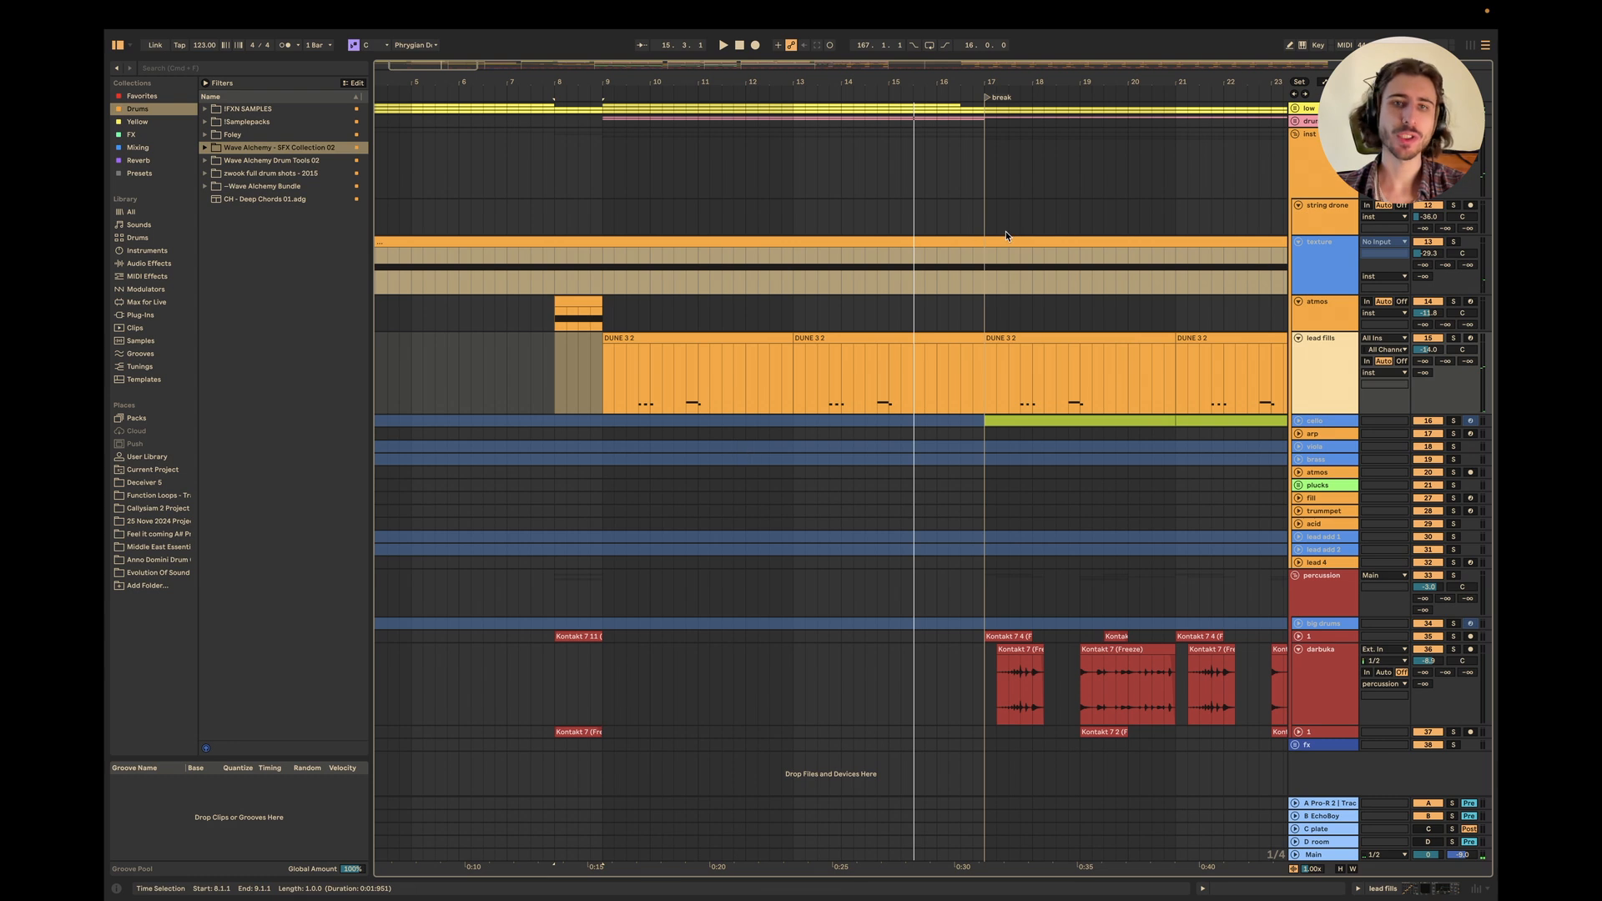
Show the inst group's devices, inspect the low-pass filter in Volcano 3 and close its plug-in window.
double_click(1314, 146)
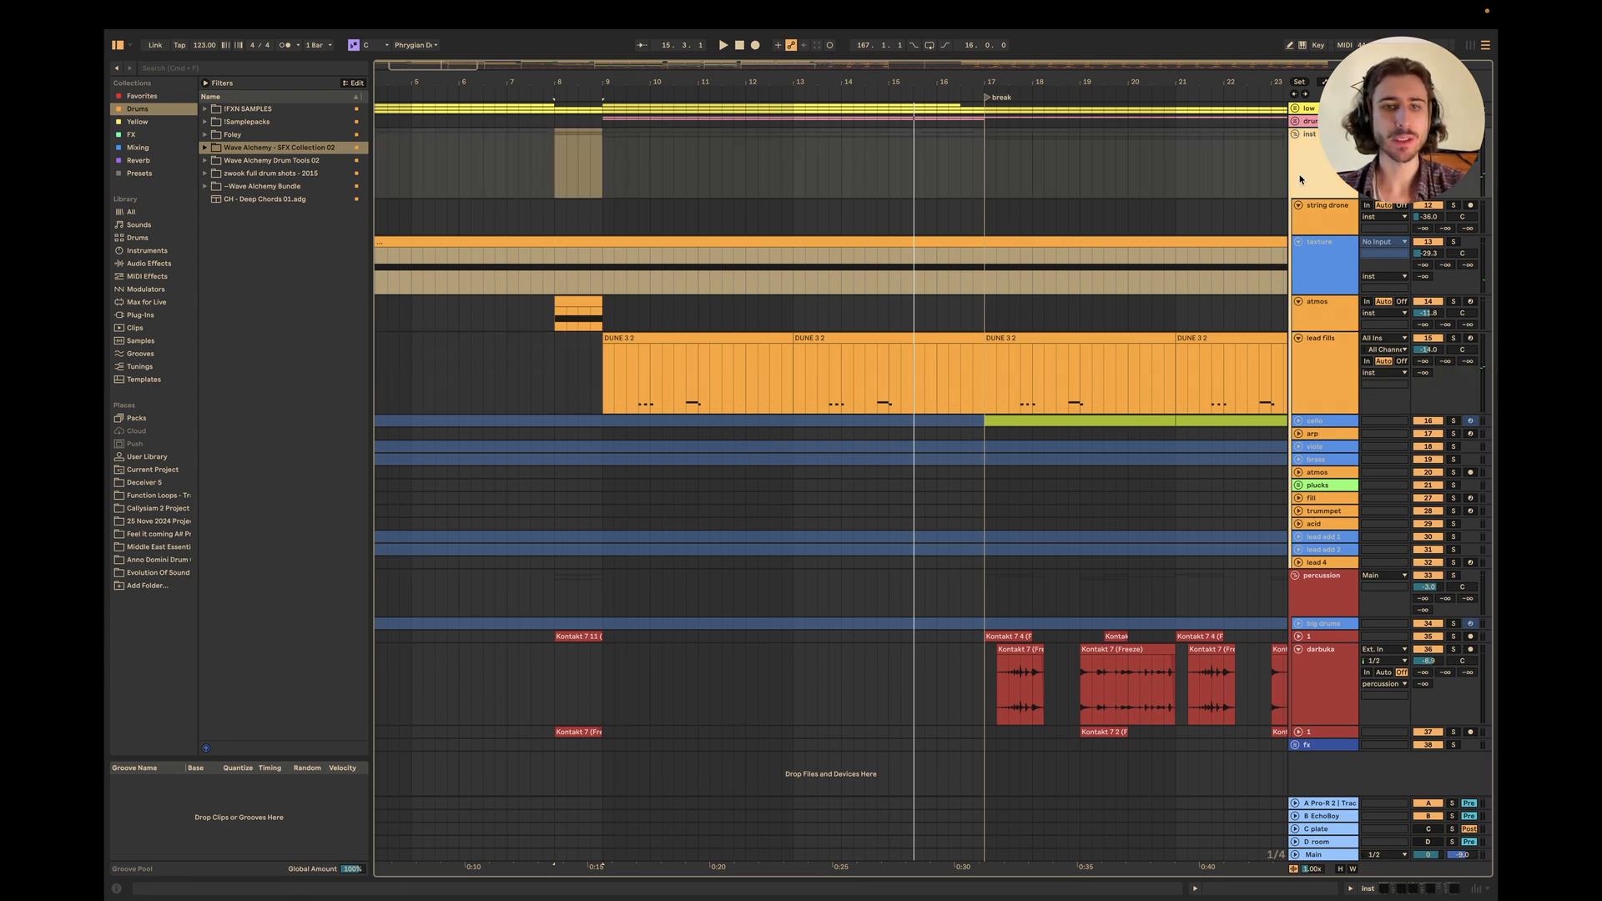
left_click(522, 754)
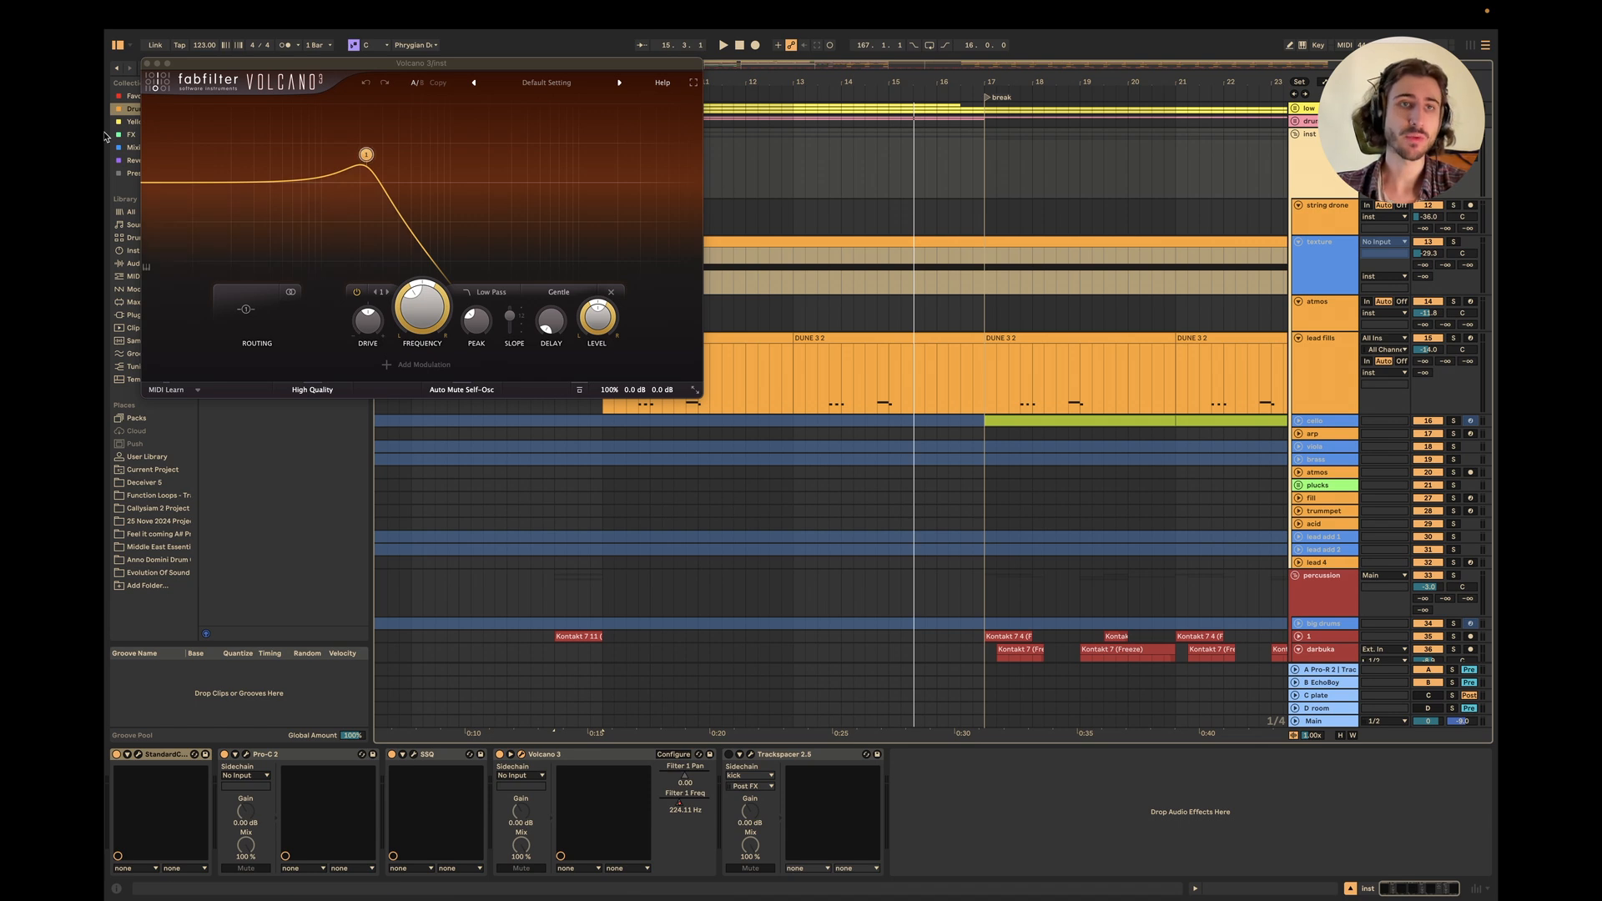
left_click(147, 65)
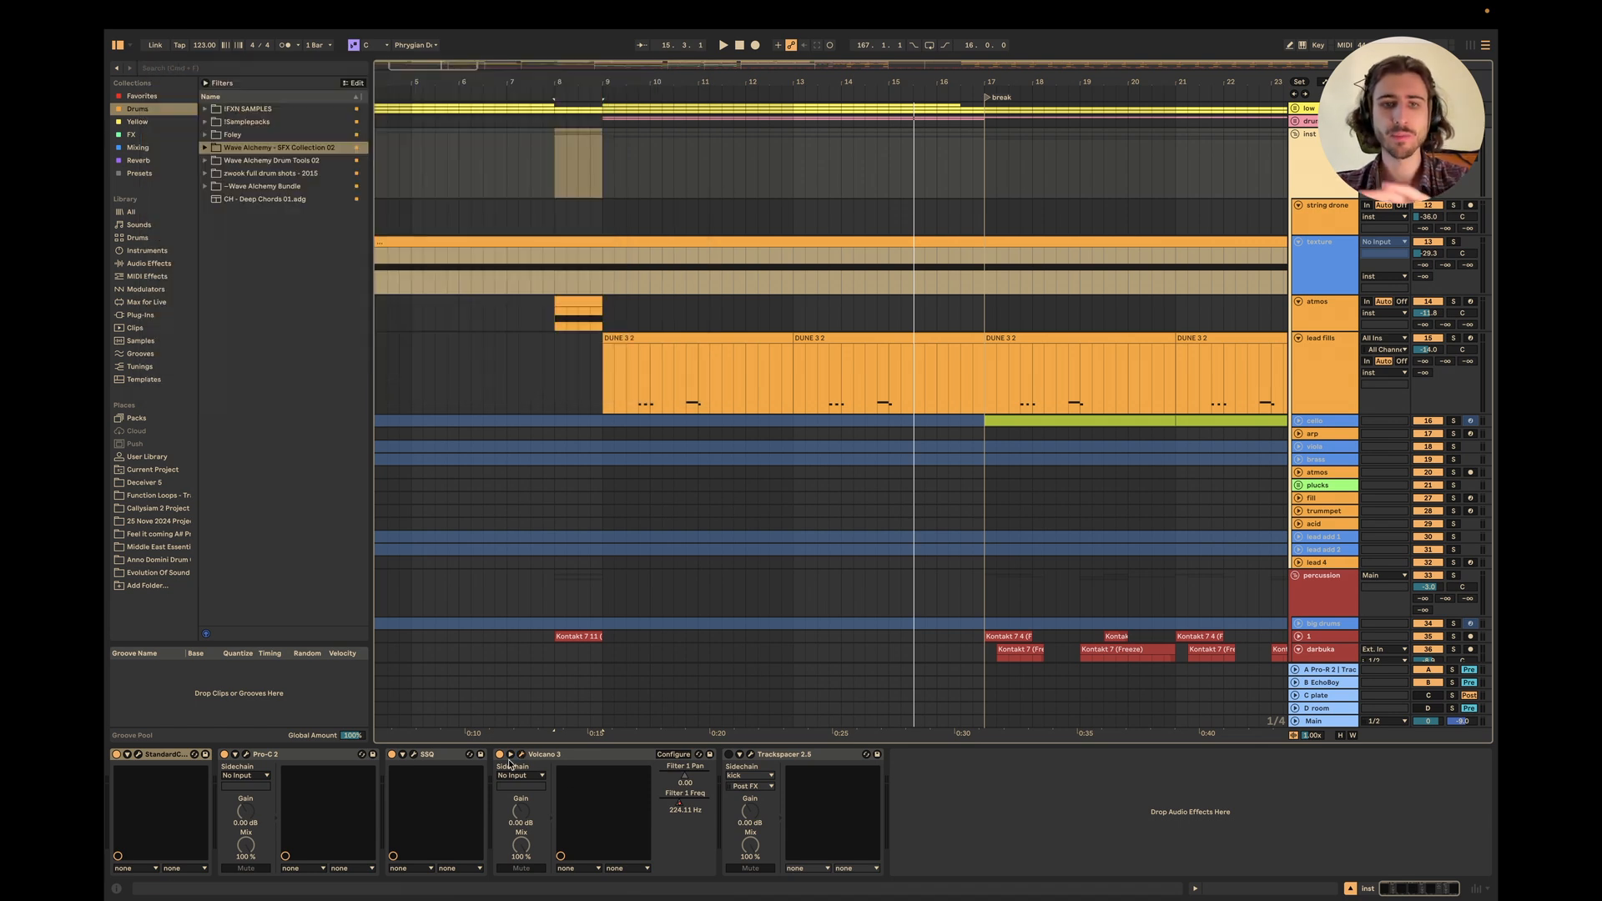
Play the intro from bar 9 and set the texture track's volume to -36.0 dB.
left_click(600, 212)
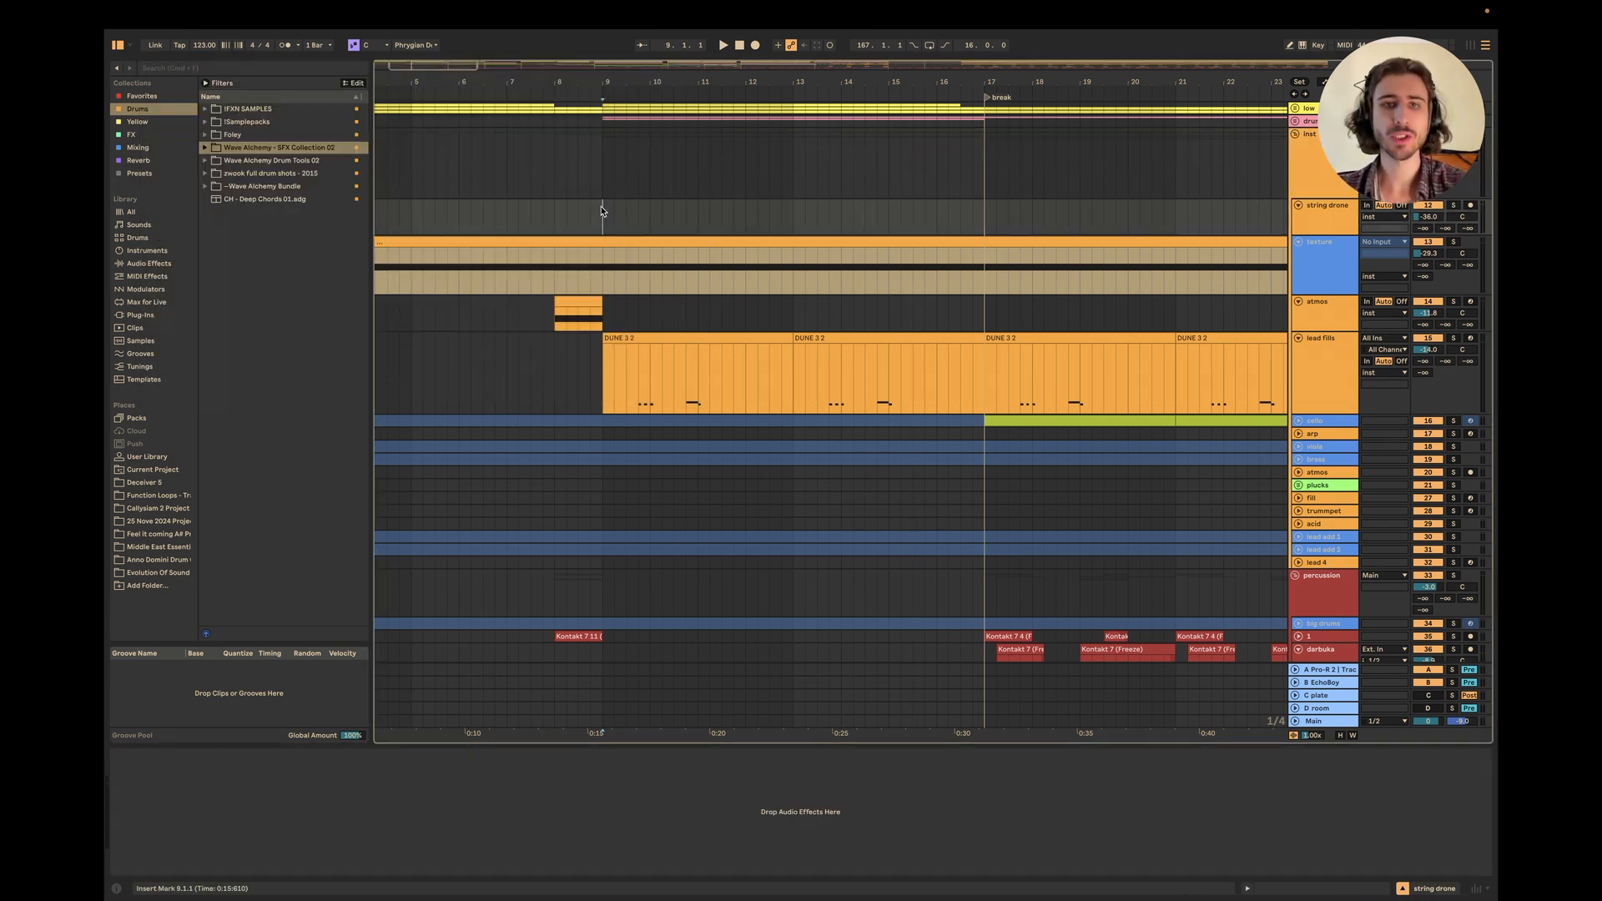
key("space")
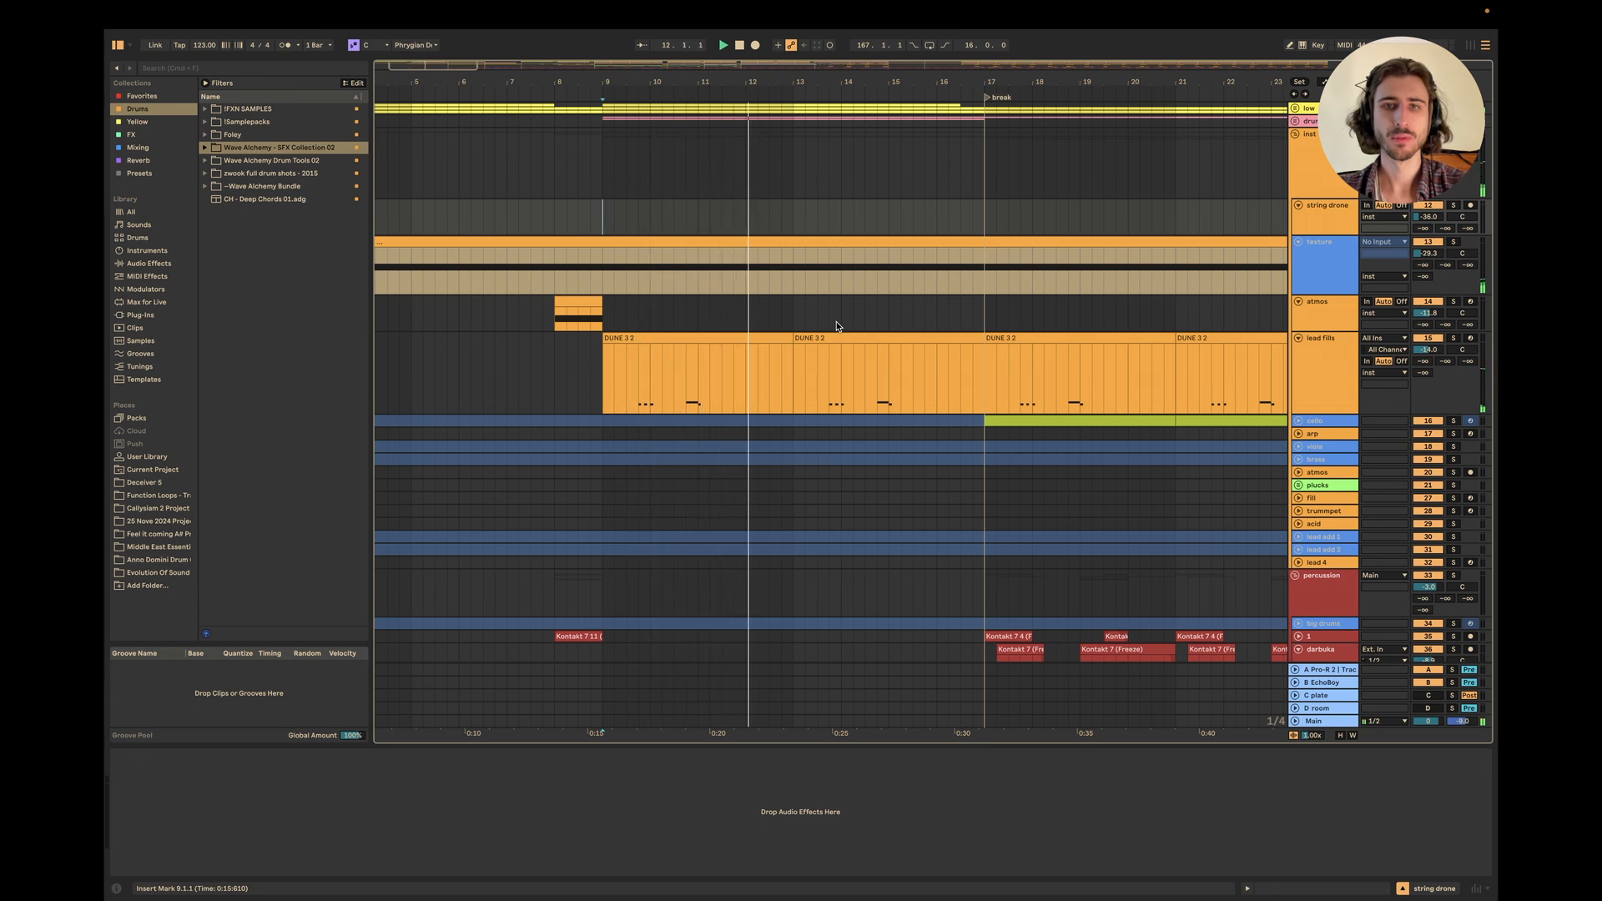
left_click_drag(1427, 254, 1427, 268)
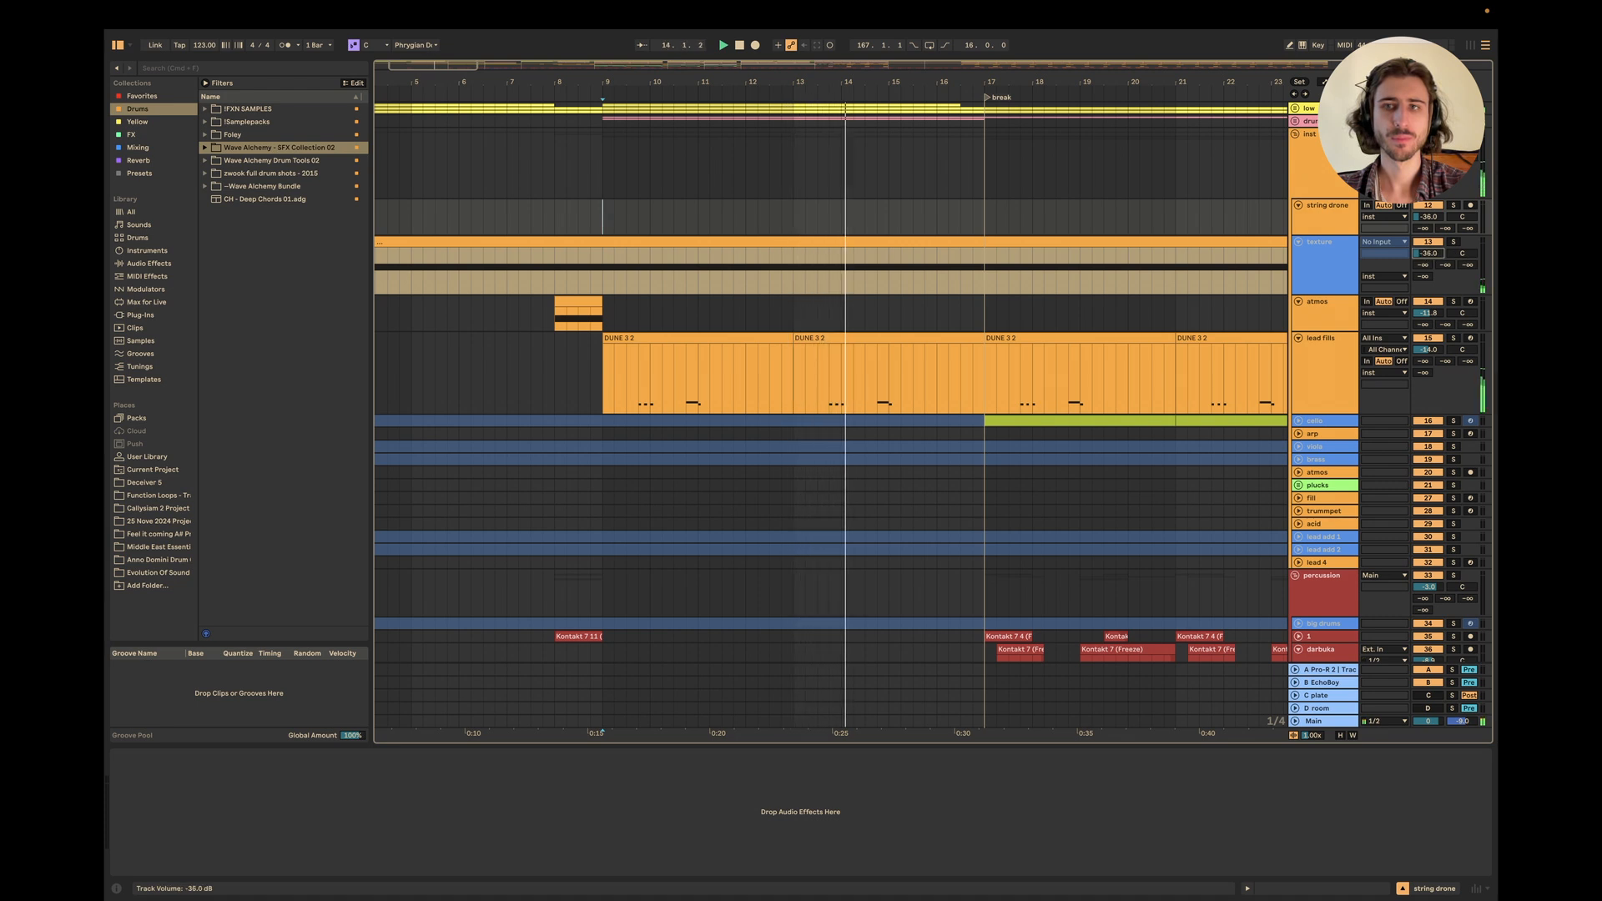
key("space")
Fold the string drone, texture, atmos, lead fills and darbuka tracks to get an overview of the break and build.
left_click(1313, 168)
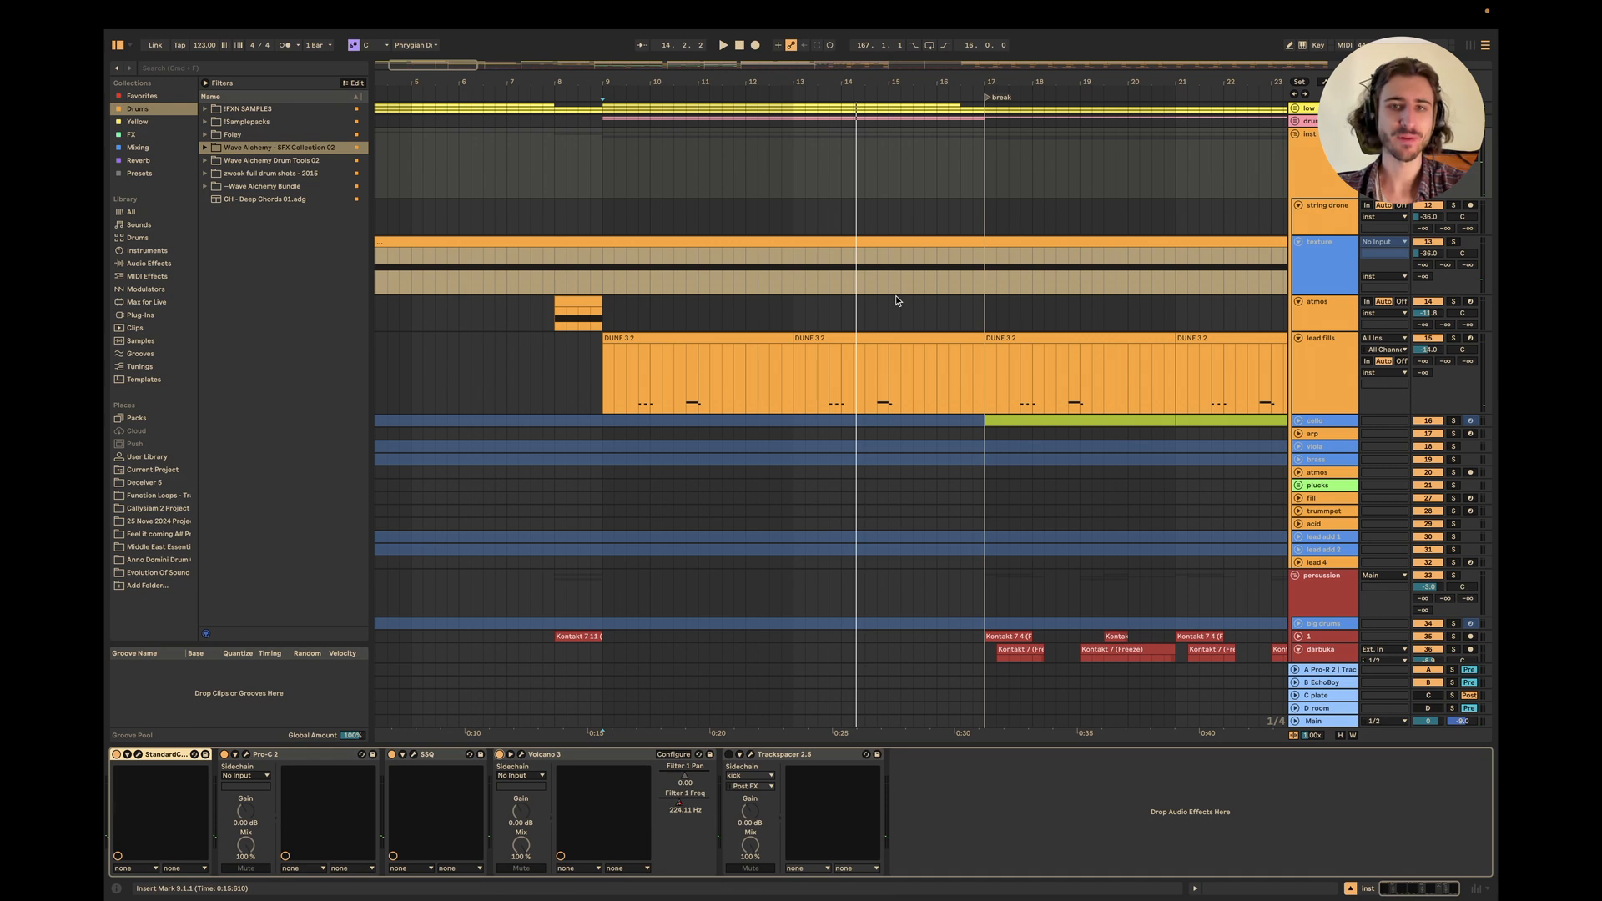
scroll(897, 301, "down", 2)
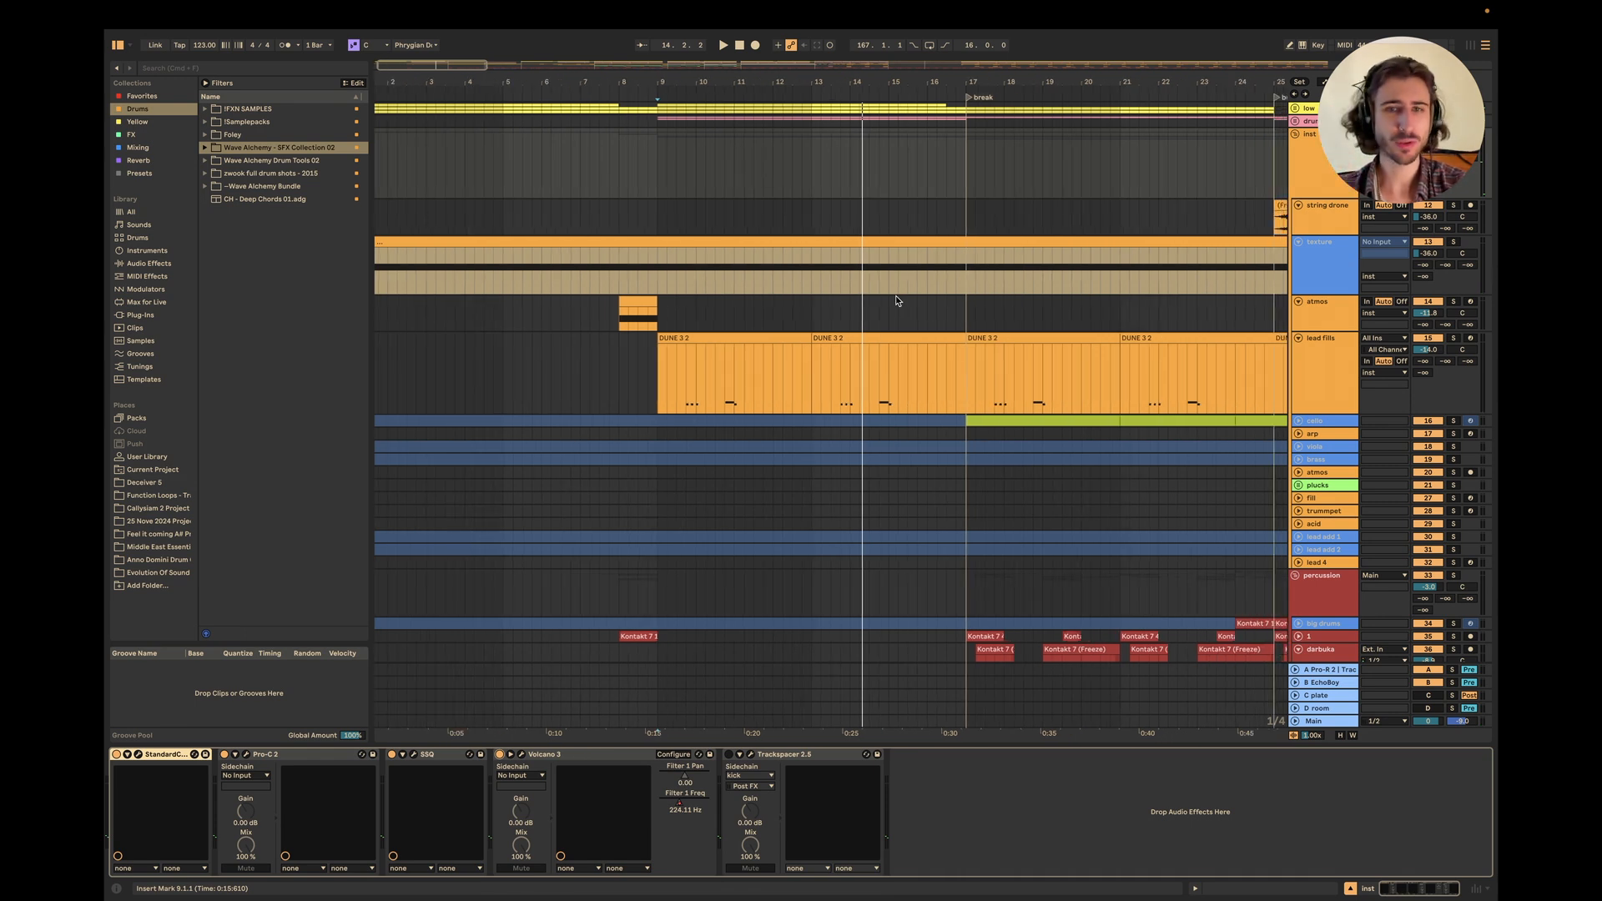
scroll(783, 437, "down", 1)
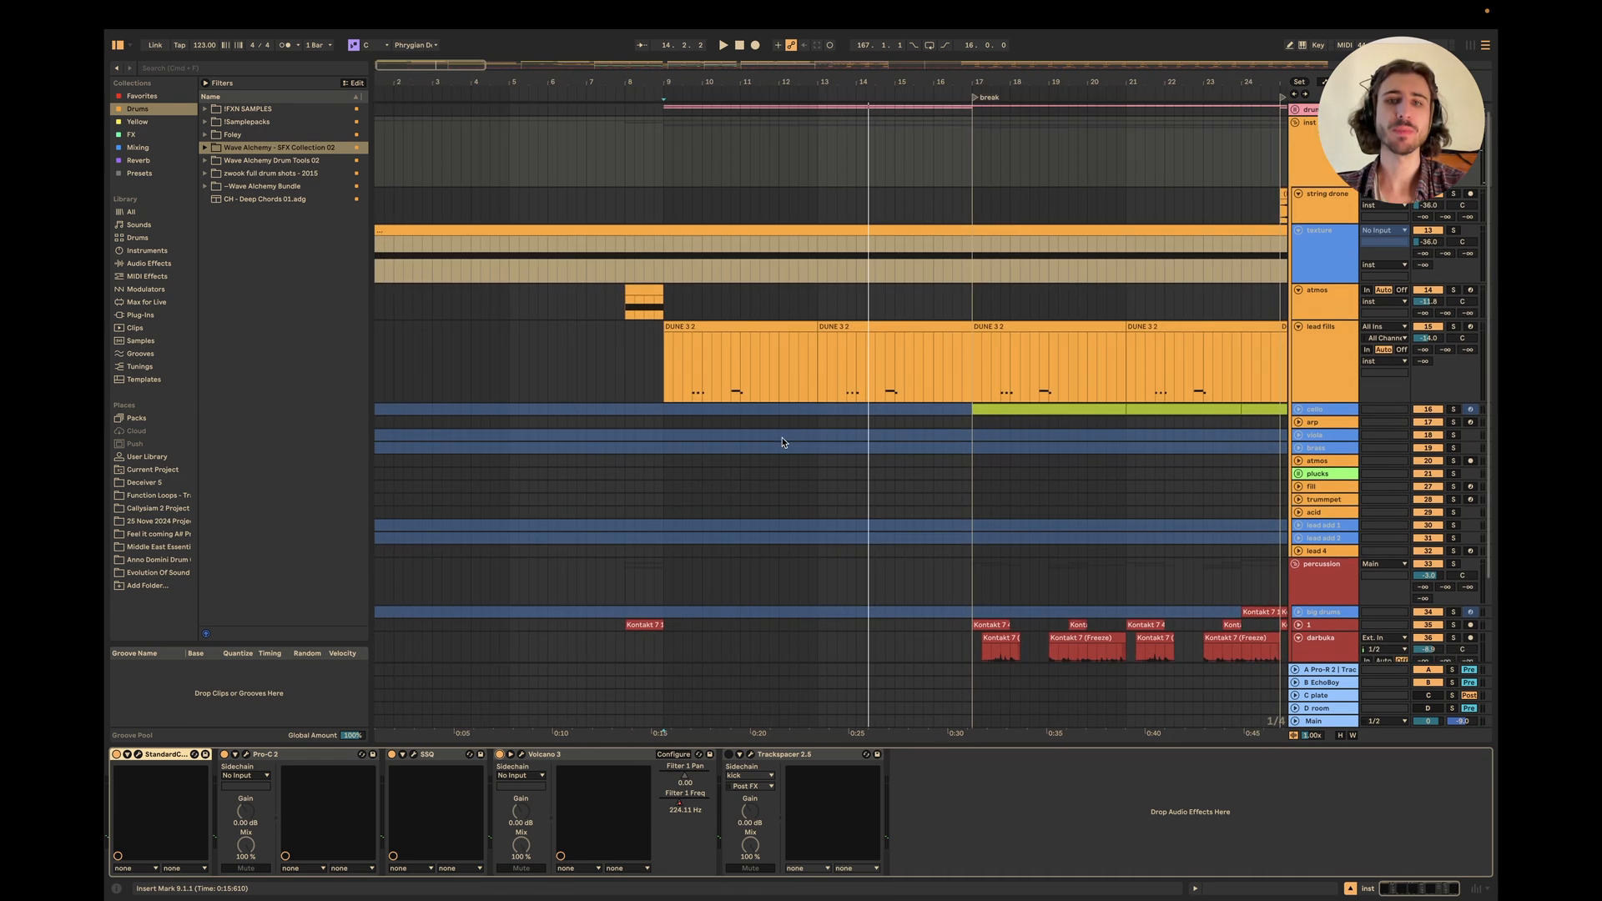
scroll(753, 458, "up", 1)
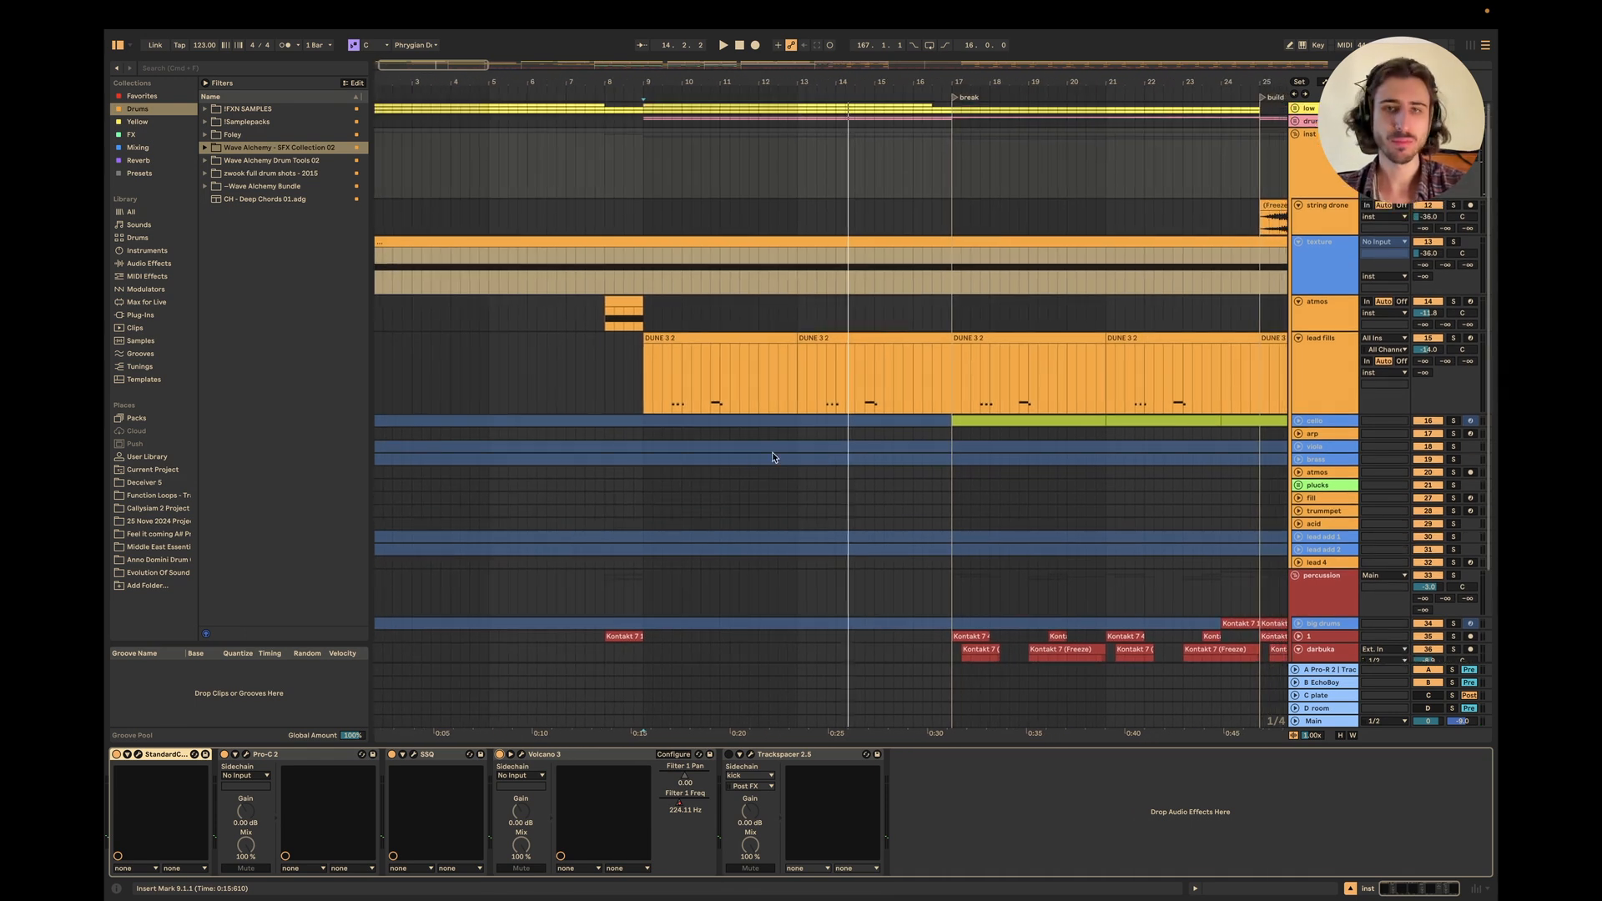
left_click(1299, 243)
left_click(1298, 231)
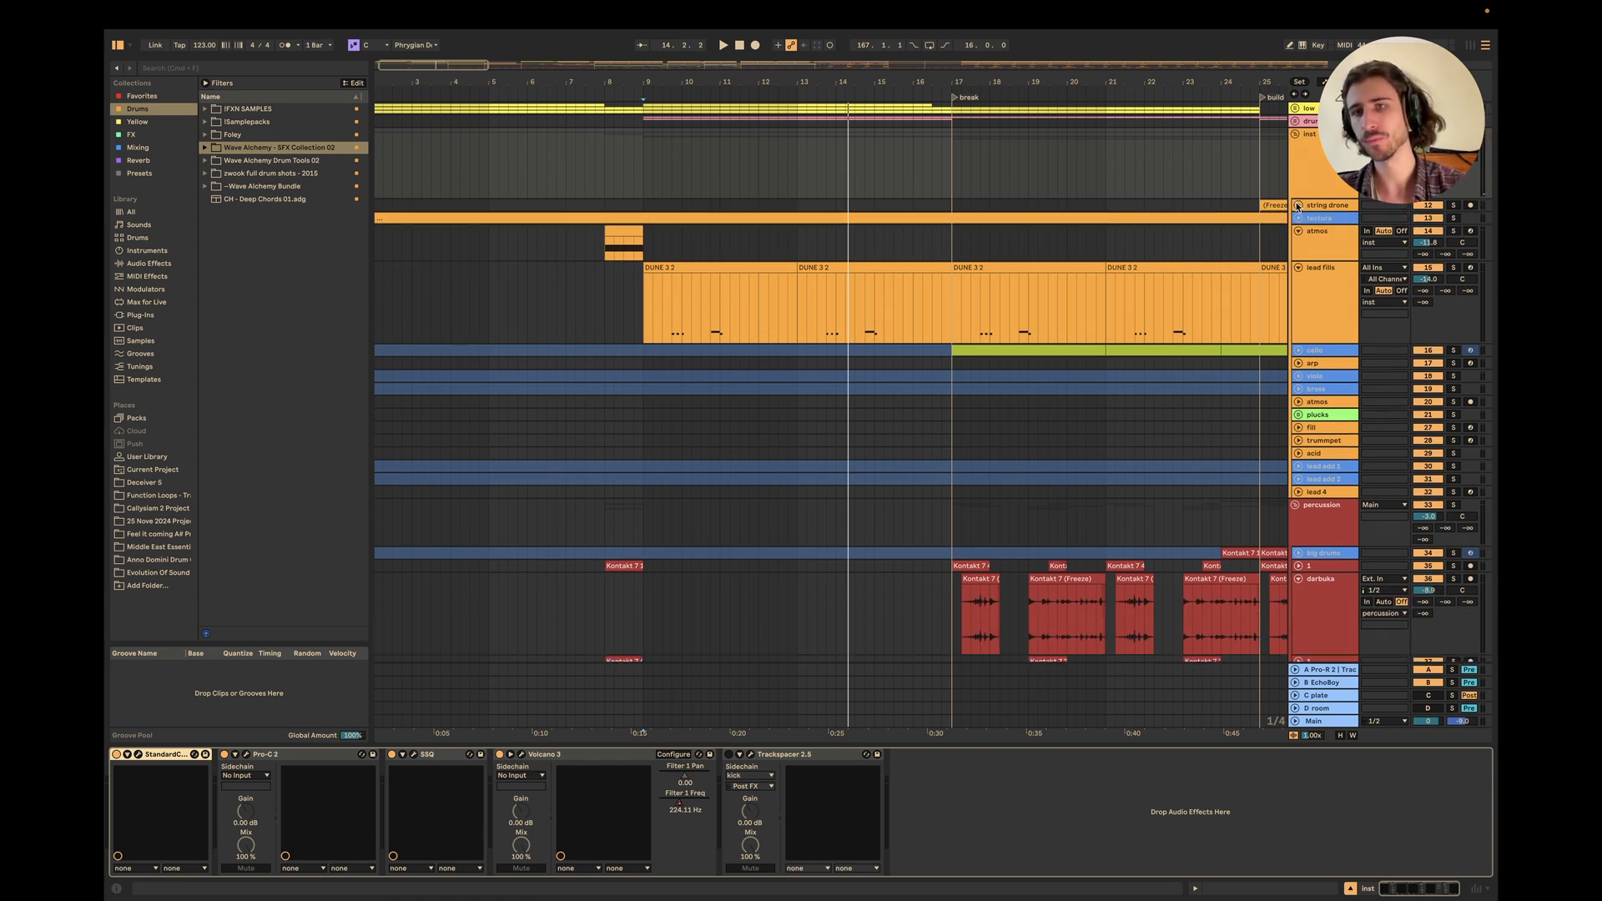
left_click(1298, 247)
scroll(966, 399, "right", 8)
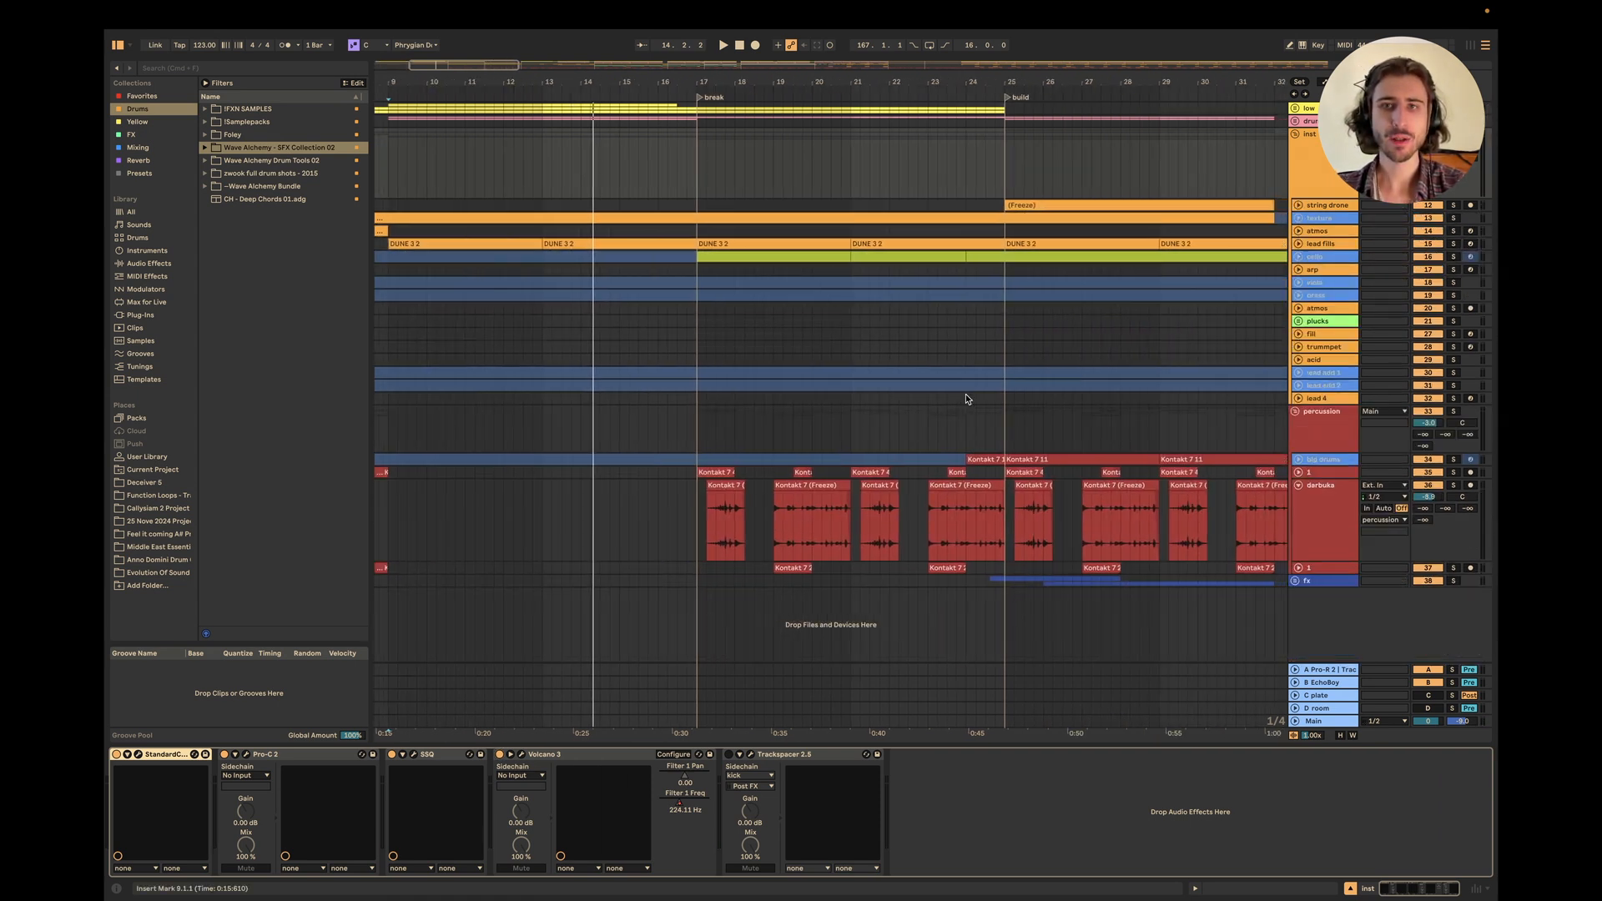
scroll(967, 398, "right", 1)
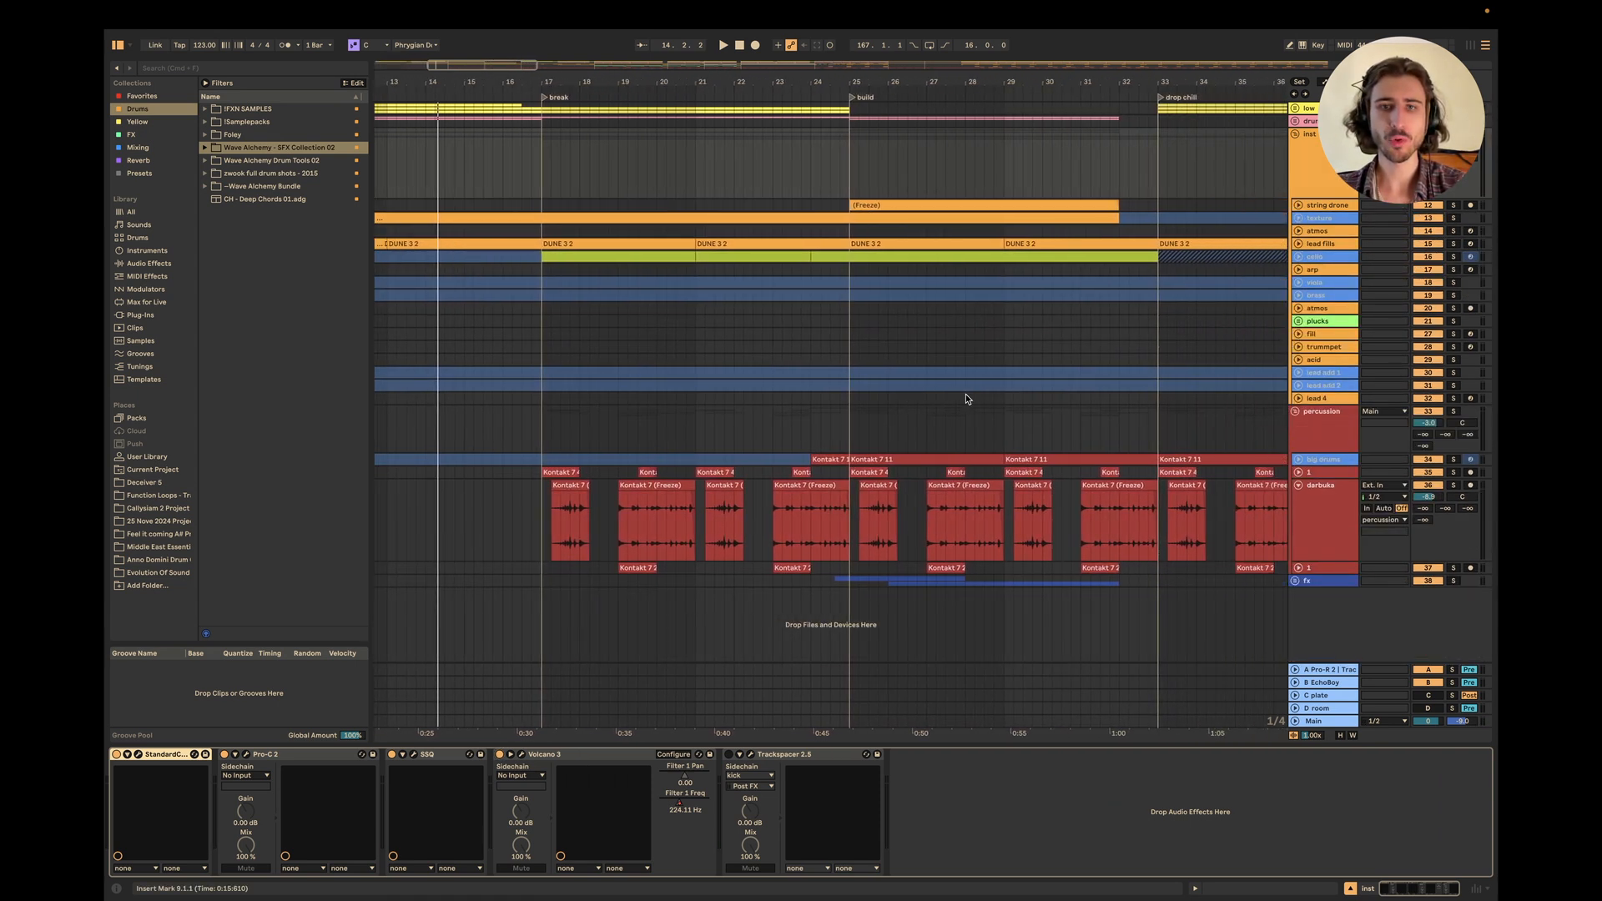
left_click(1298, 486)
scroll(1001, 513, "left", 1)
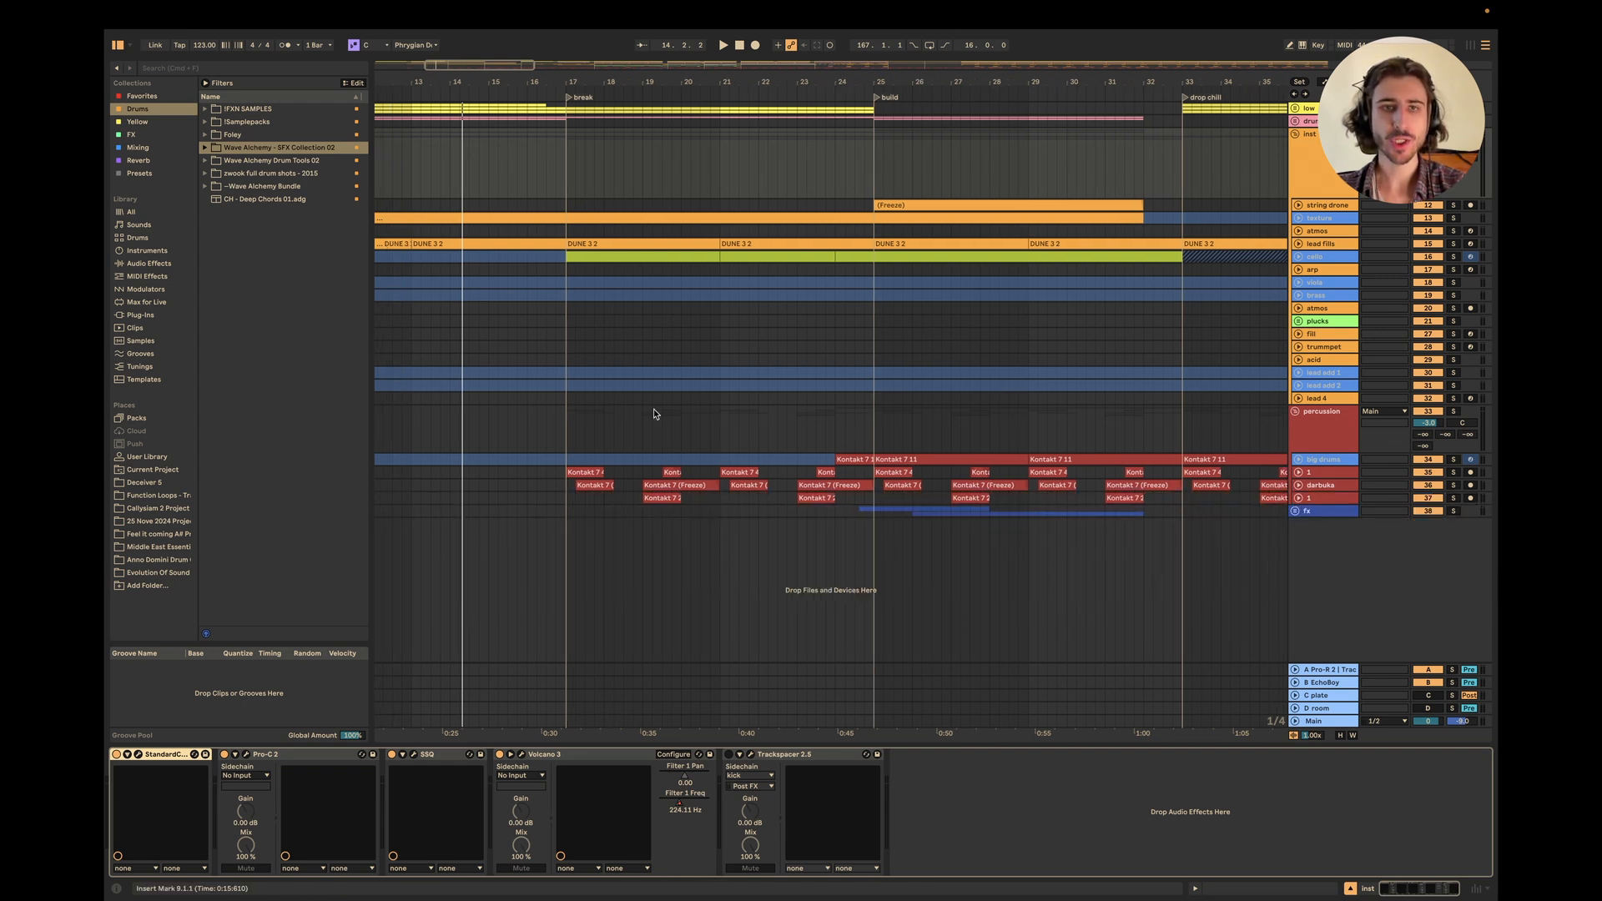
Play the arrangement from 16.2.1, just before the break marker.
left_click(570, 348)
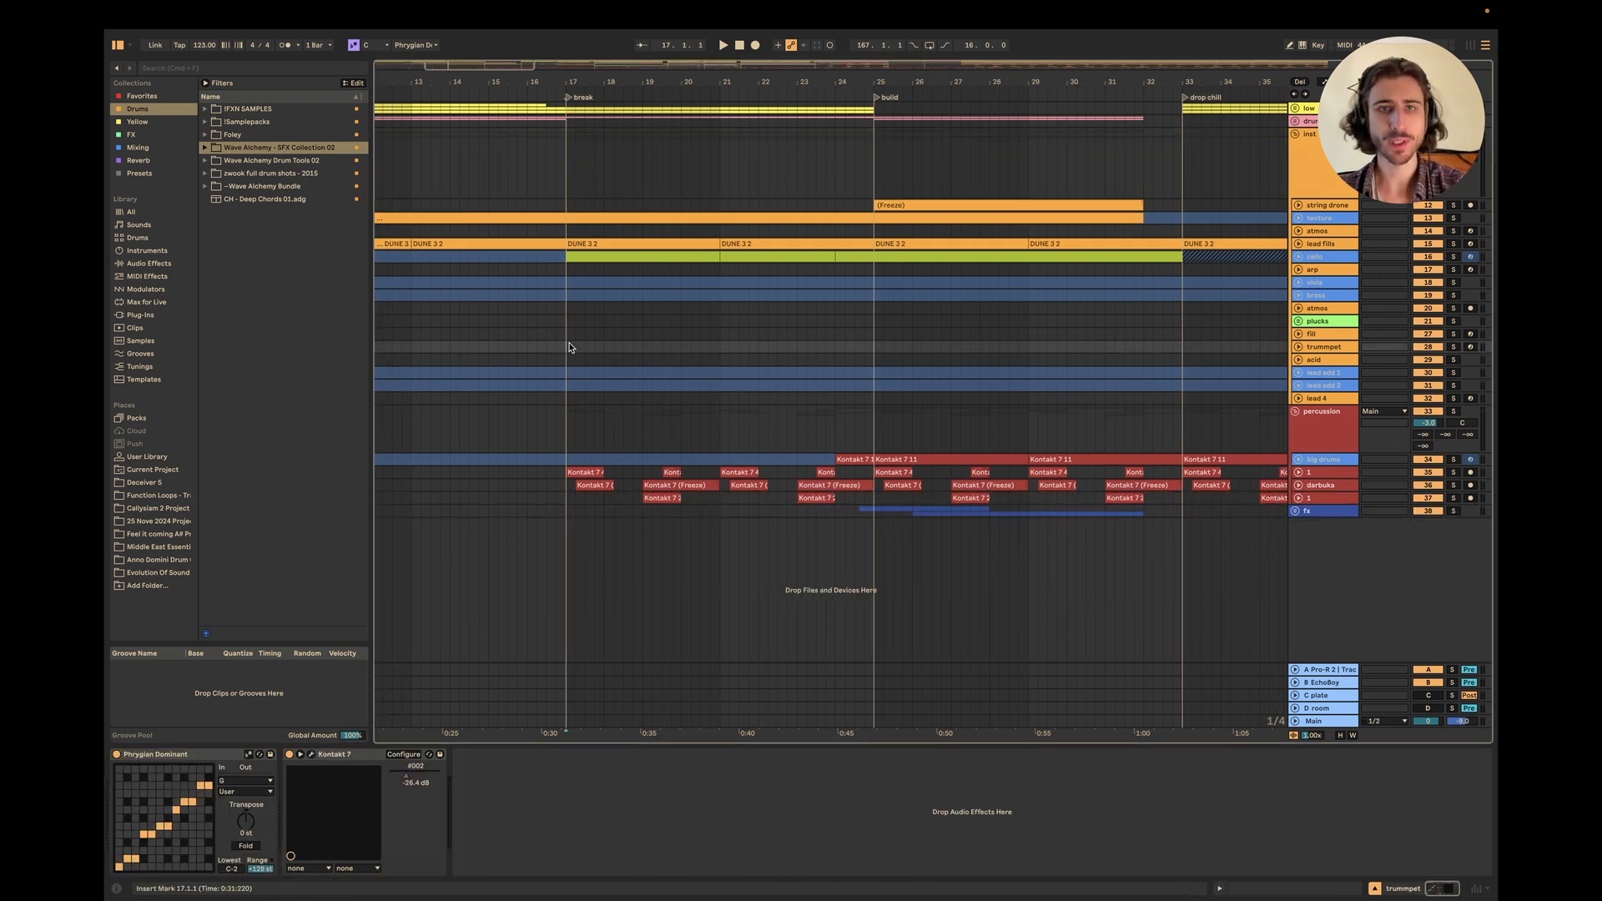
left_click(542, 286)
left_click(536, 268)
key("space")
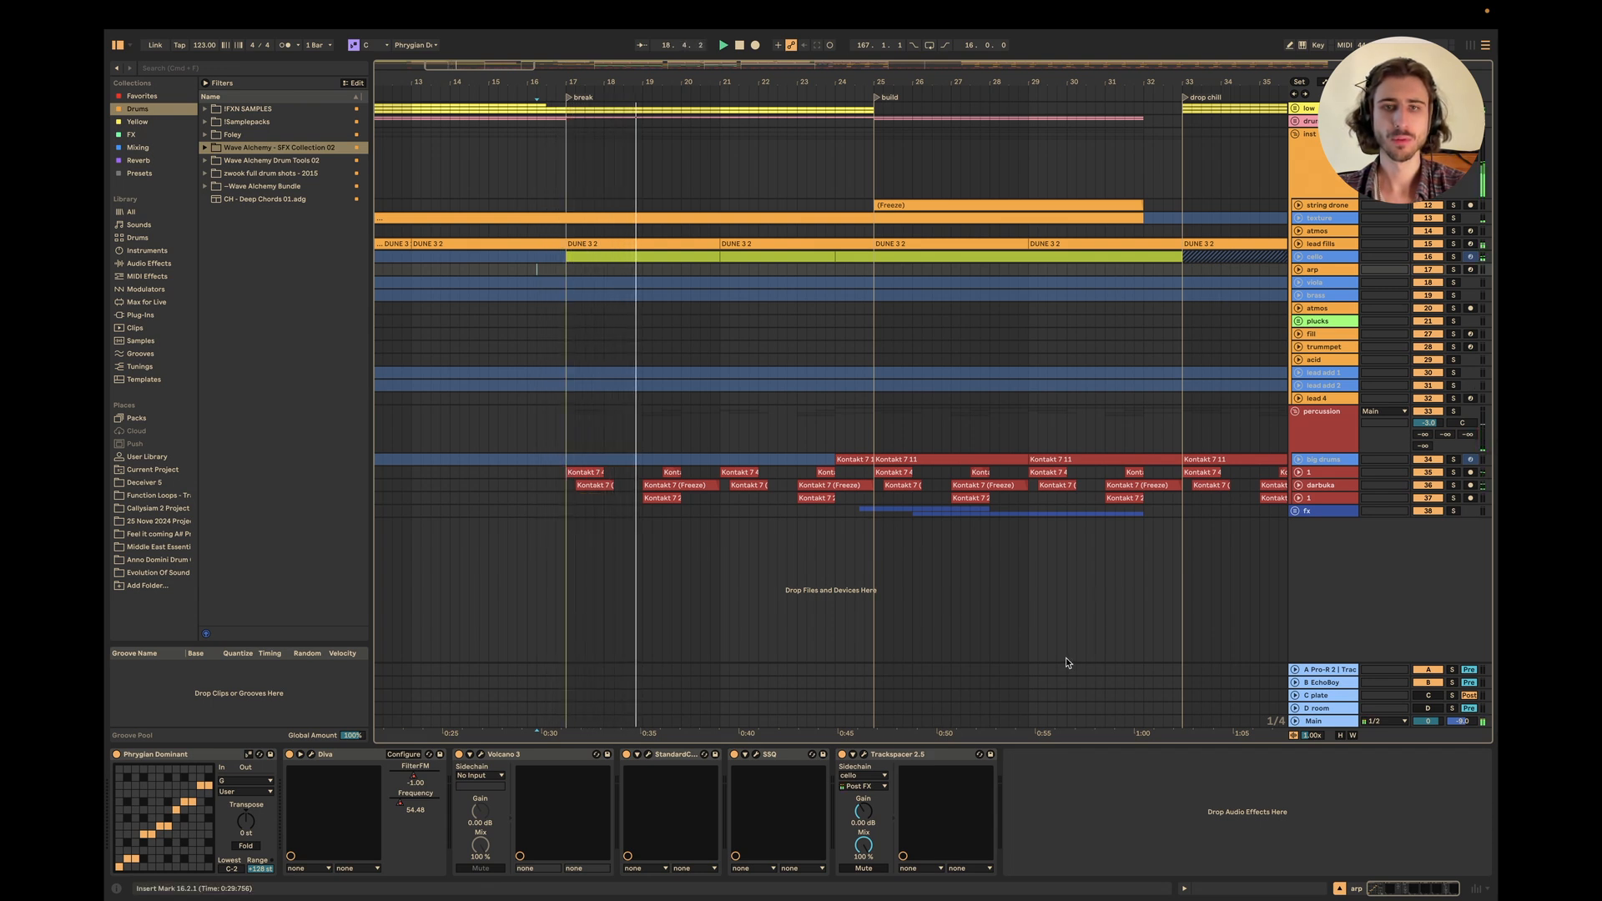
Select the darbuka and lowest percussion tracks from 16.4.1 to 33.1.1, and open the first Kontakt clip of the break in percussion track 35.
left_click_drag(1182, 502, 559, 490)
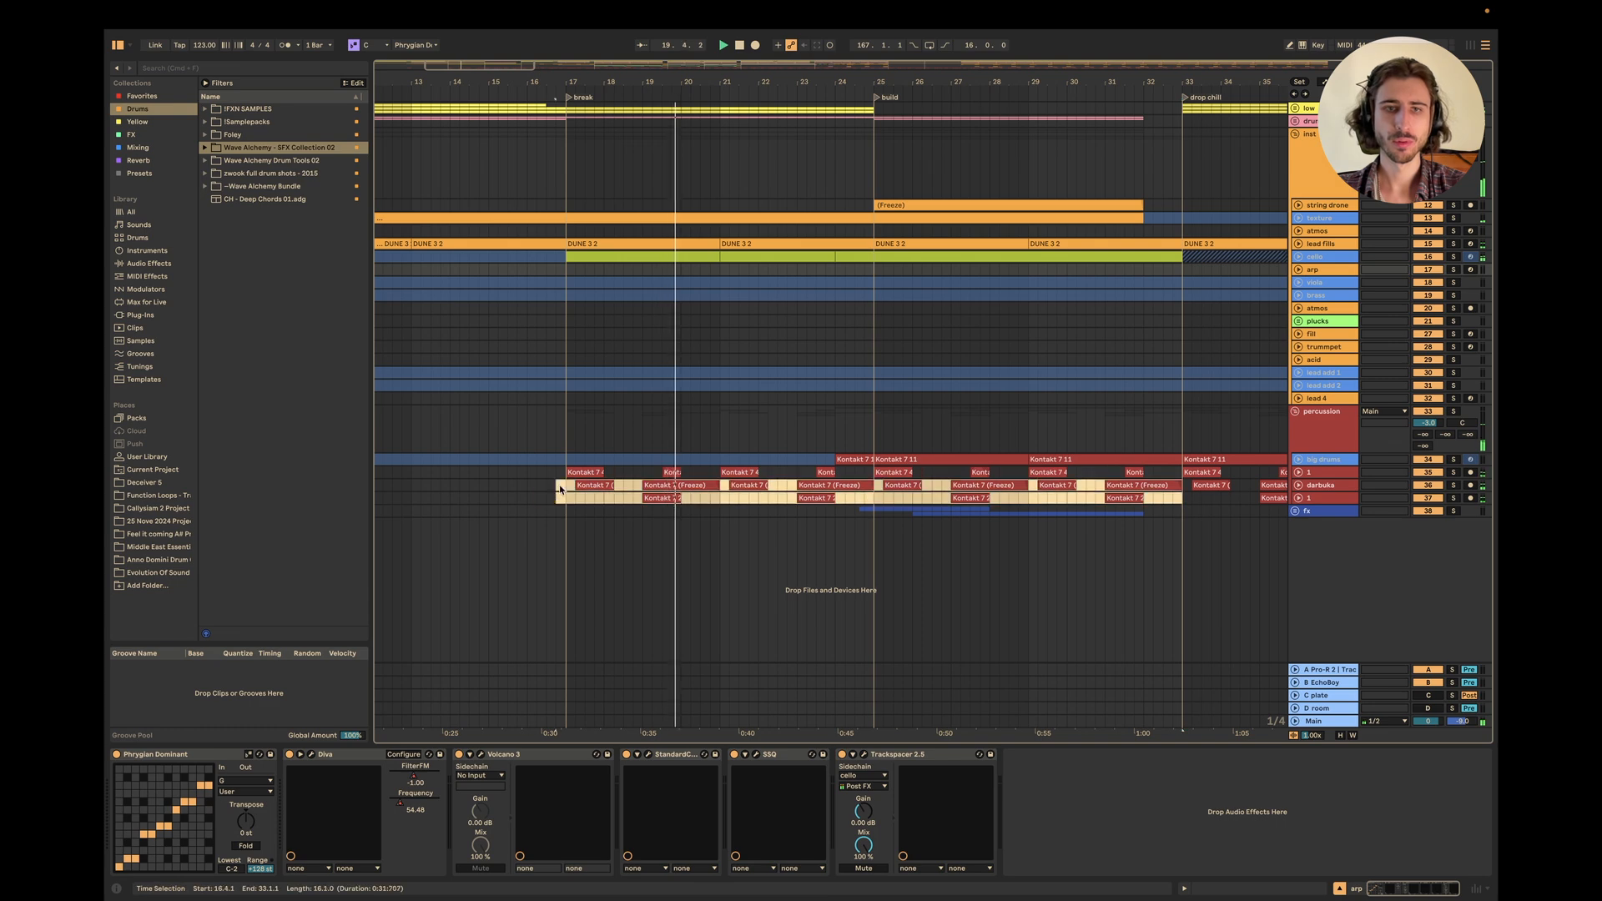
double_click(565, 470)
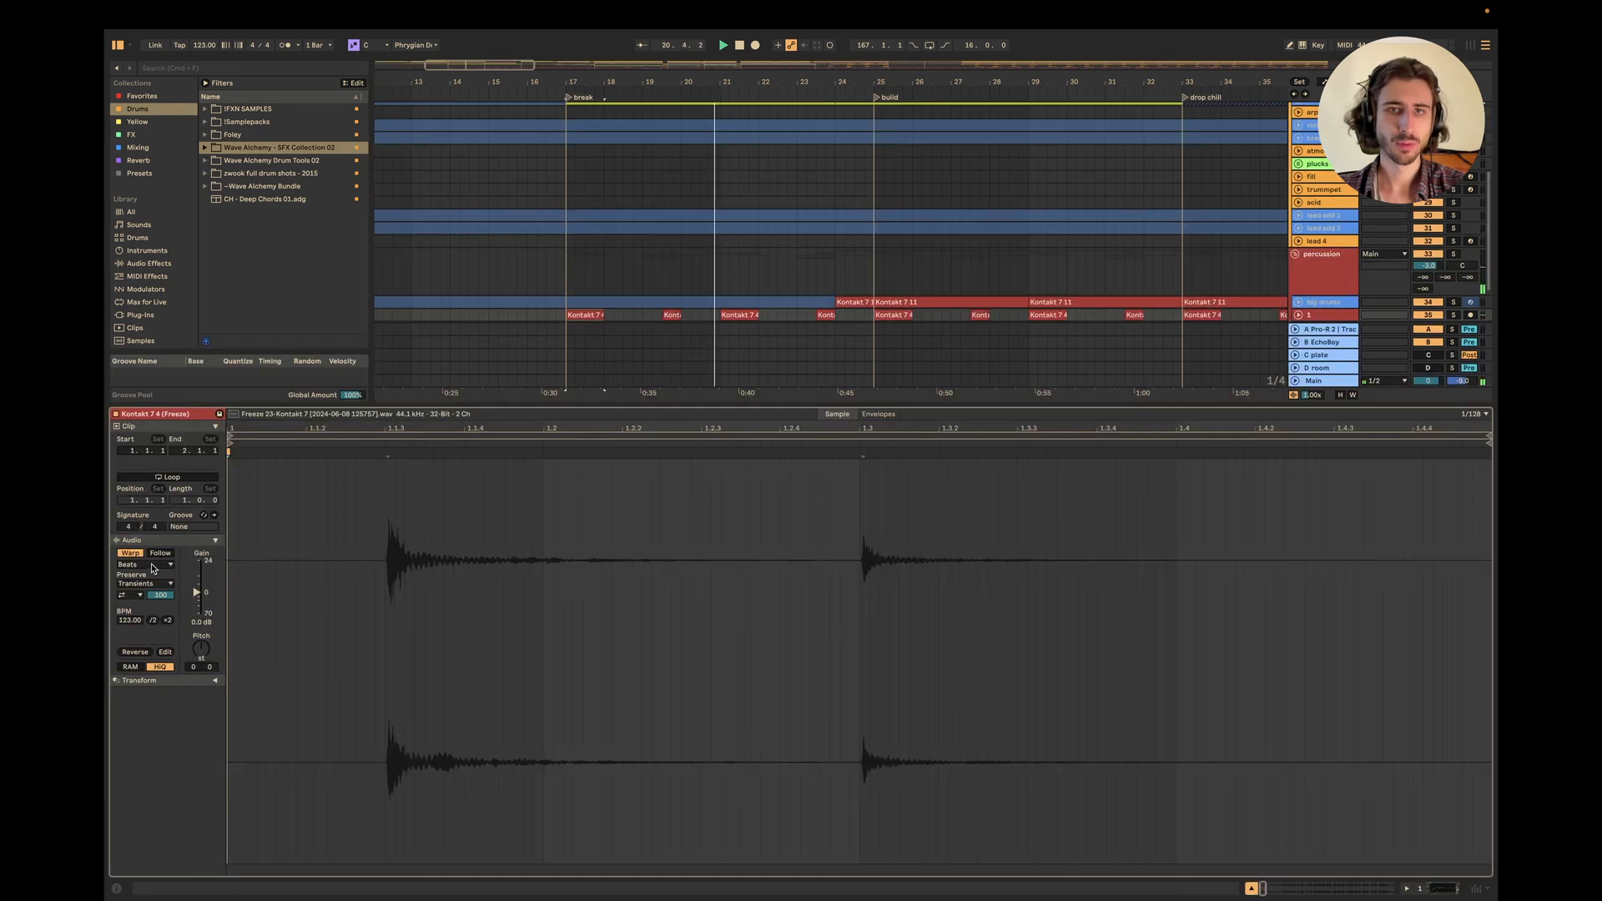
left_click(152, 566)
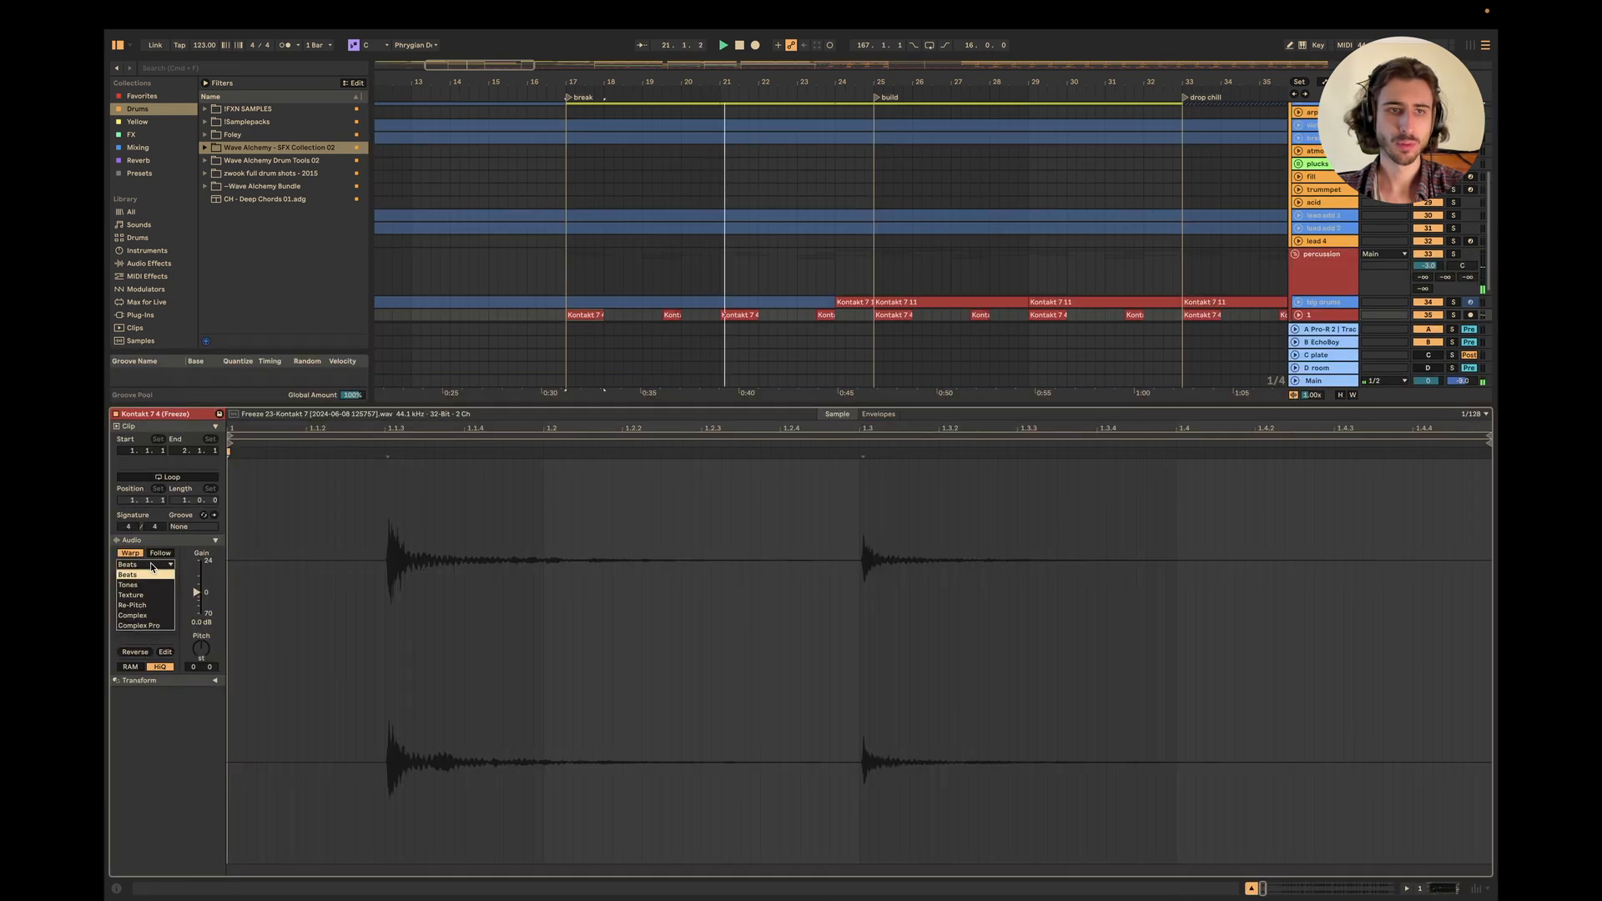
key("Escape")
left_click(1254, 889)
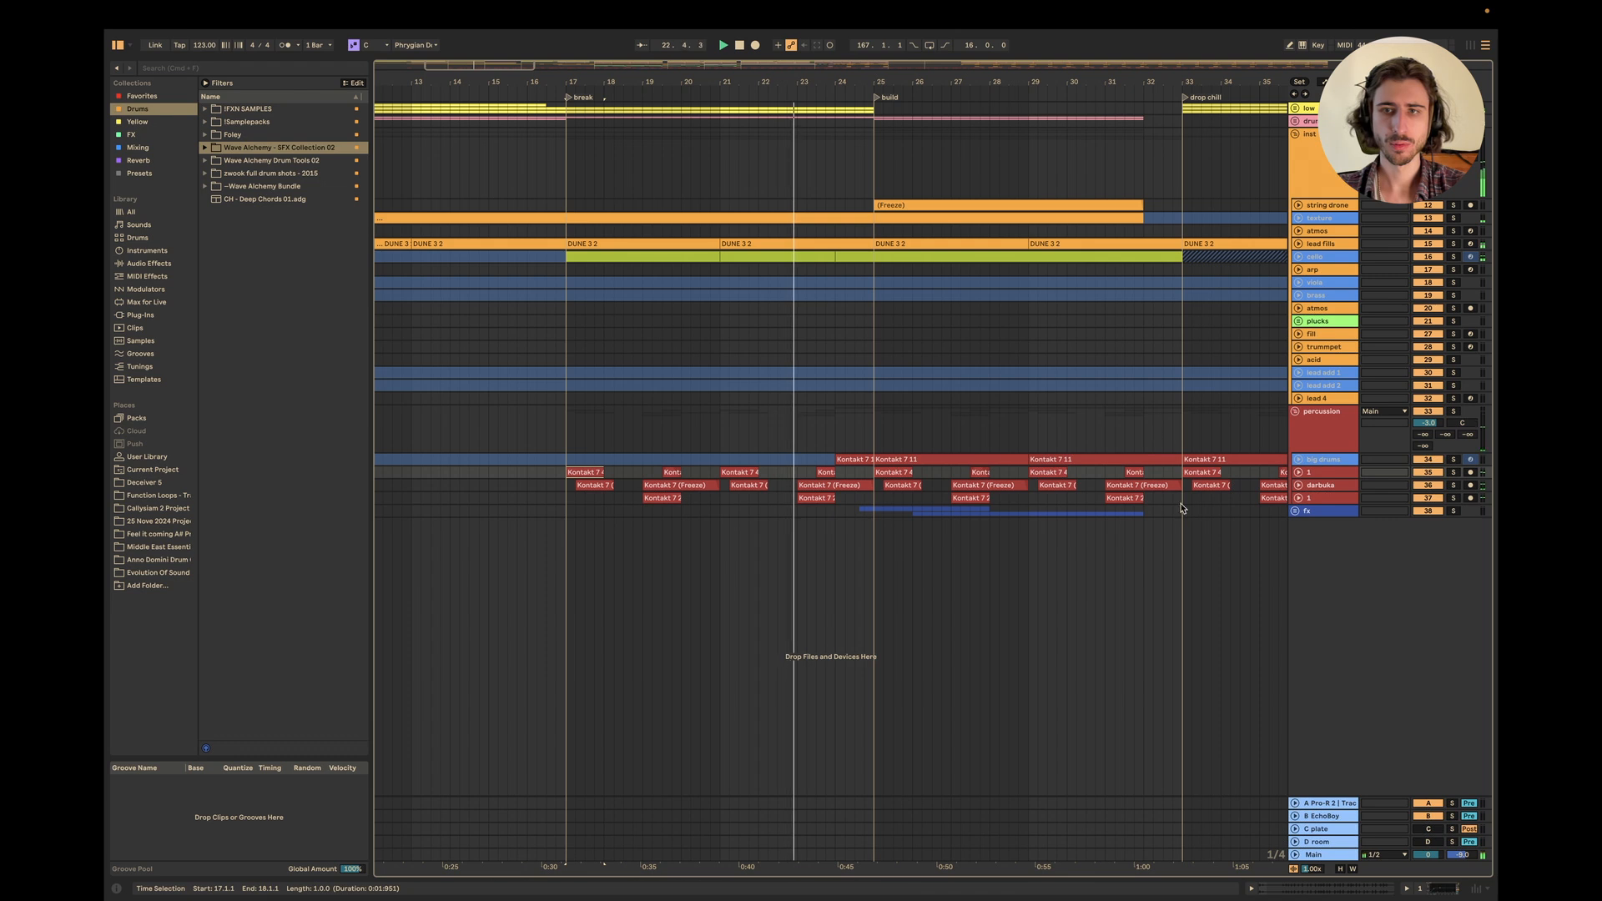
Set the warp mode of the clips on the darbuka and both numbered percussion tracks, from break to drop chill, to Re-Pitch.
double_click(596, 484)
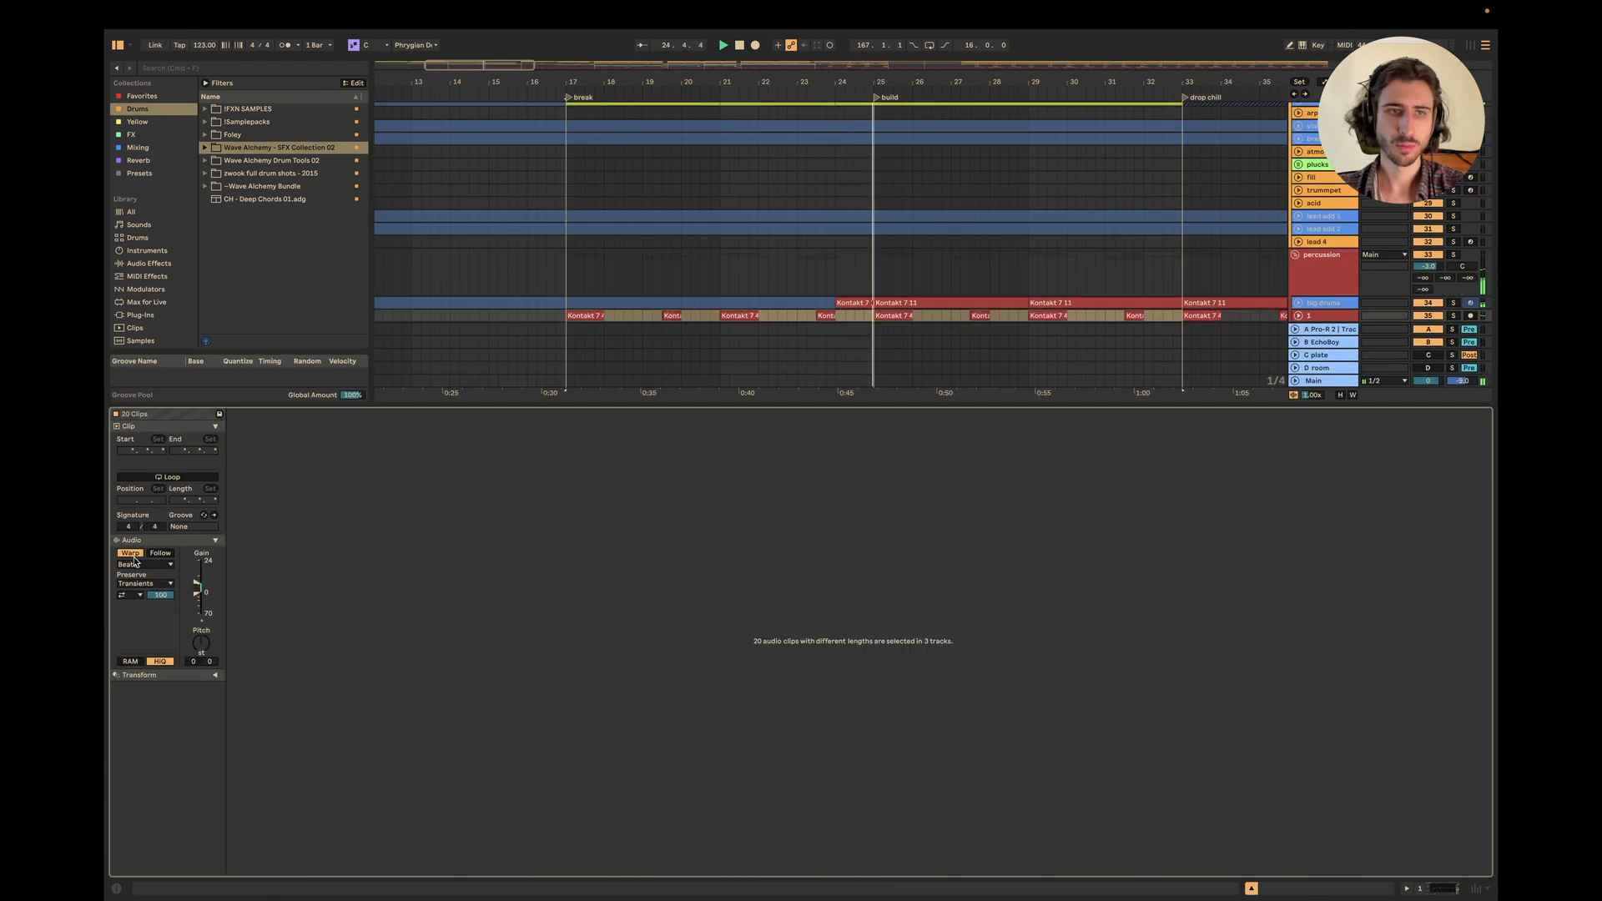
left_click(136, 564)
left_click(146, 597)
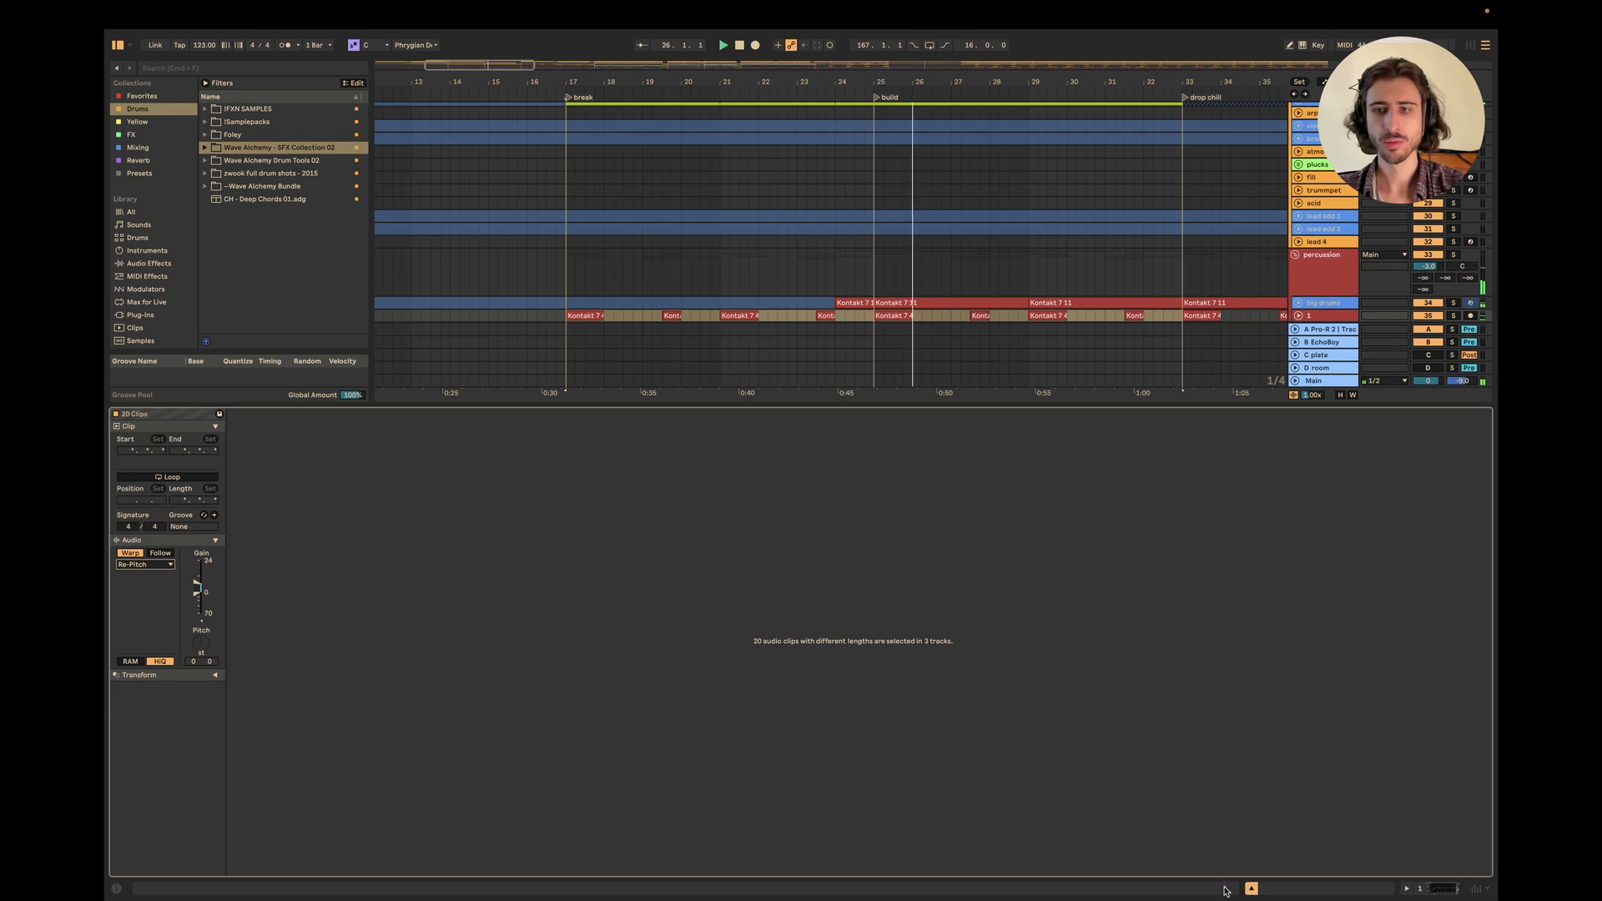
left_click(1250, 889)
left_click(1019, 581)
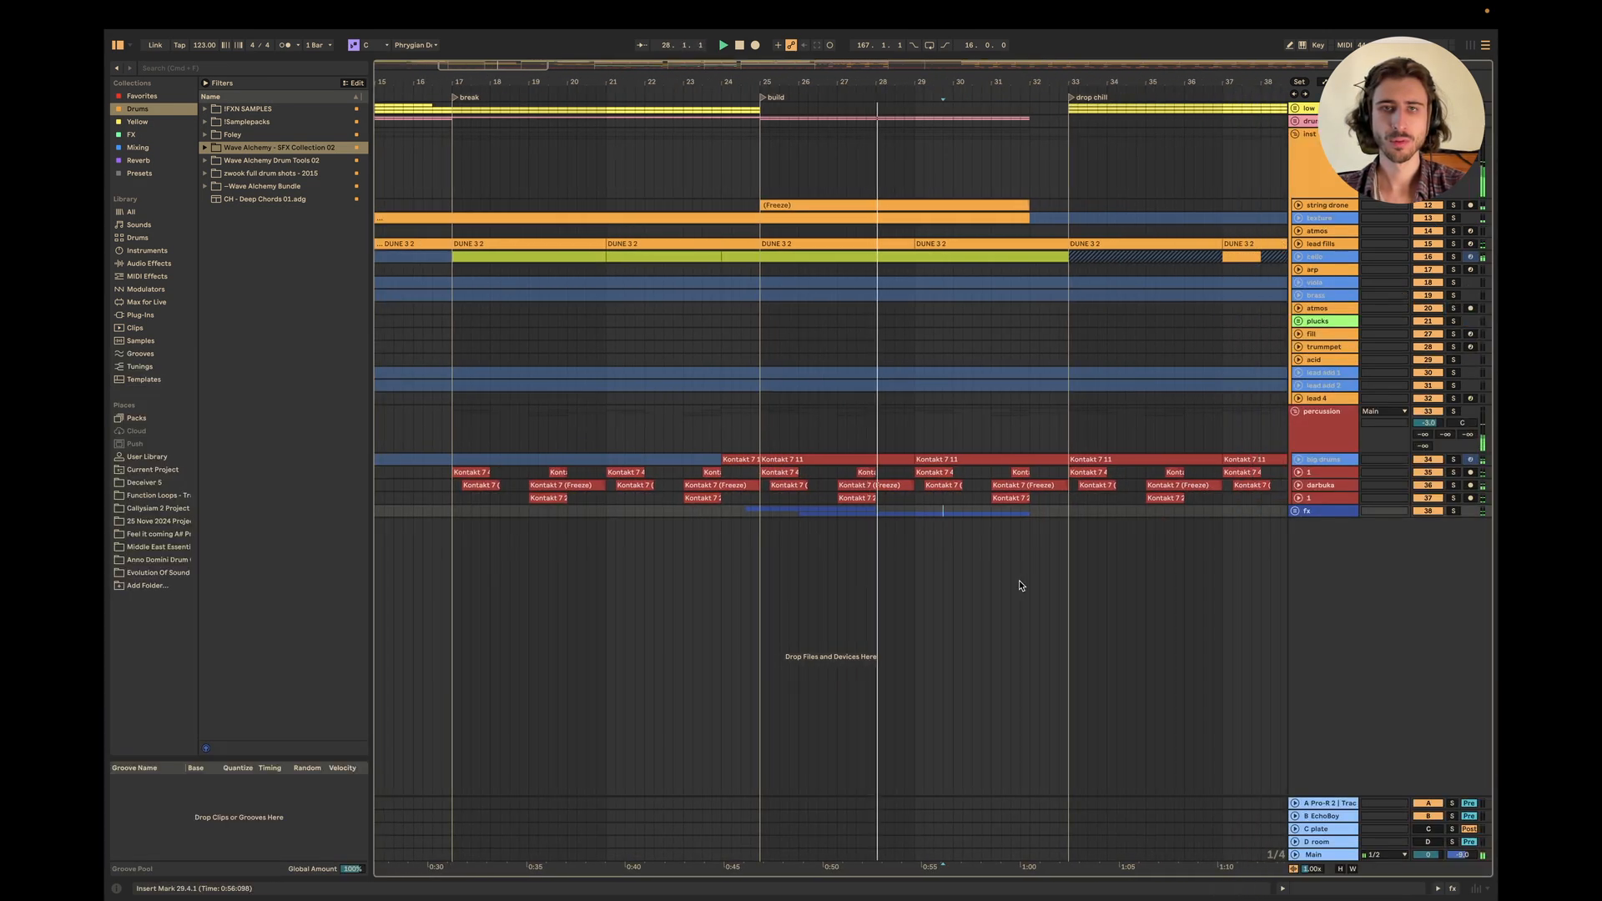
Switch to the Keynote presentation and show slide 5, Break & Build up structure.
scroll(1019, 582, "down", 3)
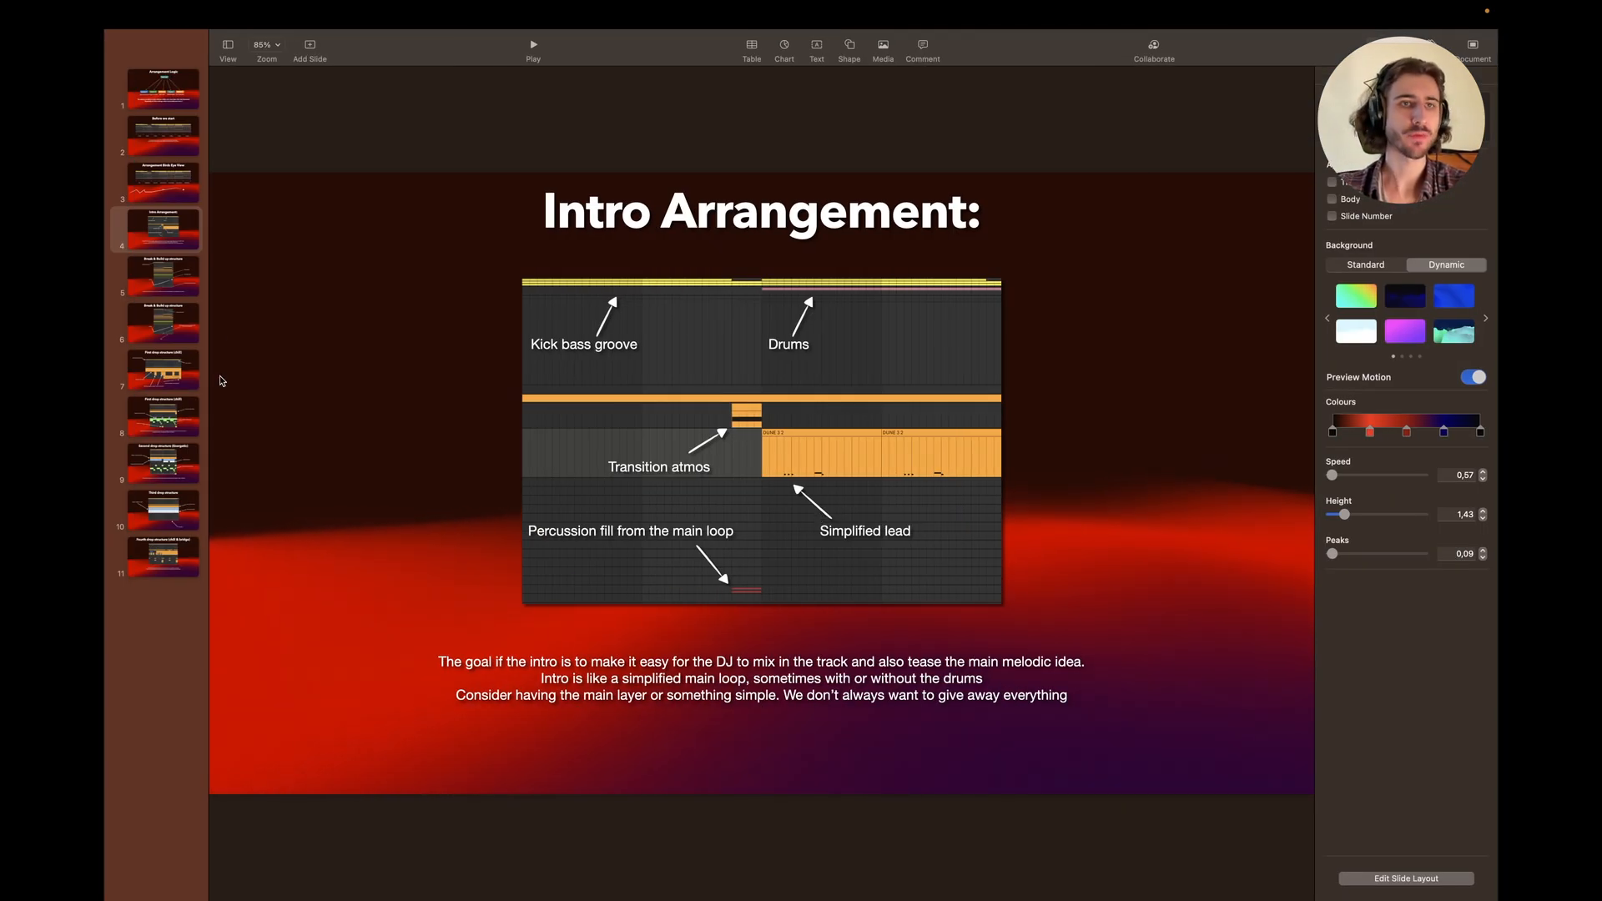
left_click(174, 277)
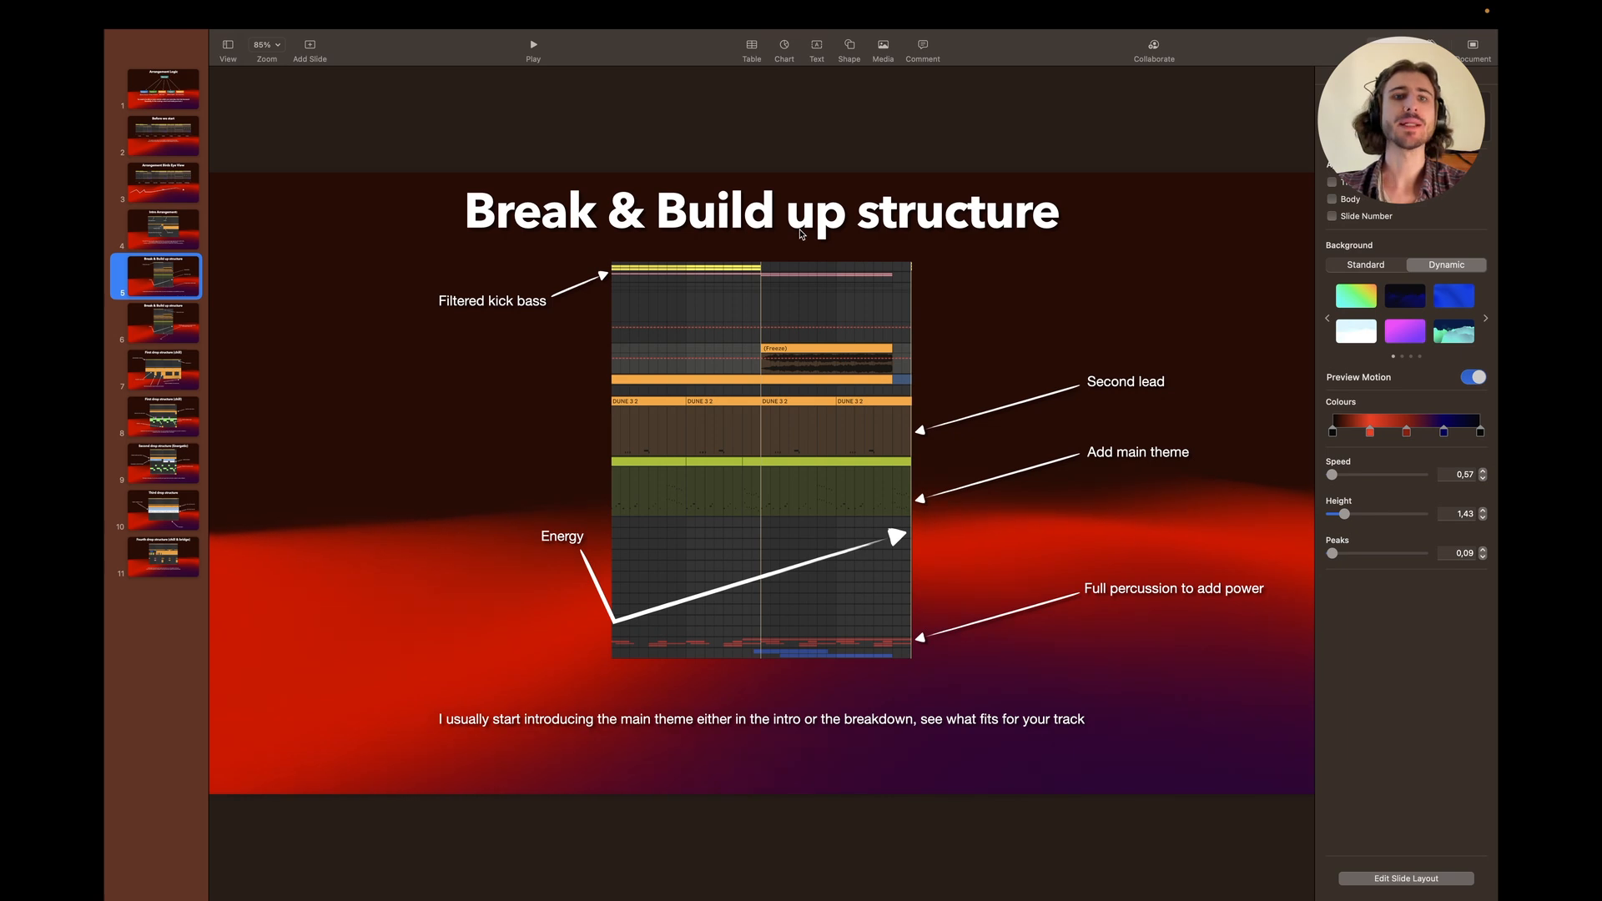
key("super+Tab")
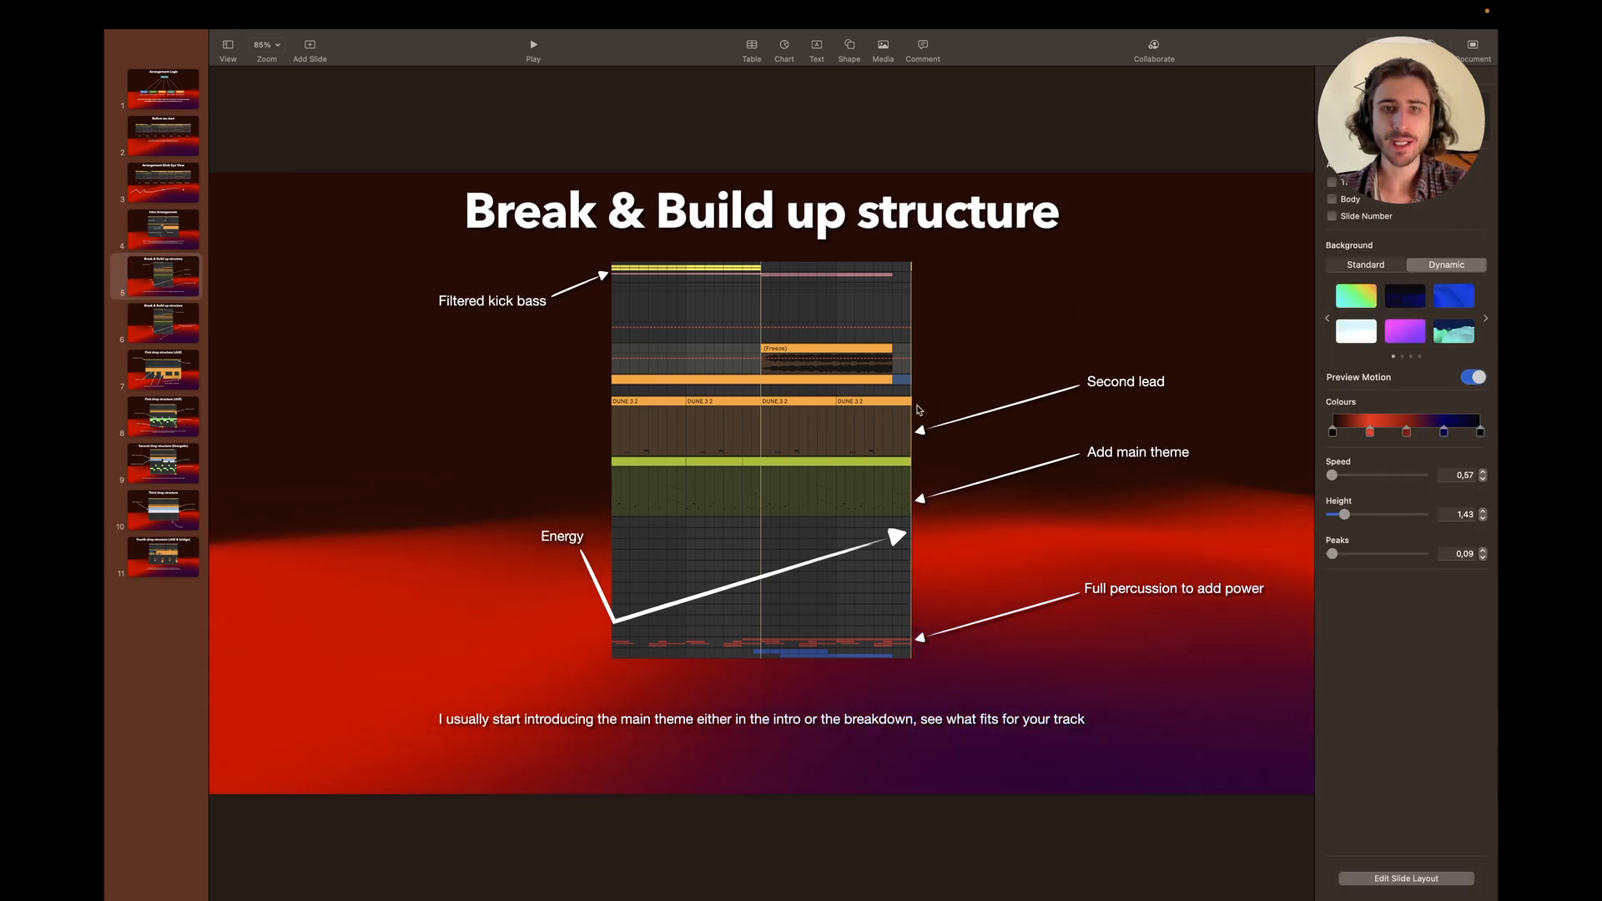
key("super+Tab")
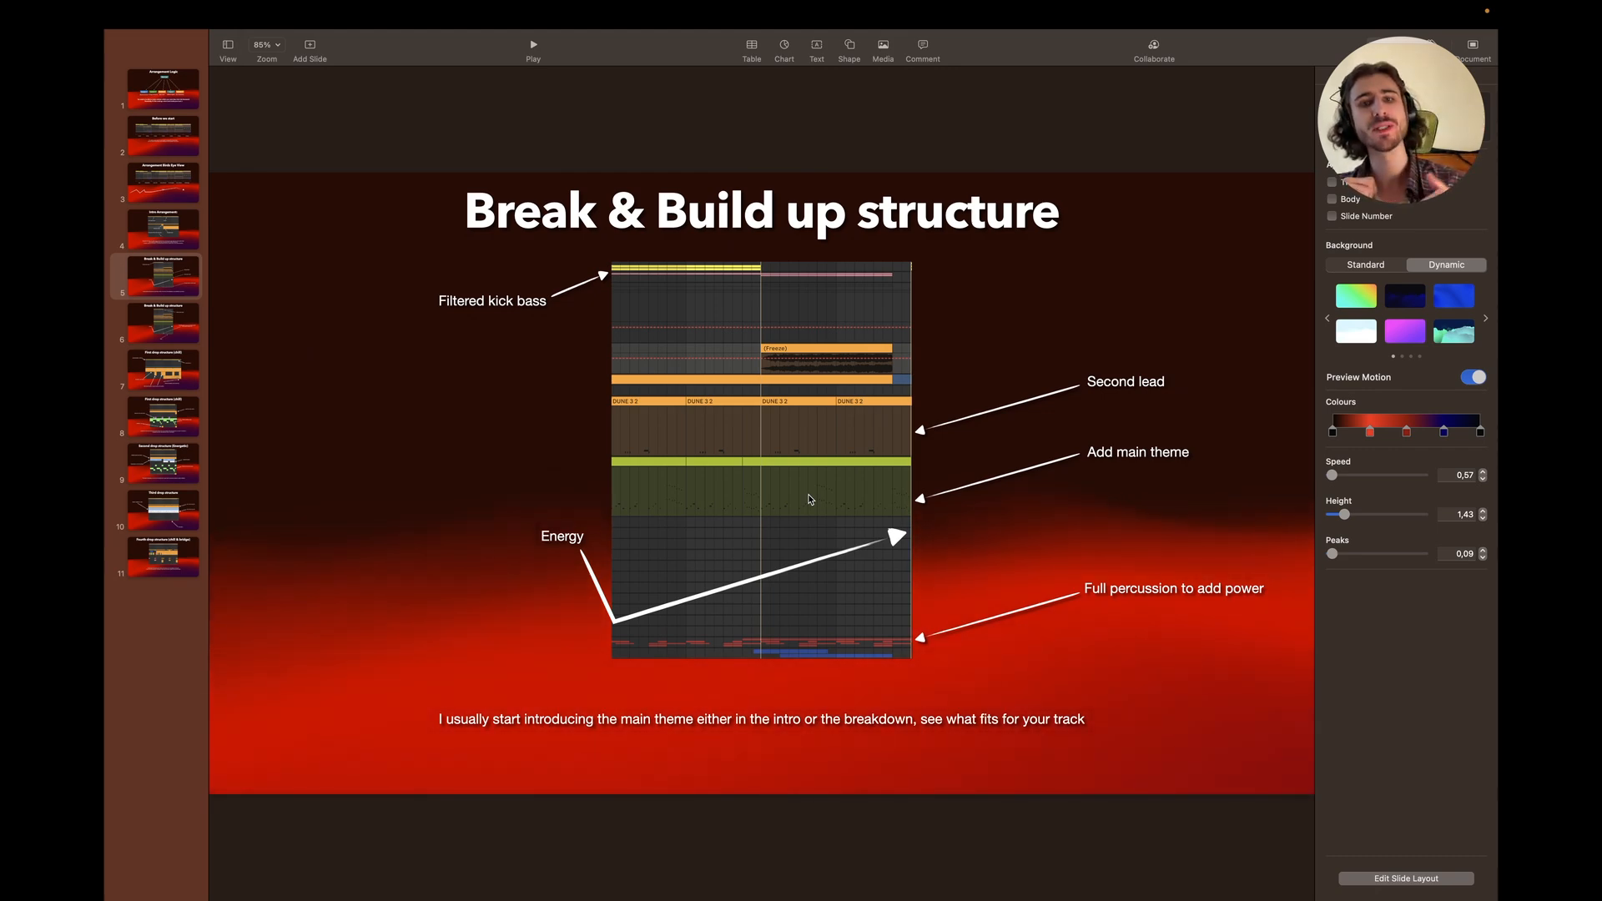
Switch back to Ableton Live and play the arrangement from 15.3.1, just before the break marker.
key("ctrl+Left")
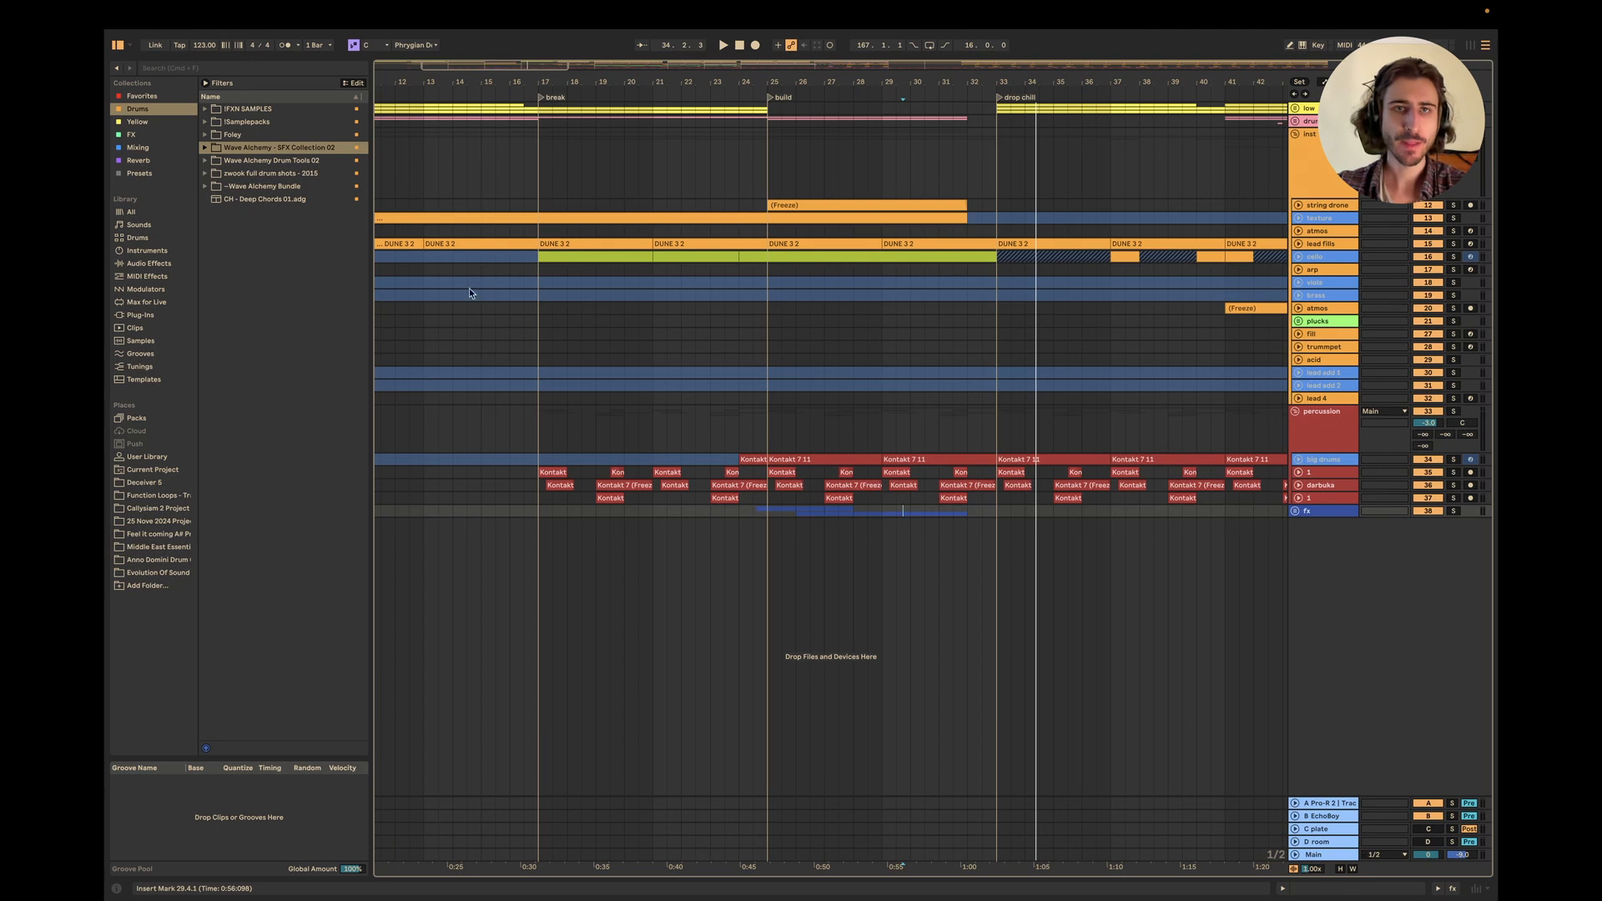
left_click(496, 285)
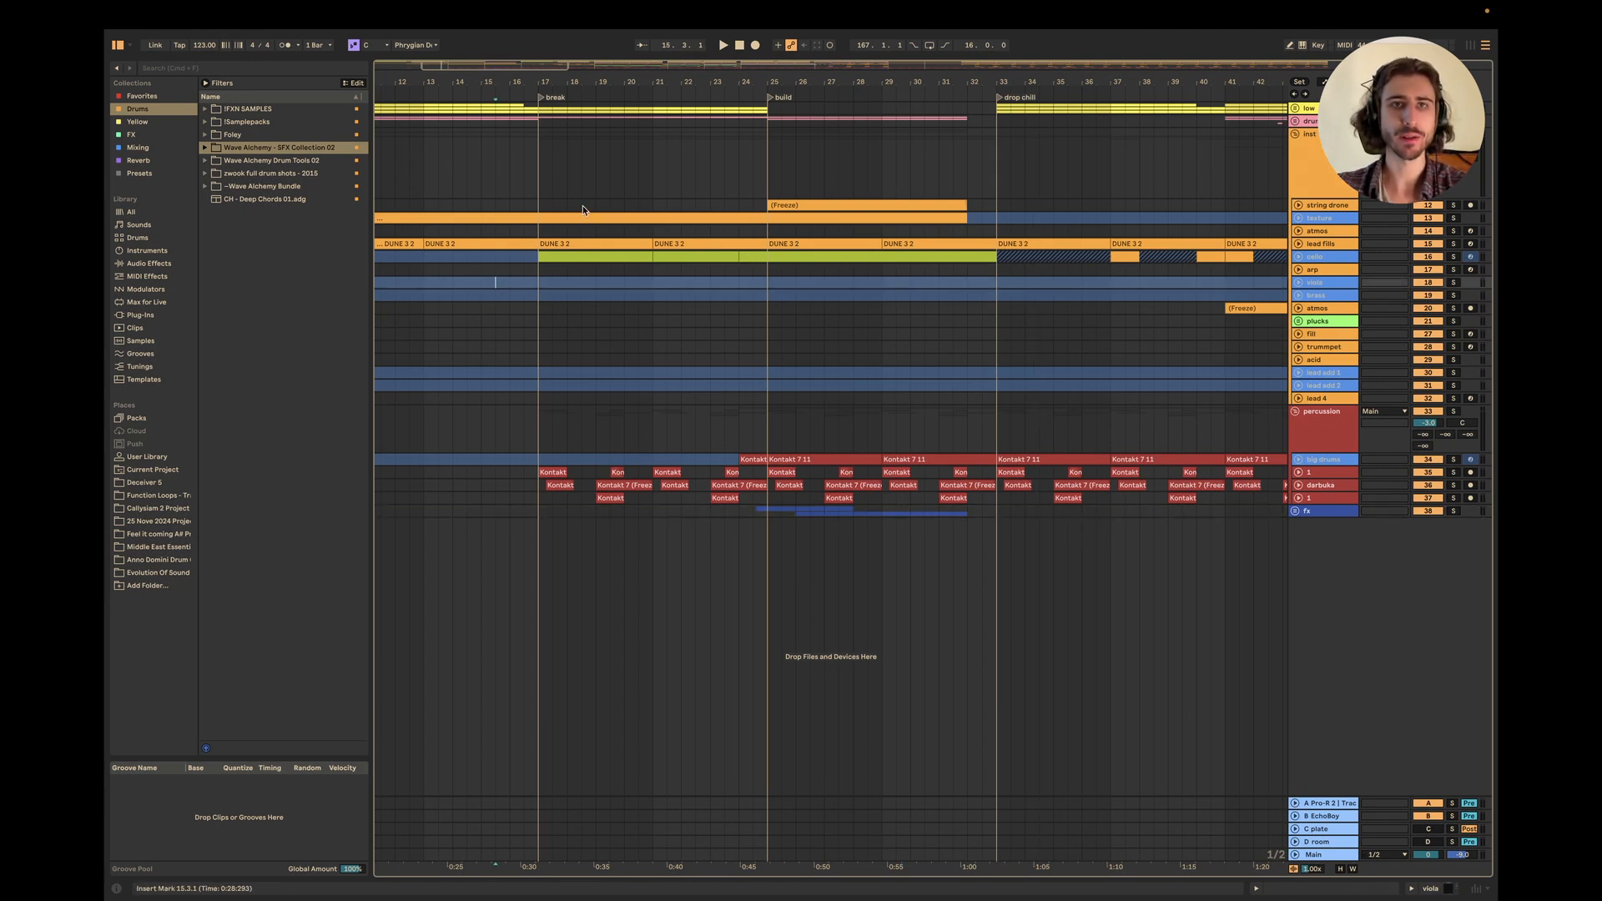
key("space")
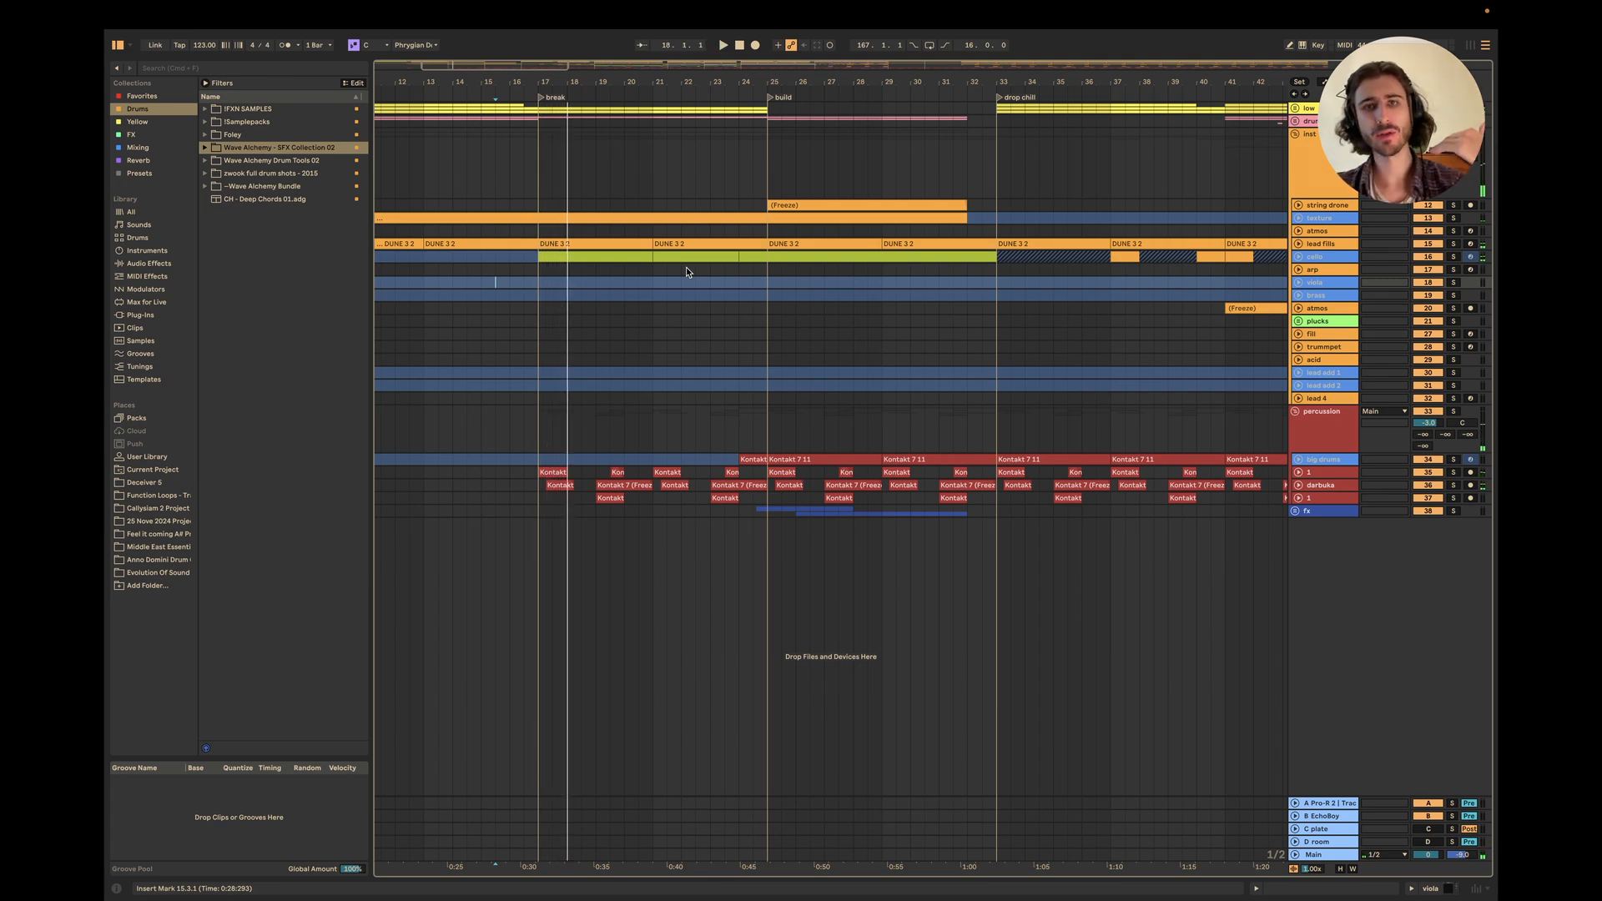
Open the Volcano 3 plug-in on the low group track to examine its high-pass filter, and close its window.
double_click(1327, 109)
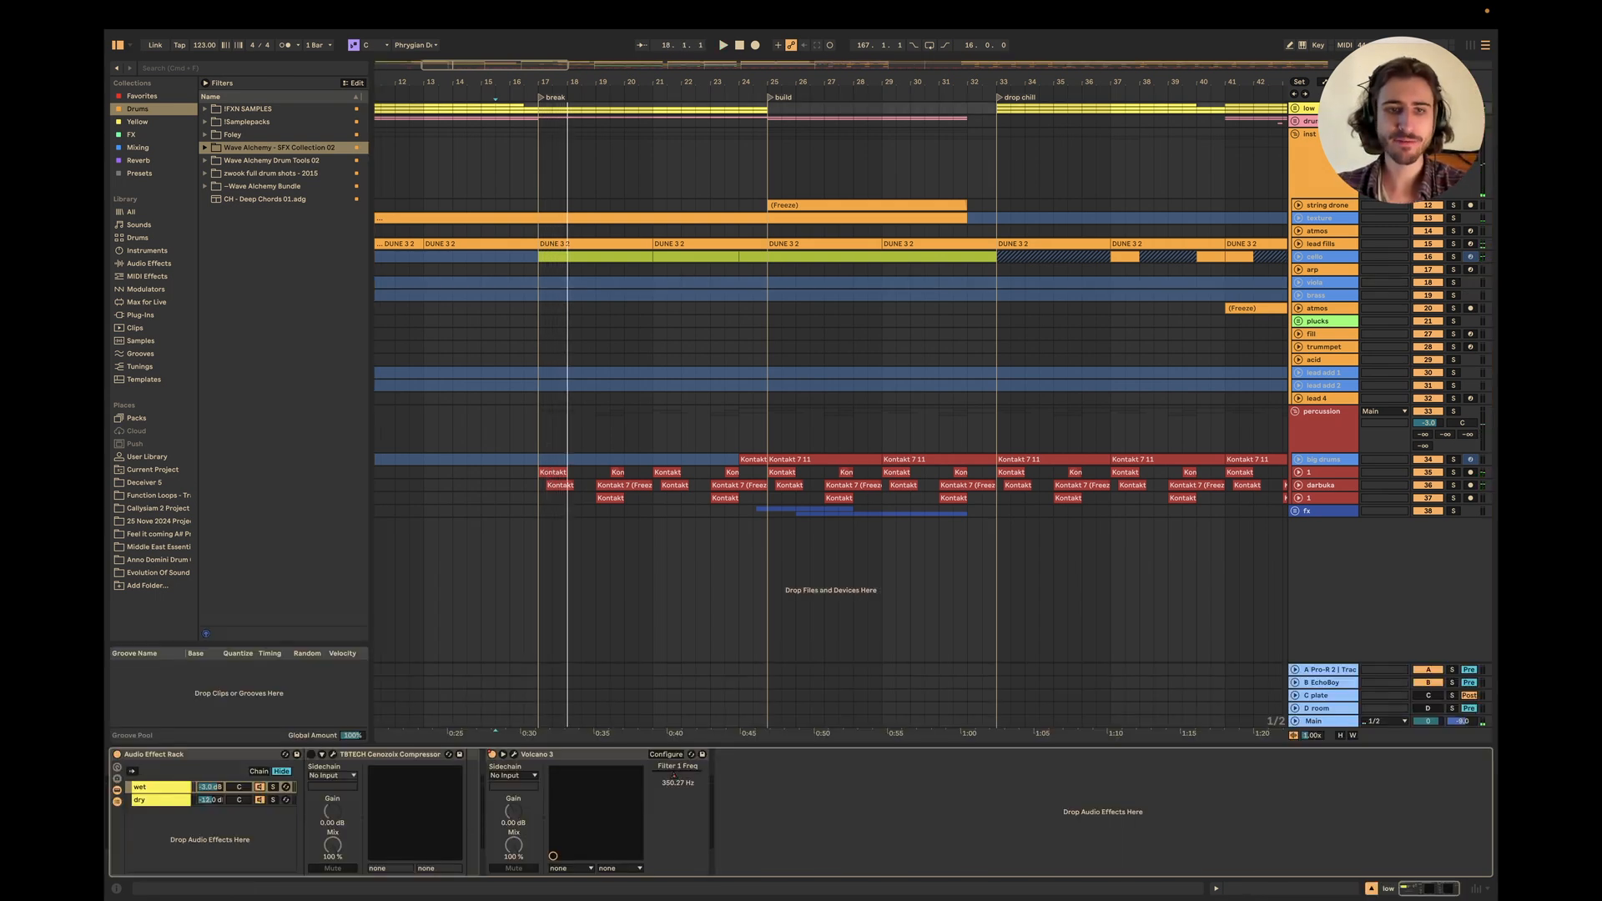
left_click(515, 755)
left_click_drag(359, 52, 579, 200)
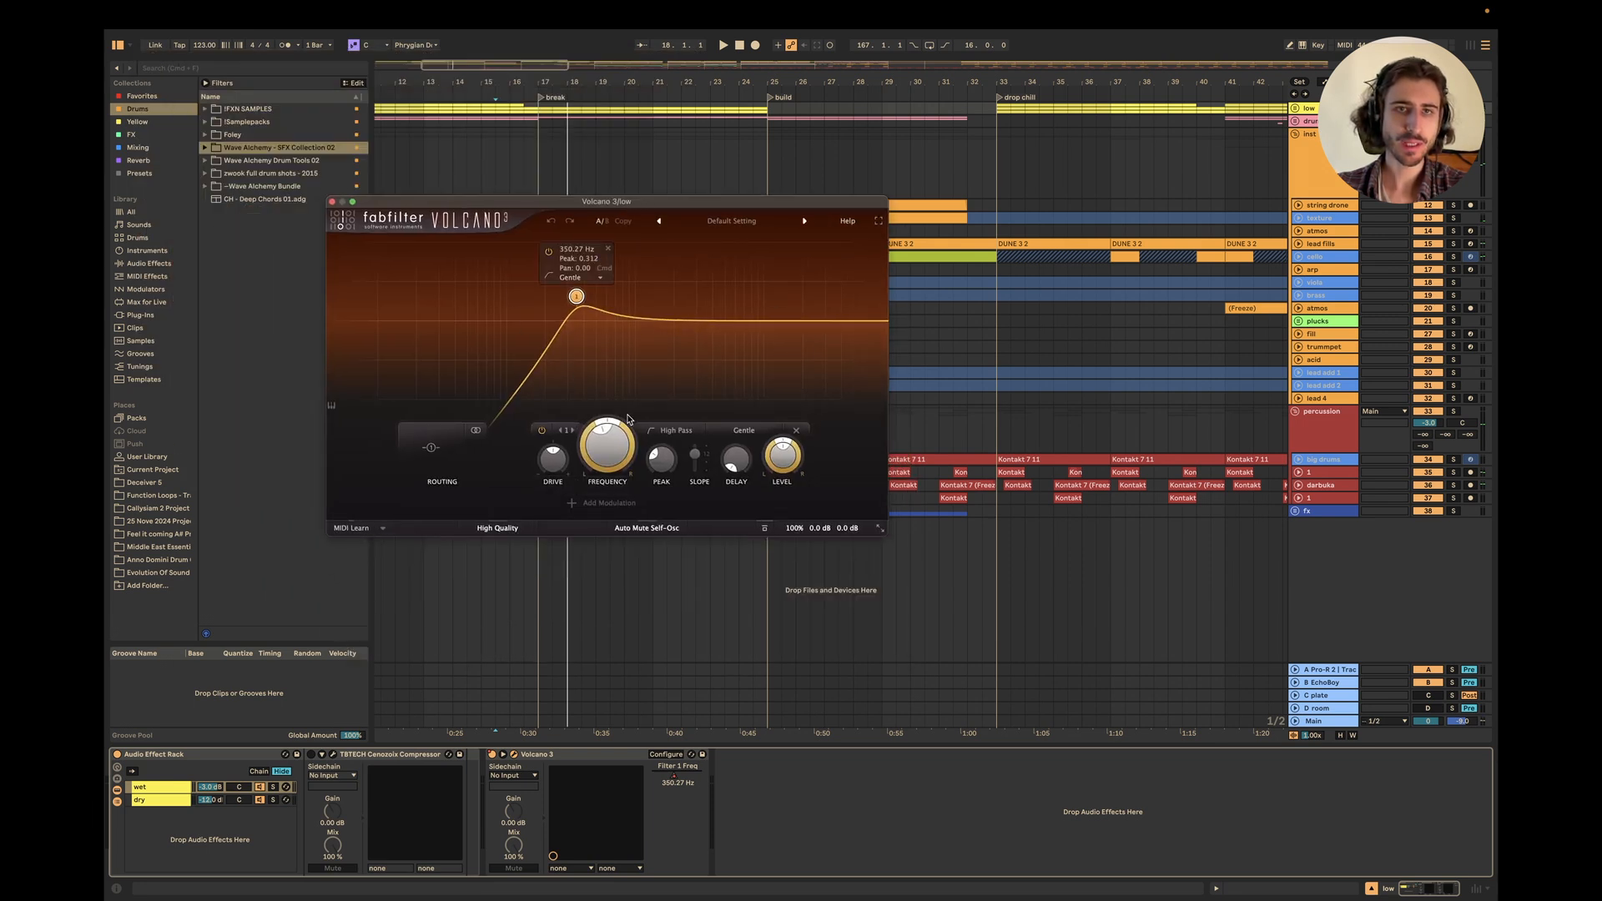
left_click(332, 203)
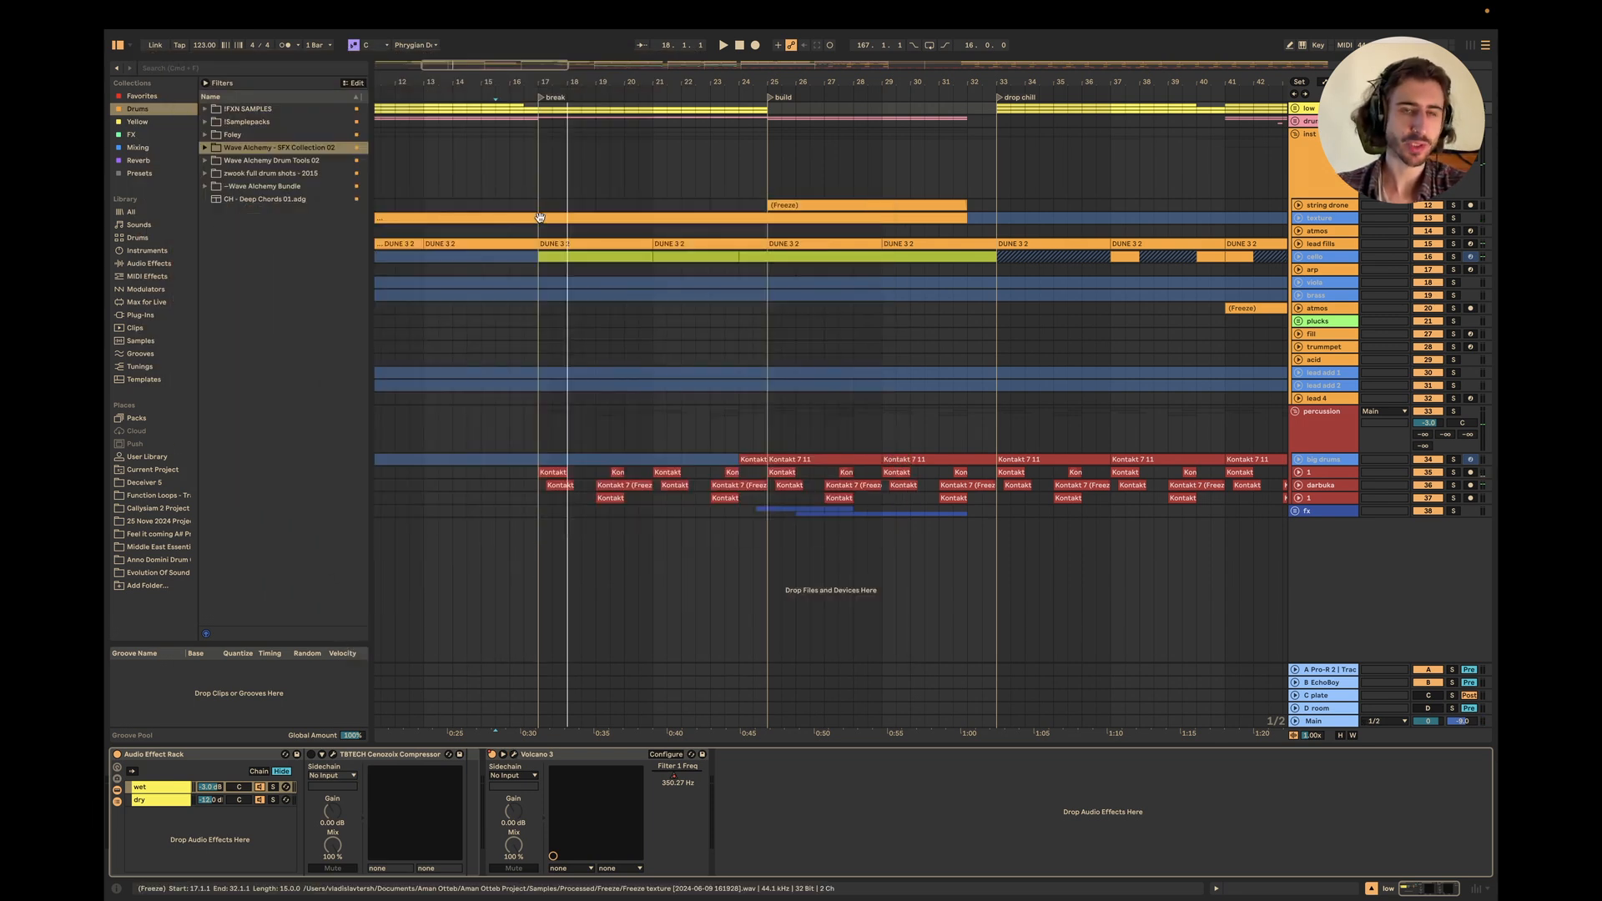
Place the insert marker at 17.2.1 on the inst group track to show its device chain at the break.
mouse_move(531, 81)
left_mouse_down()
mouse_move(532, 126)
mouse_move(552, 128)
left_mouse_up()
left_click(576, 162)
key("ctrl+Left")
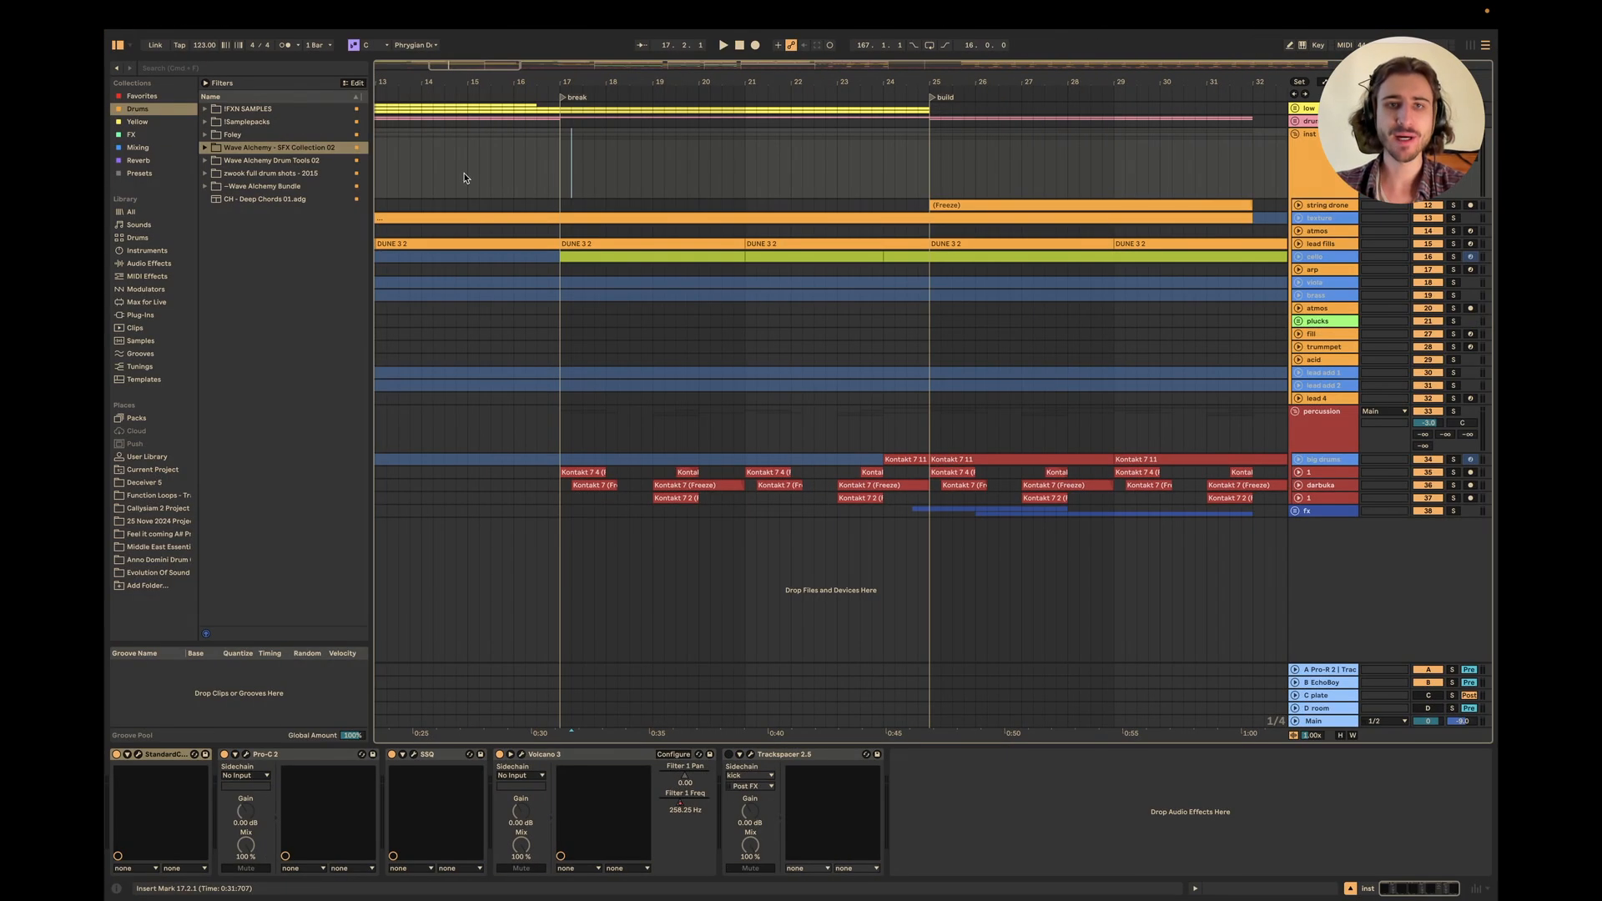
Unfold the cello track, solo it and play it from the break marker.
left_click(1274, 255)
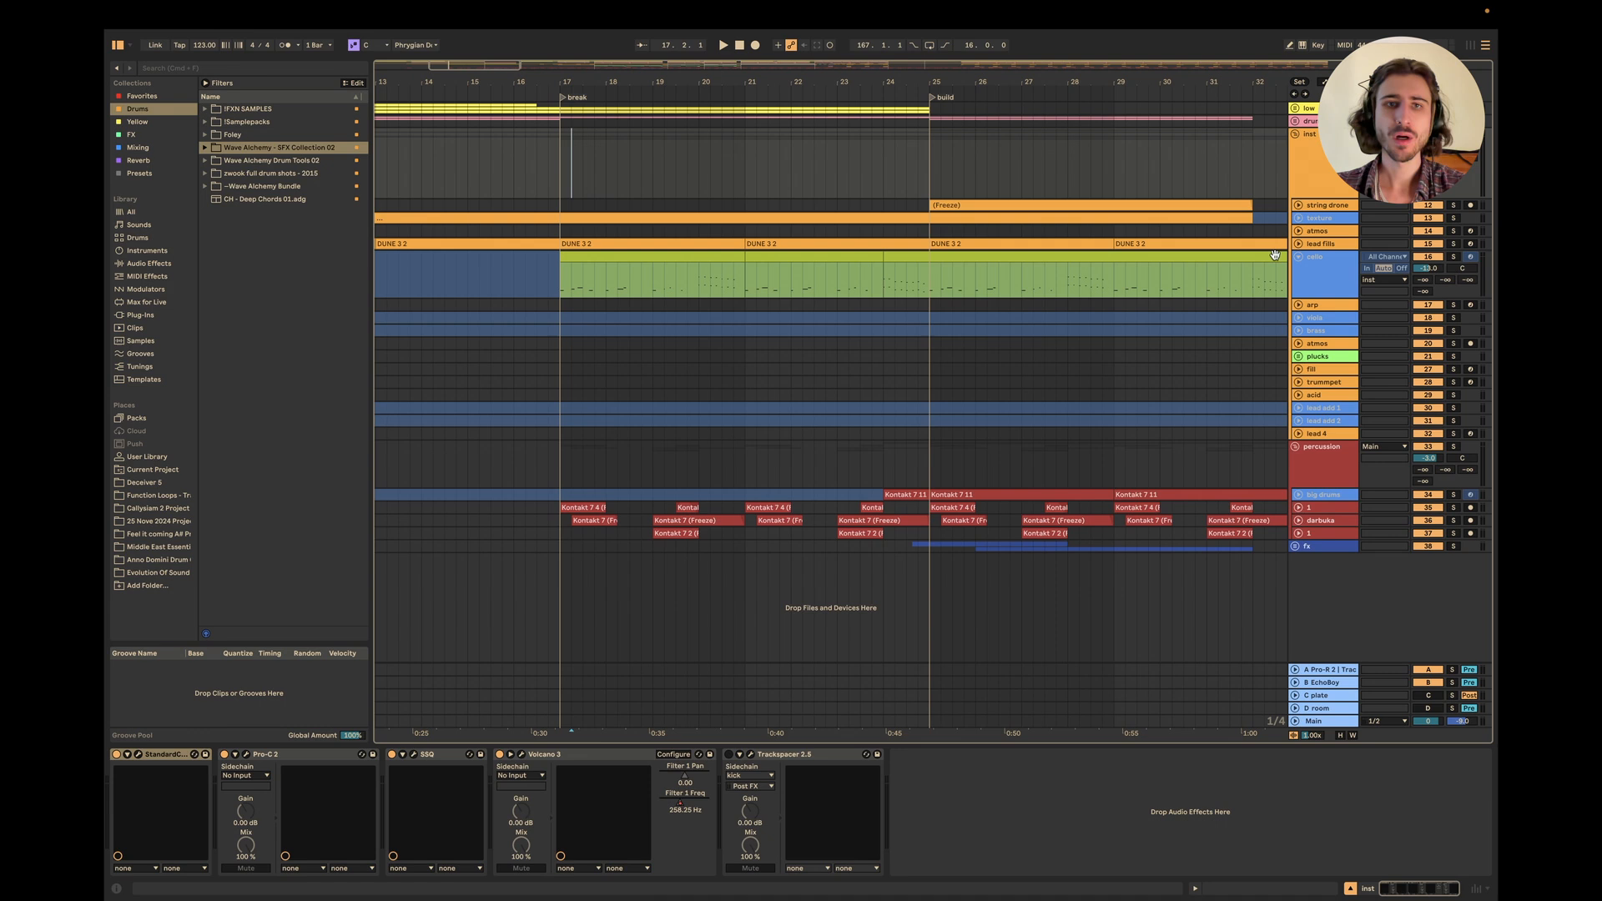
left_click(563, 279)
left_click(1450, 257)
key("space")
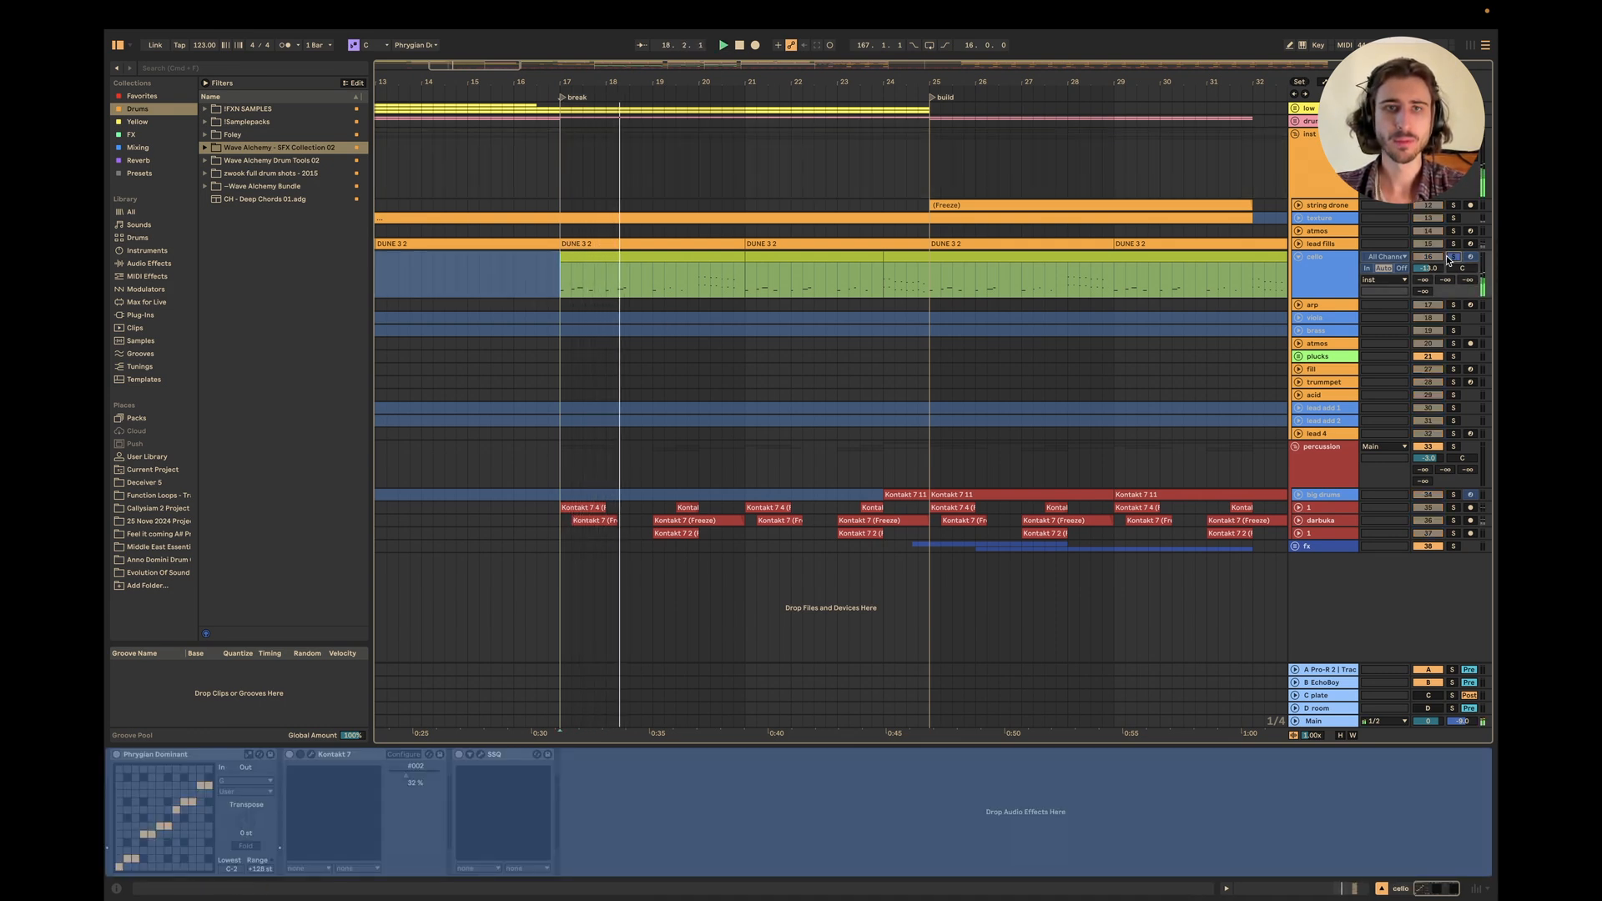
Show the Volcano 3 Filter 1 Freq automation on the inst group track and place the insert marker at 17.1.1.
left_click(1307, 197)
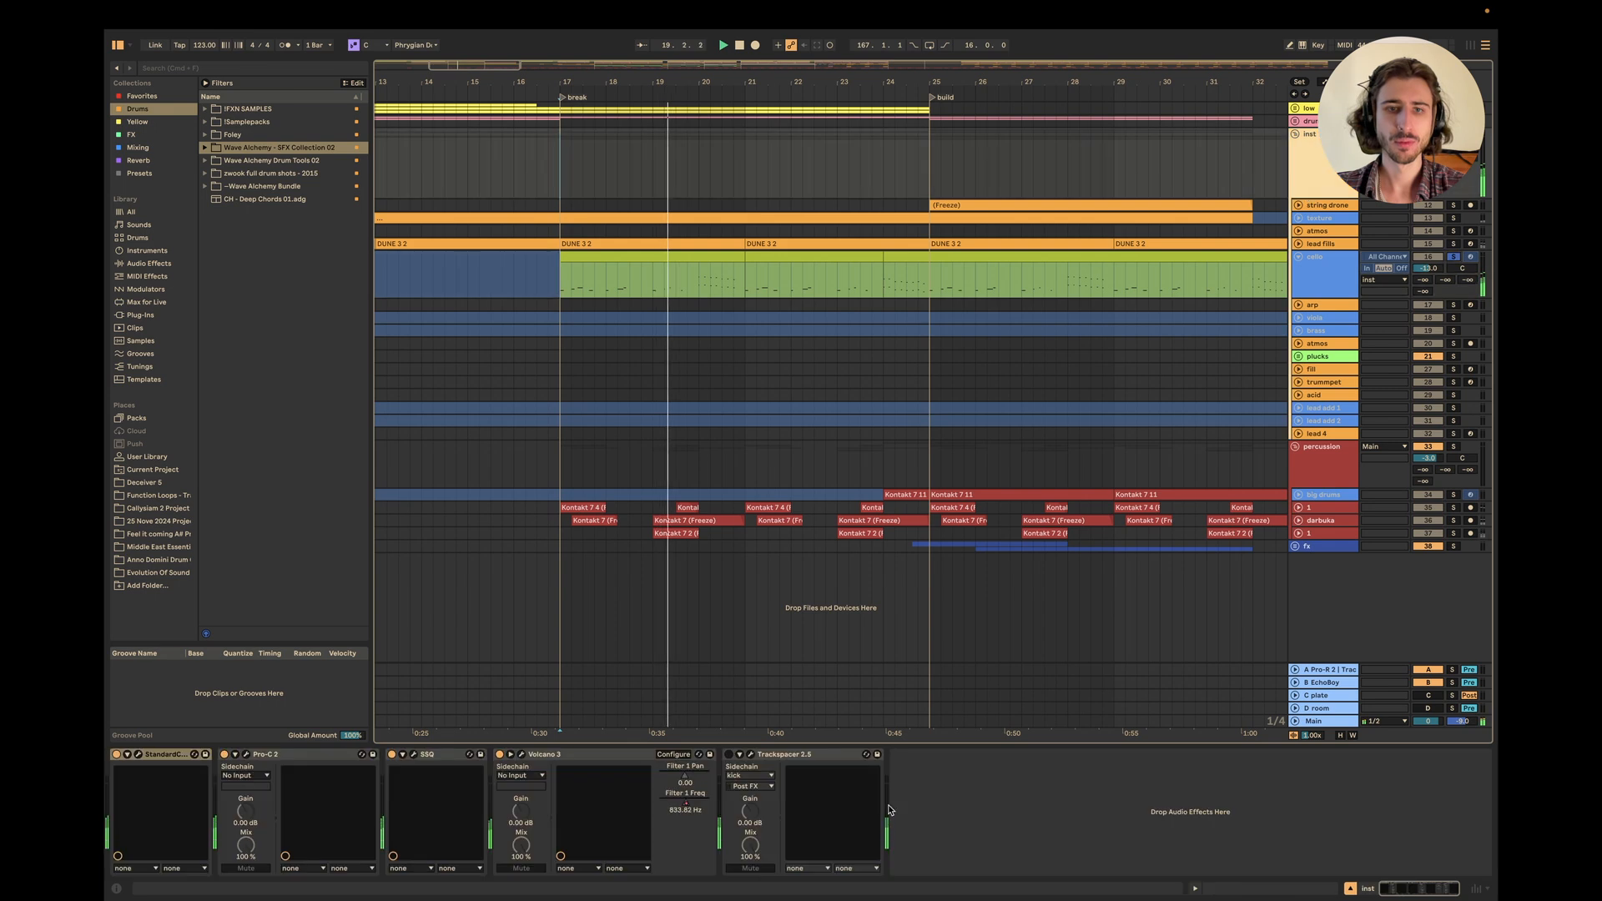
right_click(692, 806)
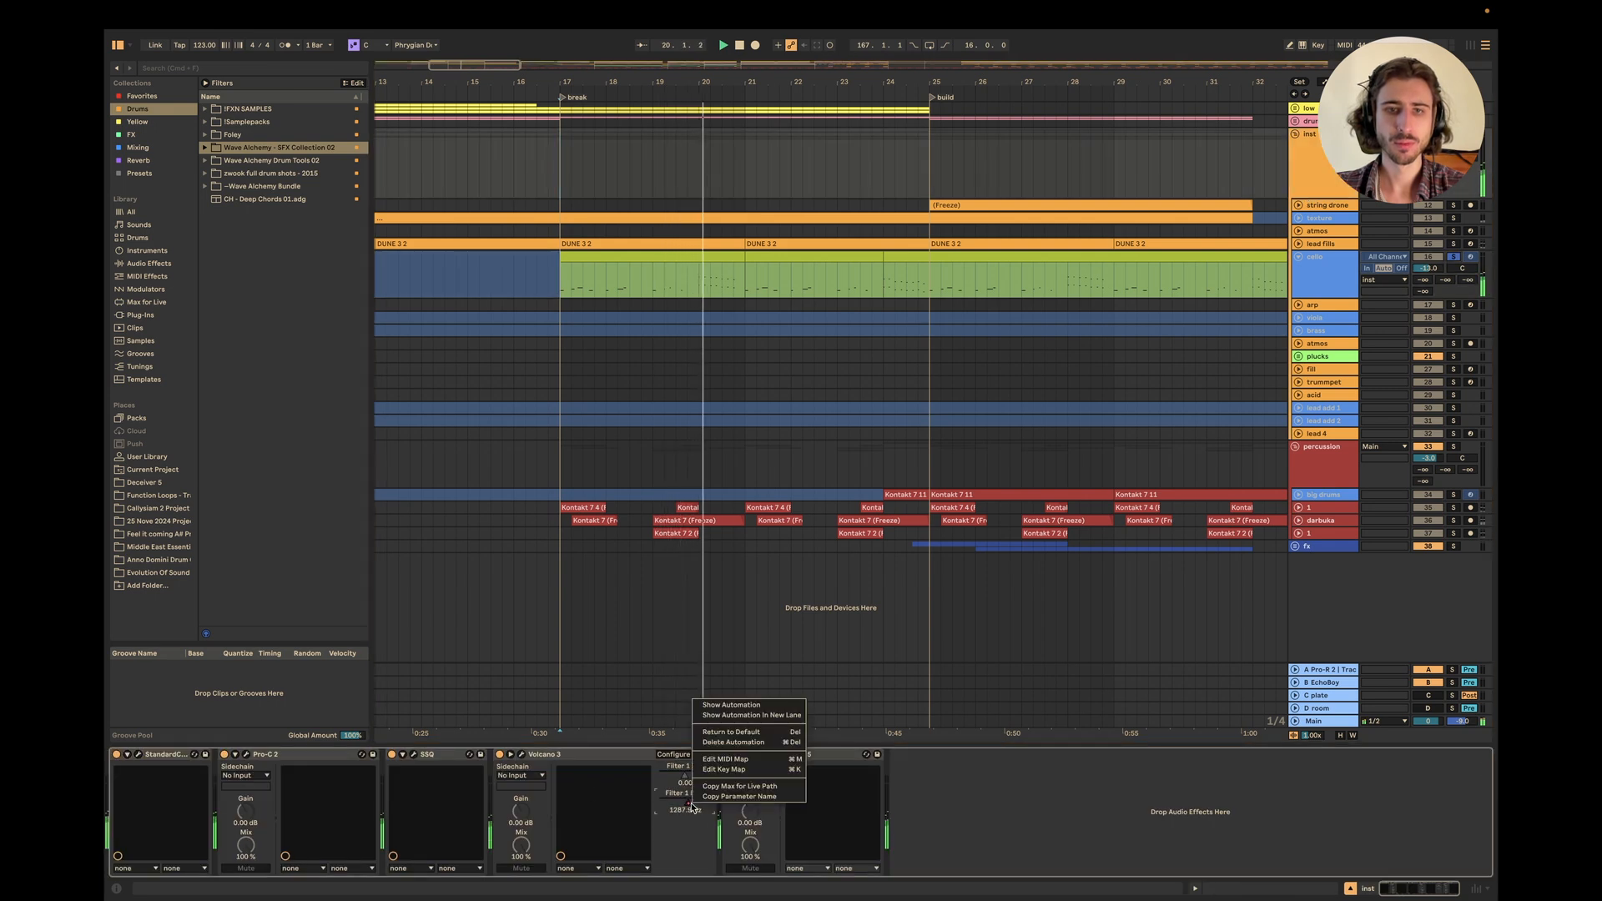
left_click(730, 705)
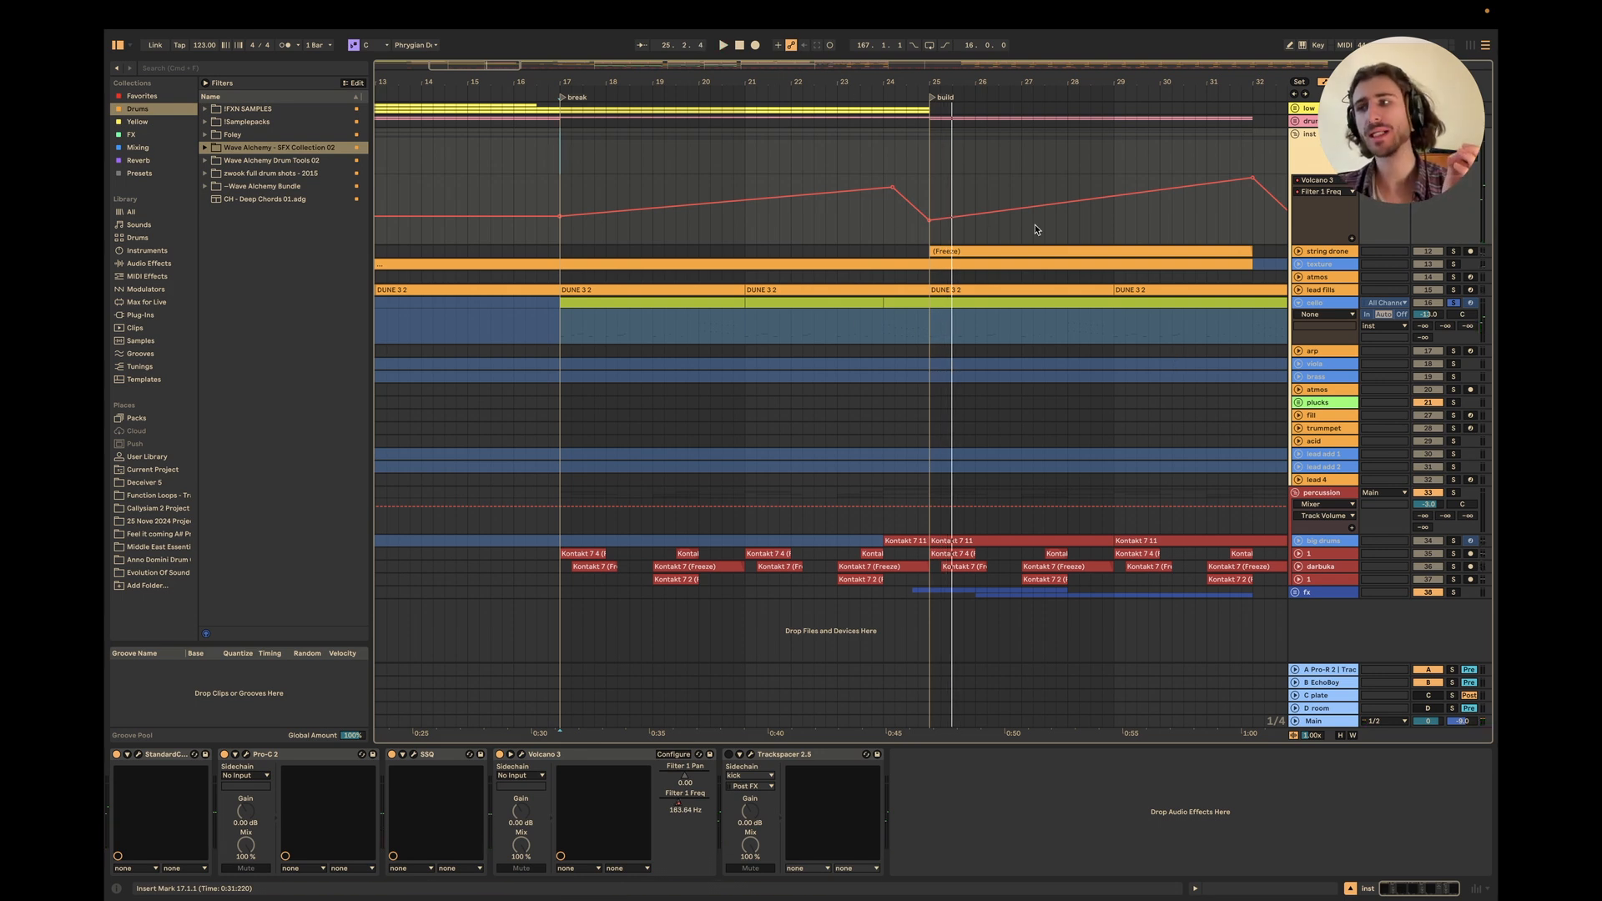
left_click(562, 188)
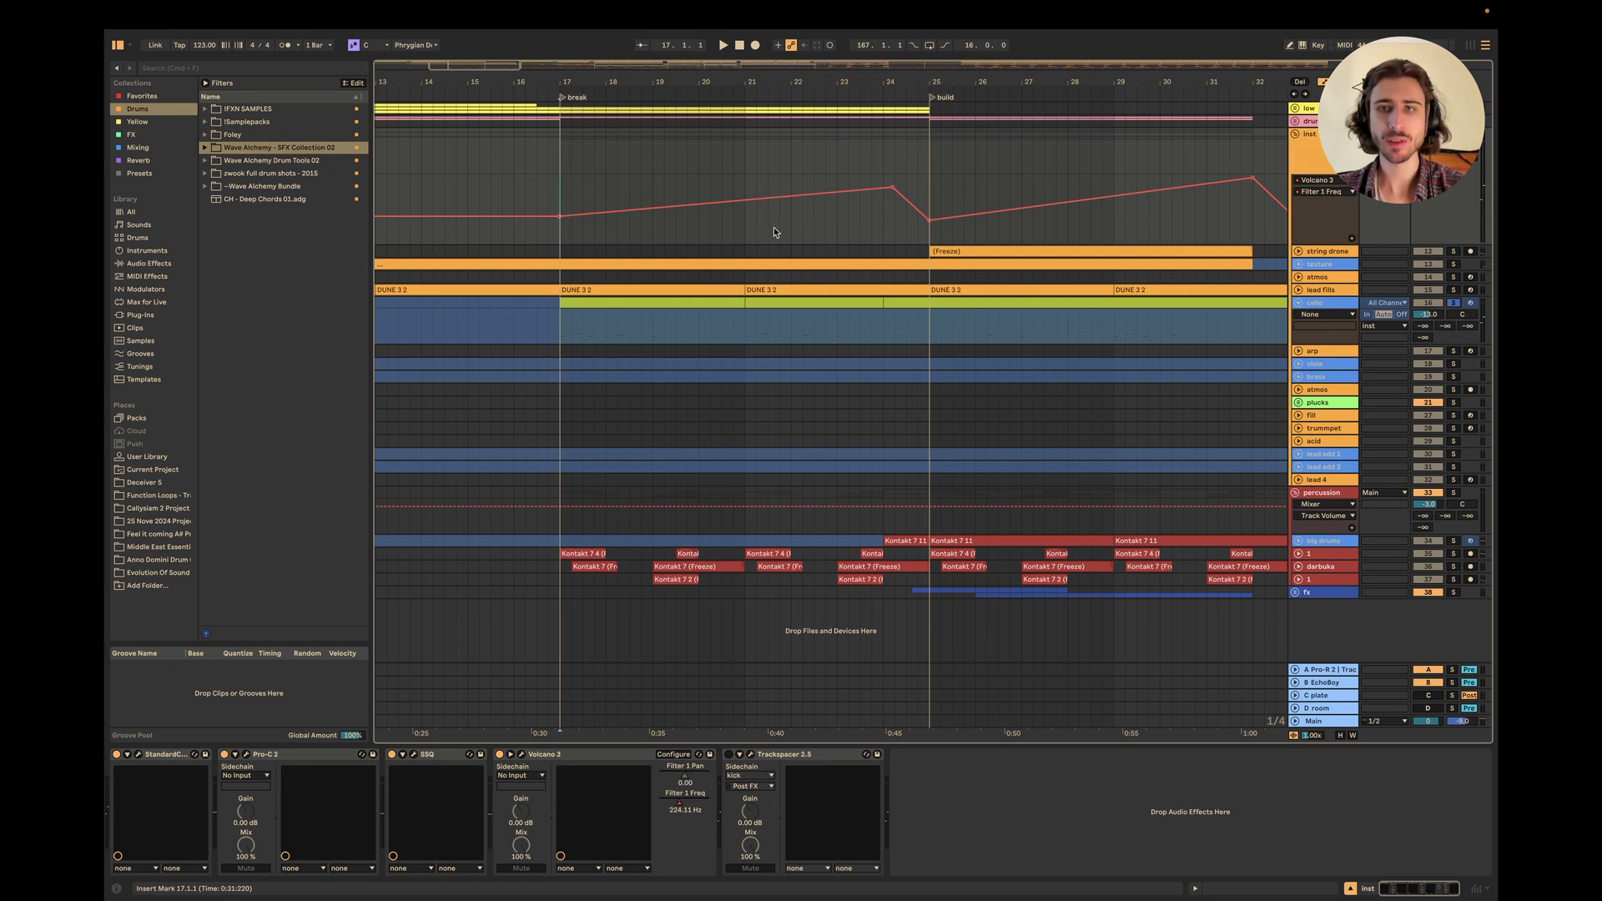
Unfold the lead fills track and play it soloed together with the cello from 17.1.1.
left_click(1299, 291)
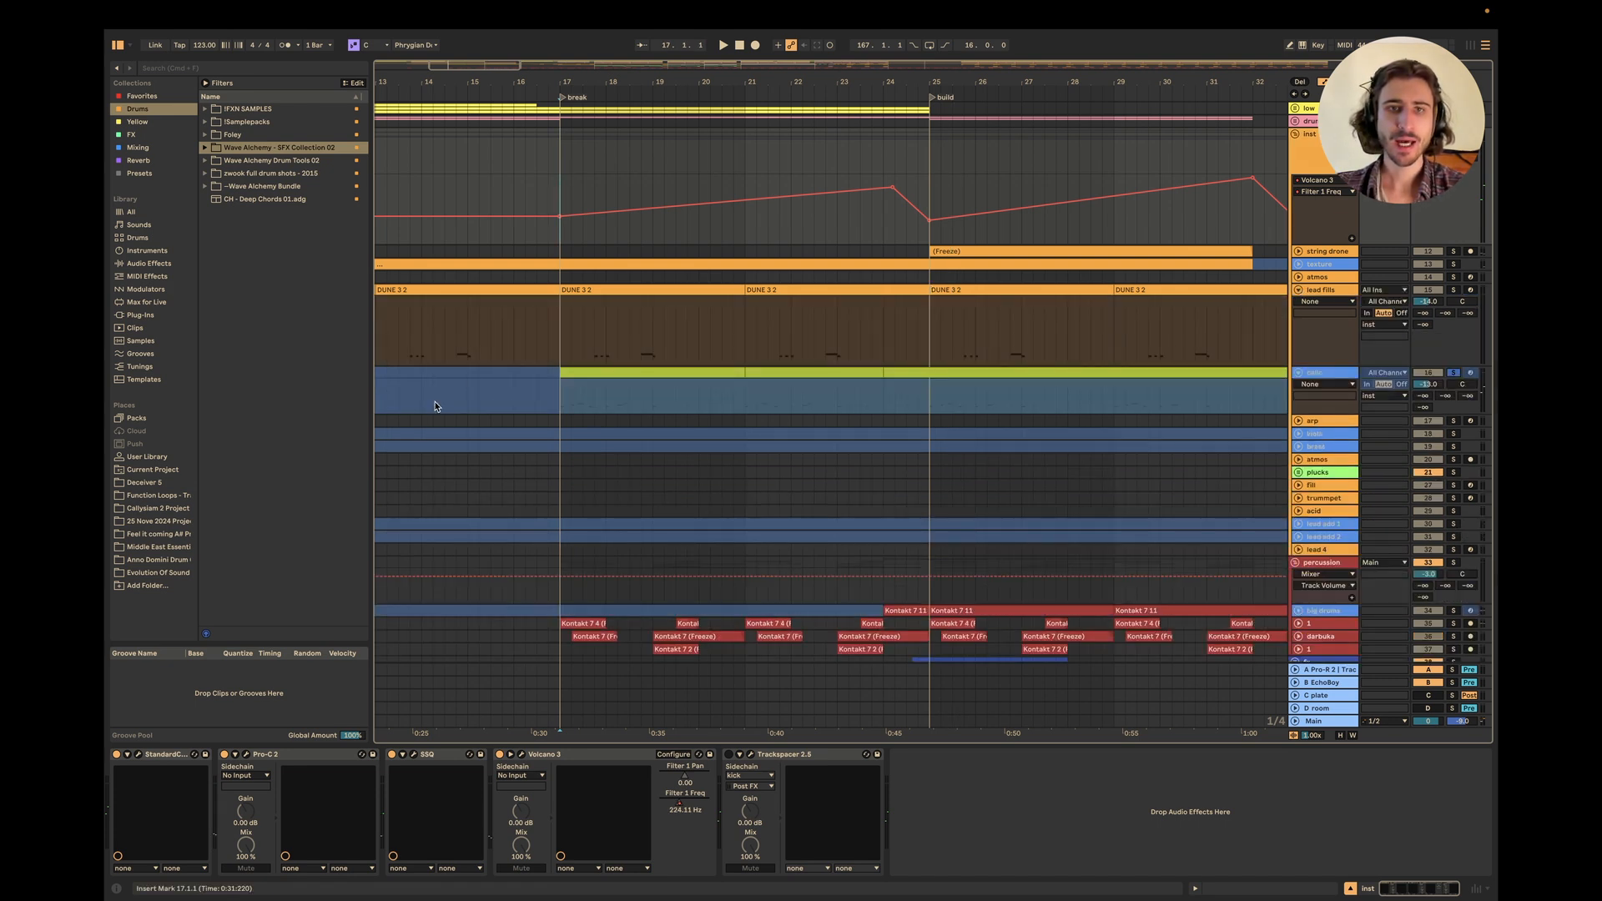
left_click(556, 340)
key("space")
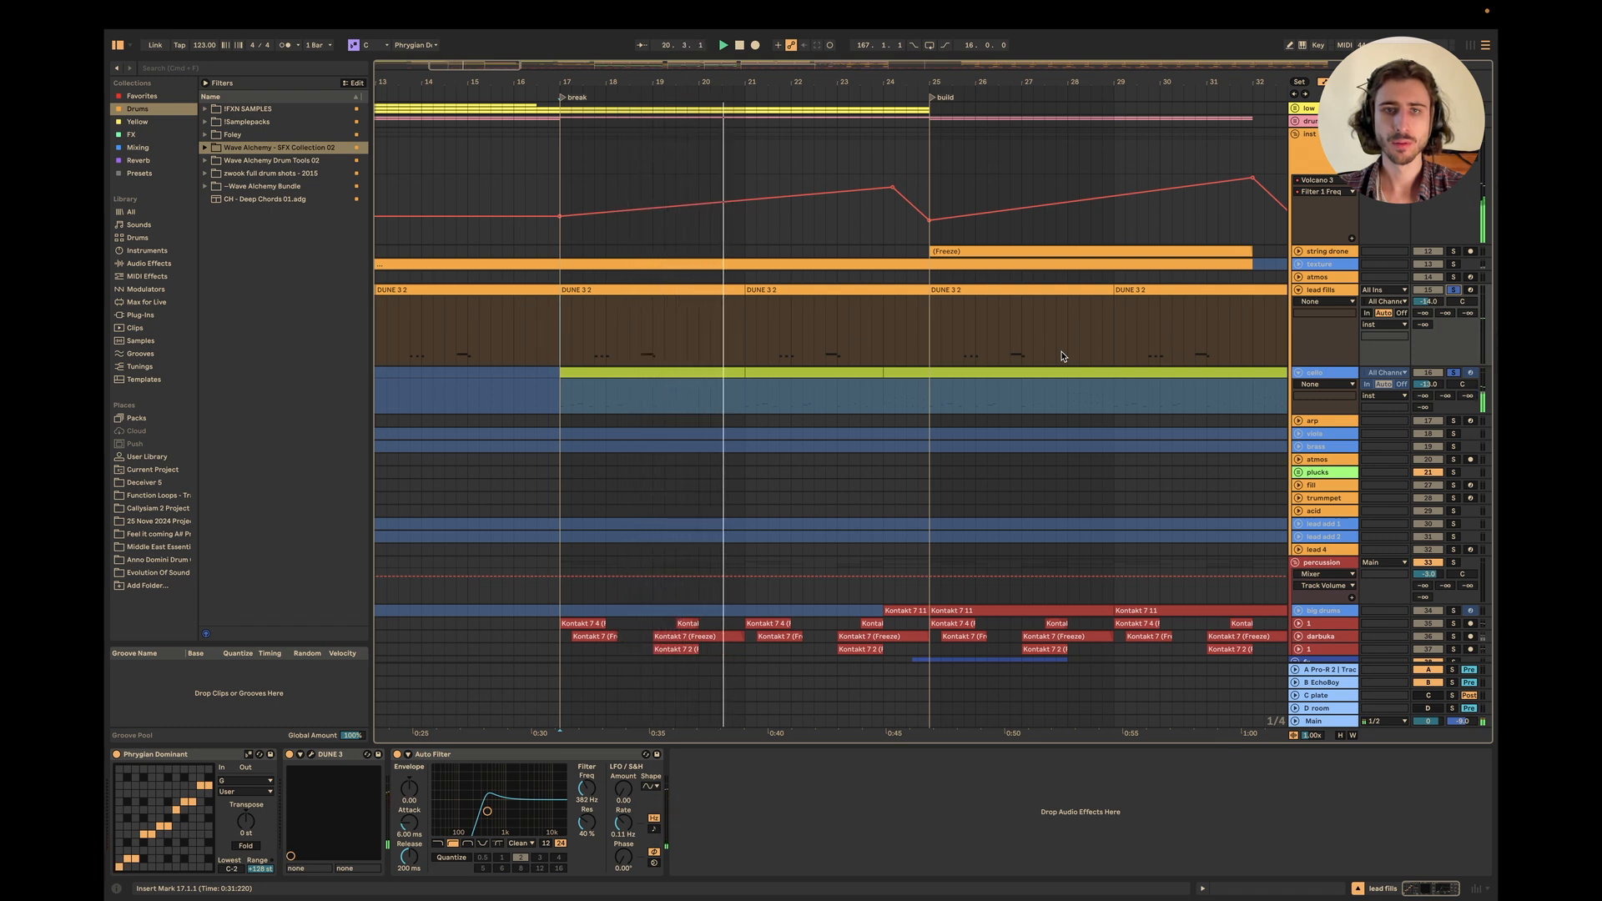
Unfold the big drums track, select its first clip from 24.1.1 to 25.1.1, and play the soloed tracks from 17.1.1.
scroll(1051, 434, "down", 2)
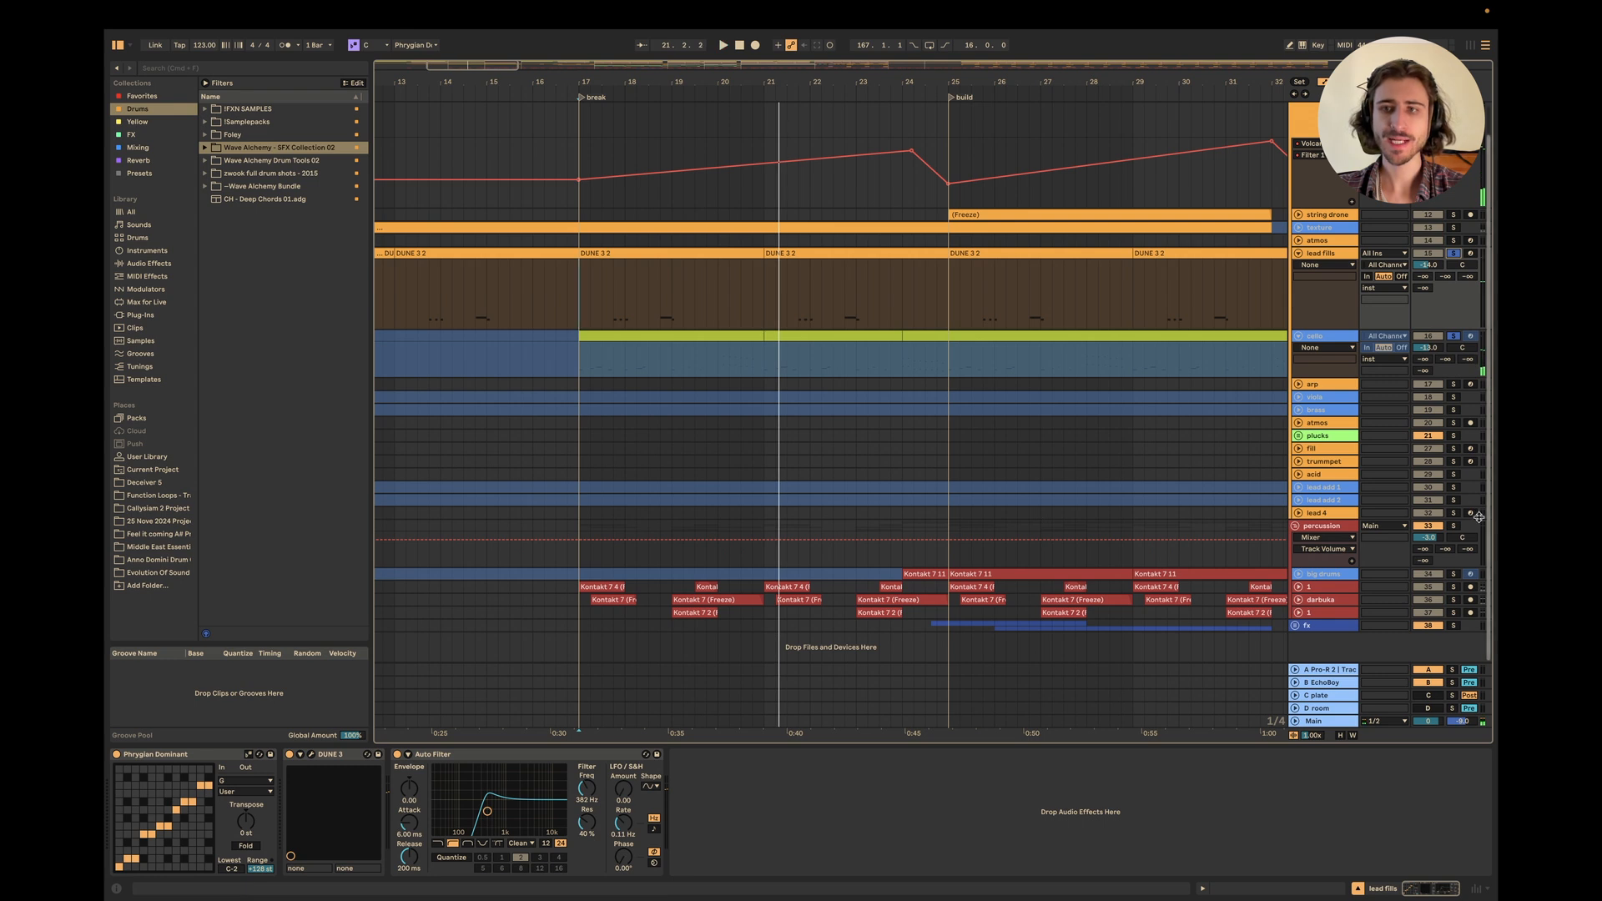
scroll(698, 550, "down", 3)
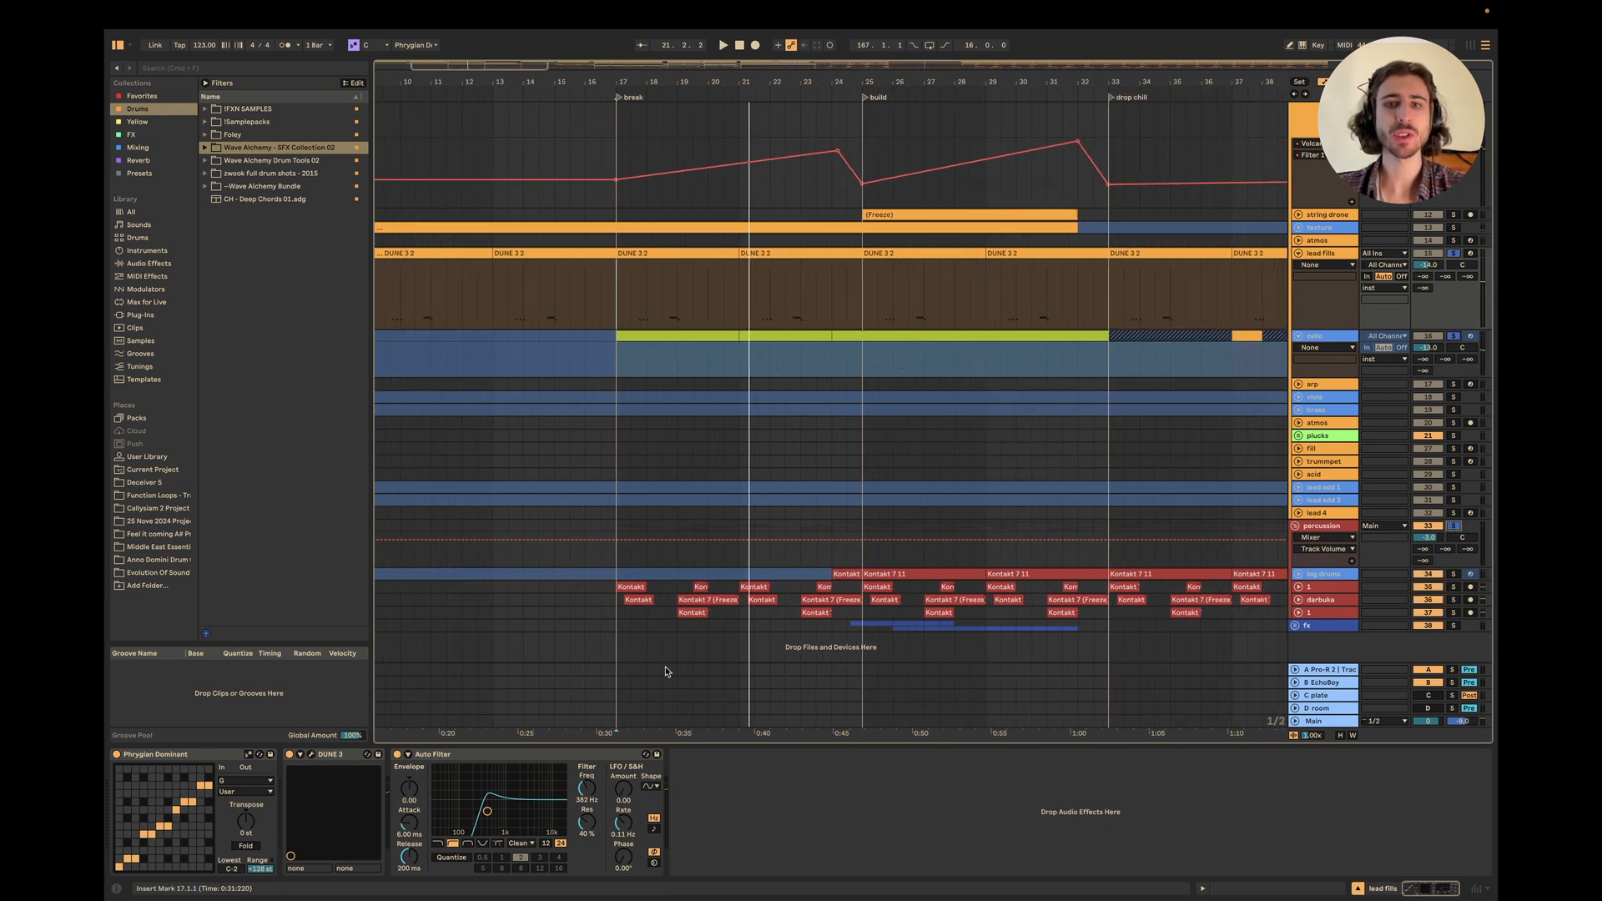
left_click(1298, 574)
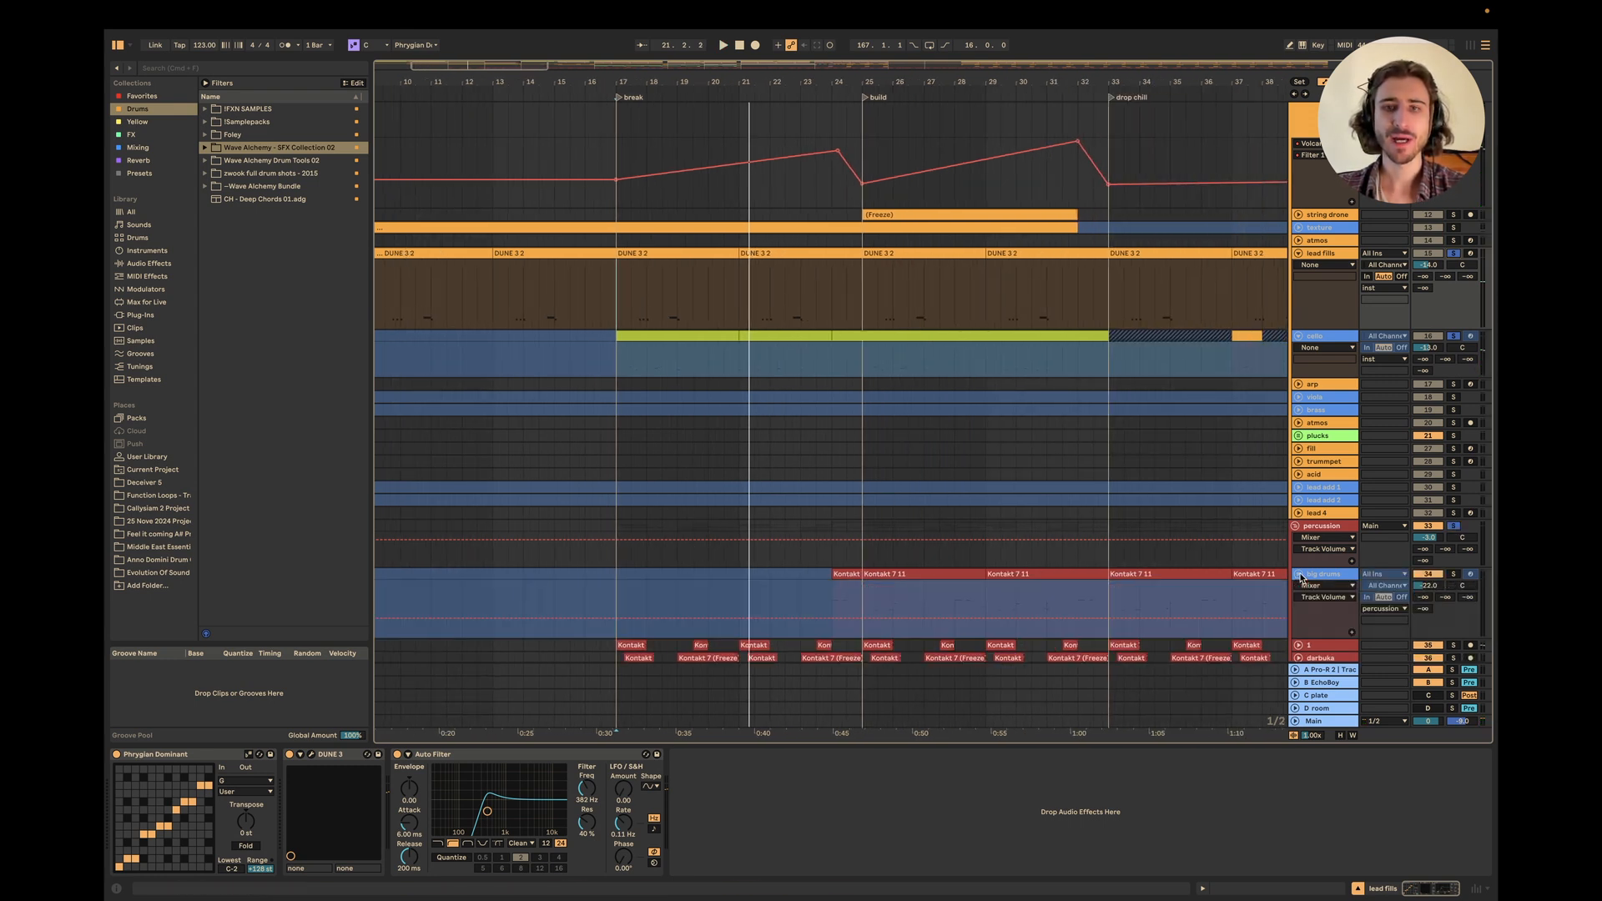
scroll(885, 567, "down", 3)
left_click(864, 515)
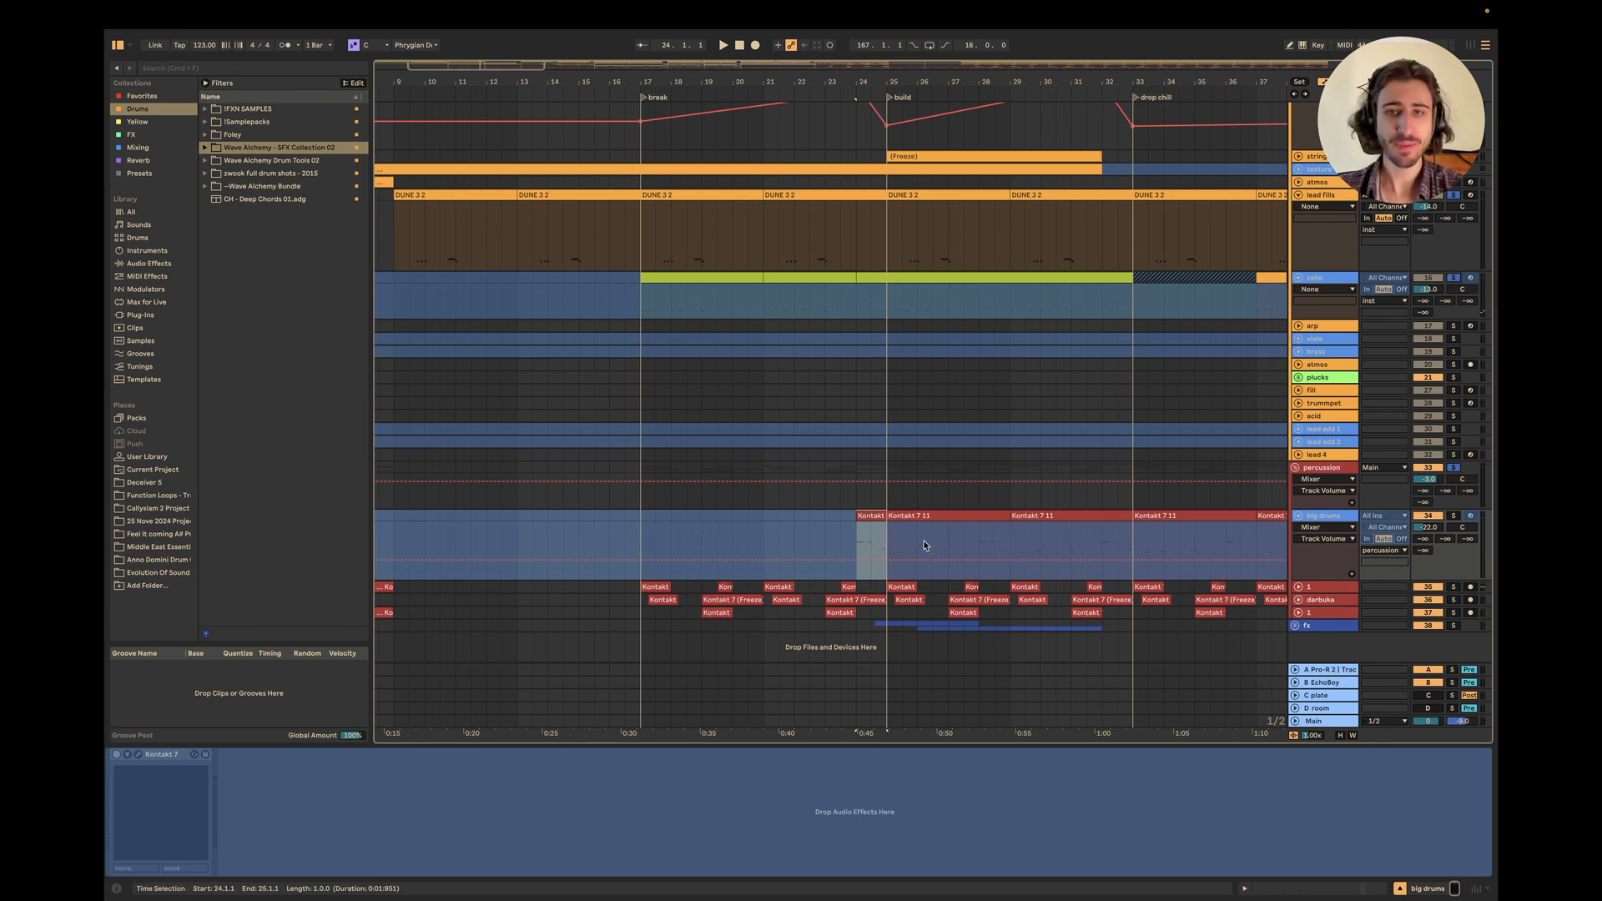
left_click(894, 540)
key("space")
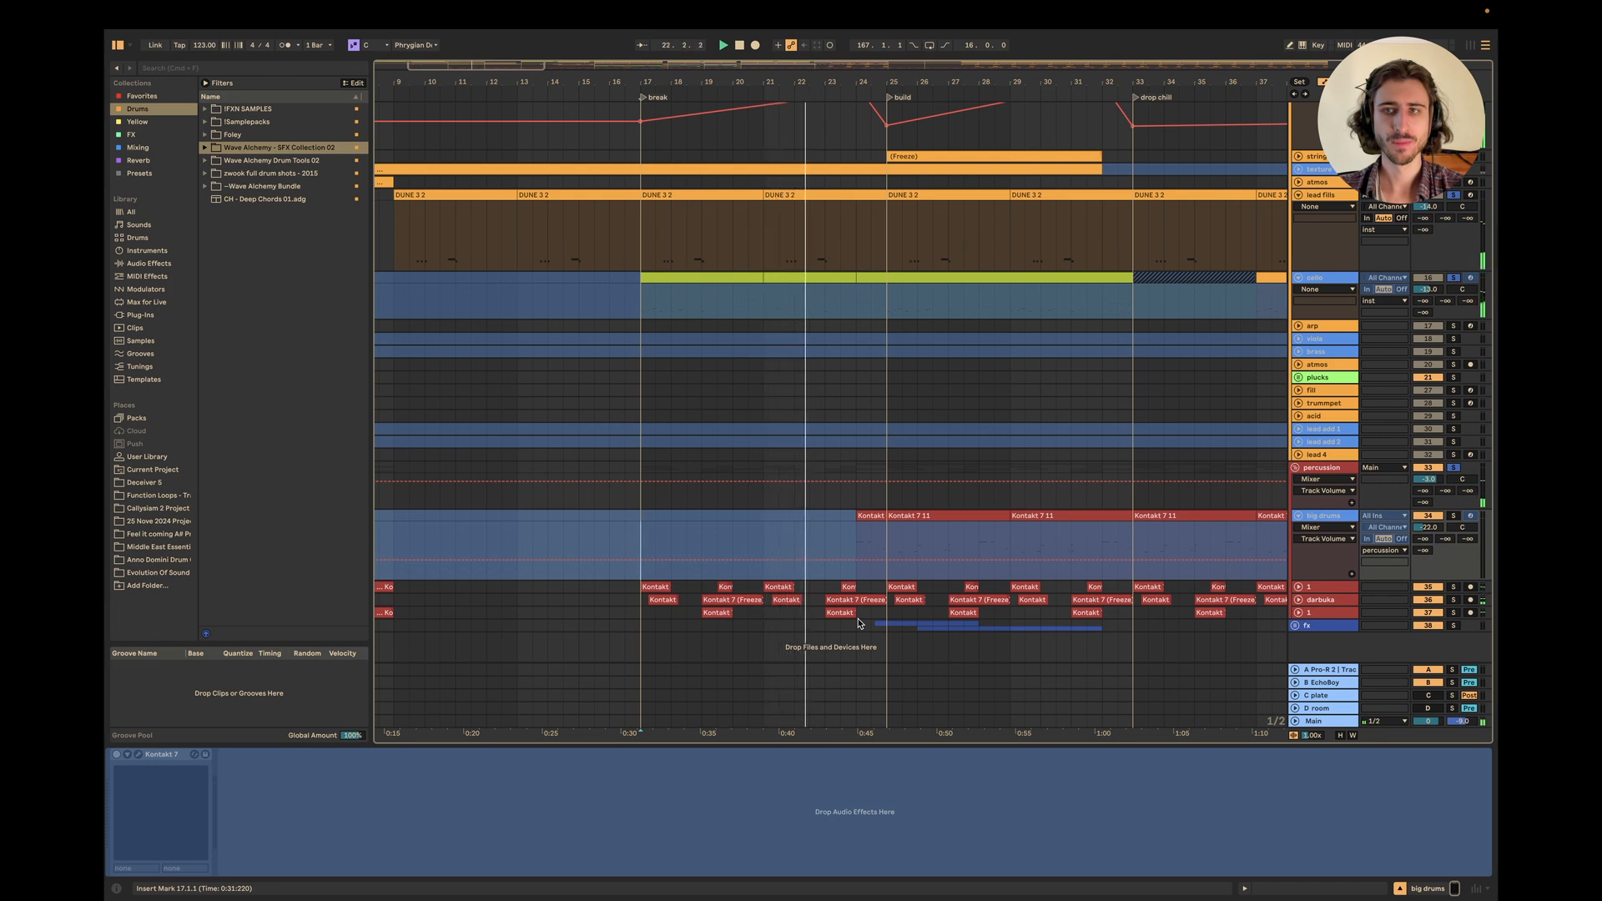
Clear the existing solos, solo the big drums track and play it from the build marker at 25.1.1.
scroll(886, 599, "up", 3)
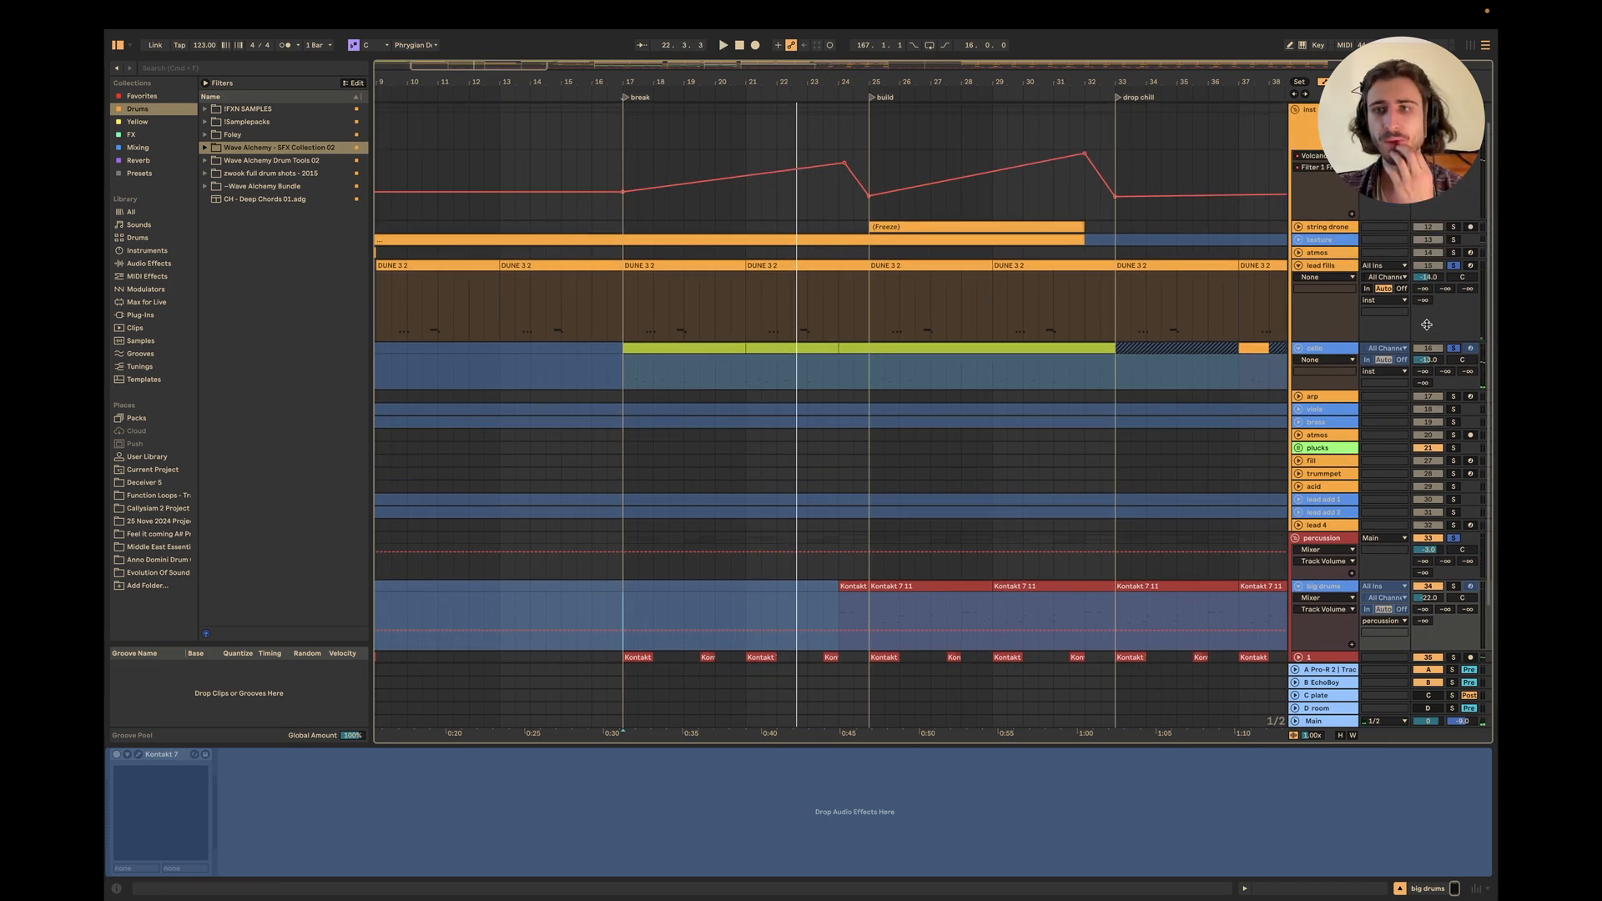
left_click(1449, 349)
scroll(886, 432, "down", 3)
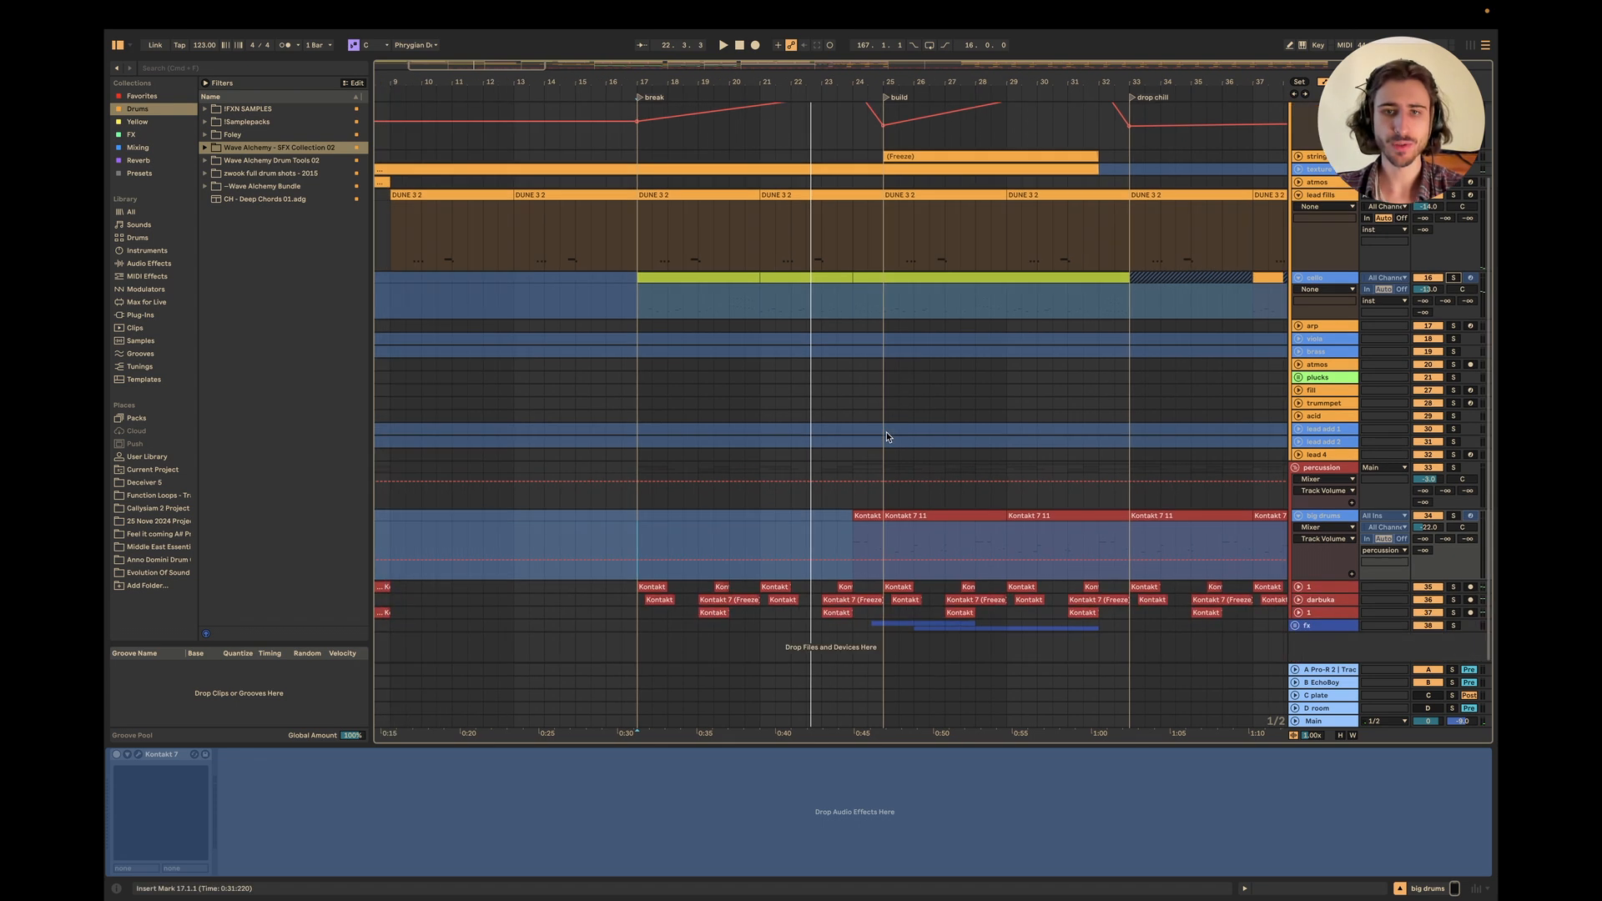
left_click(888, 543)
left_click(1456, 517)
key("space")
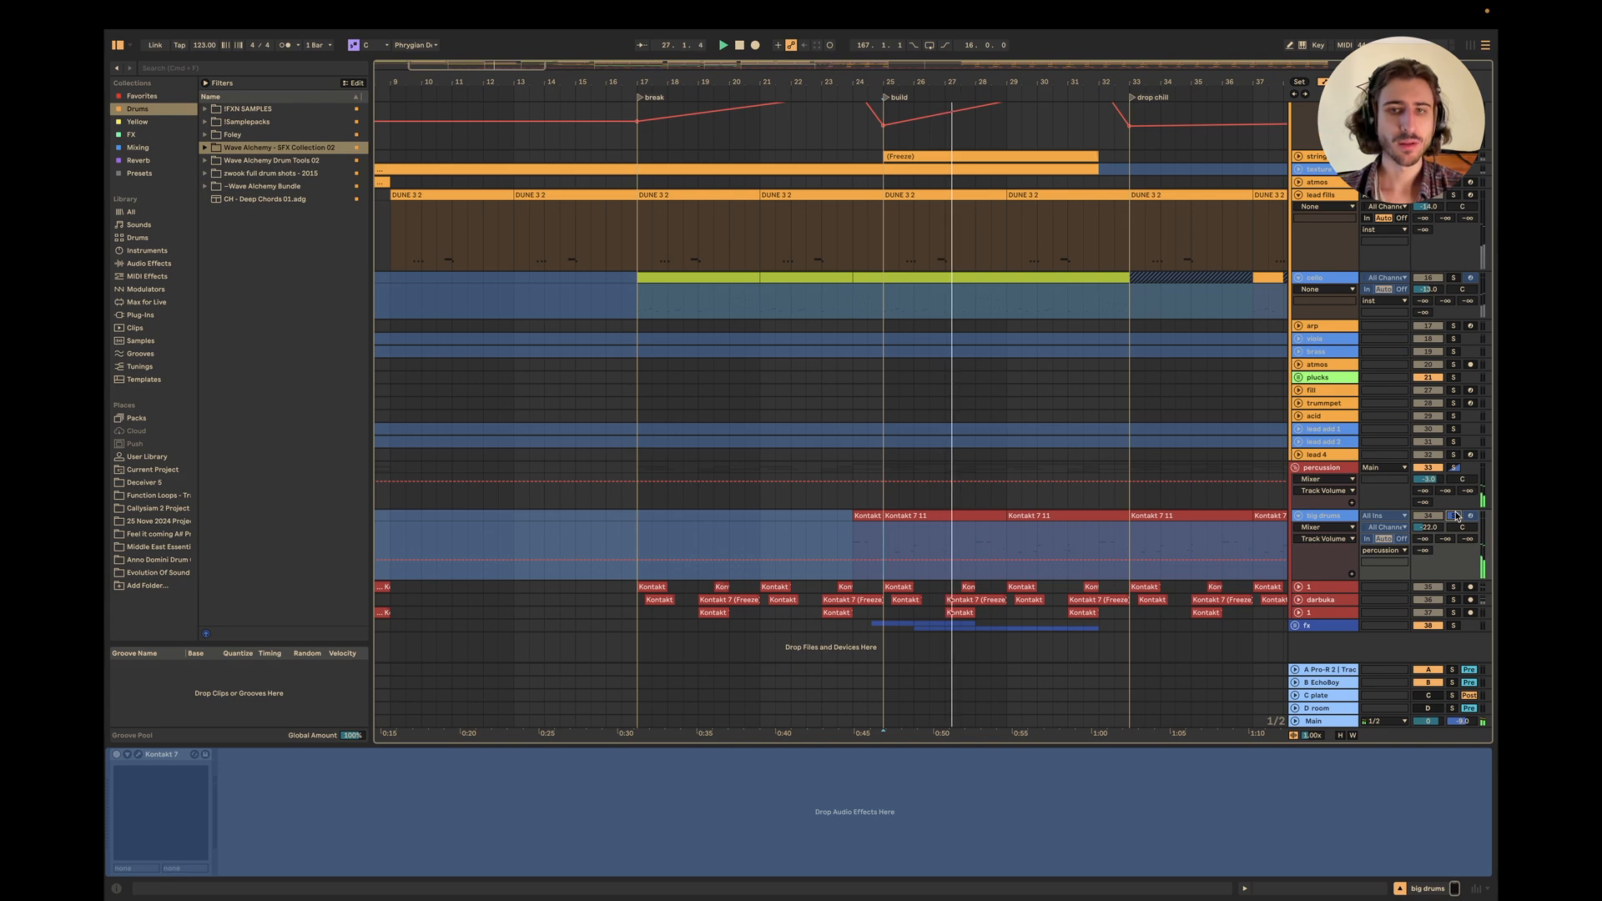
Check the Break & Build up slide, return to Ableton Live, unfold the string drone track and switch off Volcano 3 on the inst group.
key("super+Tab")
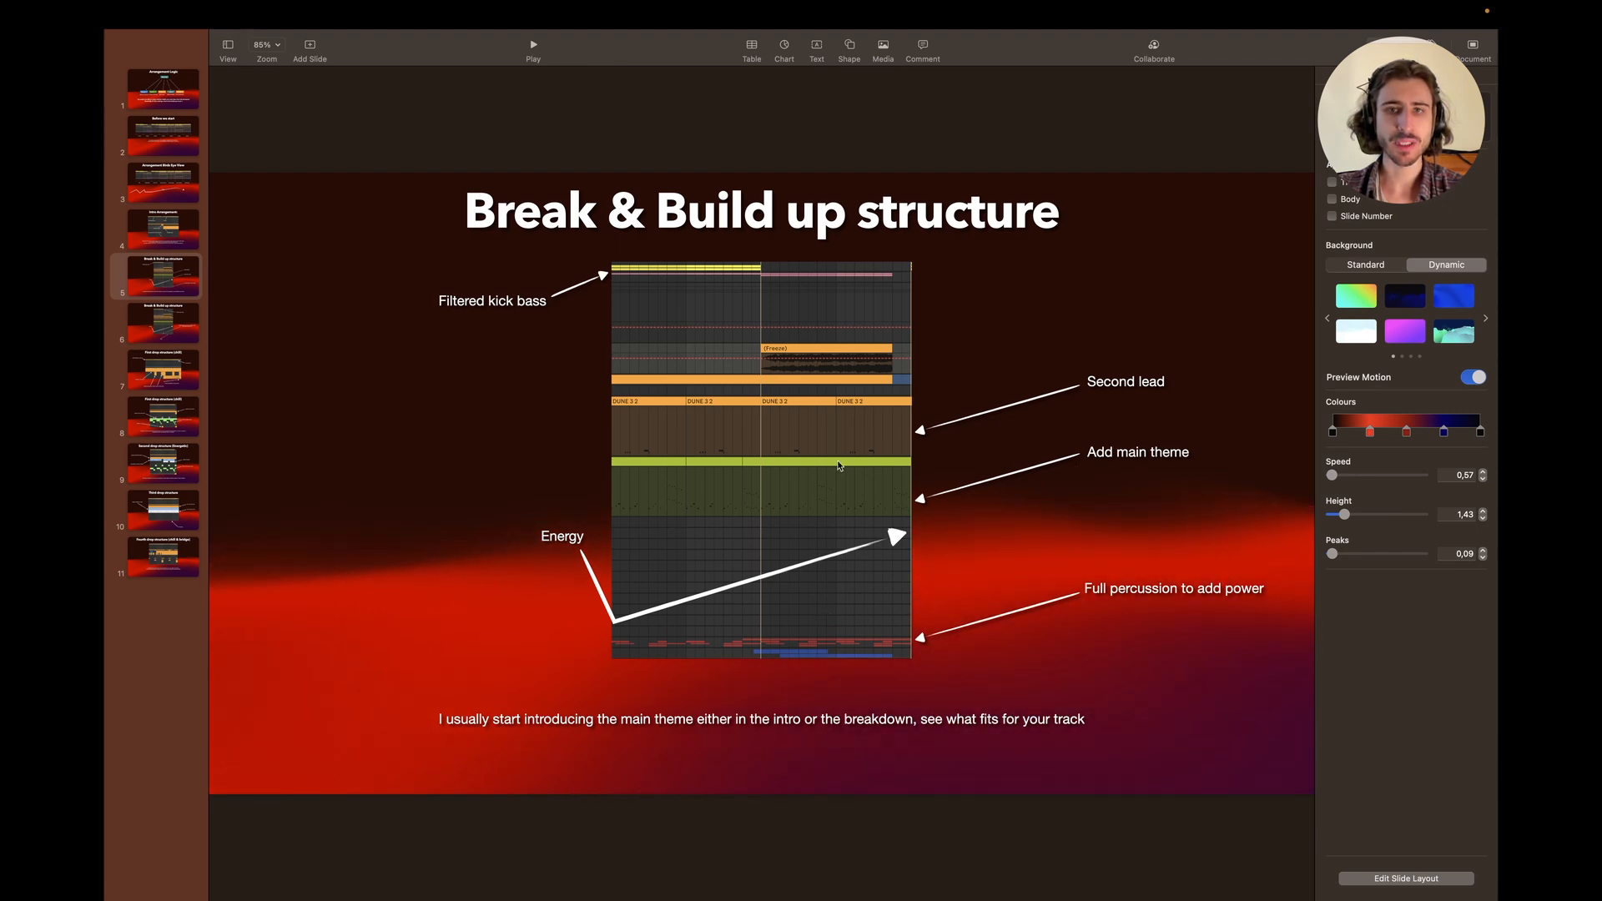
key("super+Tab")
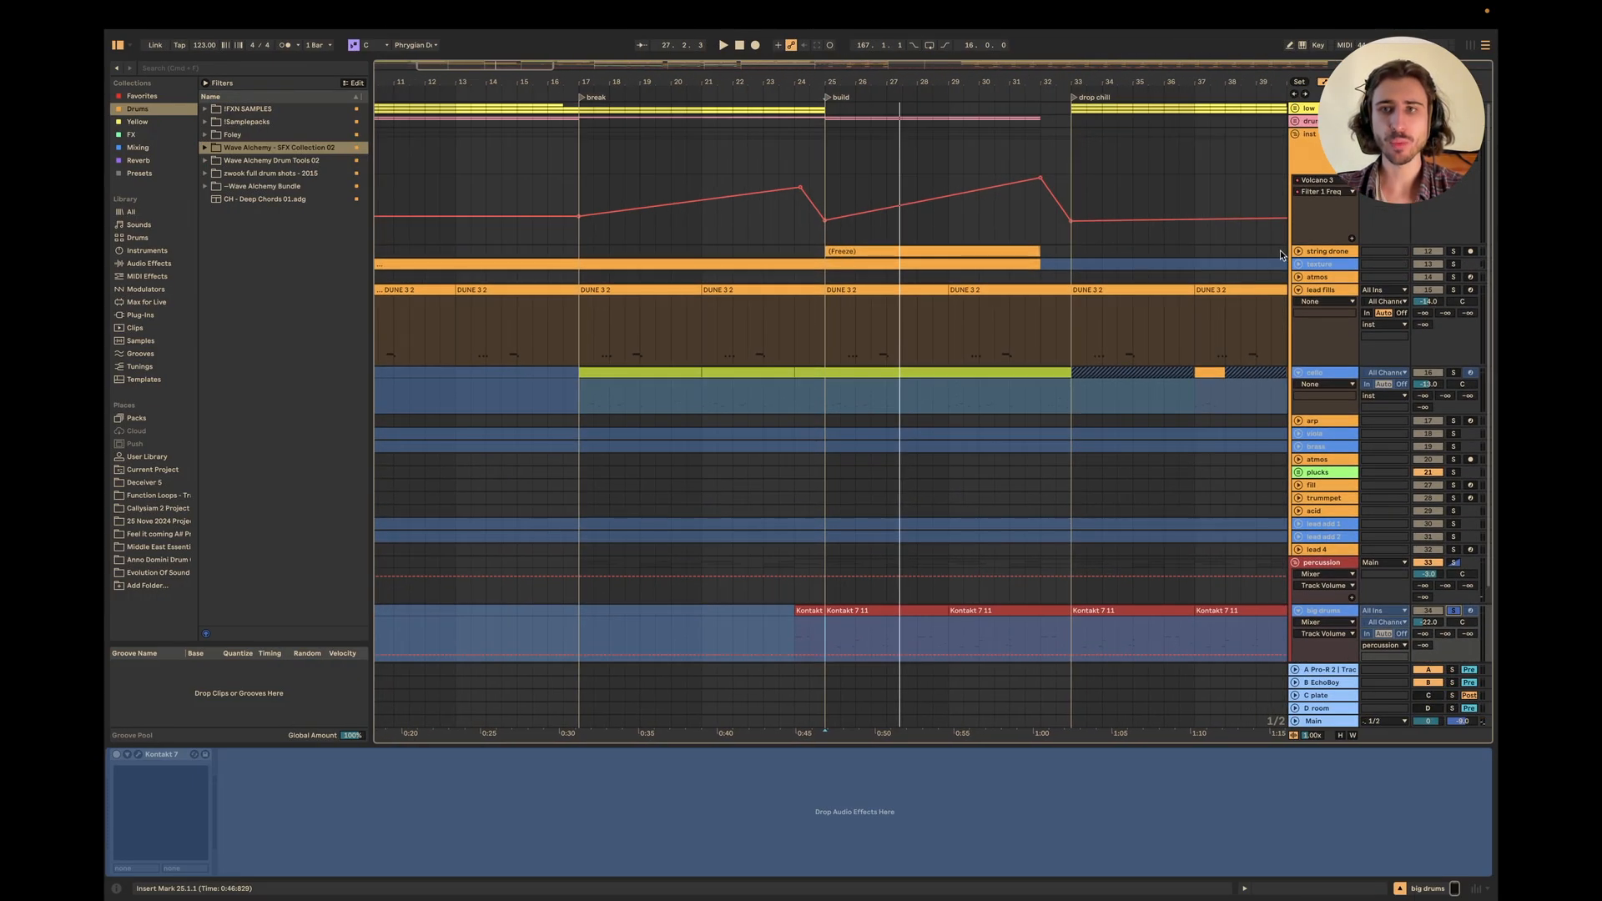
left_click(1298, 251)
left_click(1327, 161)
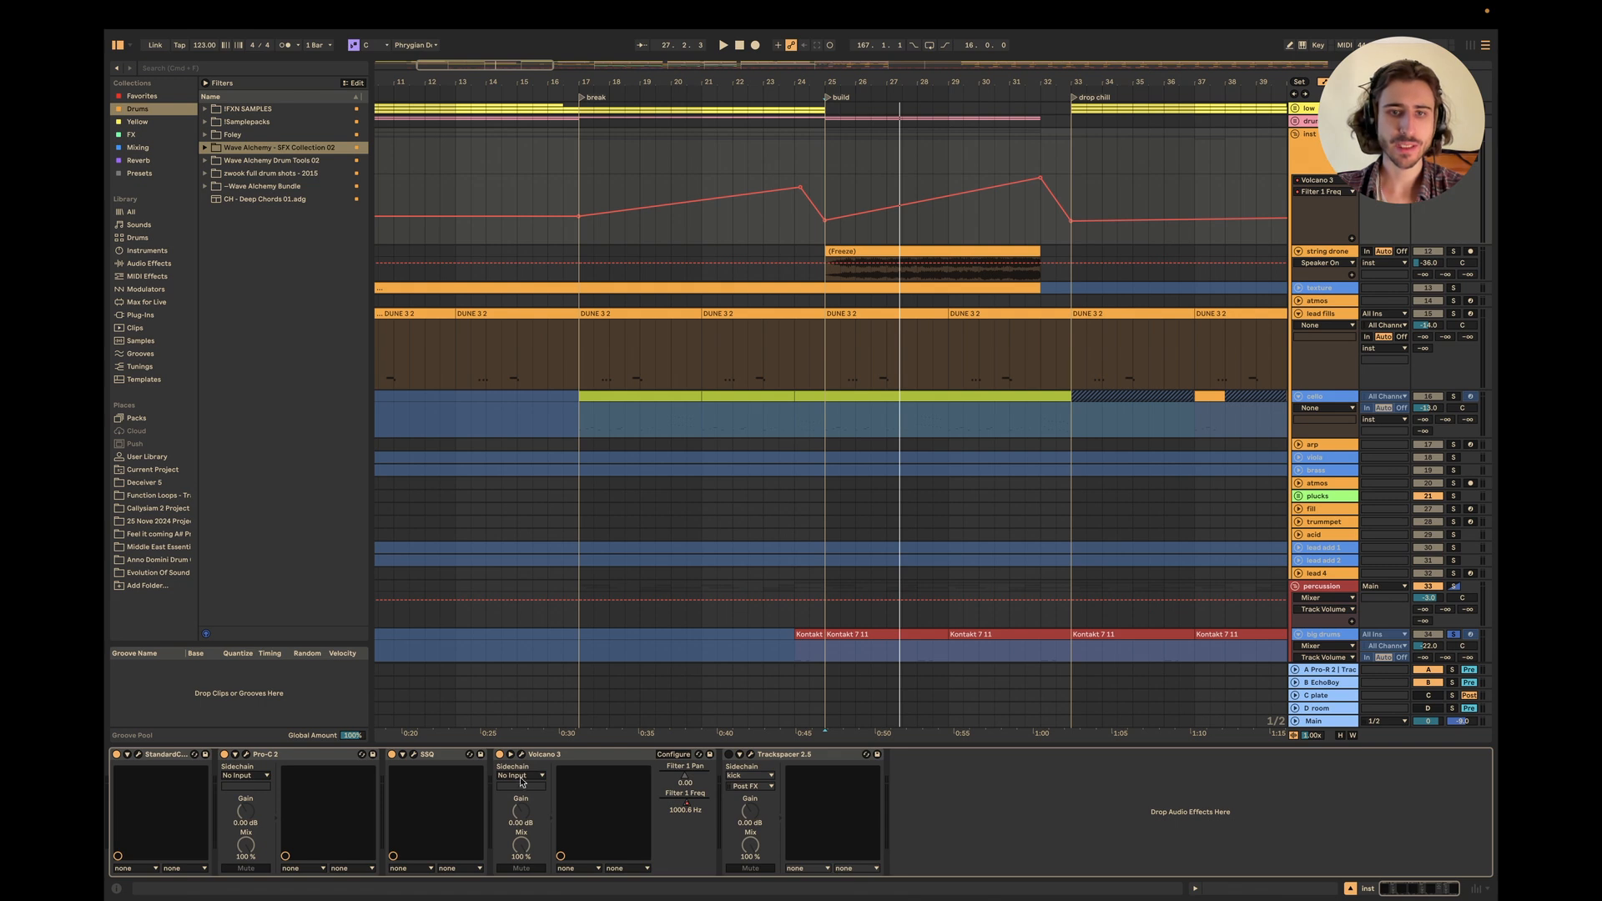
key("space")
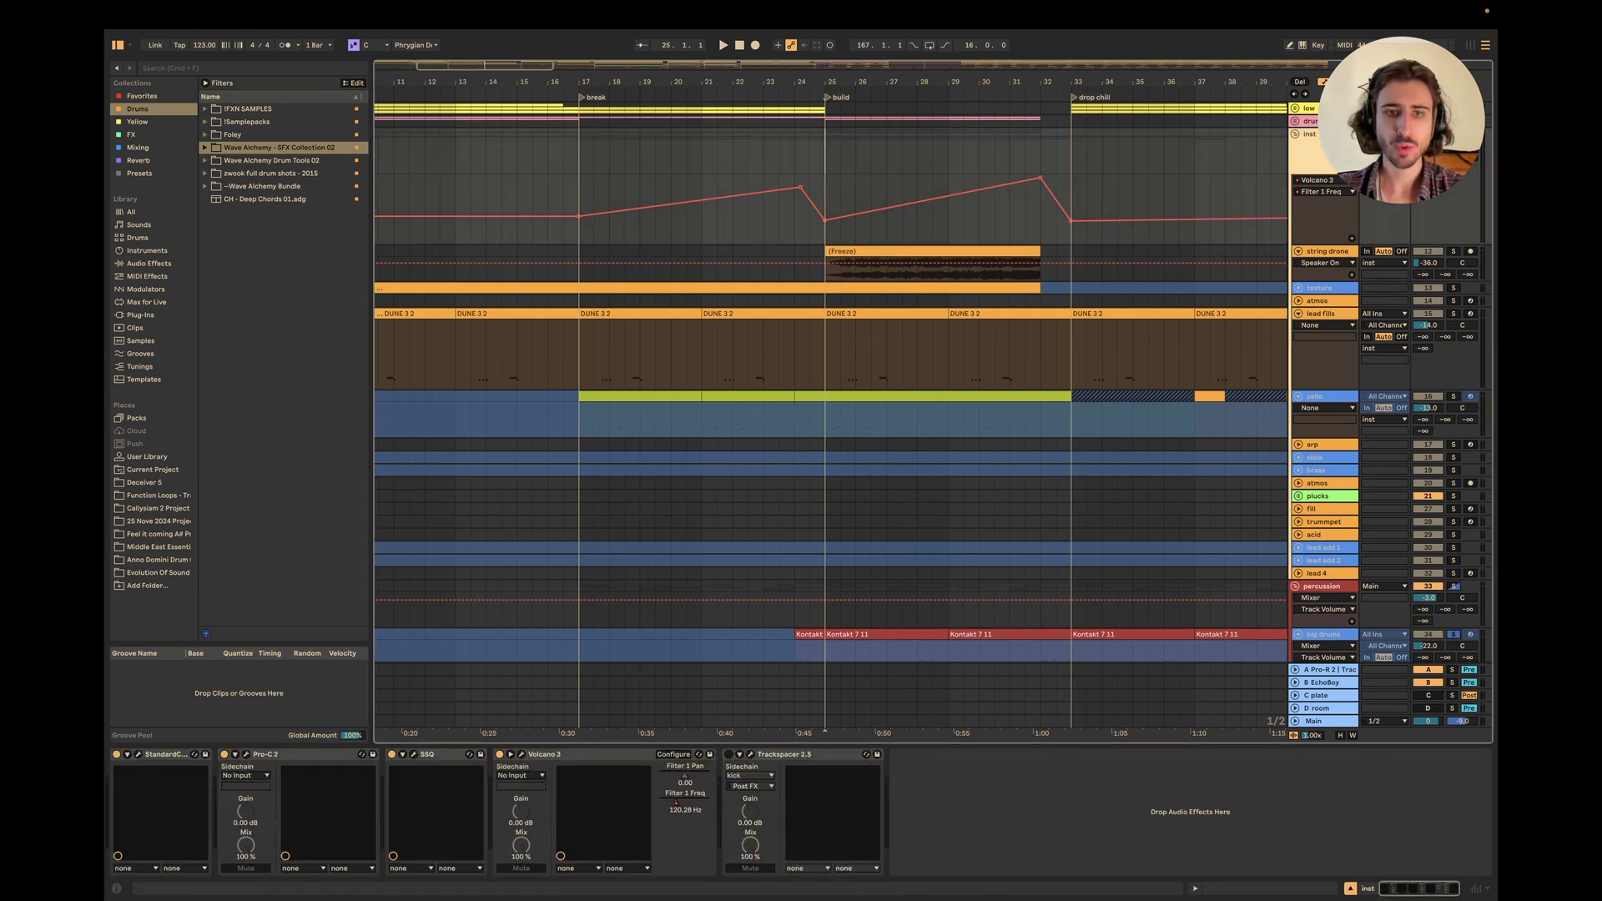
left_click(499, 755)
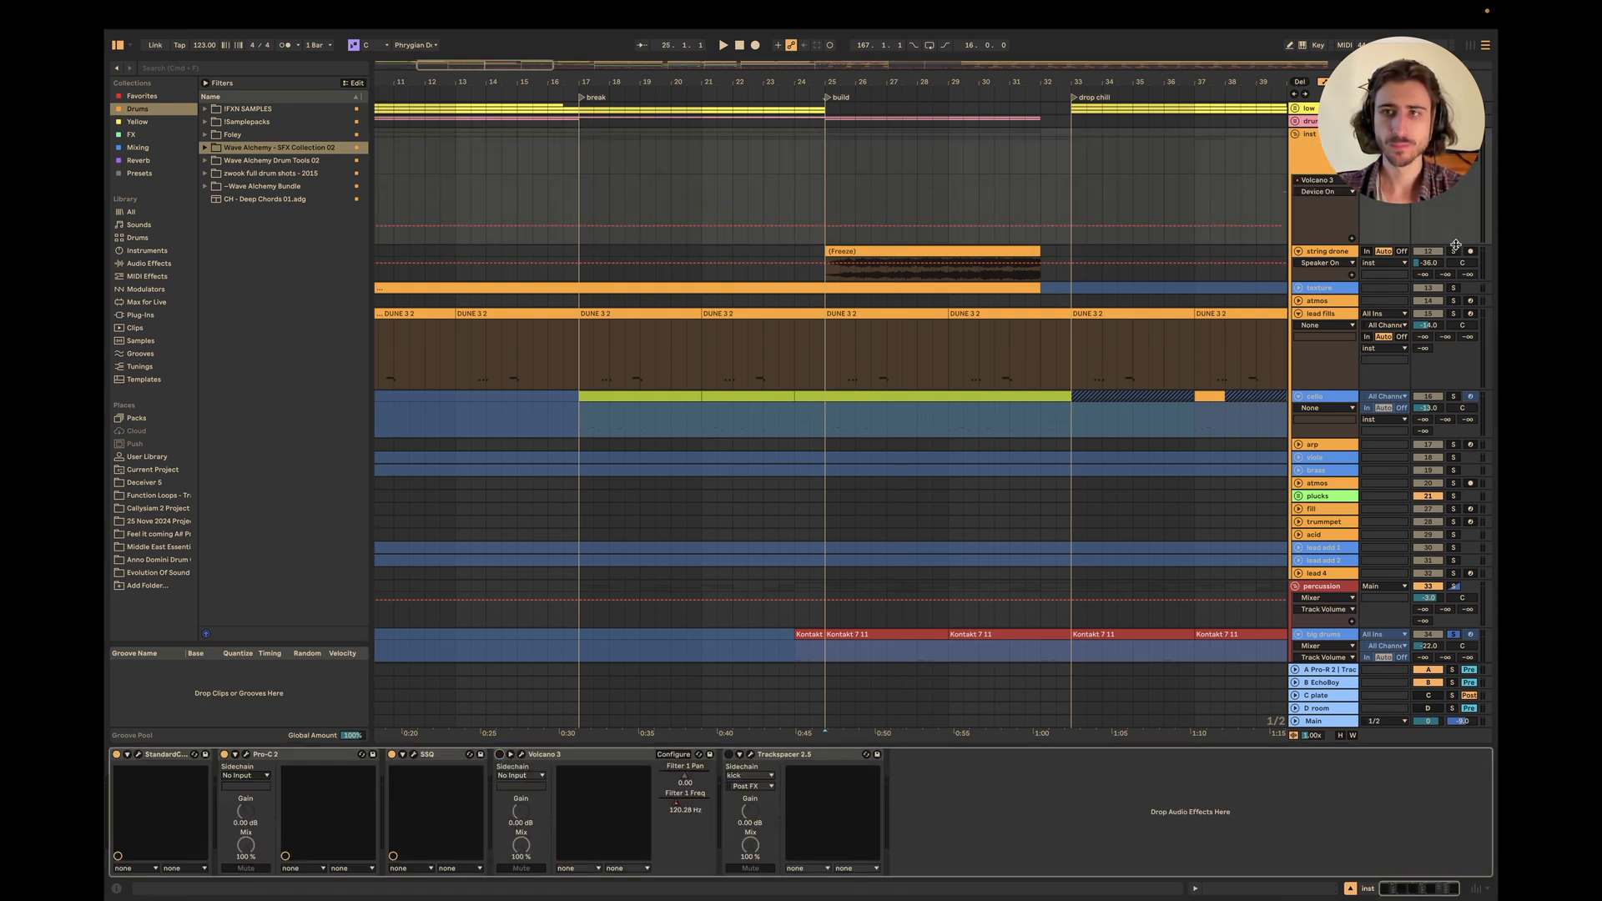
Play the string drone track soloed from the build marker and set its volume to -42.8 dB.
key("space")
left_click(1323, 255)
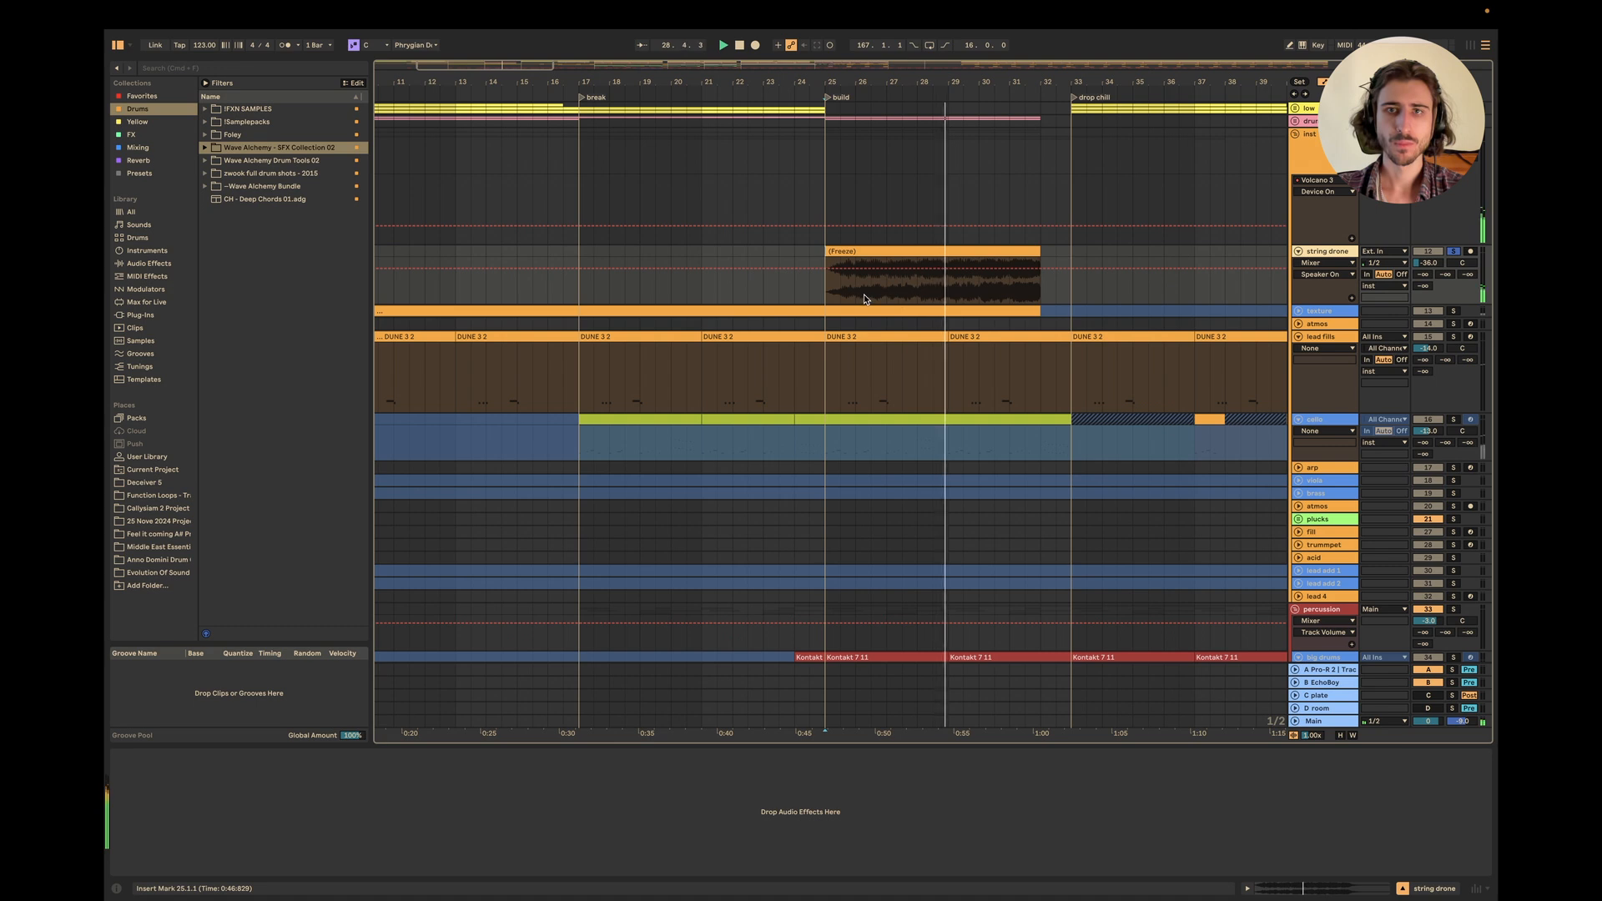
left_click_drag(1428, 263, 1429, 270)
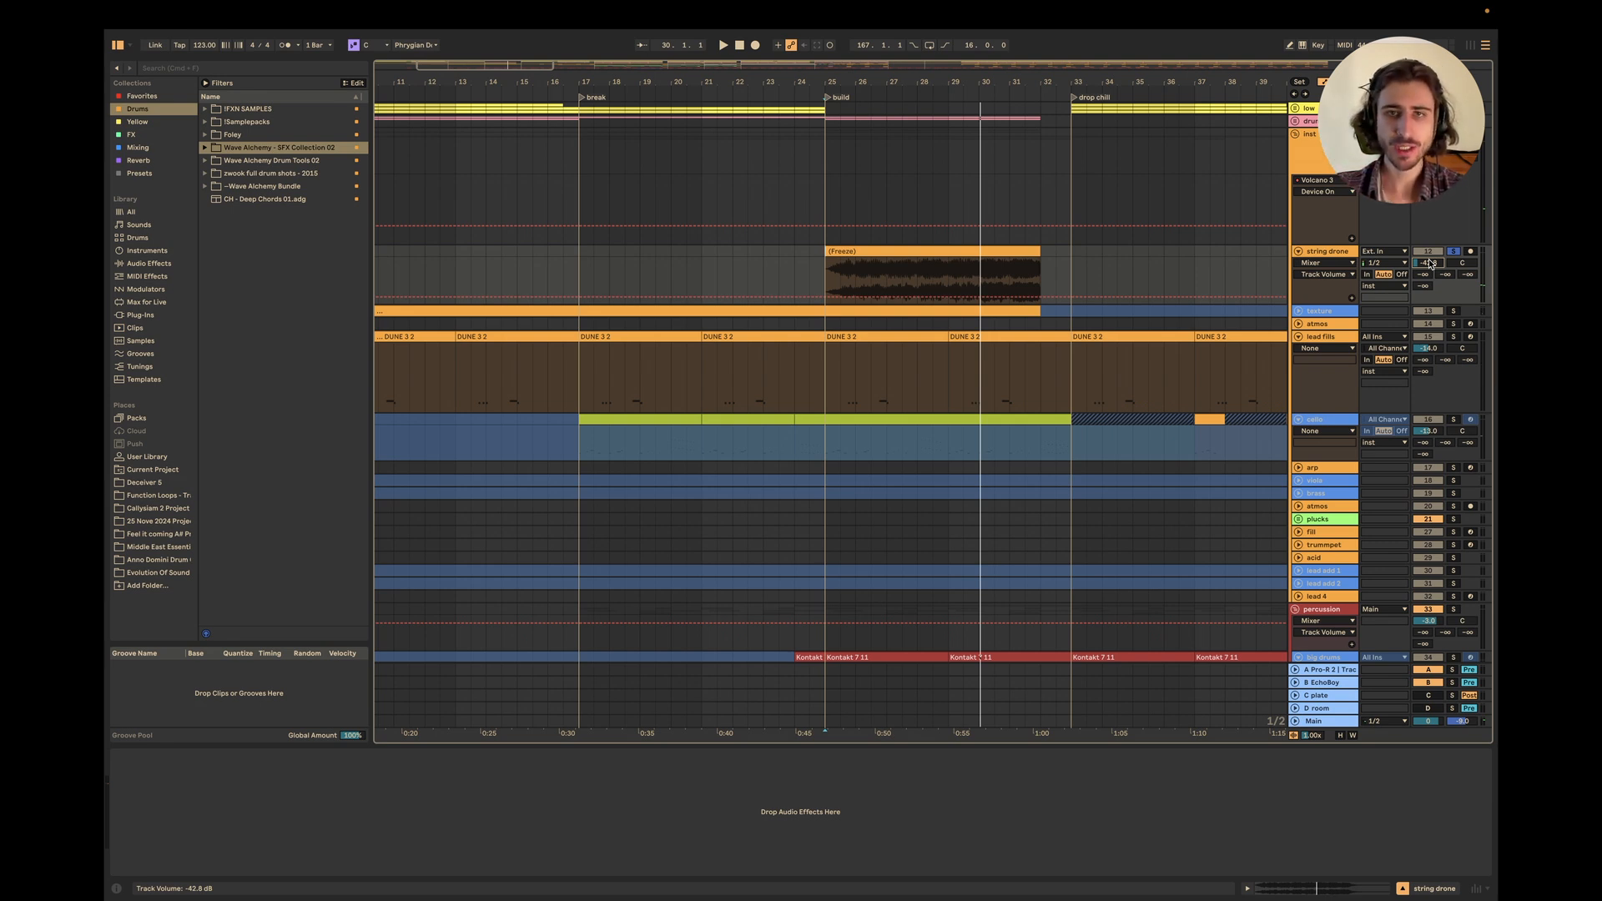
Place the insert marker at 17.1.1, hide the automation lanes, fold the string drone track and unfold the atmos track below it.
left_click(577, 275)
key("a")
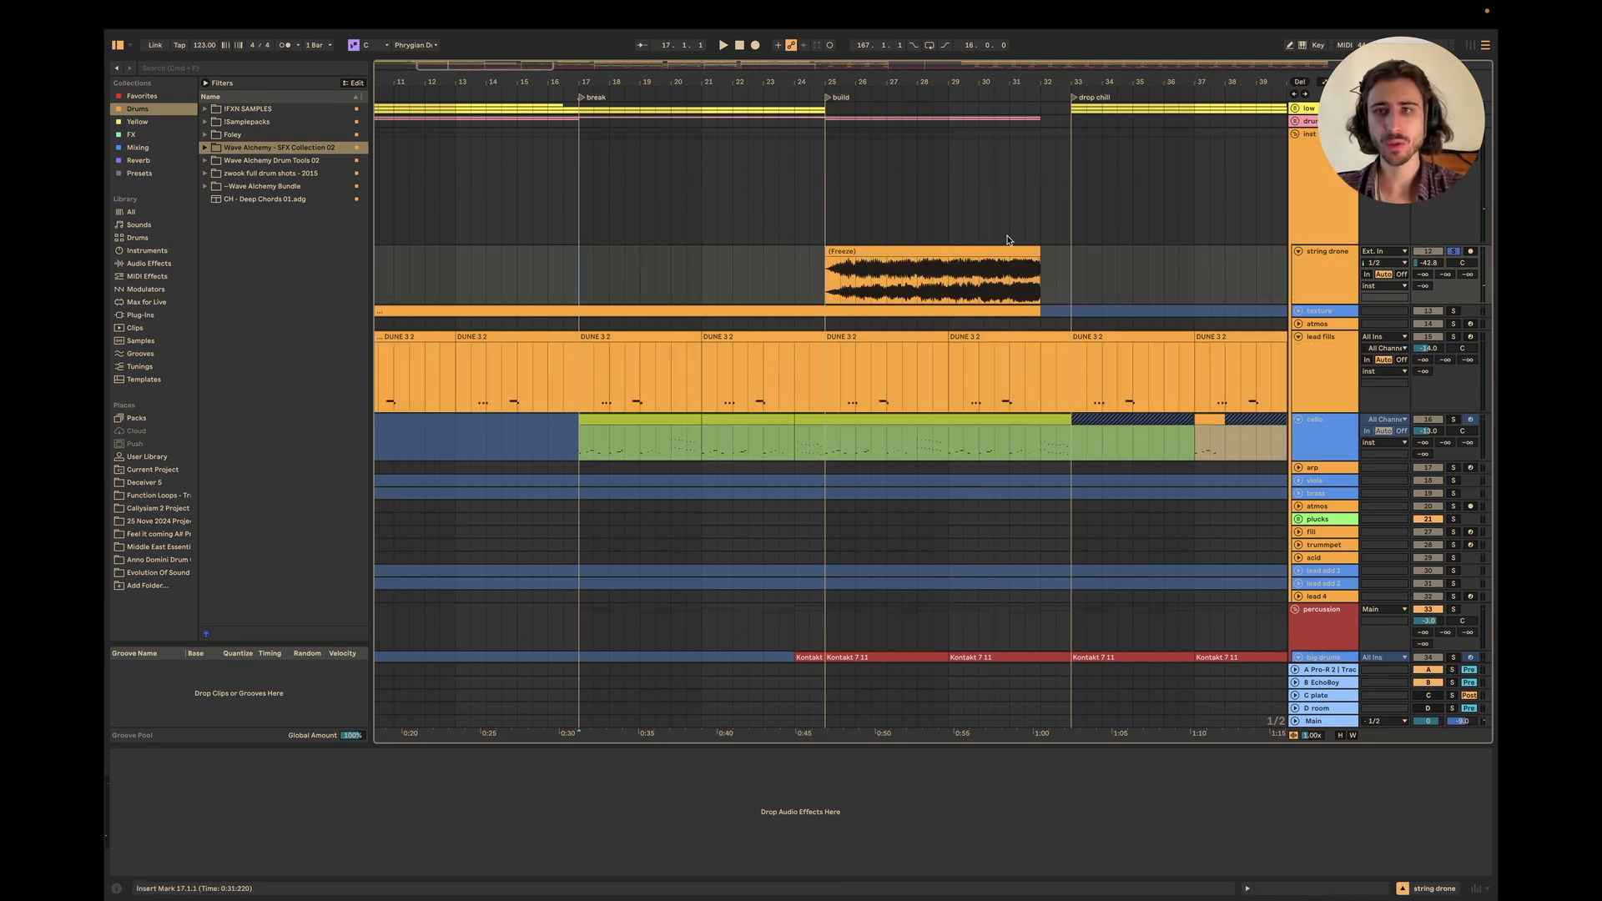
left_click(1298, 250)
left_click(1299, 280)
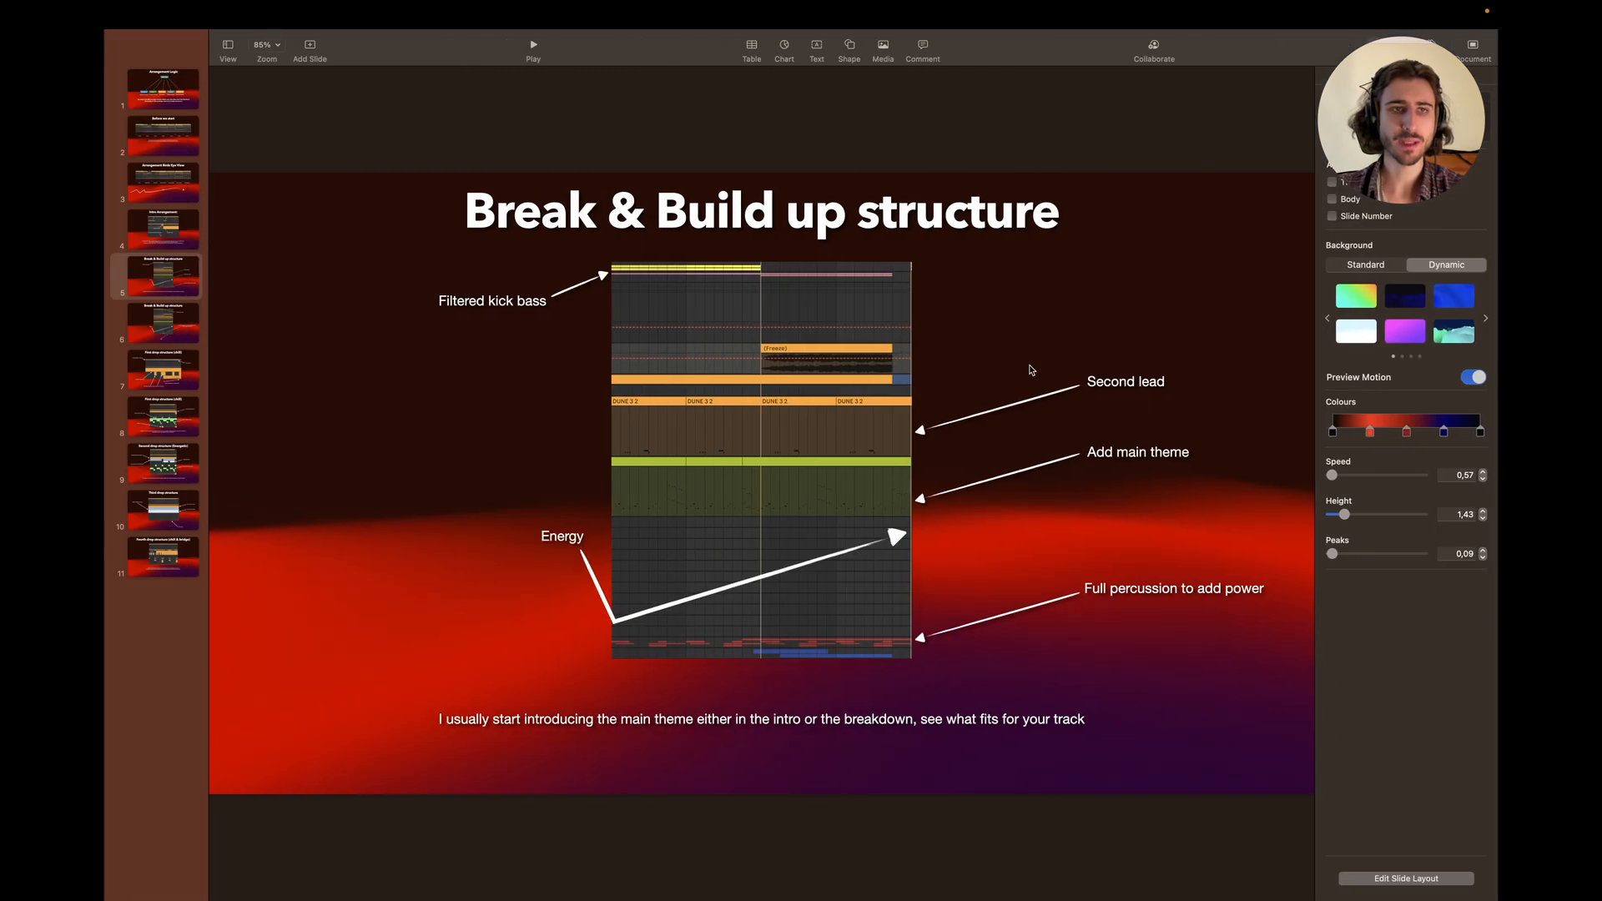
Advance the presentation to the second Break & Build up slide, then in Ableton Live fold the inst group.
key("Down")
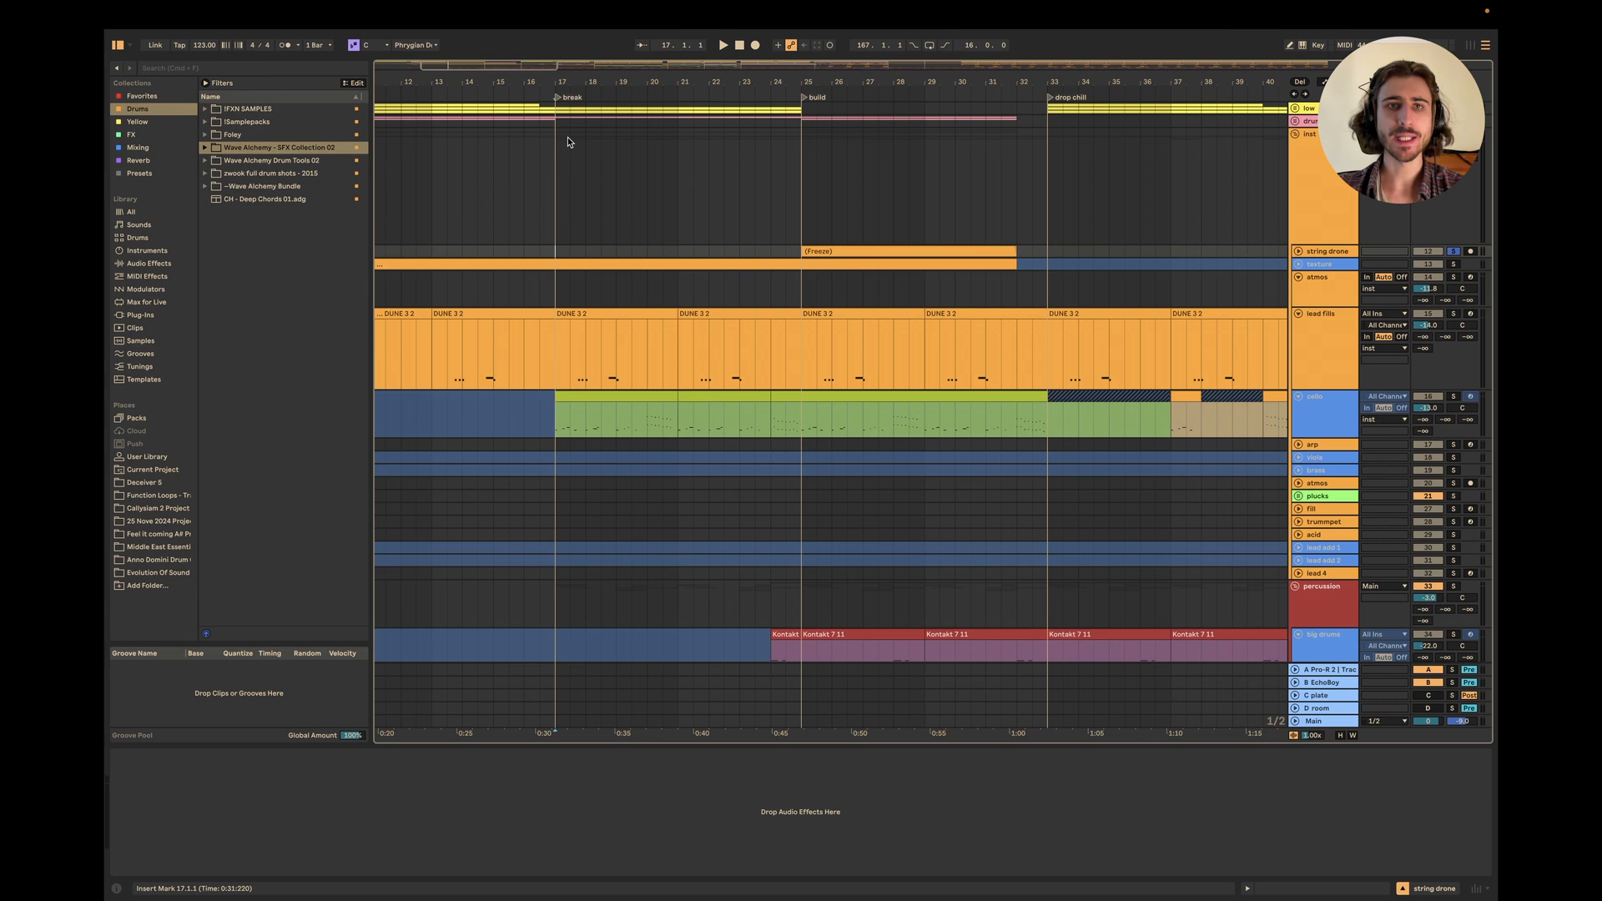
left_click(573, 126)
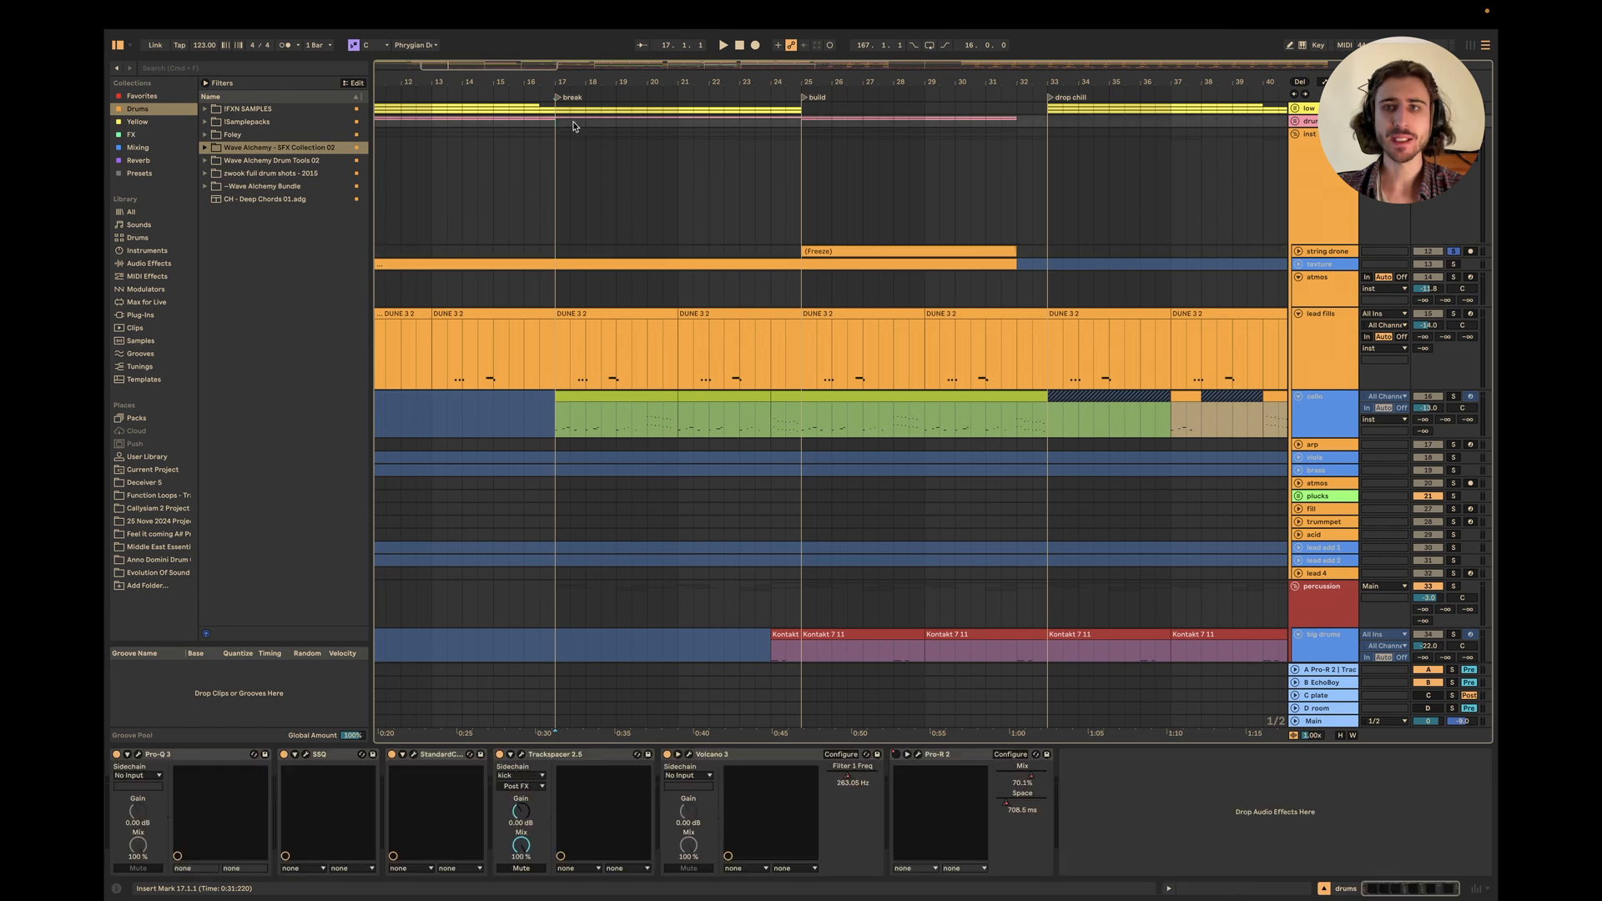
left_click(1294, 134)
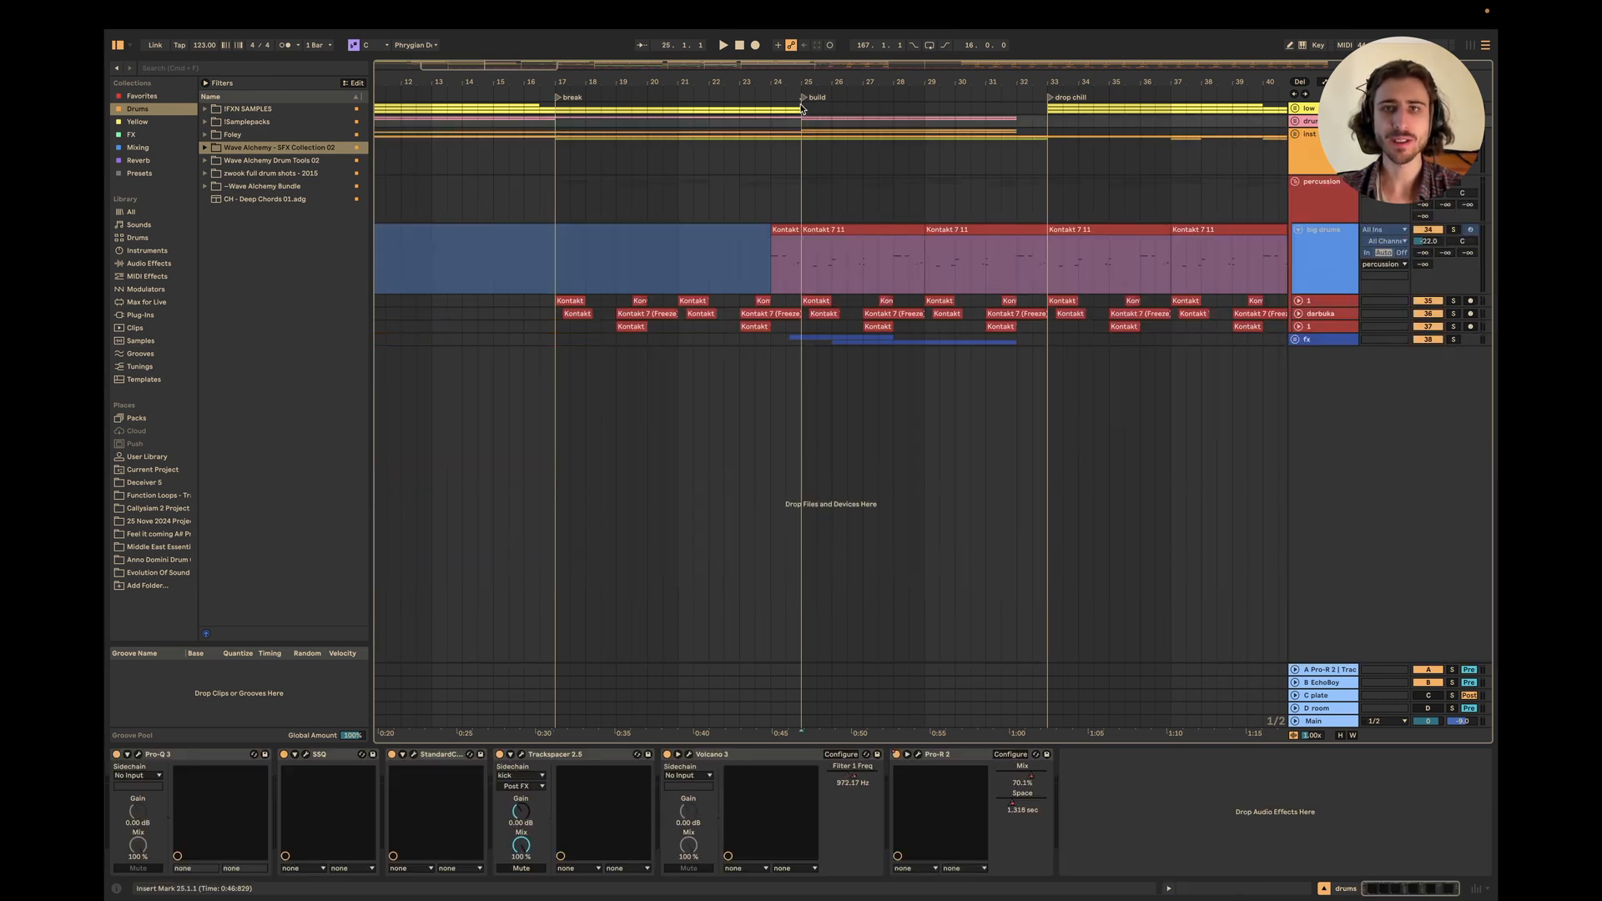
Highlight the build section from 25.1.1 to 33.1.1 across the tracks, clear the selection and show the slide explaining the transition point.
left_click_drag(801, 106, 1049, 216)
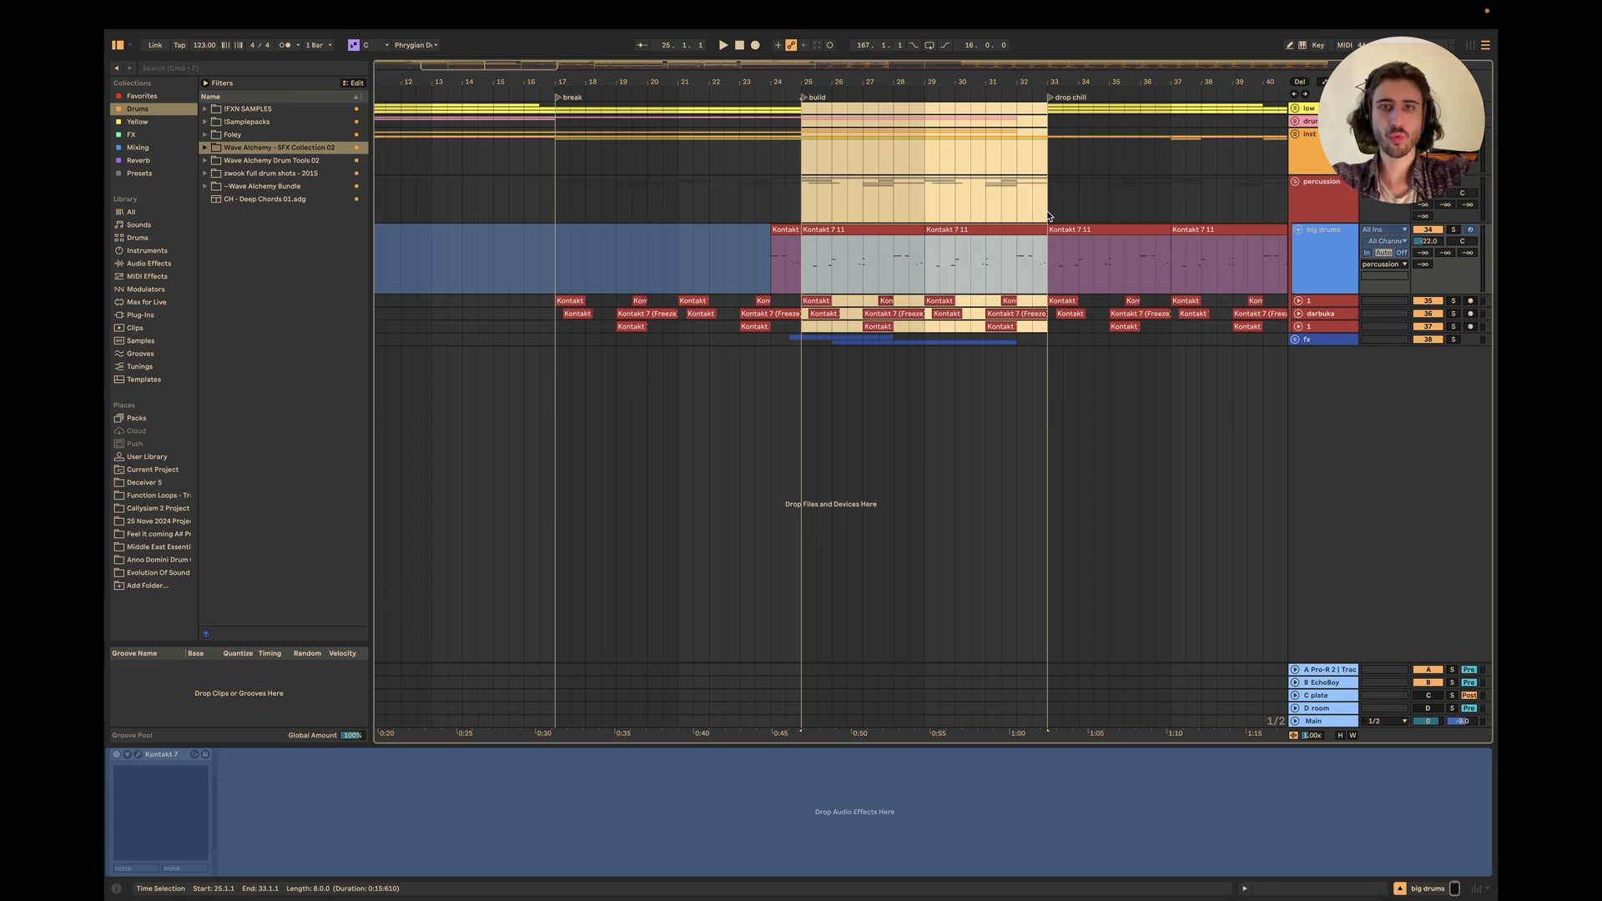
left_click(678, 242)
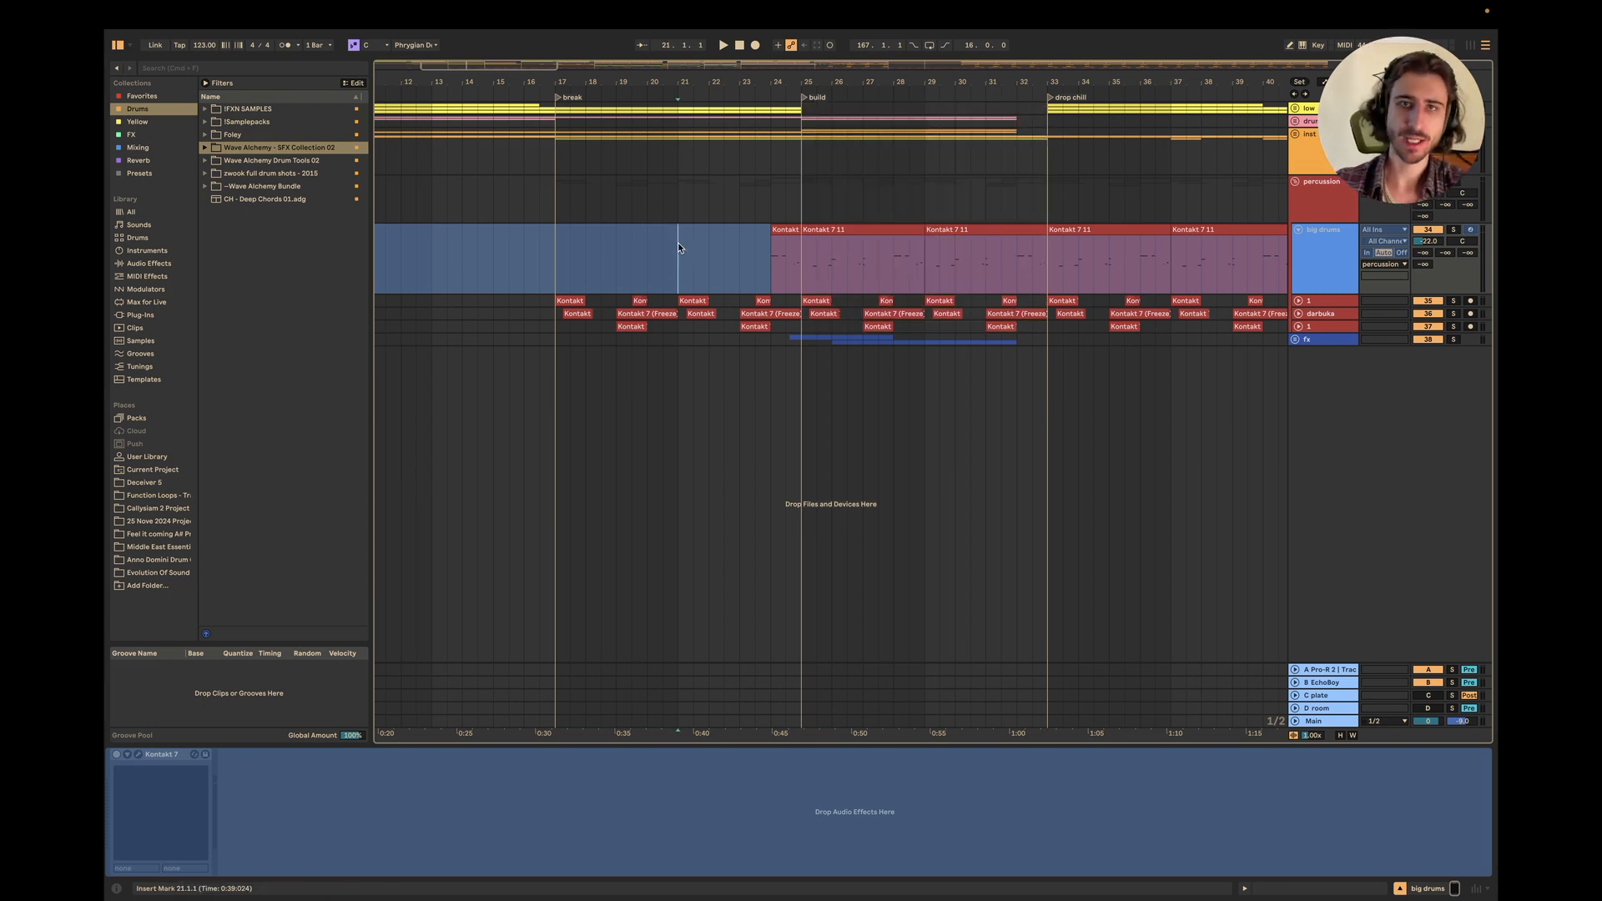
key("ctrl+Left")
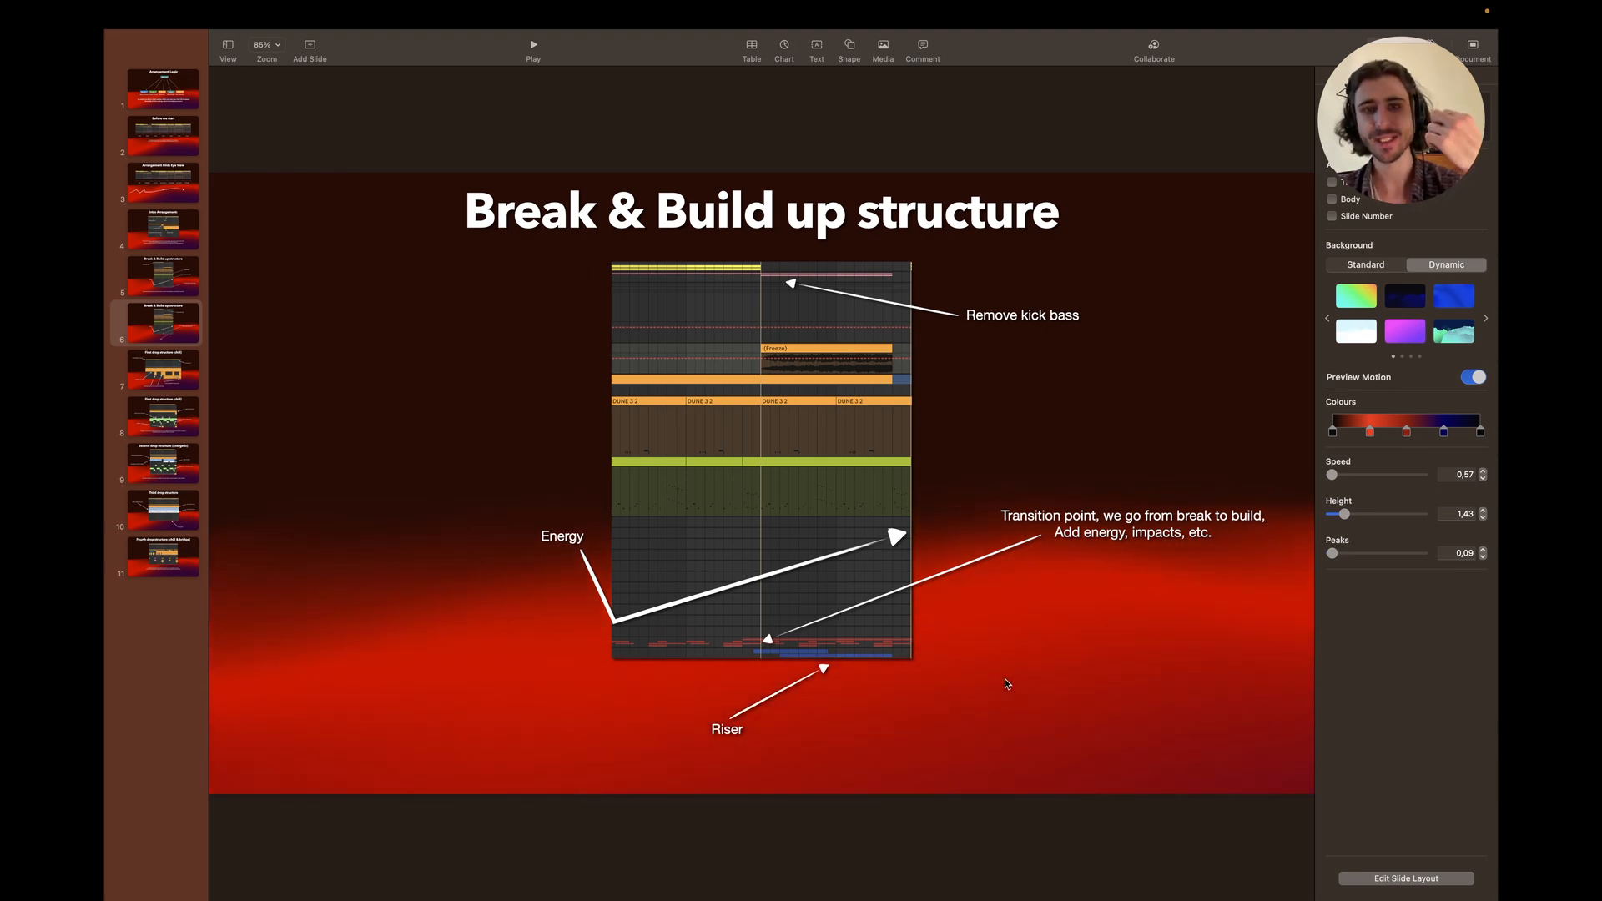
Back in Ableton Live, highlight 25.1.1 to 33.1.1 from the drums to the fx group and play the arrangement from 17.3.1.
key("super+Tab")
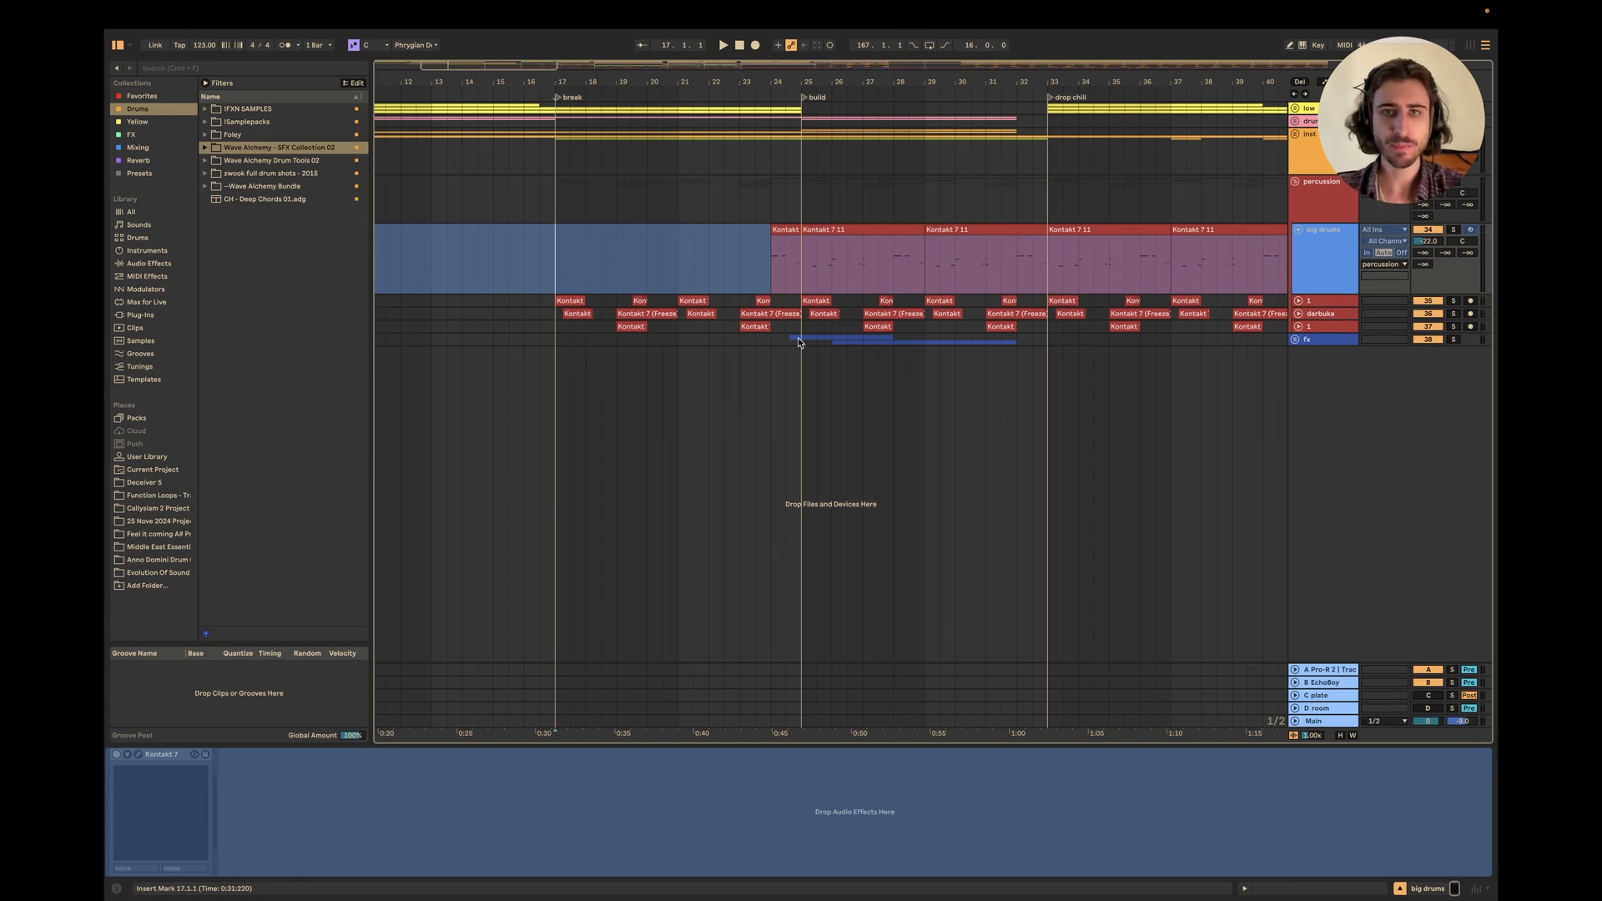
left_click_drag(803, 338, 1042, 127)
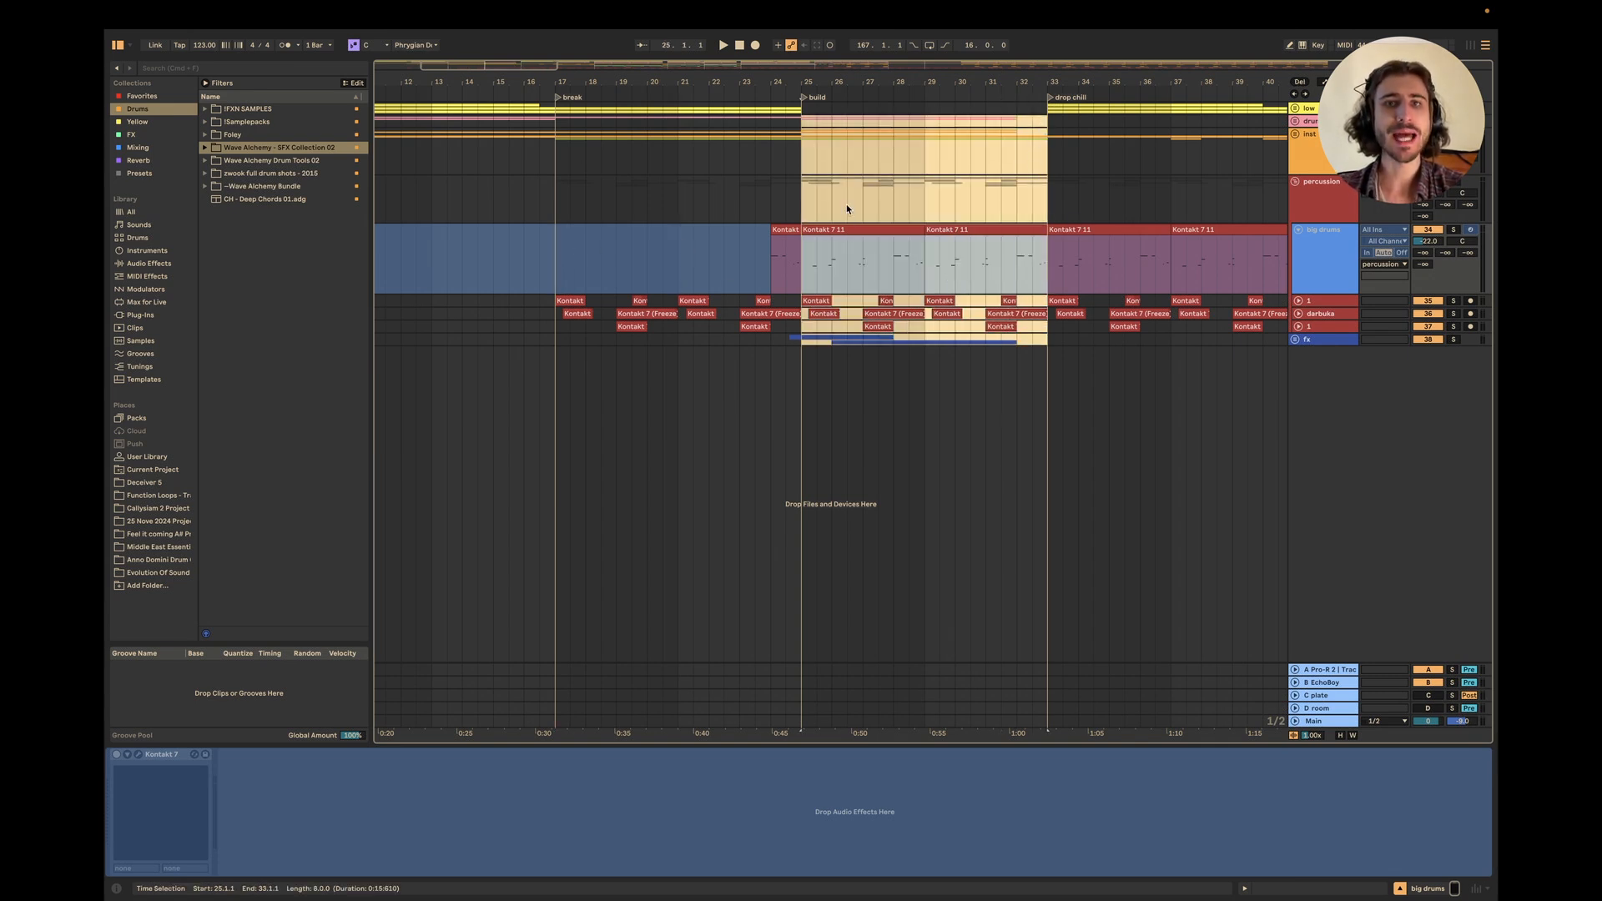
left_click(809, 204)
left_click(563, 173)
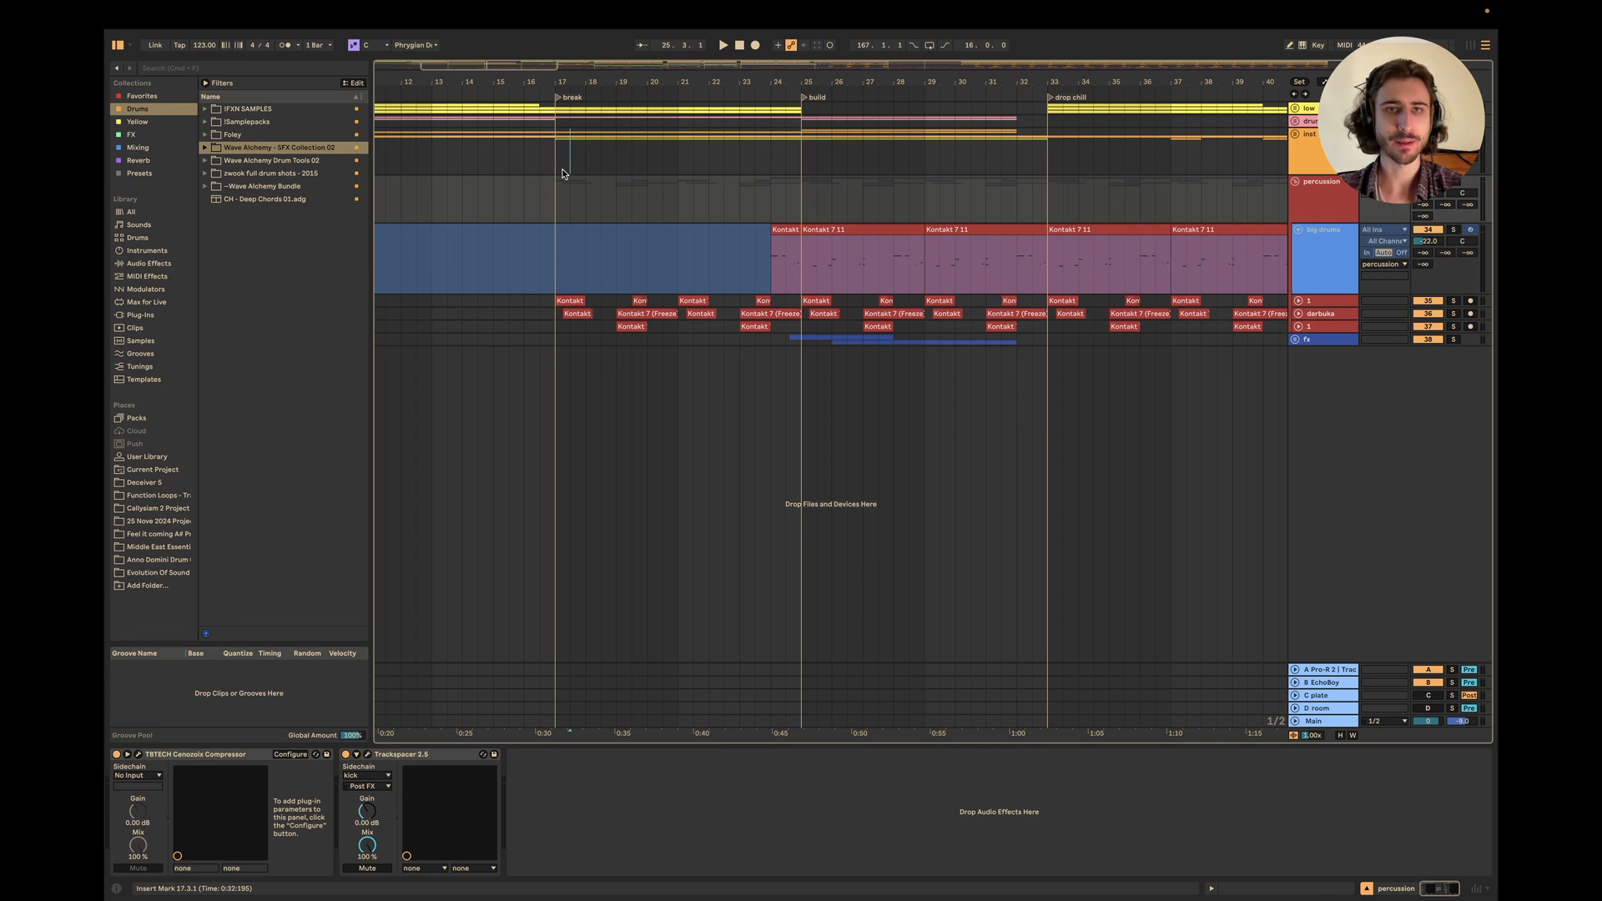
key("space")
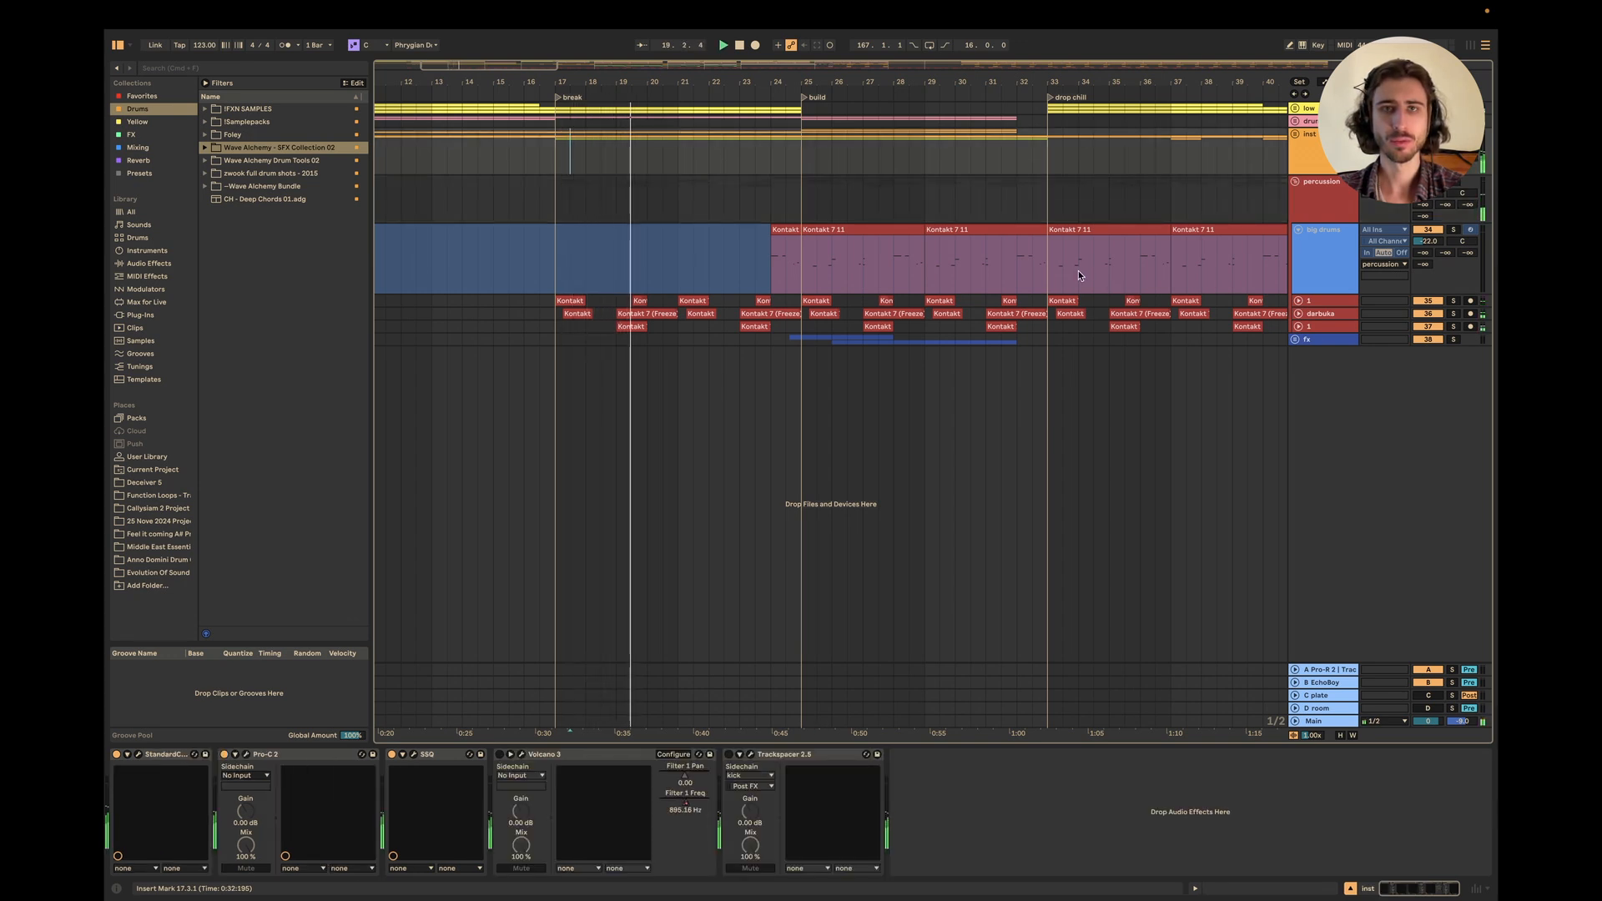
Unfold the low and fx groups and fold the percussion group while the arrangement plays.
left_click(1295, 108)
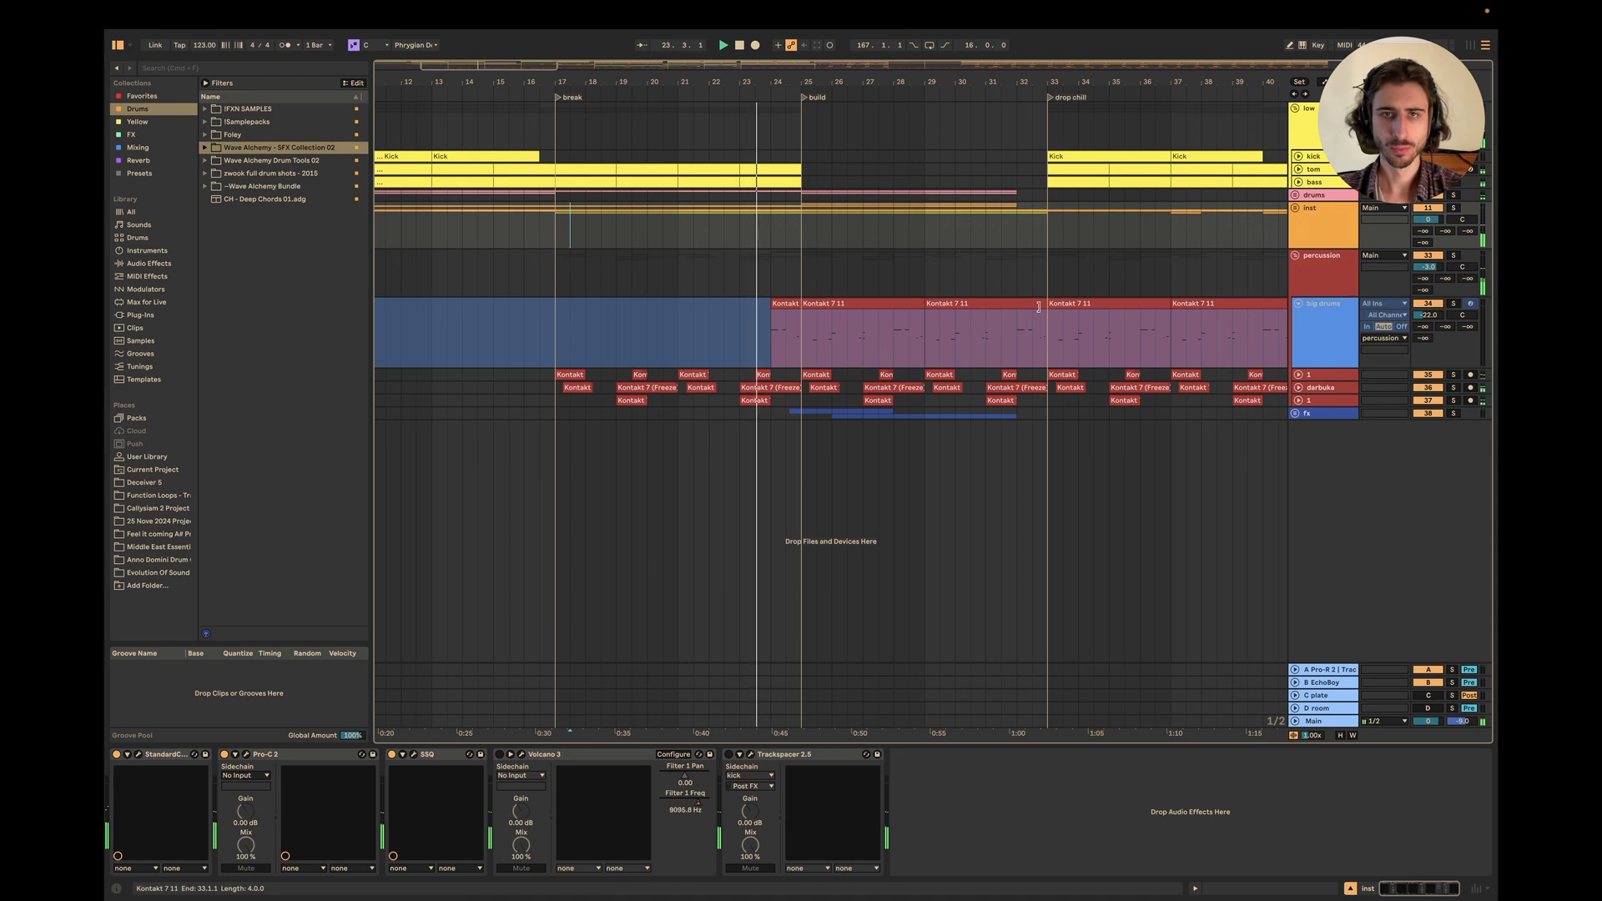
left_click(1295, 413)
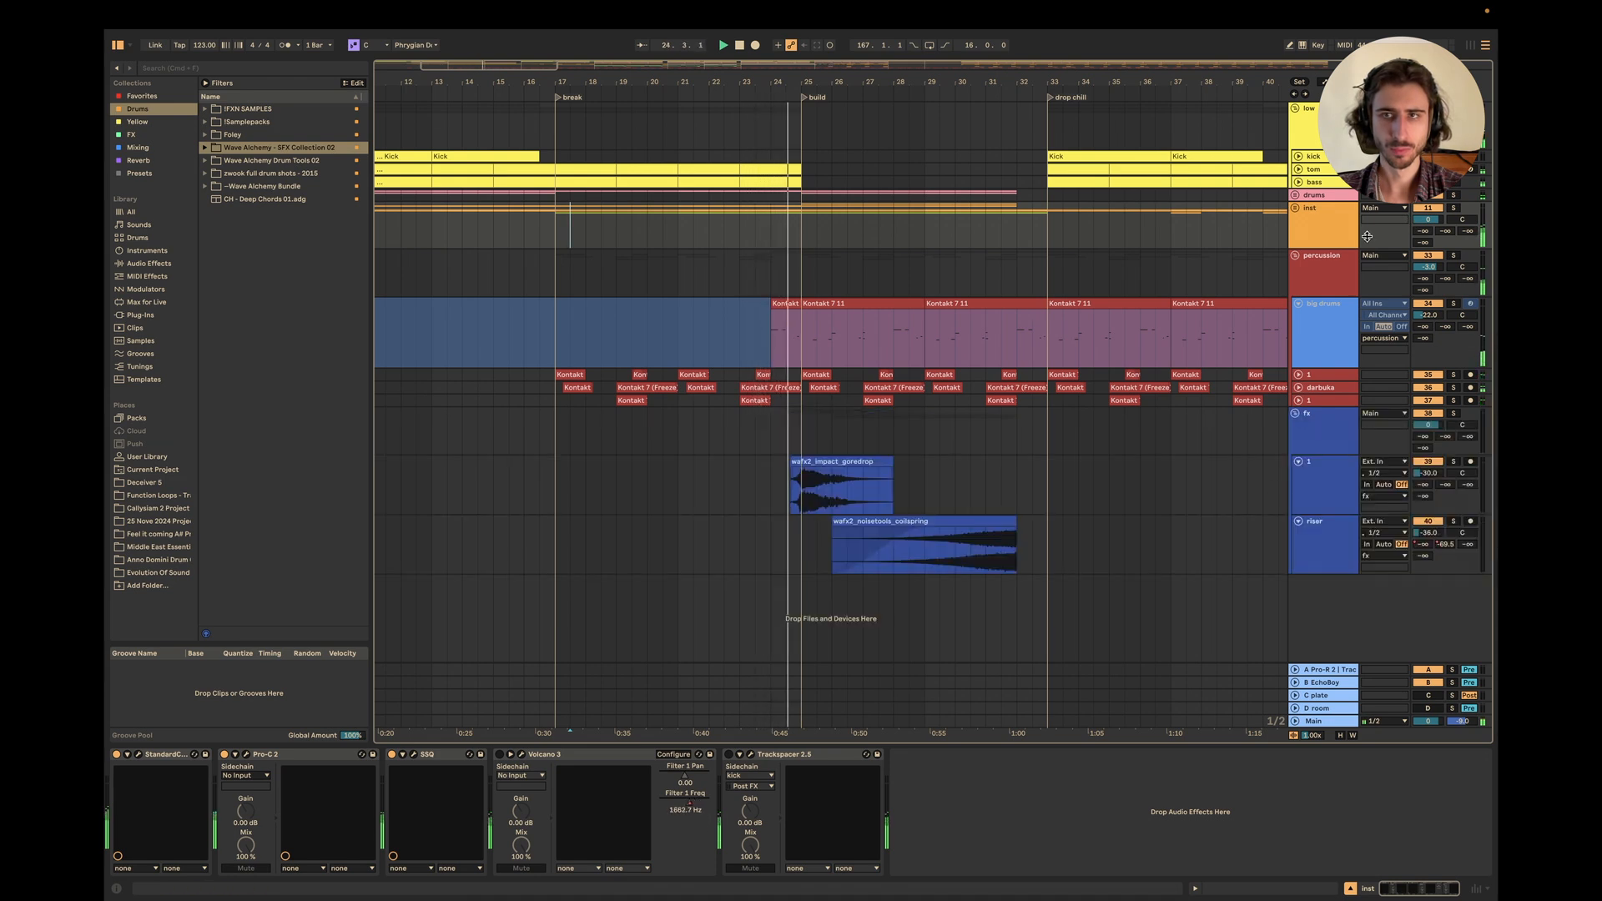
left_click(1308, 212)
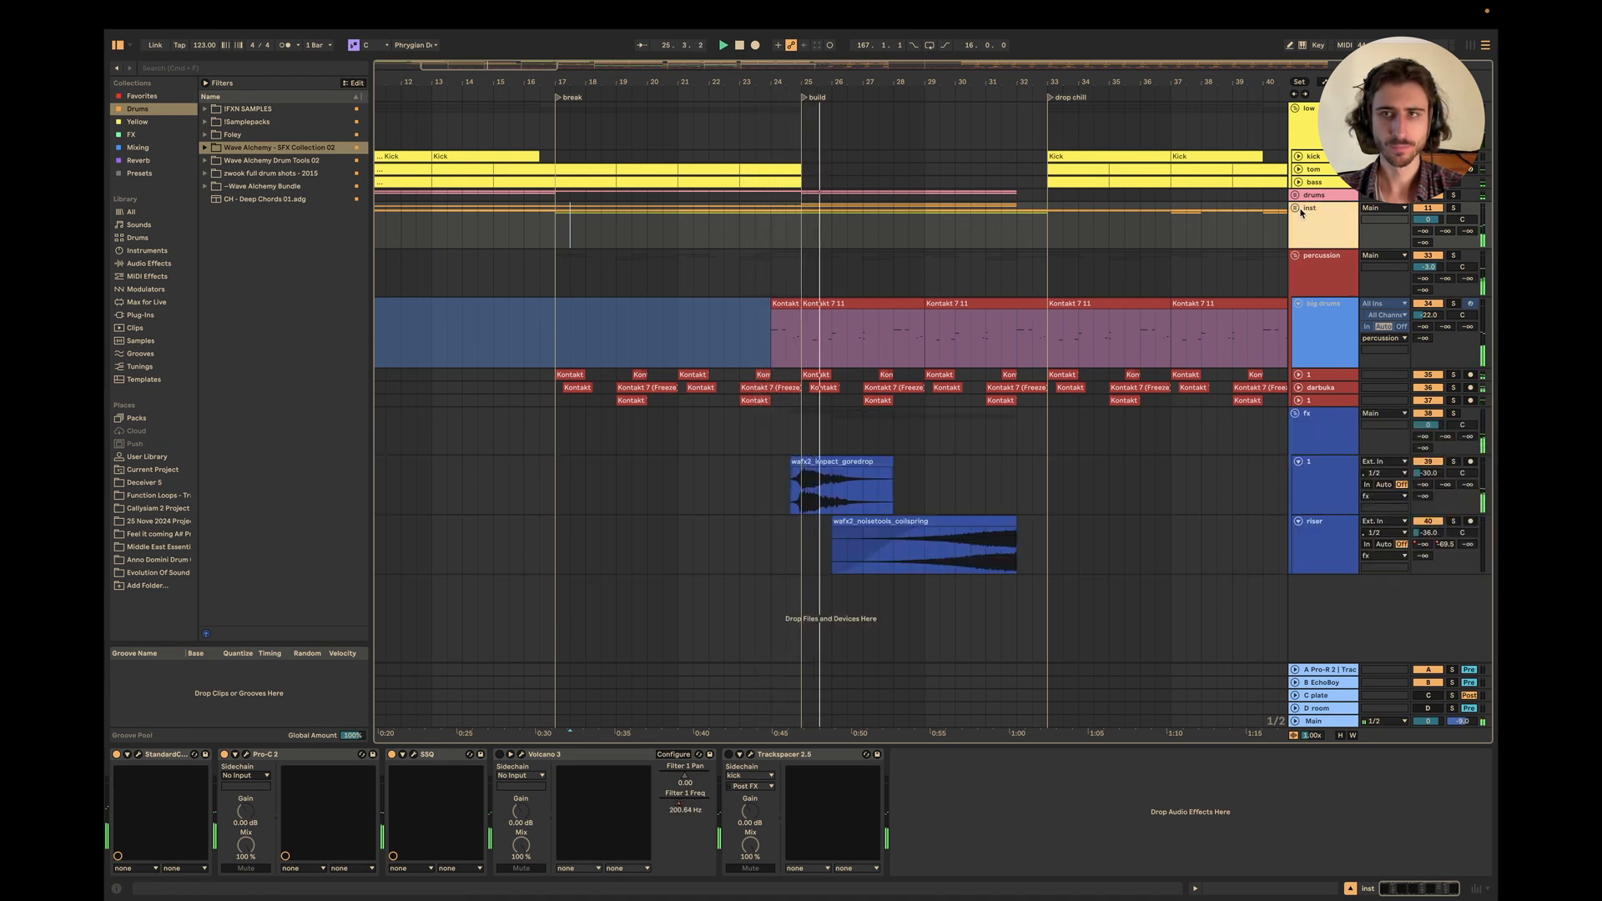
left_click(1296, 209)
left_click(1296, 208)
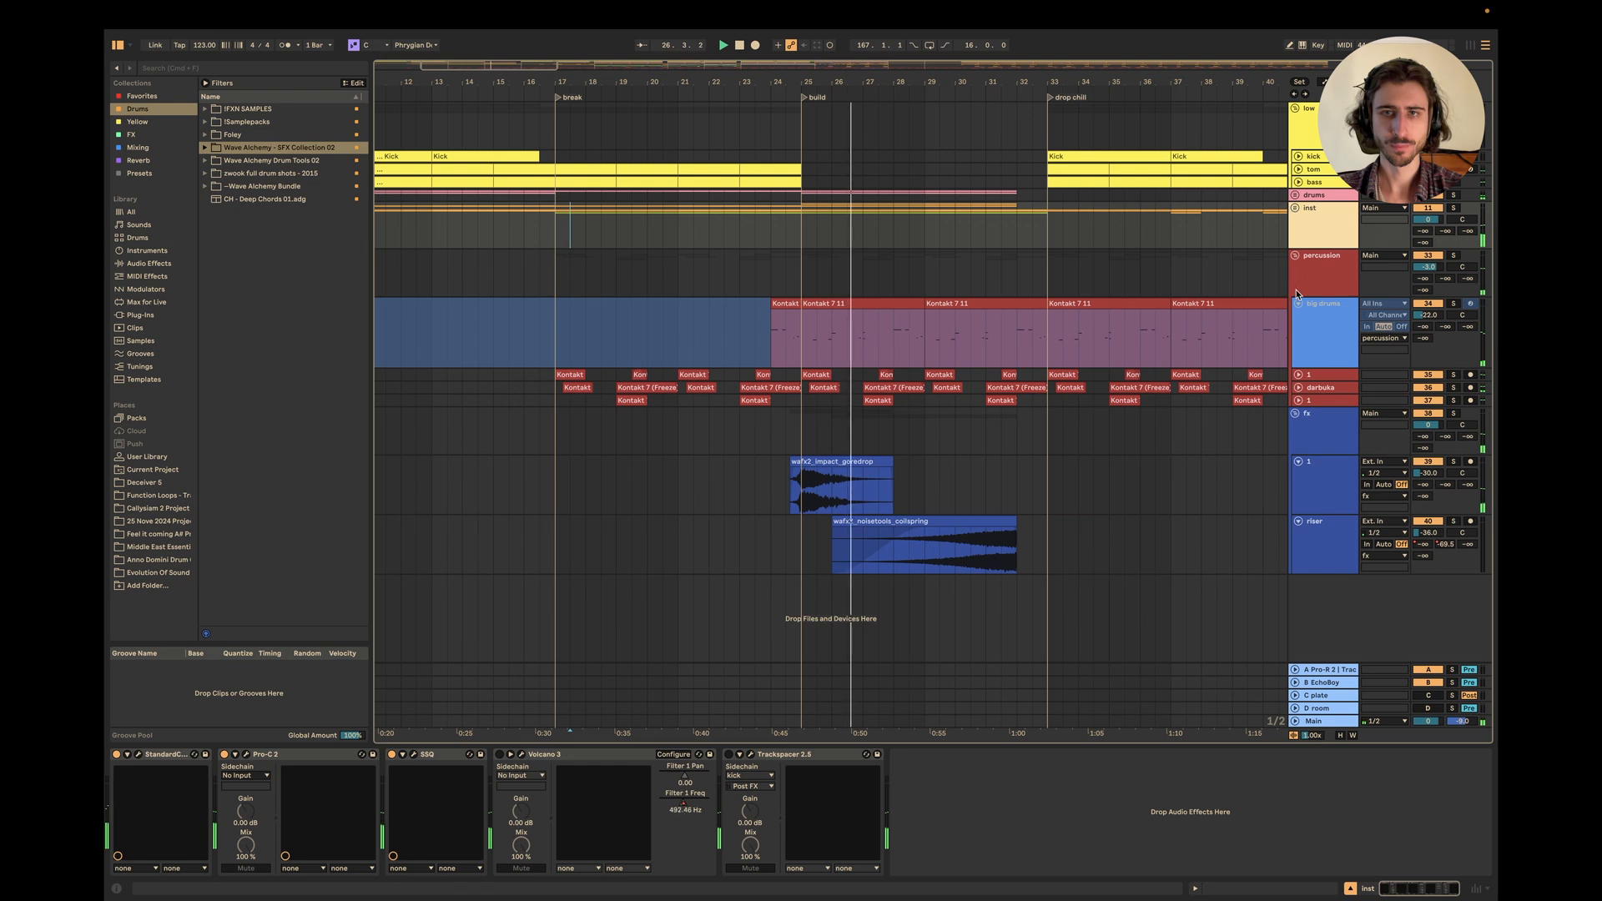
left_click(1297, 256)
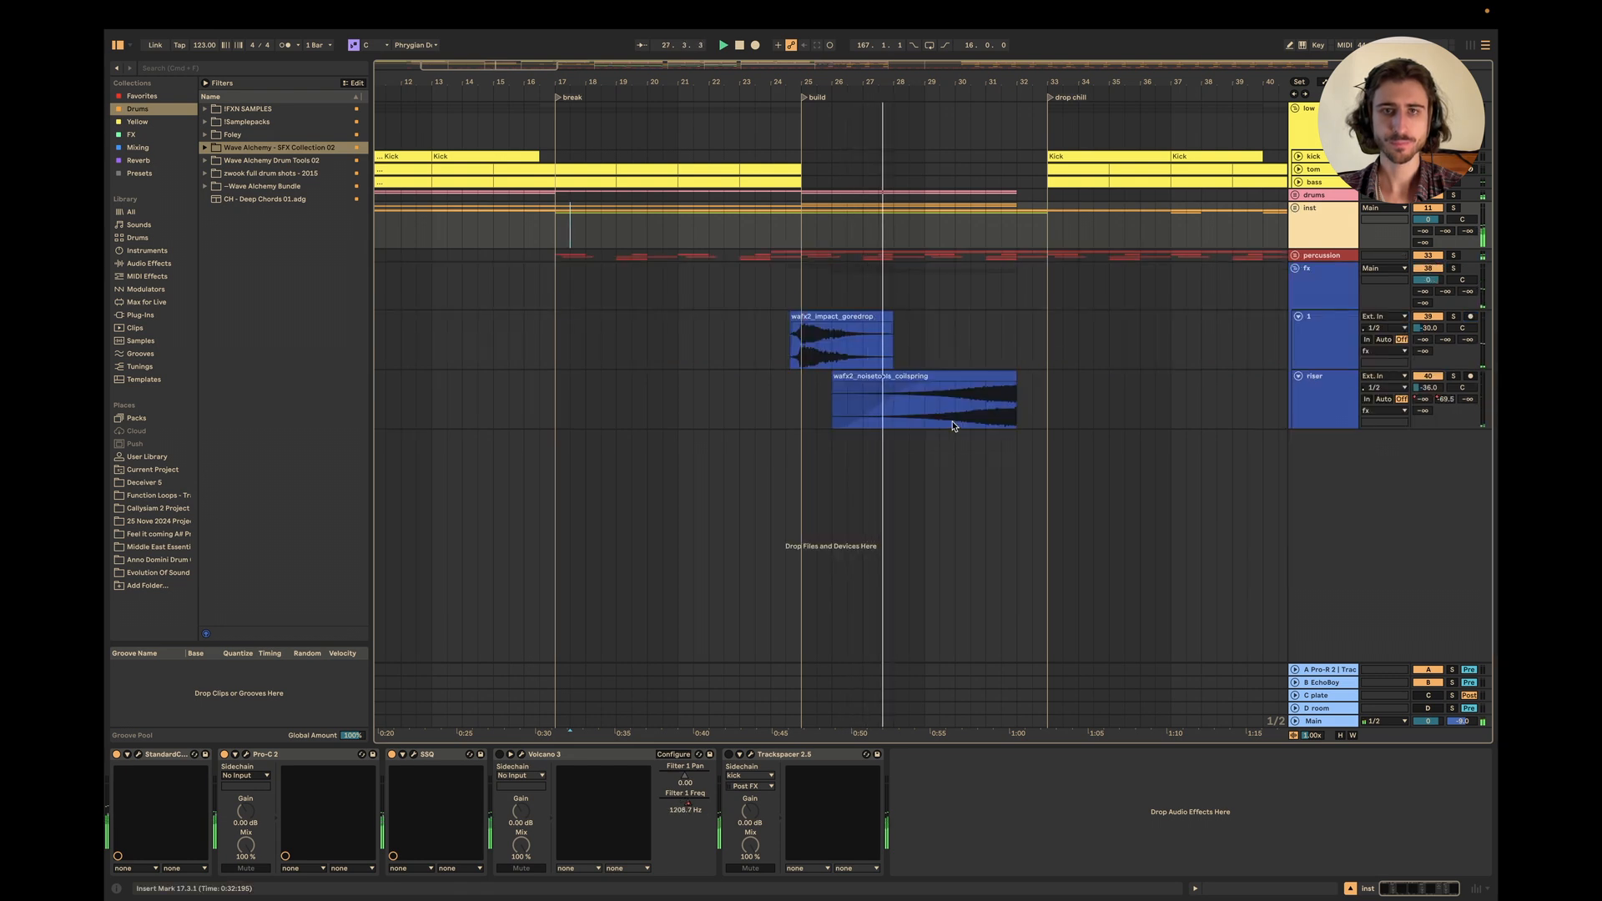
Stop the playback and play the fx group's impact track soloed from 24.3.1.
left_click(834, 327)
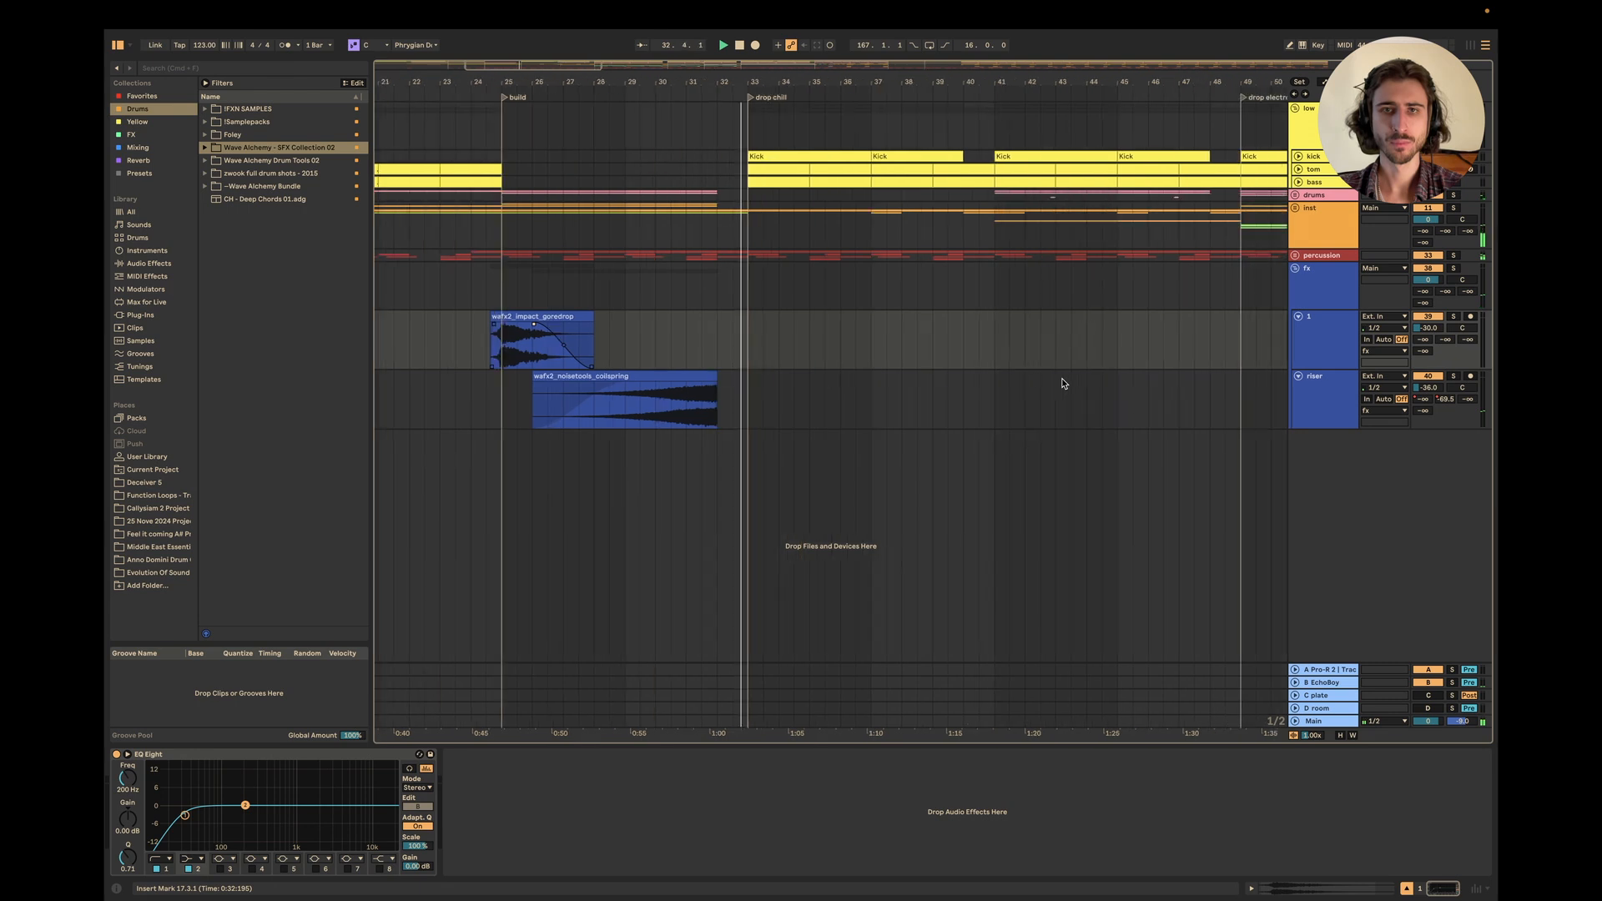
scroll(1063, 384, "left", 2)
scroll(1063, 384, "left", 3)
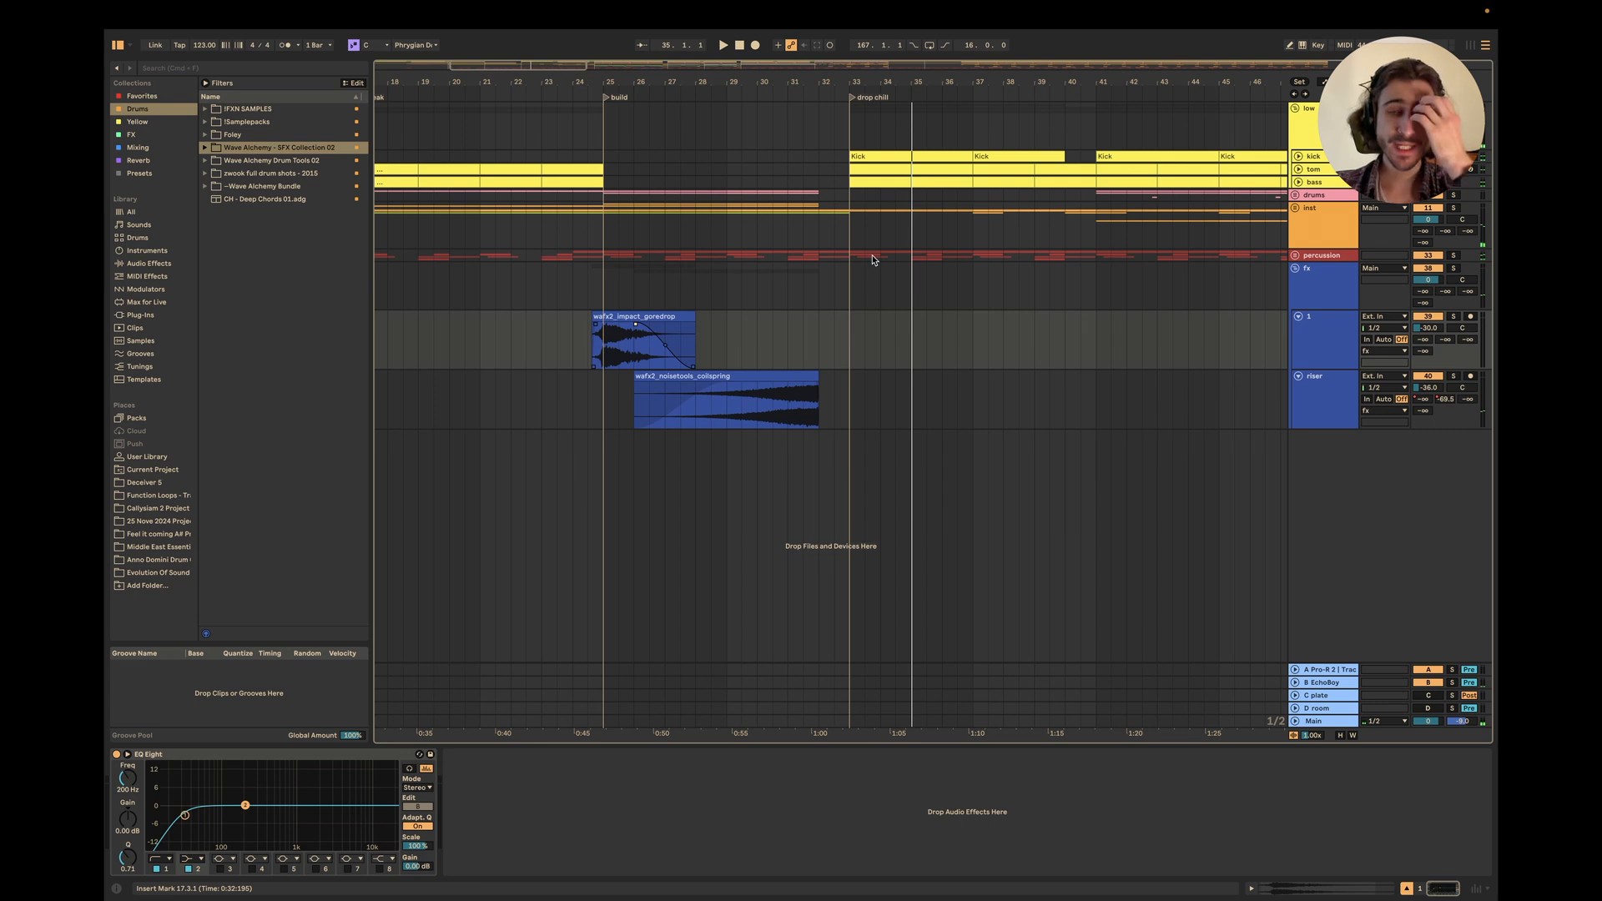
key("space")
left_click(588, 348)
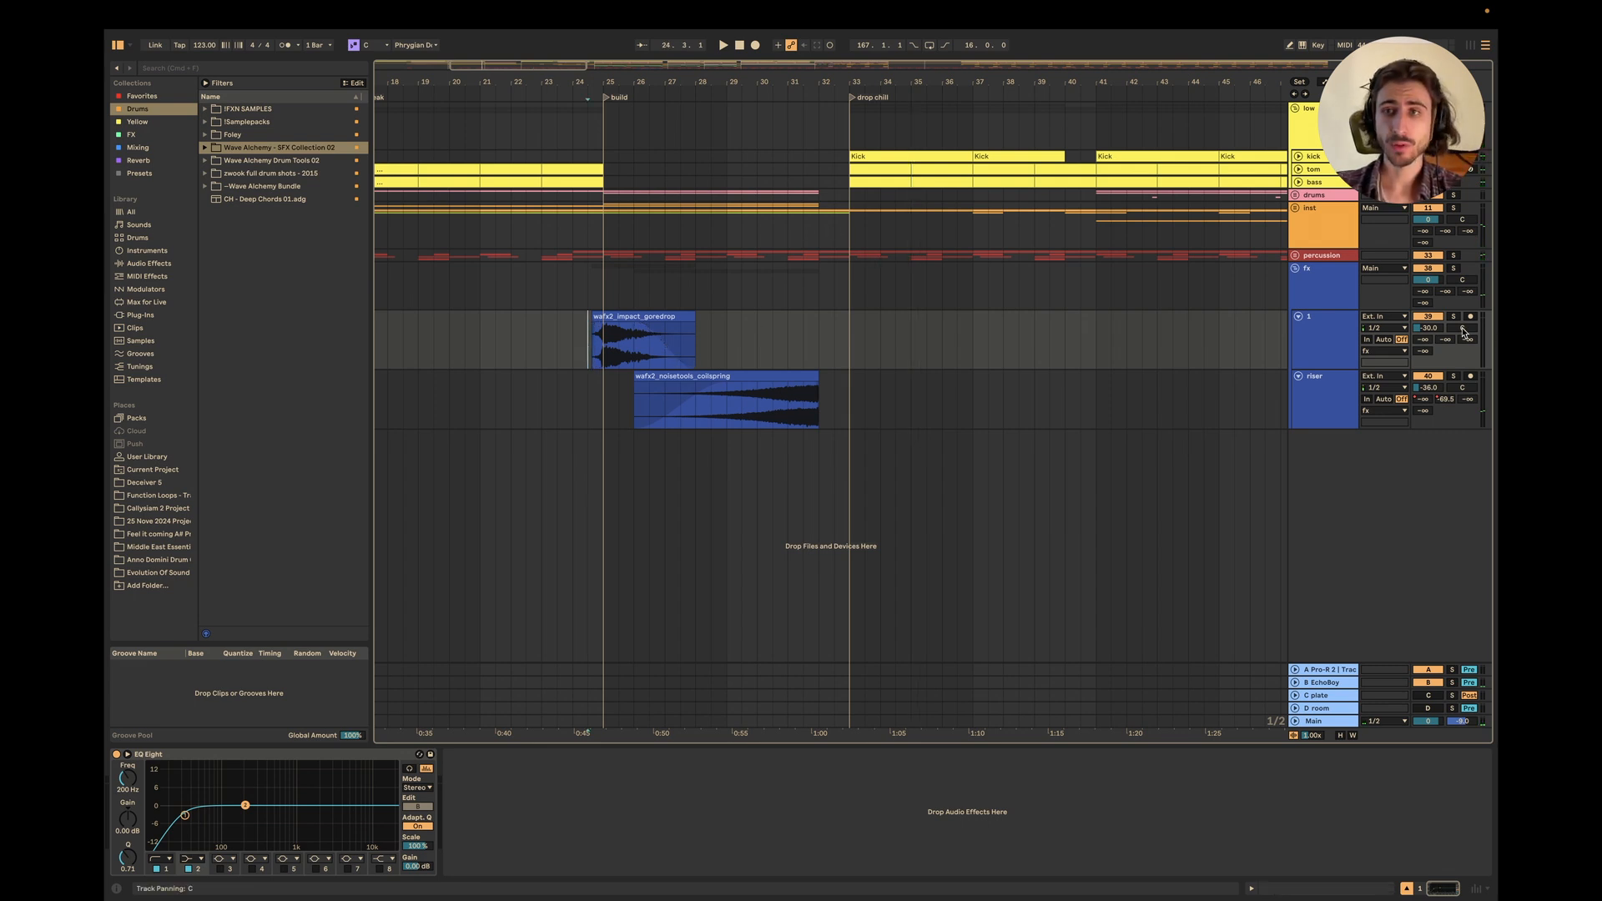
key("space")
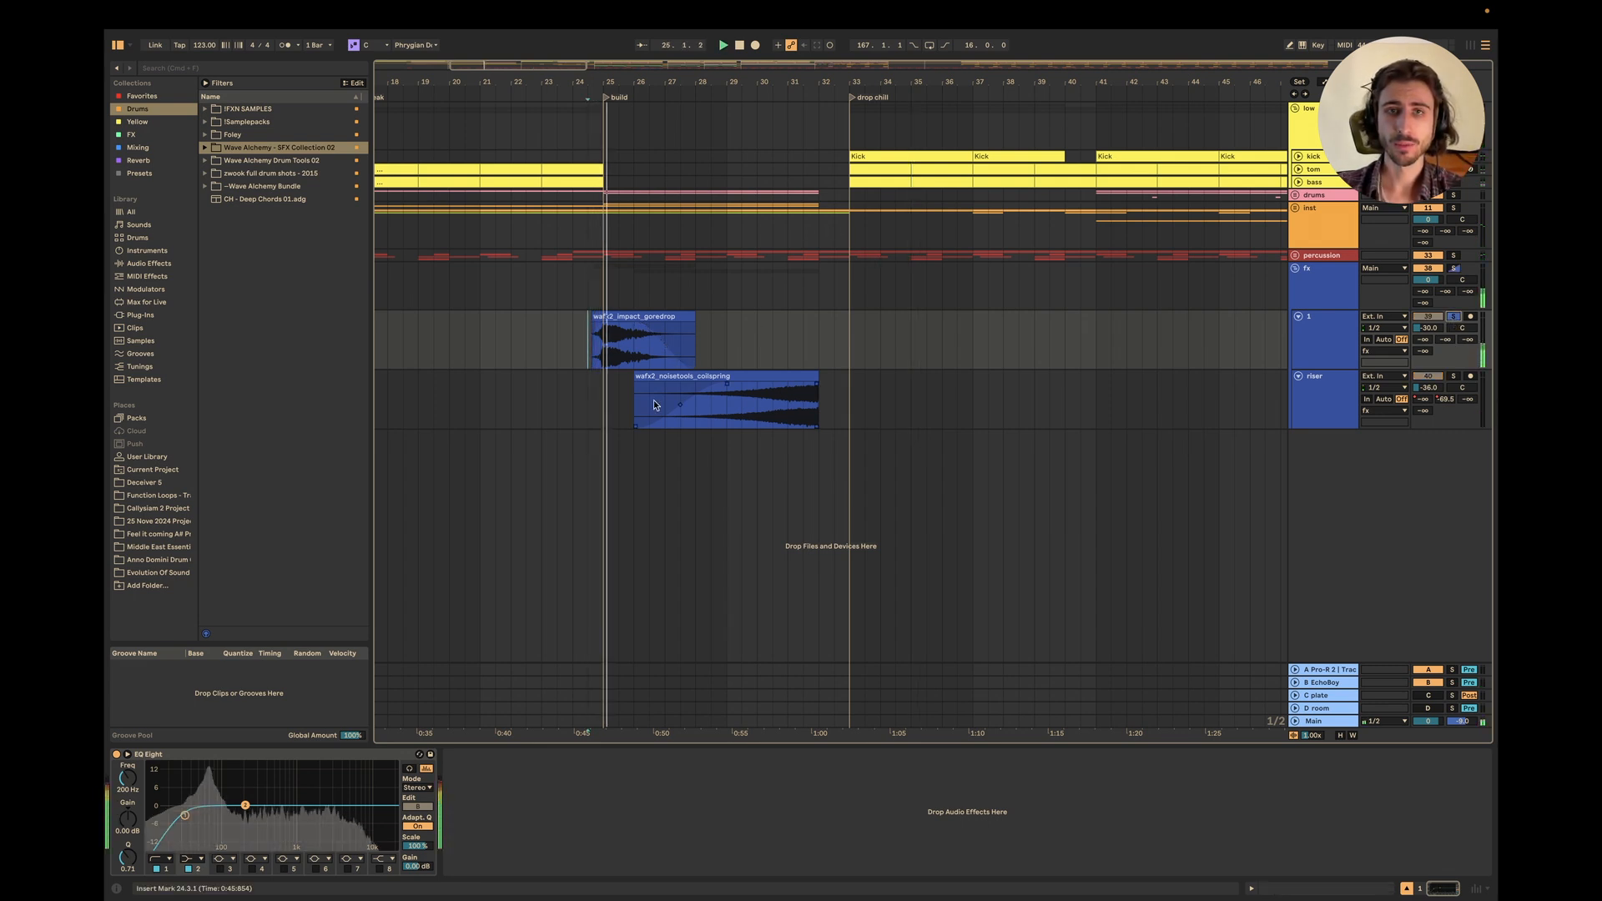
Set the wafx2_impact_goredrop clip's warp mode to Re-Pitch and replay the soloed track from 24.1.1.
double_click(650, 318)
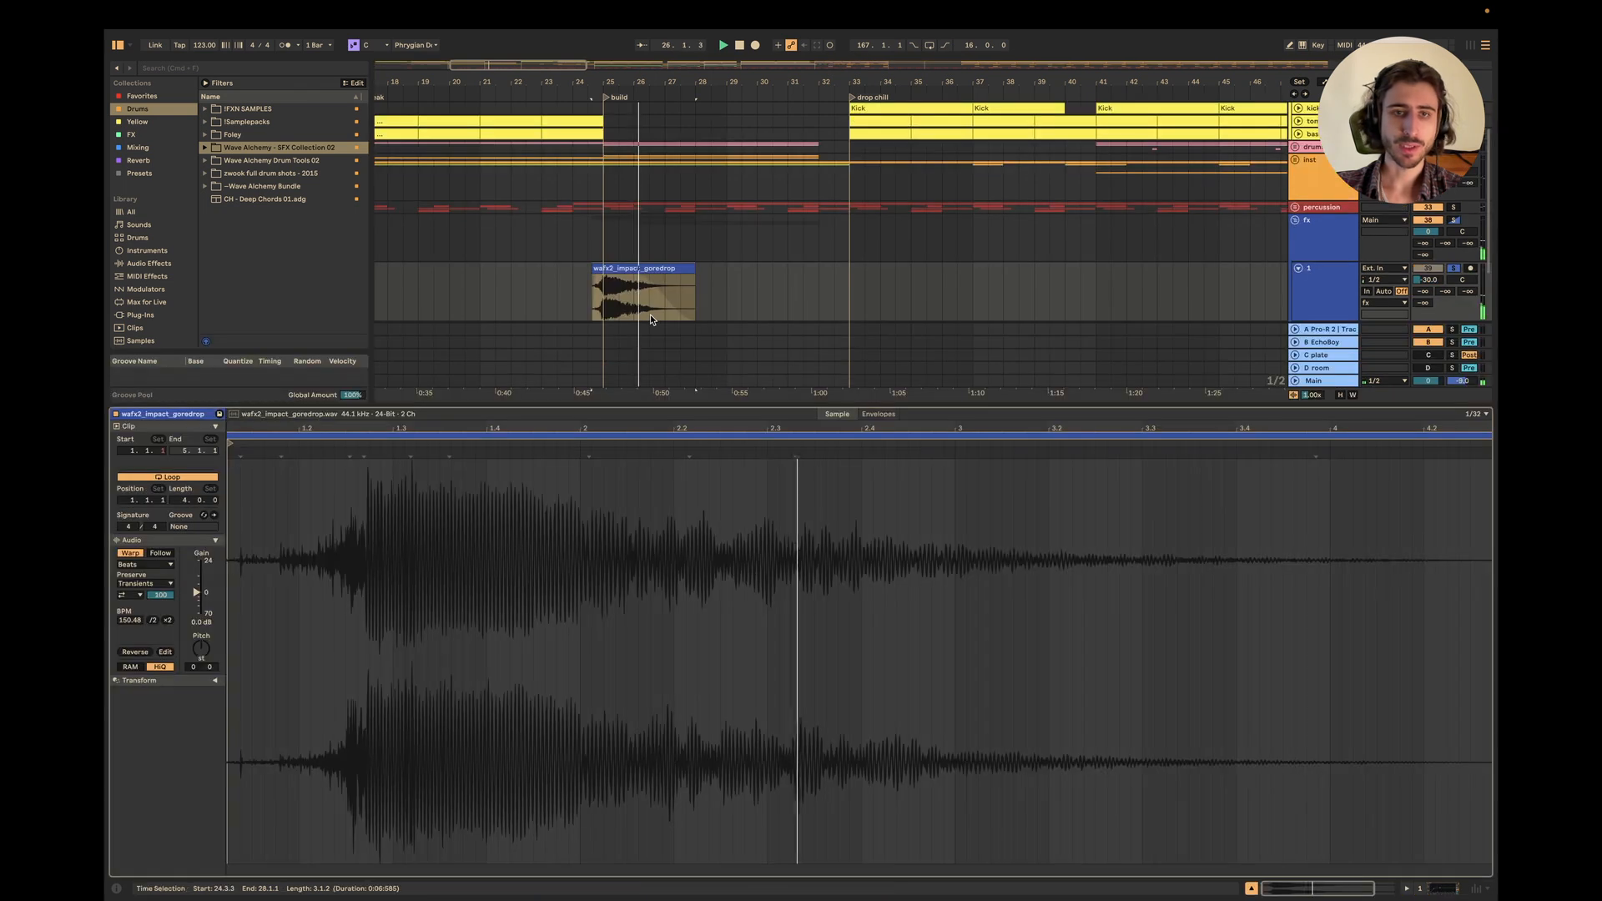
left_click(144, 565)
left_click(144, 607)
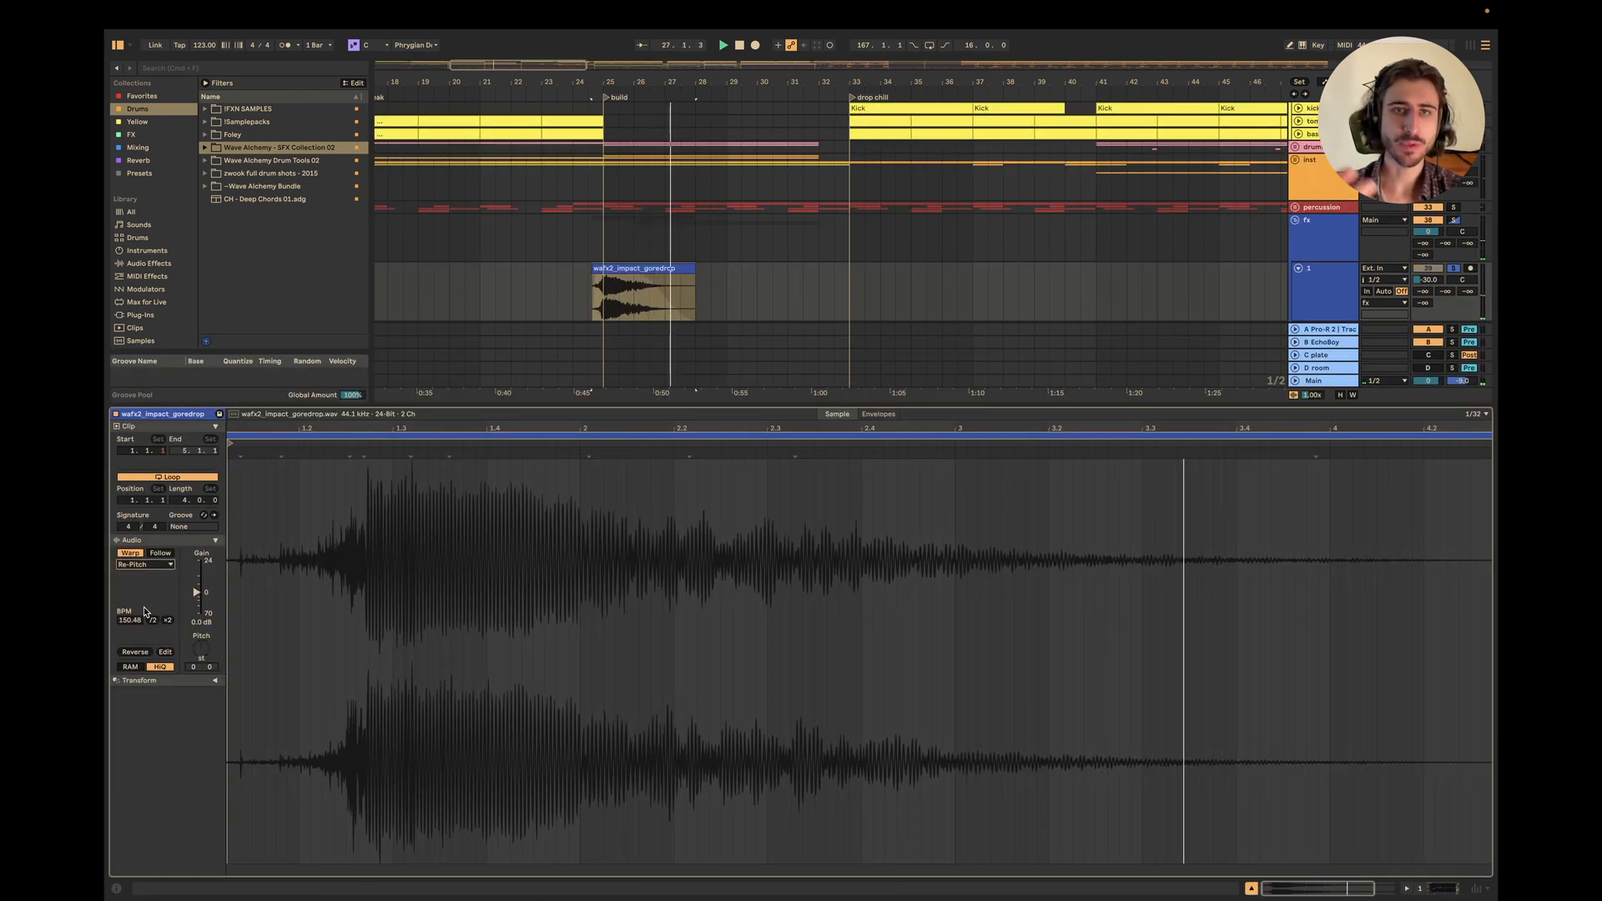
left_click(578, 275)
key("space")
key("space")
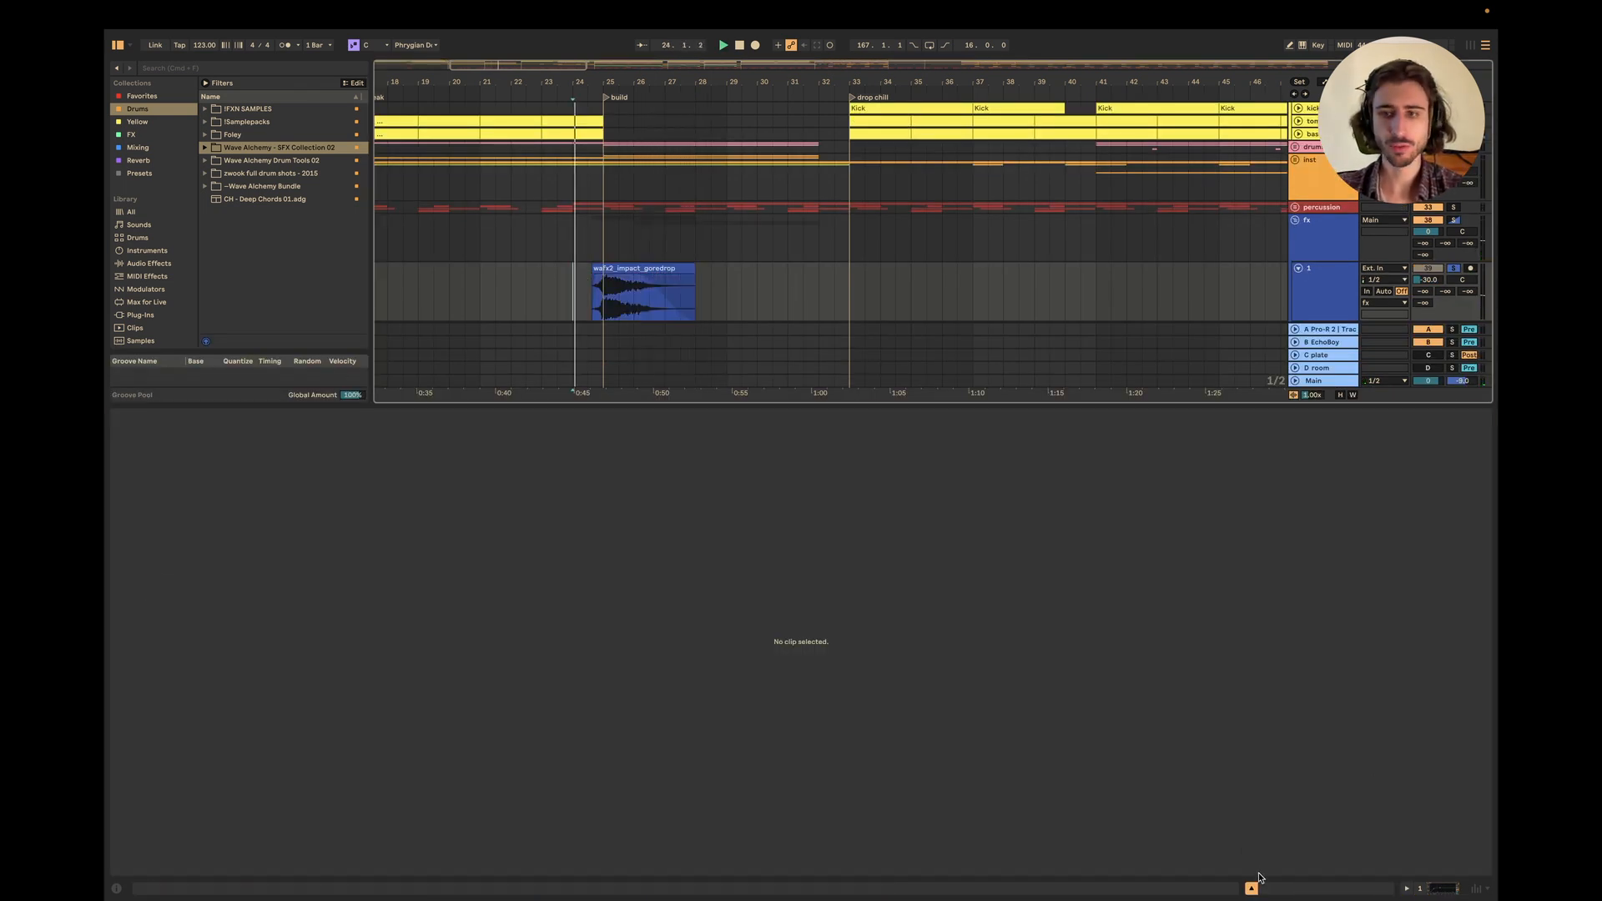
Close the clip view, unsolo the impact track and show the riser clip's fade during playback of the build.
left_click(1252, 889)
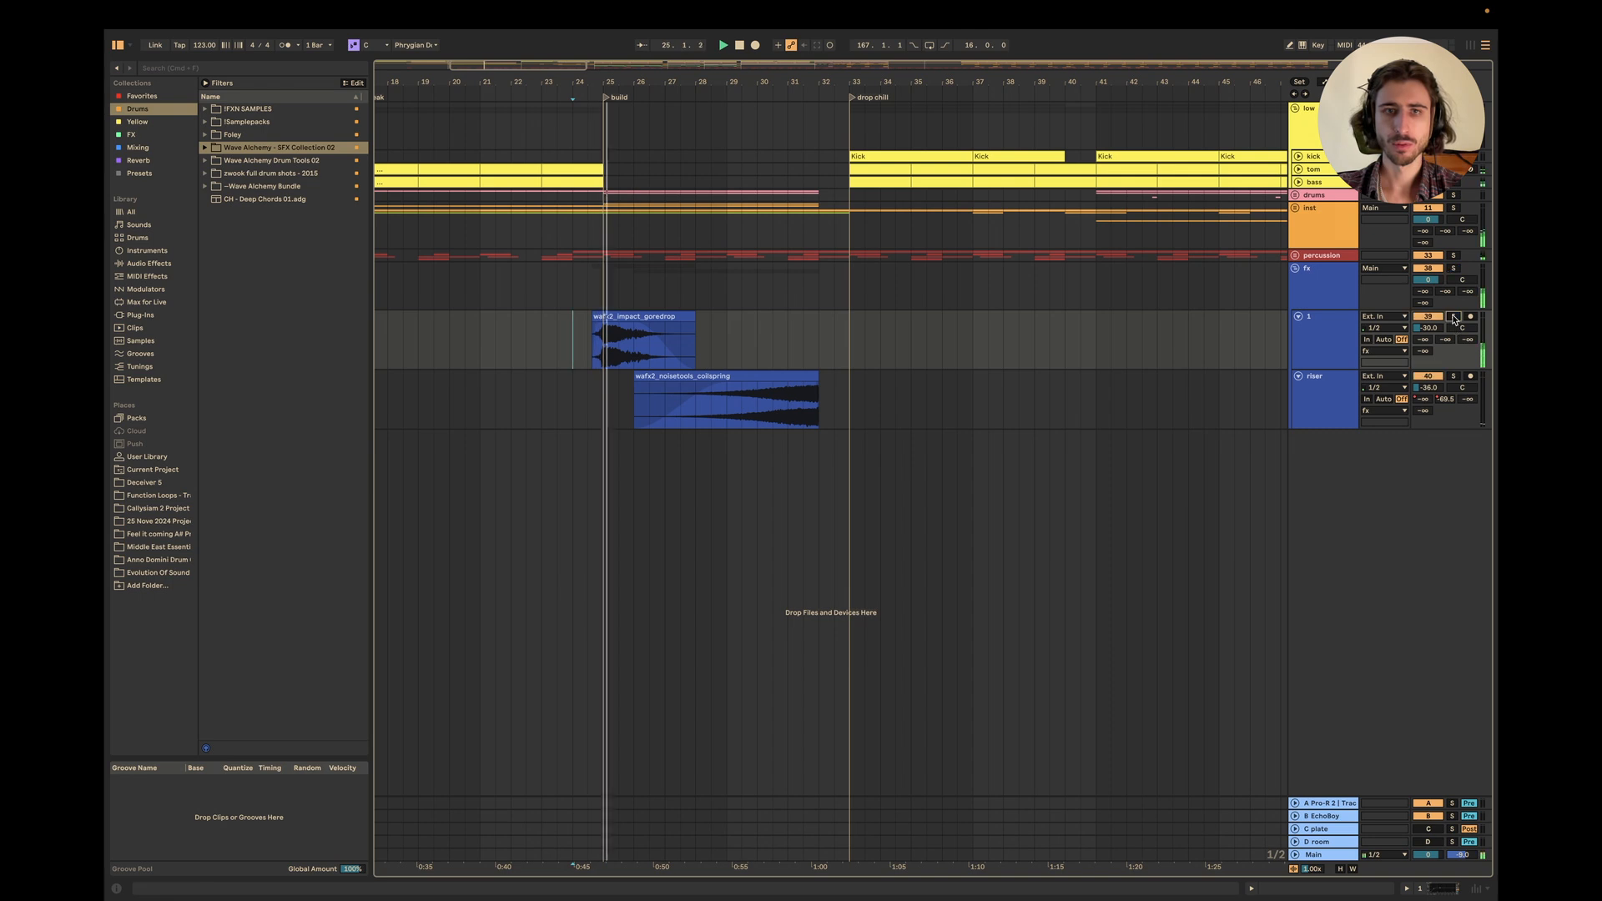
scroll(571, 378, "up", 5)
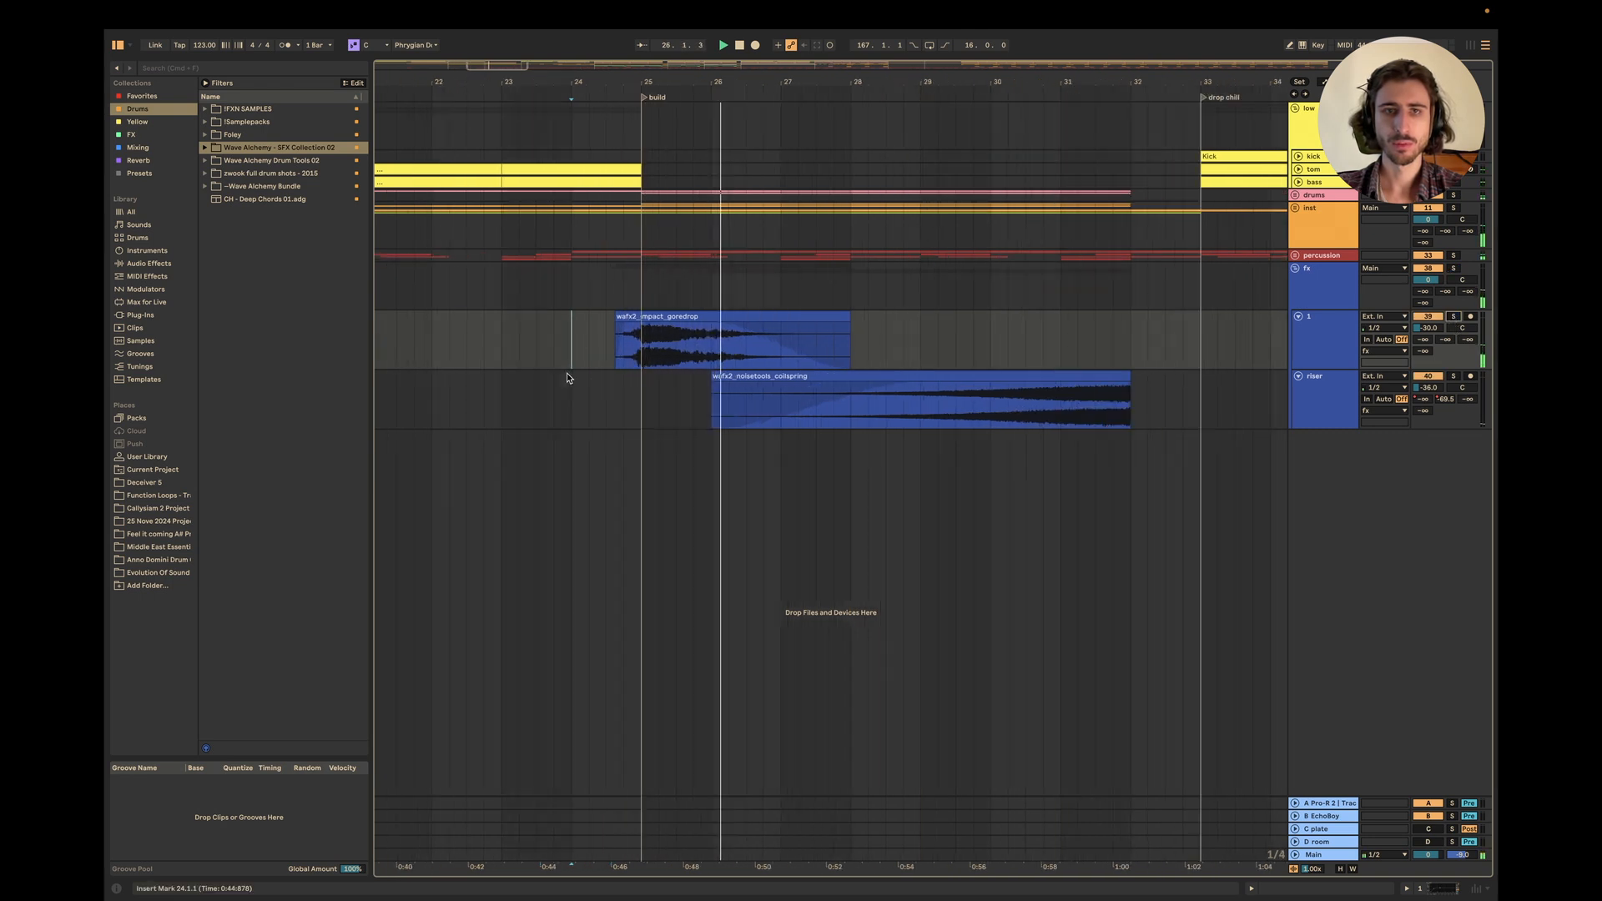
scroll(657, 311, "down", 4)
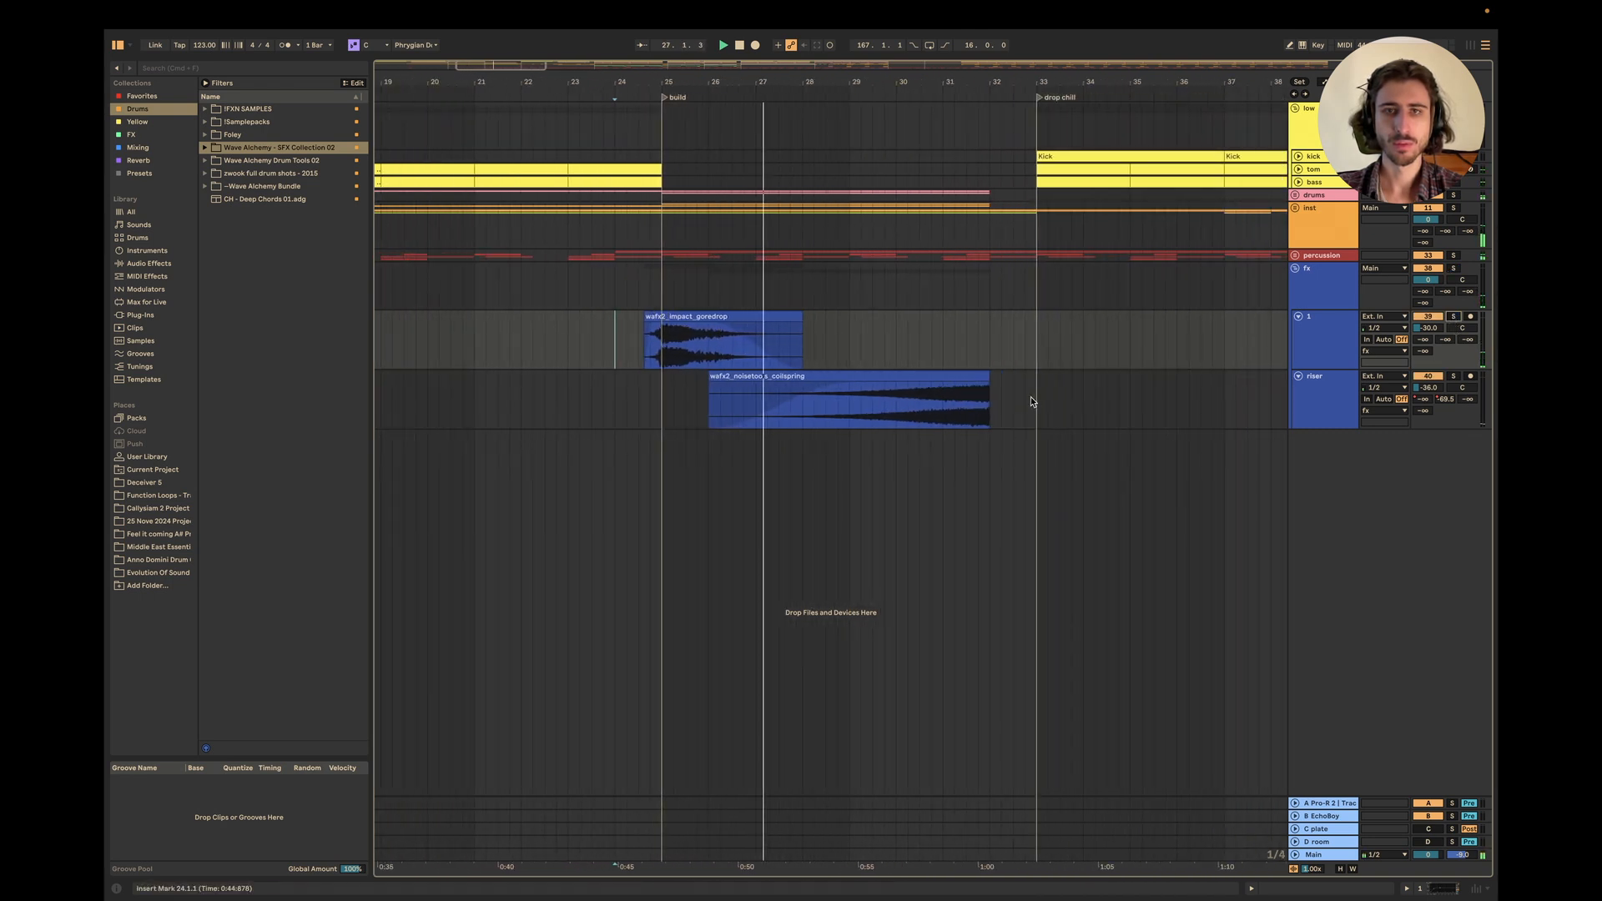
left_click(819, 382)
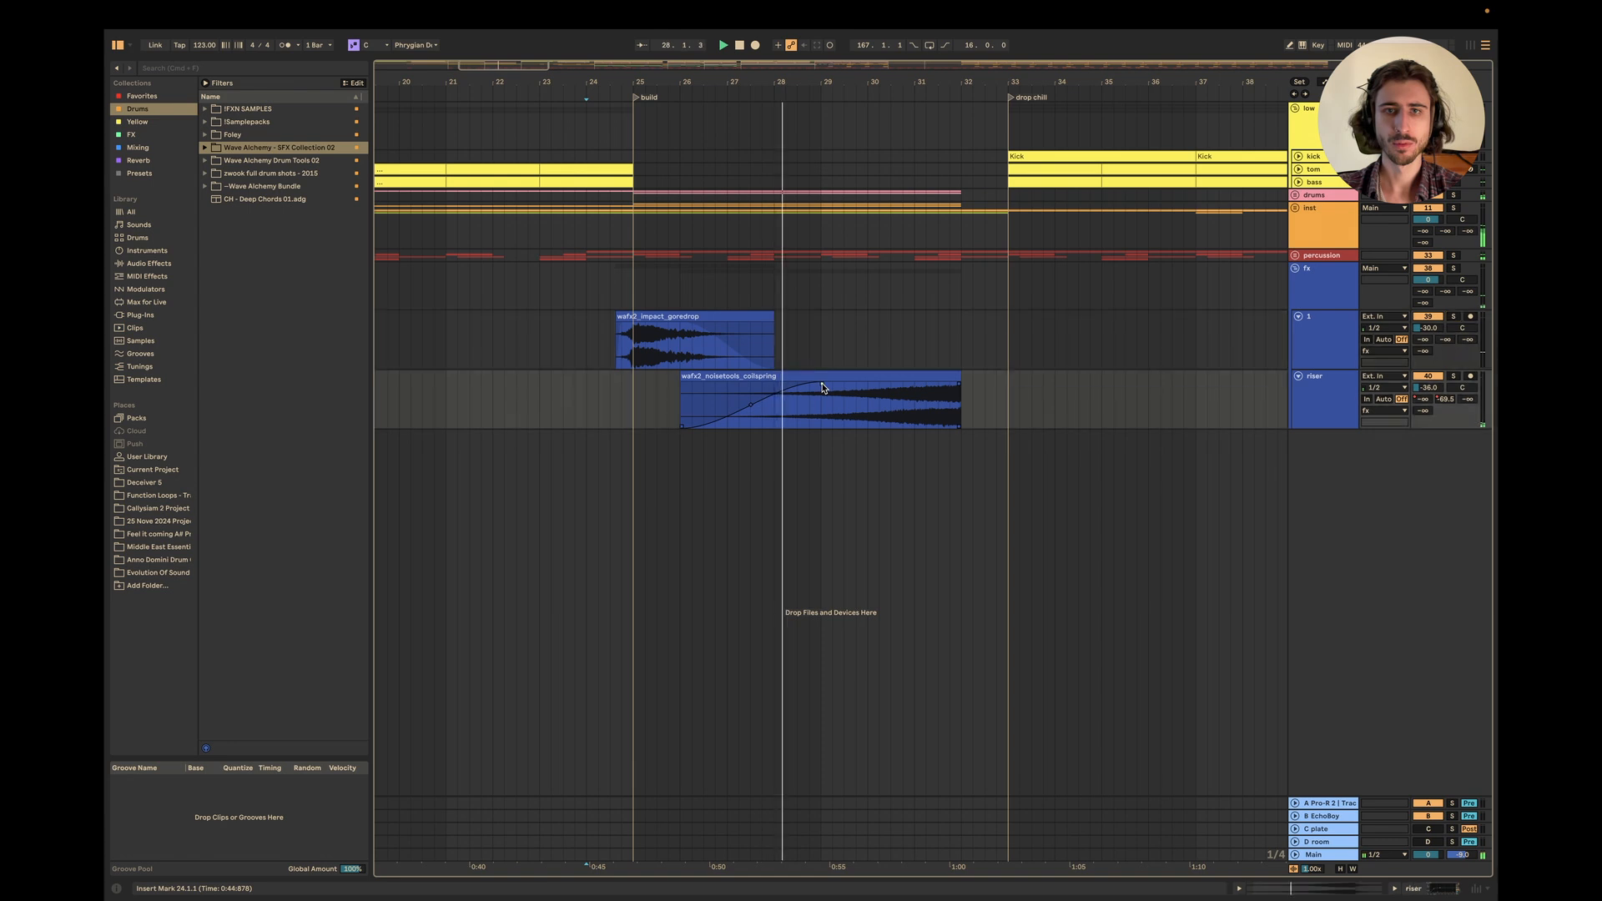
Select the riser clip, then the gap before the drop from 32.1.1 to 33.1.1 on the inst and percussion groups.
left_click(878, 376)
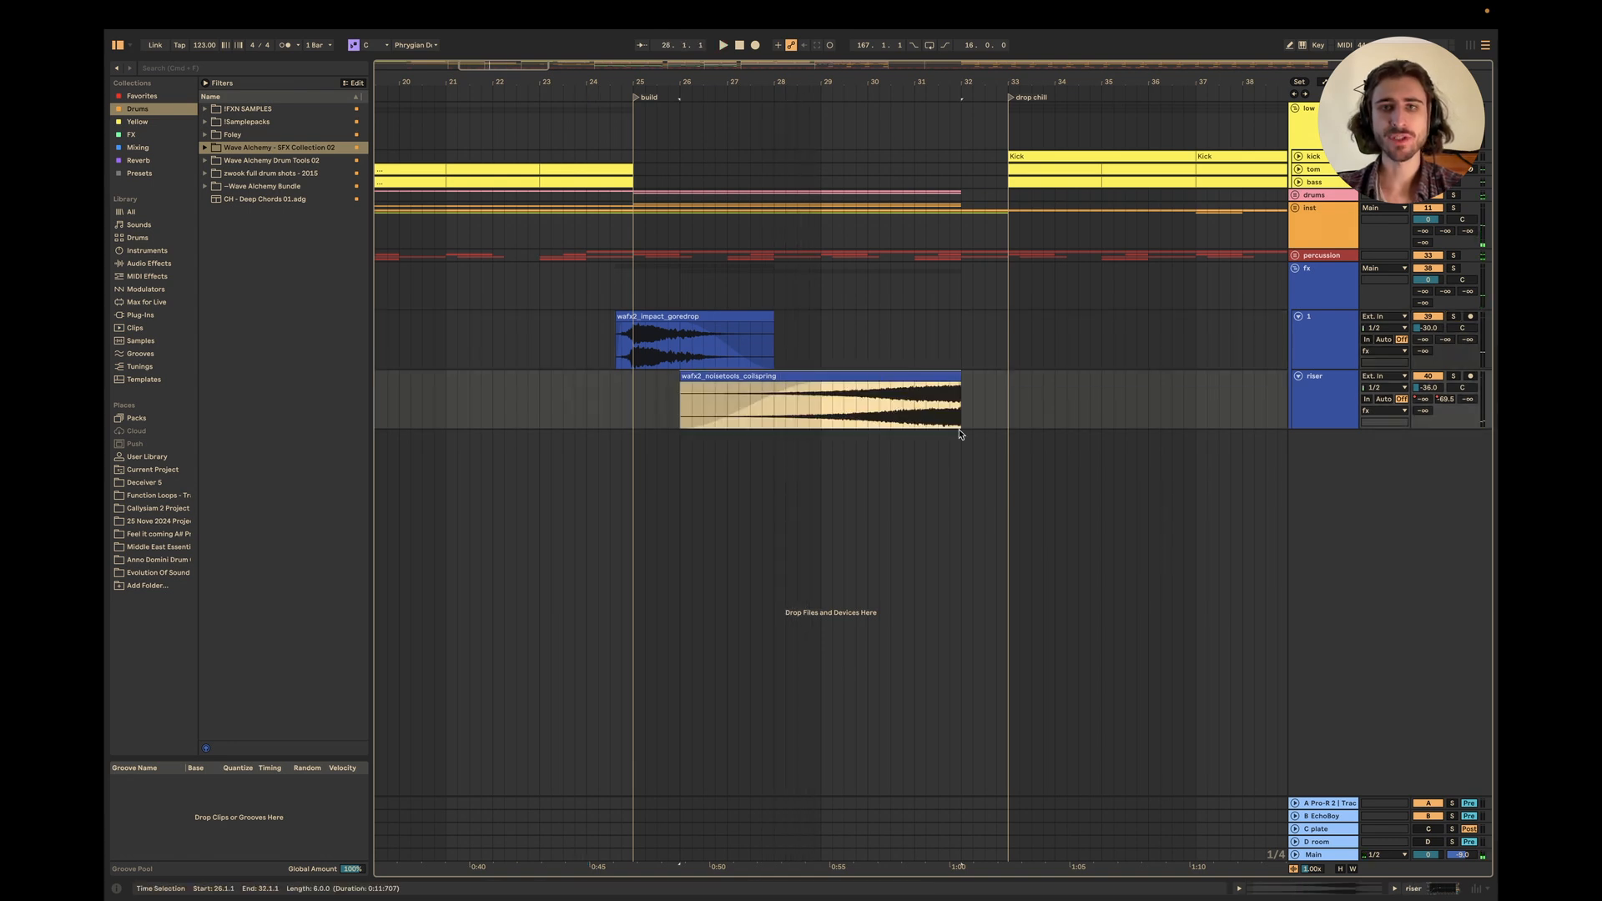
left_click_drag(860, 224, 903, 257)
mouse_move(993, 5)
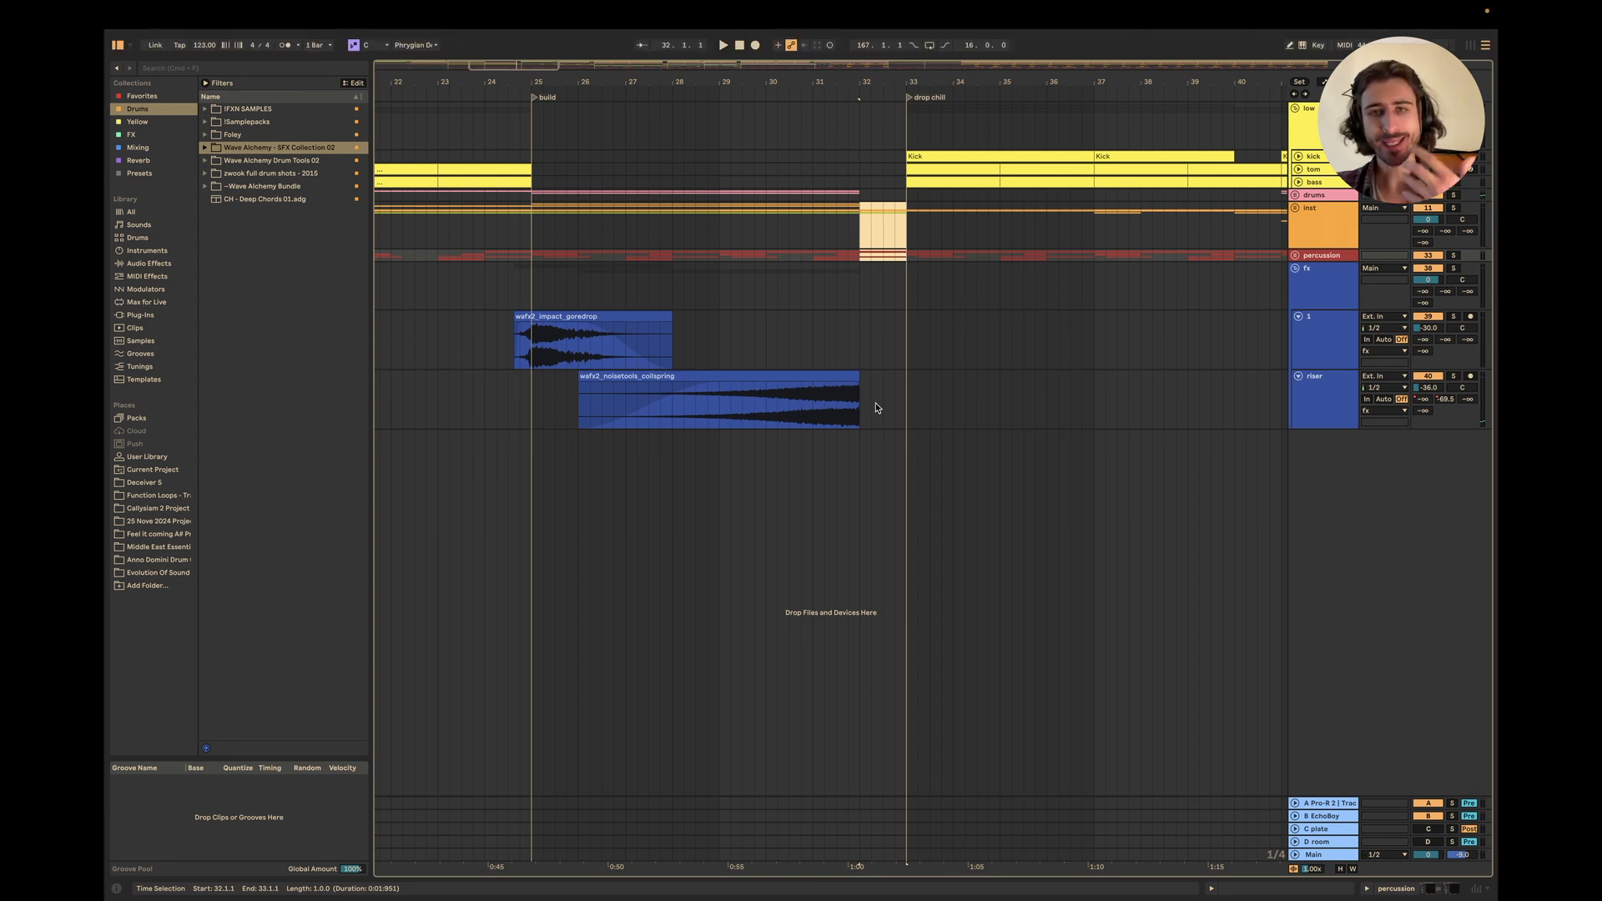
scroll(918, 421, "down", 5)
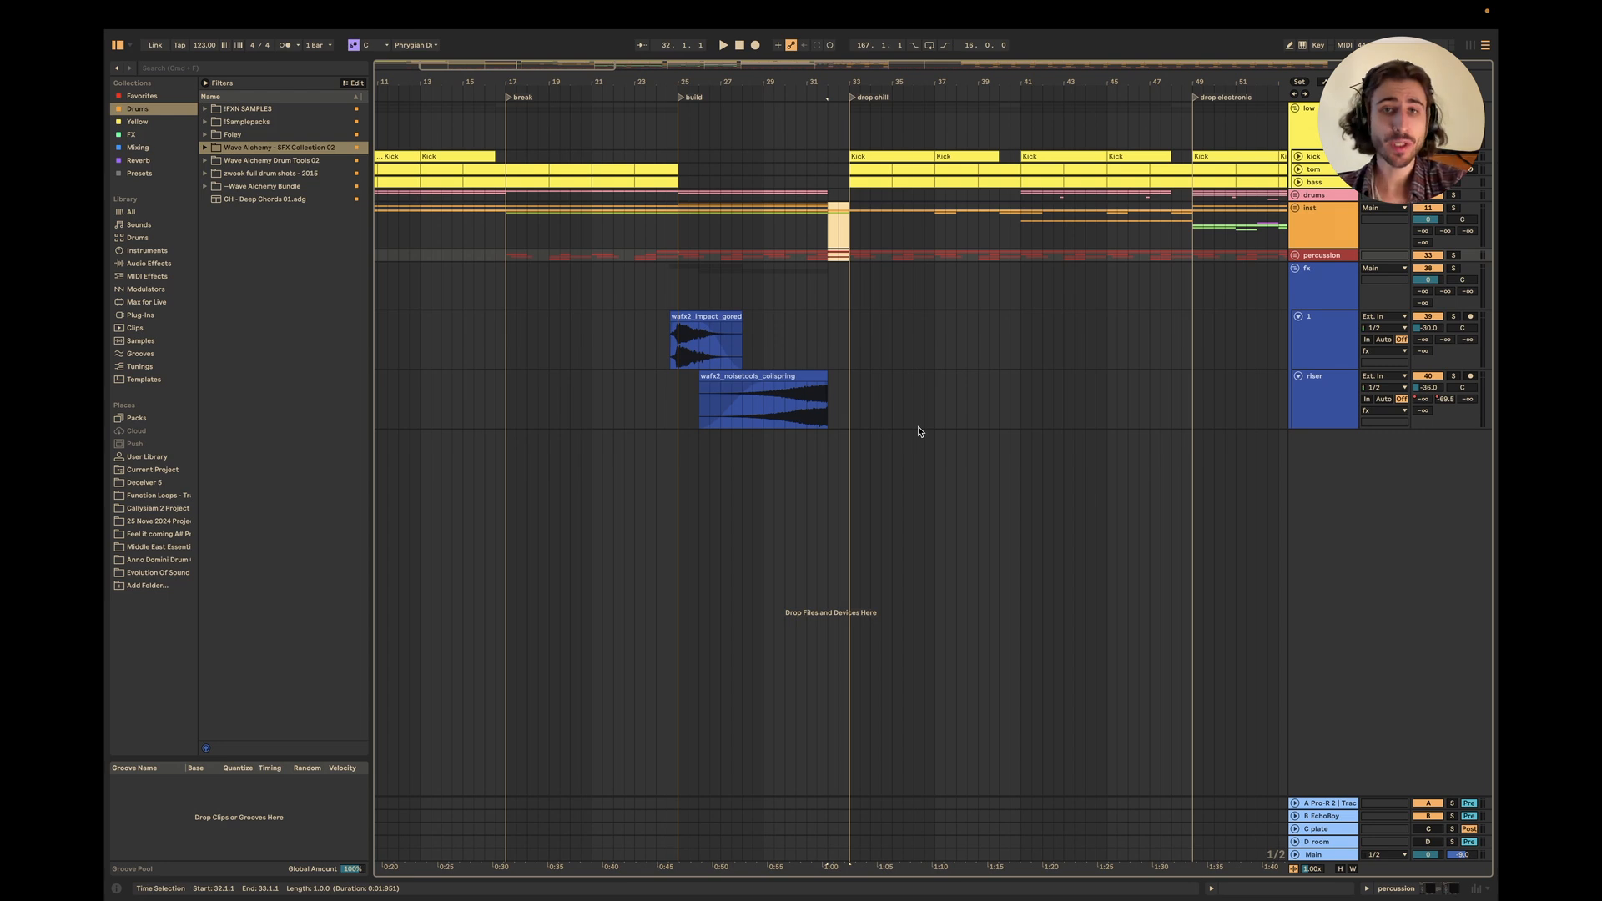
Fold the fx group and select the build section from 25.1.1 to 33.1.1 across the drums to fx groups.
left_click(1295, 269)
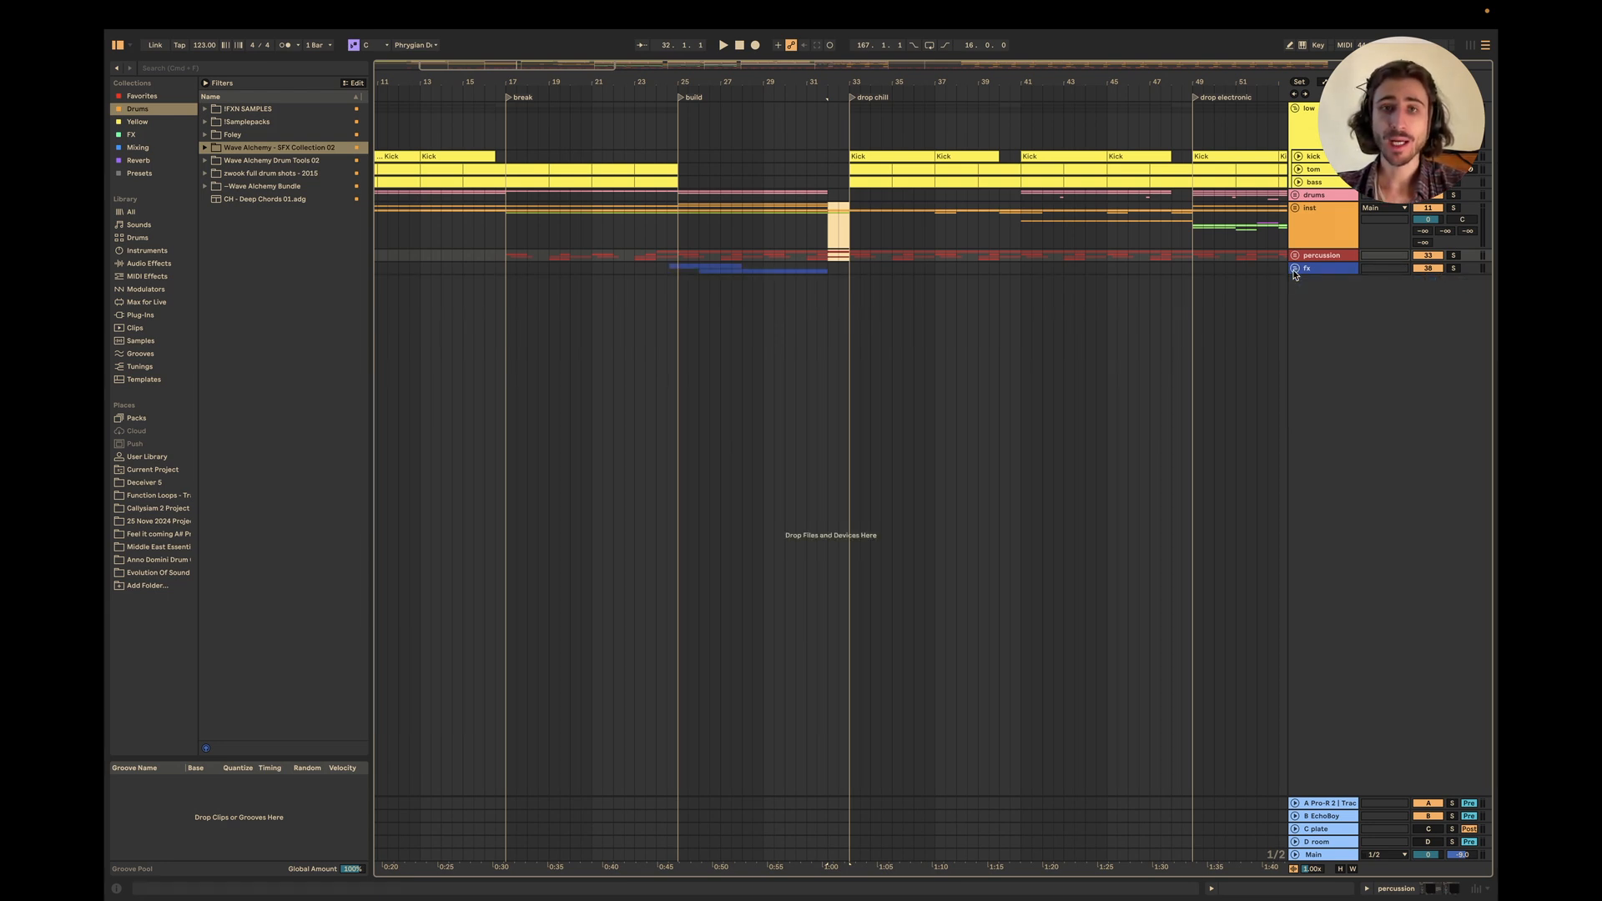
left_click(808, 254)
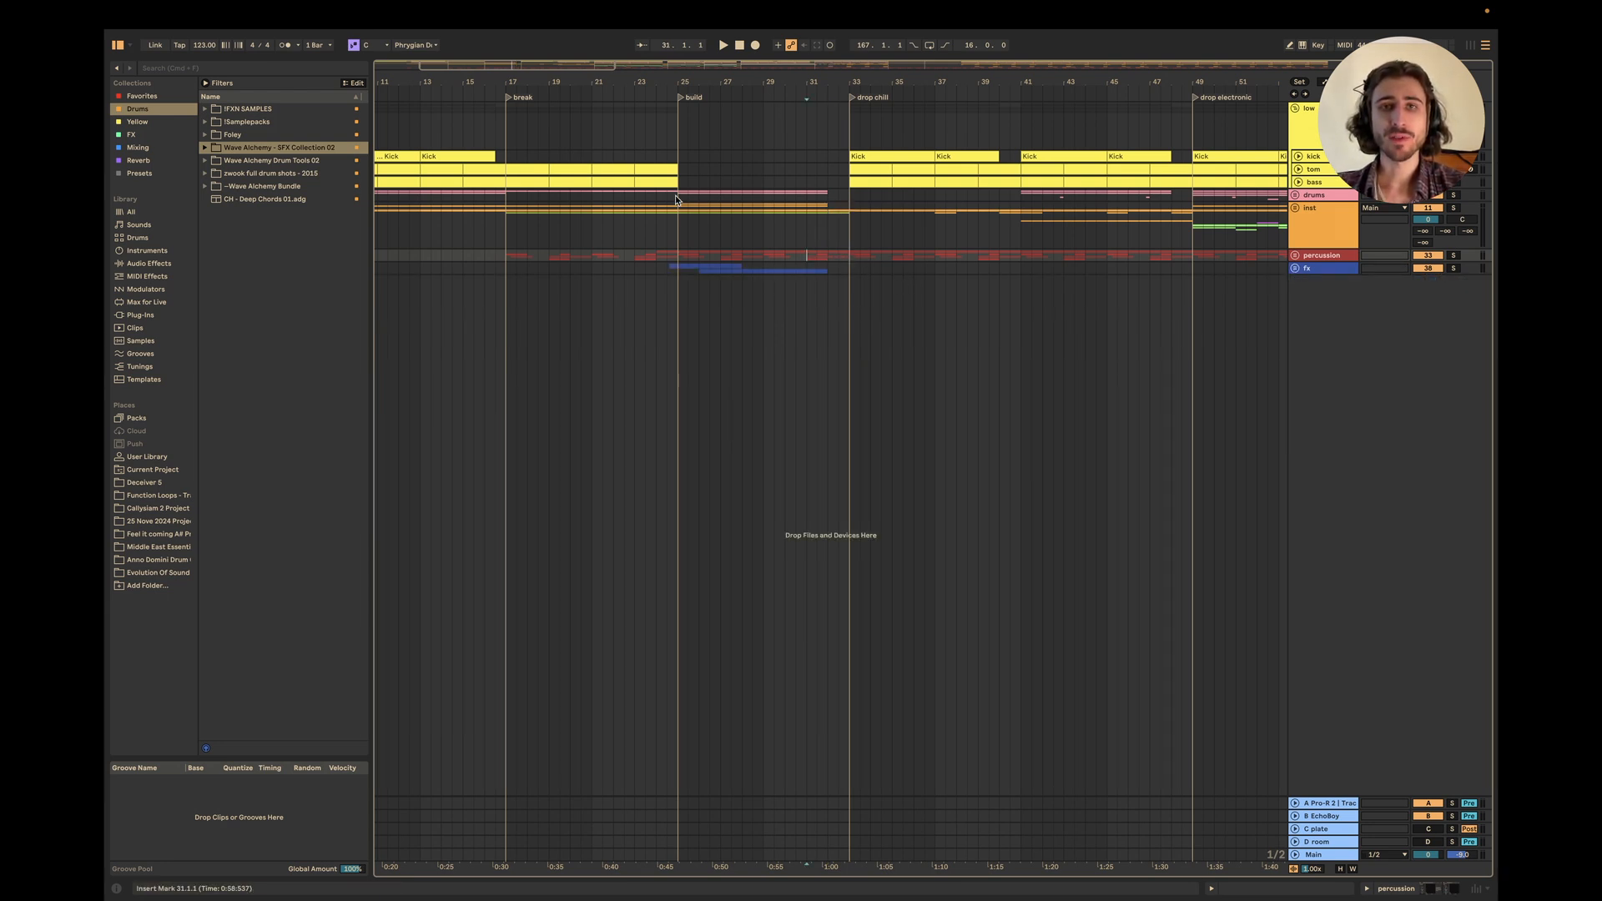
left_click_drag(679, 194, 849, 267)
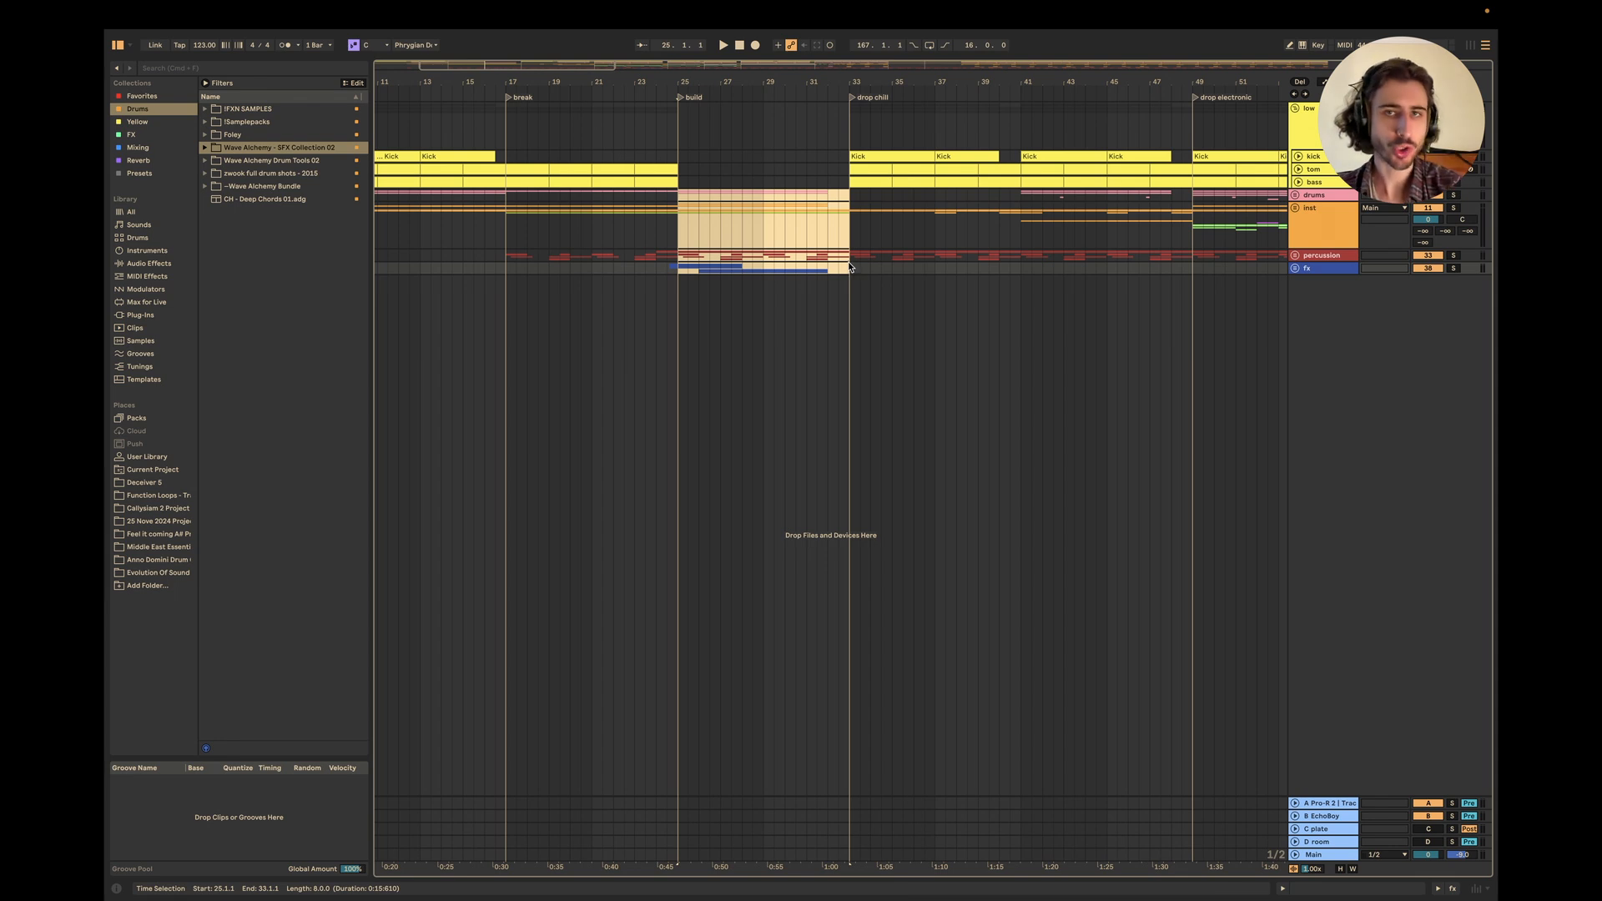
Play the arrangement from 32.1.1 into the drop chill section.
left_click(827, 229)
key("space")
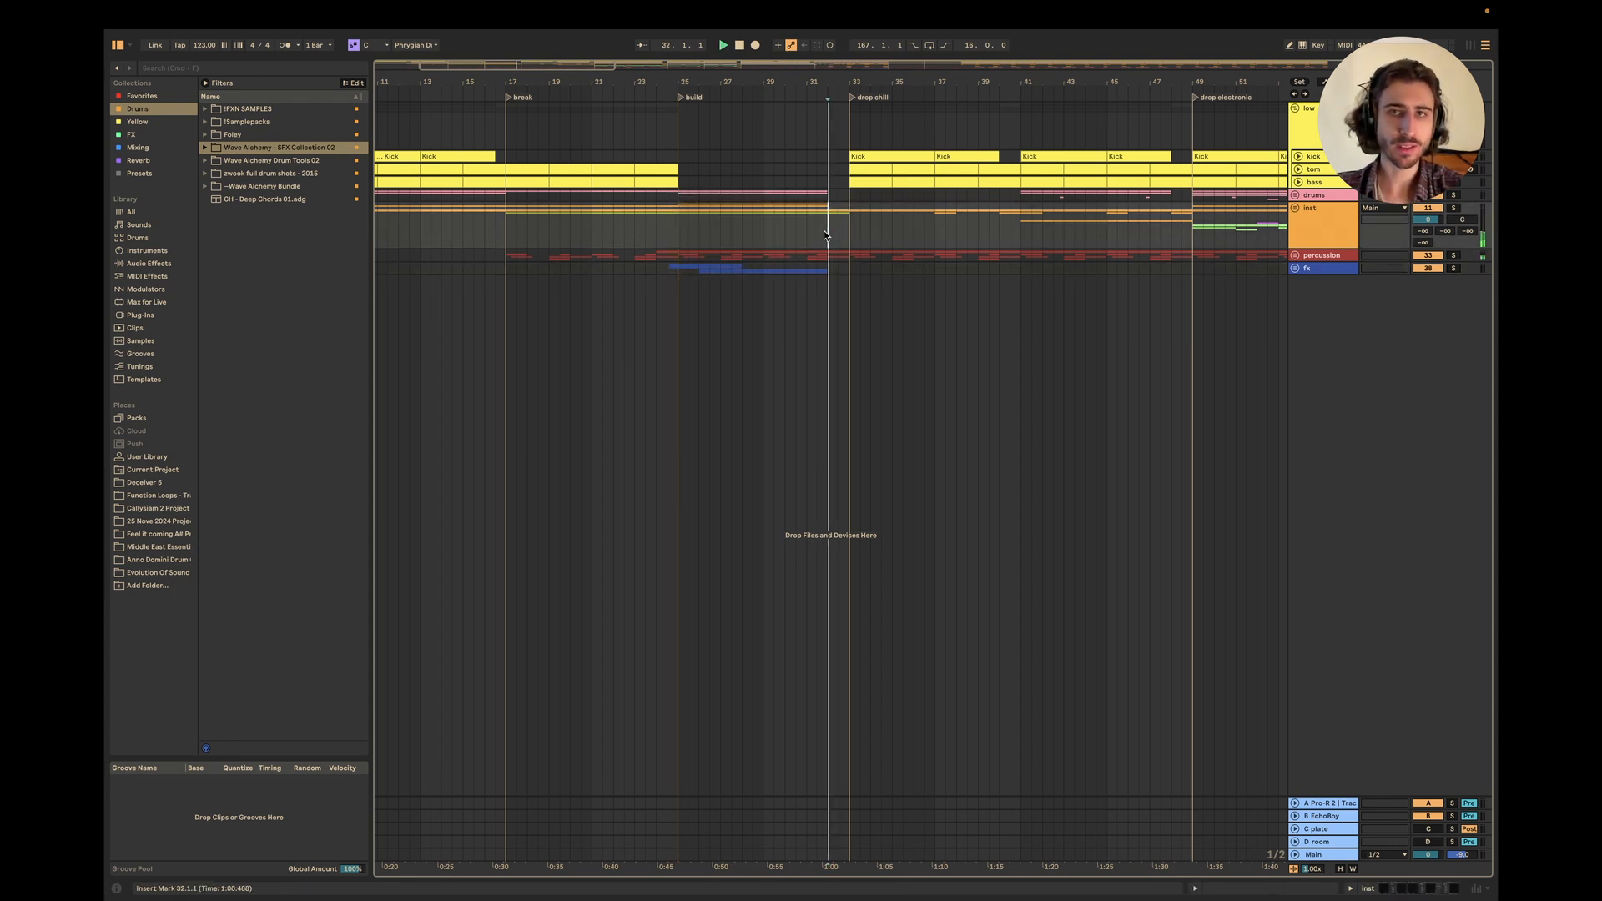
scroll(898, 262, "right", 1)
scroll(898, 262, "down", 2)
scroll(897, 262, "right", 1)
scroll(897, 265, "right", 1)
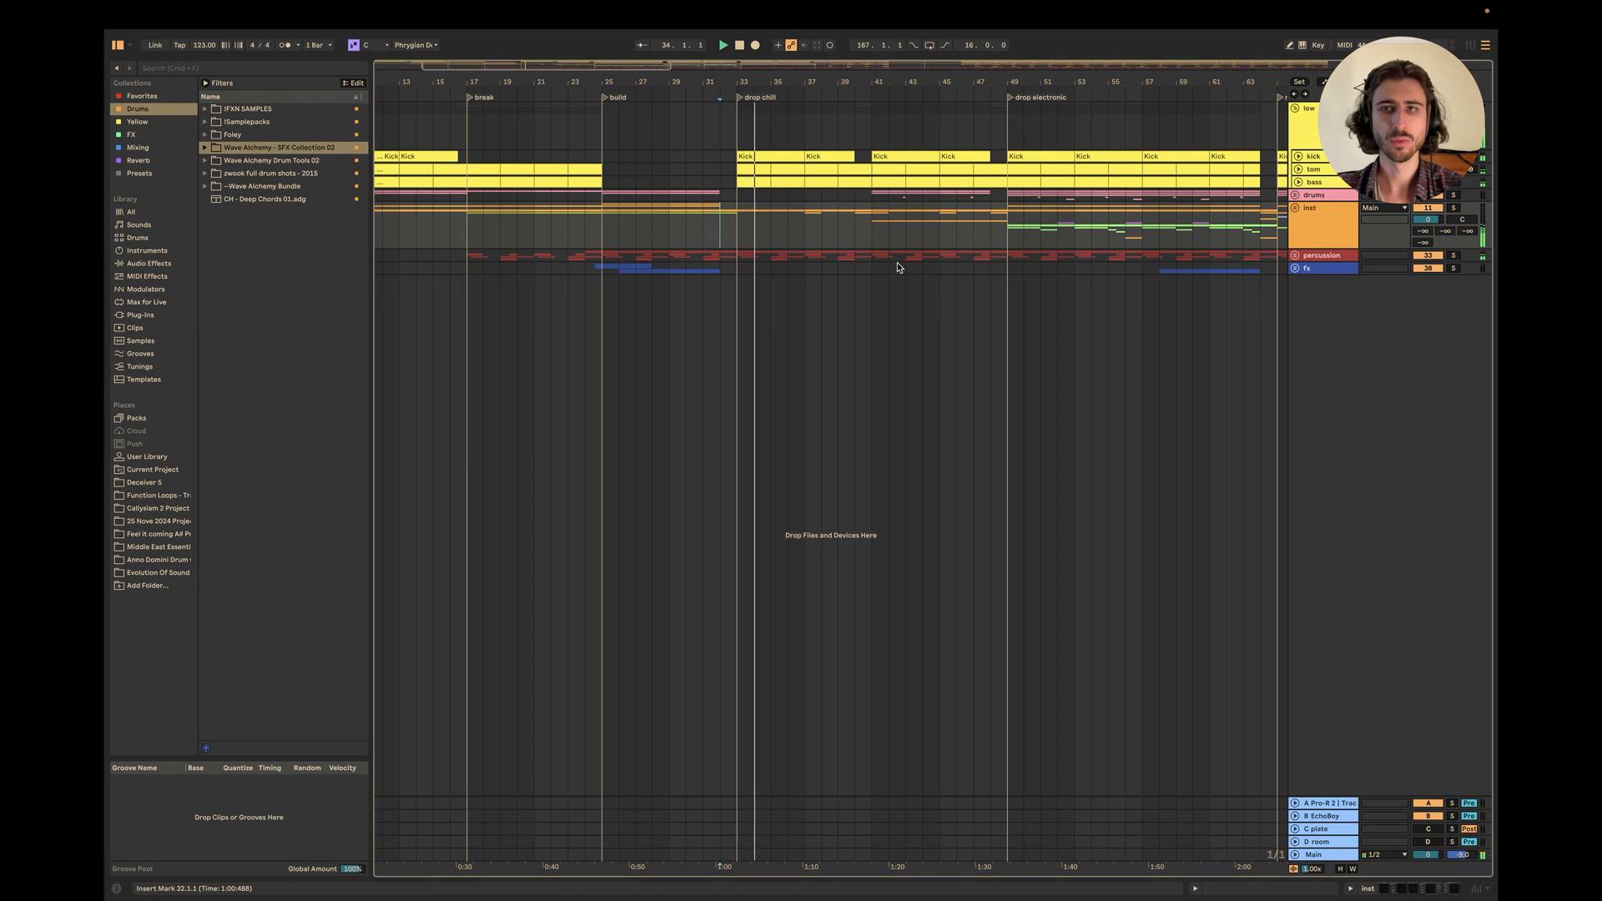
scroll(1017, 250, "down", 2)
scroll(1017, 250, "right", 1)
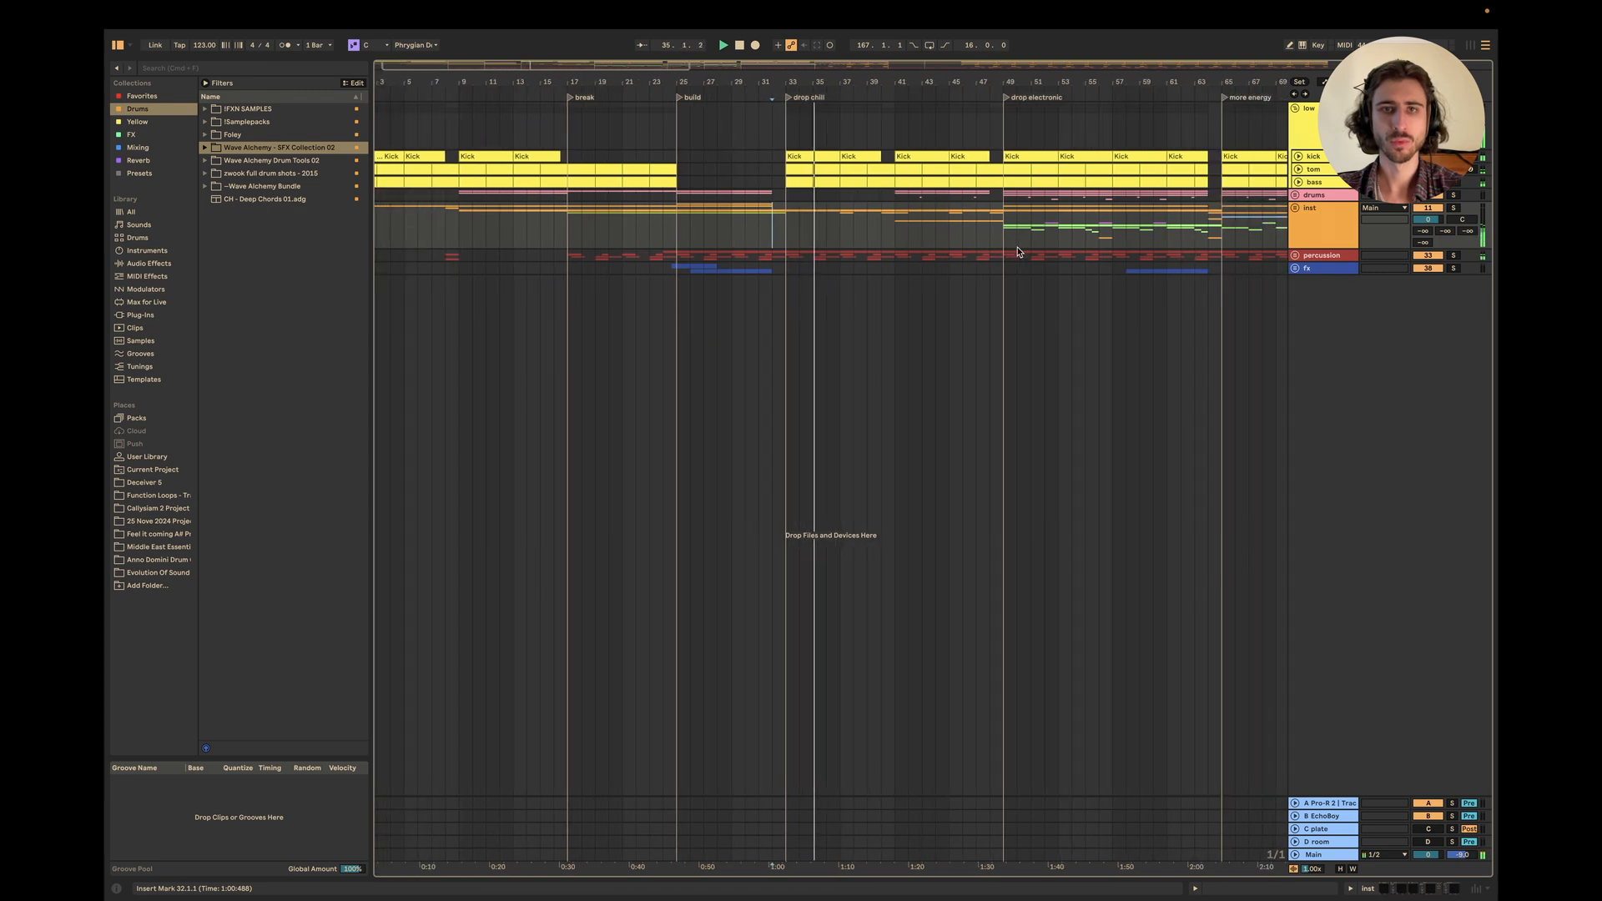
Show the inst group's devices and replay the drop chill section from 33.1.1.
double_click(1316, 222)
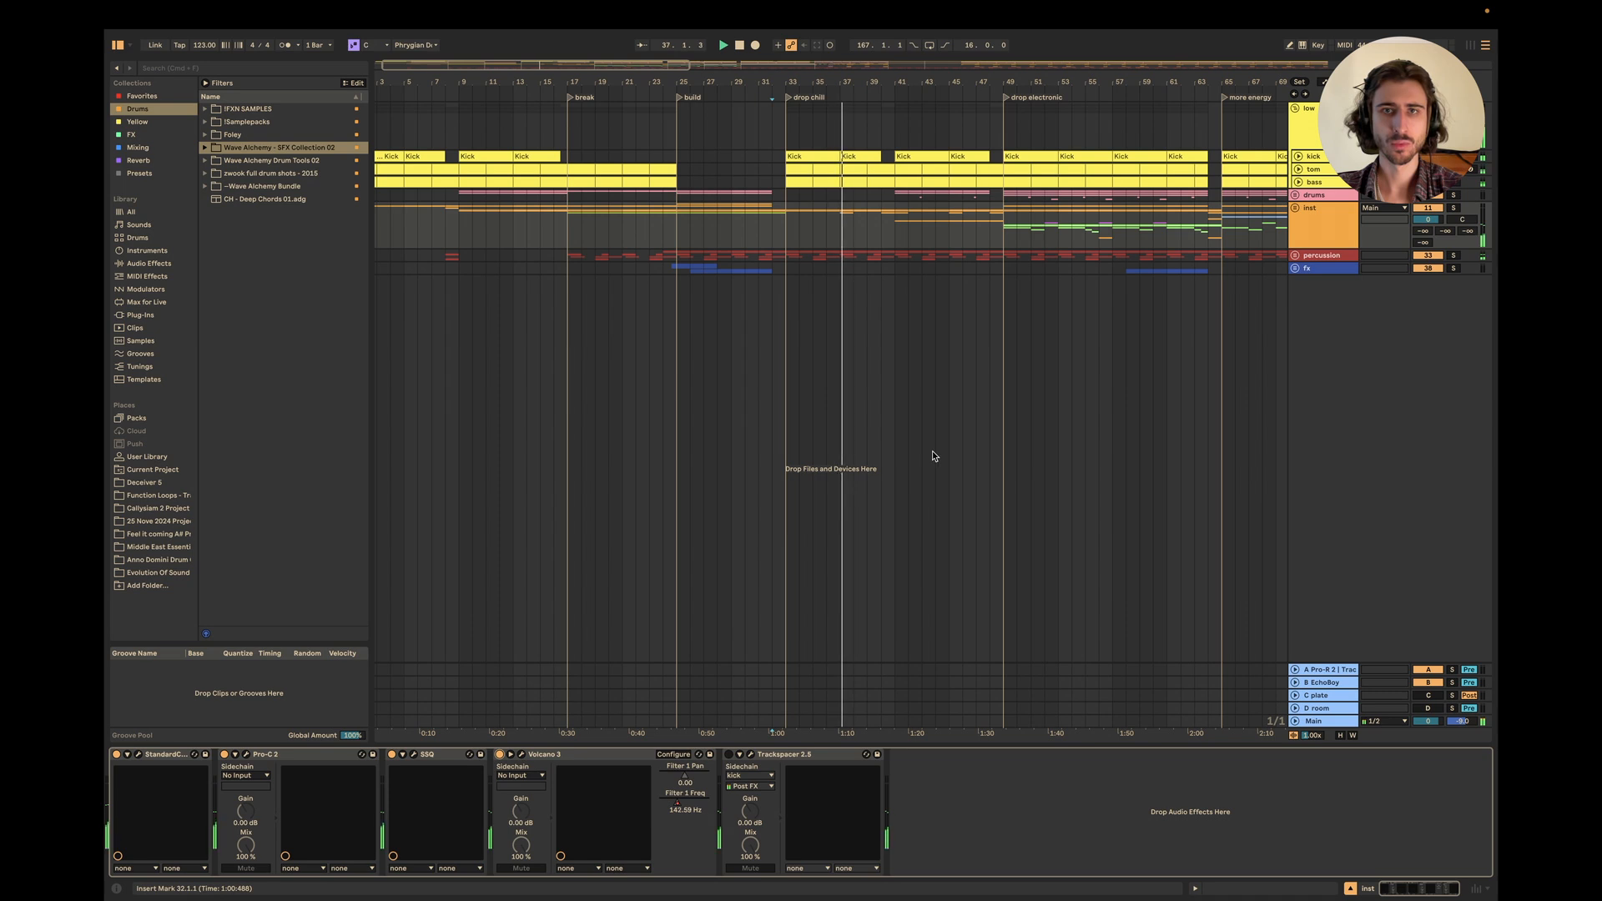
left_click(785, 233)
key("space")
key("space")
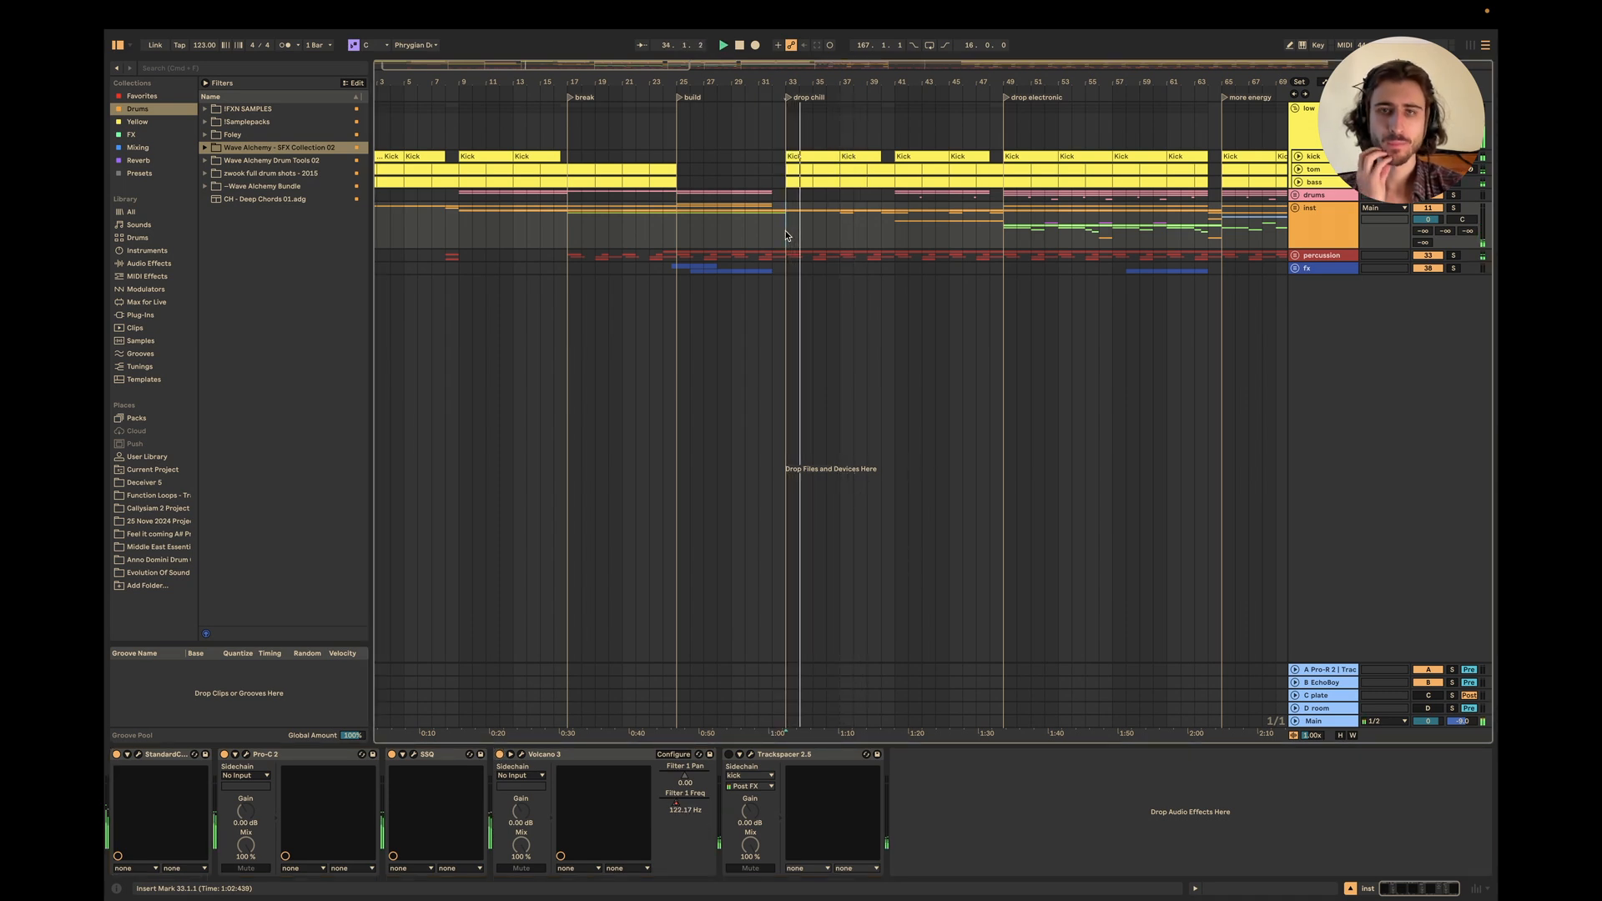
scroll(908, 244, "up", 3)
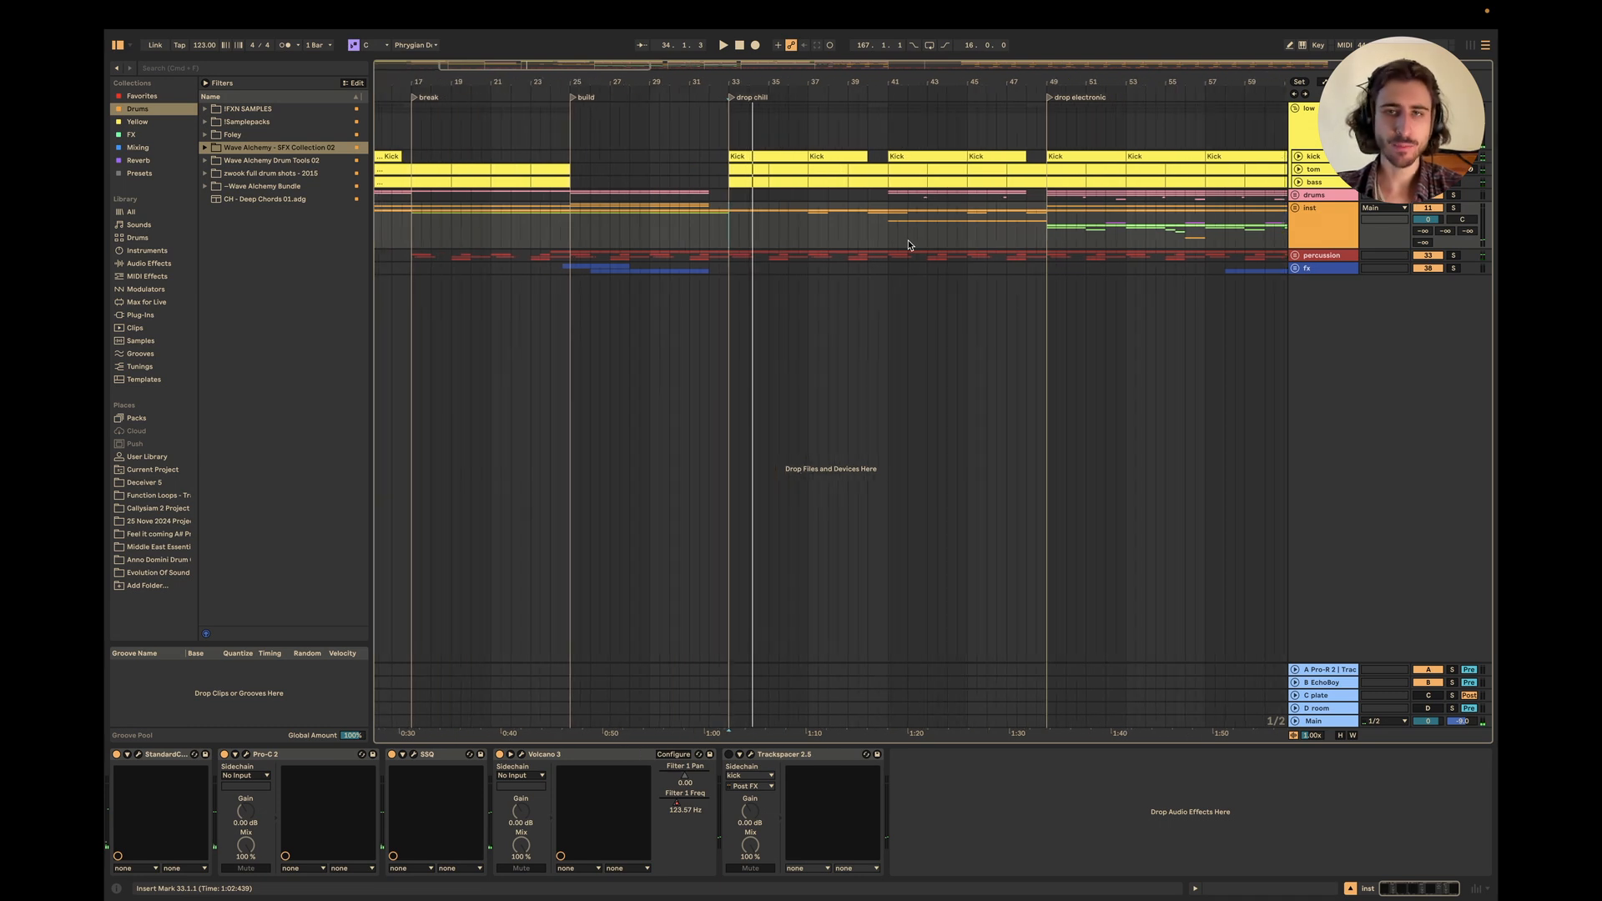
scroll(909, 245, "up", 1)
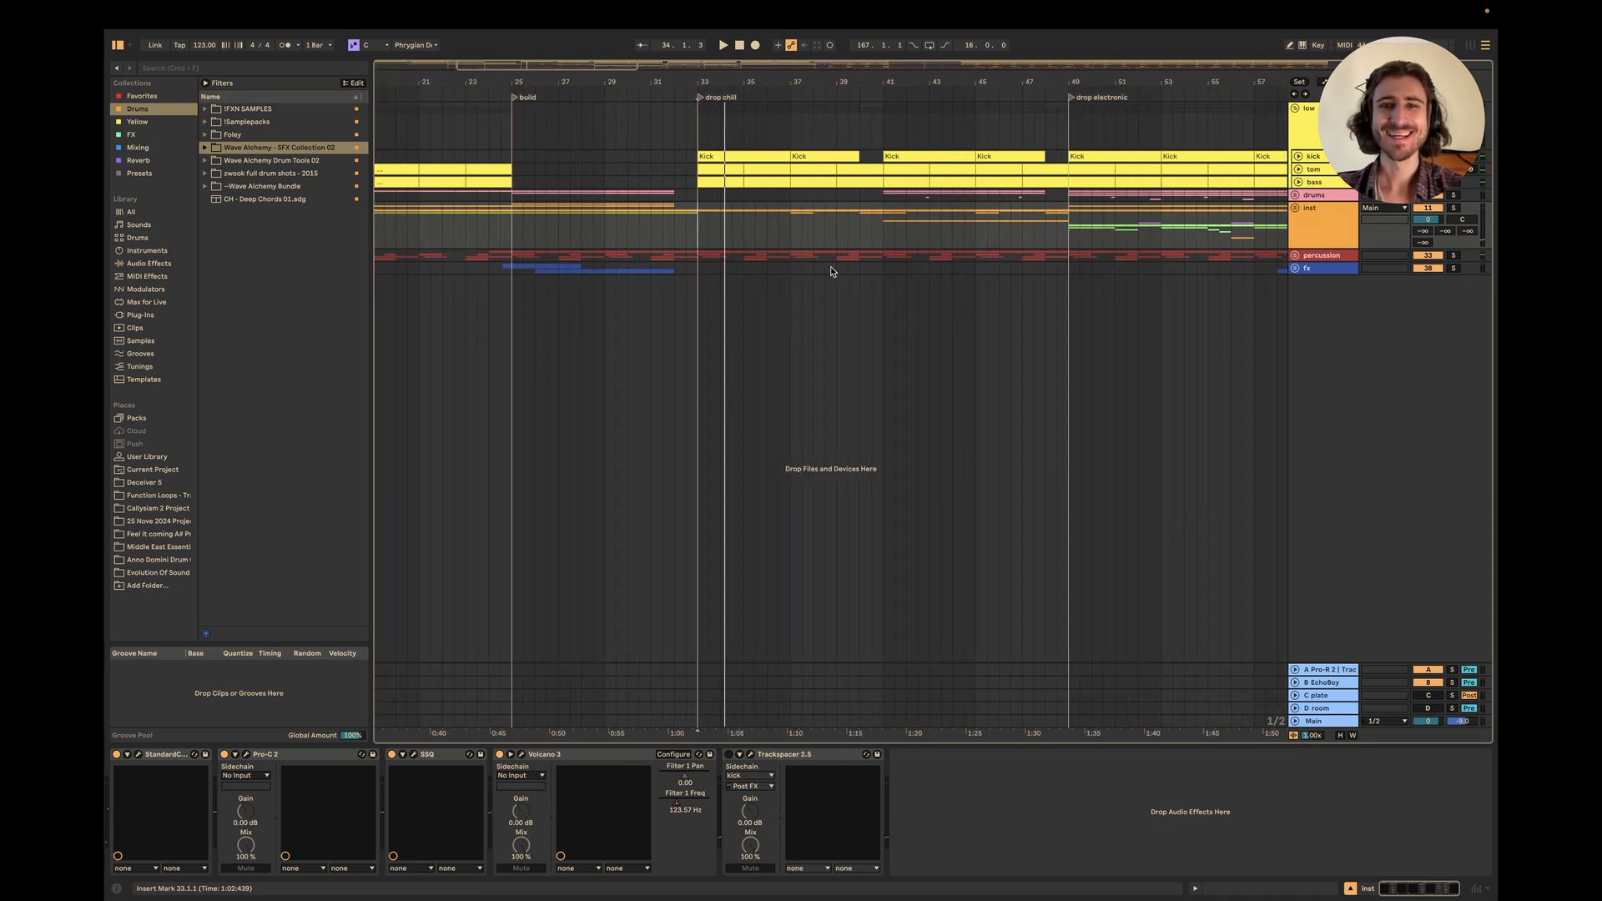
key("space")
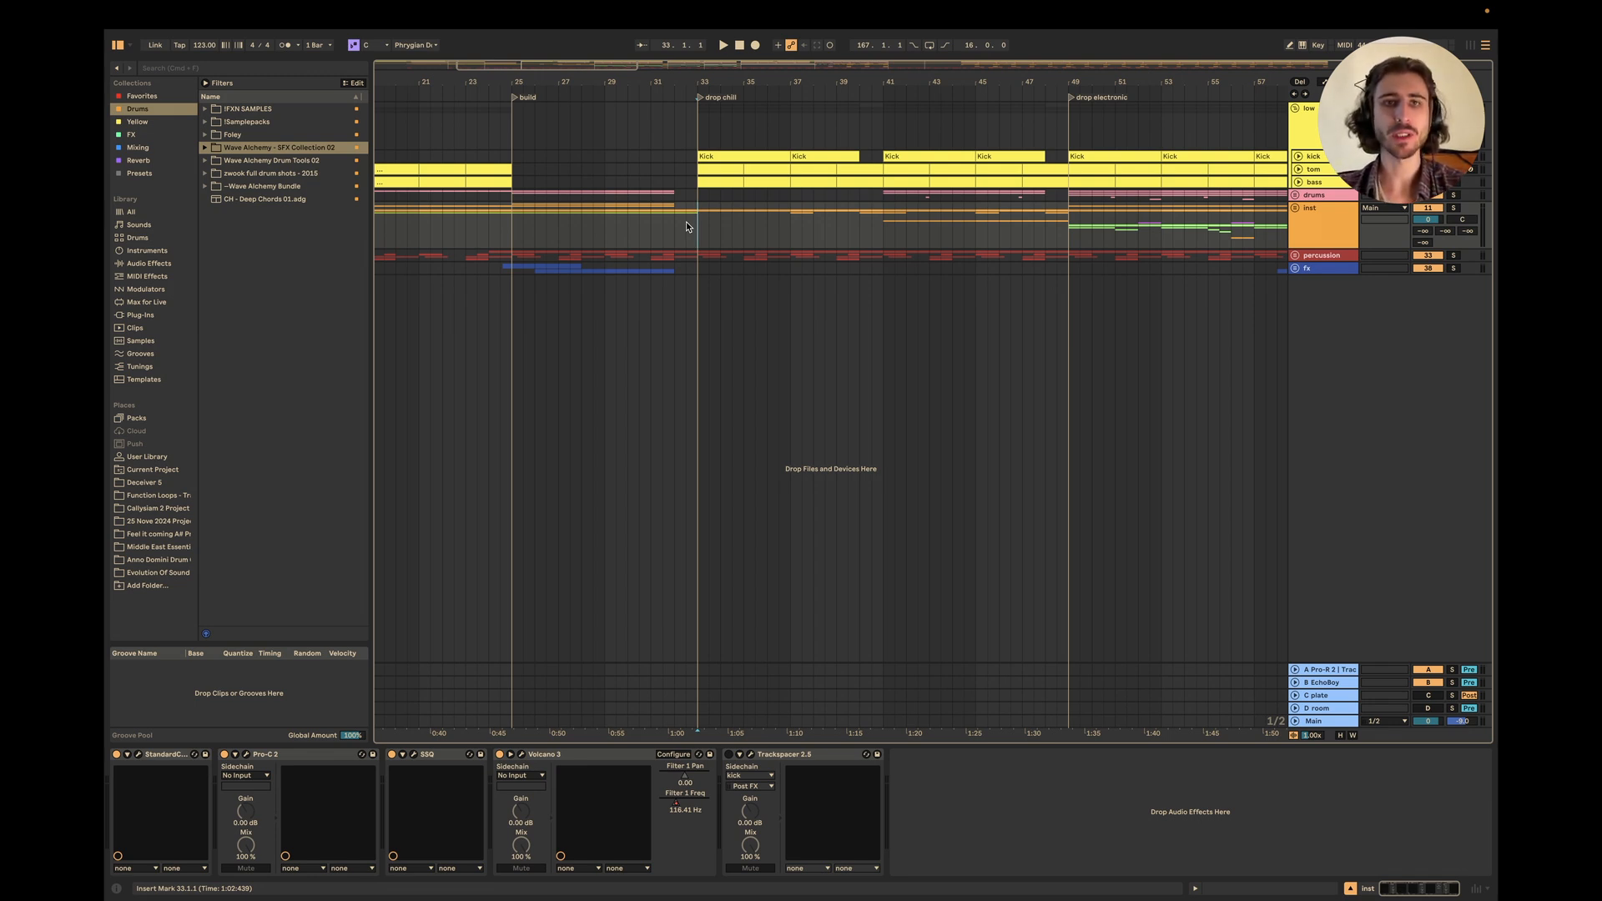
Switch to the slide presentation, show the First drop structure (chill) slide and point out its kick bass and simplified main theme.
key("super+Tab")
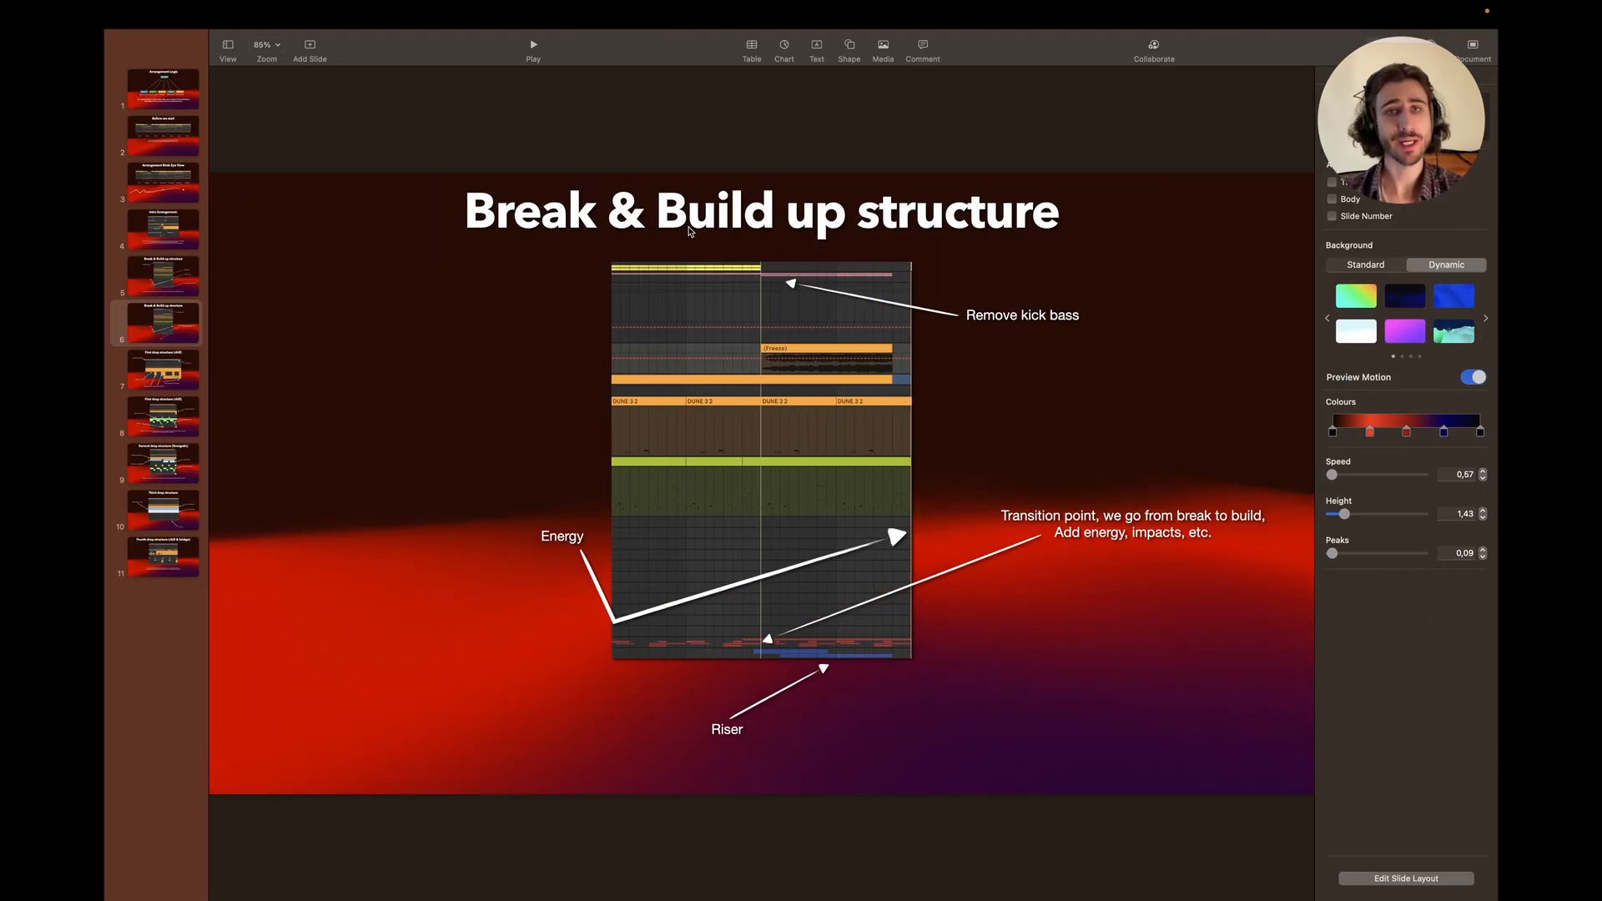
key("Down")
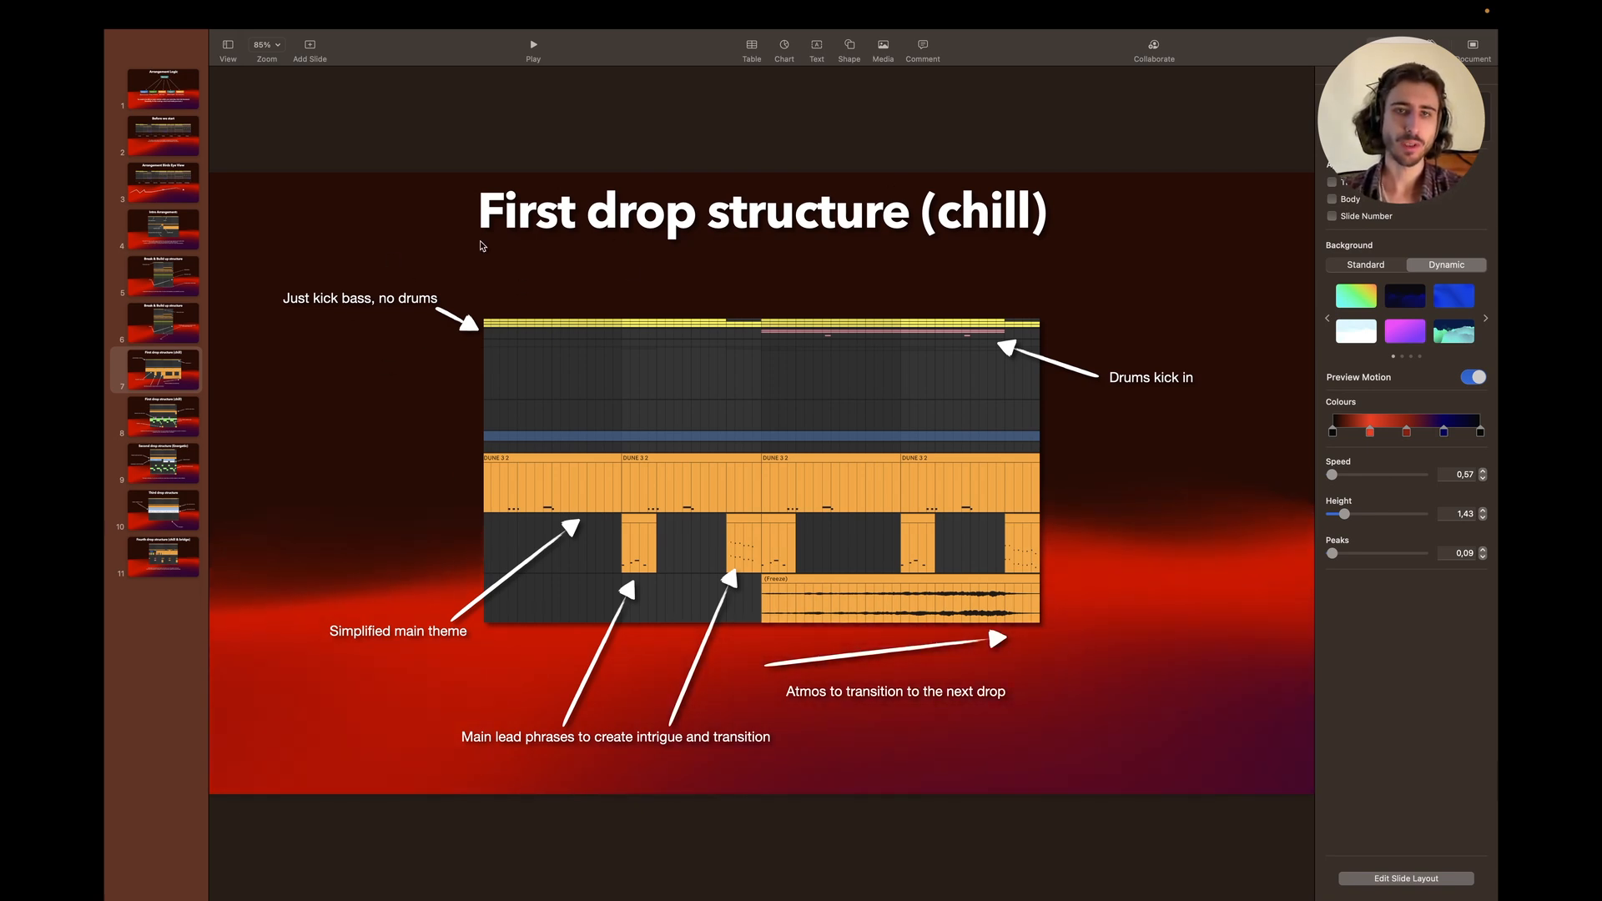
left_click_drag(289, 251, 760, 395)
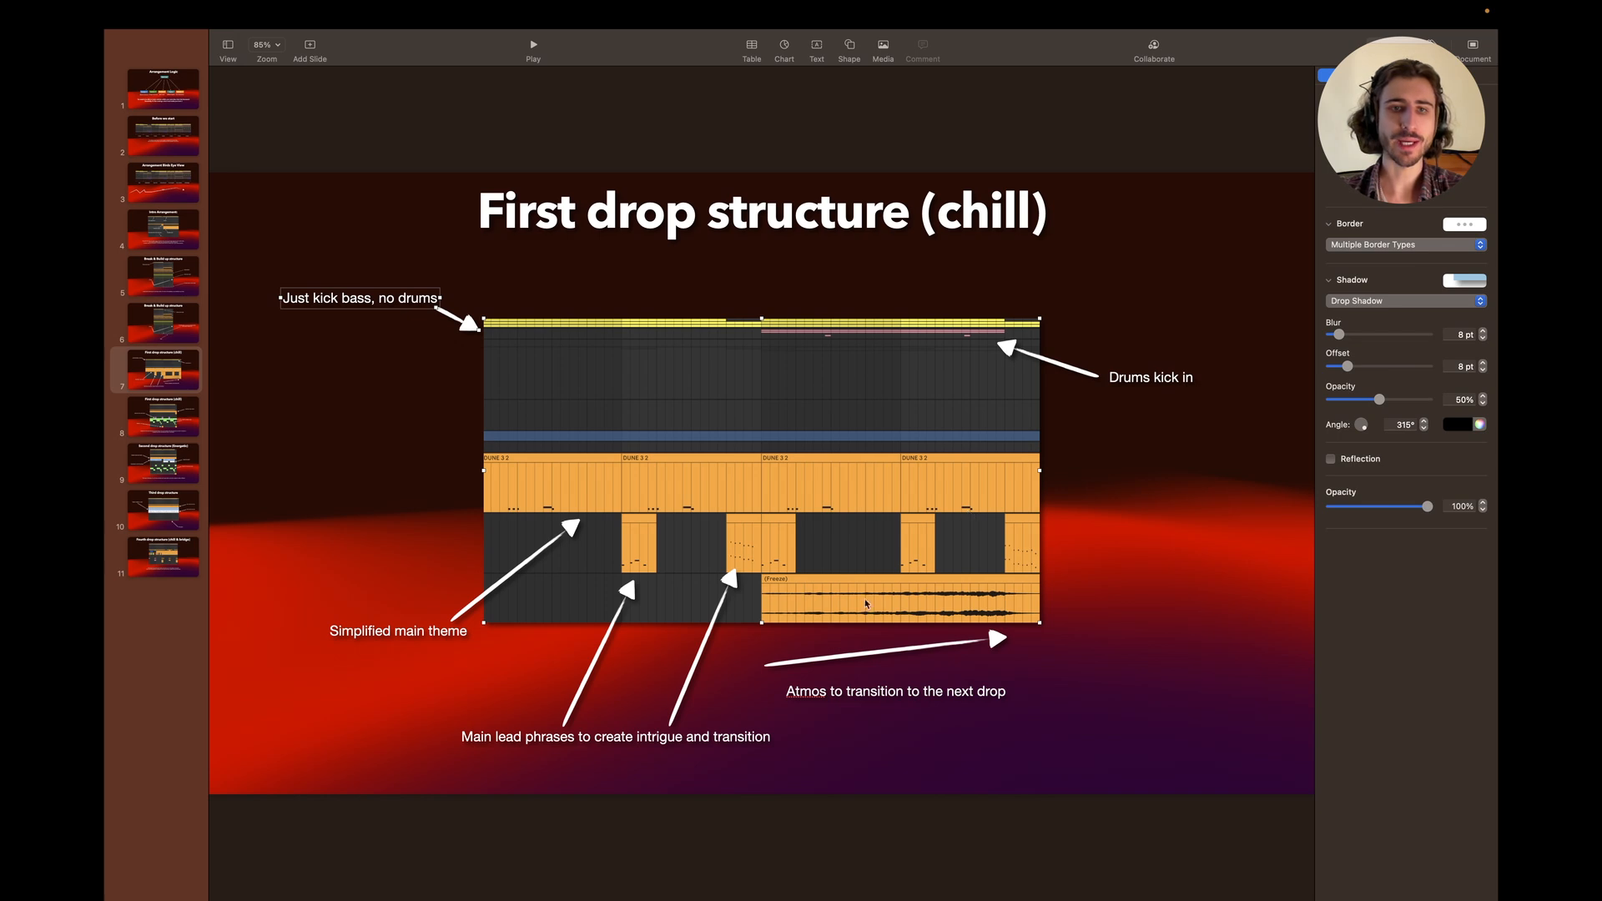
left_click(373, 570)
left_click_drag(373, 567, 591, 593)
left_click_drag(579, 519, 538, 509)
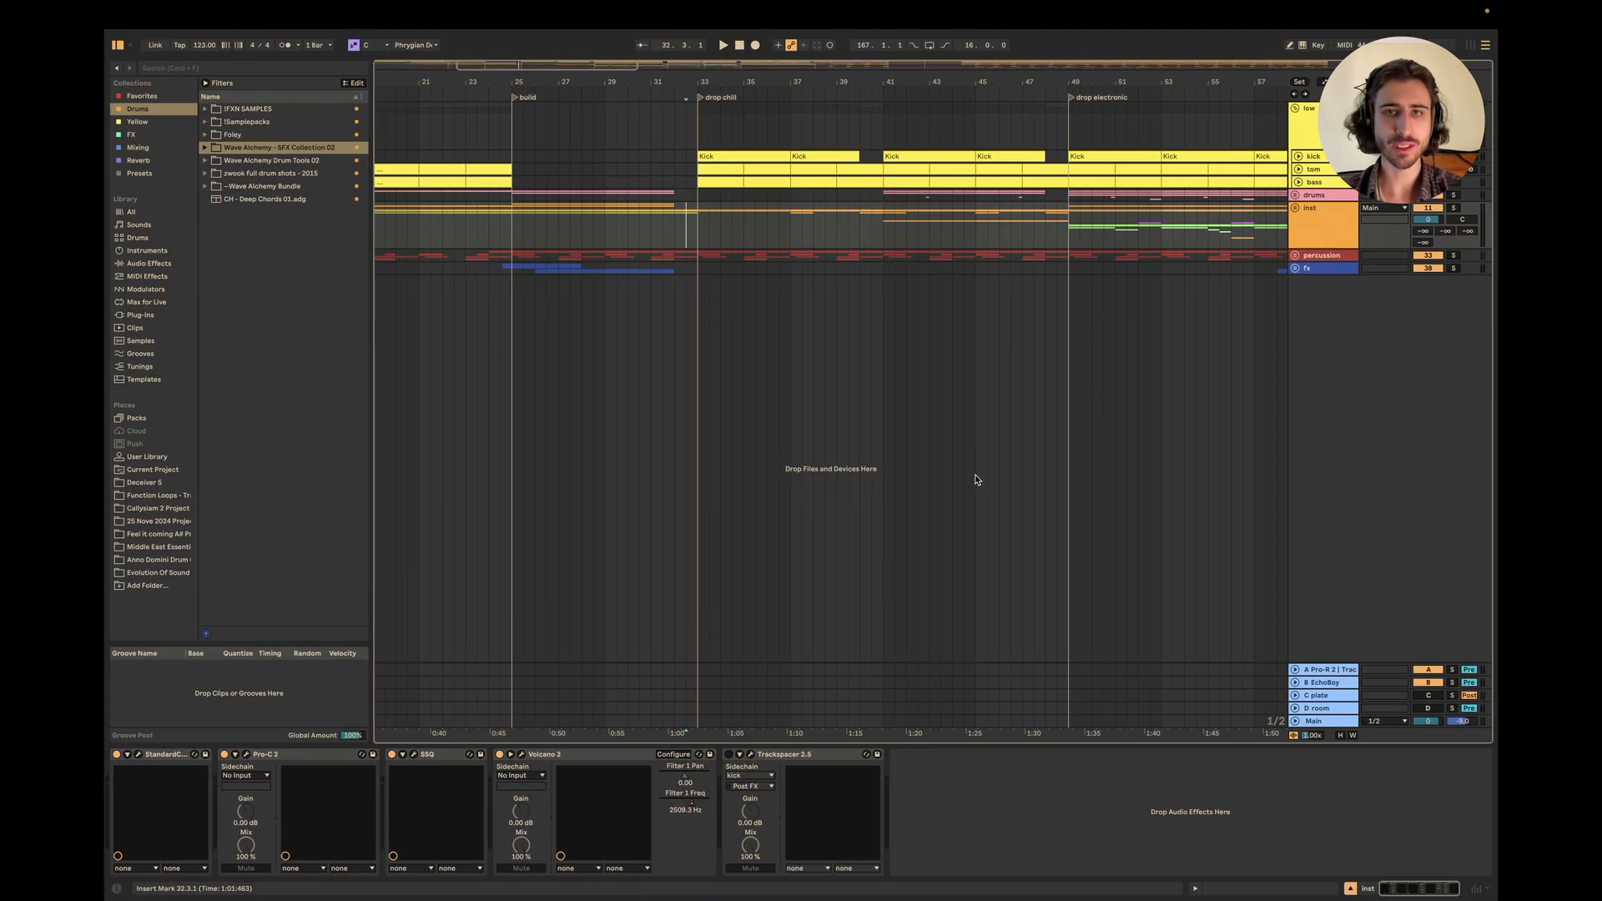
Unfold the inst group, enlarge its cello track and unfold the atmos track with the frozen clip.
left_click(1294, 208)
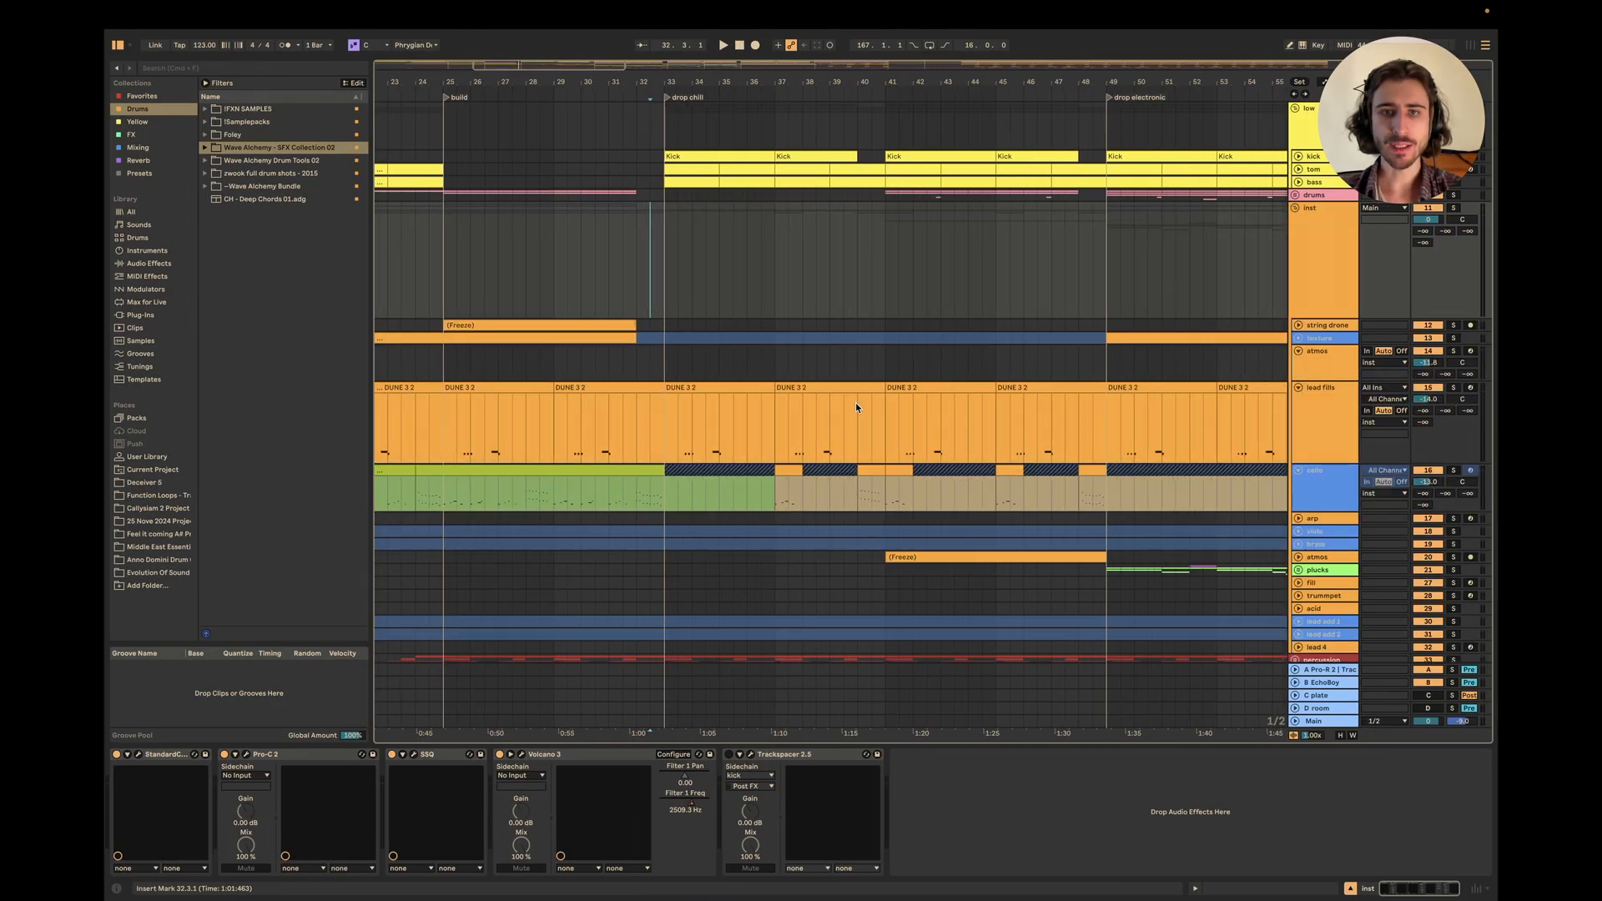
scroll(854, 402, "down", 2)
left_click(593, 392)
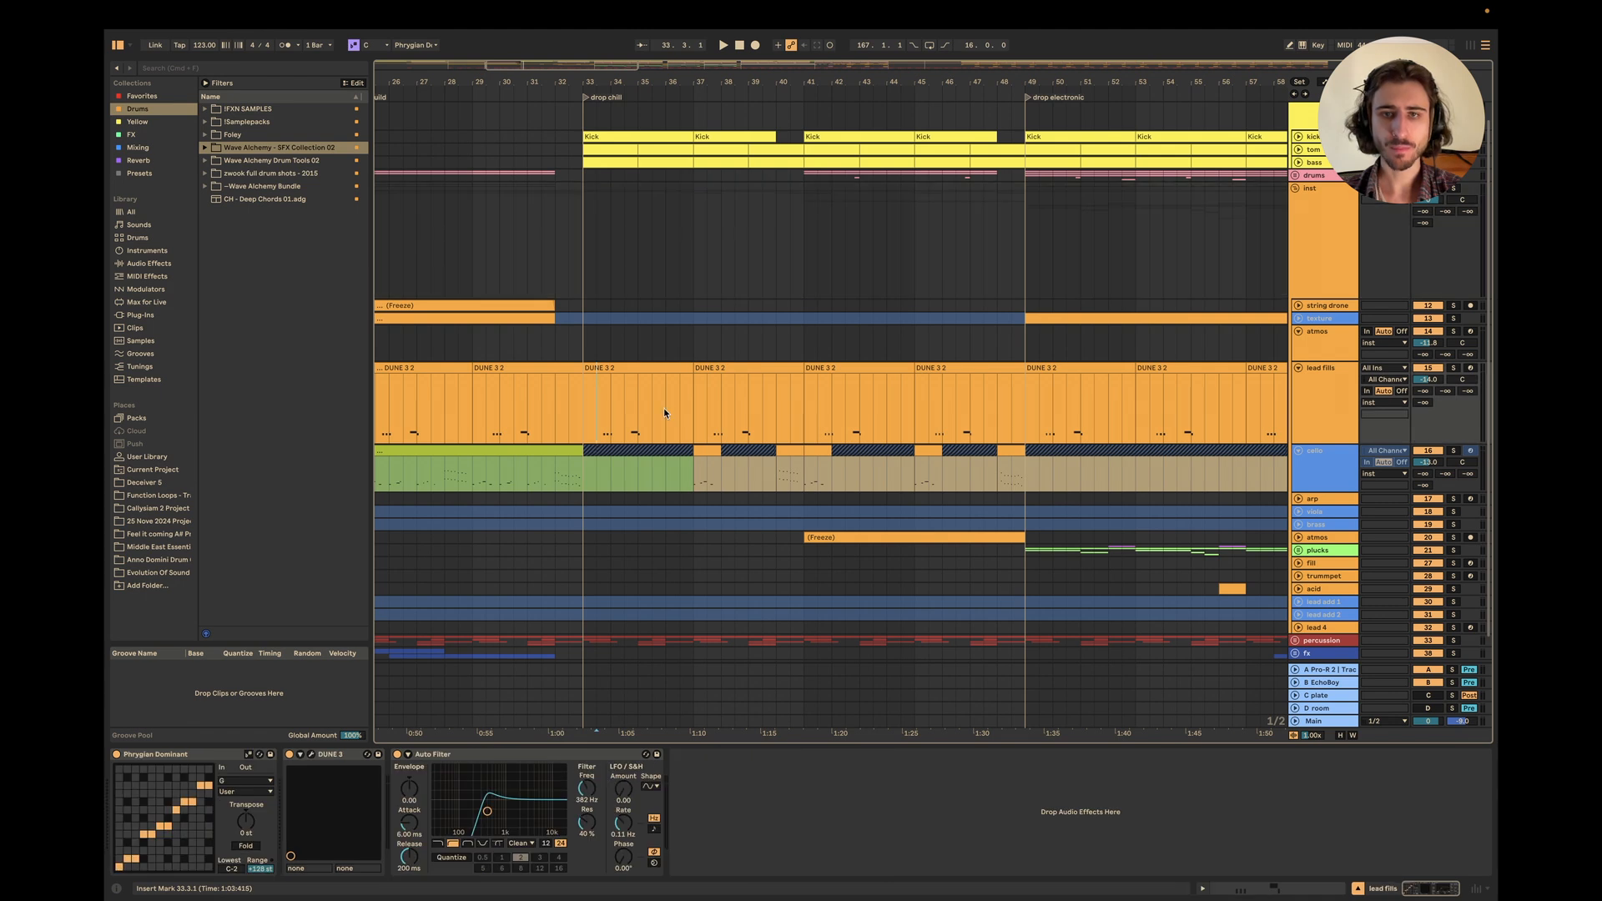
left_click(1316, 458)
key("alt+plus")
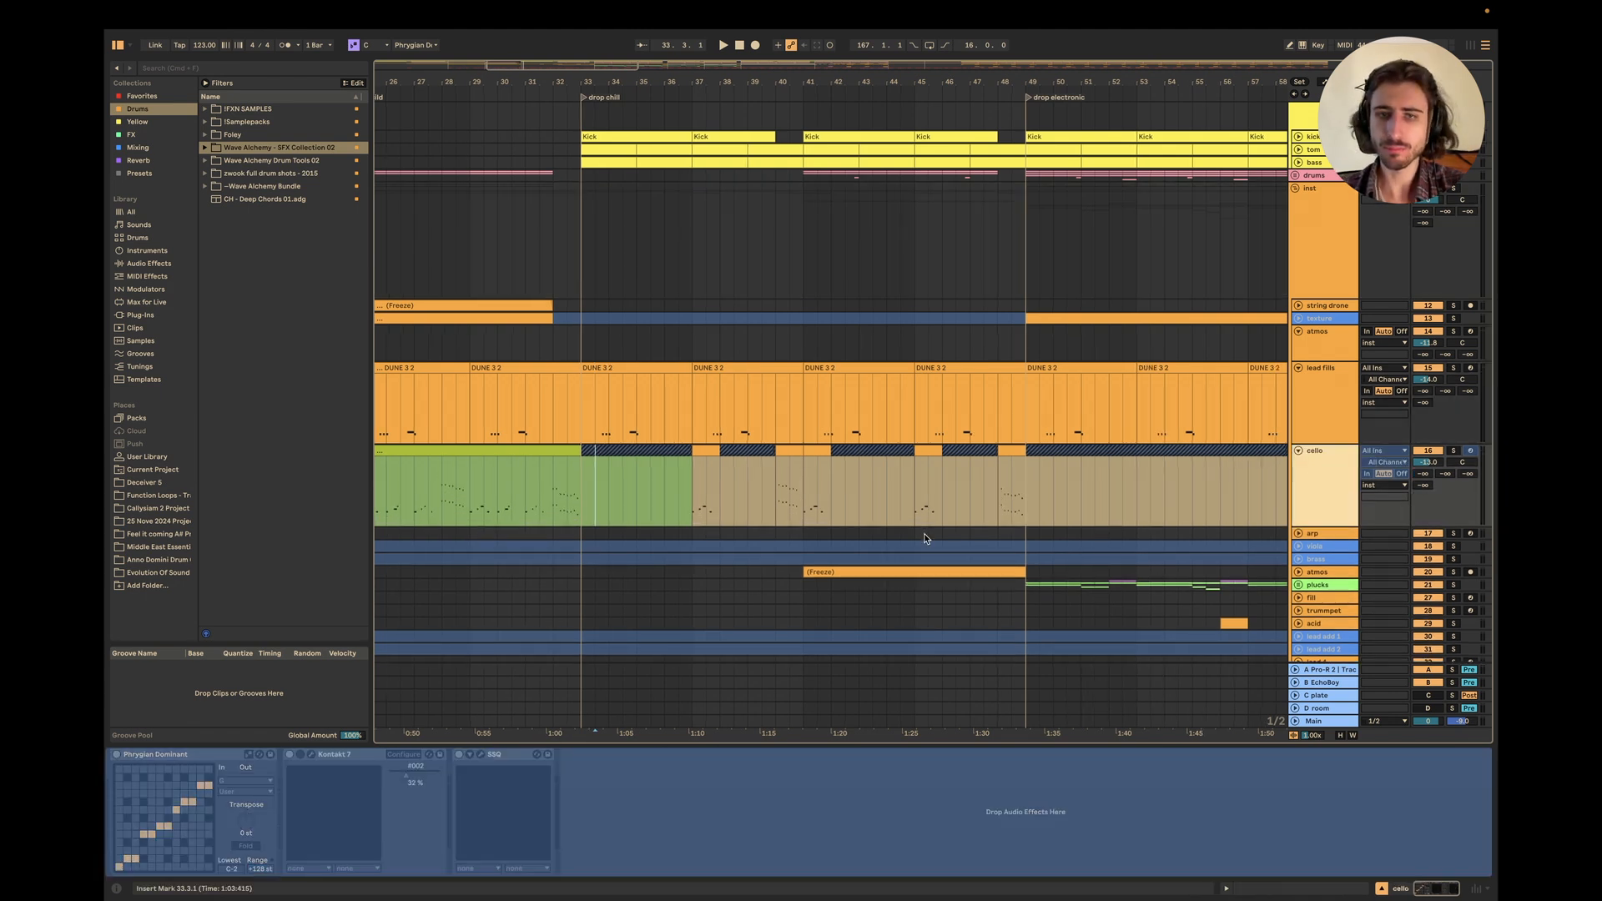
scroll(924, 533, "down", 3)
left_click(1299, 511)
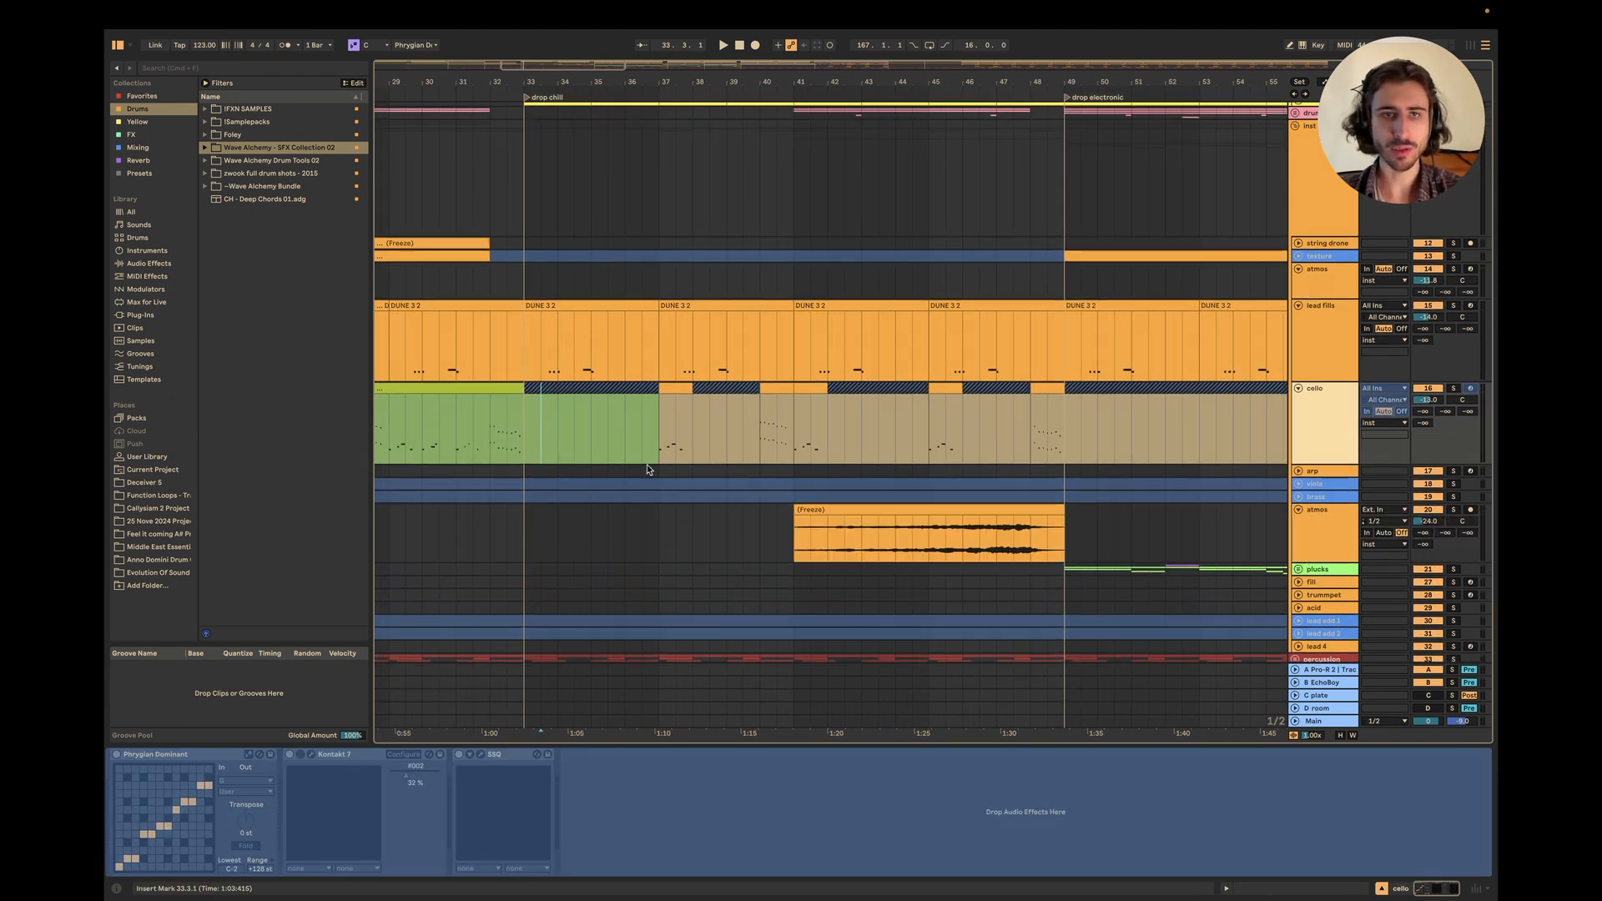
Play the drop from 32.3.1 and select the cello track's range from 36.3.1 to 41.3.1.
left_click(507, 342)
key("space")
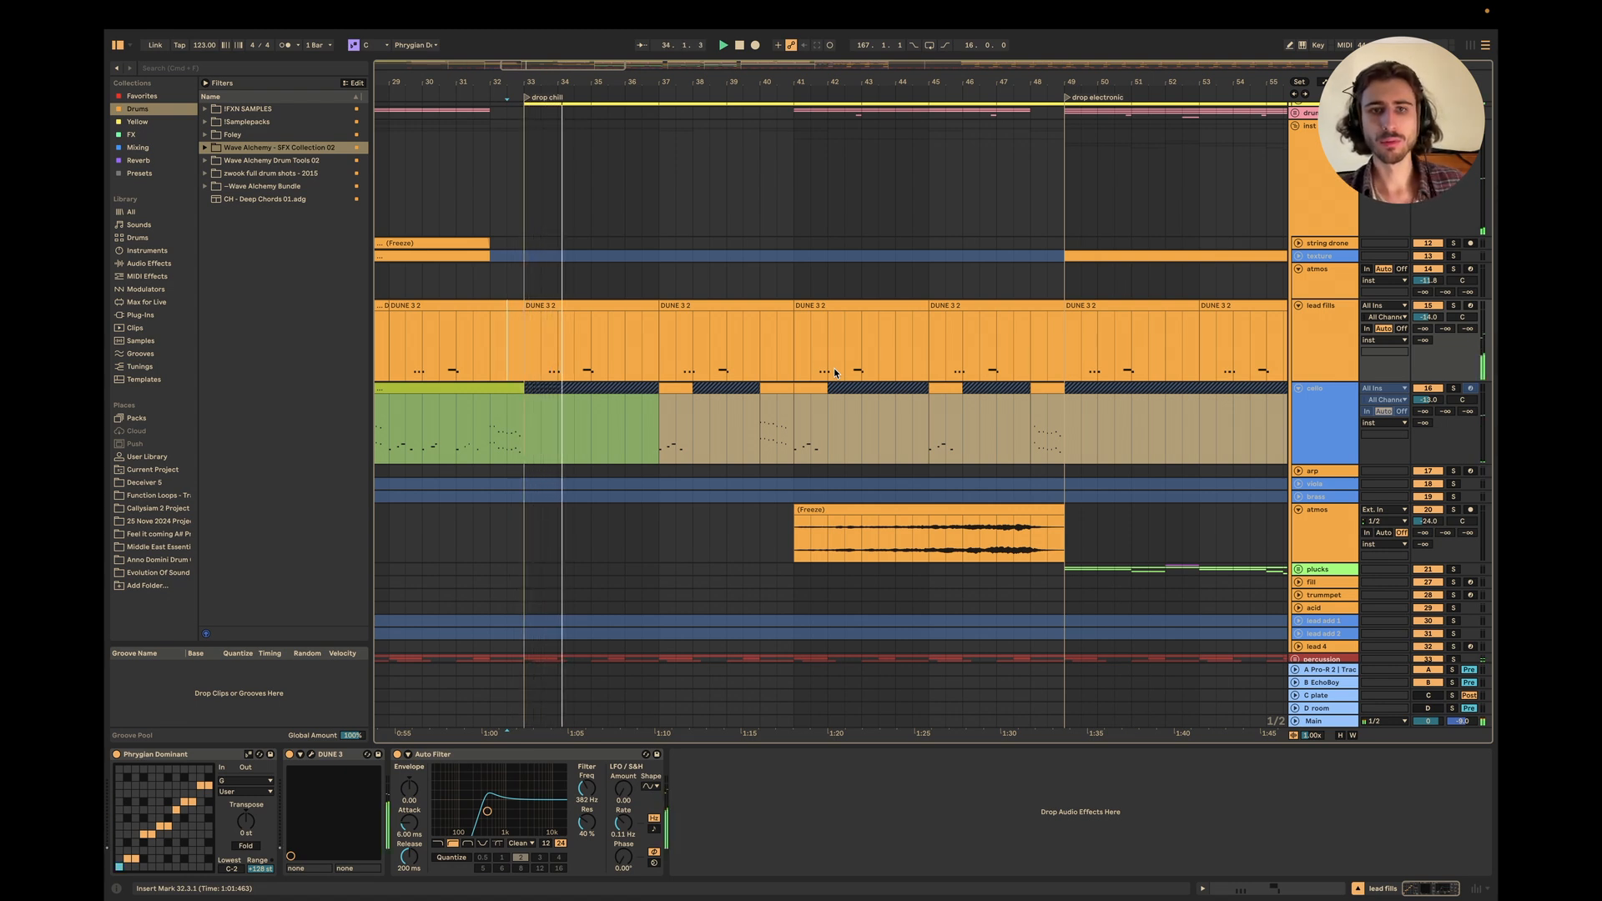
left_click_drag(639, 444, 808, 395)
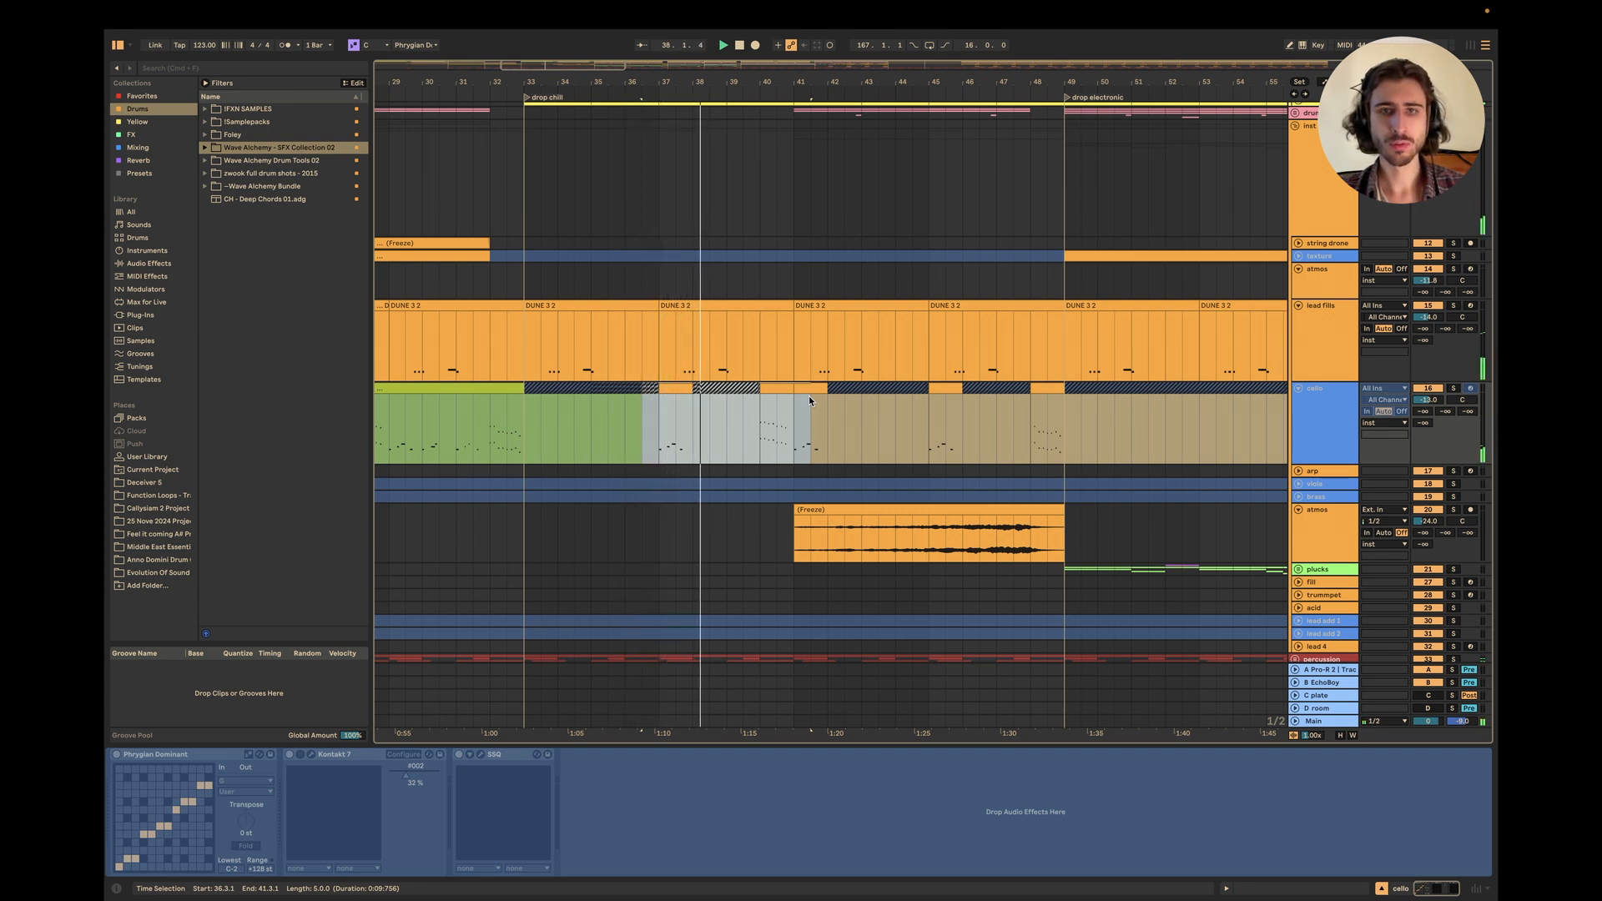
Show the inst group's Volcano 3 Filter 1 Freq automation and delete its breakpoints at bars 41 and 45.
scroll(808, 396, "up", 2)
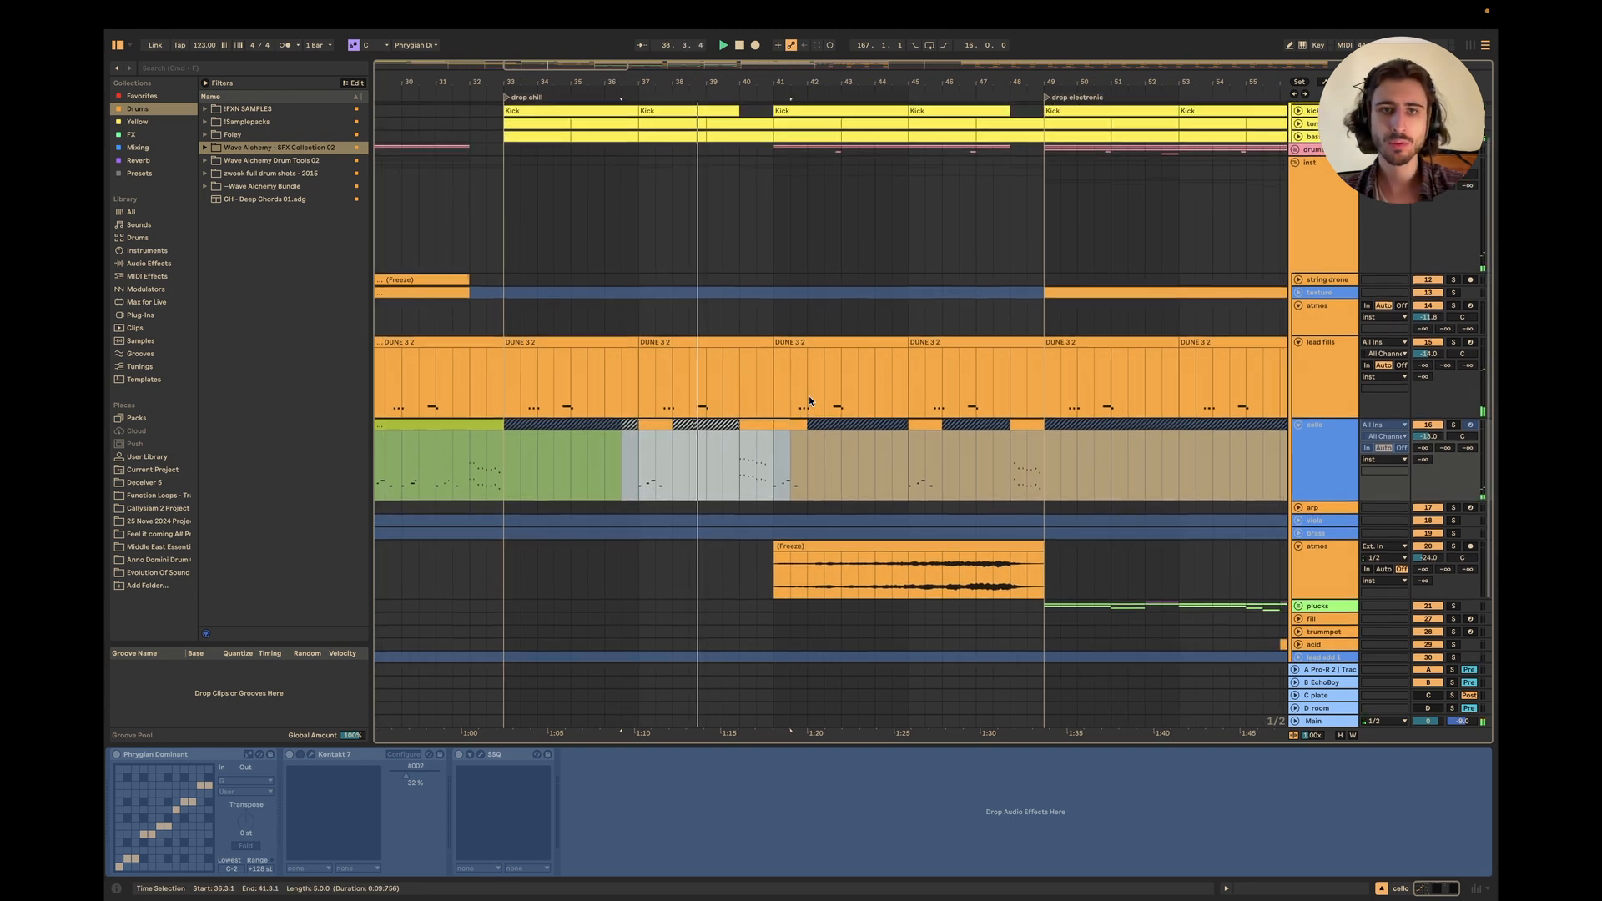
left_click(1288, 245)
right_click(682, 801)
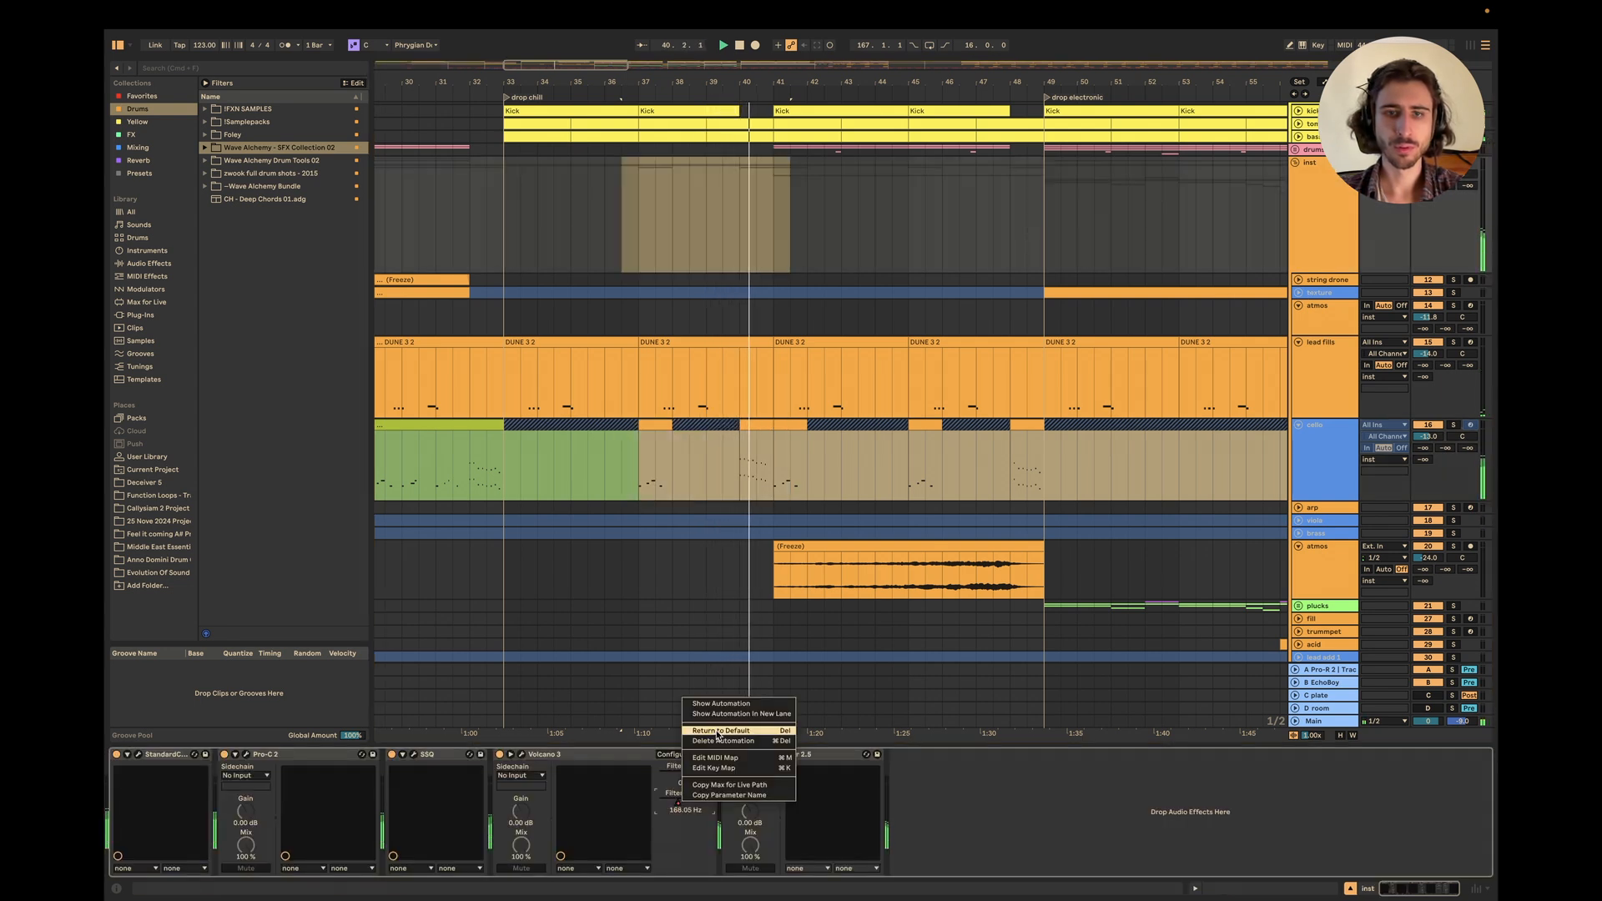
left_click(721, 703)
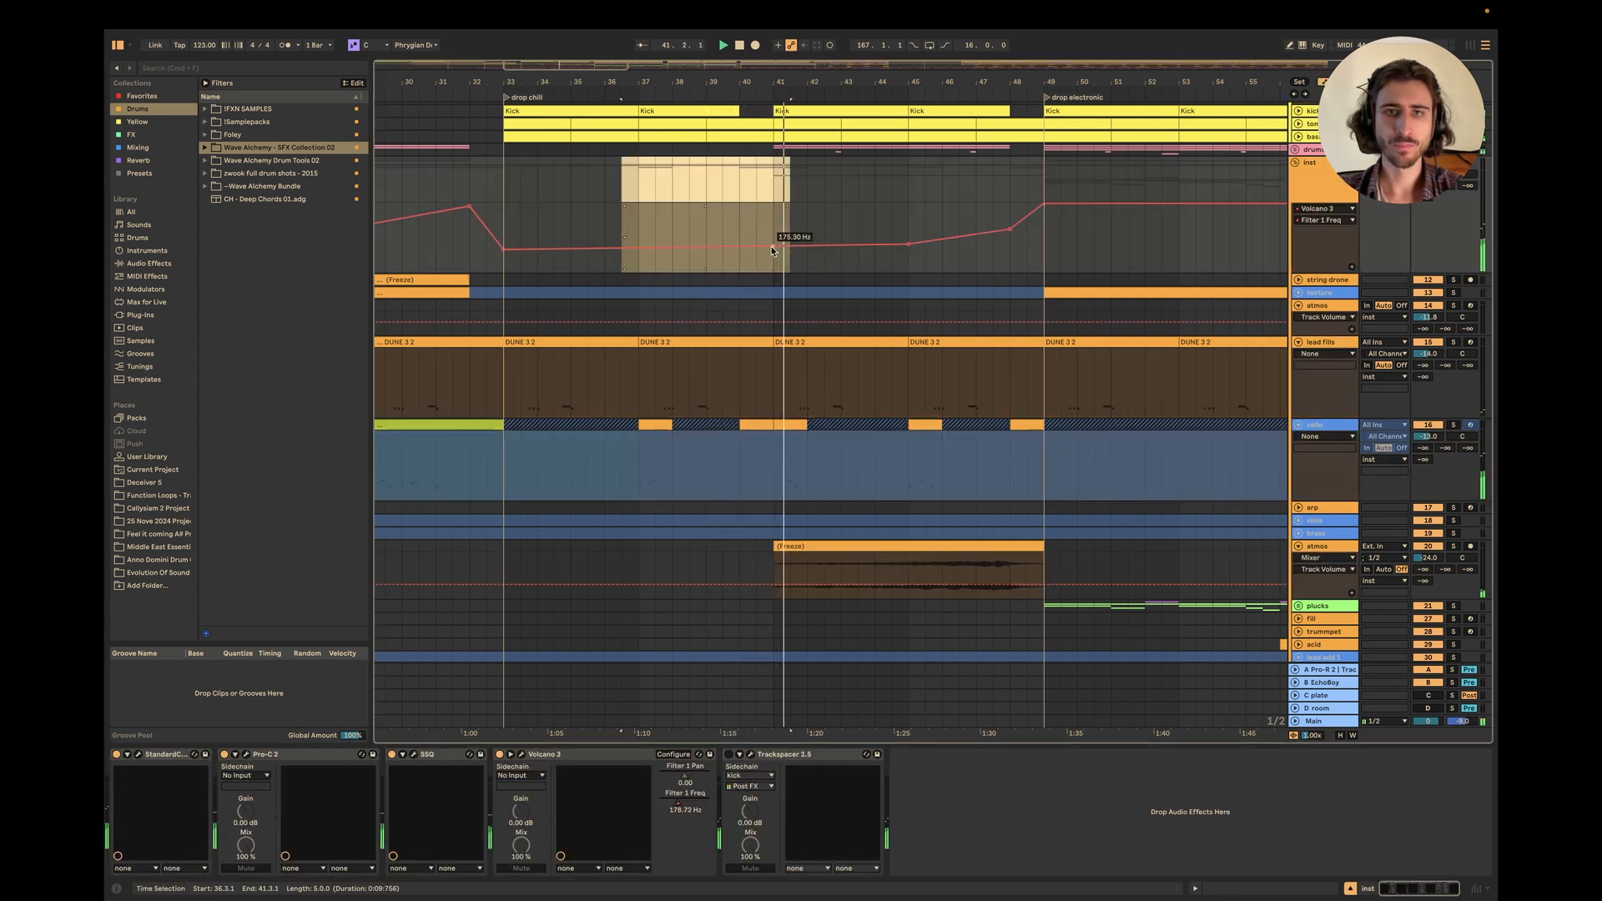
left_click(908, 245)
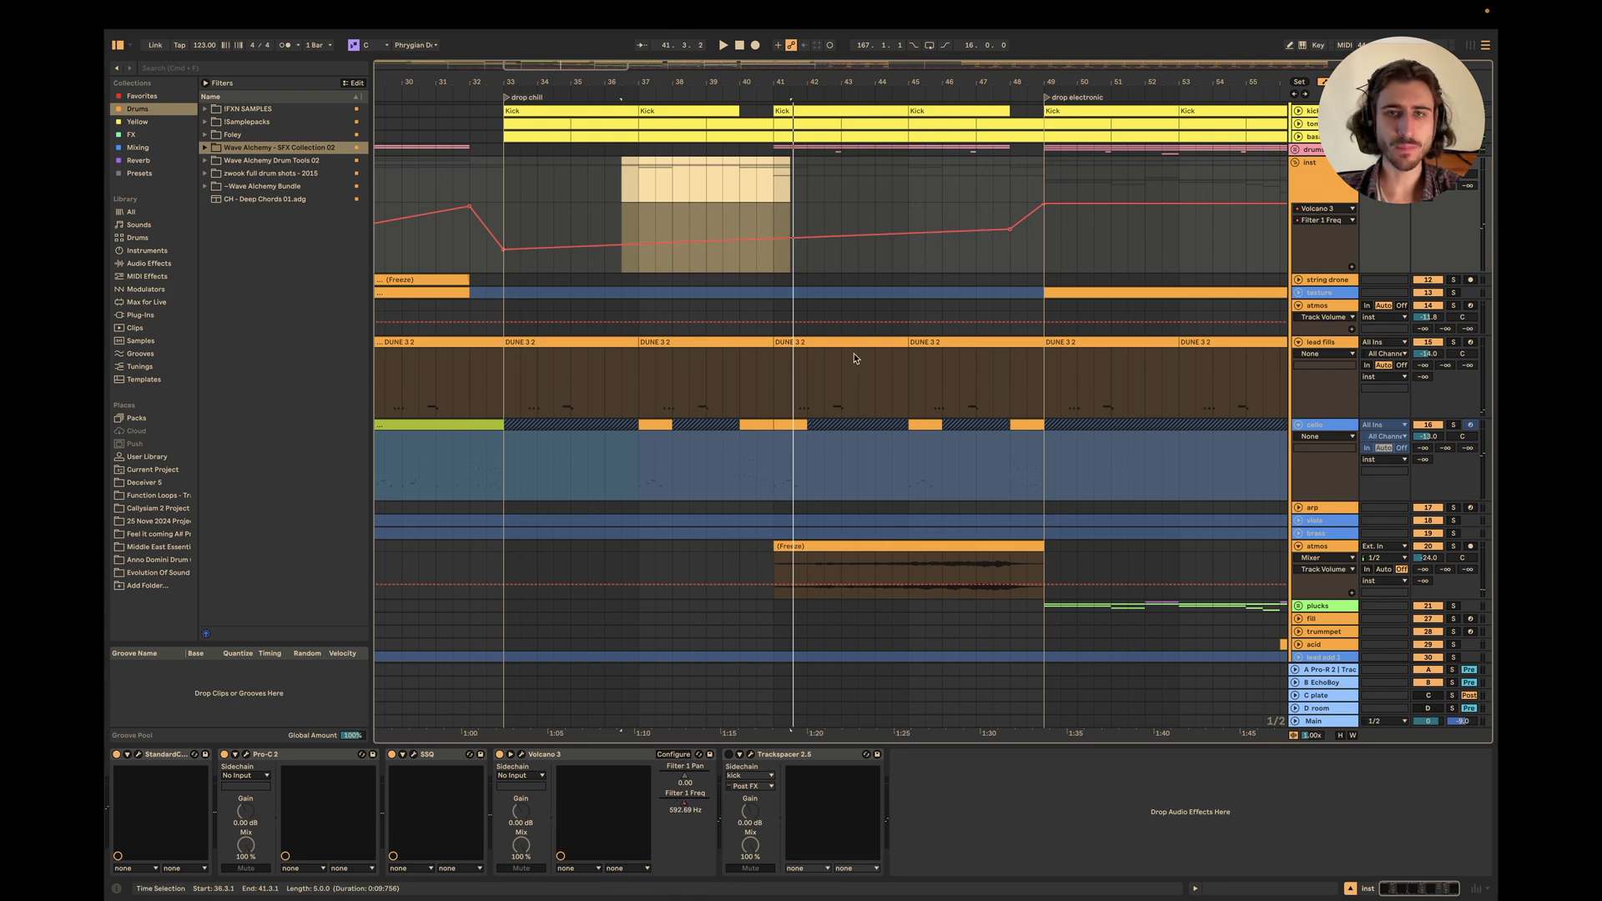
left_click(690, 217)
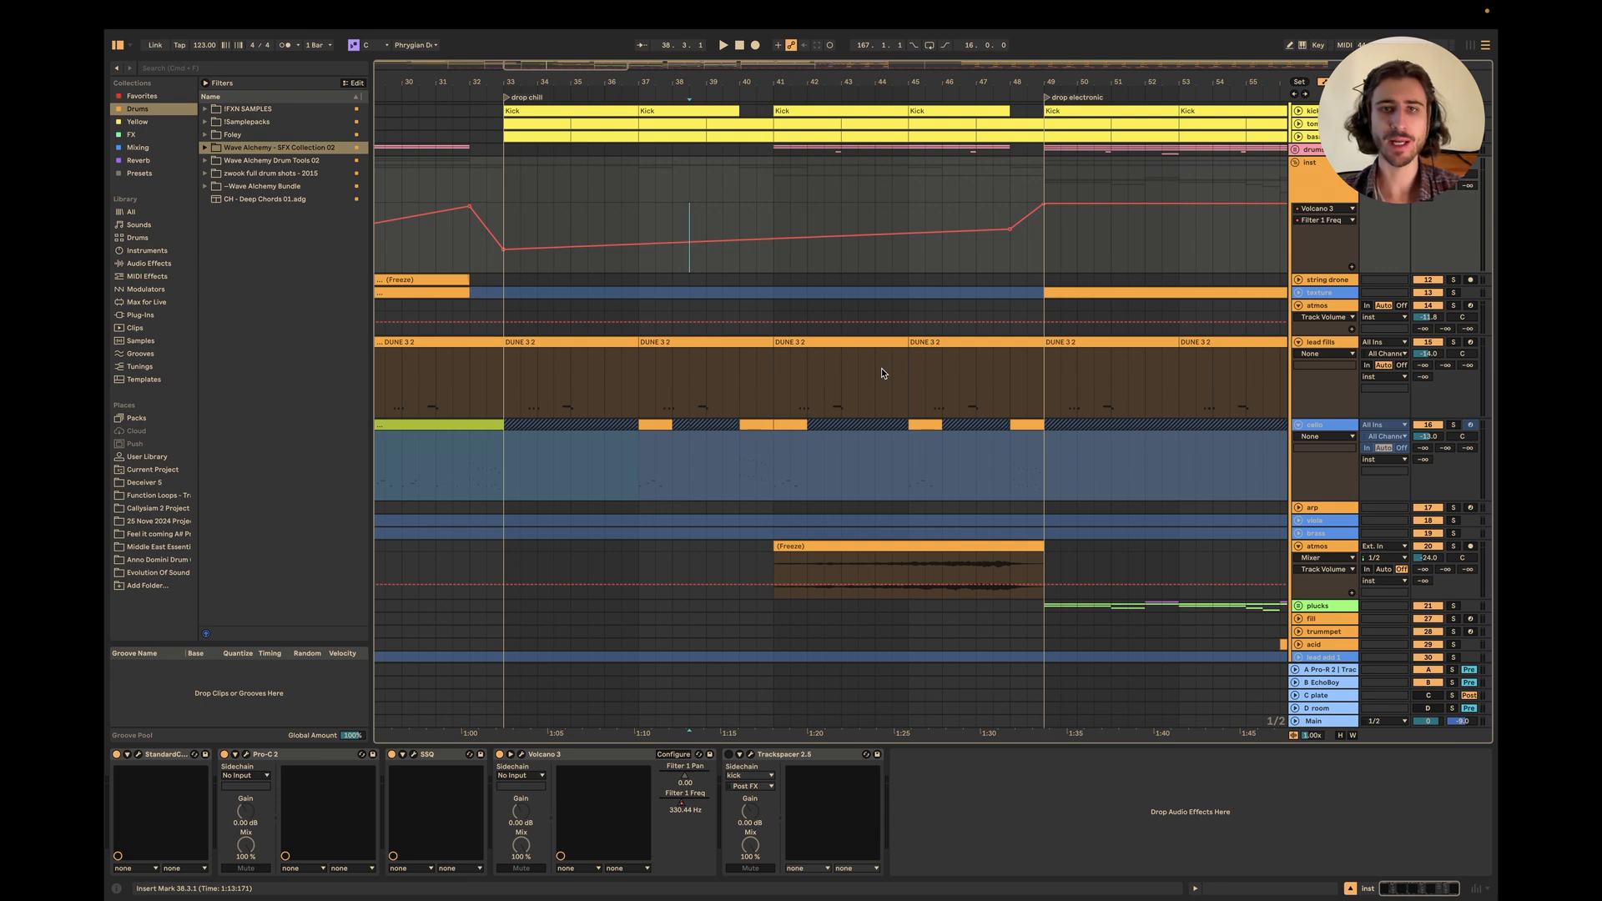
Hide the automation lanes and play the drop chill section from 39.1.1 on the cello track.
scroll(881, 368, "down", 1)
scroll(881, 368, "left", 1)
left_click(741, 443)
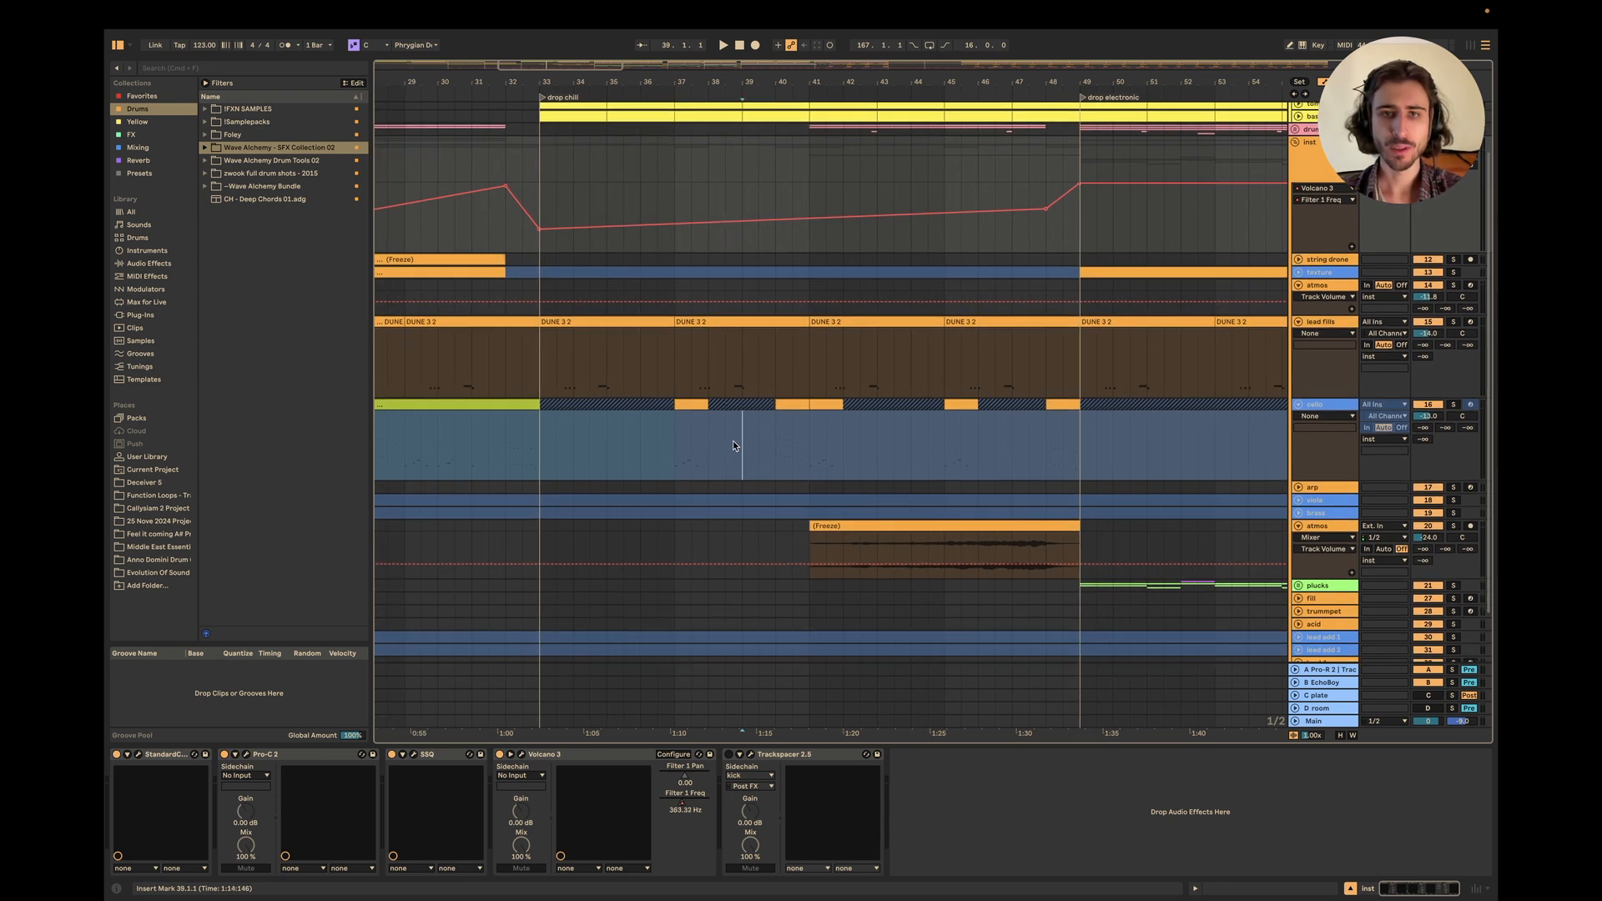
scroll(1051, 250, "up", 1)
scroll(1051, 251, "right", 1)
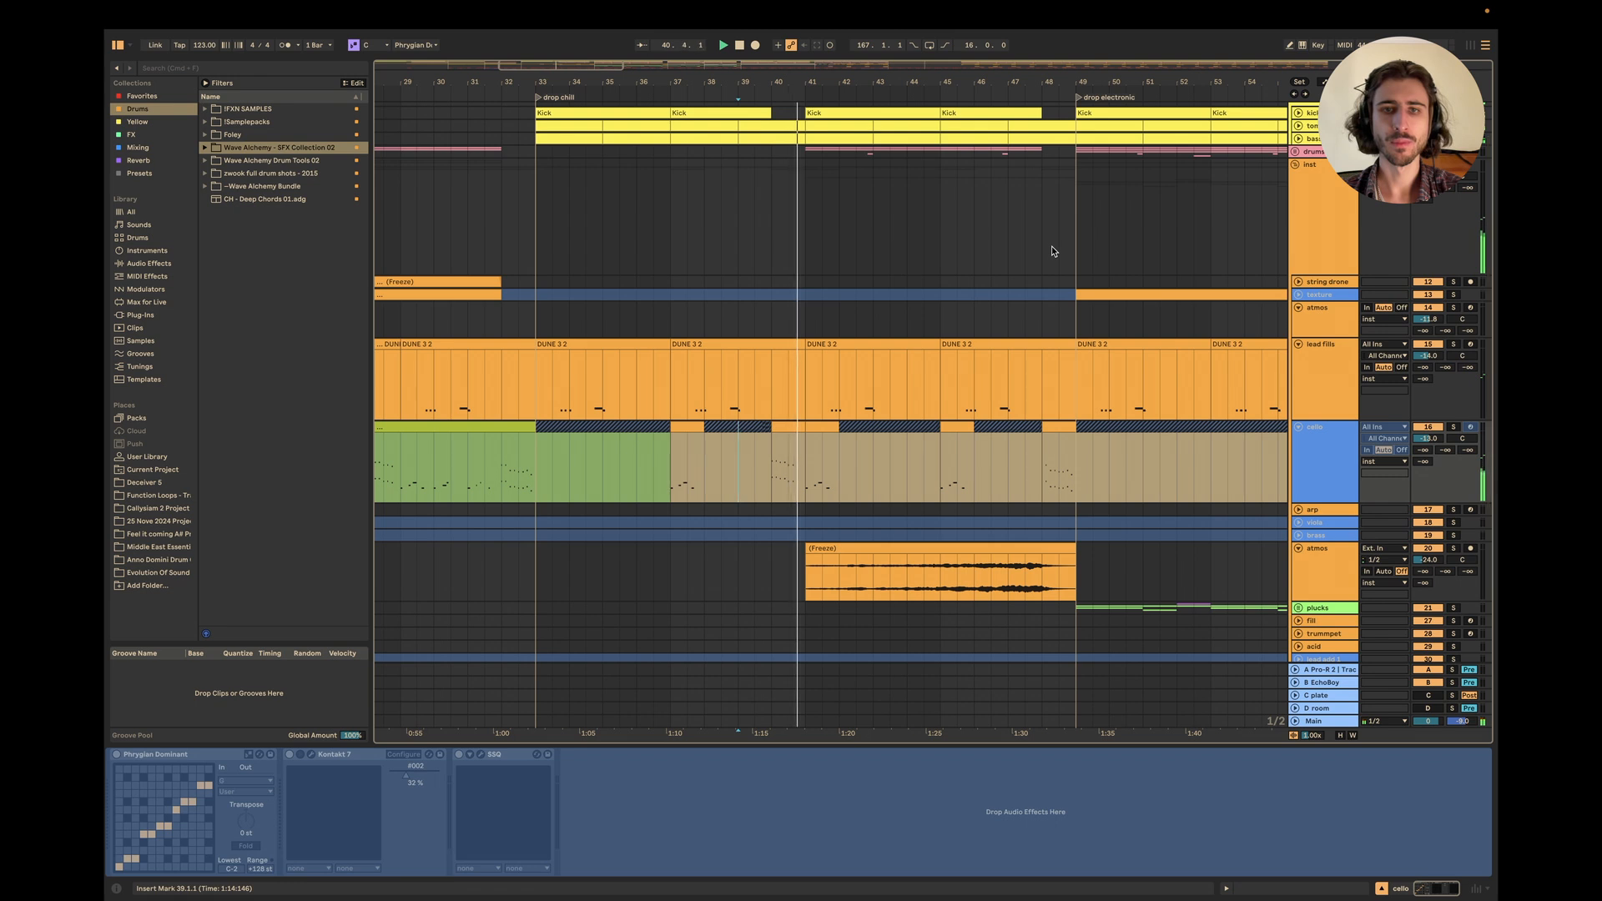
scroll(1052, 254, "down", 1)
scroll(1052, 254, "right", 1)
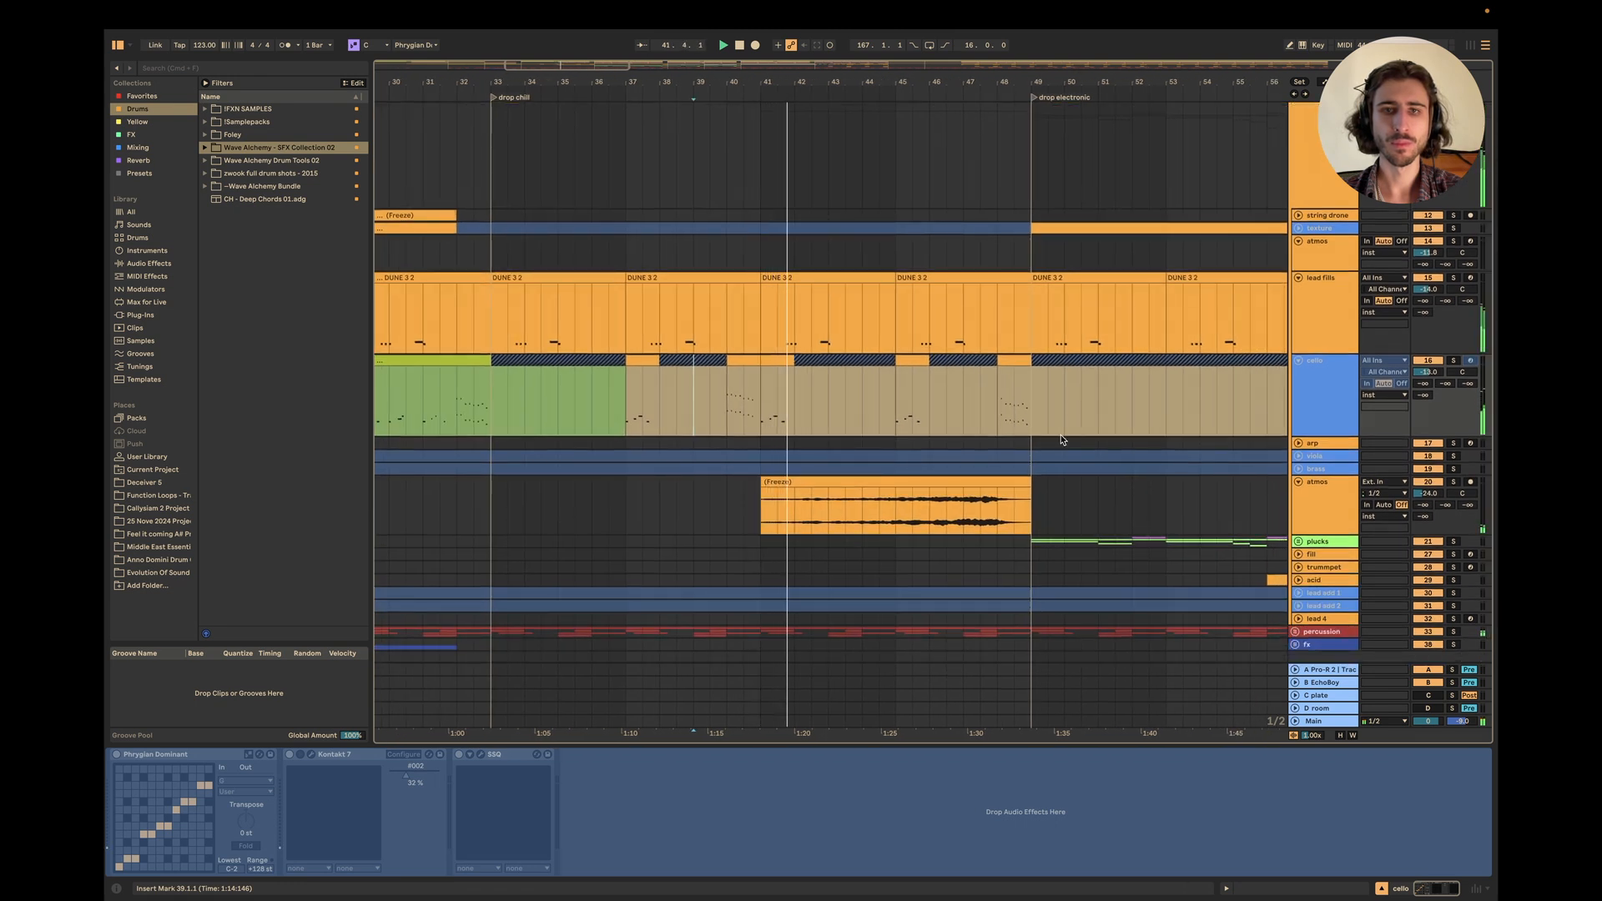
Show the upper atmos track's DUNE 3 and EQ Eight devices during playback, and close the device view.
scroll(1063, 455, "up", 1)
scroll(1063, 455, "right", 1)
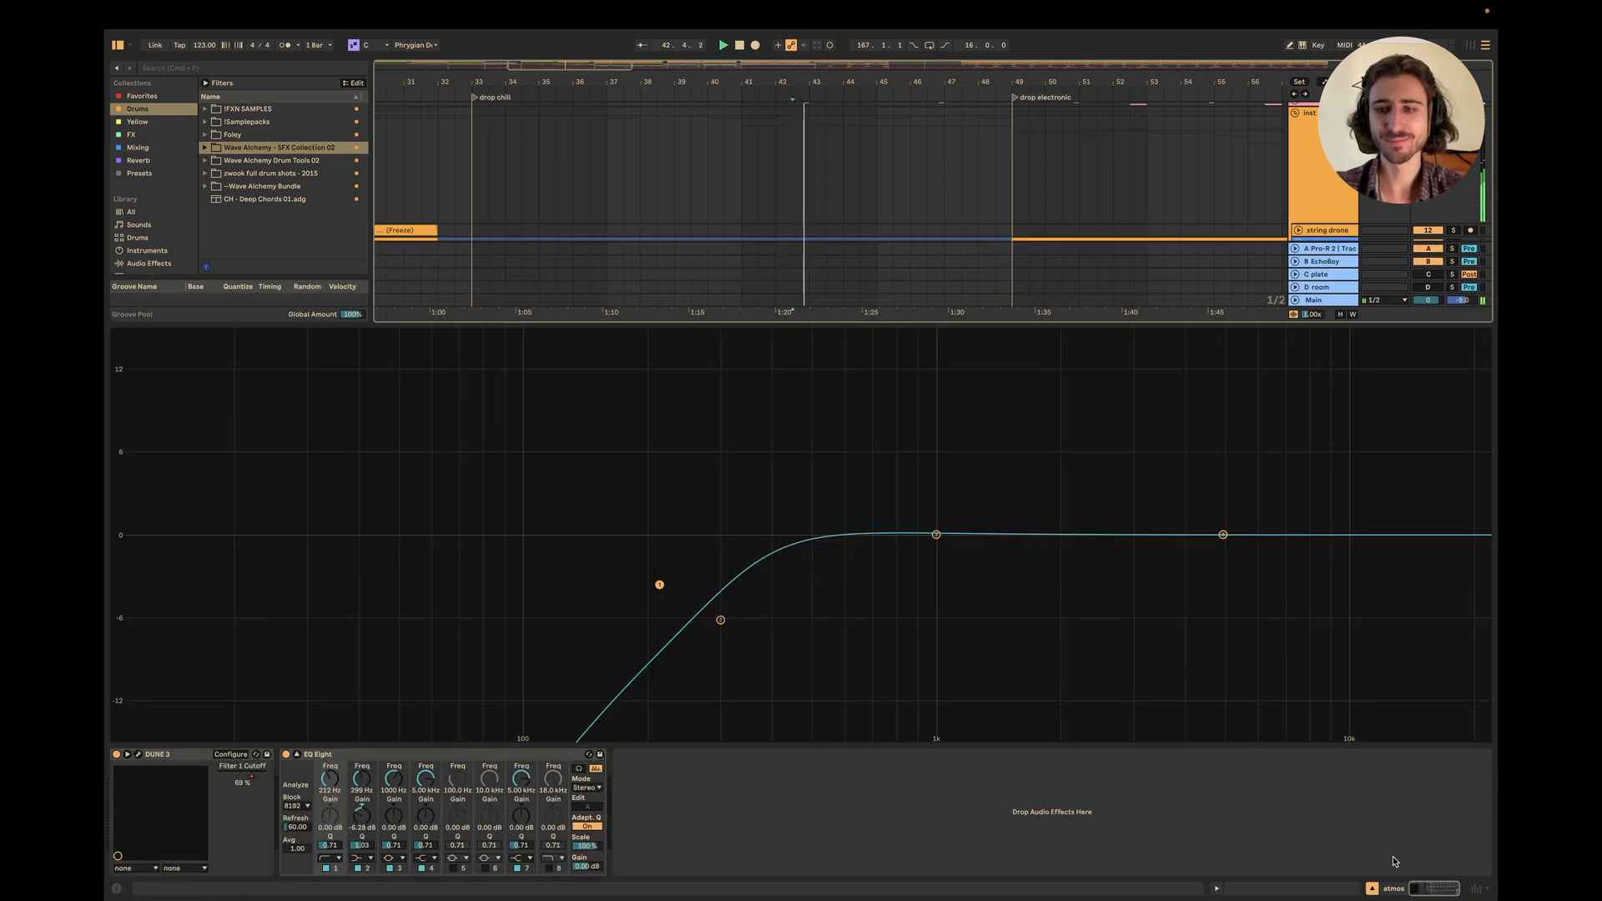
left_click(1372, 889)
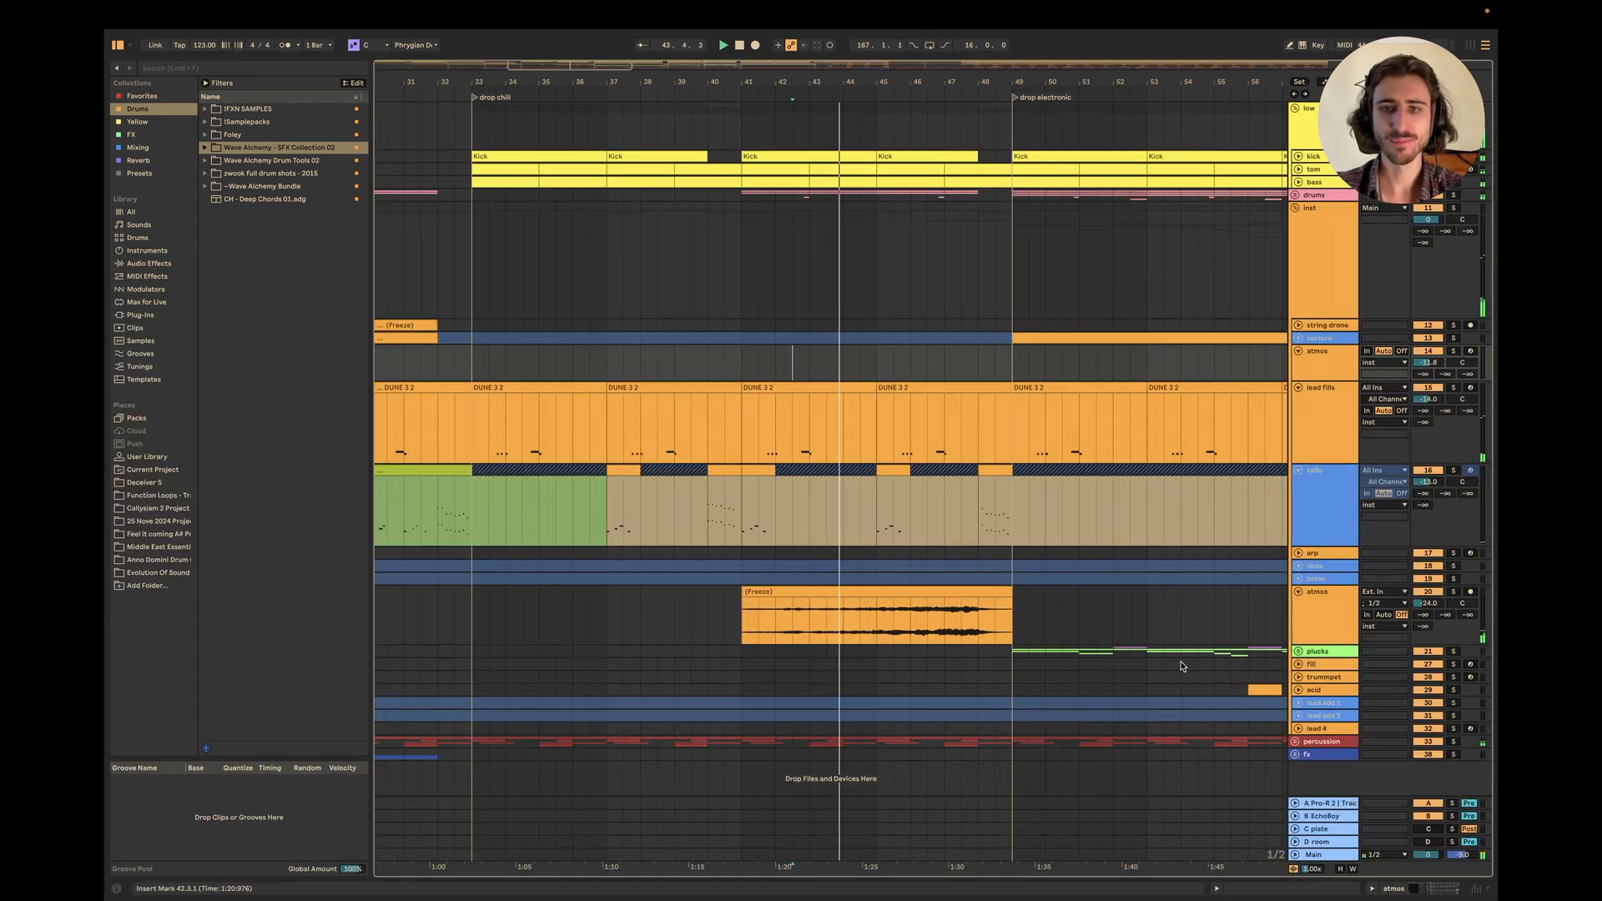
scroll(1120, 680, "down", 3)
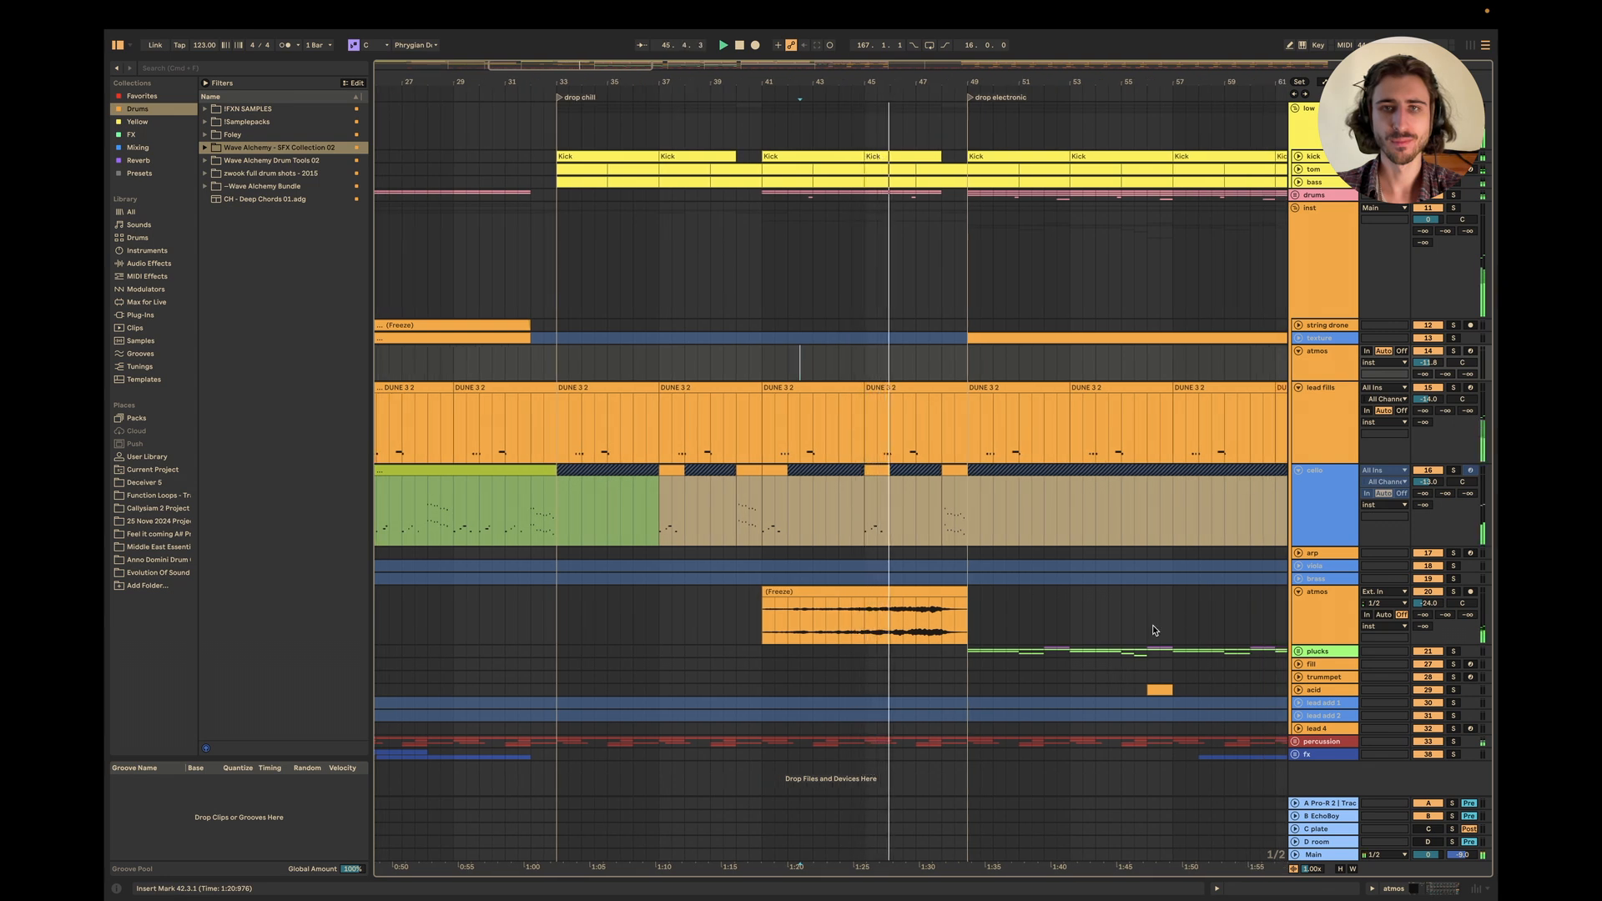
Show the inst group's Volcano 3 Filter 1 Freq automation into the drop electronic section, and fold the lead fills and upper atmos tracks.
double_click(1313, 310)
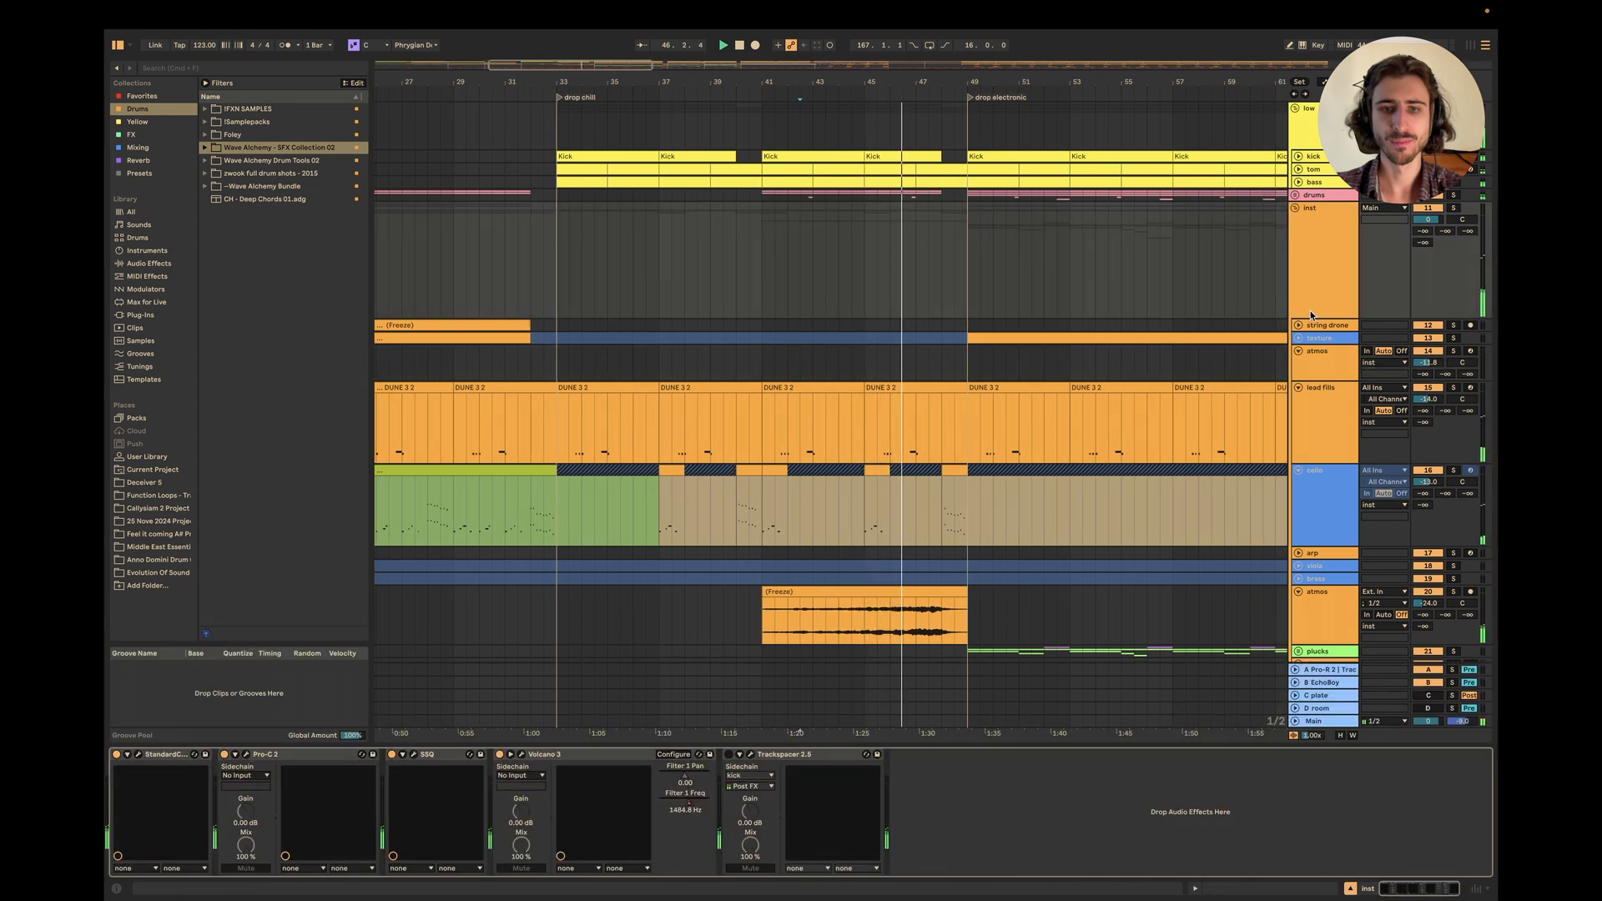
right_click(691, 809)
left_click(734, 815)
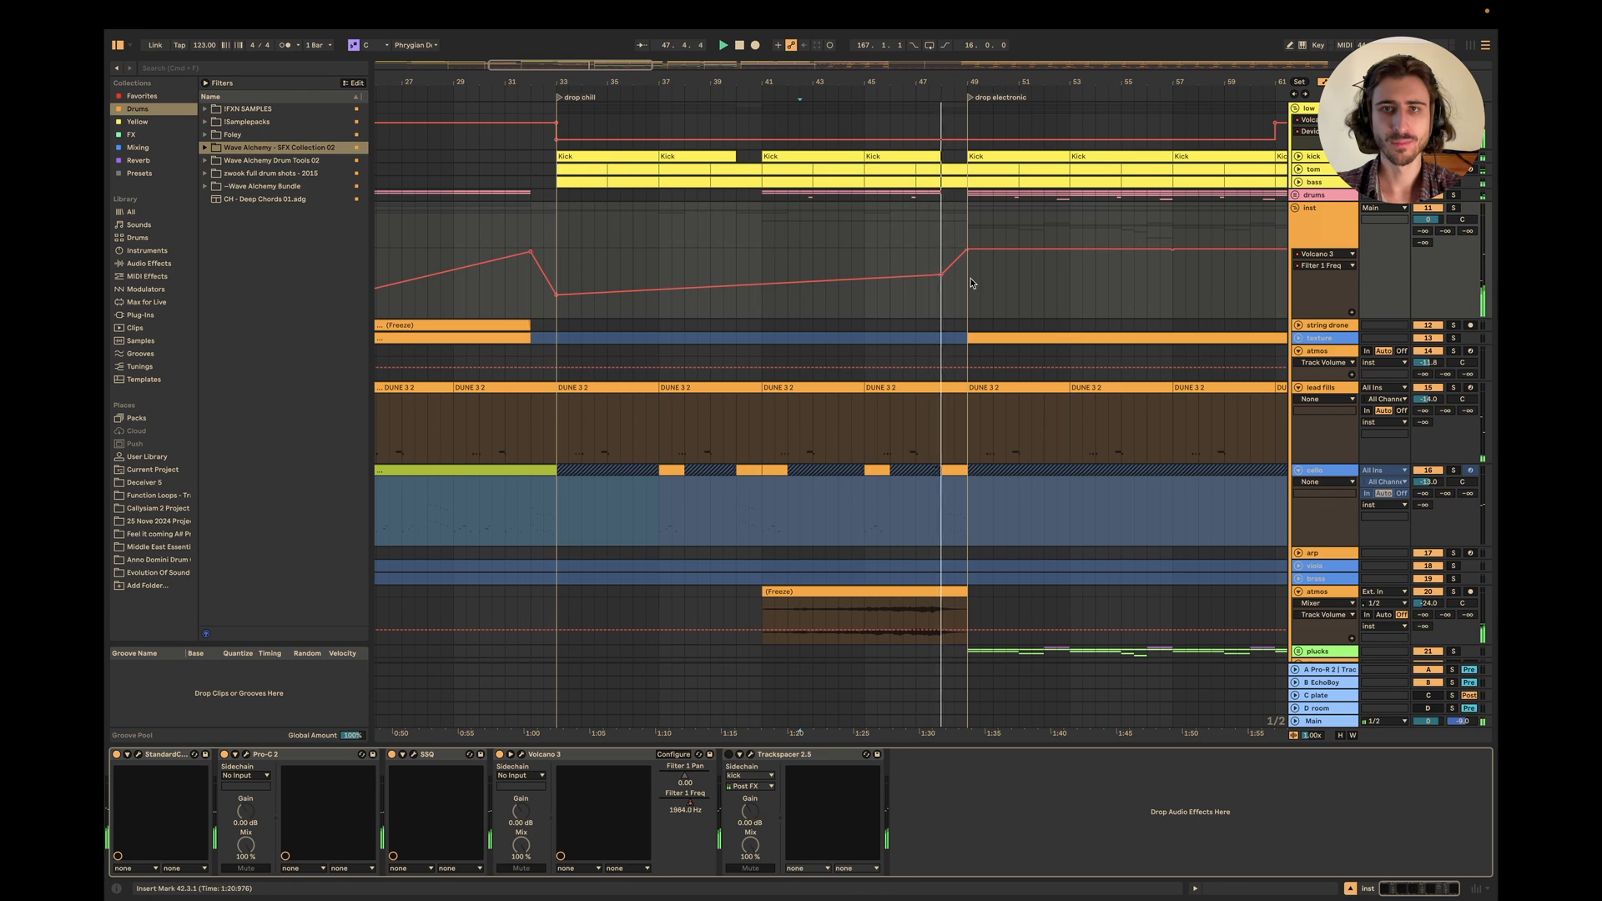
scroll(976, 309, "down", 3)
scroll(976, 309, "right", 5)
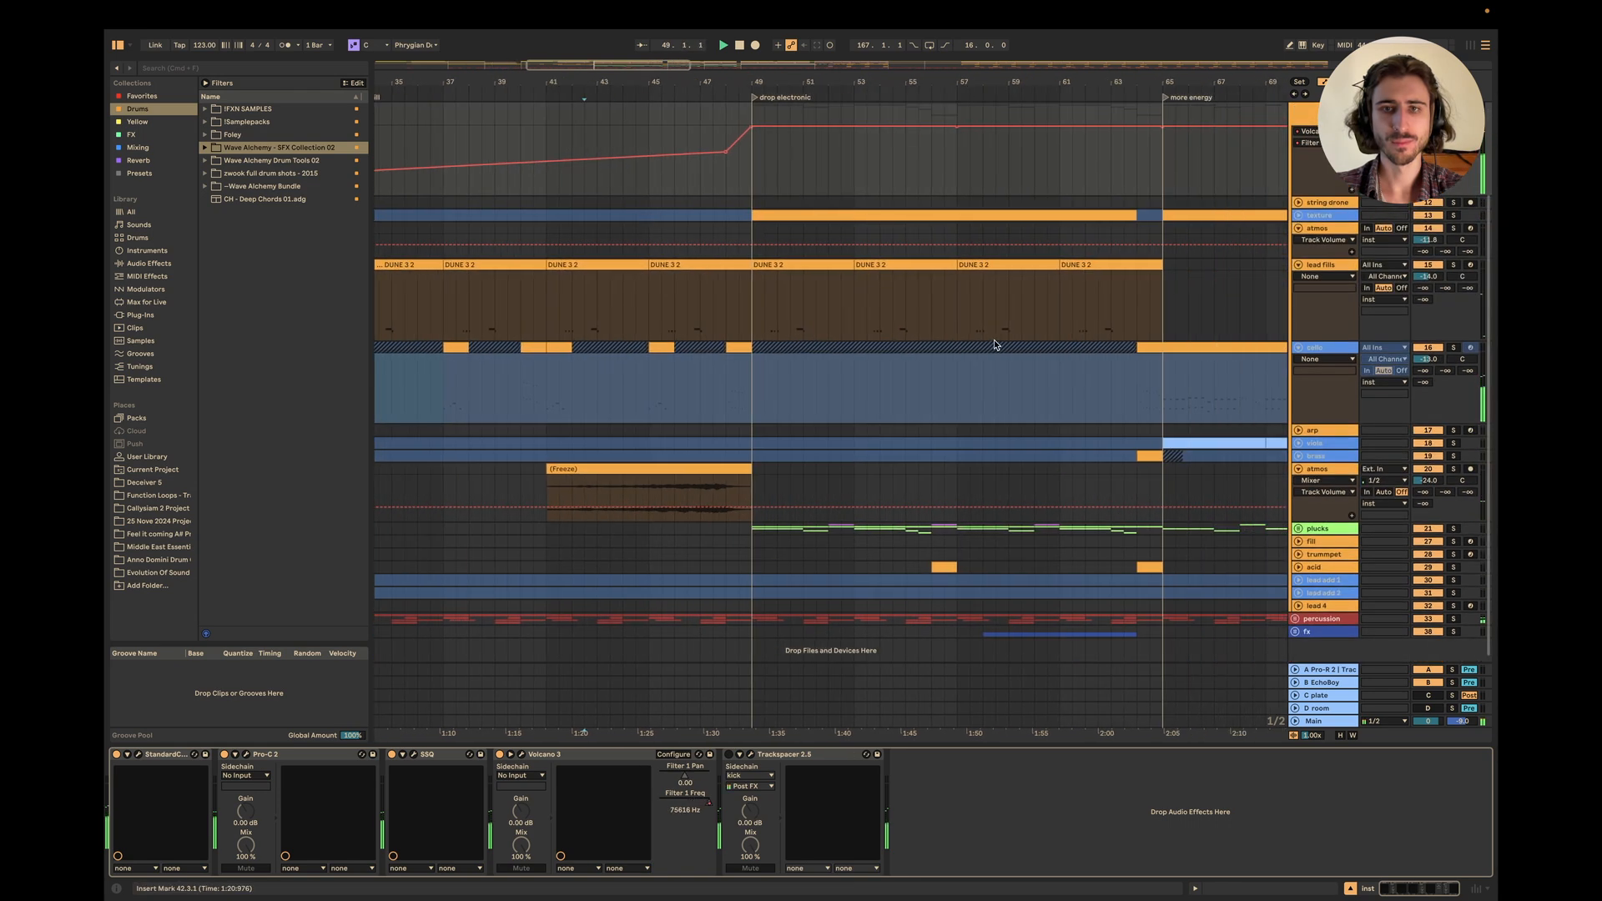
scroll(993, 345, "up", 3)
scroll(994, 344, "right", 1)
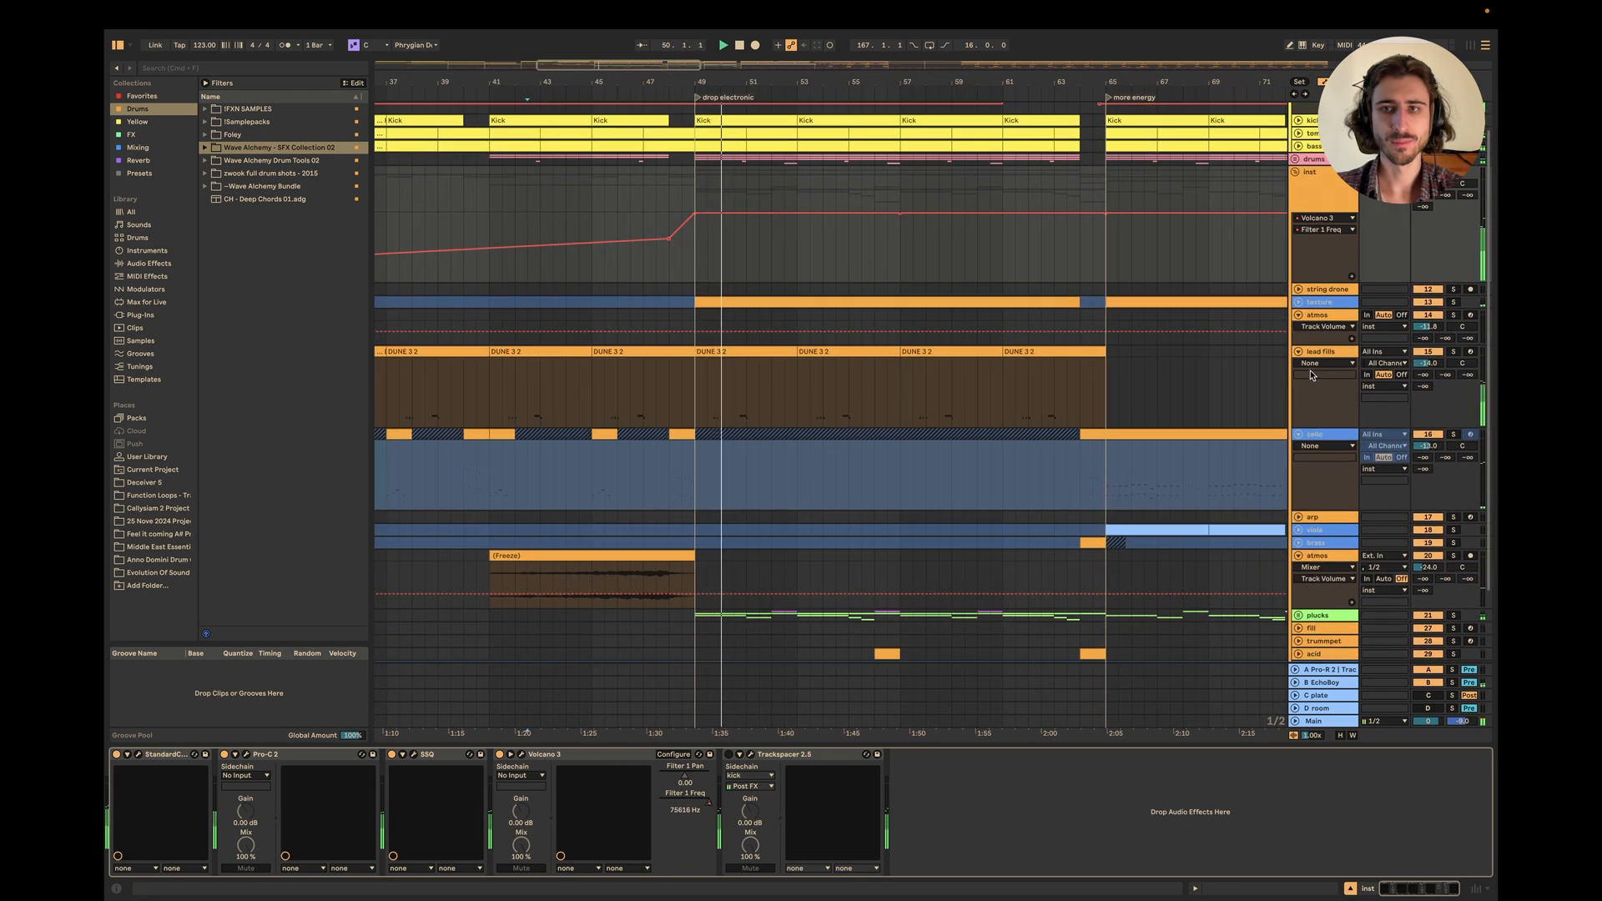
left_click(1299, 352)
left_click(1298, 315)
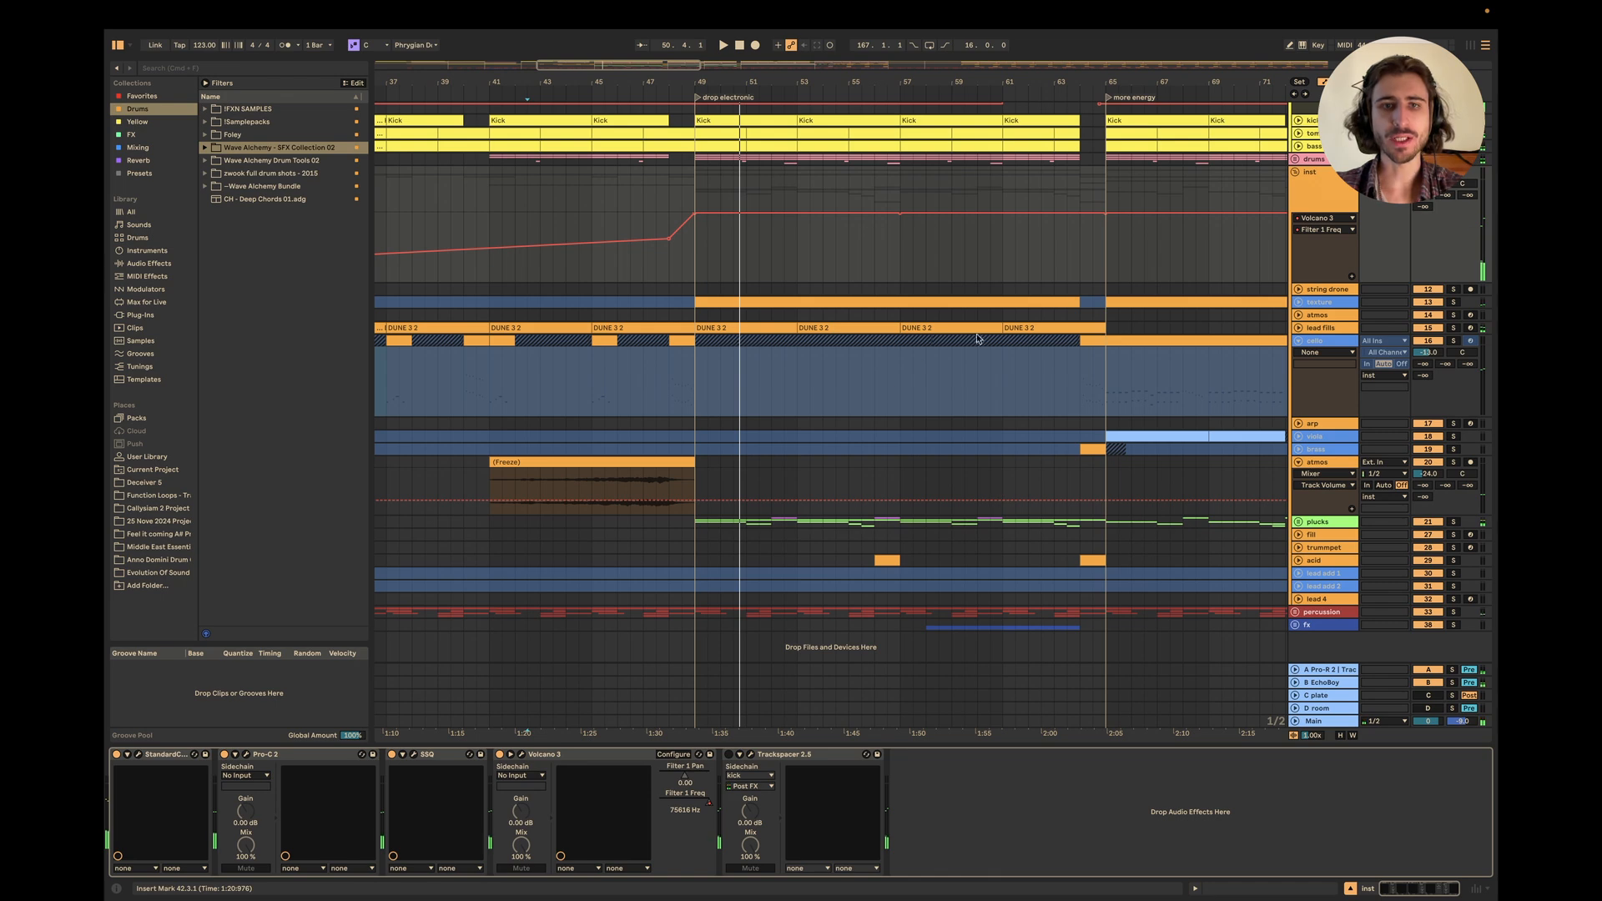
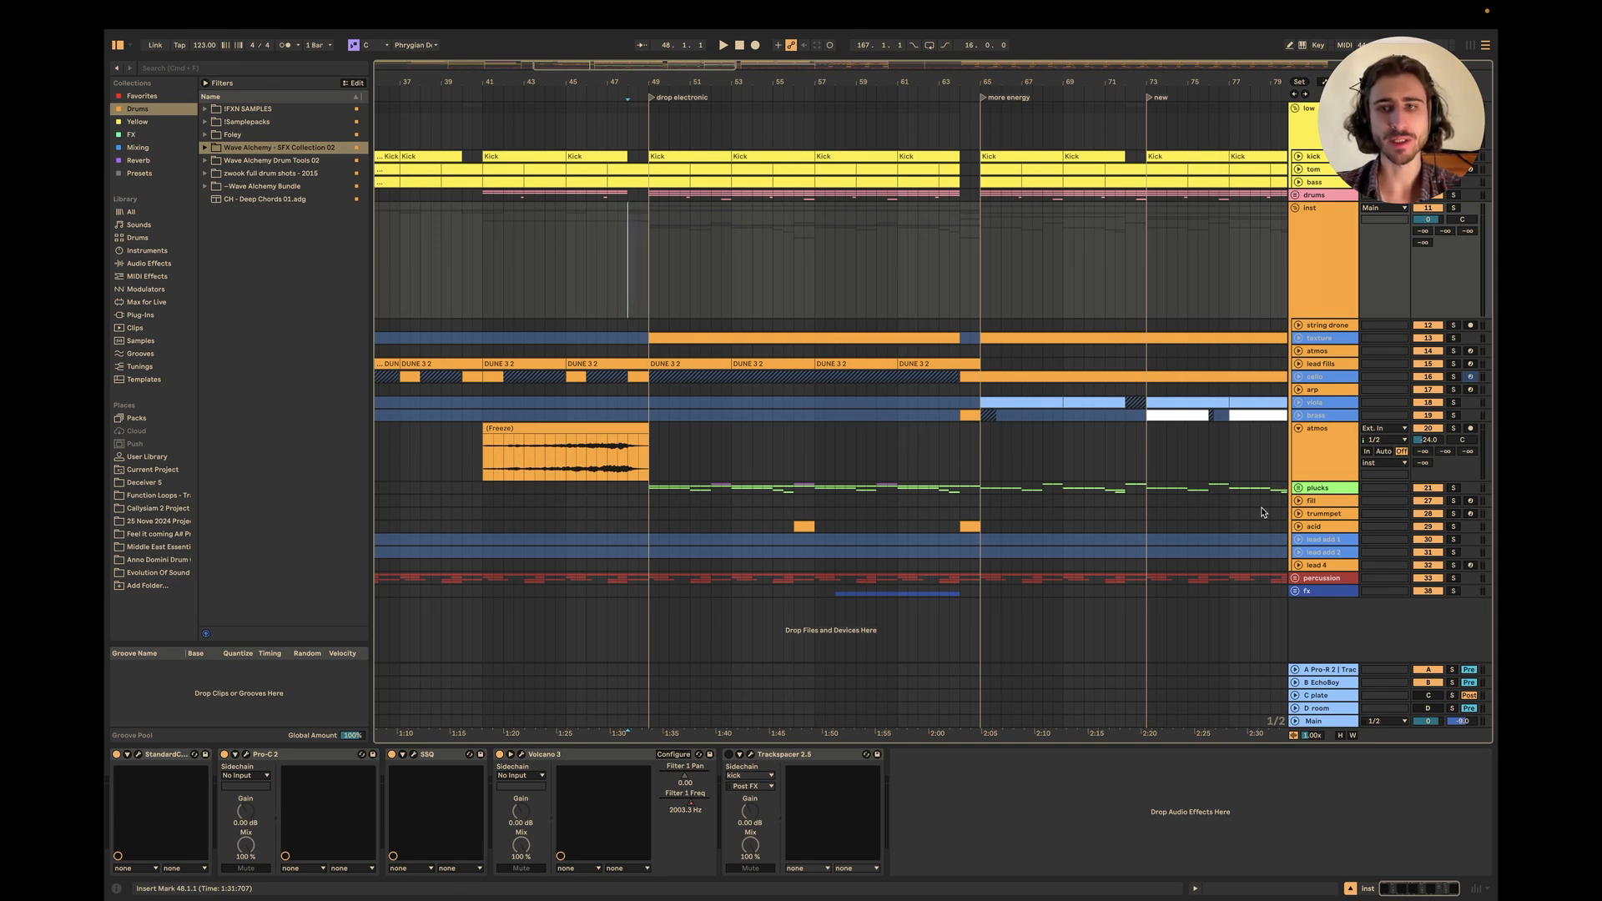
Unfold and solo the plucks group, play its layers from 49.1.1, and fold the group again.
left_click(879, 500)
key("Right")
scroll(880, 501, "down", 5)
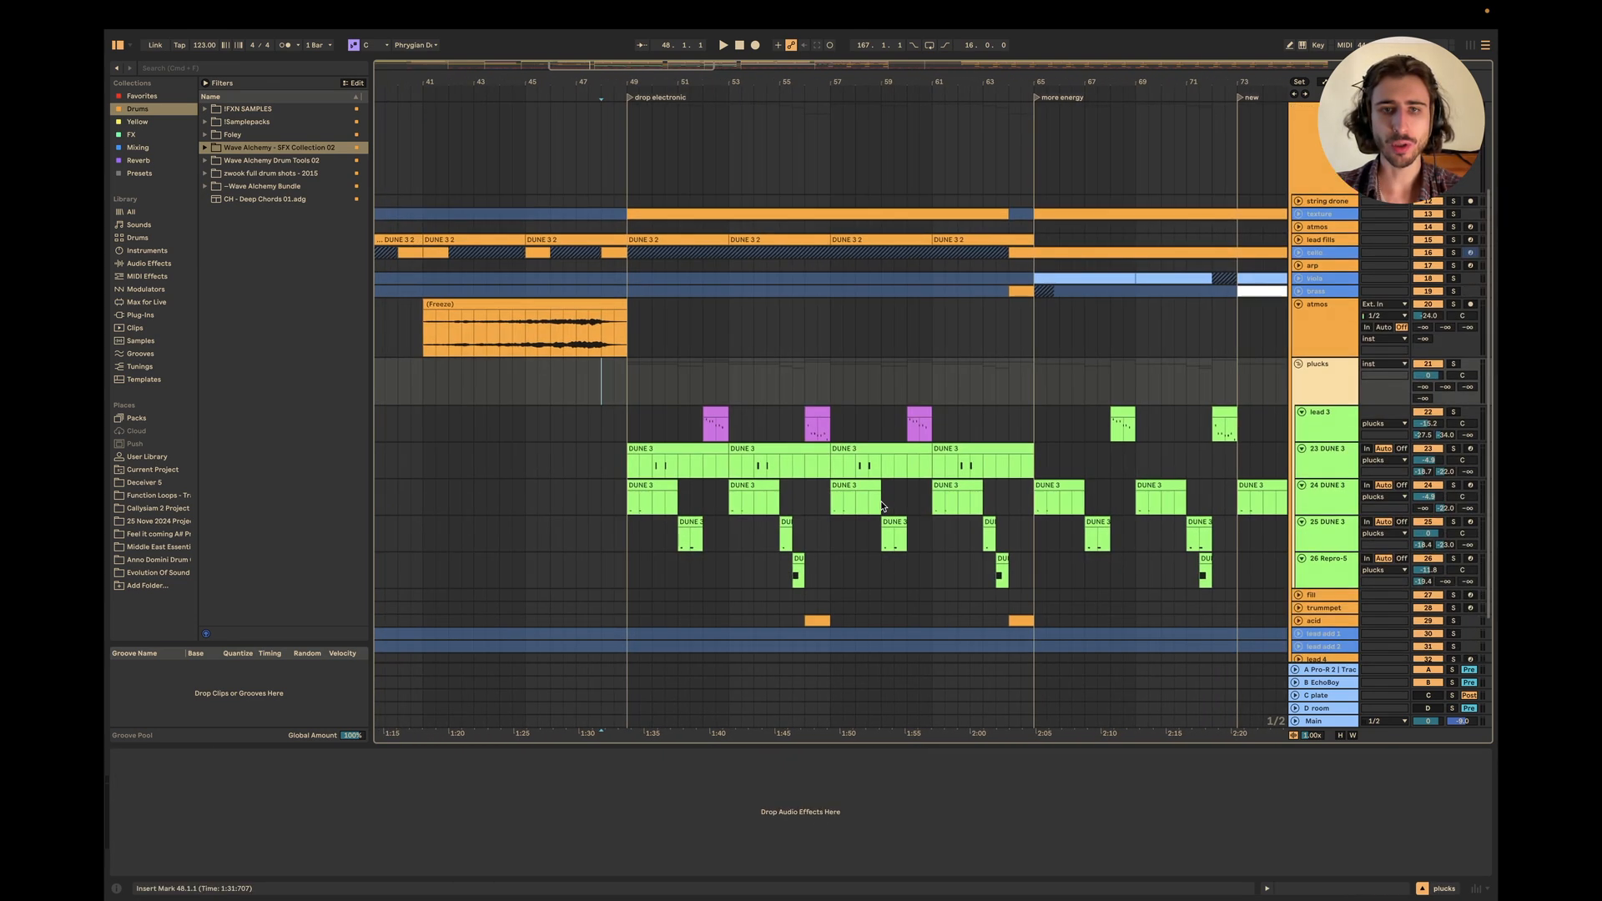
left_click(632, 416)
left_click(1454, 364)
key("space")
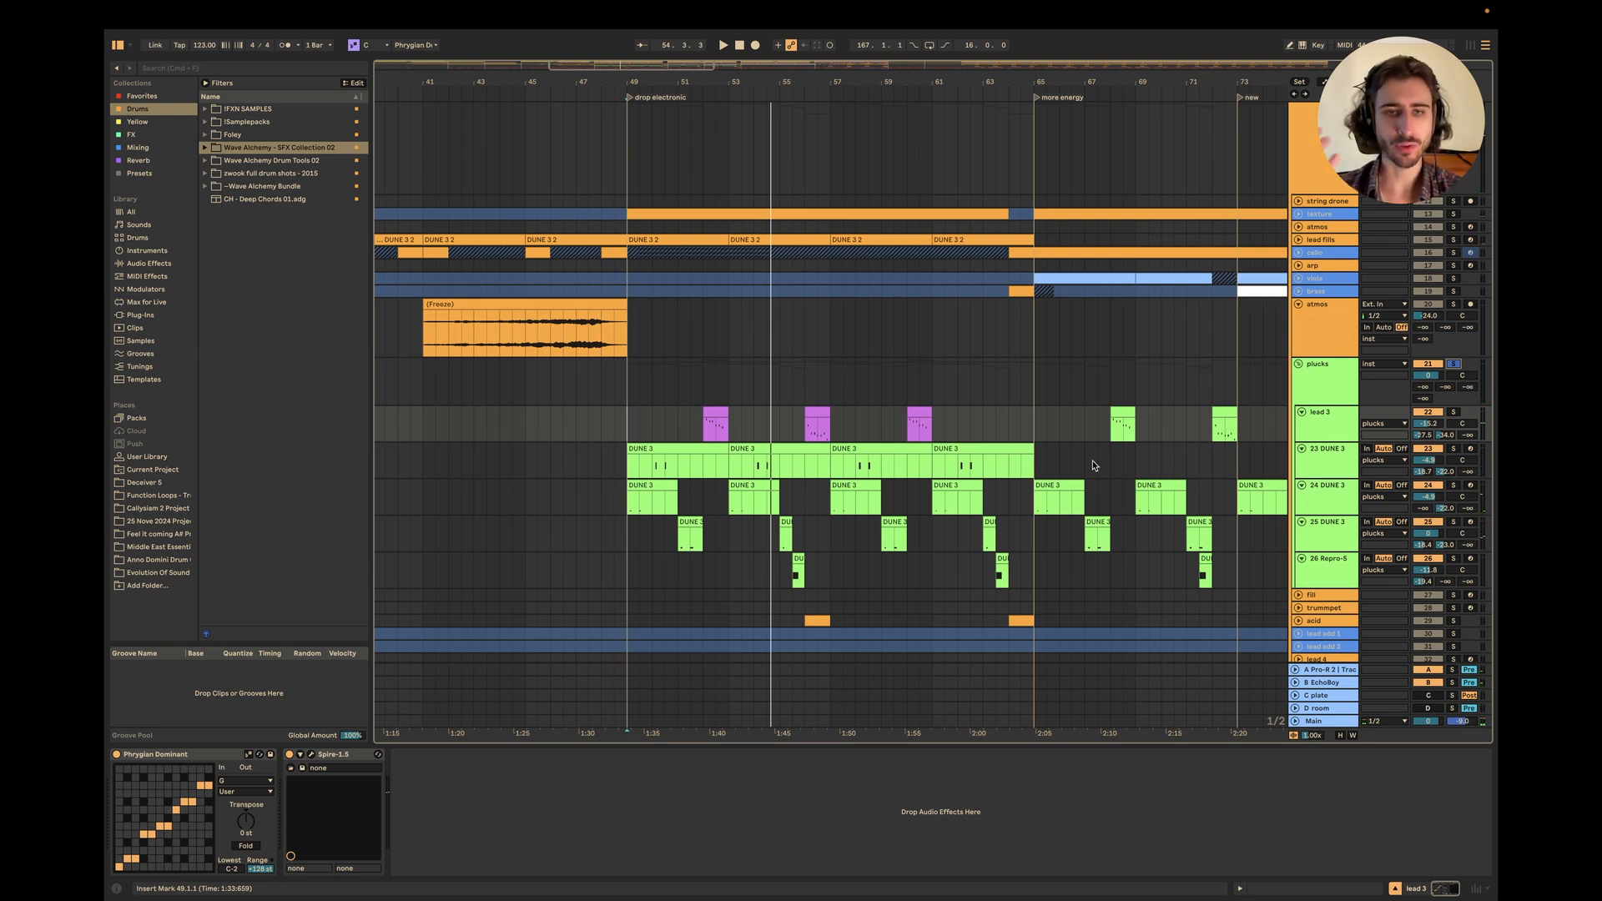
scroll(1095, 464, "up", 3)
scroll(1094, 464, "right", 2)
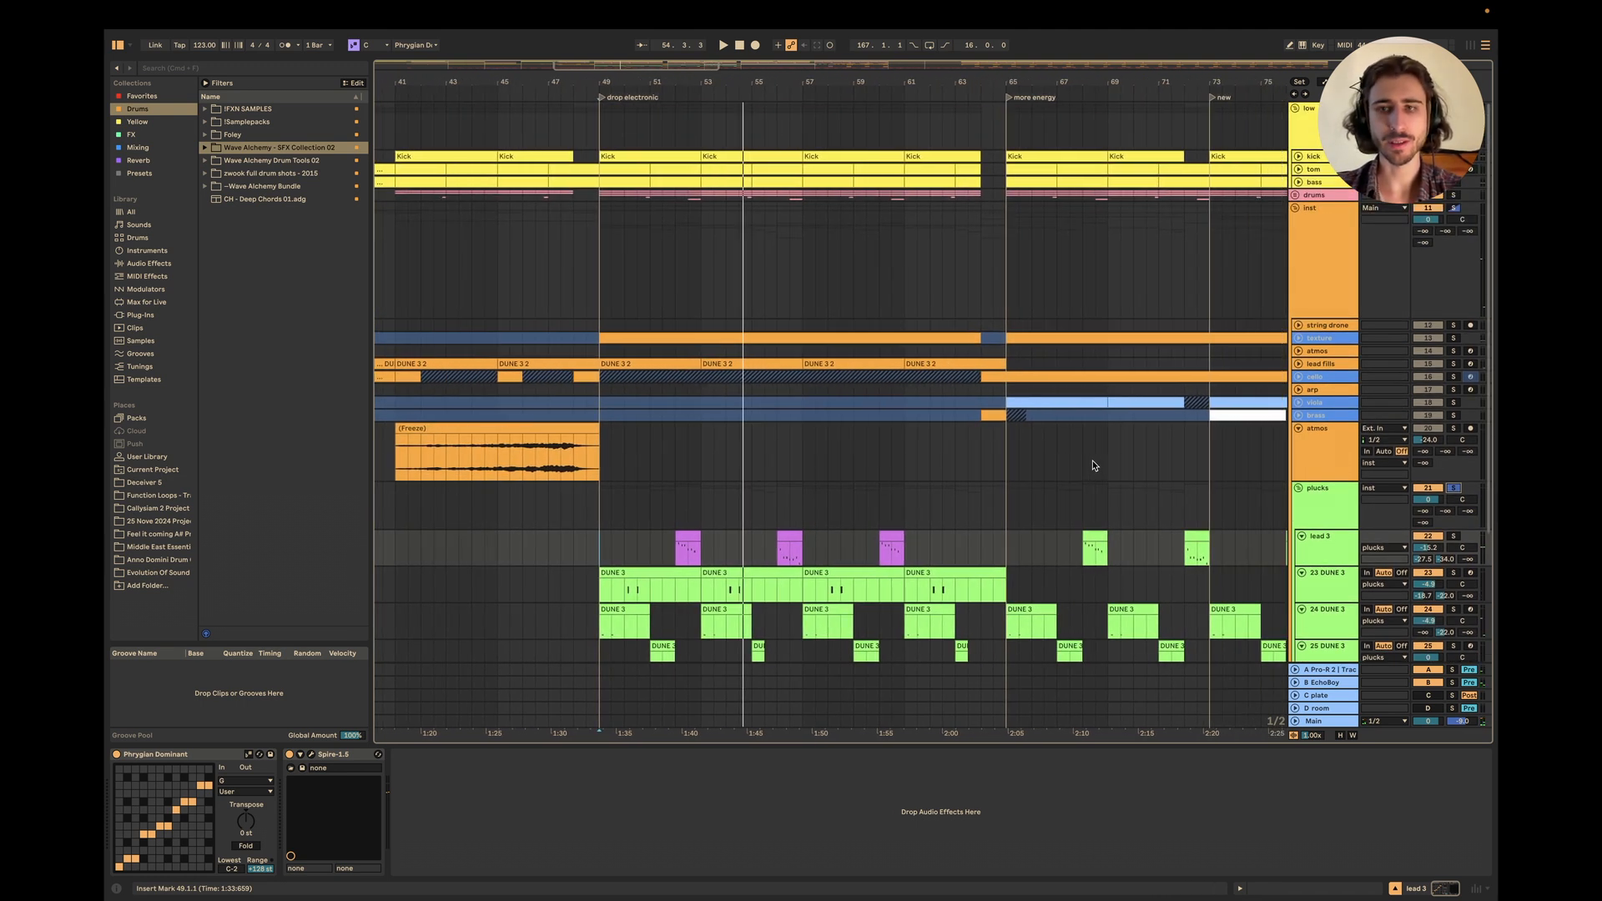
left_click(1299, 492)
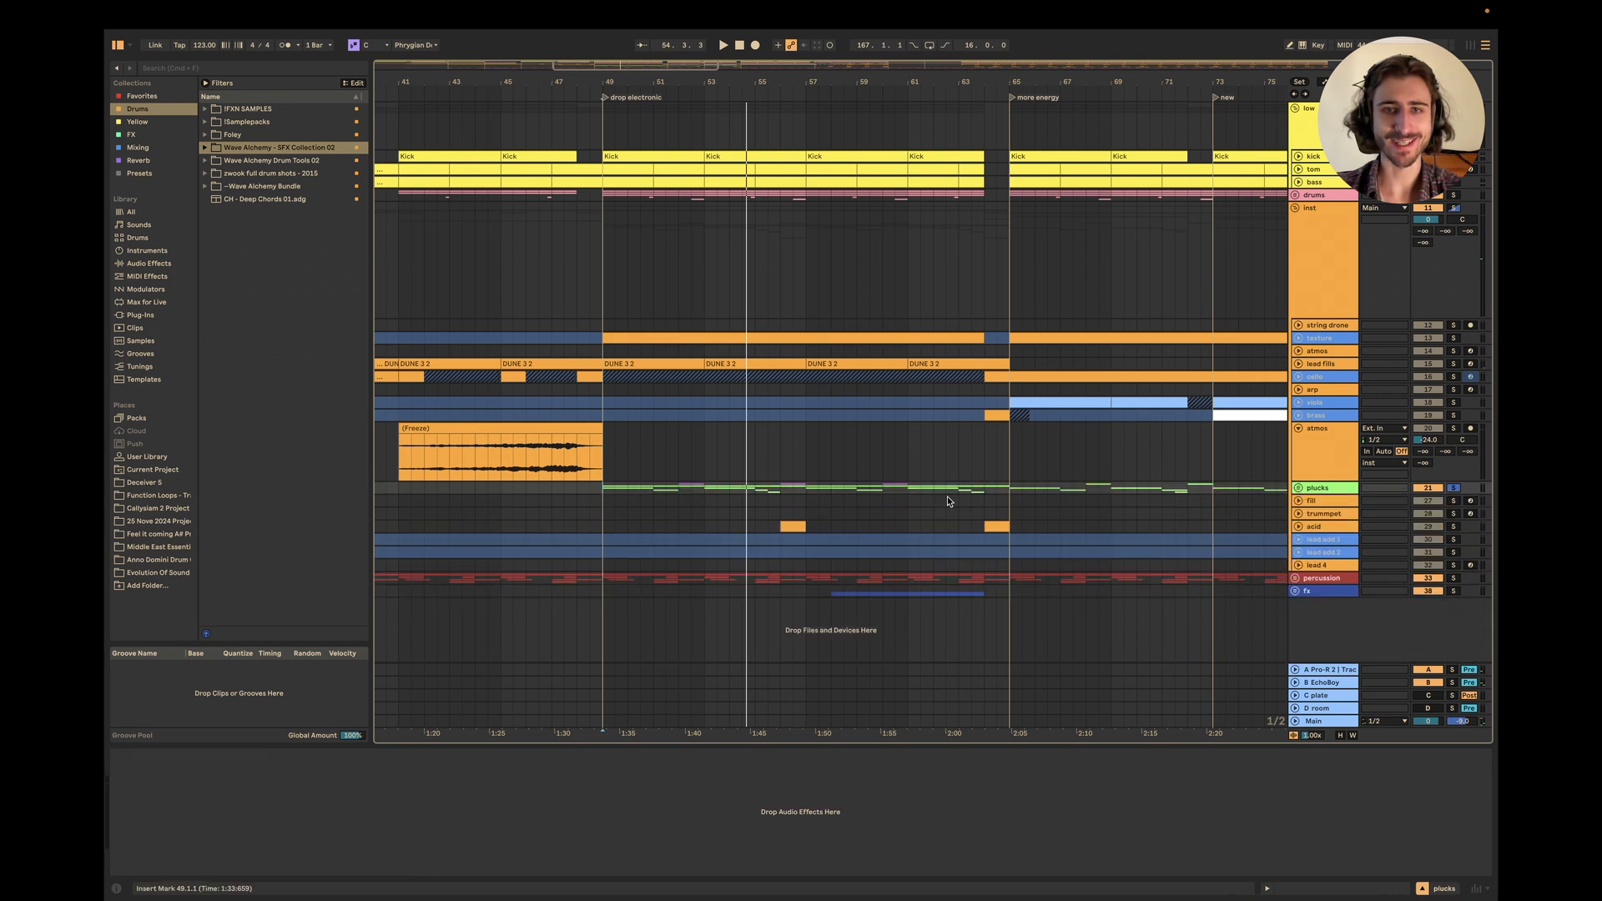
Play the drop electronic section from 49.1.1 with the drums and percussion groups soloed alongside the plucks.
scroll(702, 464, "left", 2)
left_click(636, 439)
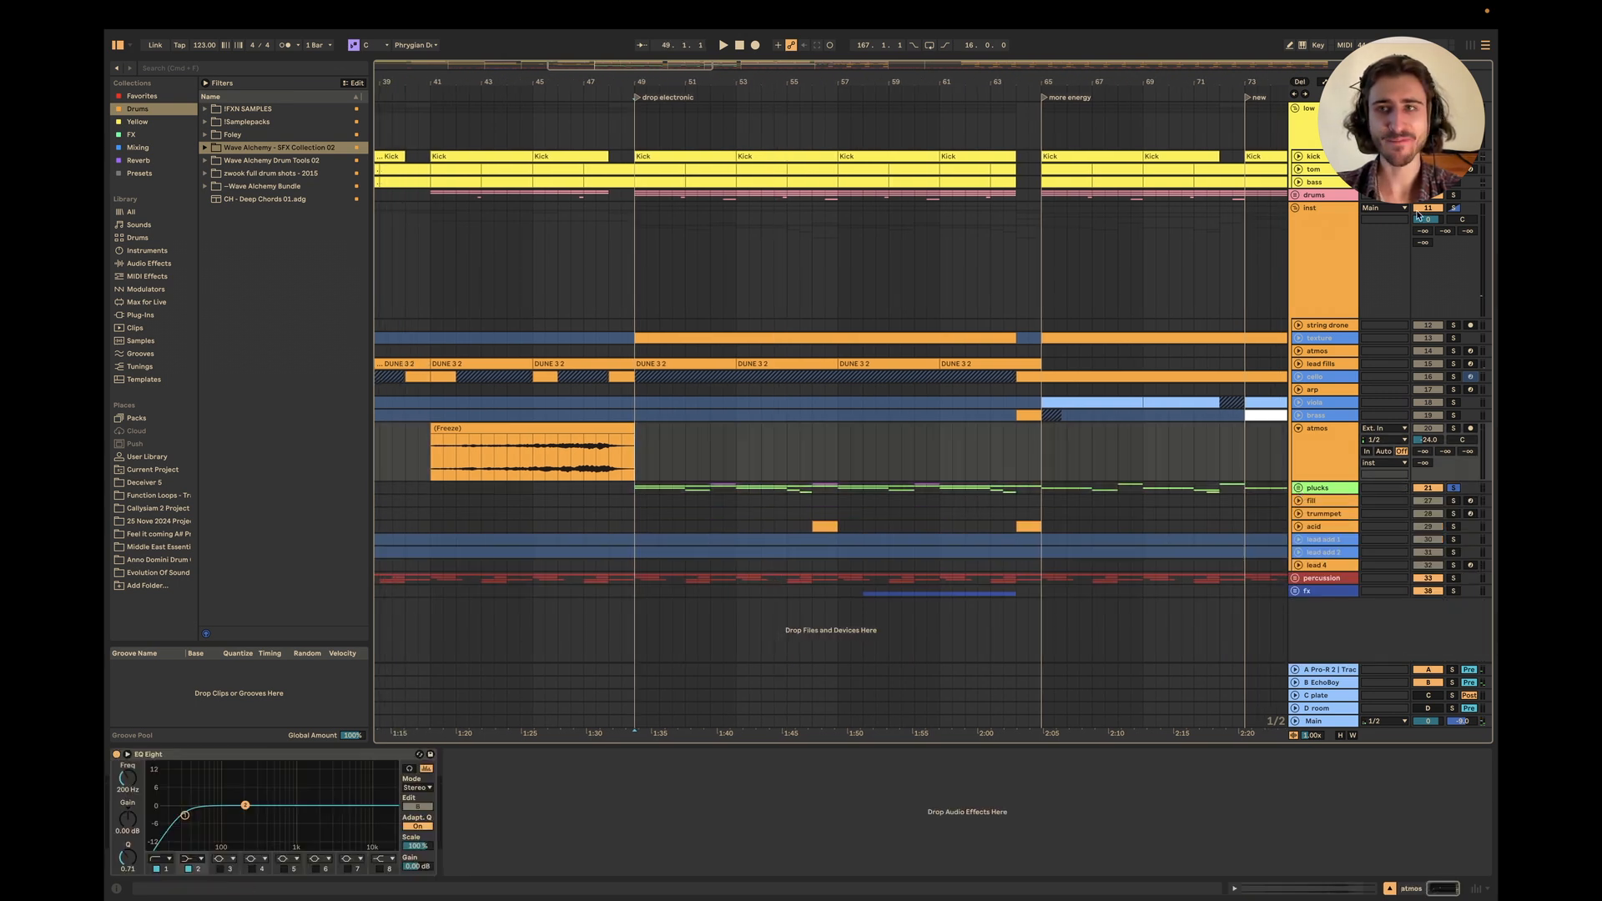
scroll(1033, 320, "left", 2)
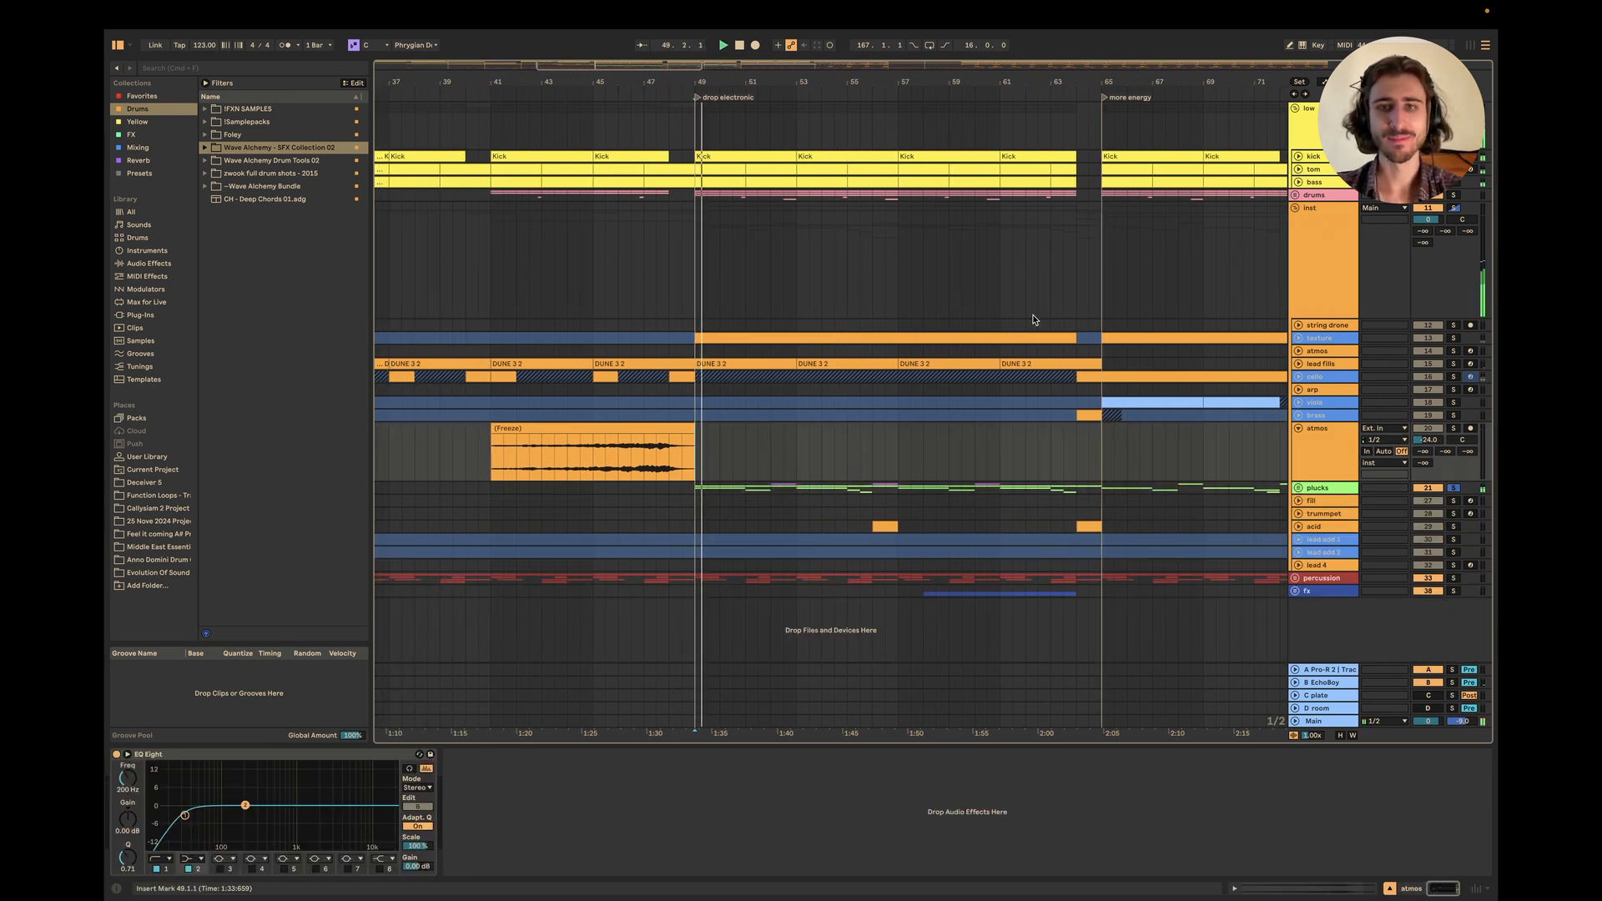
key("space")
left_click(1454, 196)
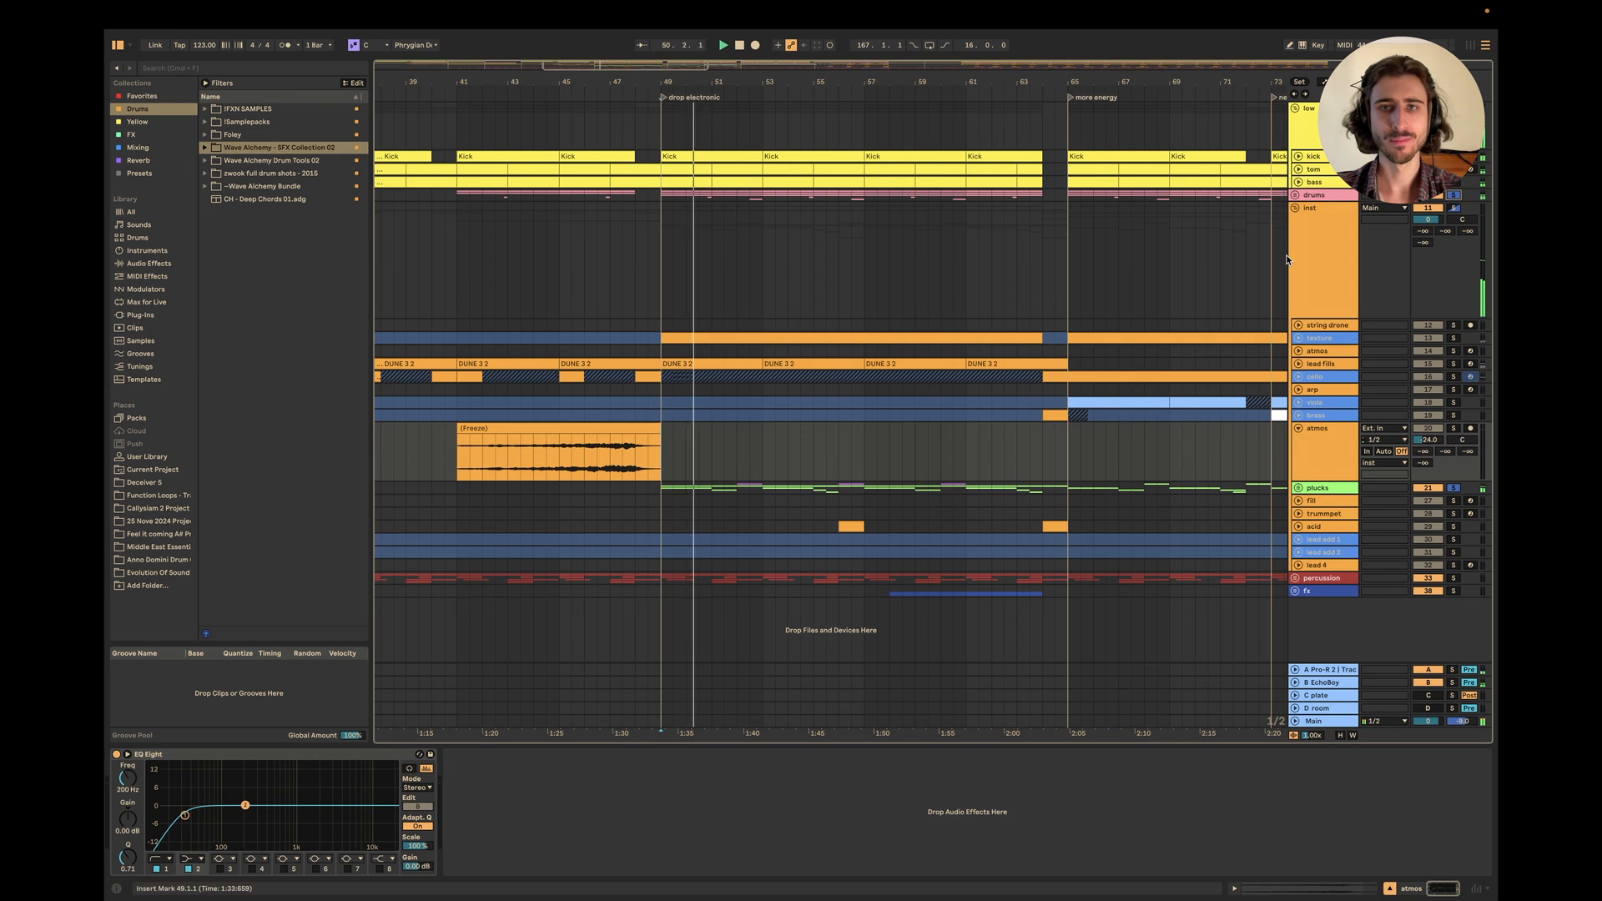
left_click(1453, 579)
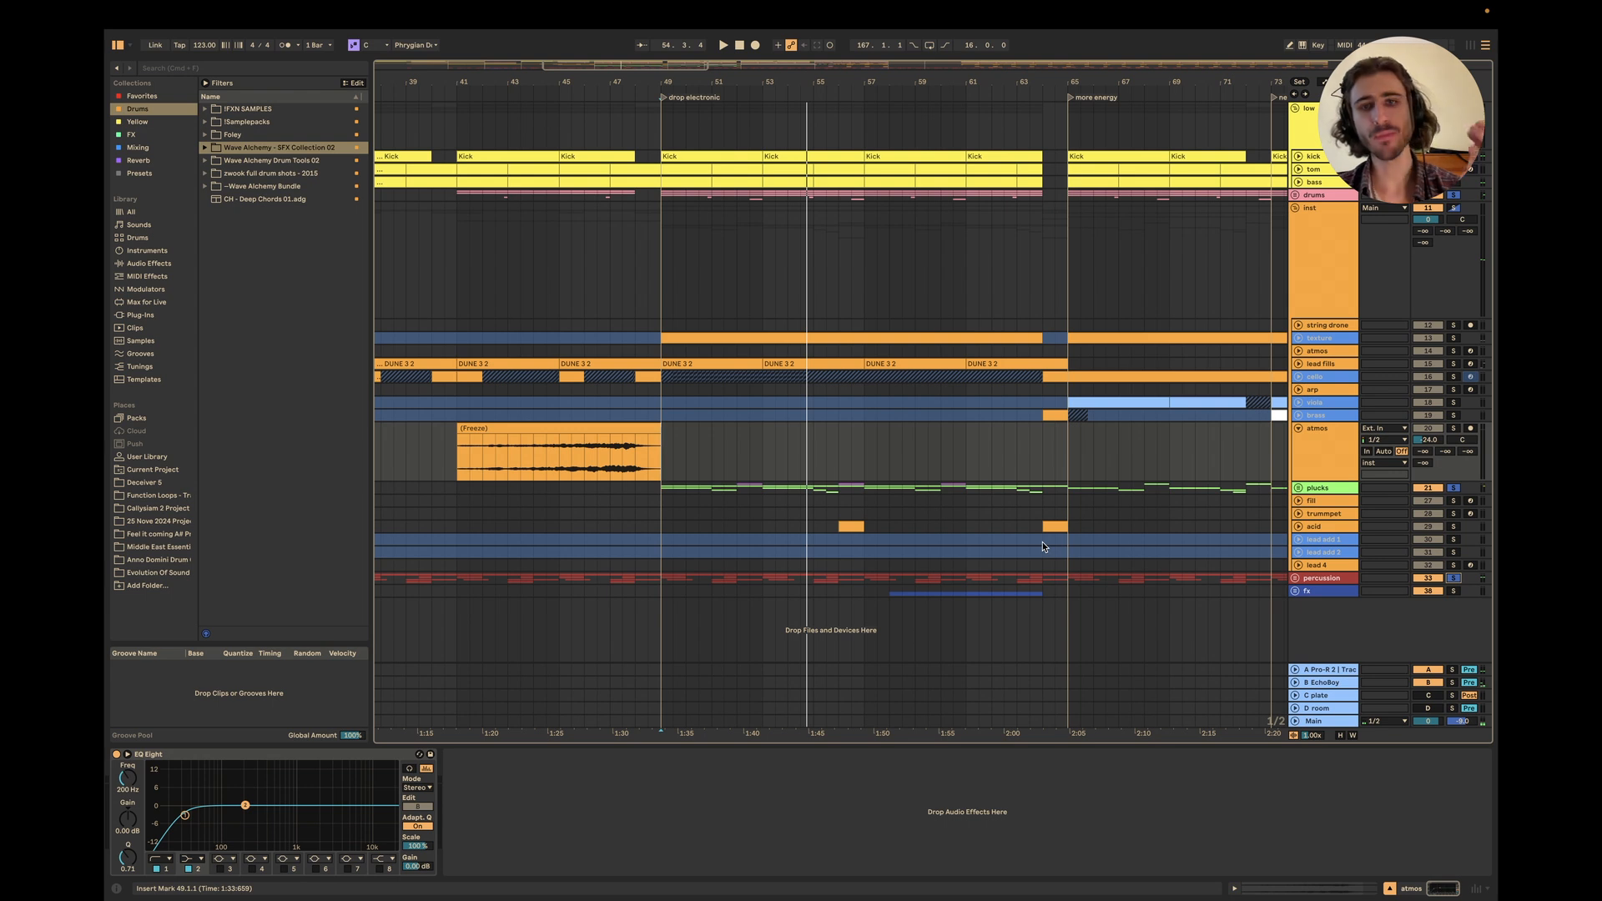
Select lead 3's range from 48.3.1 to 65.1.1 in the plucks group, and fold the lower atmos track and the plucks group.
left_click(1298, 488)
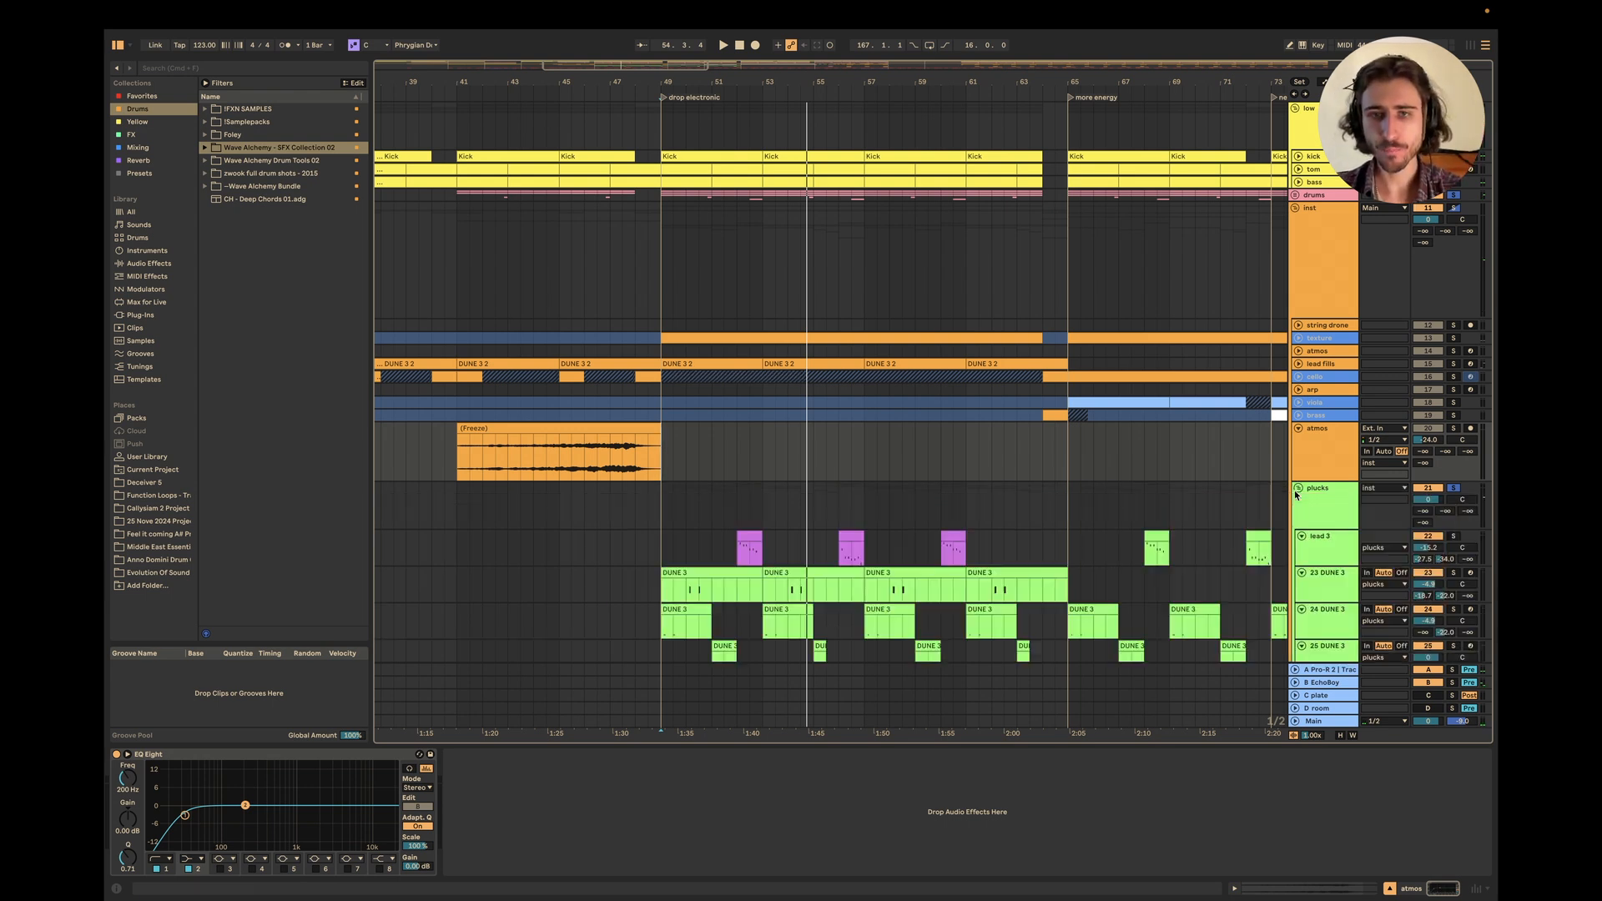
left_click_drag(654, 543, 1065, 544)
left_click(1298, 429)
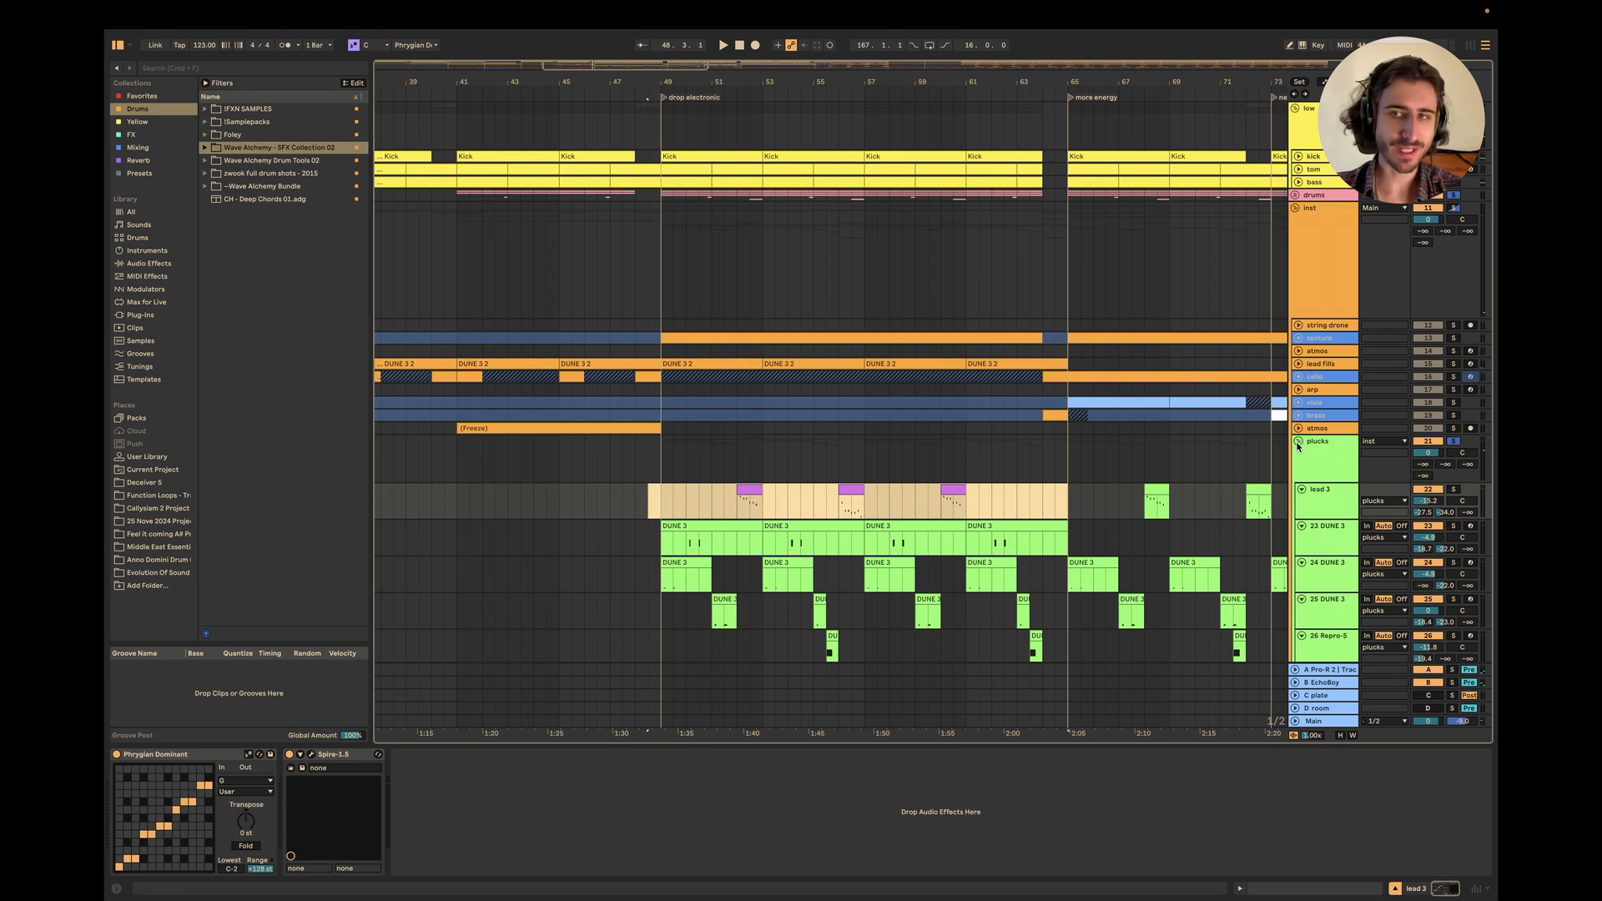
left_click(1299, 443)
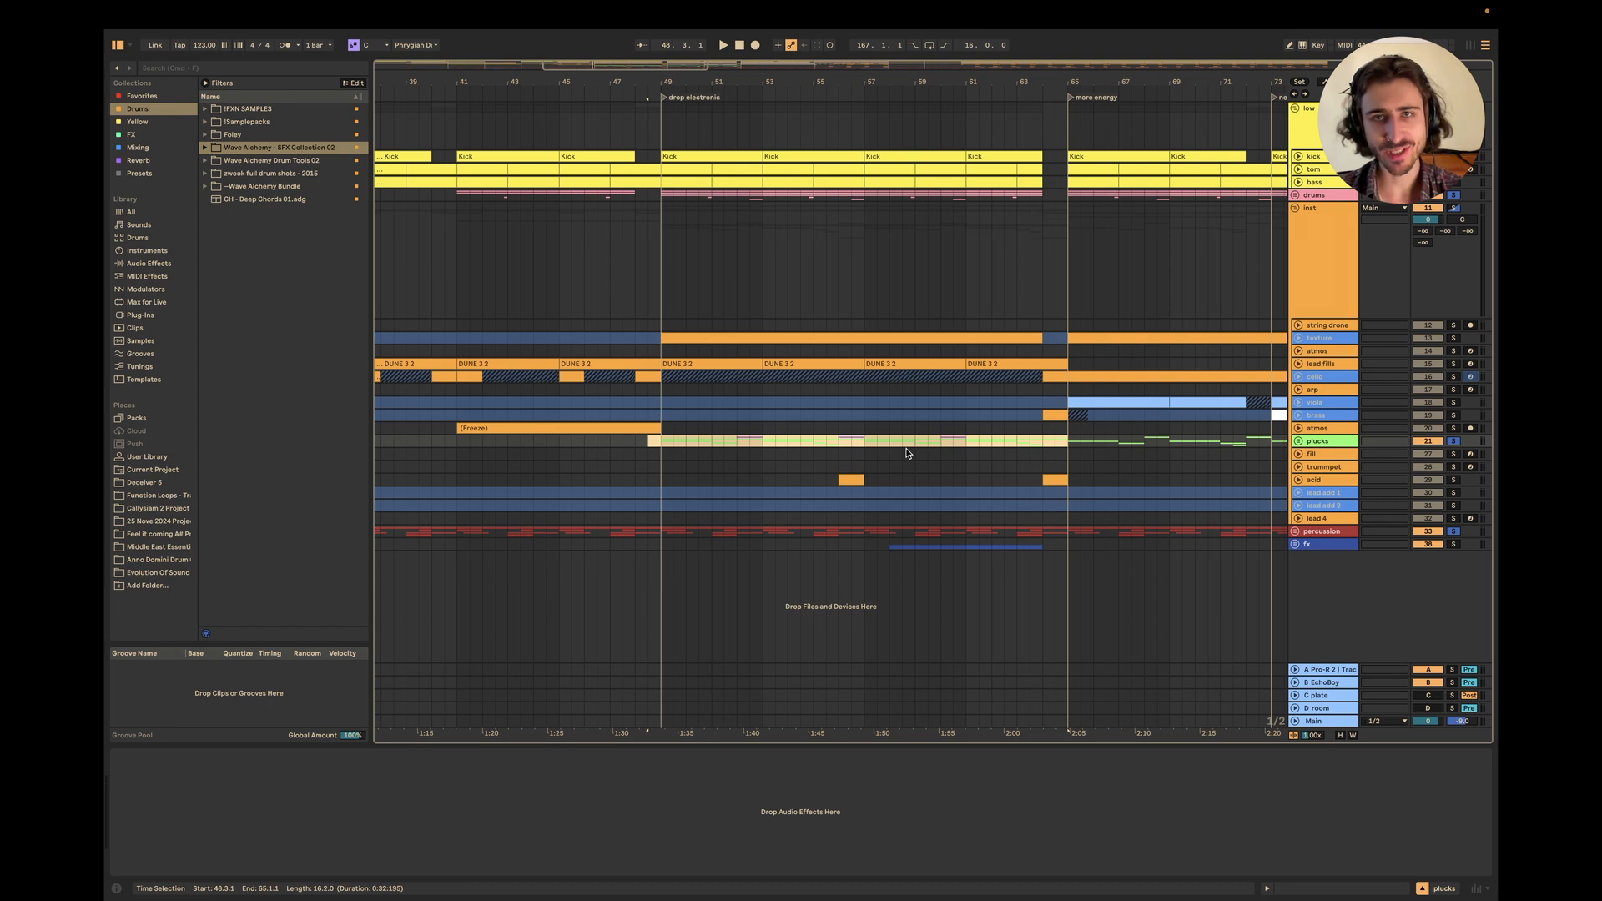
Play the full drop electronic section from 49.1.1 with all tracks unsoloed.
scroll(908, 454, "down", 5)
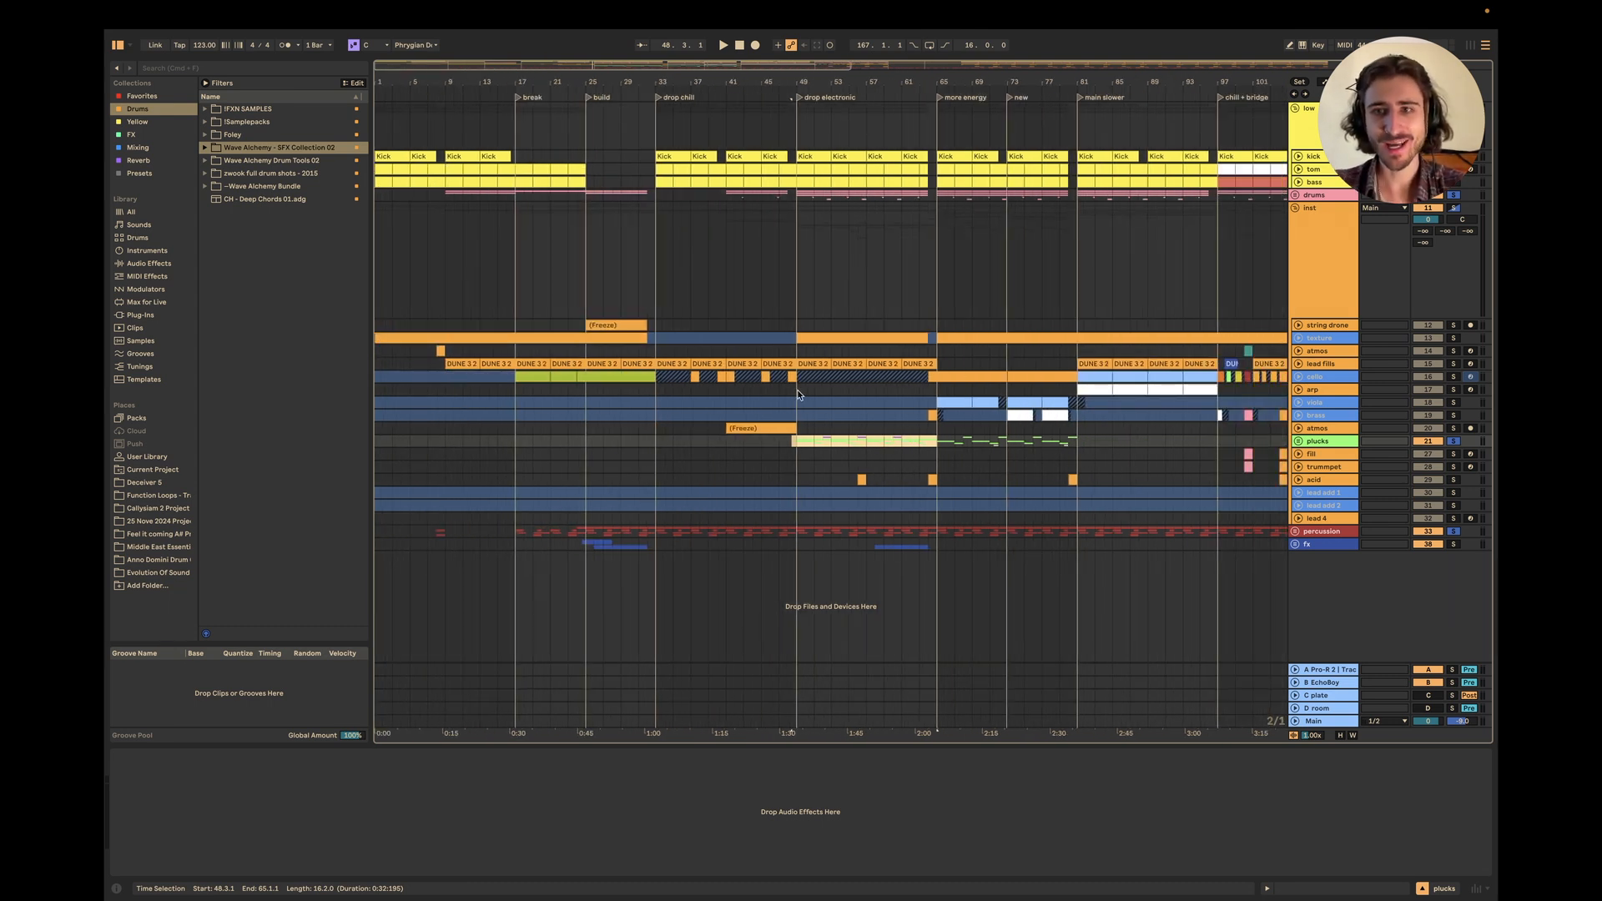
scroll(797, 394, "up", 5)
left_click(713, 311)
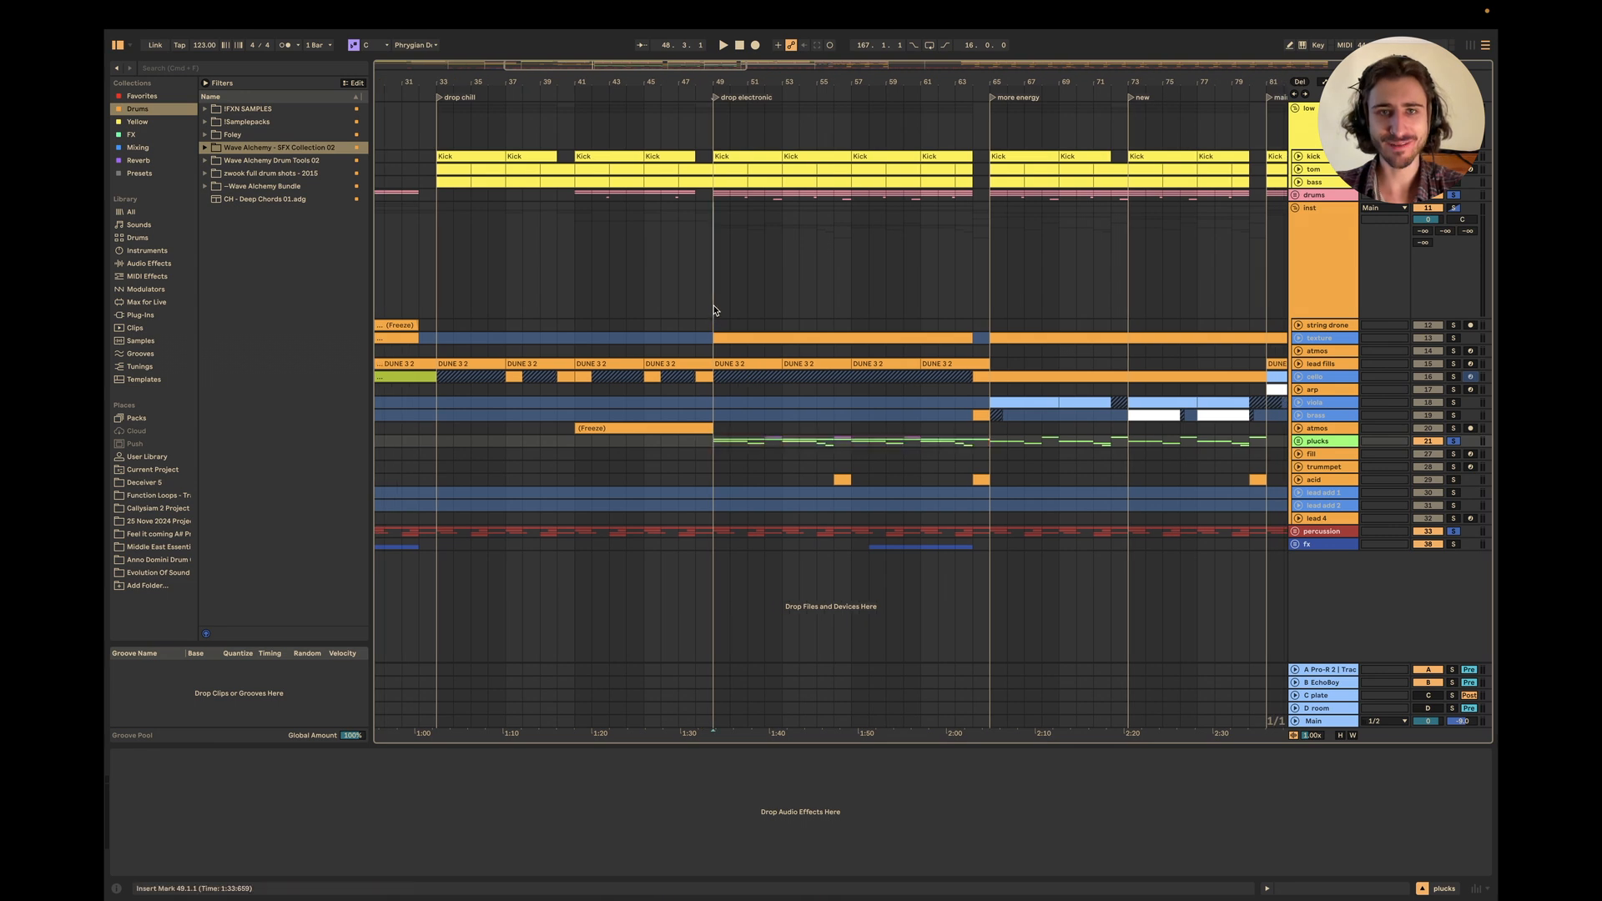
scroll(714, 310, "right", 1)
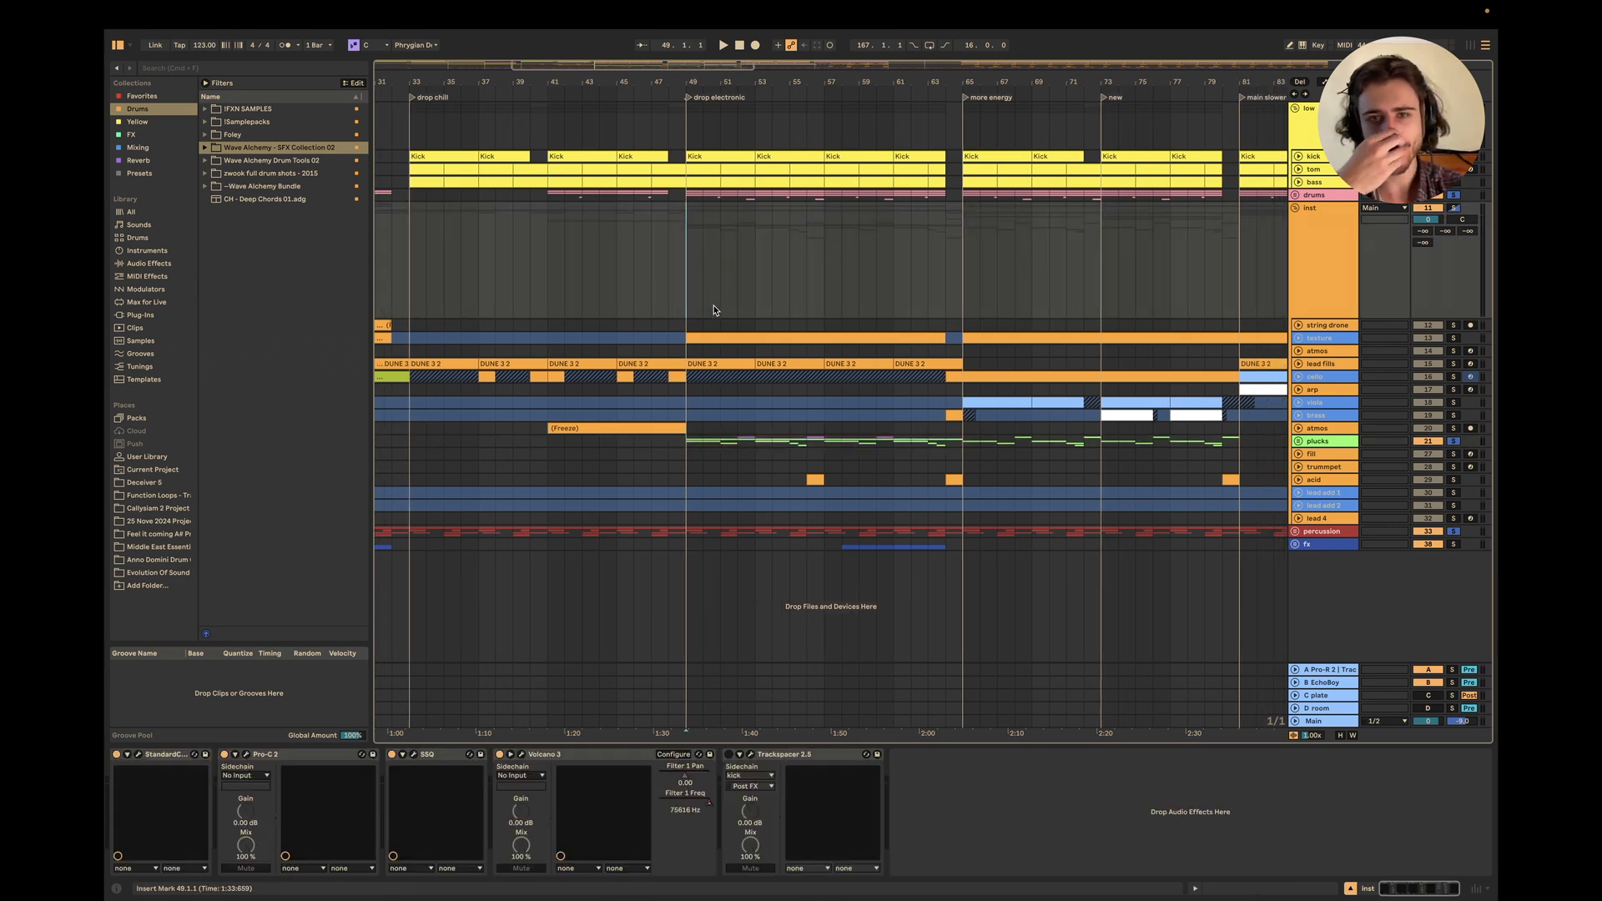
scroll(713, 311, "up", 2)
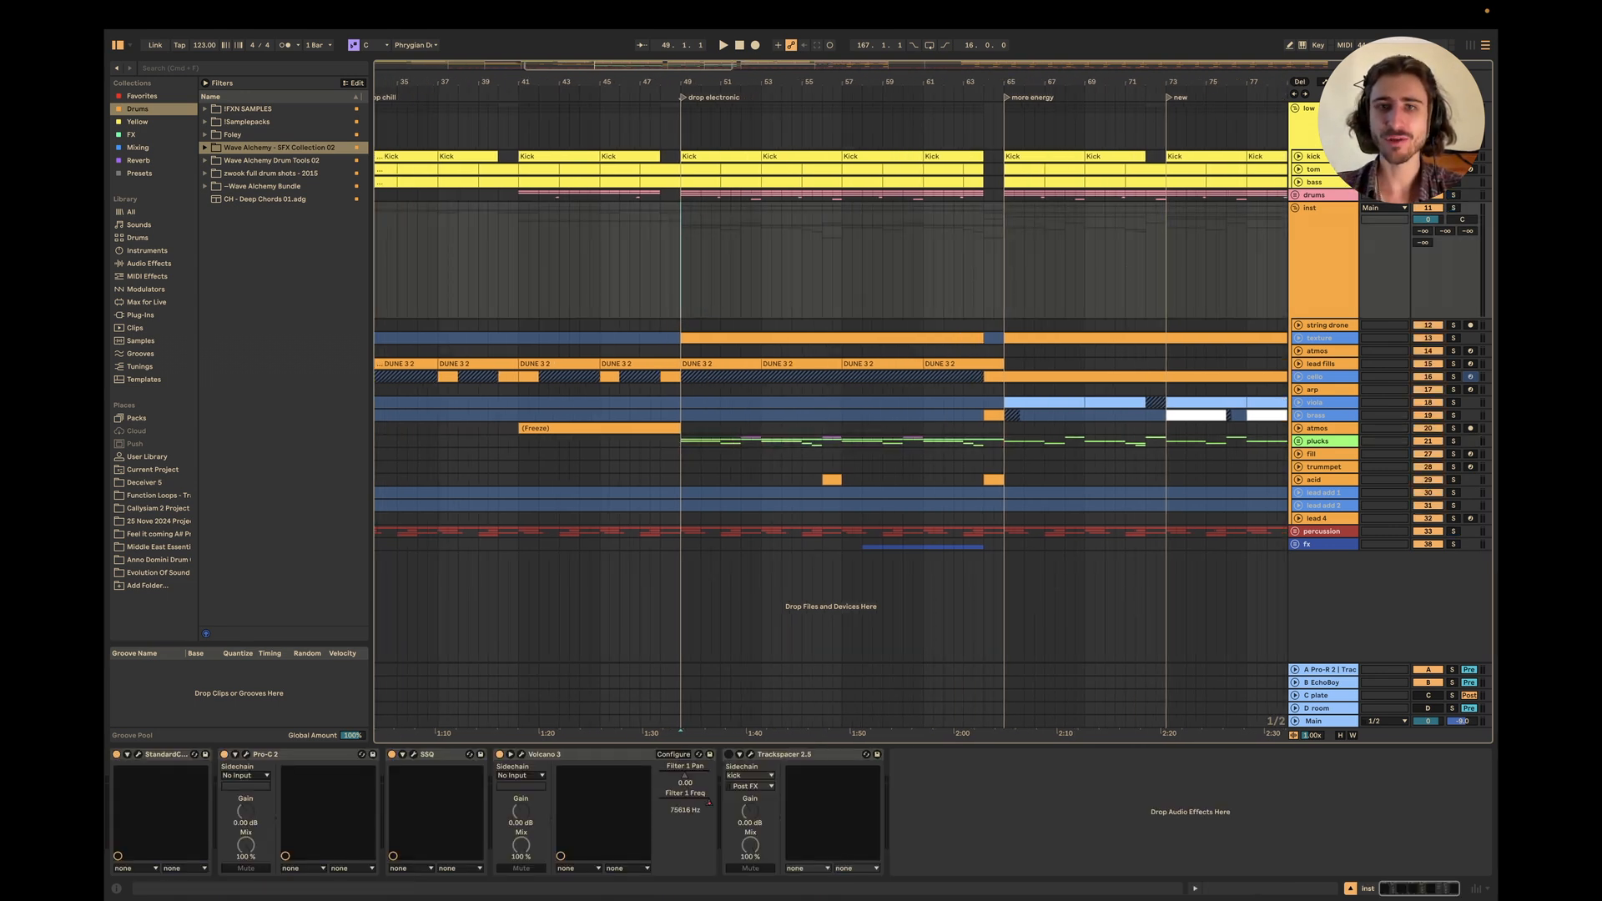
key("space")
scroll(812, 402, "up", 2)
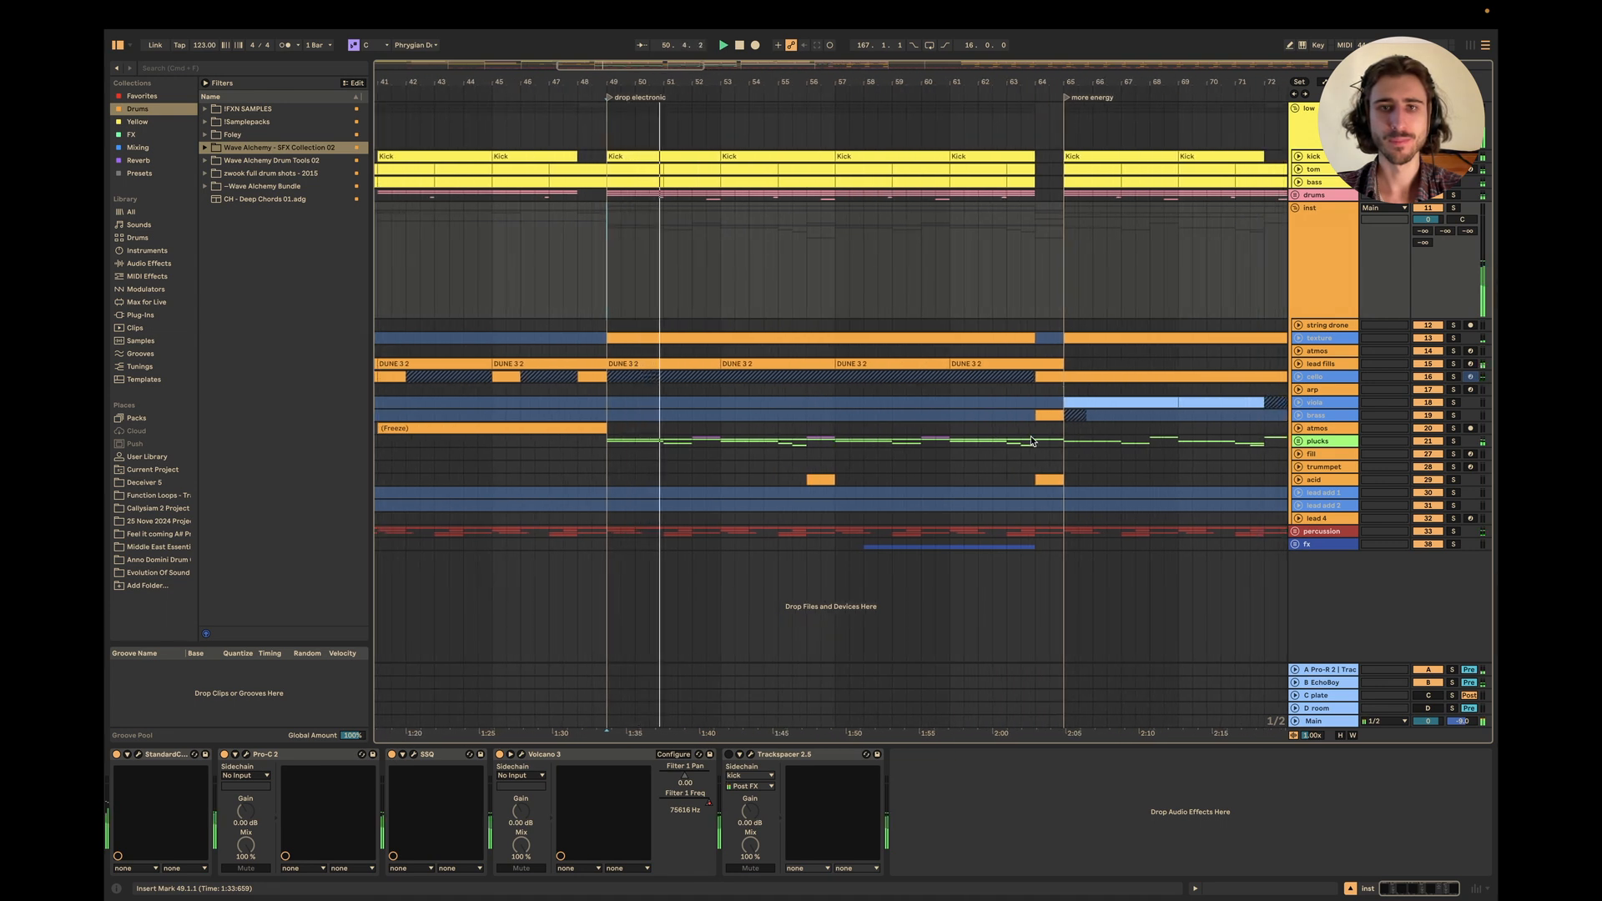
scroll(1162, 387, "left", 1)
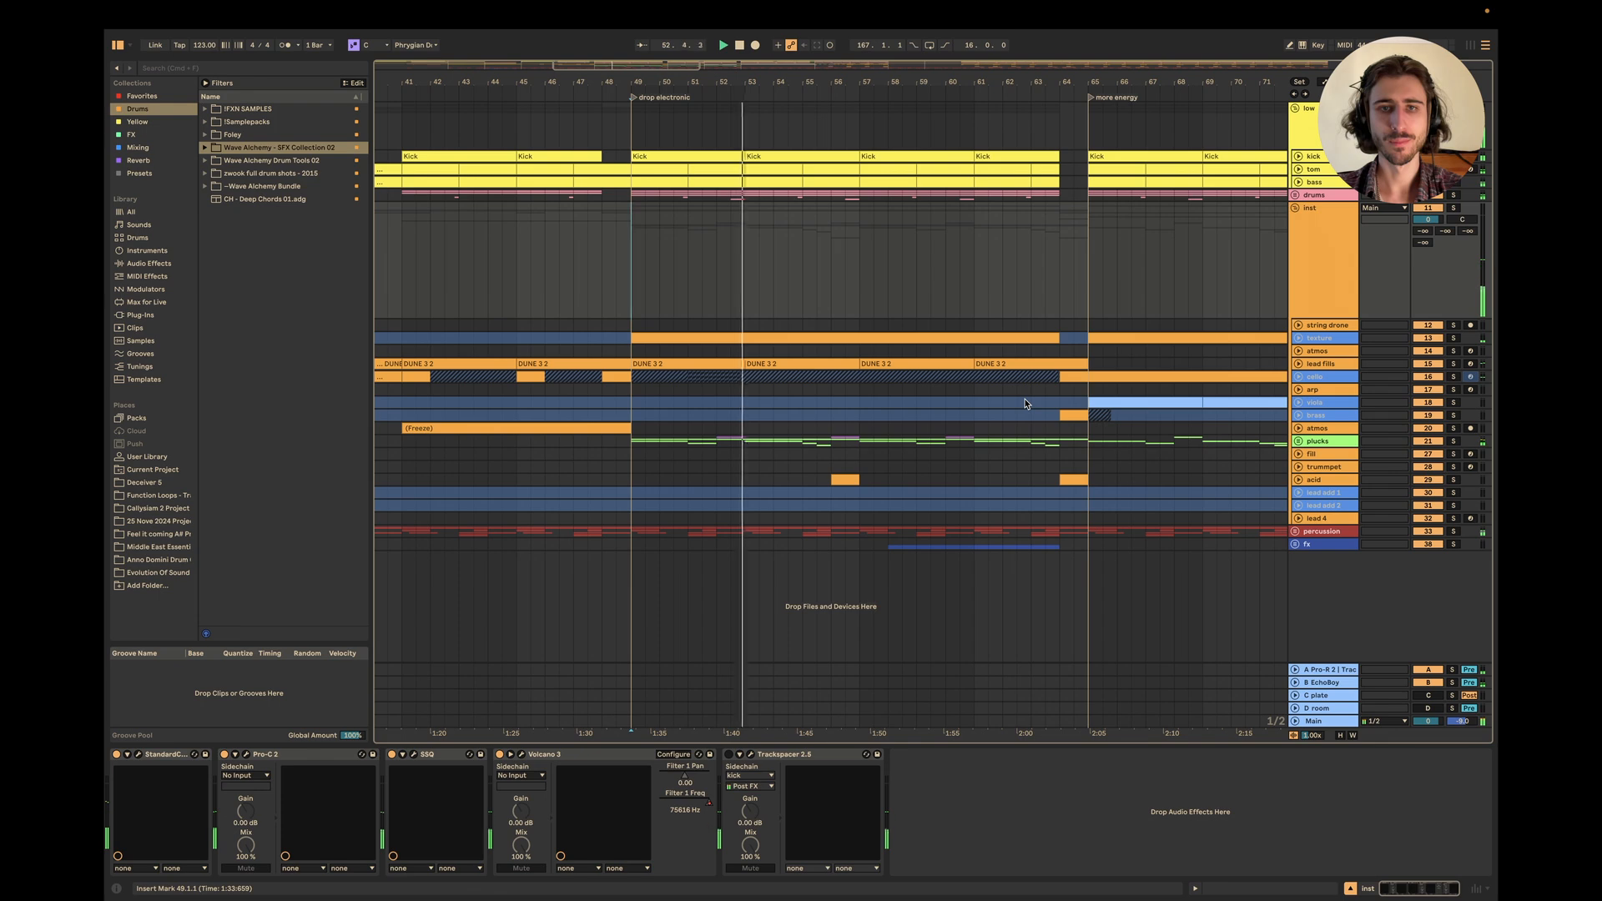
Unfold the plucks group during playback, stop playback, and unfold the cello track around the drop electronic marker.
left_click(1298, 442)
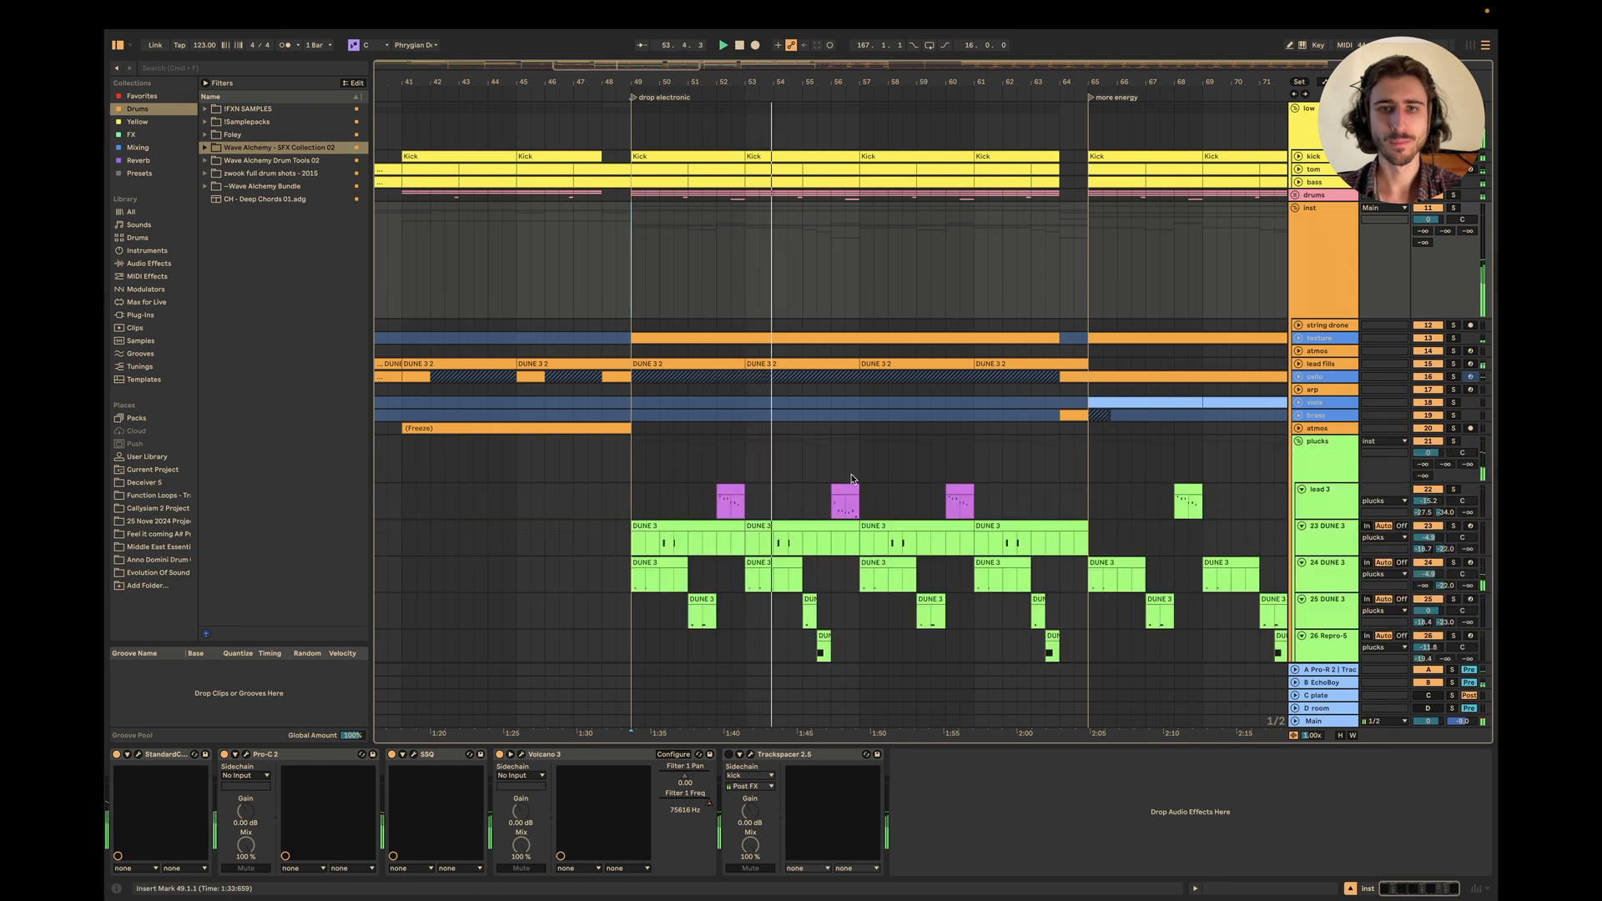
scroll(814, 474, "up", 2)
scroll(813, 474, "left", 1)
scroll(812, 474, "down", 1)
key("space")
left_click(1298, 361)
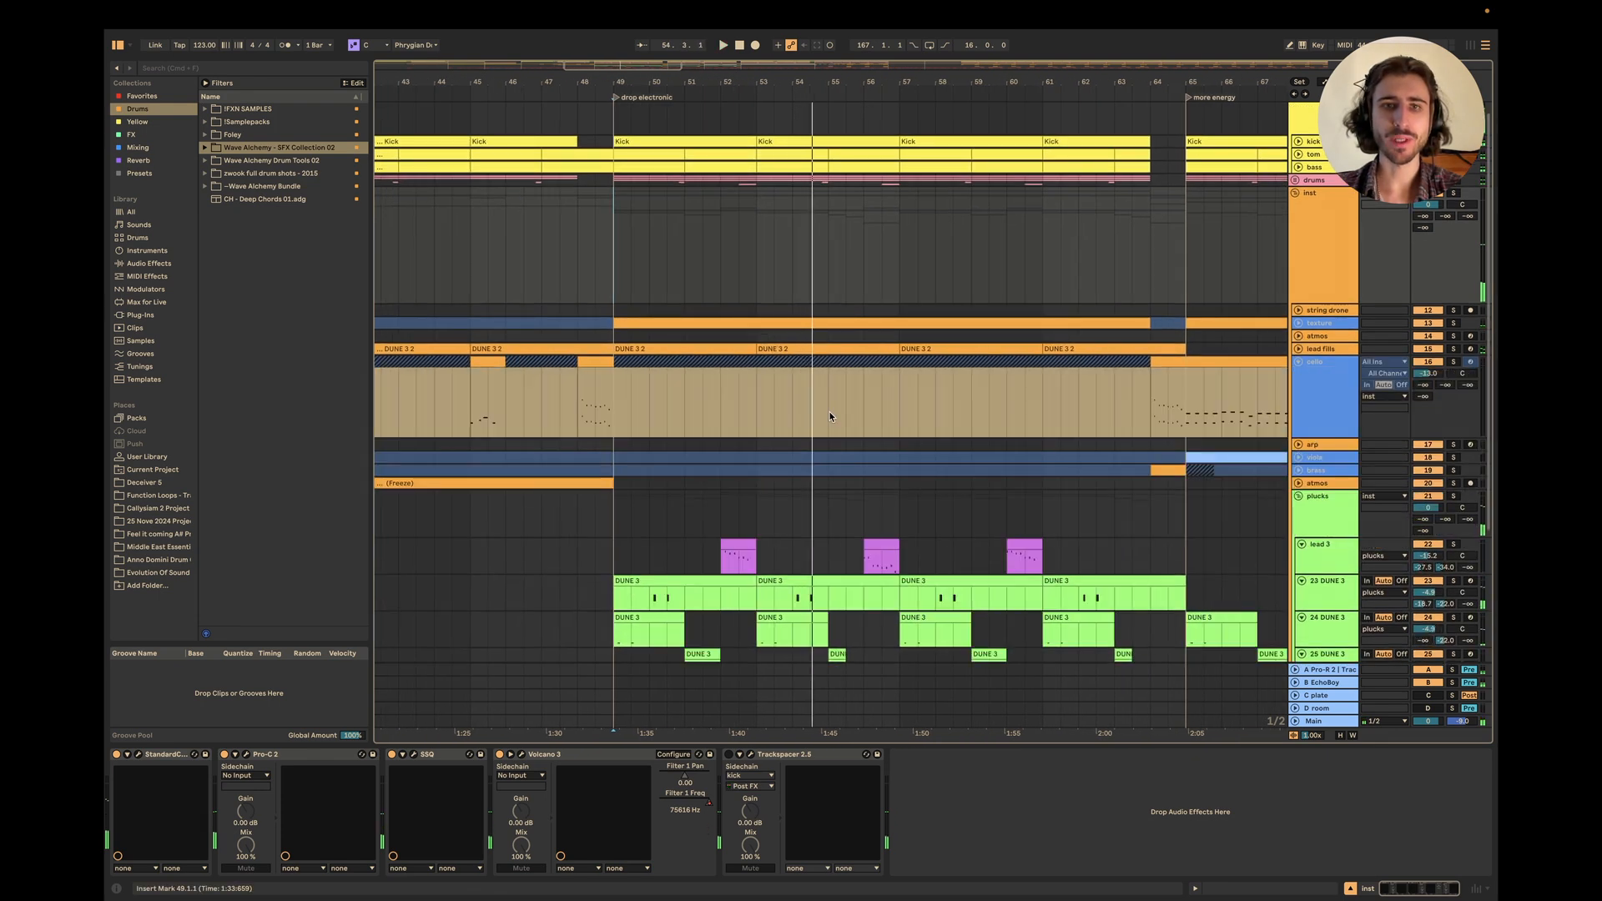
scroll(674, 372, "down", 1)
scroll(674, 372, "left", 3)
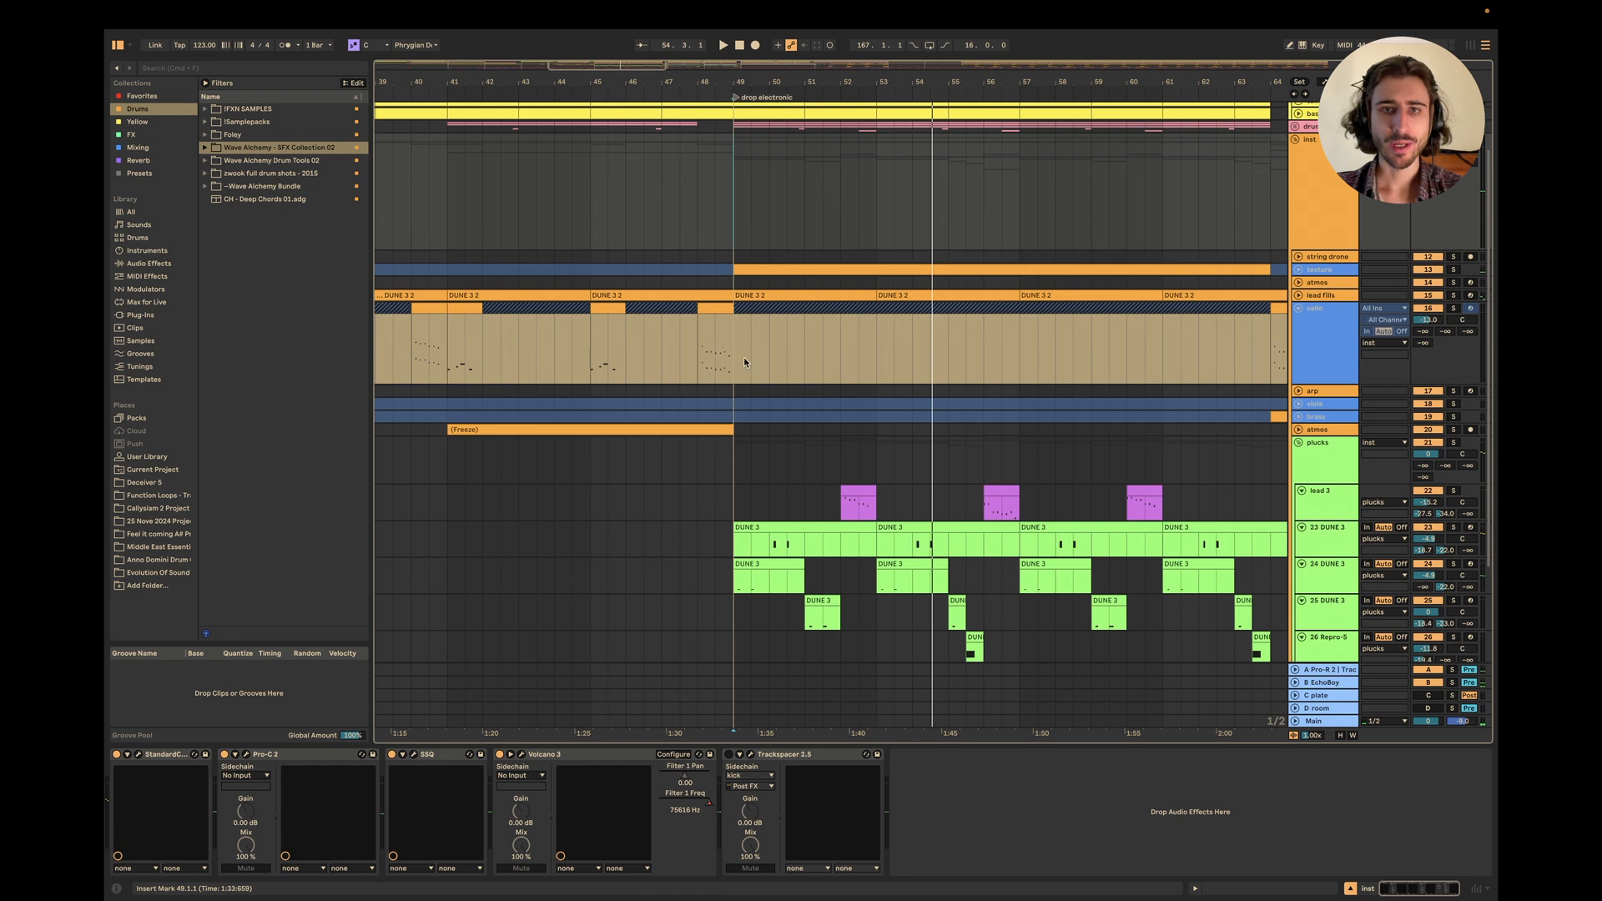
Try copying the one-bar cello phrase at bar 40 to 52.1.1 and play from there.
scroll(738, 339, "left", 2)
left_click_drag(503, 310, 933, 327)
key("space")
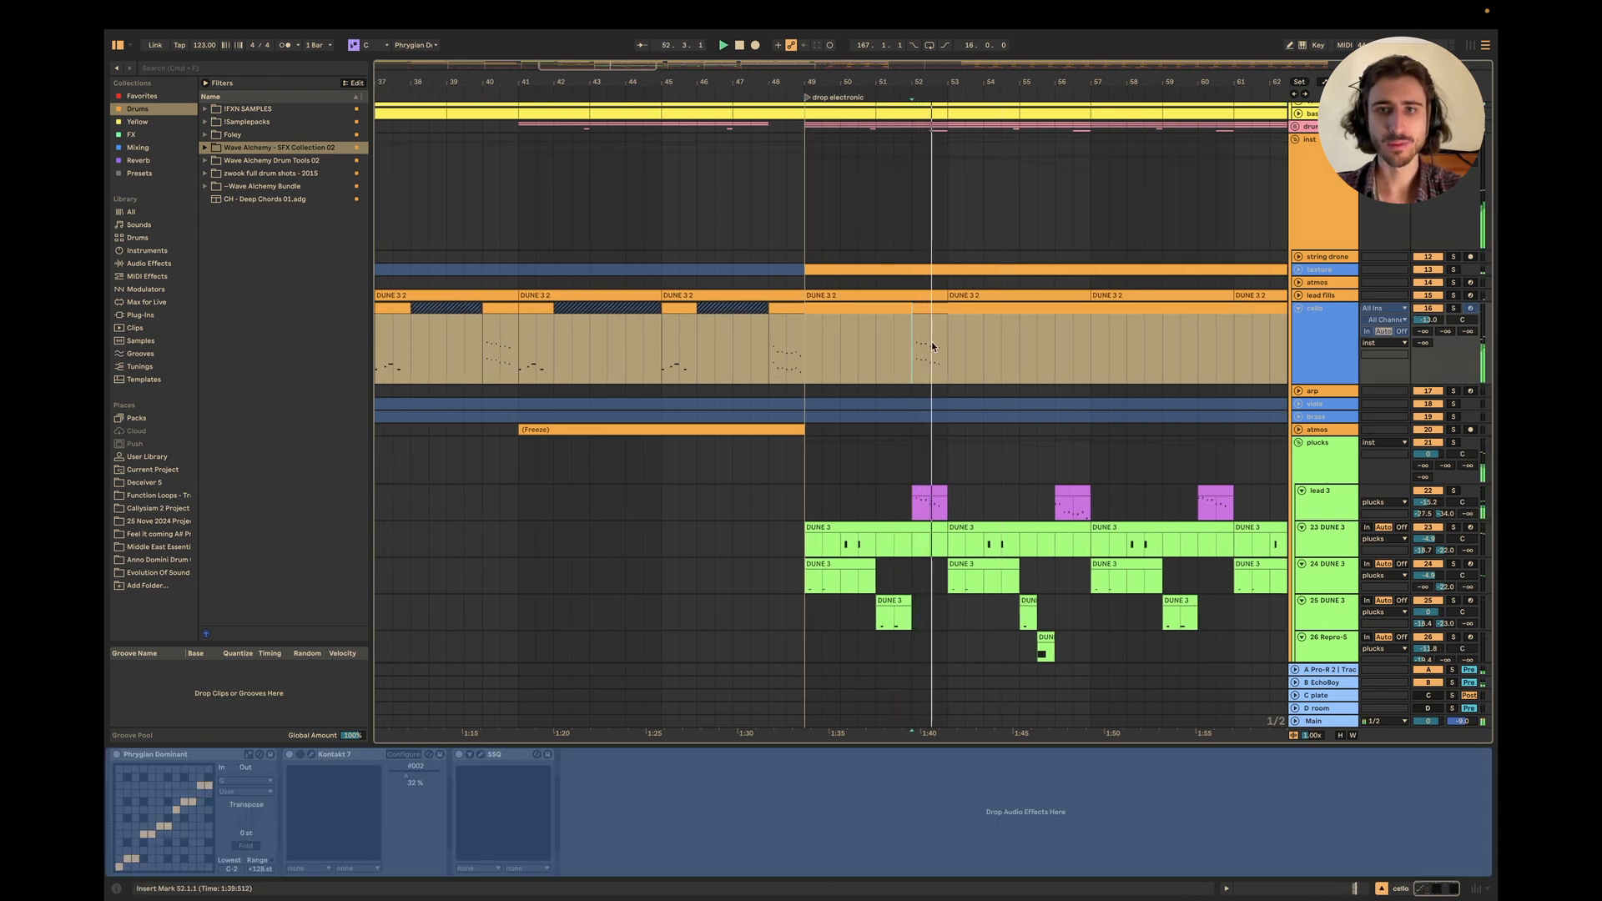
Try copying the one-bar cello phrase at bar 48 to 56.1.1 and listen to it alongside the plucks.
scroll(931, 344, "right", 2)
scroll(932, 344, "up", 1)
left_click(744, 320)
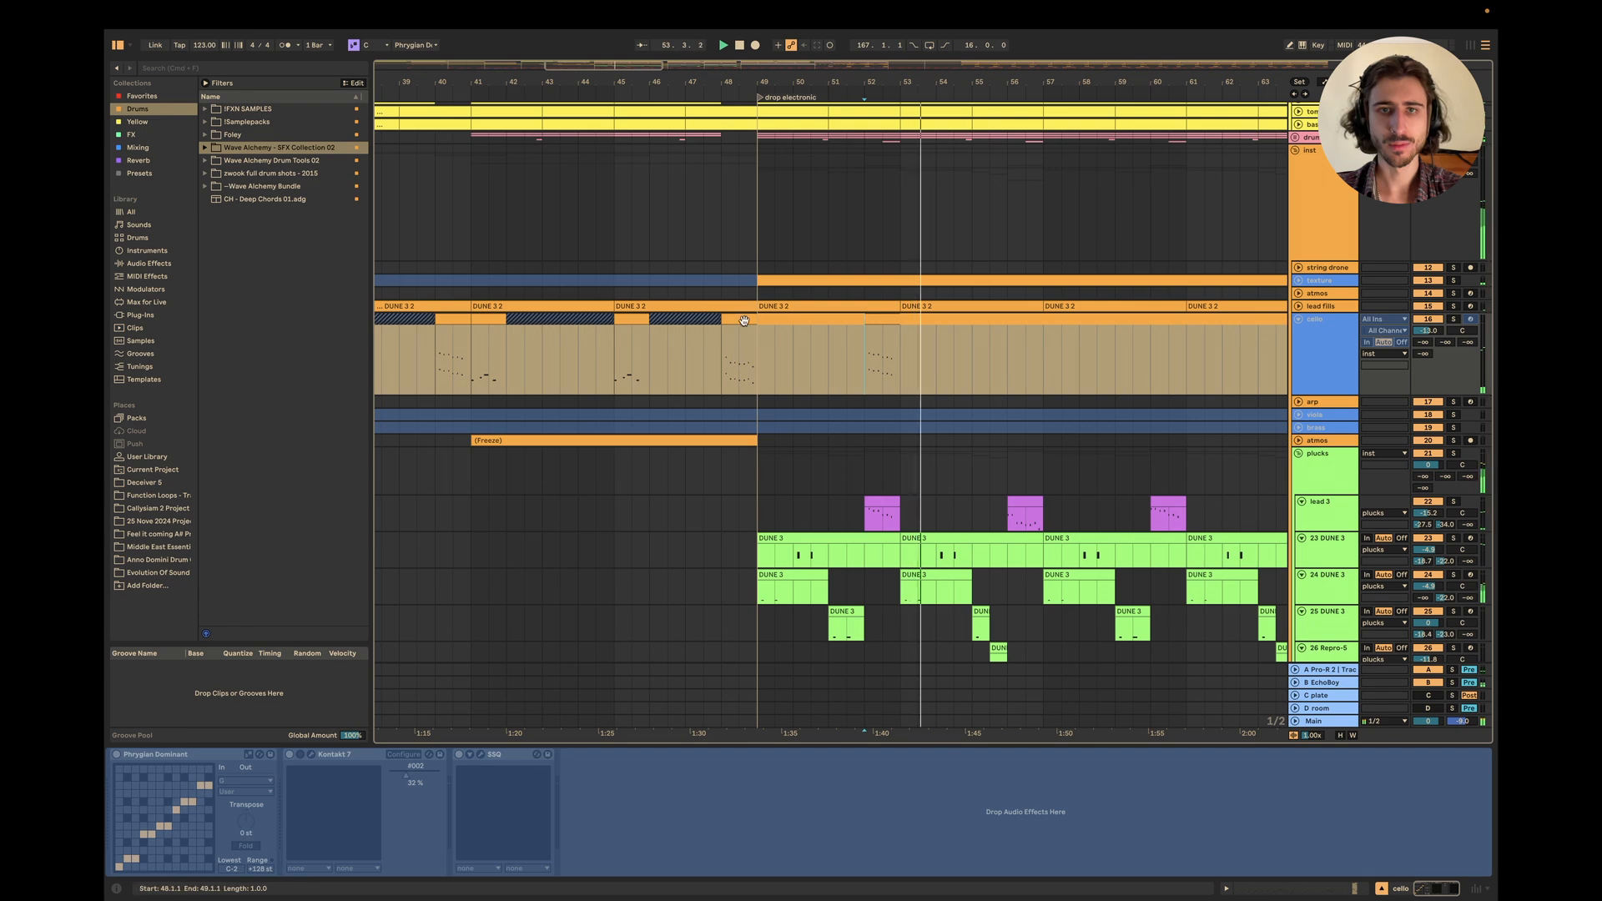
left_click_drag(743, 320, 1031, 330)
scroll(1031, 331, "right", 4)
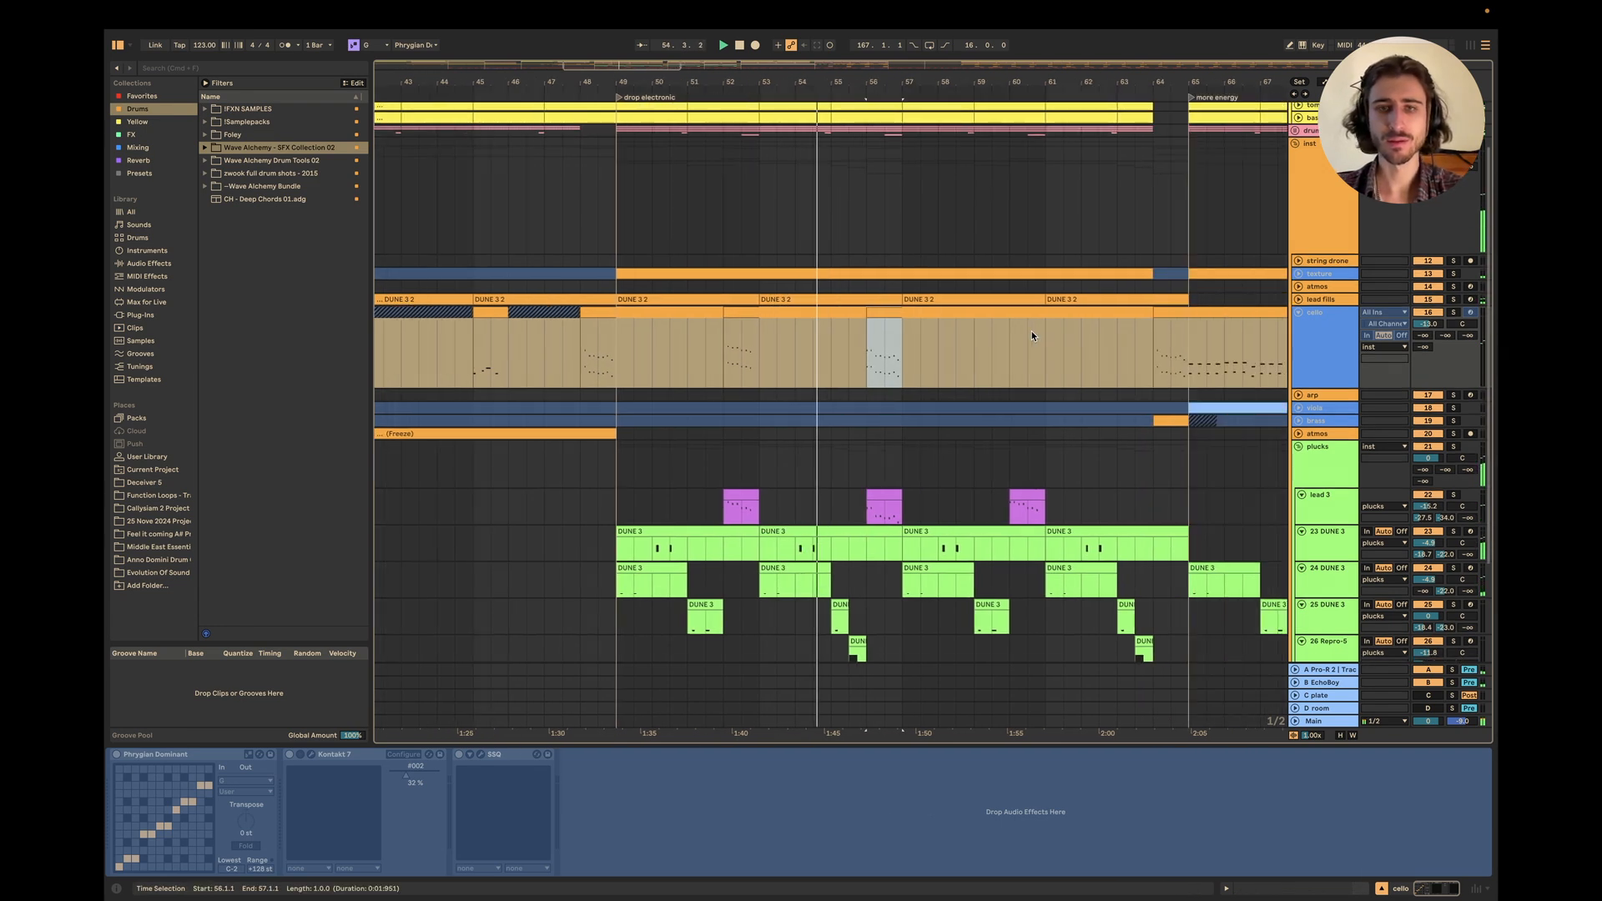
scroll(1031, 330, "down", 2)
scroll(896, 215, "up", 1)
scroll(896, 215, "down", 1)
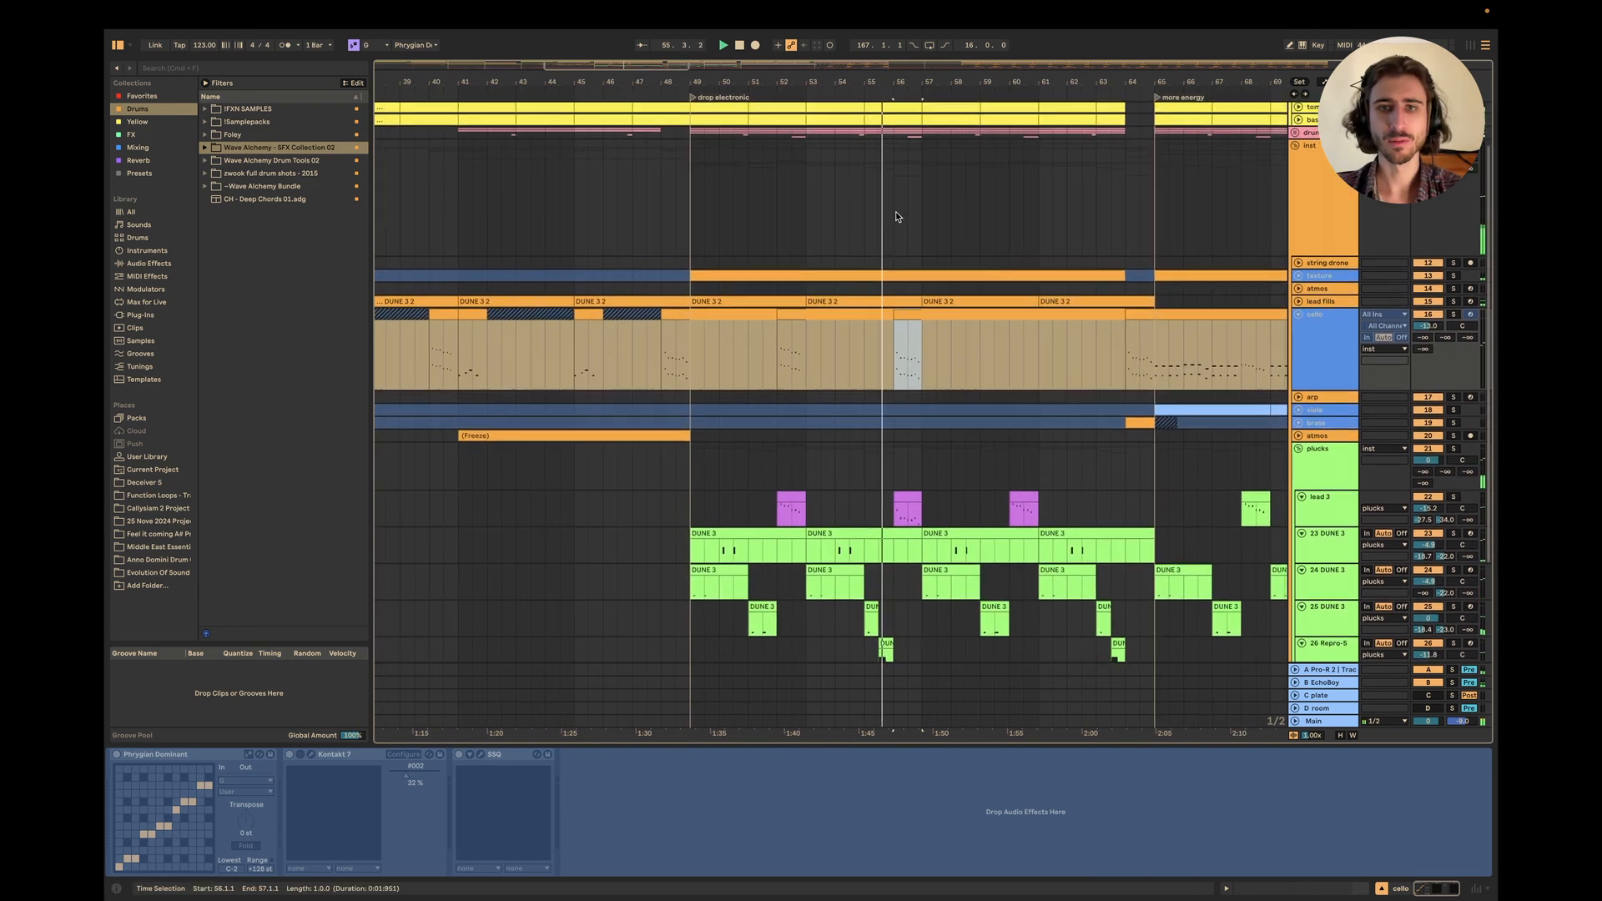
scroll(896, 217, "right", 1)
scroll(896, 216, "down", 1)
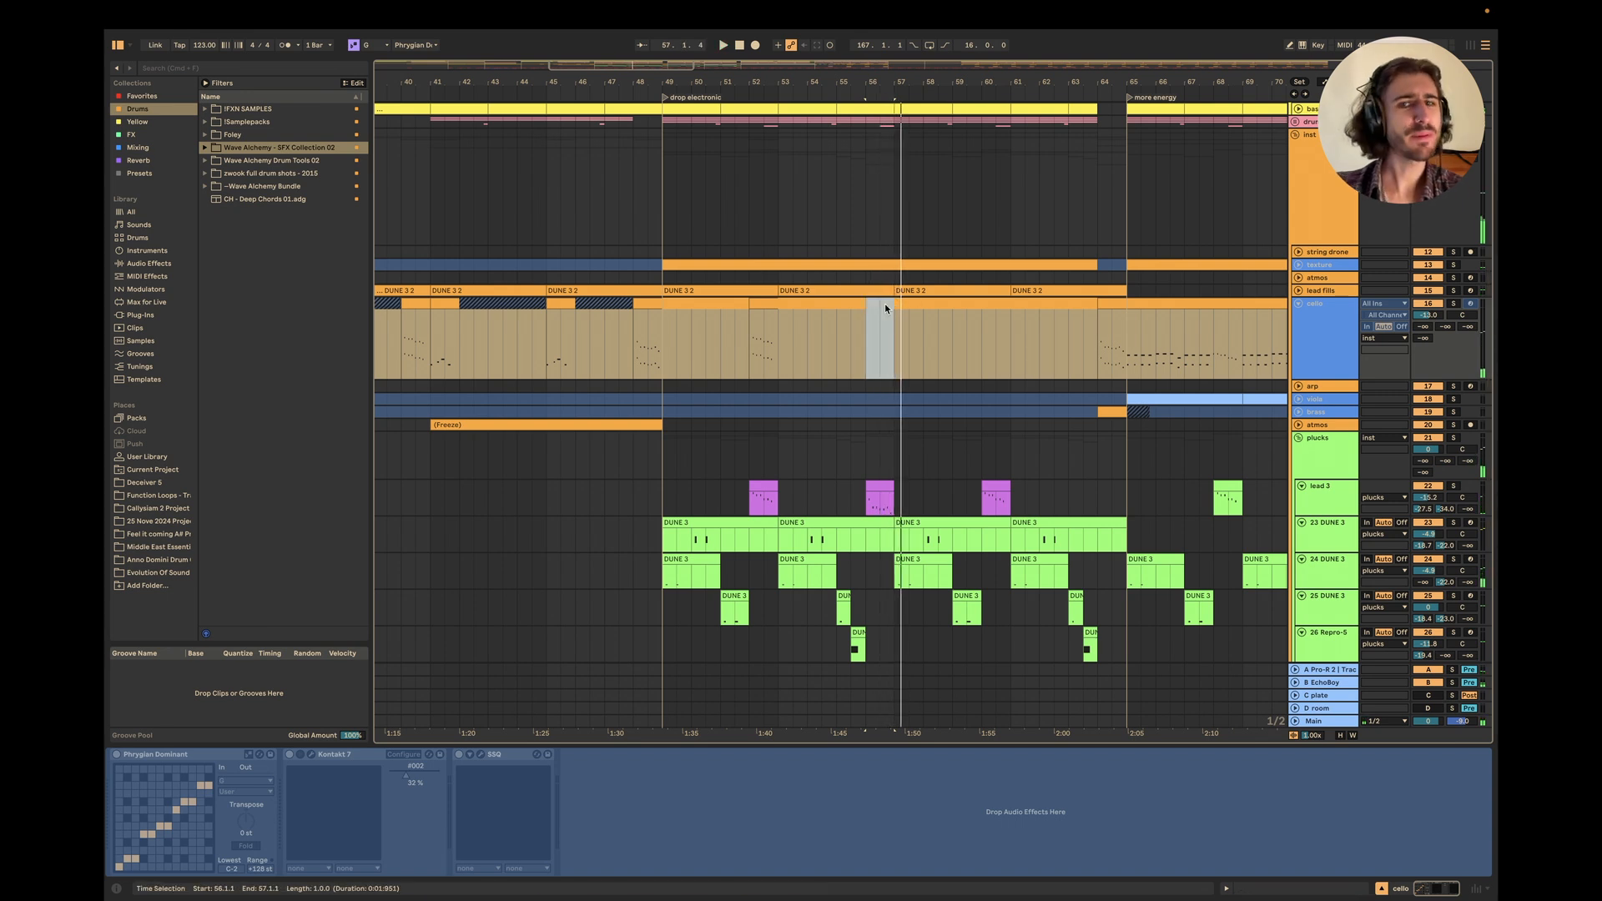
Delete the cello clips throughout the drop electronic section, from 49.1.1 to 63.4.4.
left_click(759, 304)
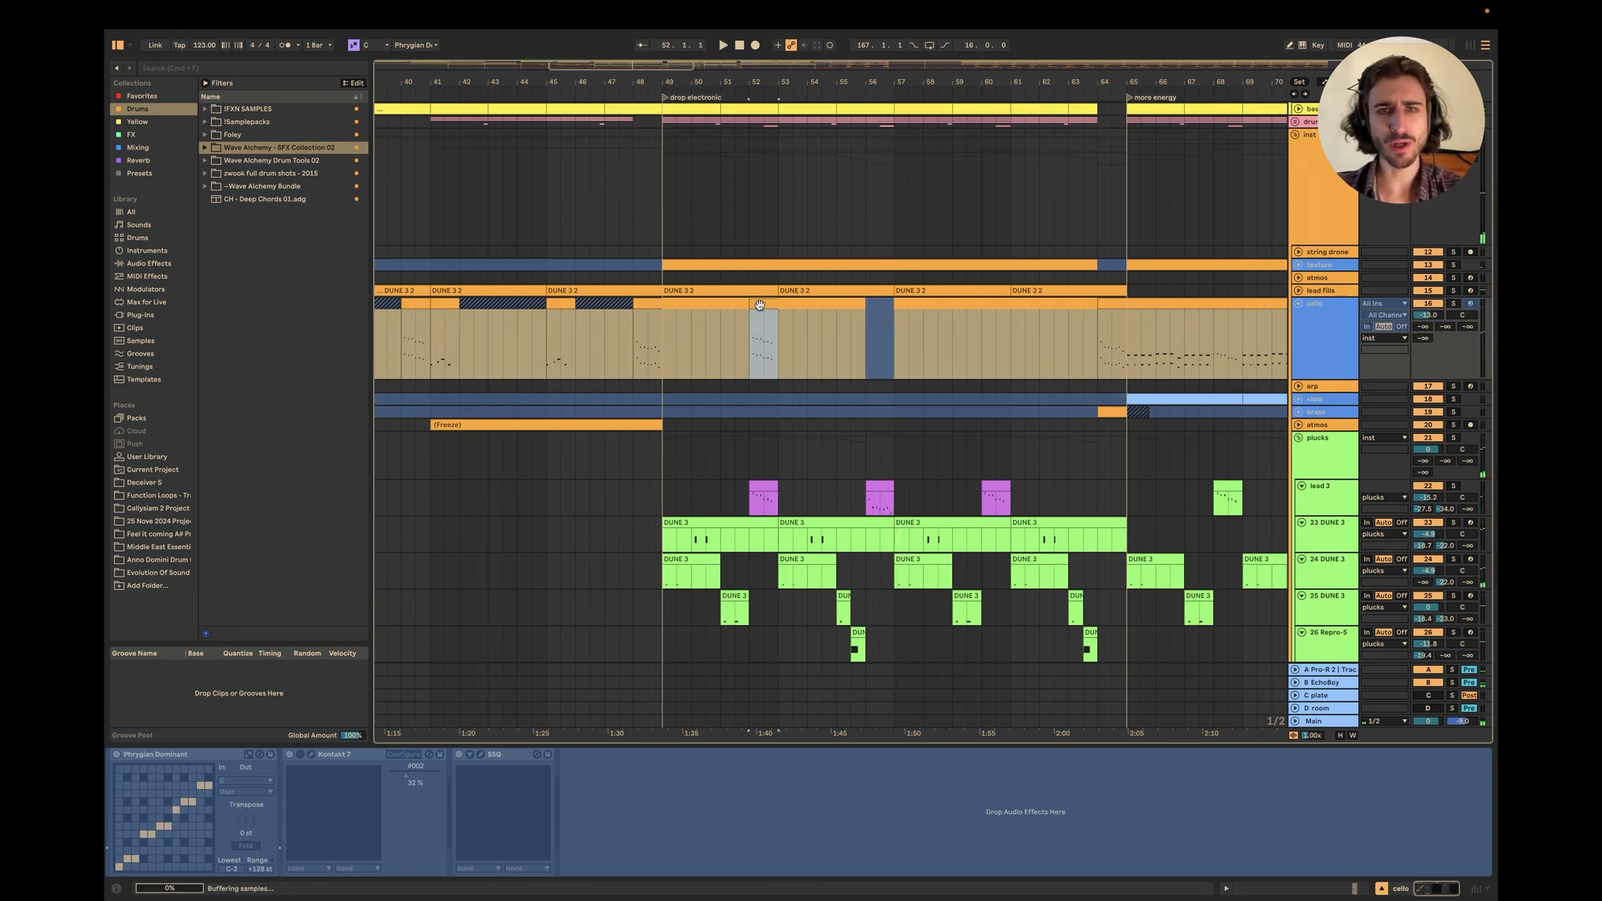
left_click(701, 299)
left_click(1033, 305, "shift")
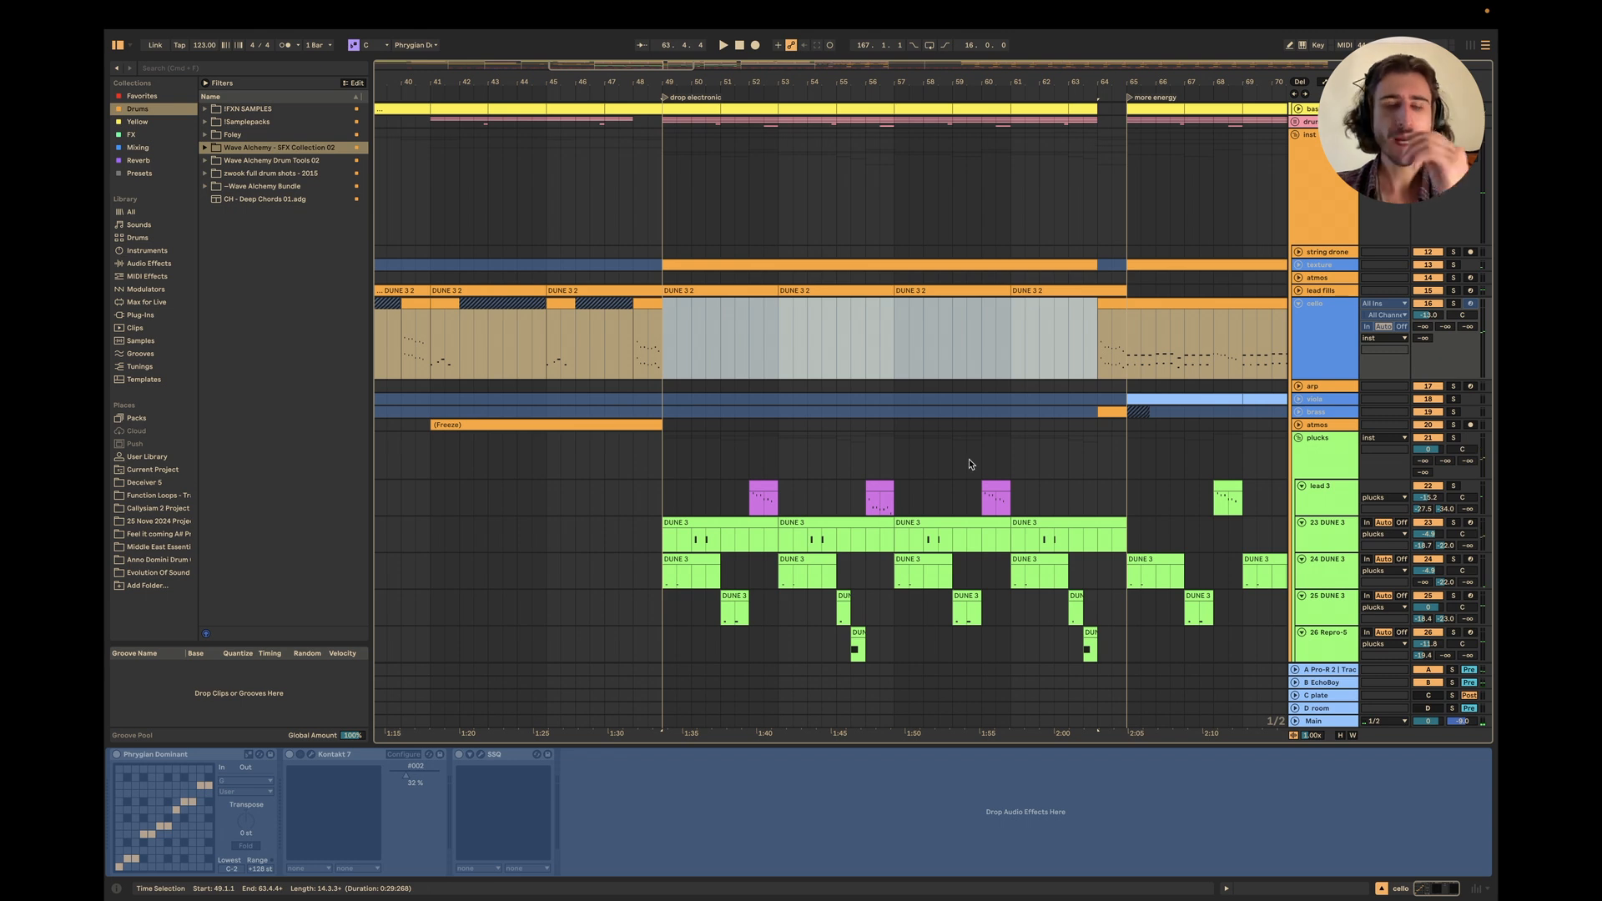
Fold the plucks group and the cello track, and place the insert marker at 53.1.1 on the lower atmos track.
left_click(1299, 439)
left_click(1299, 379)
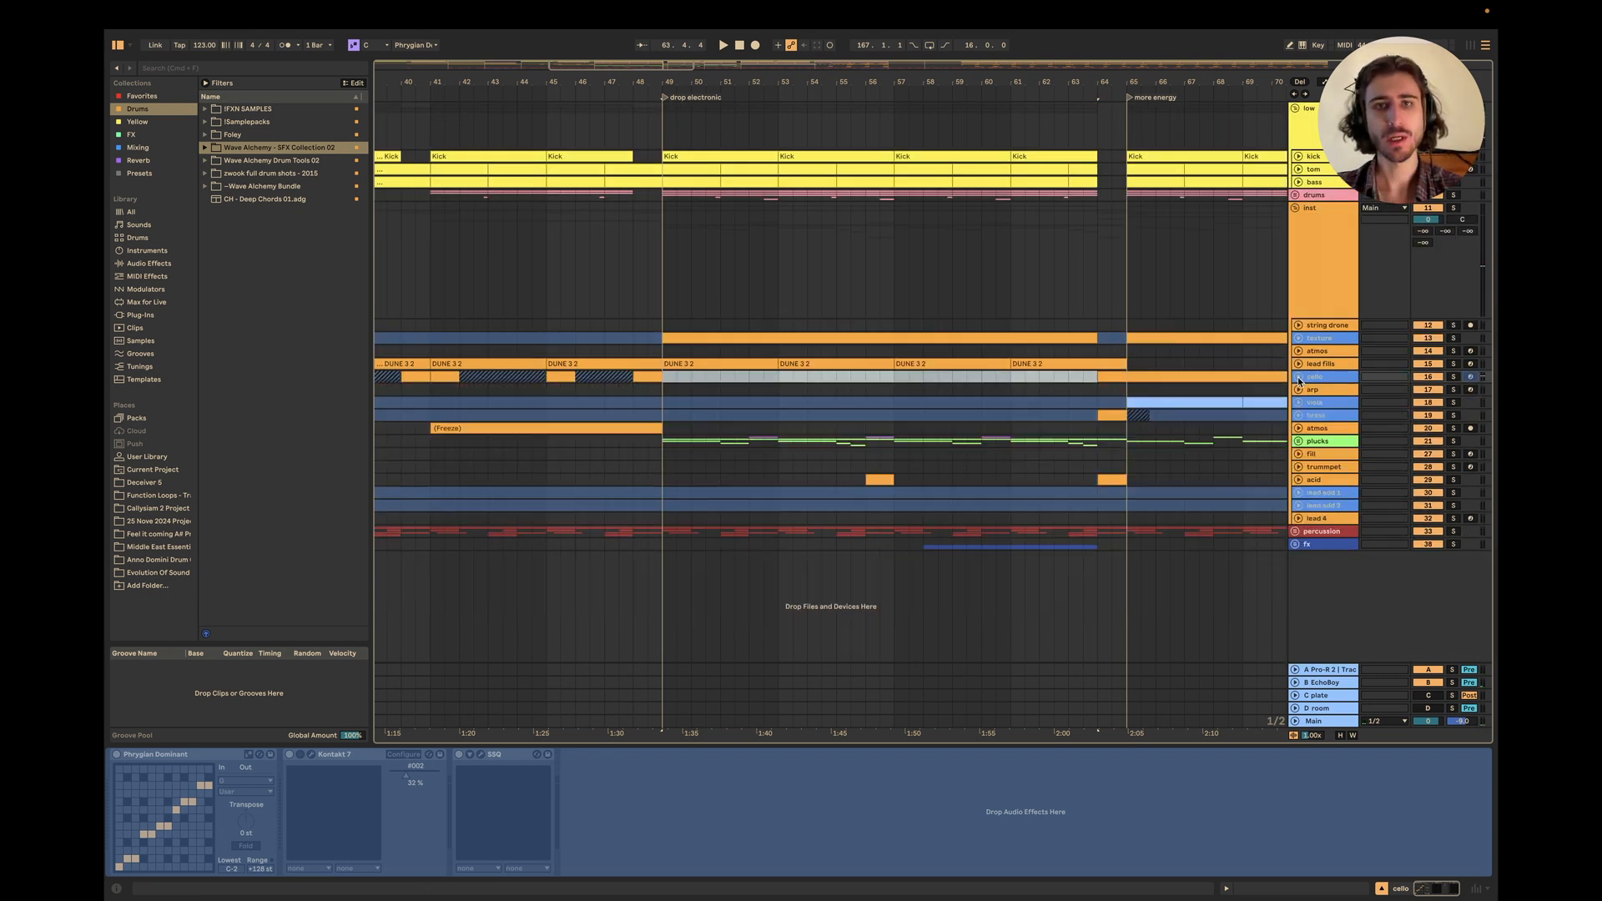
scroll(850, 440, "right", 3)
left_click(770, 429)
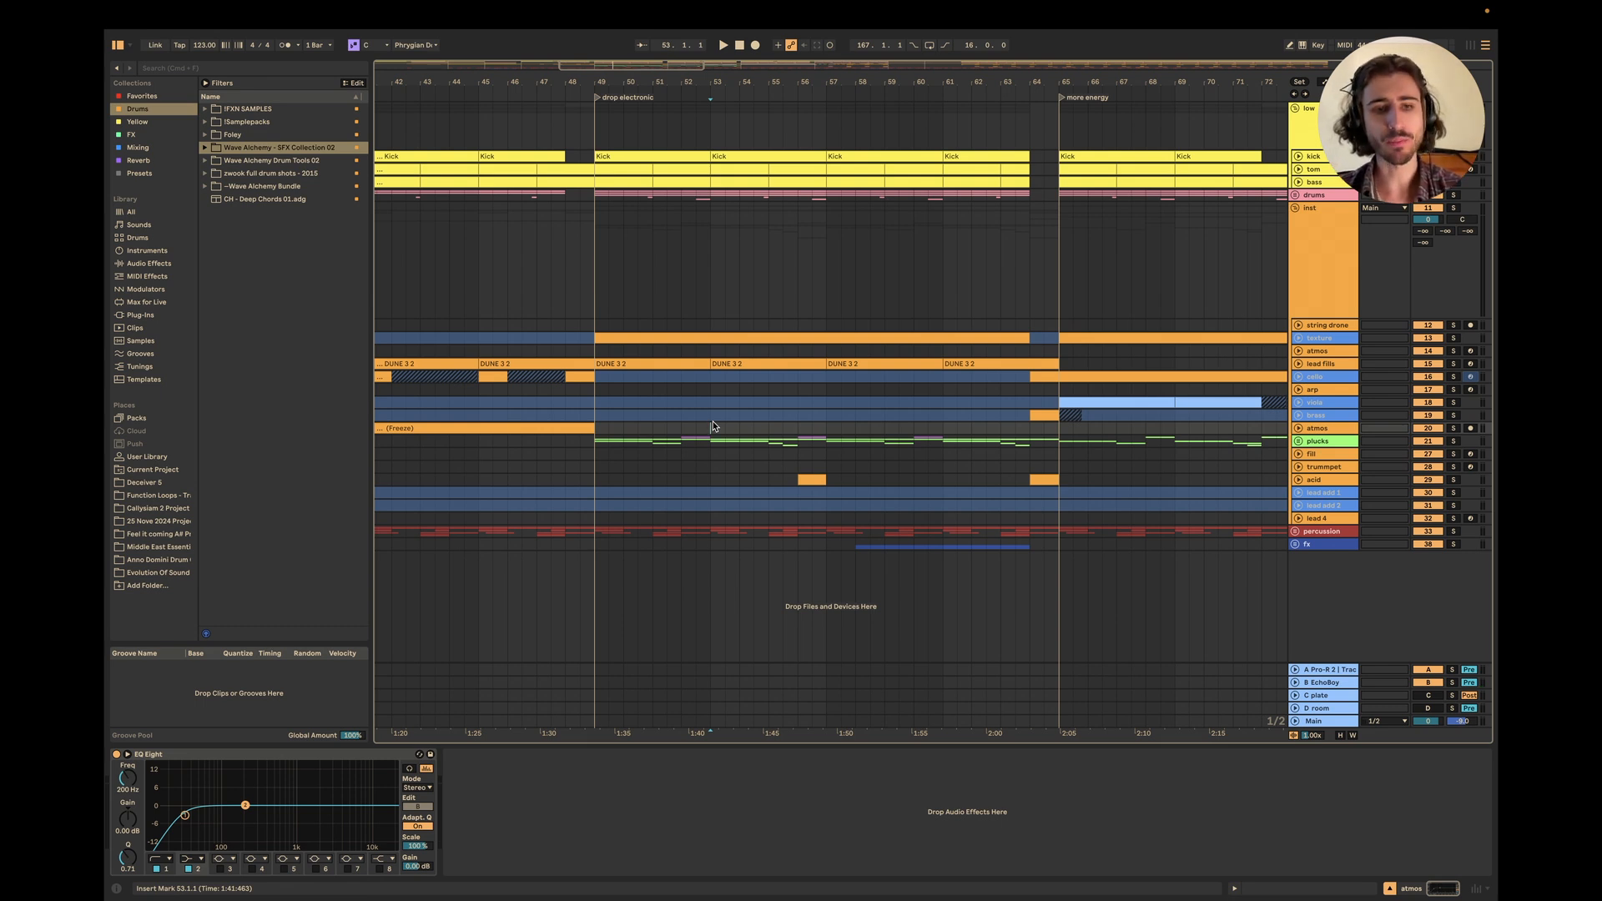
Switch to Keynote and show the "Third drop structure (Energetic)" slide.
key("F2")
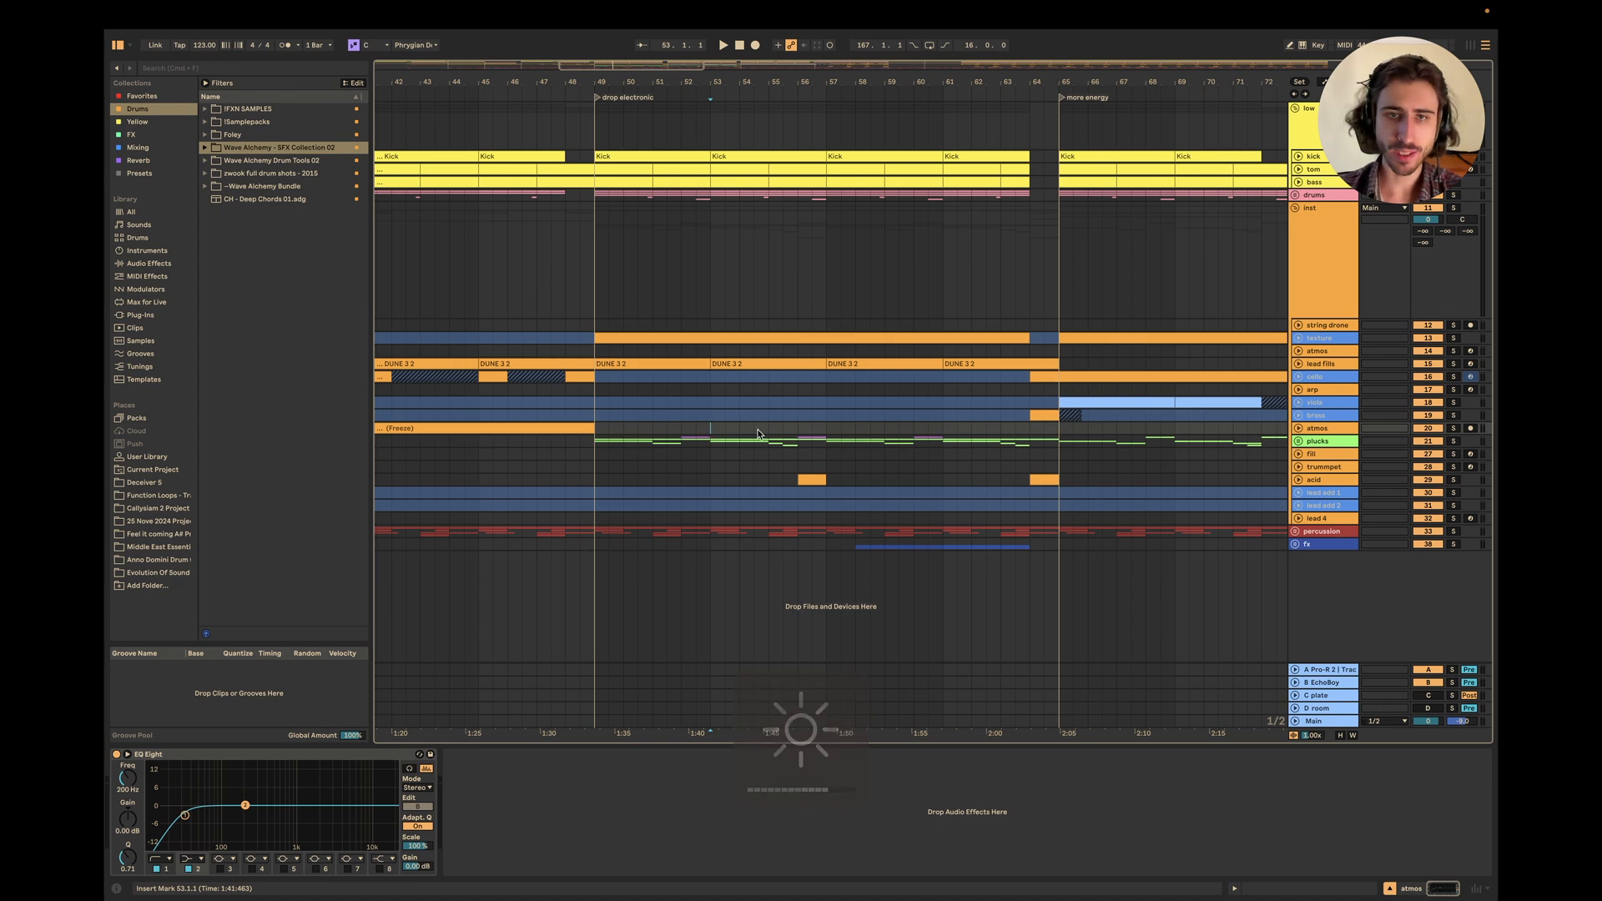
key("super+Tab")
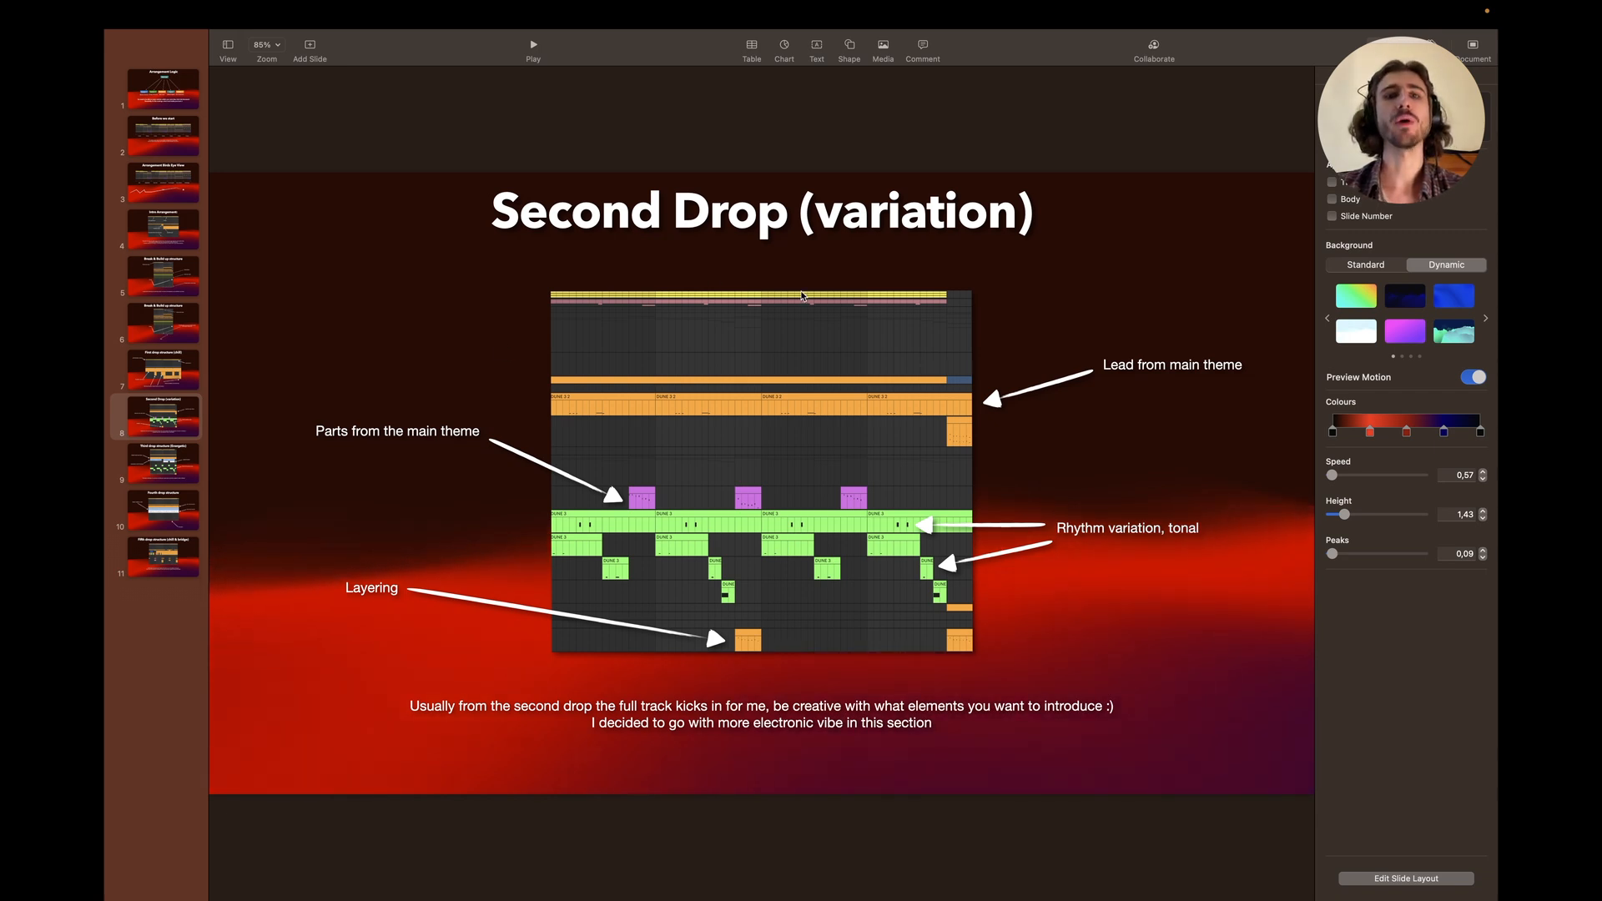
key("Down")
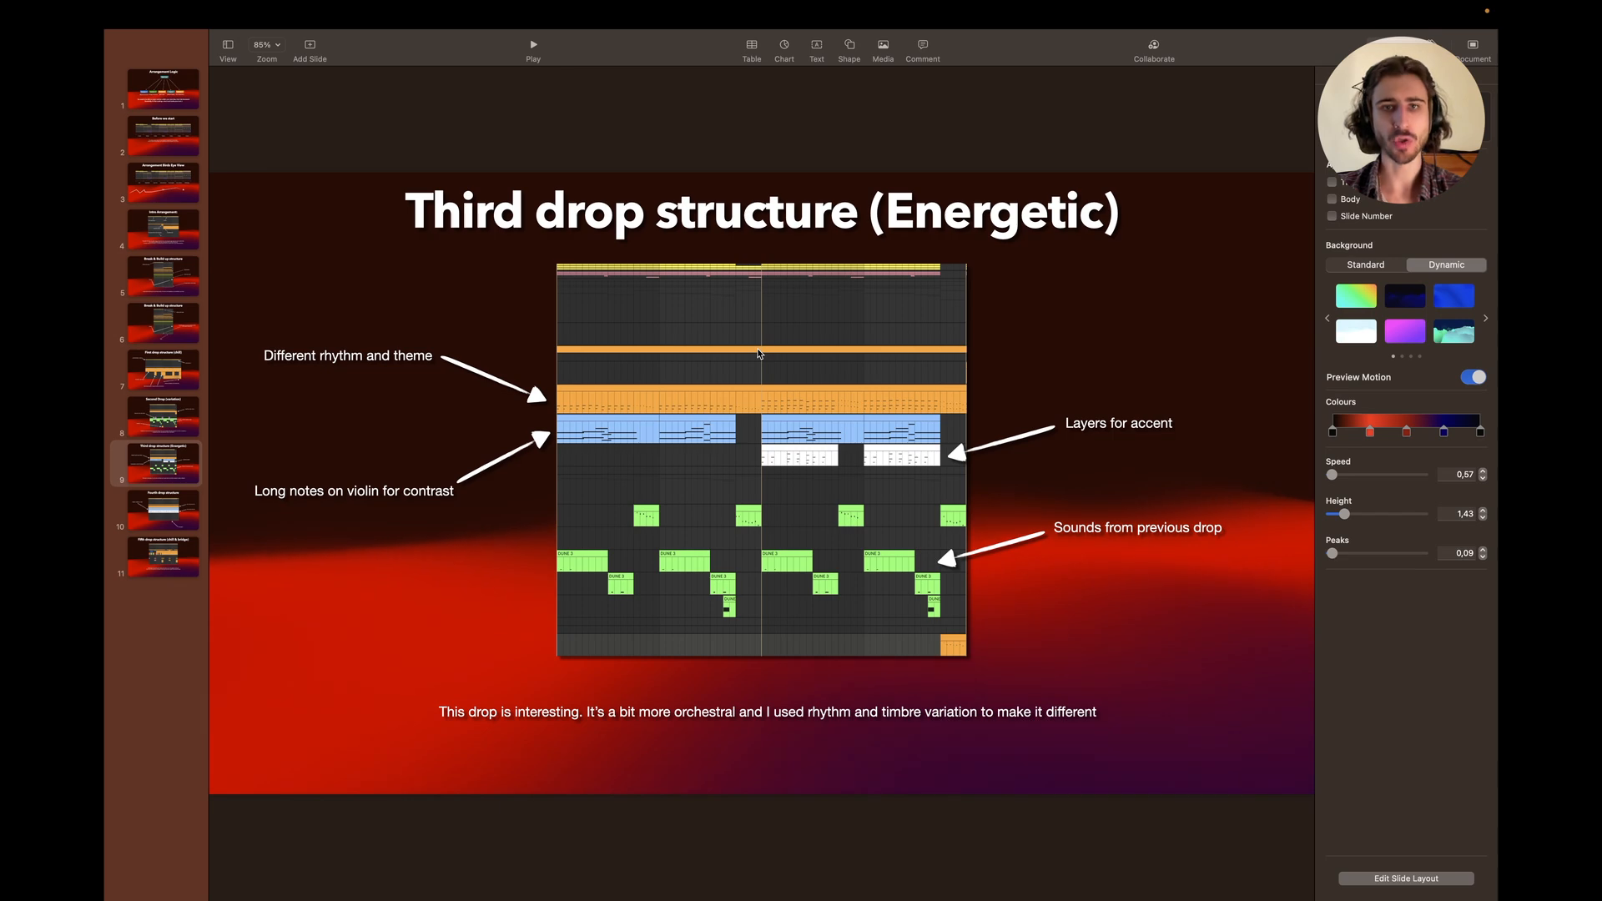
Switch back to Ableton Live and play into the more energy section from 61.1.1, with the insert marker on the inst group track.
key("super+Tab")
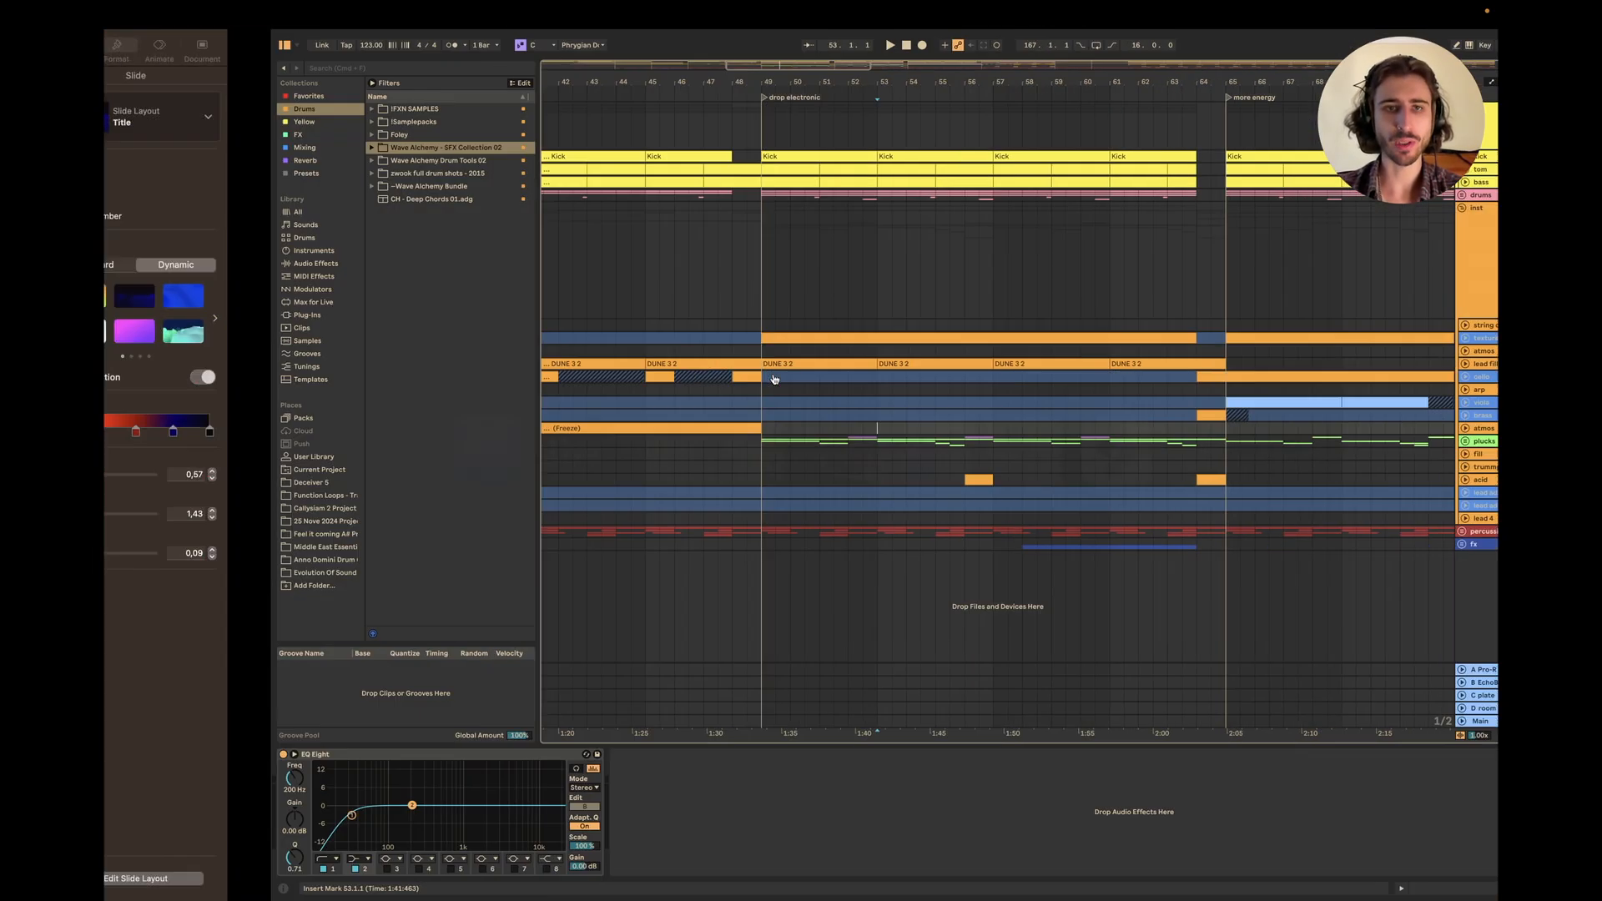
scroll(791, 402, "right", 5)
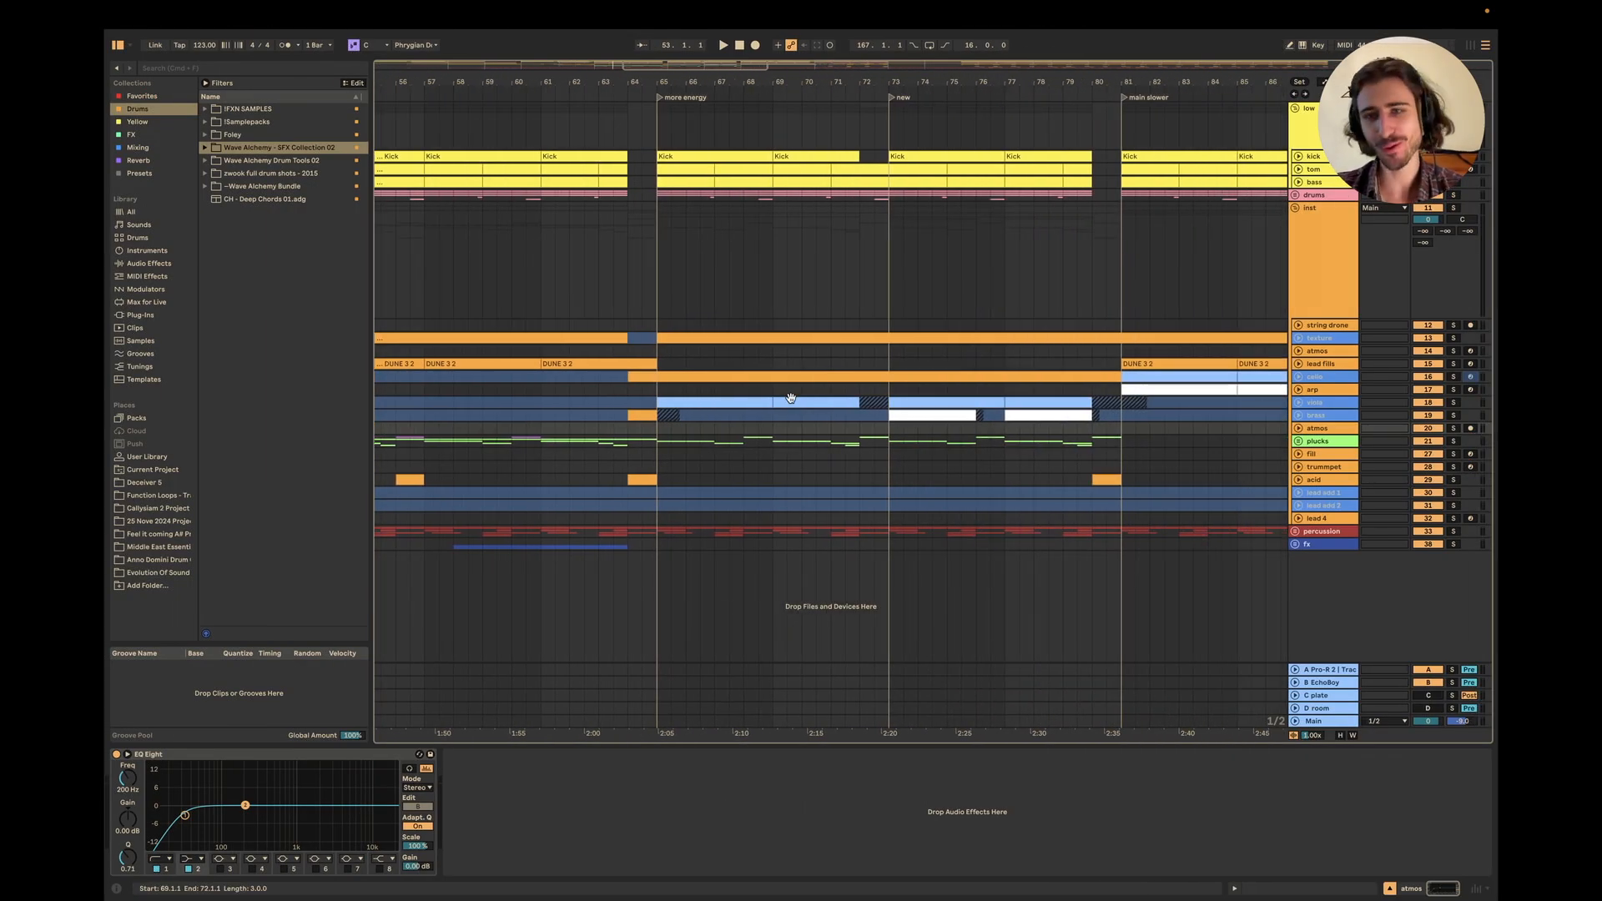
scroll(886, 419, "right", 1)
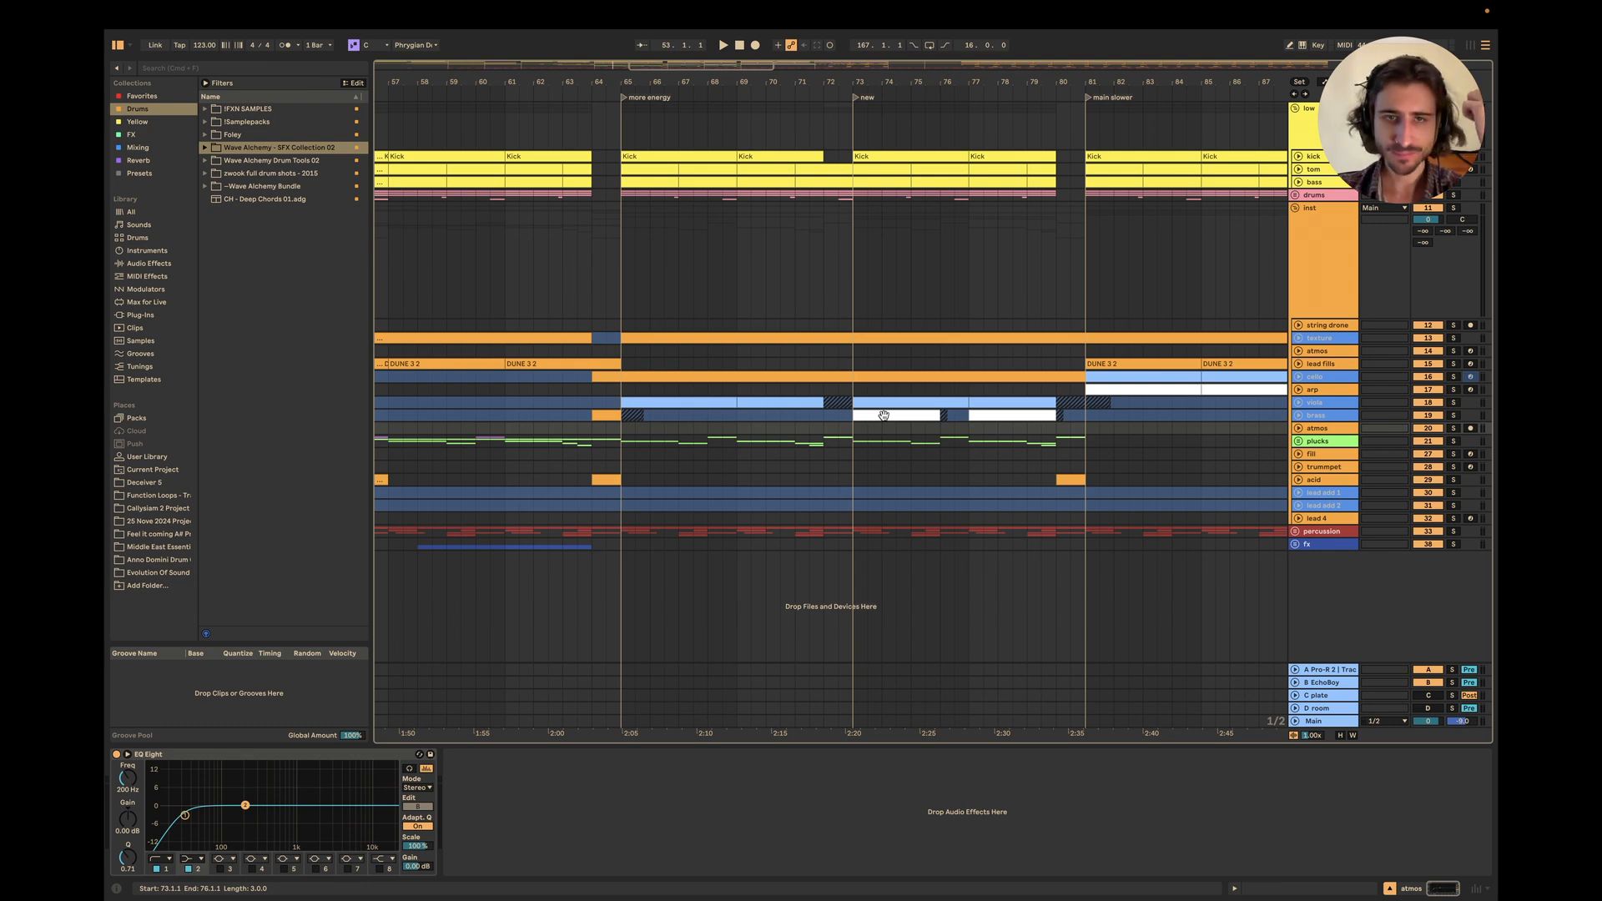
scroll(1135, 427, "left", 1)
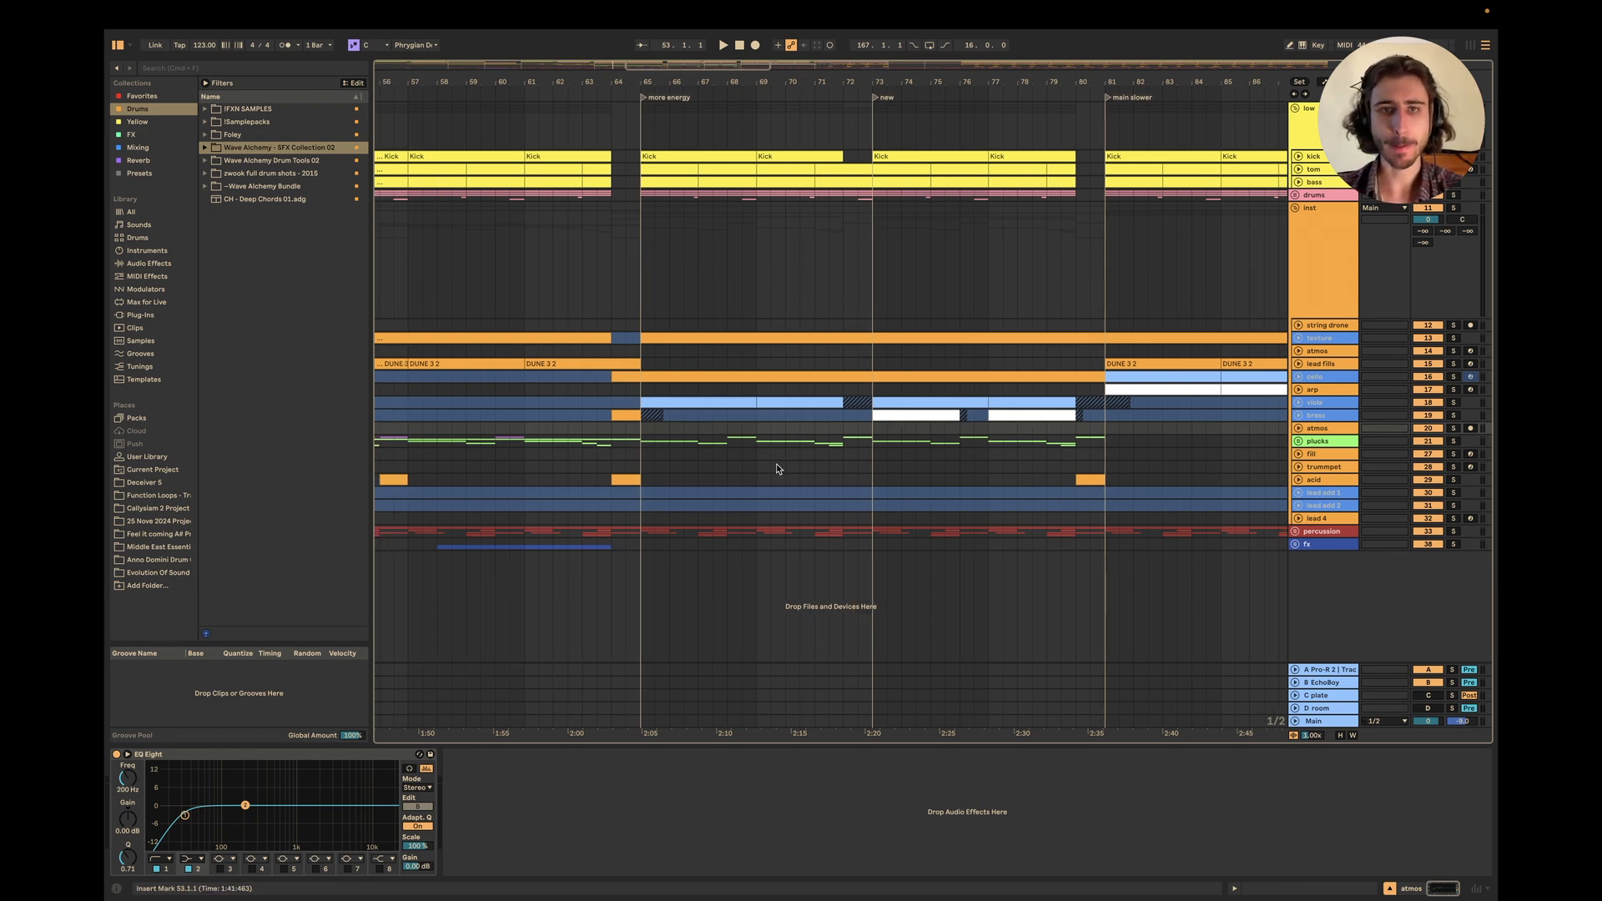
scroll(776, 468, "left", 3)
left_click(603, 297)
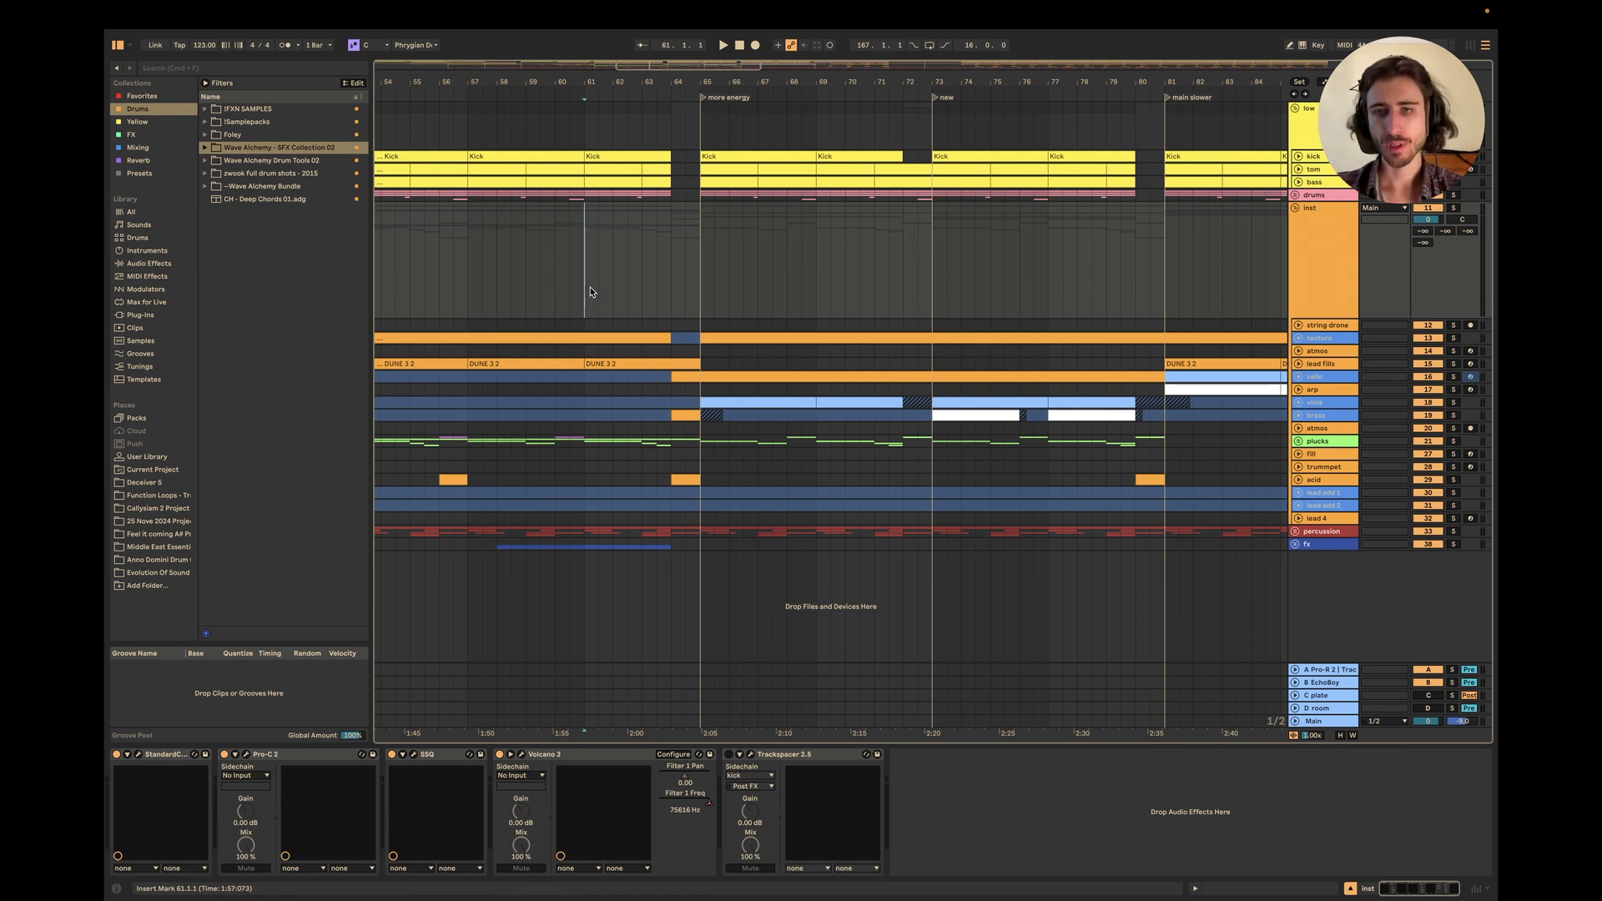
scroll(590, 291, "left", 3)
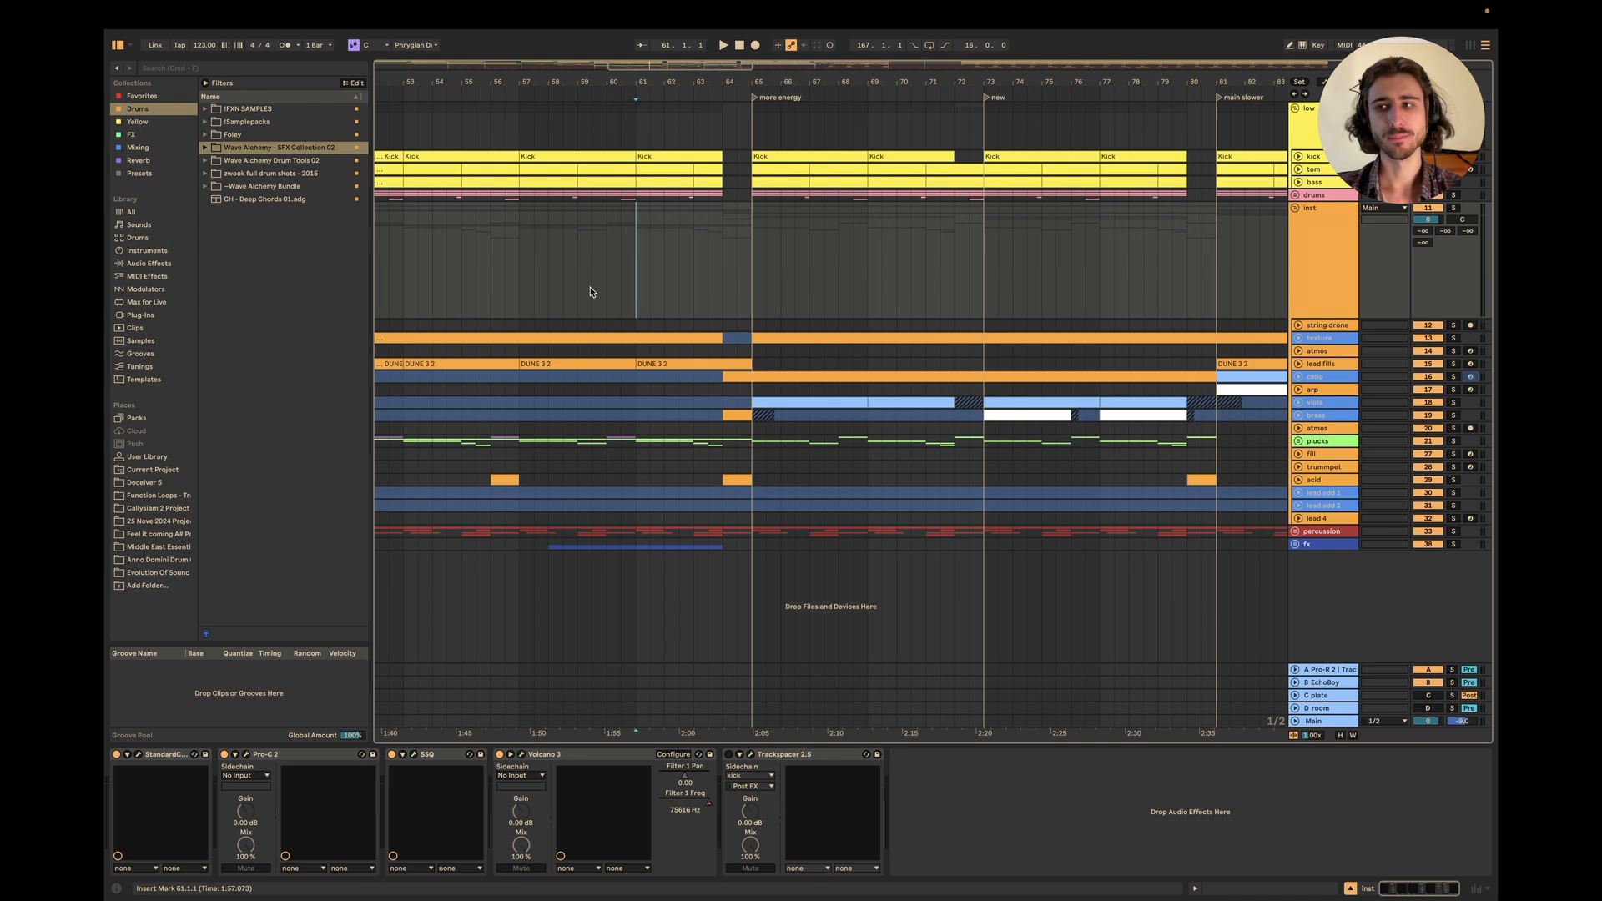
key("space")
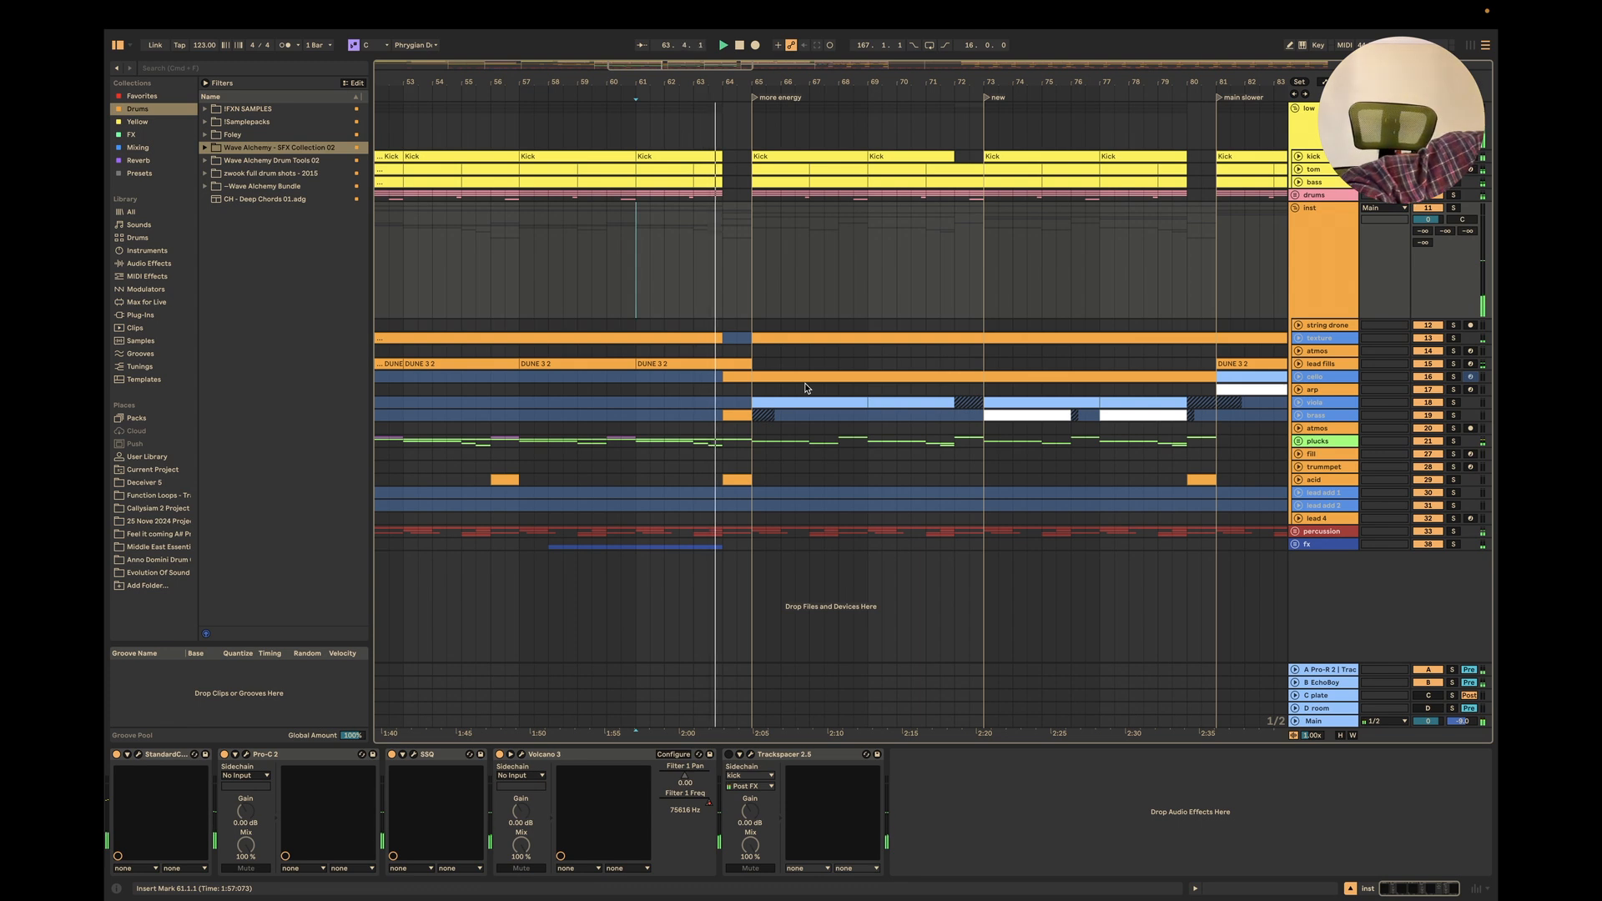
Unfold the brass track during playback and select its empty bar from 76.1.1 to 77.1.1.
left_click(904, 404)
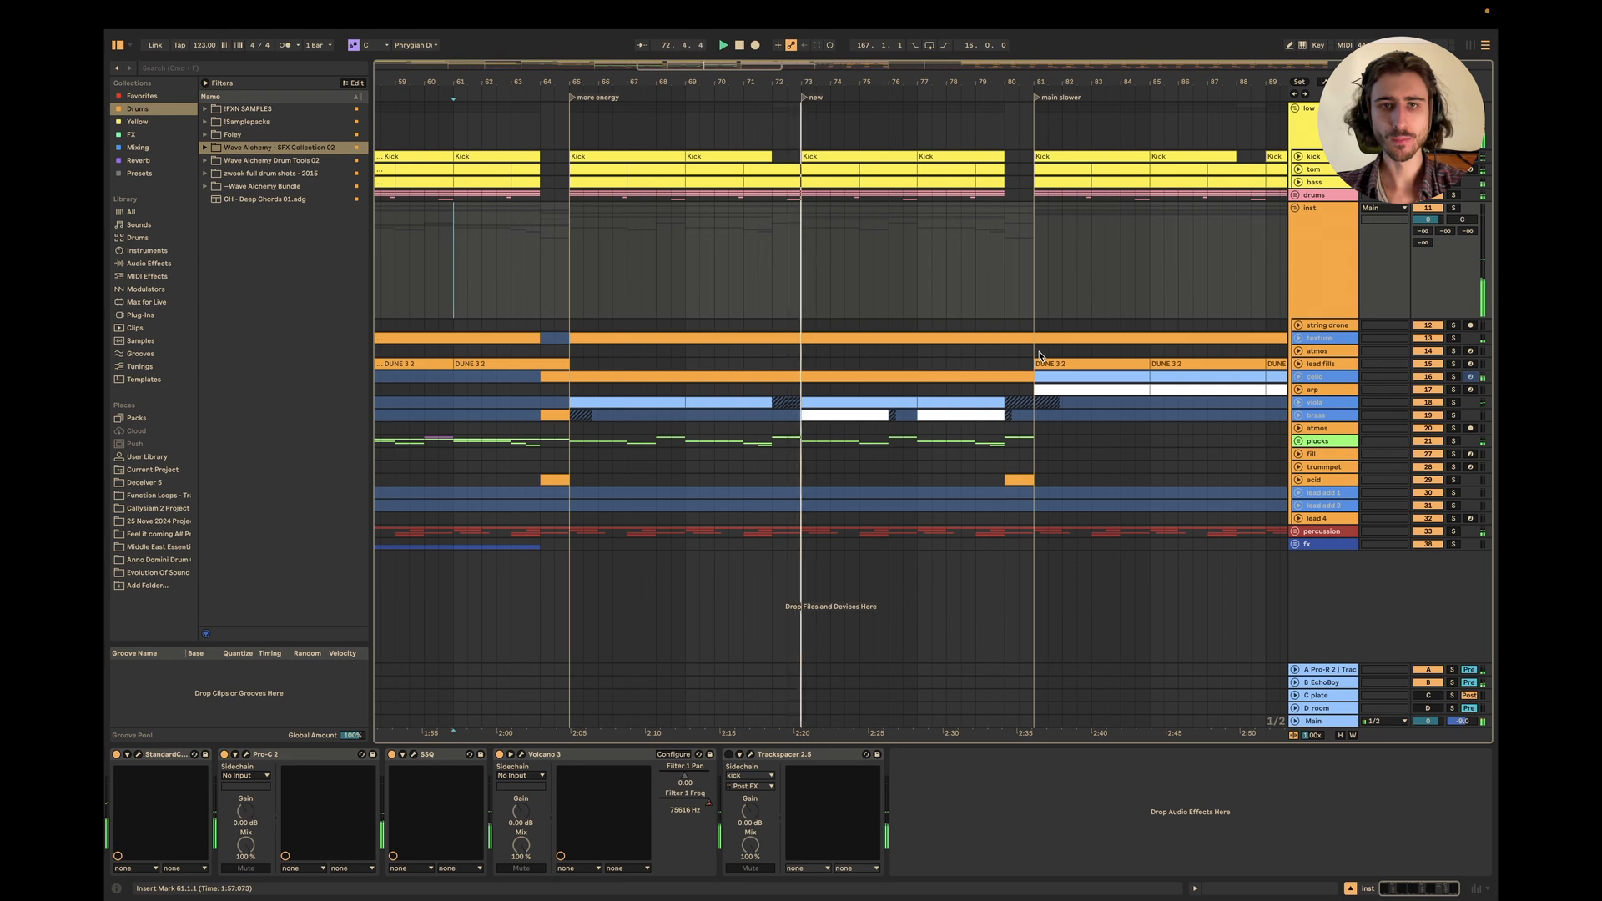
left_click(1296, 417)
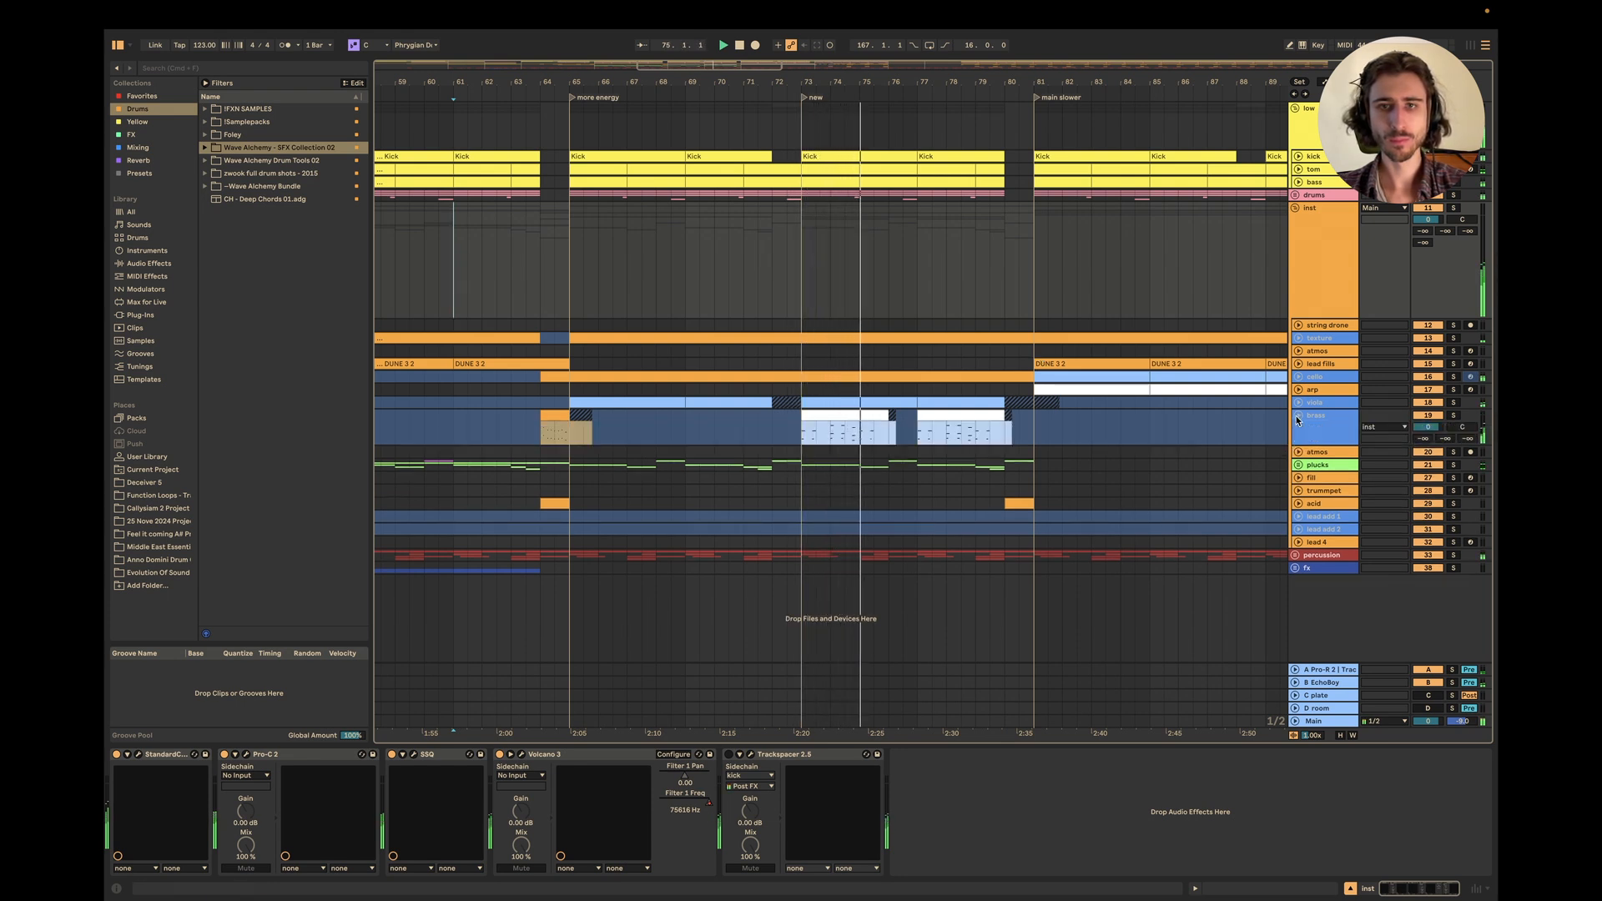
left_click(914, 426)
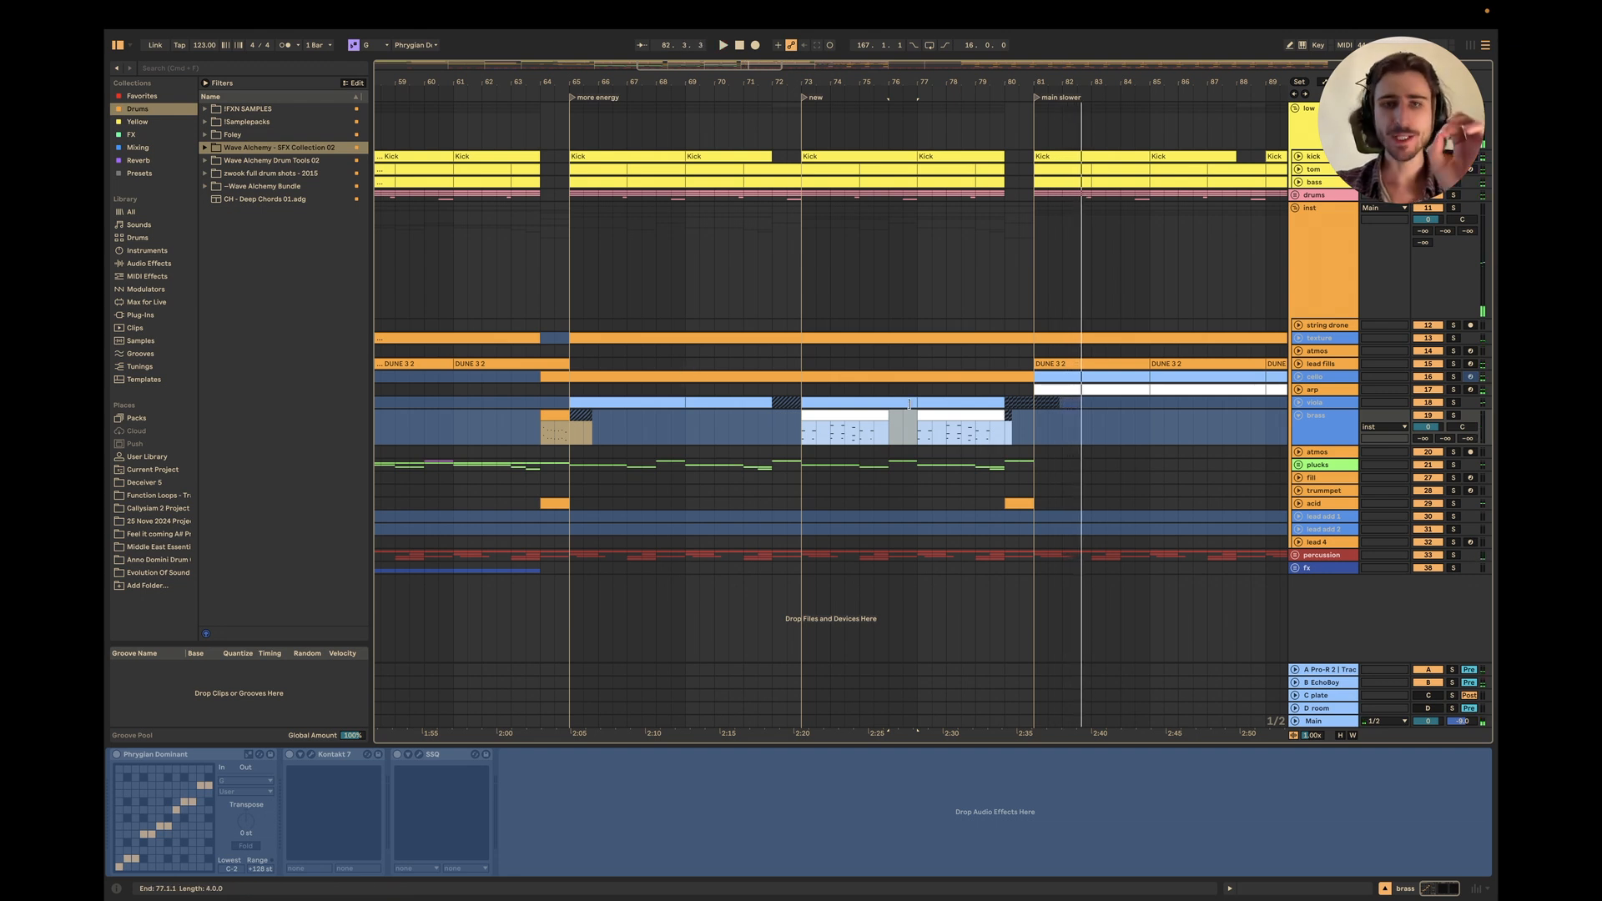
Unfold and solo the cello track, then play it from 65.1.1 at the start of the more energy section.
left_click(1299, 377)
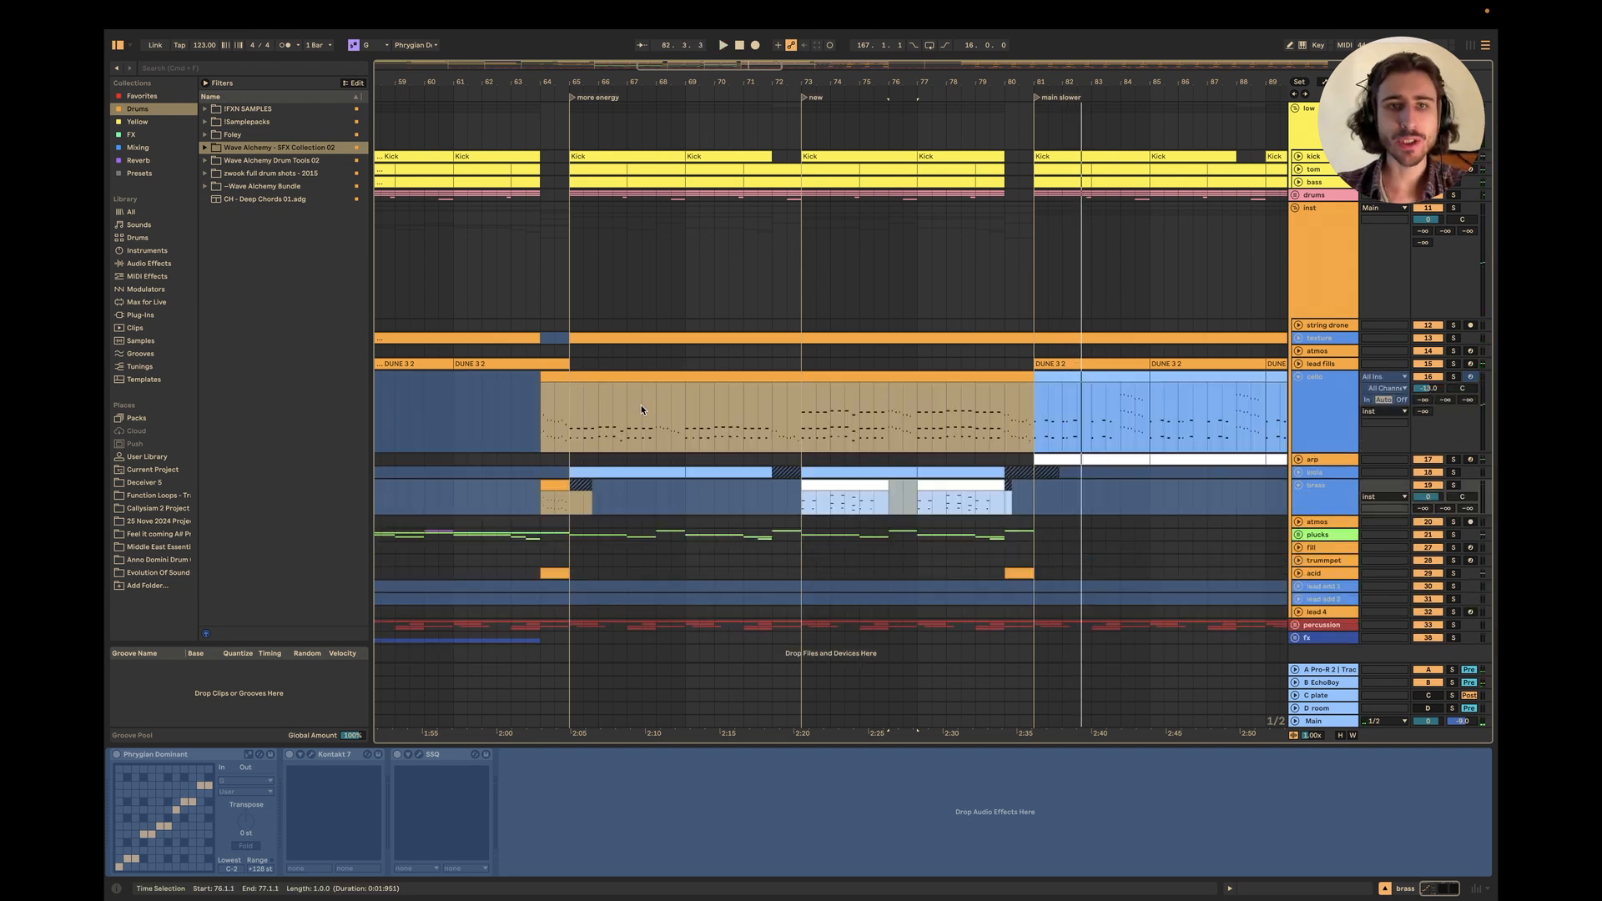
scroll(640, 409, "left", 2)
scroll(621, 423, "up", 2)
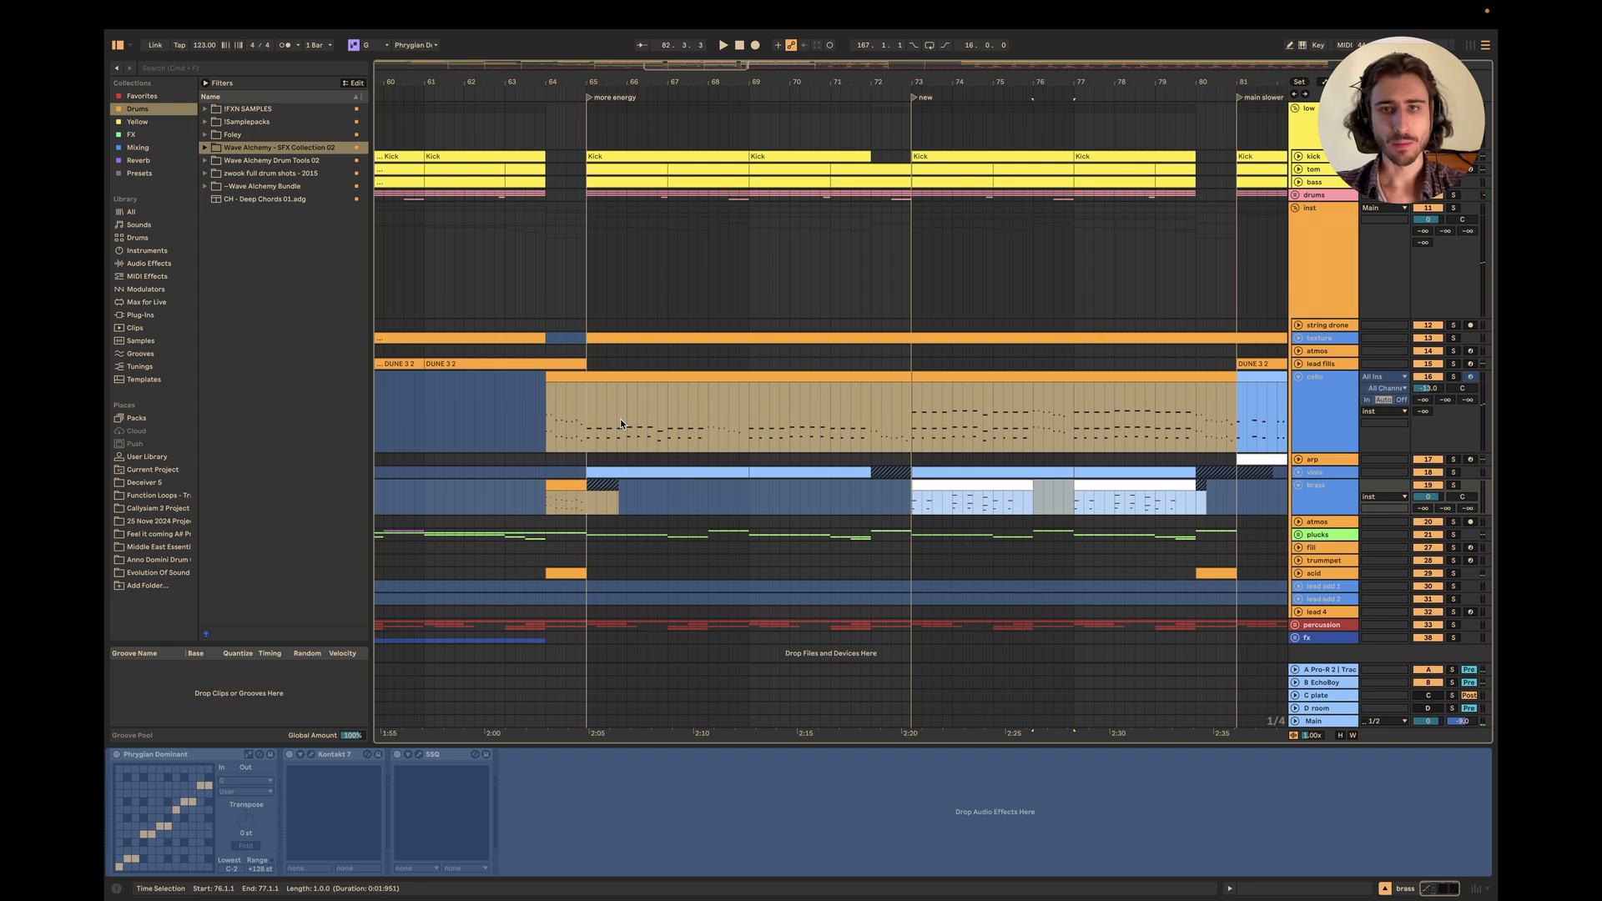
scroll(621, 423, "right", 1)
left_click(564, 419)
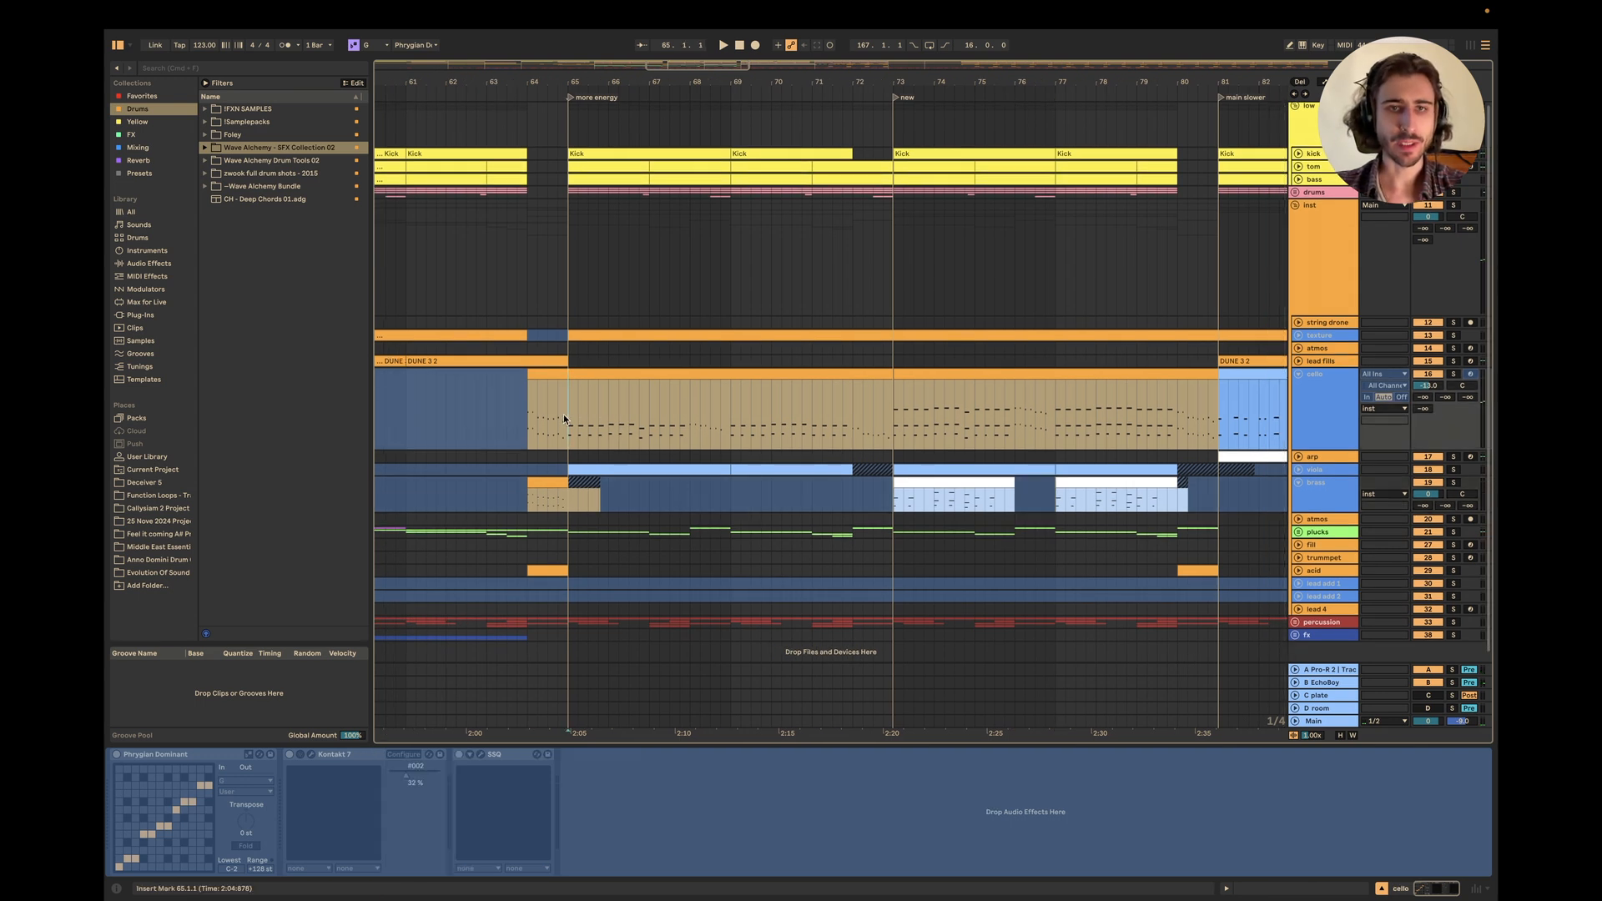
left_click(1453, 375)
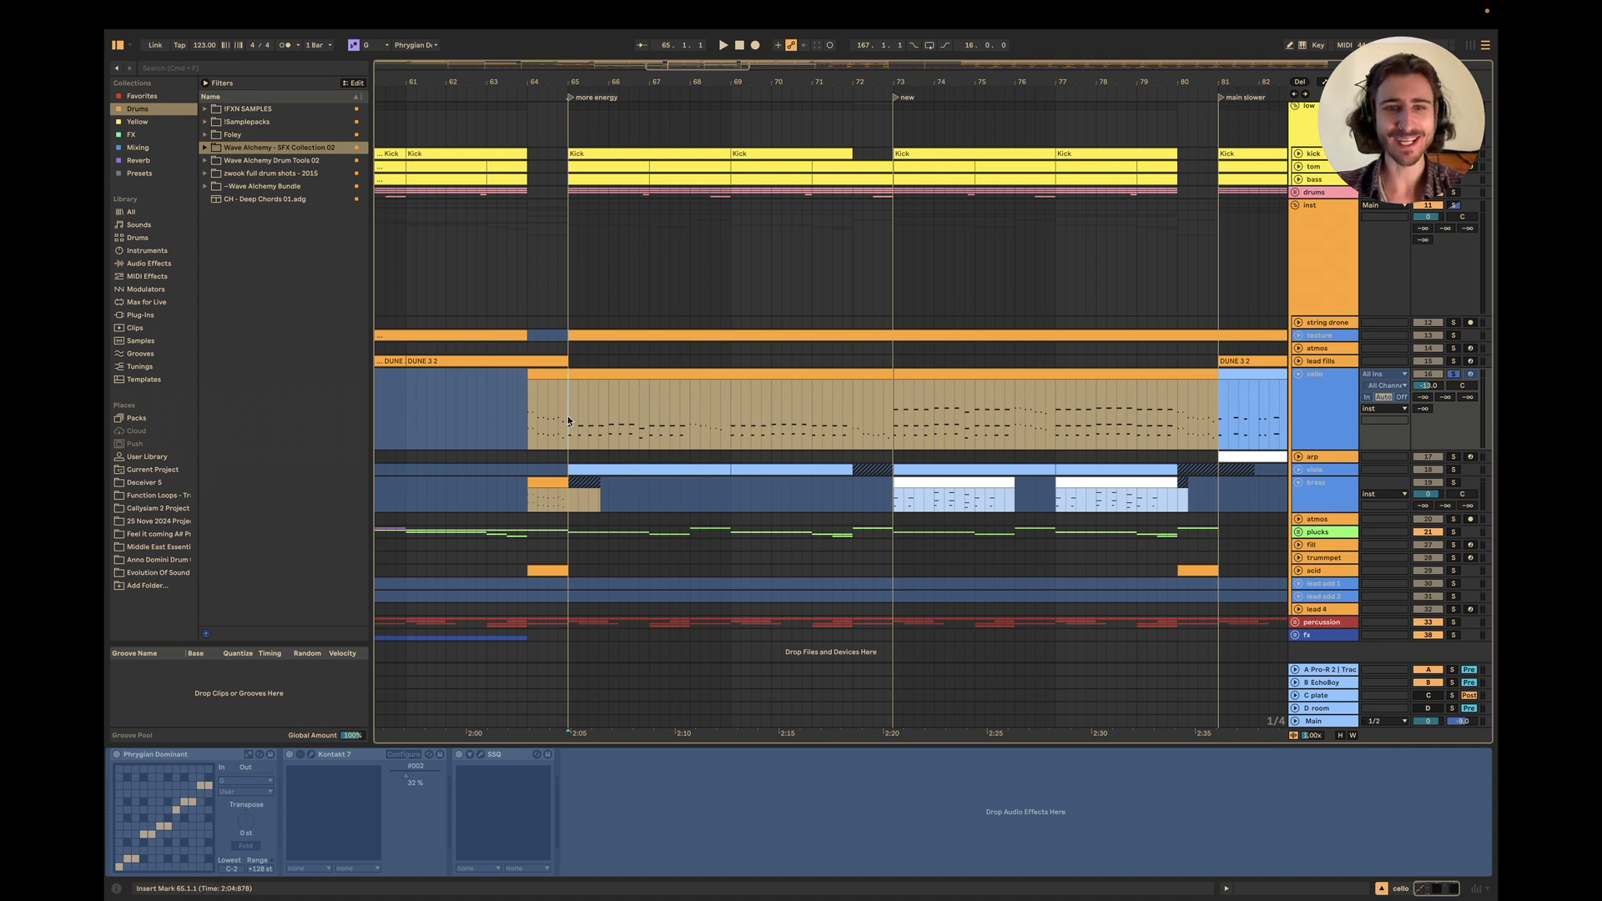
key("space")
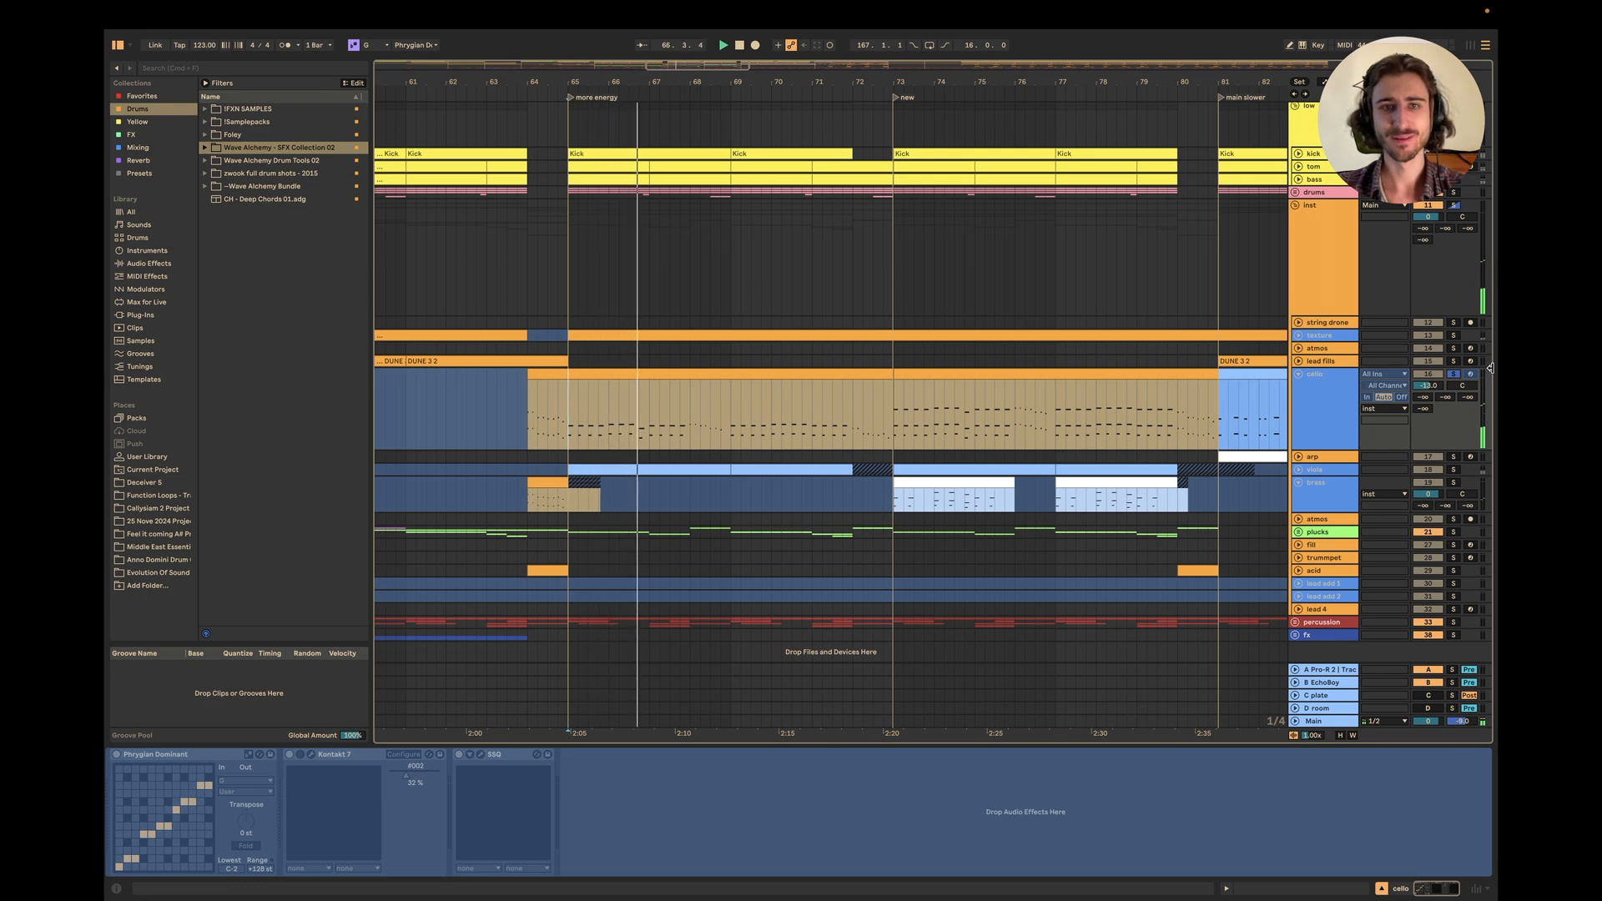
Open the cello clip at 65.1.1 in the note editor and examine its rhythm while playing it from the clip's start.
double_click(680, 374)
key("space")
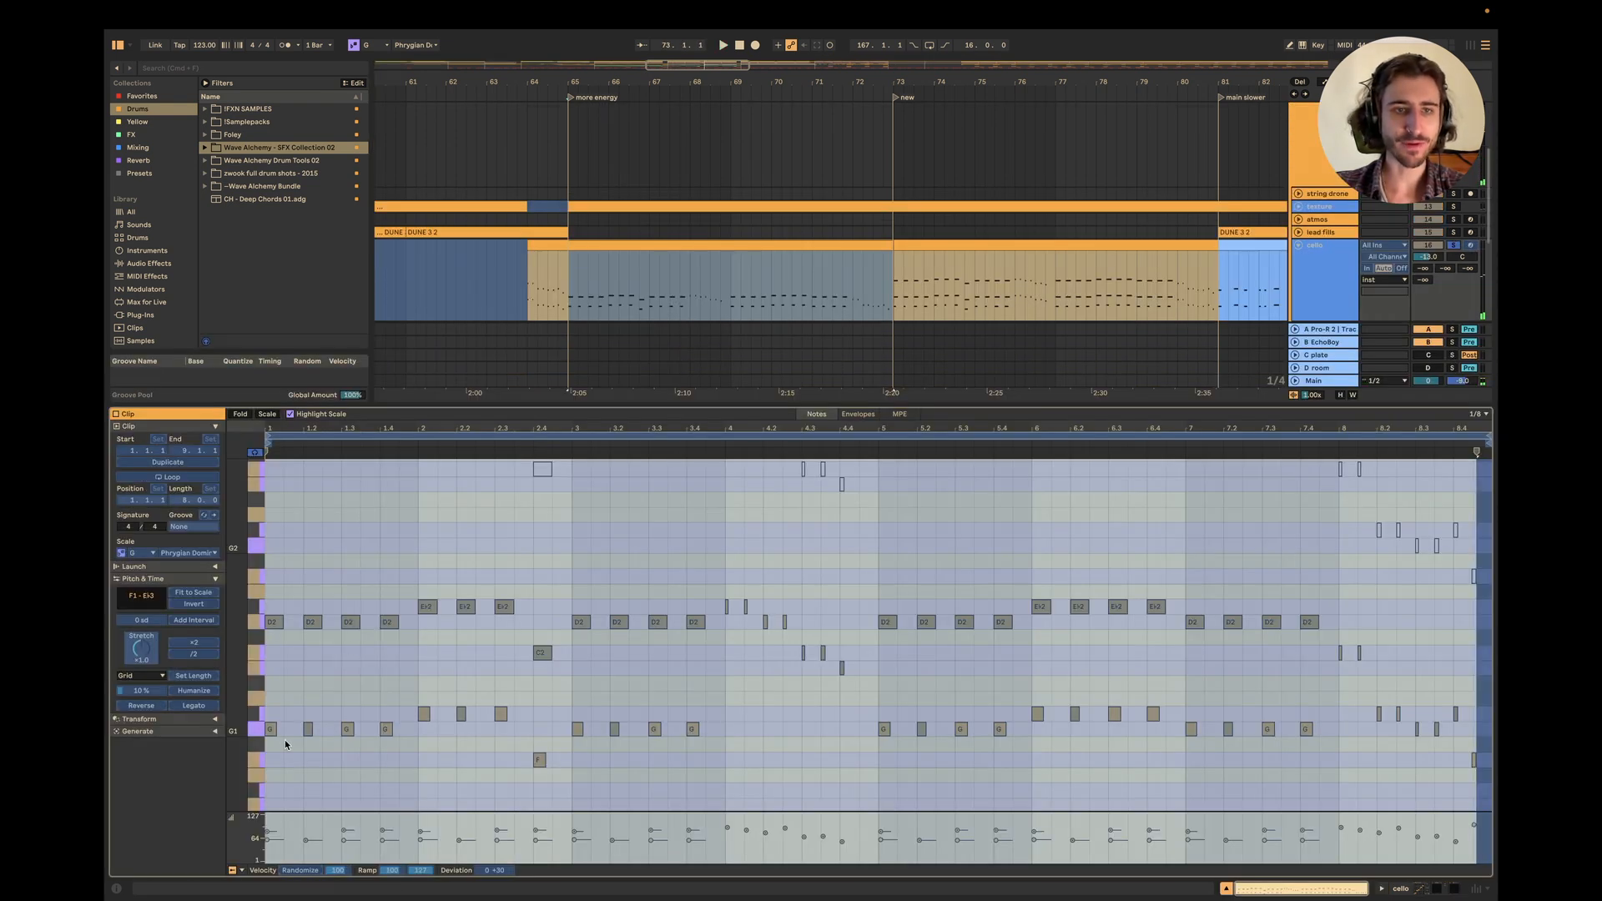
key("space")
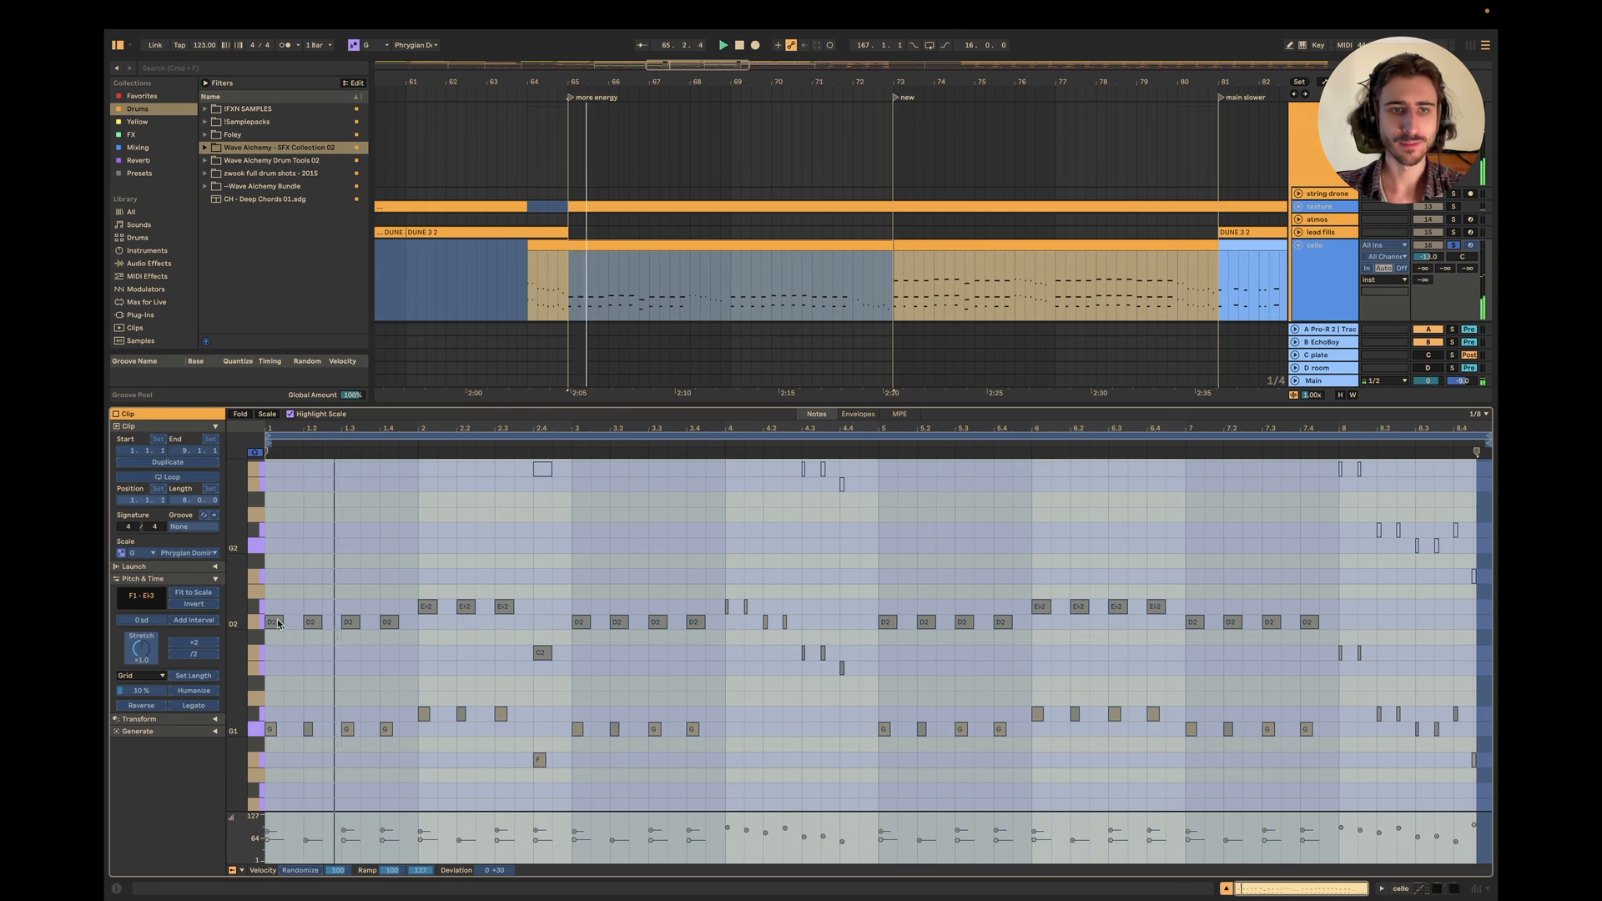
left_click_drag(237, 622, 222, 622)
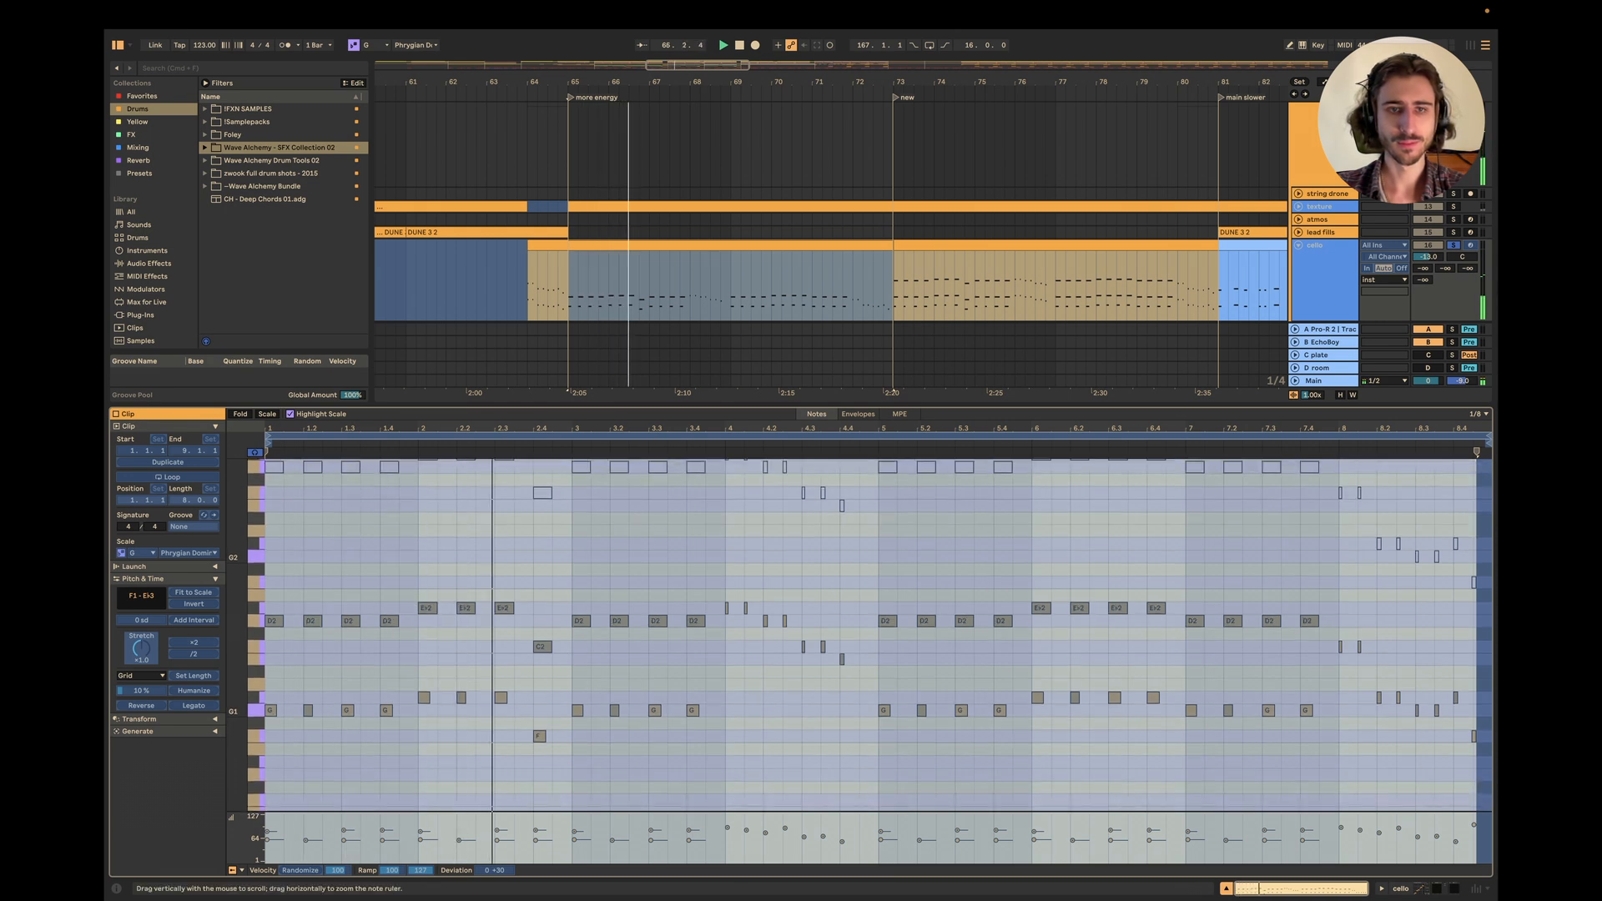
Hide the clip's note editor, solo the drums group alongside the cello and play both from 65.1.1.
key("super+alt+l")
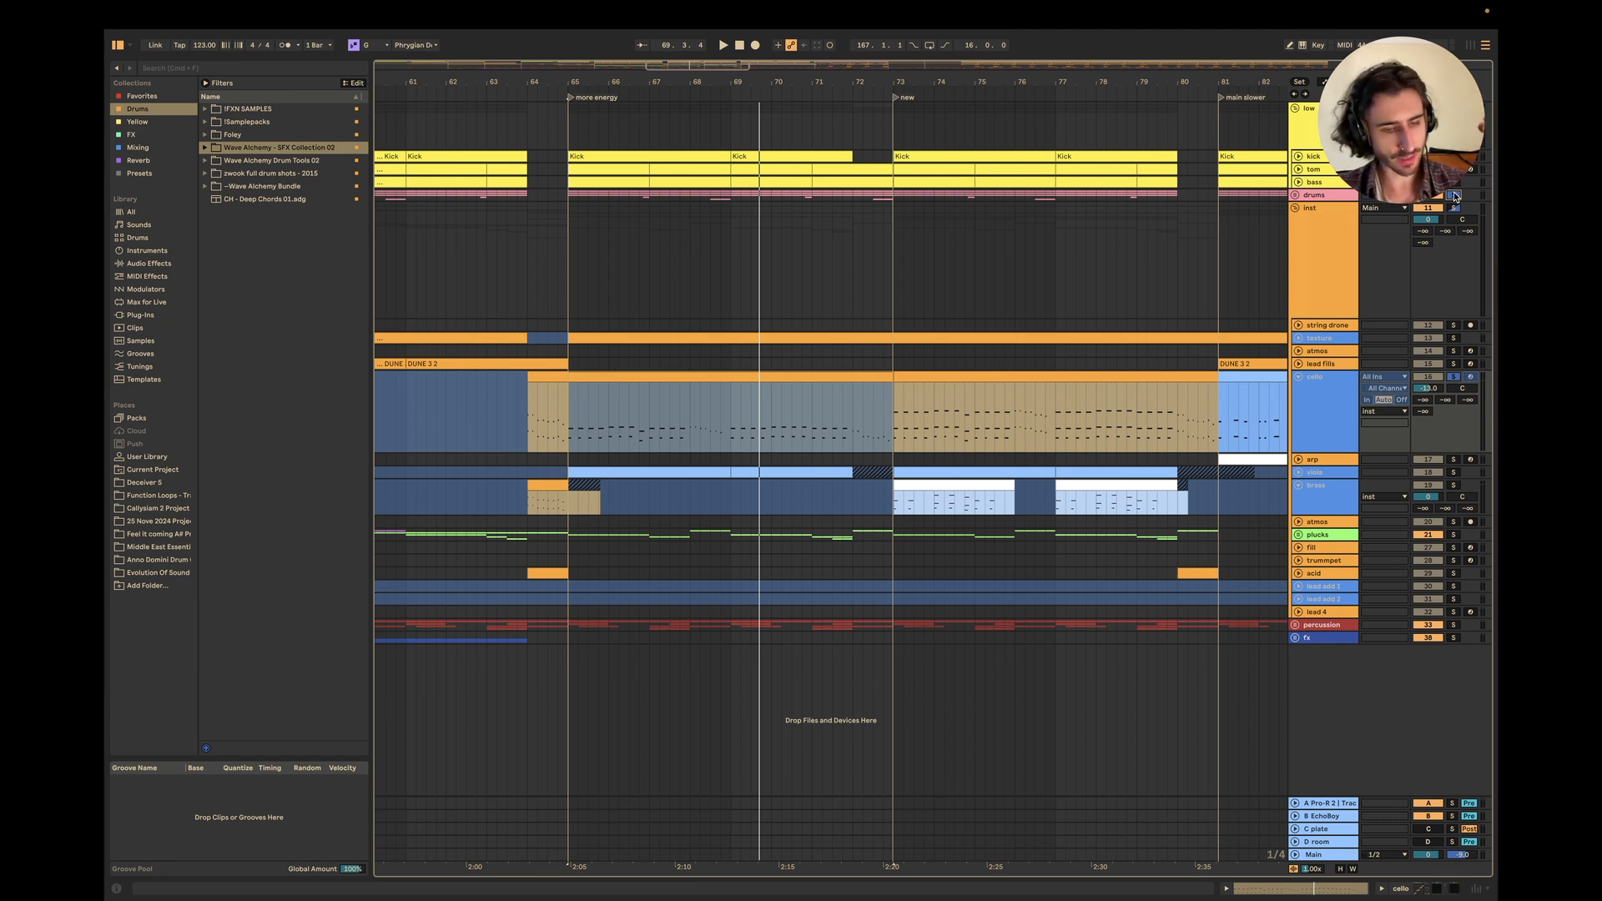
left_click(569, 442)
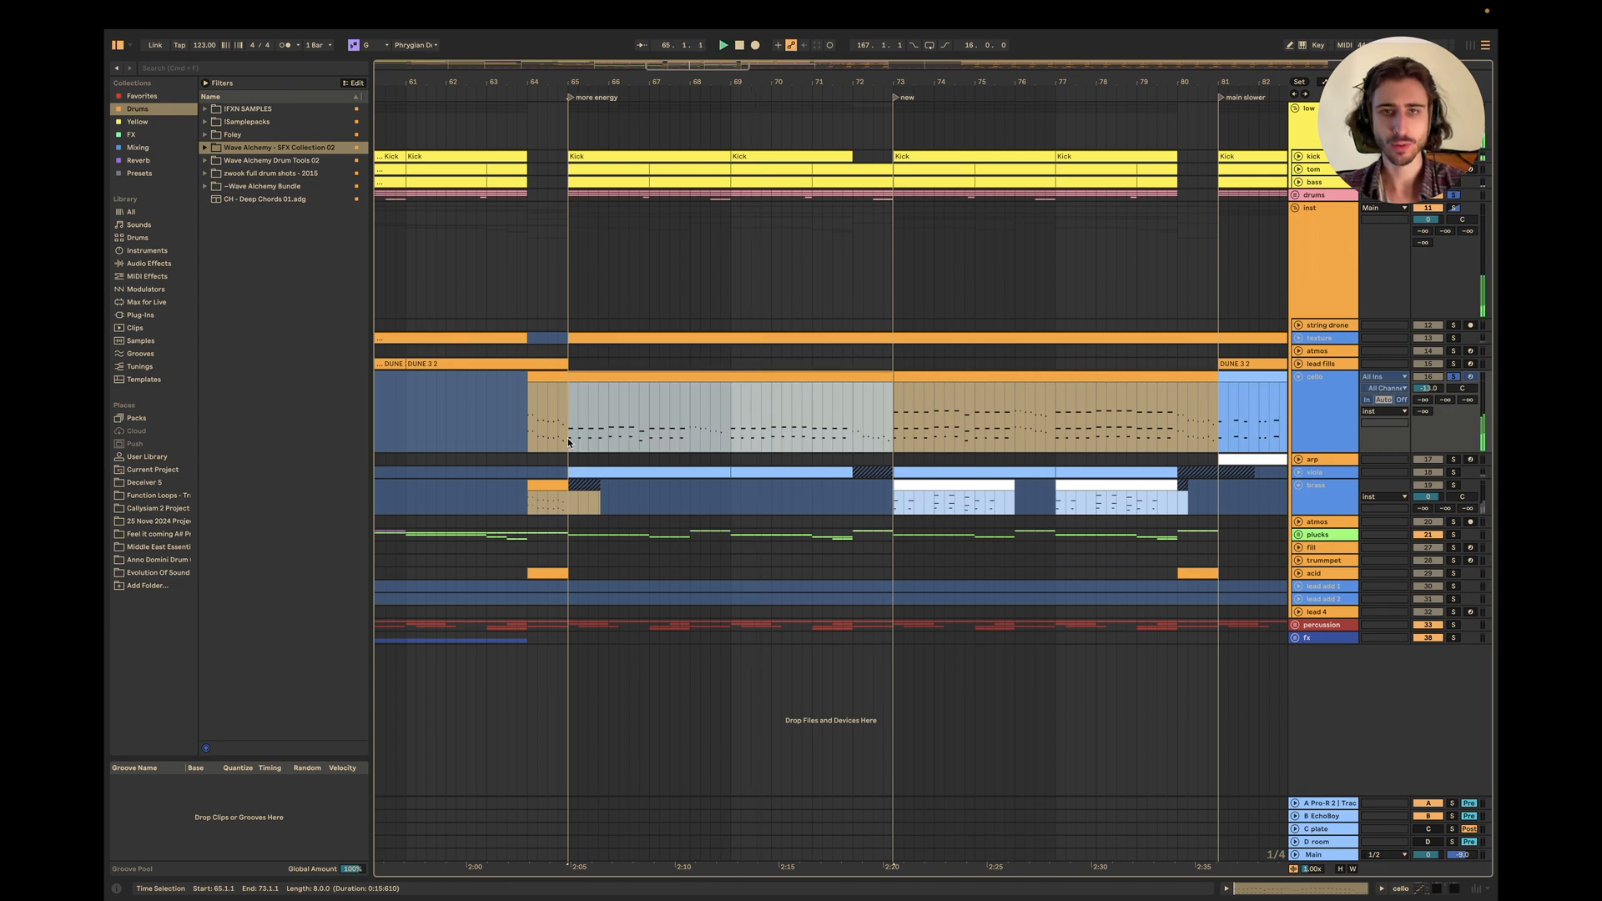
key("space")
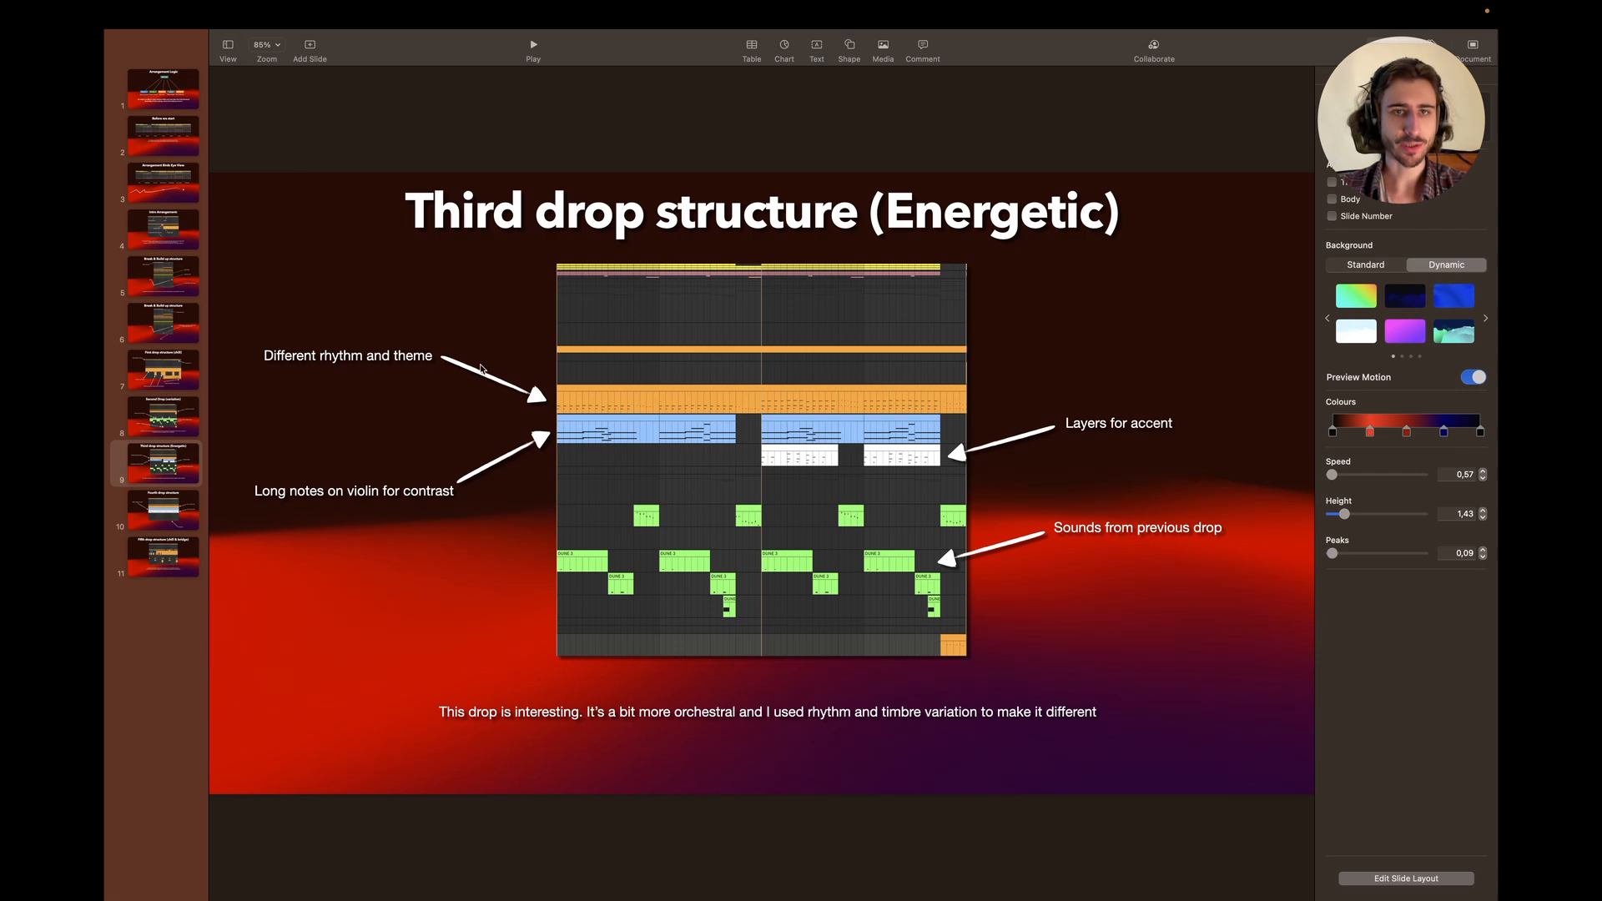
Point out the "Different rhythm and theme" arrow and arrangement picture on the Keynote slide, and return to Ableton Live.
left_click_drag(473, 401, 613, 402)
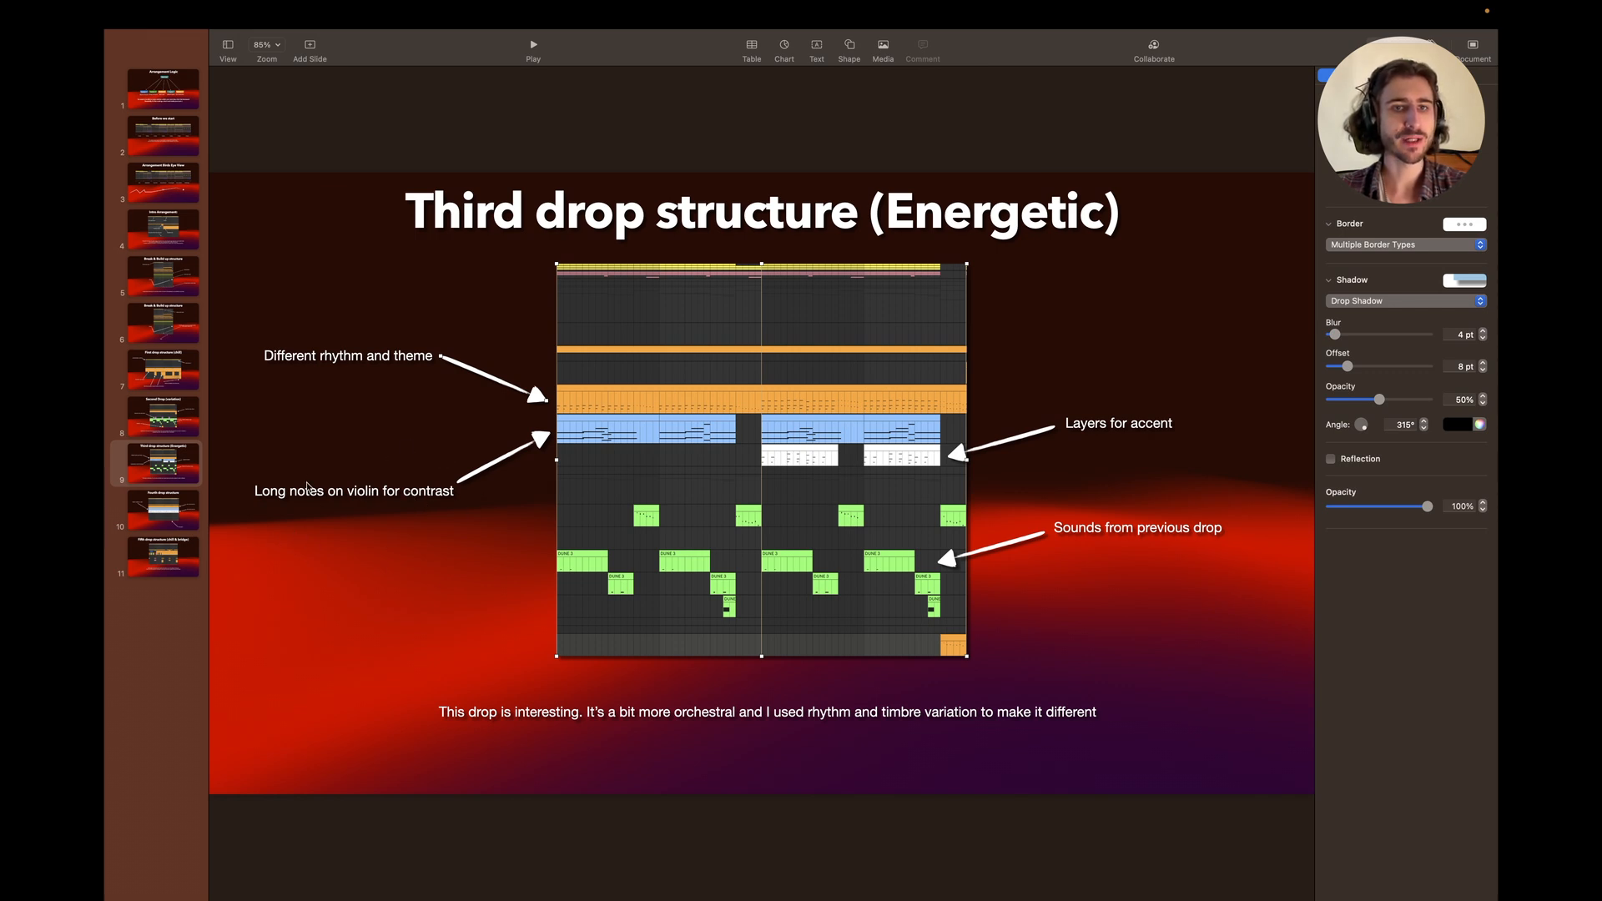
key("ctrl+Right")
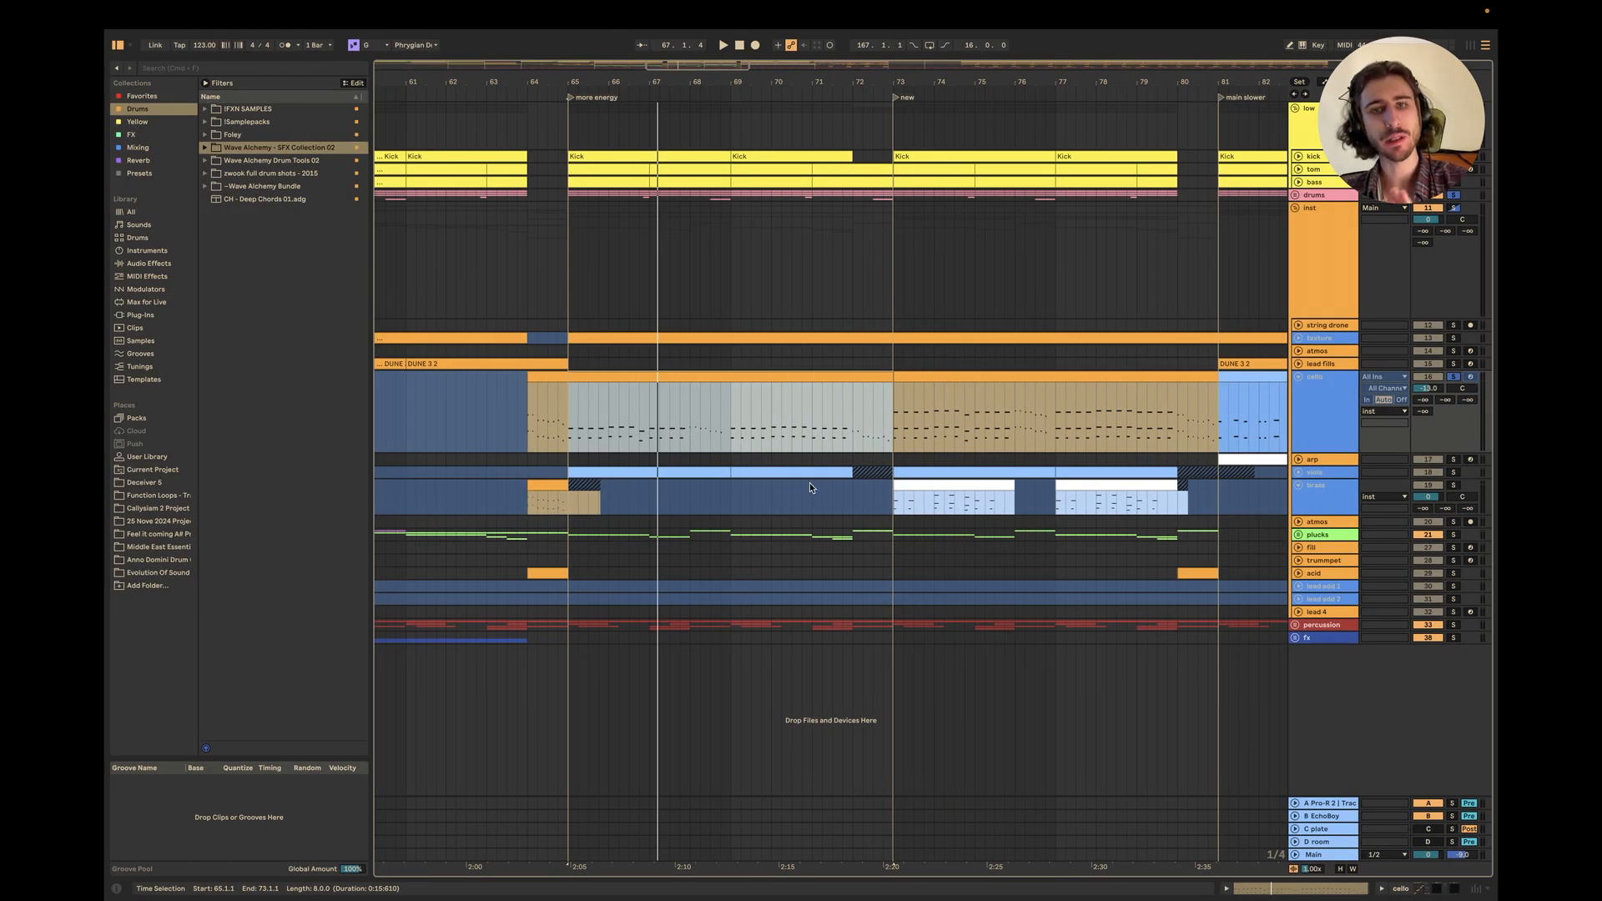
Unfold and enlarge the viola track to show its long notes, with the insert marker at 65.1.1 on it.
left_click(1298, 472)
left_click(564, 492)
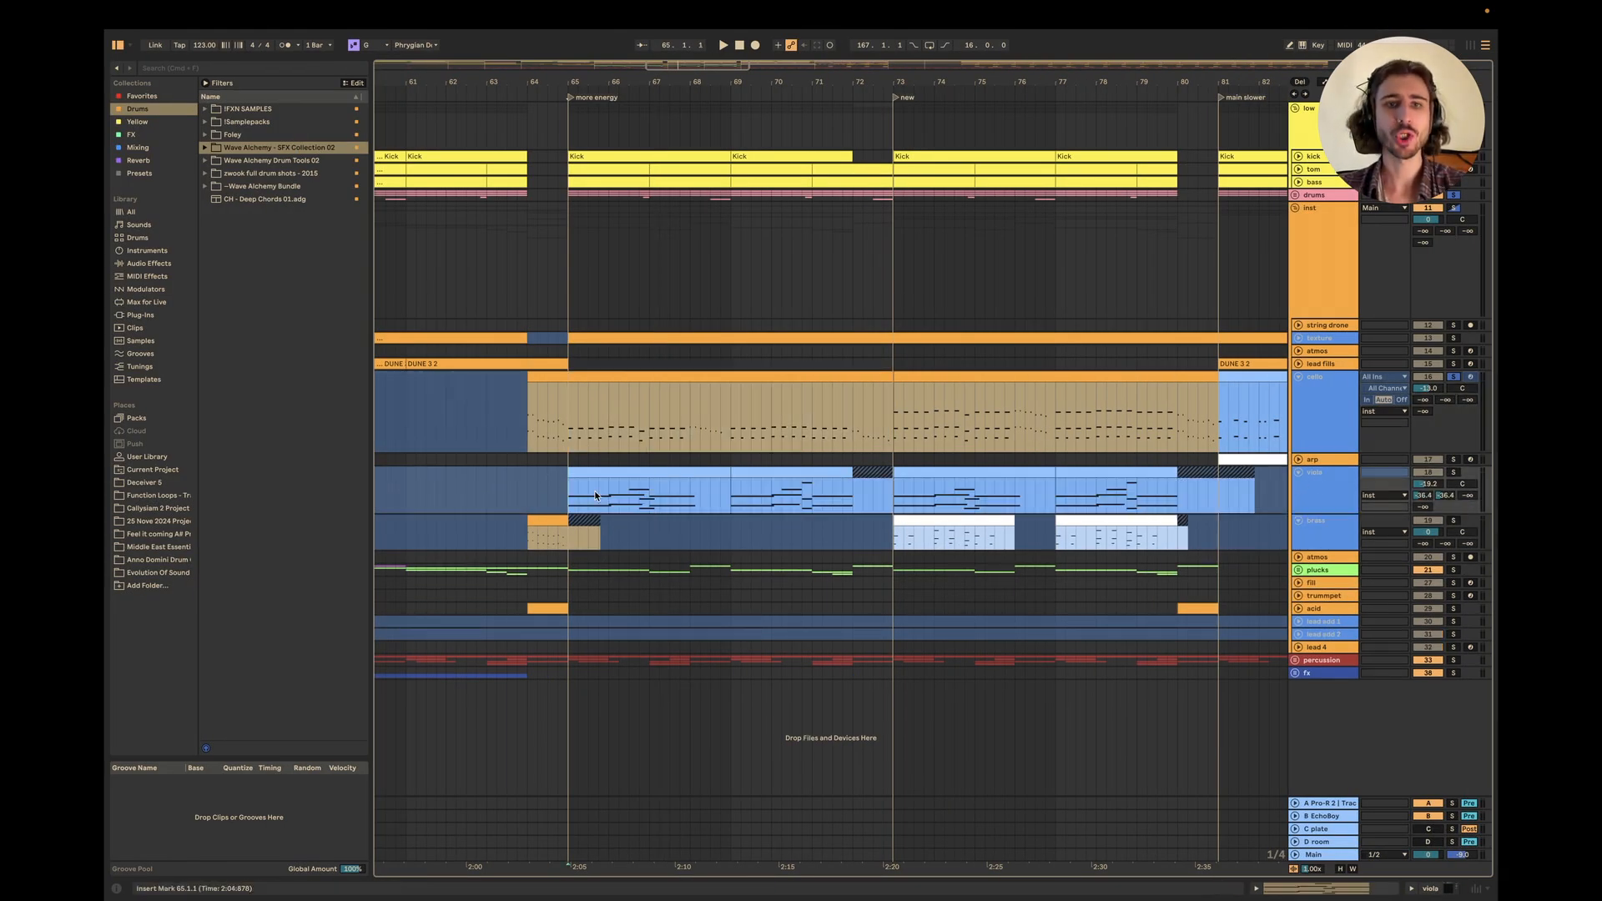
scroll(567, 493, "up", 5)
left_click(1306, 502)
key("alt+plus")
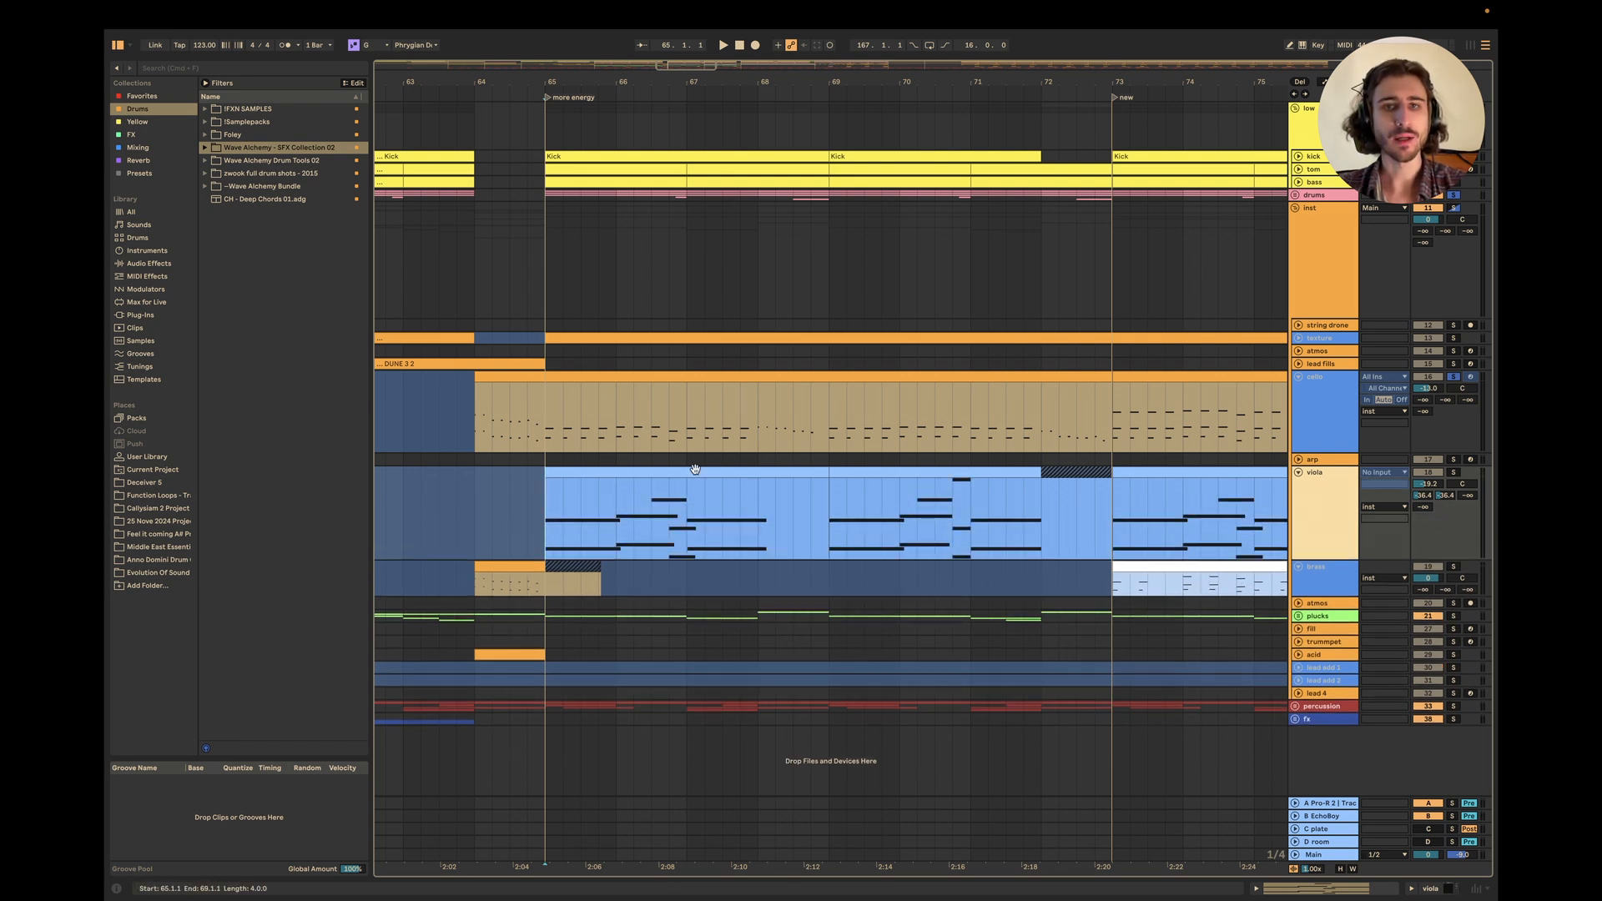
key("minus")
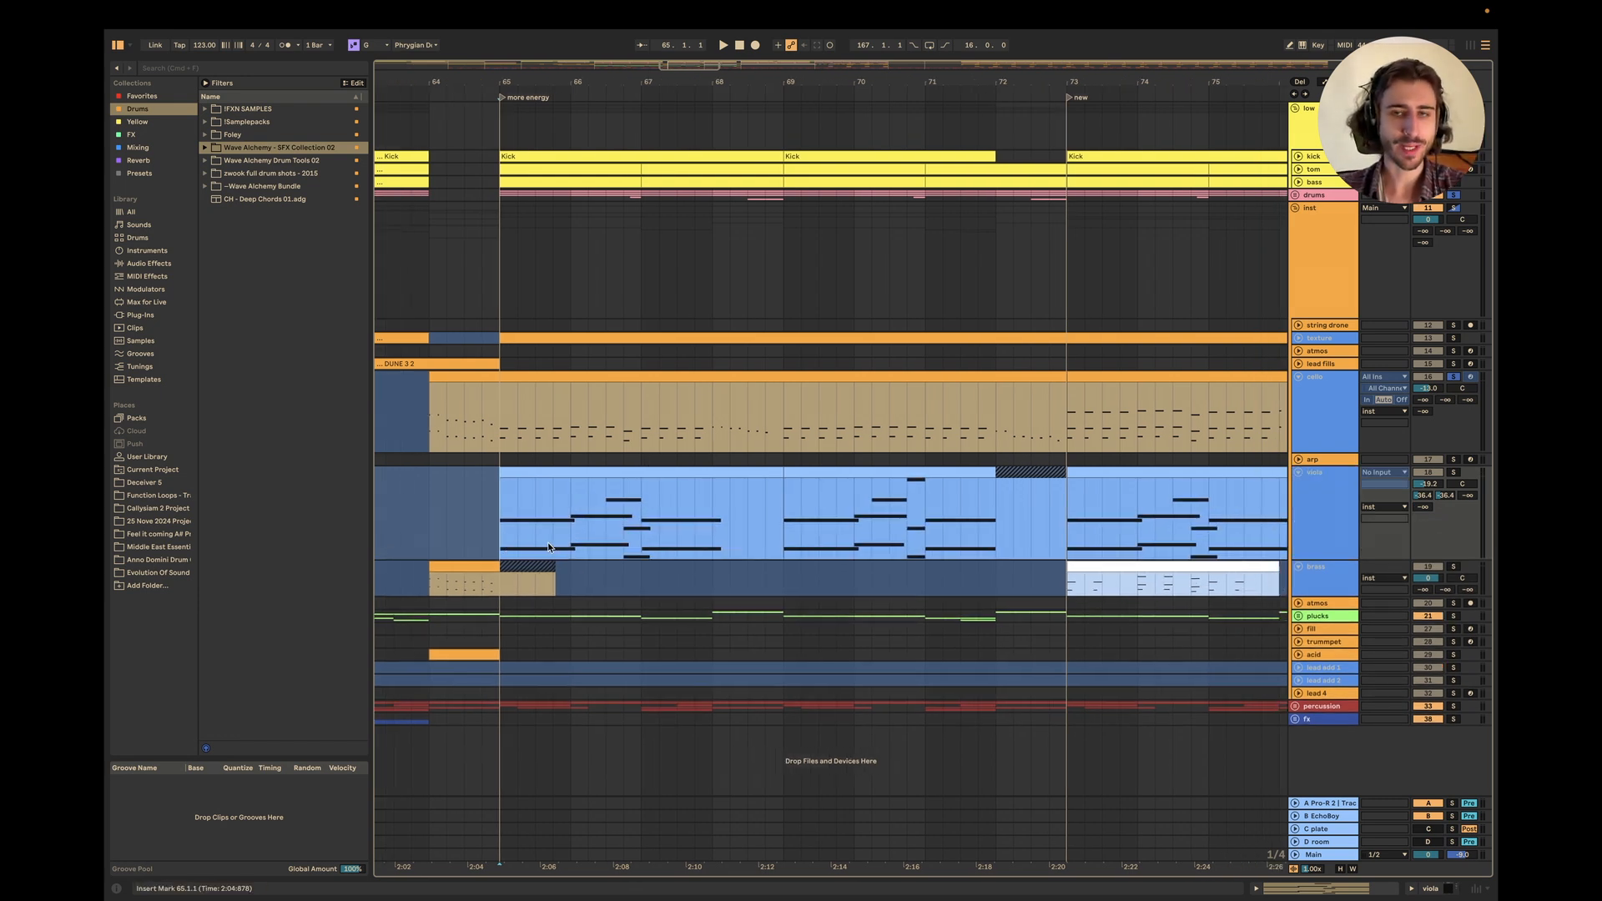
Solo the viola alongside the cello and drums, play from 65.1.1 and set the viola's volume to -21.8 dB.
left_click(1453, 472)
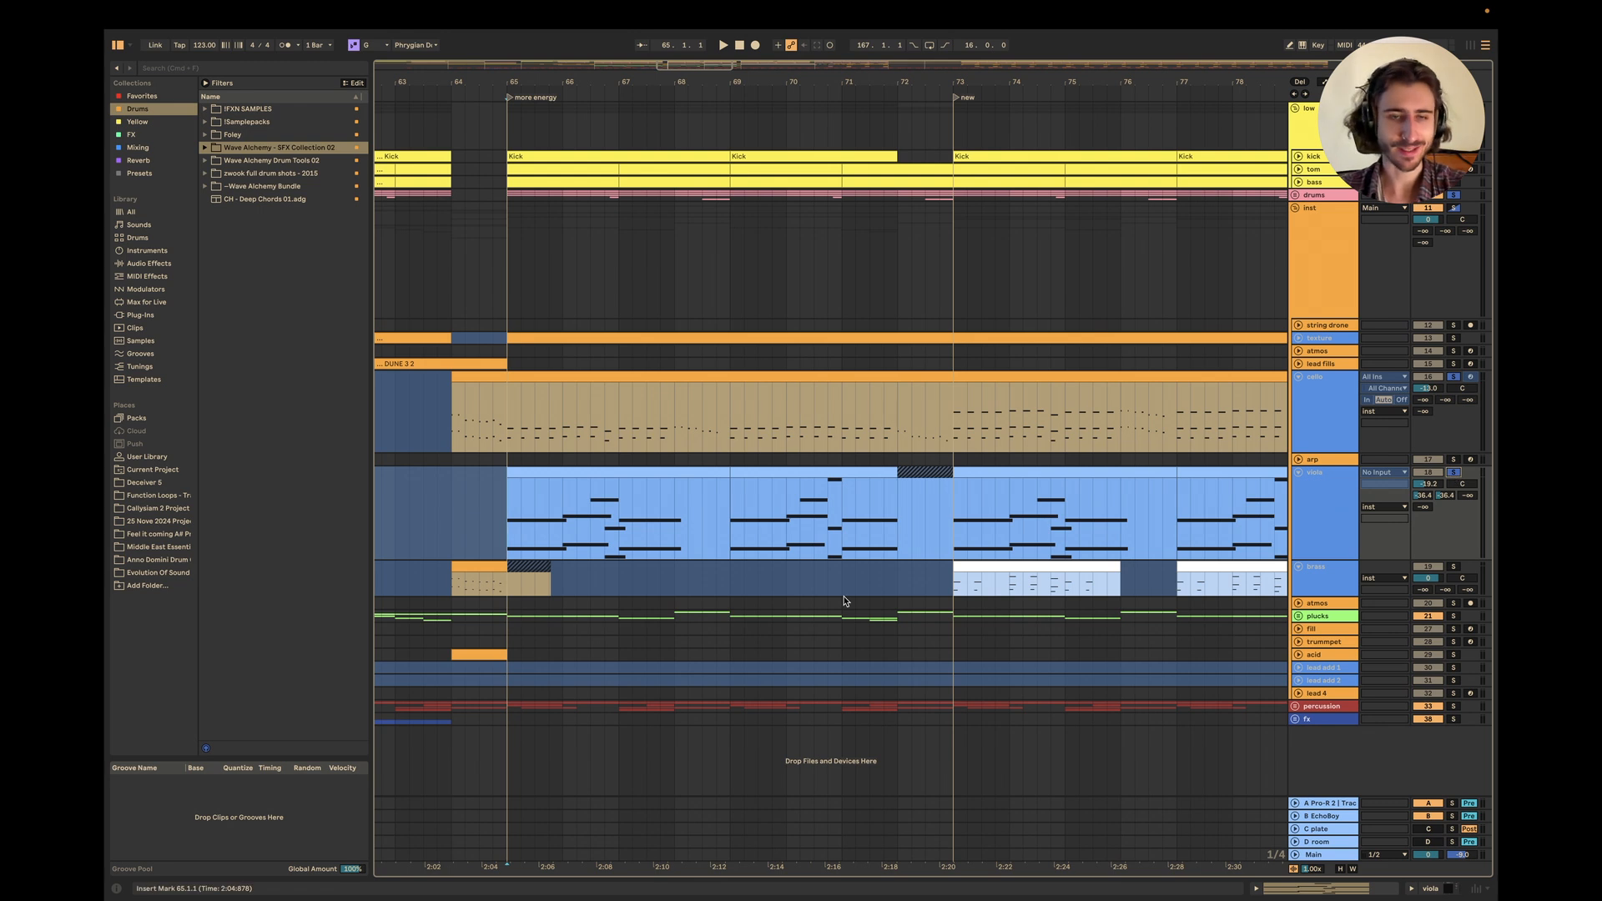
key("space")
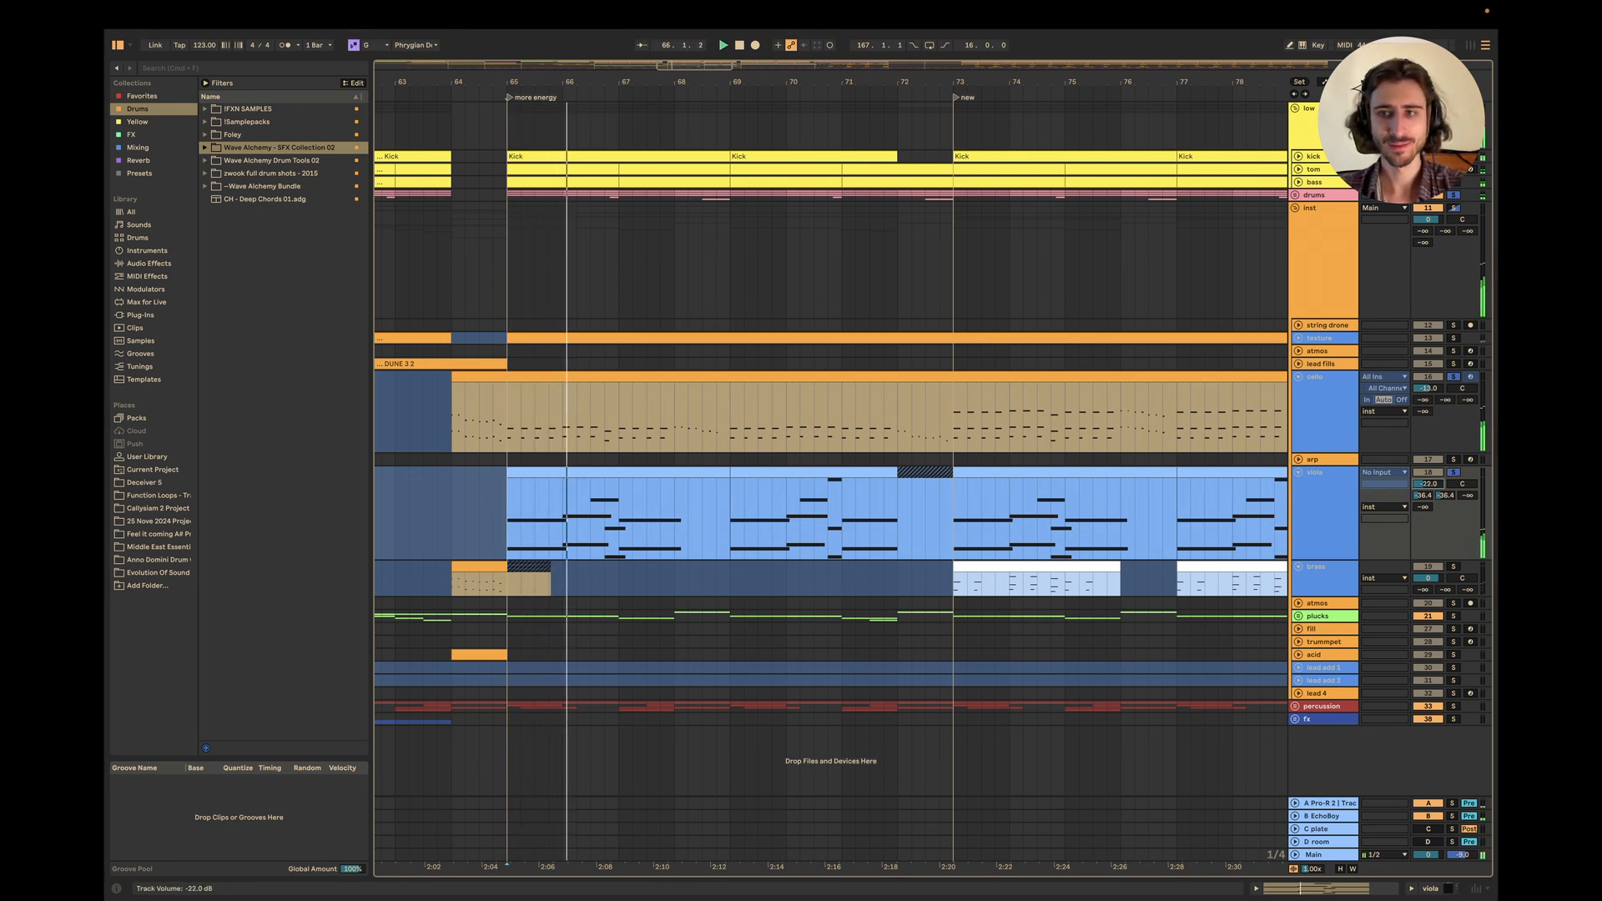
mouse_move(1428, 483)
left_mouse_down()
mouse_move(1427, 498)
mouse_move(1427, 477)
left_mouse_up()
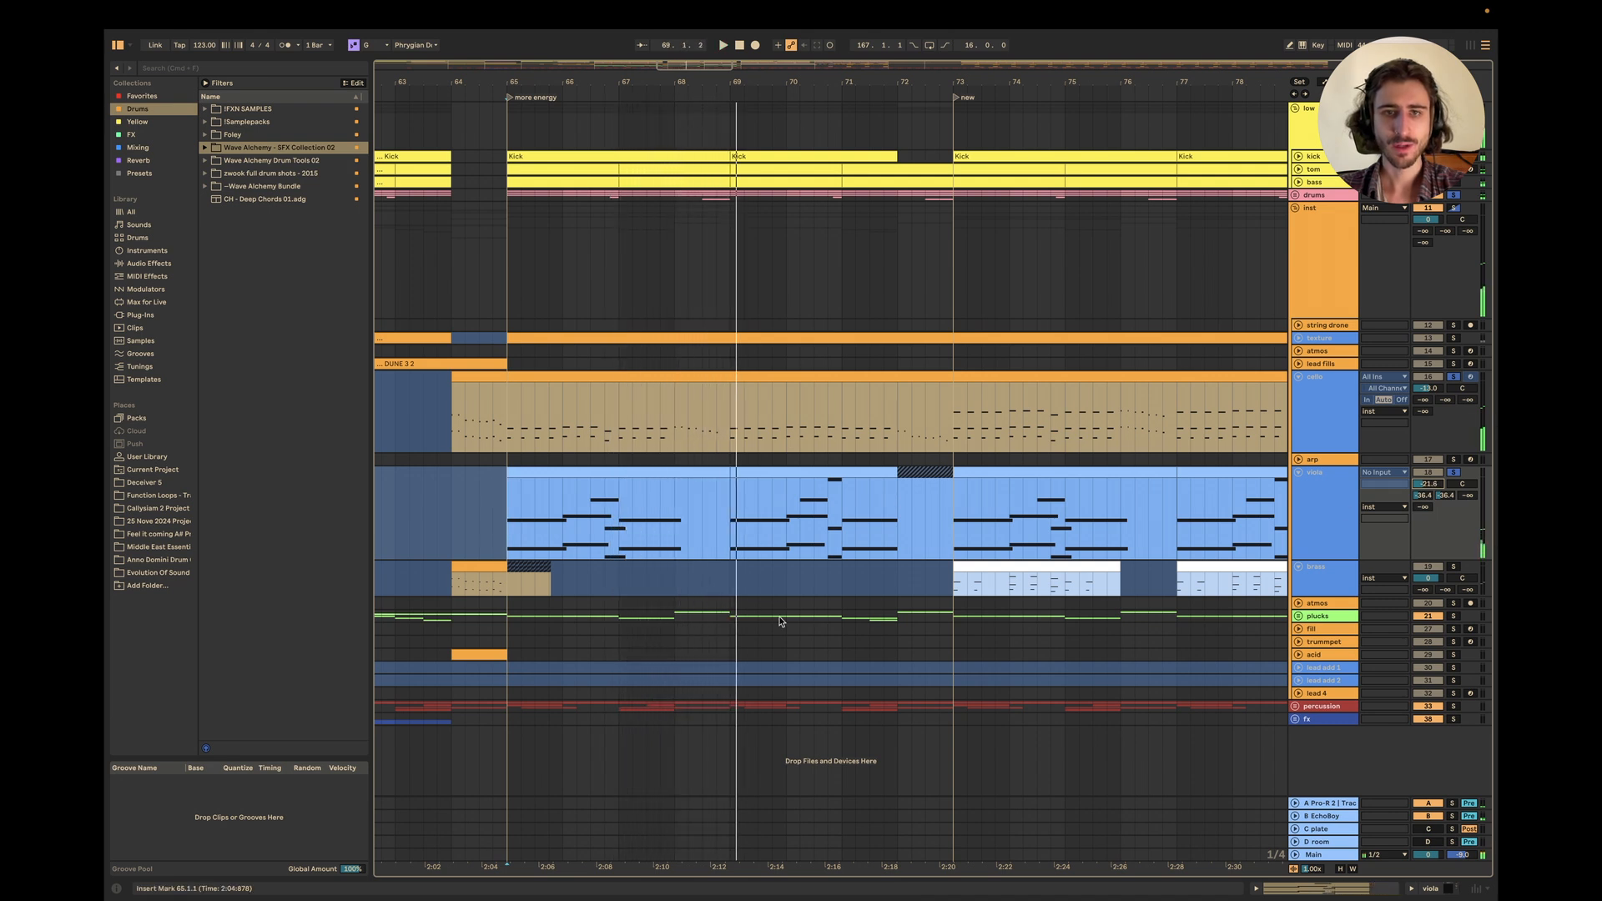
key("space")
Mark the bar from 68.1.1 to 69.1.1 on the viola and cello tracks, then replay the soloed parts from 65.1.1.
left_click_drag(675, 501, 727, 496)
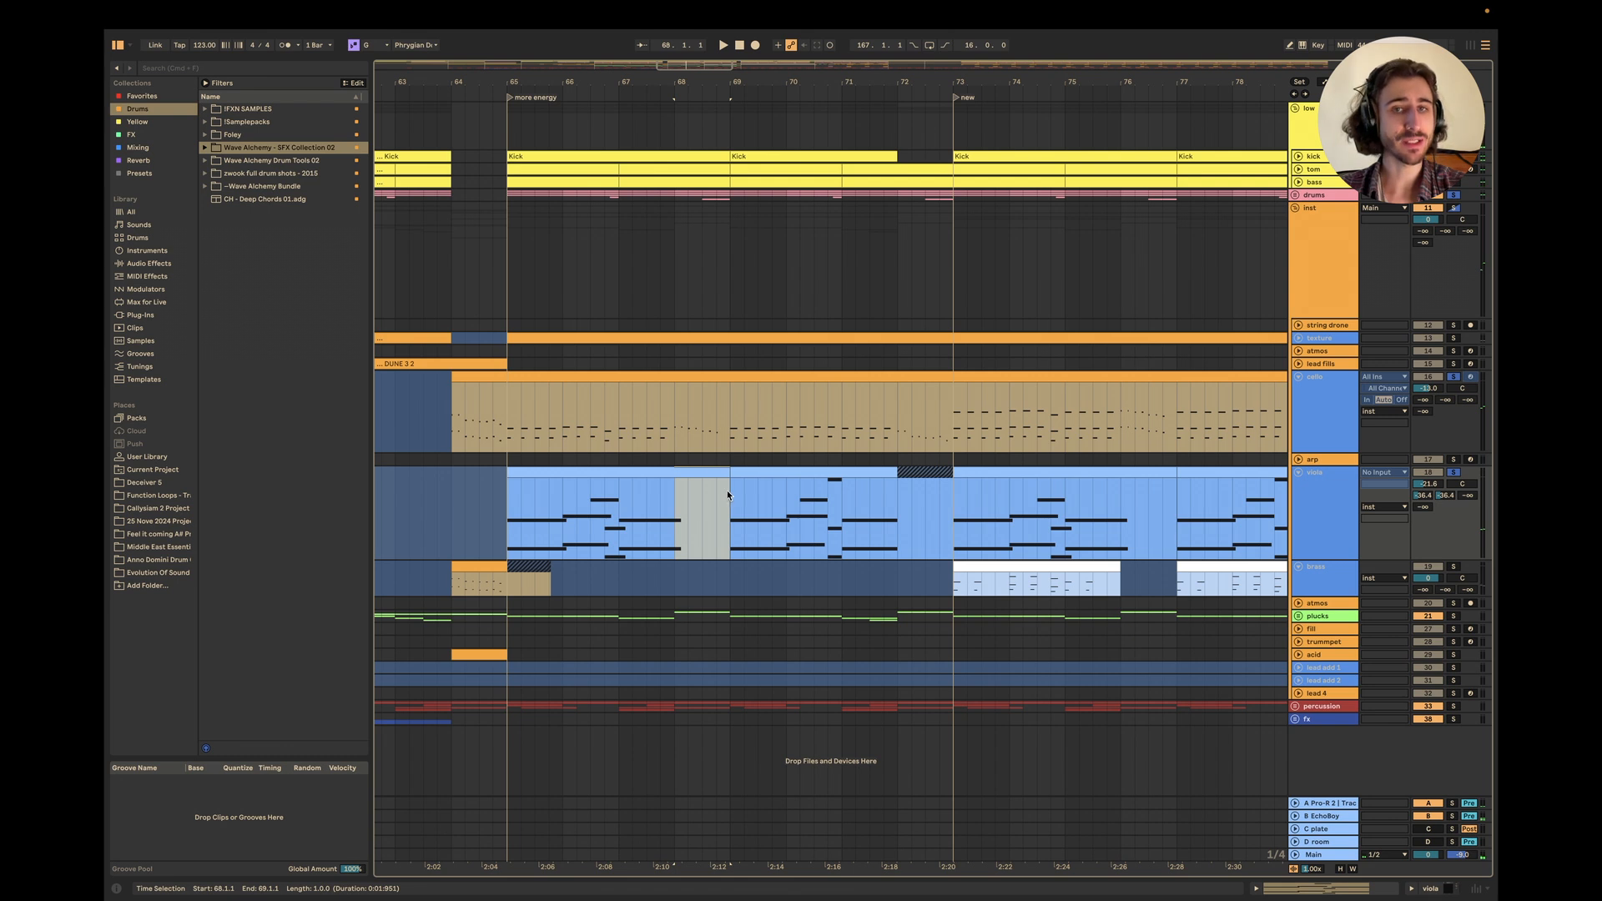
left_click_drag(674, 418, 731, 420)
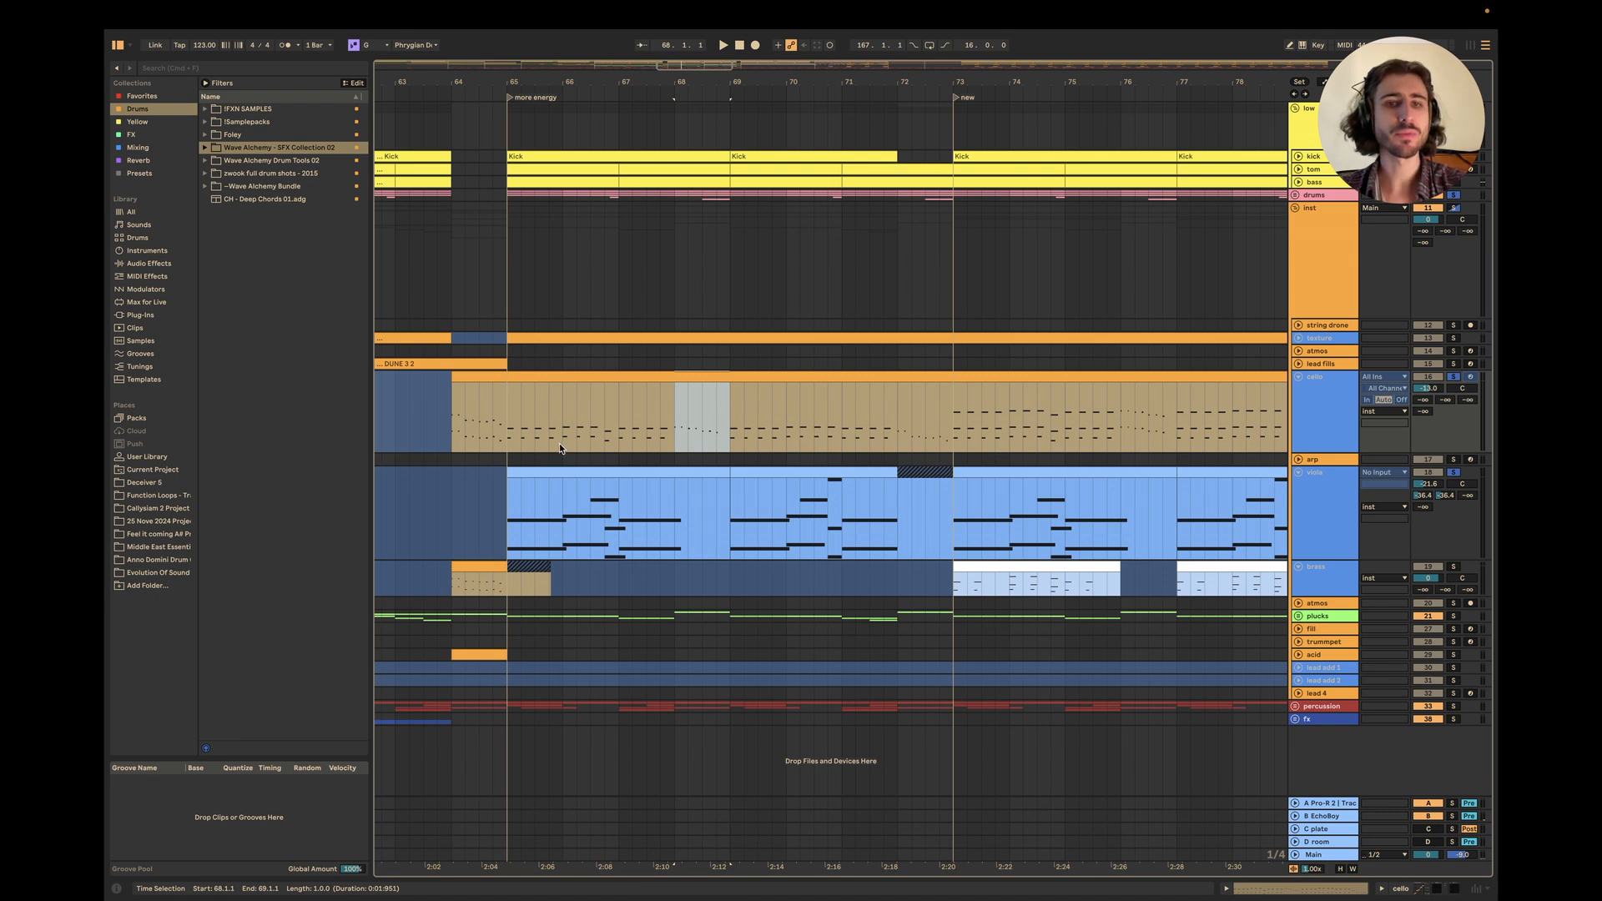
left_click(491, 510)
key("space")
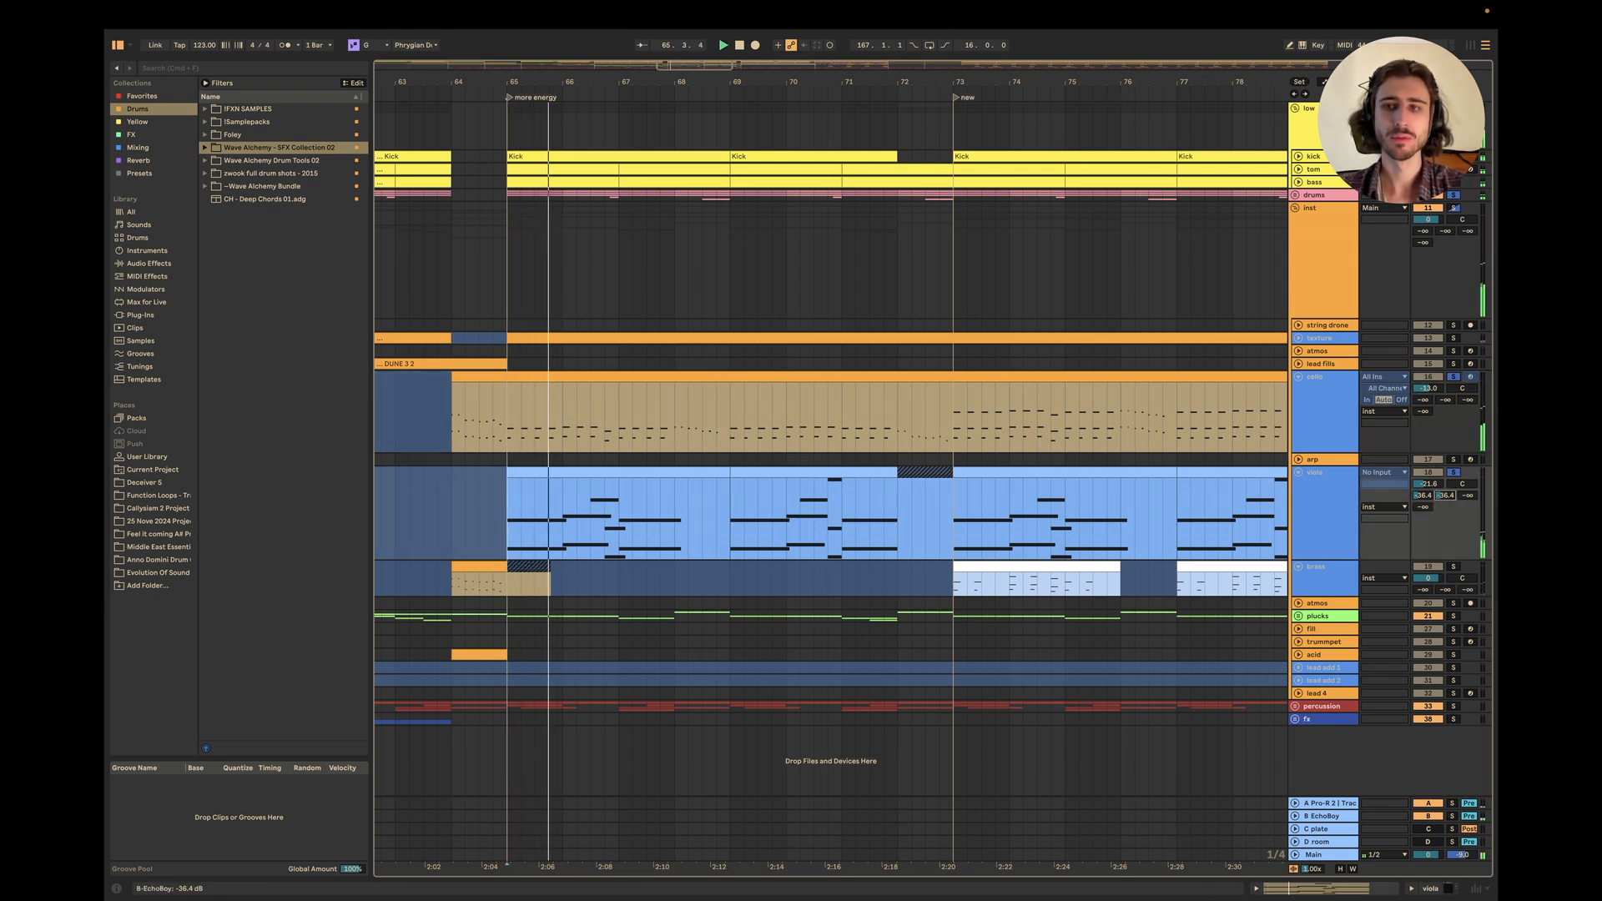
Raise the viola's B-EchoBoy send and set its volume to -19.9 dB during playback, ending with playback stopped.
left_click_drag(1442, 499, 1428, 477)
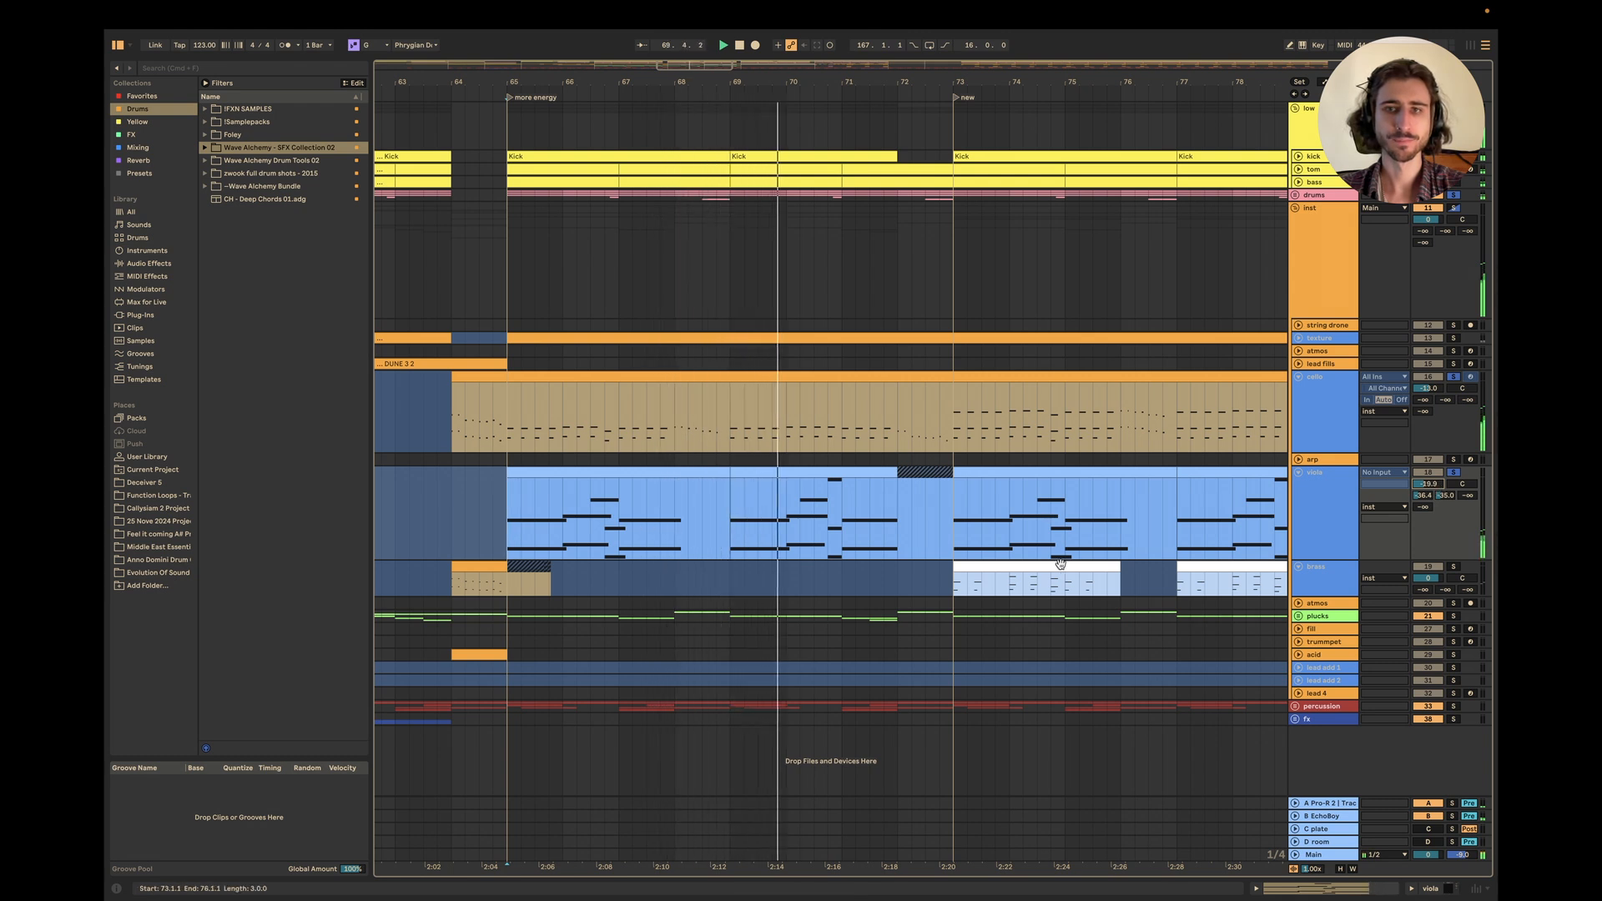
scroll(1060, 565, "down", 1)
key("space")
Open the cello clip that starts at 73.1.1, examine its notes across the octaves, and close the clip view.
scroll(1060, 564, "right", 2)
scroll(889, 469, "right", 1)
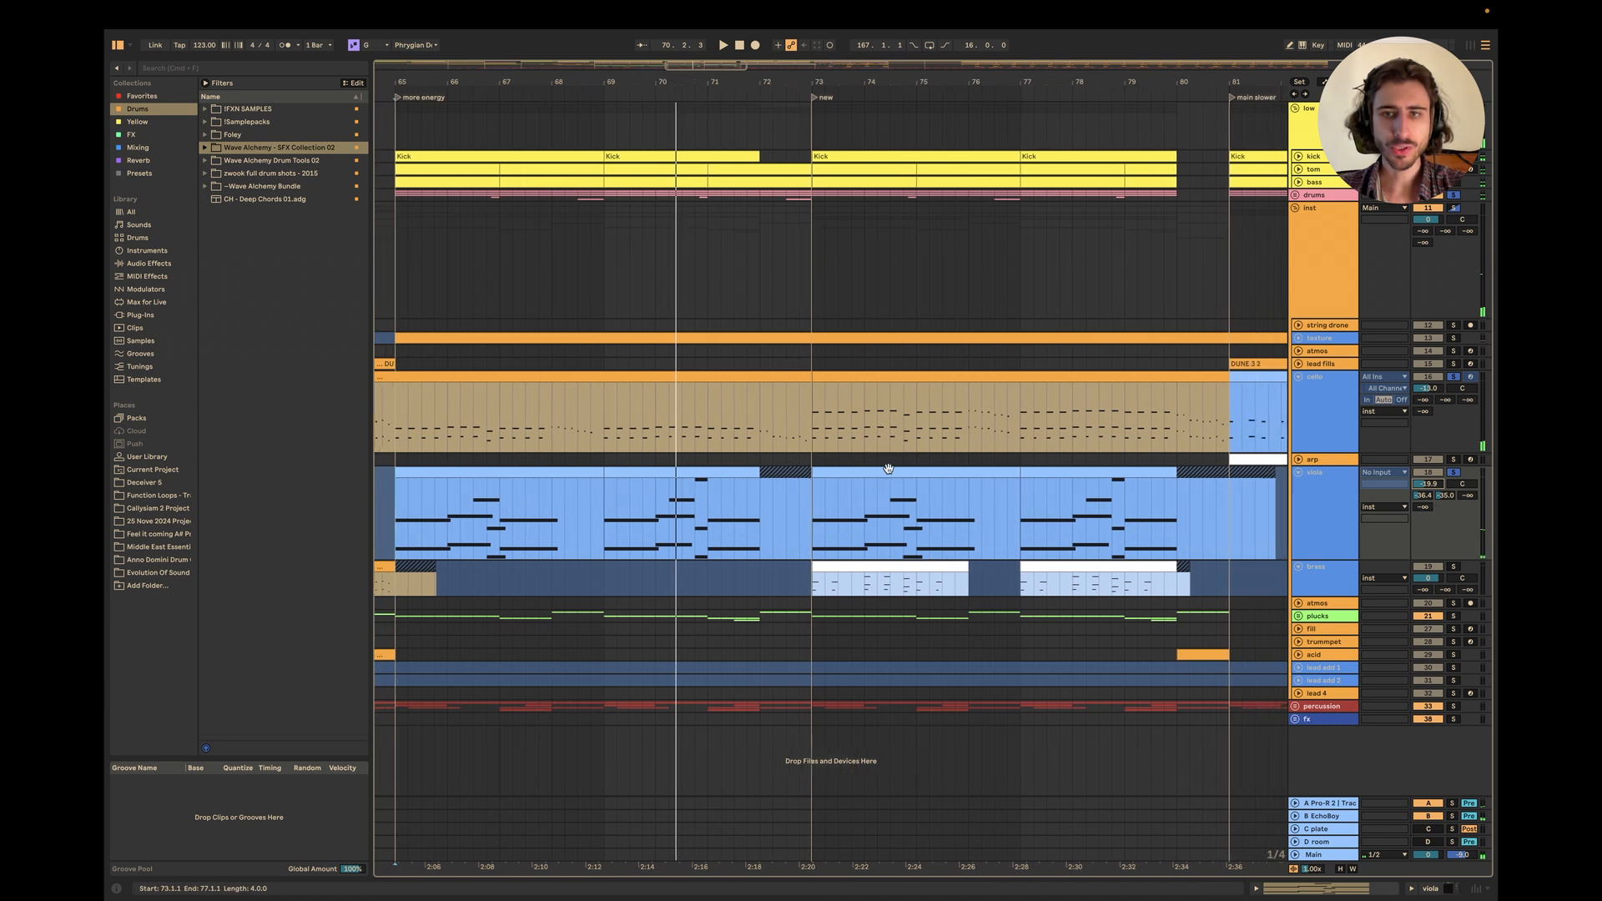
left_click(804, 425)
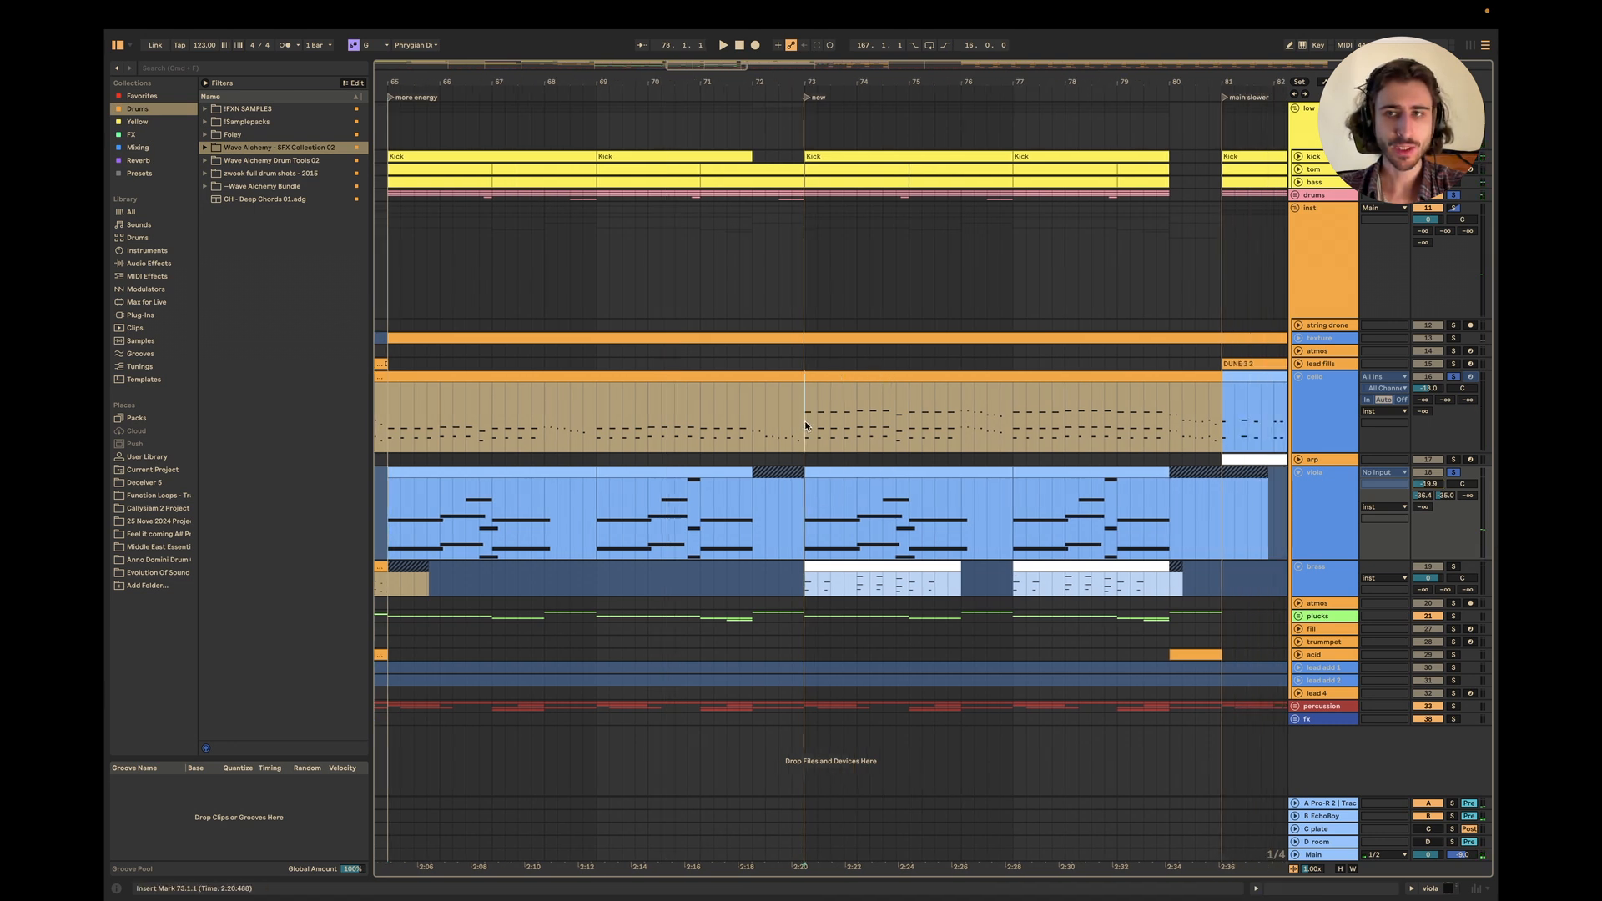
double_click(806, 421)
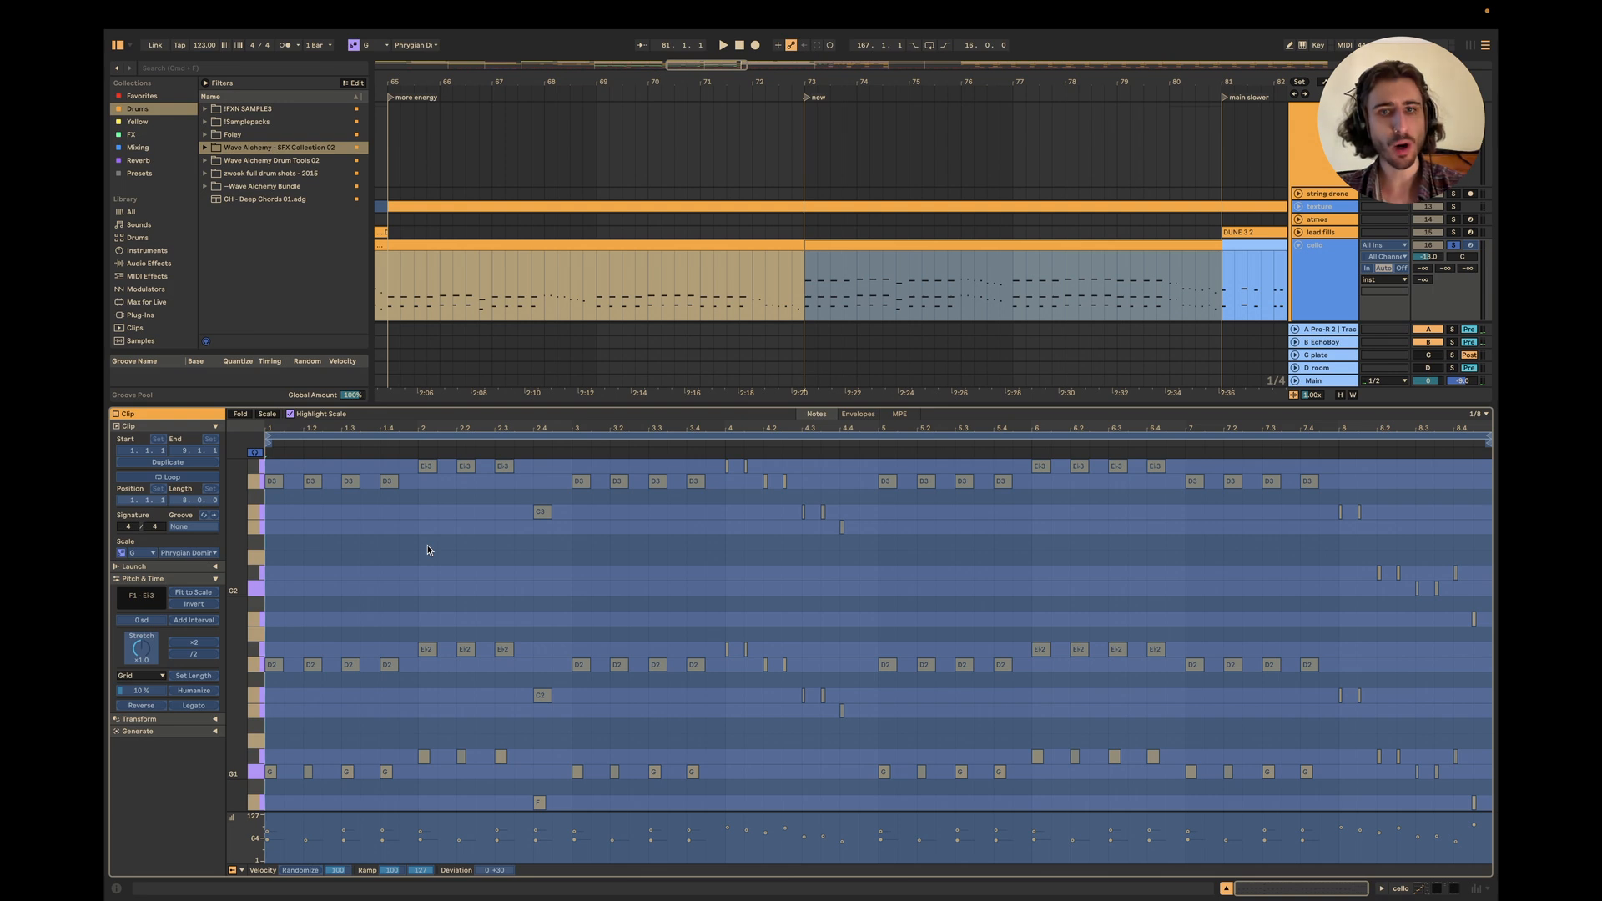
scroll(487, 576, "up", 3)
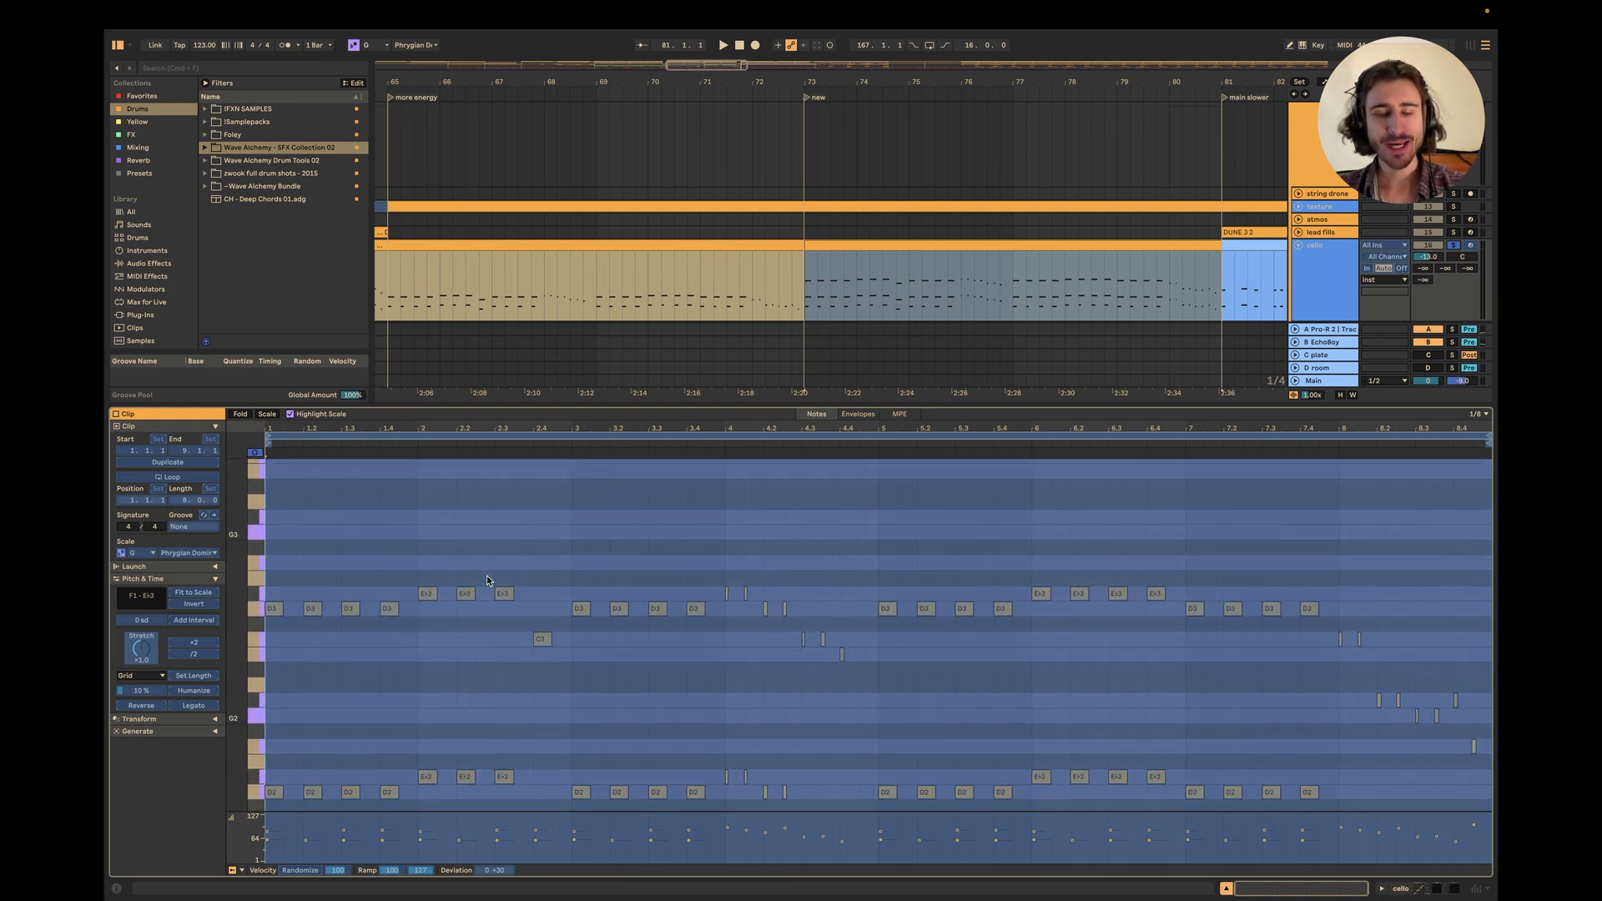
scroll(487, 578, "down", 2)
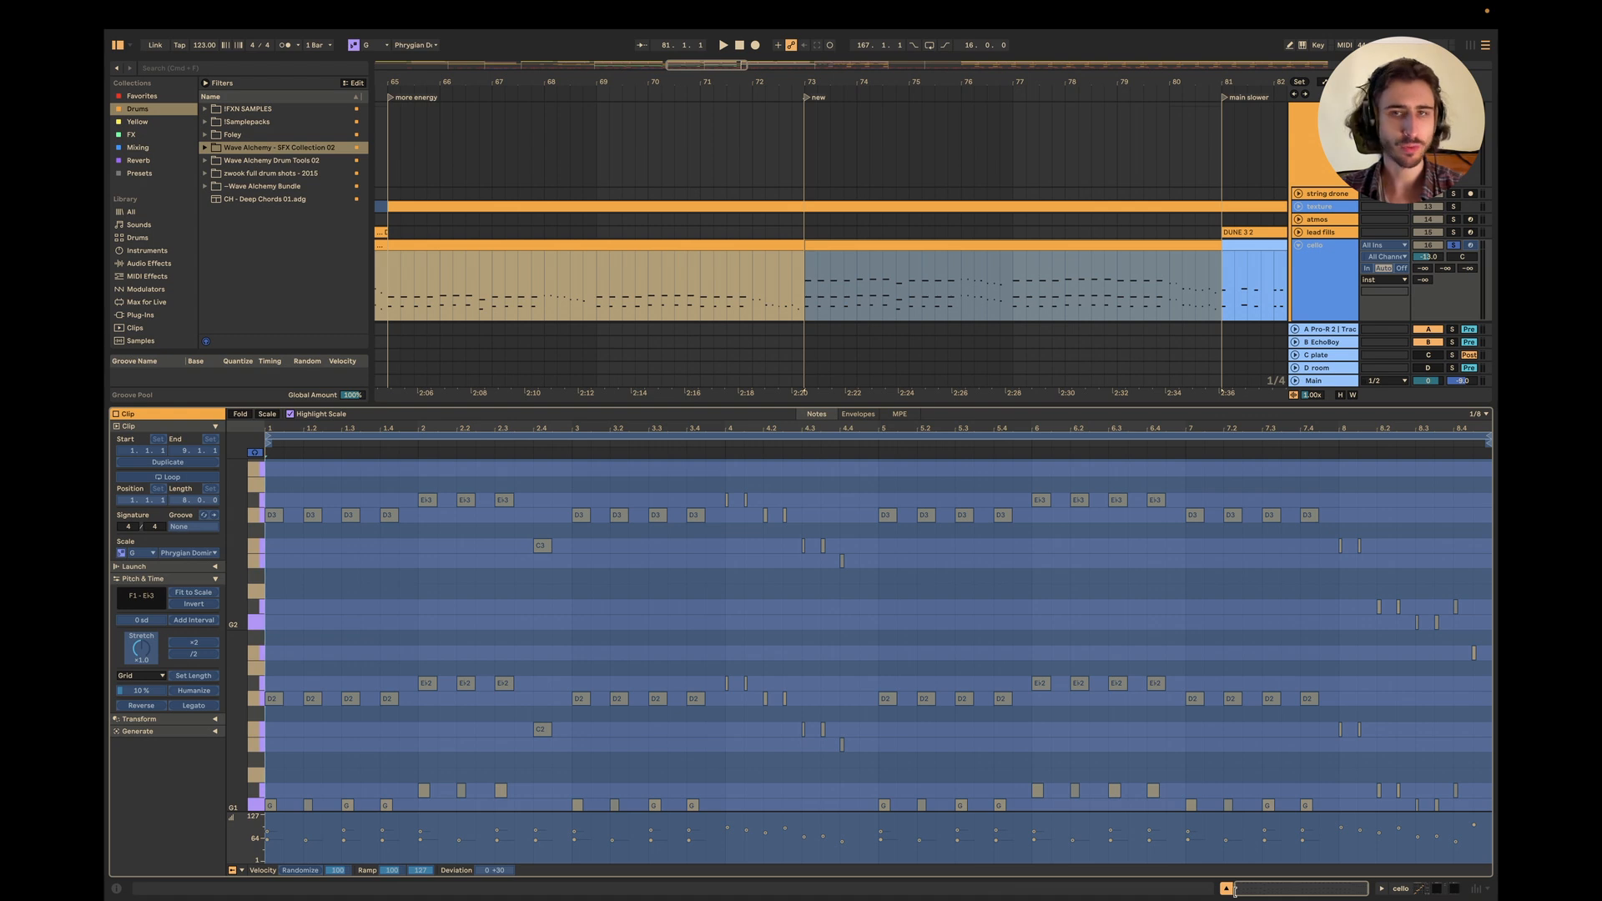
left_click(1225, 889)
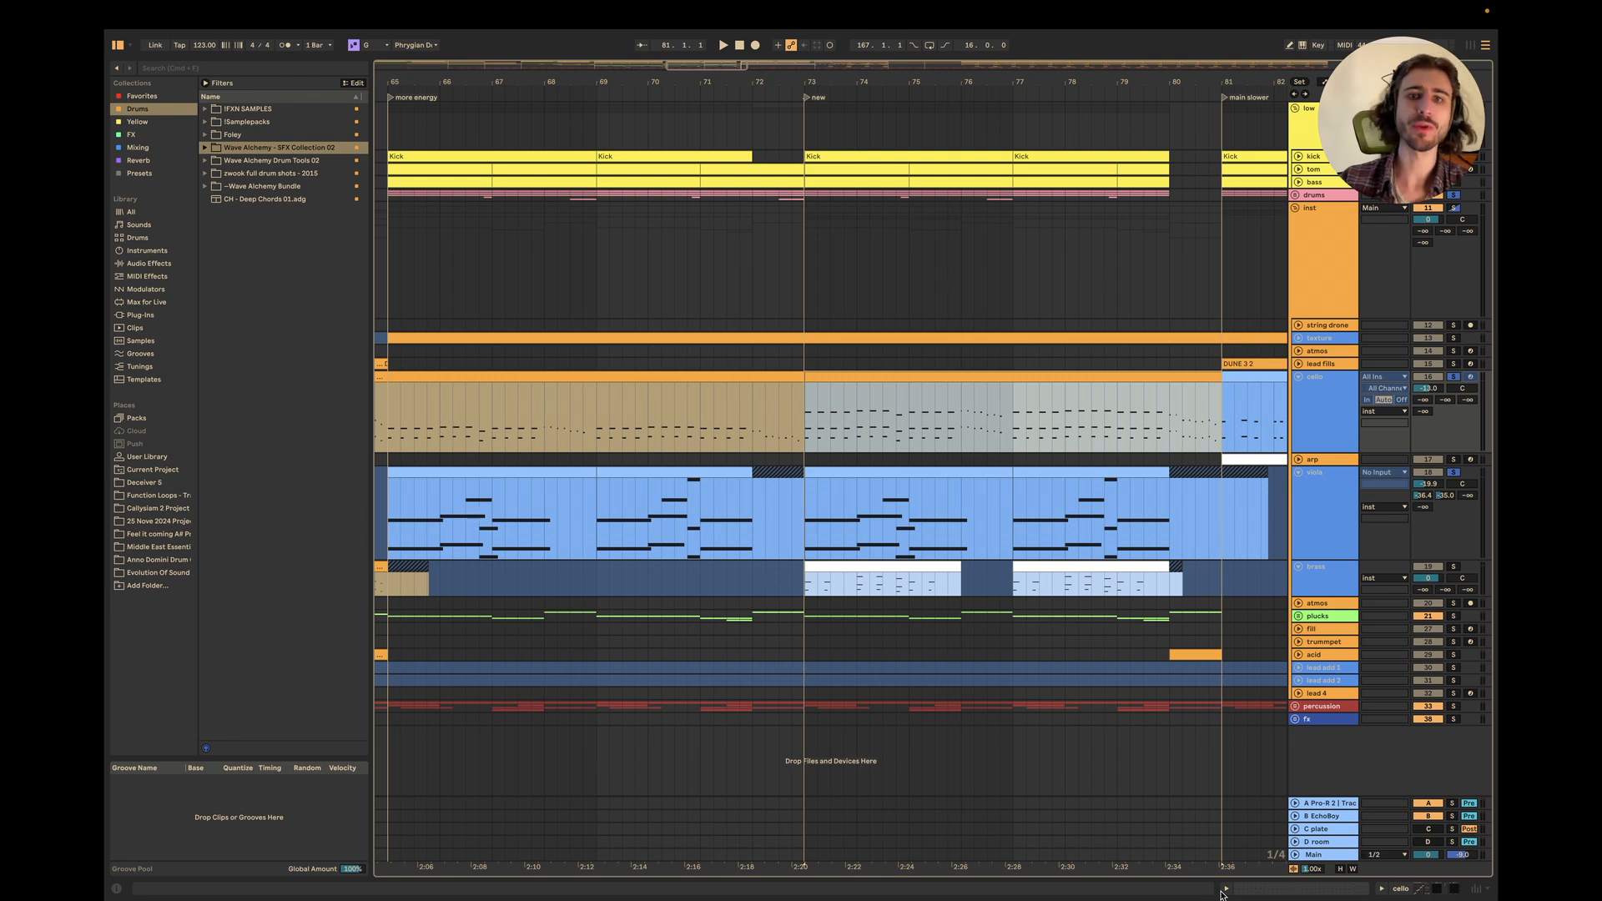
Play the soloed cello, viola and drums from 73.1.1 to hear the new section.
key("space")
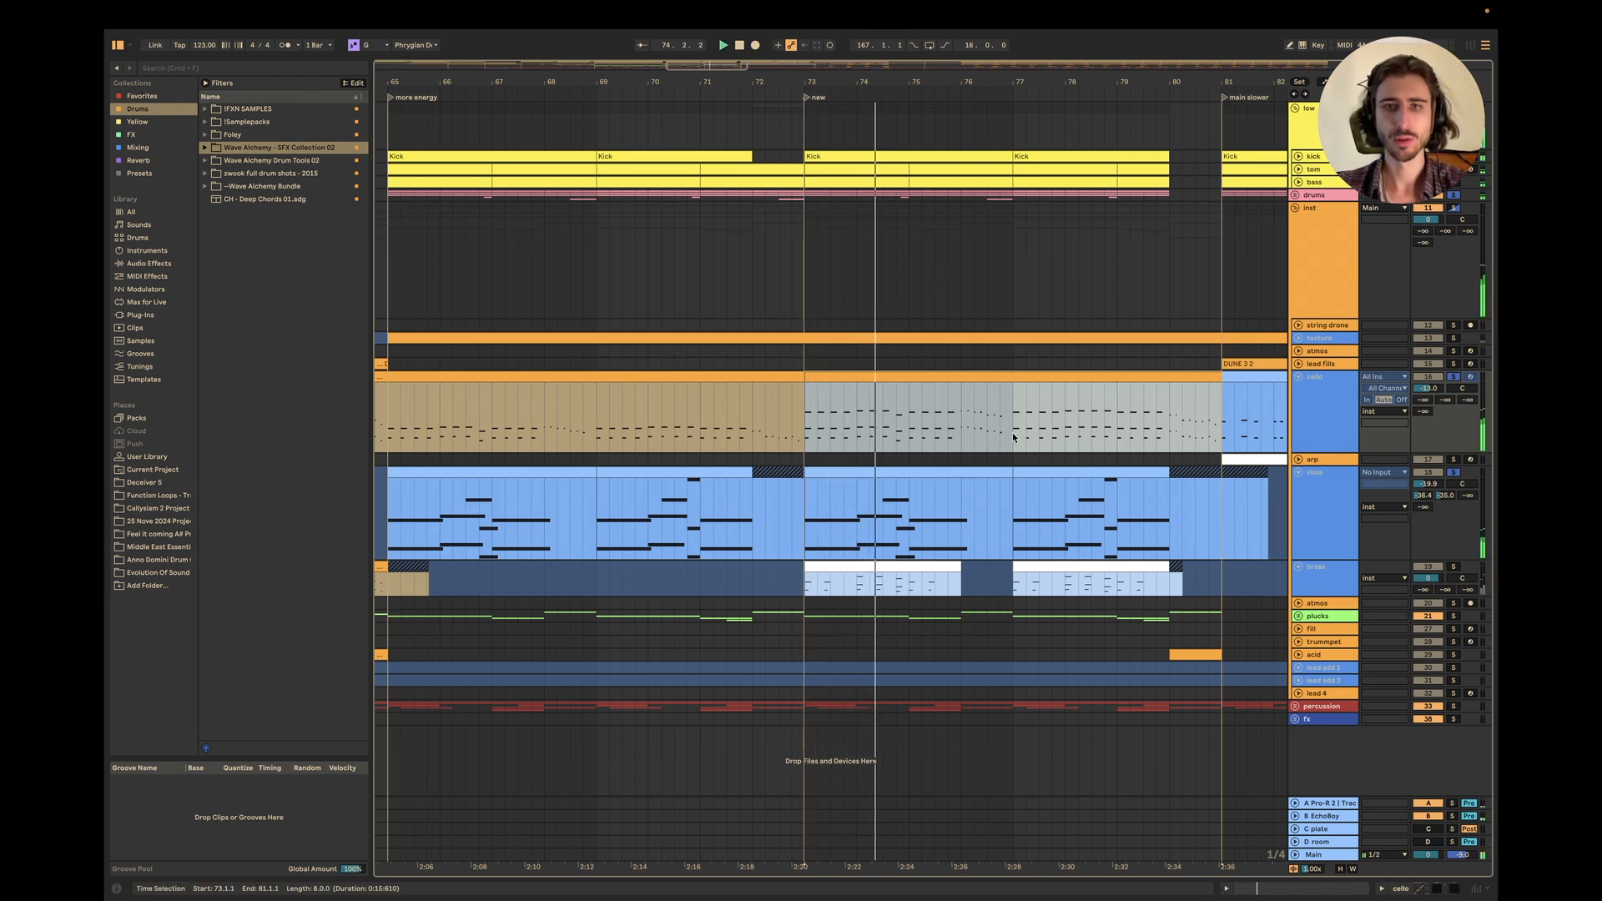
scroll(1012, 436, "left", 1)
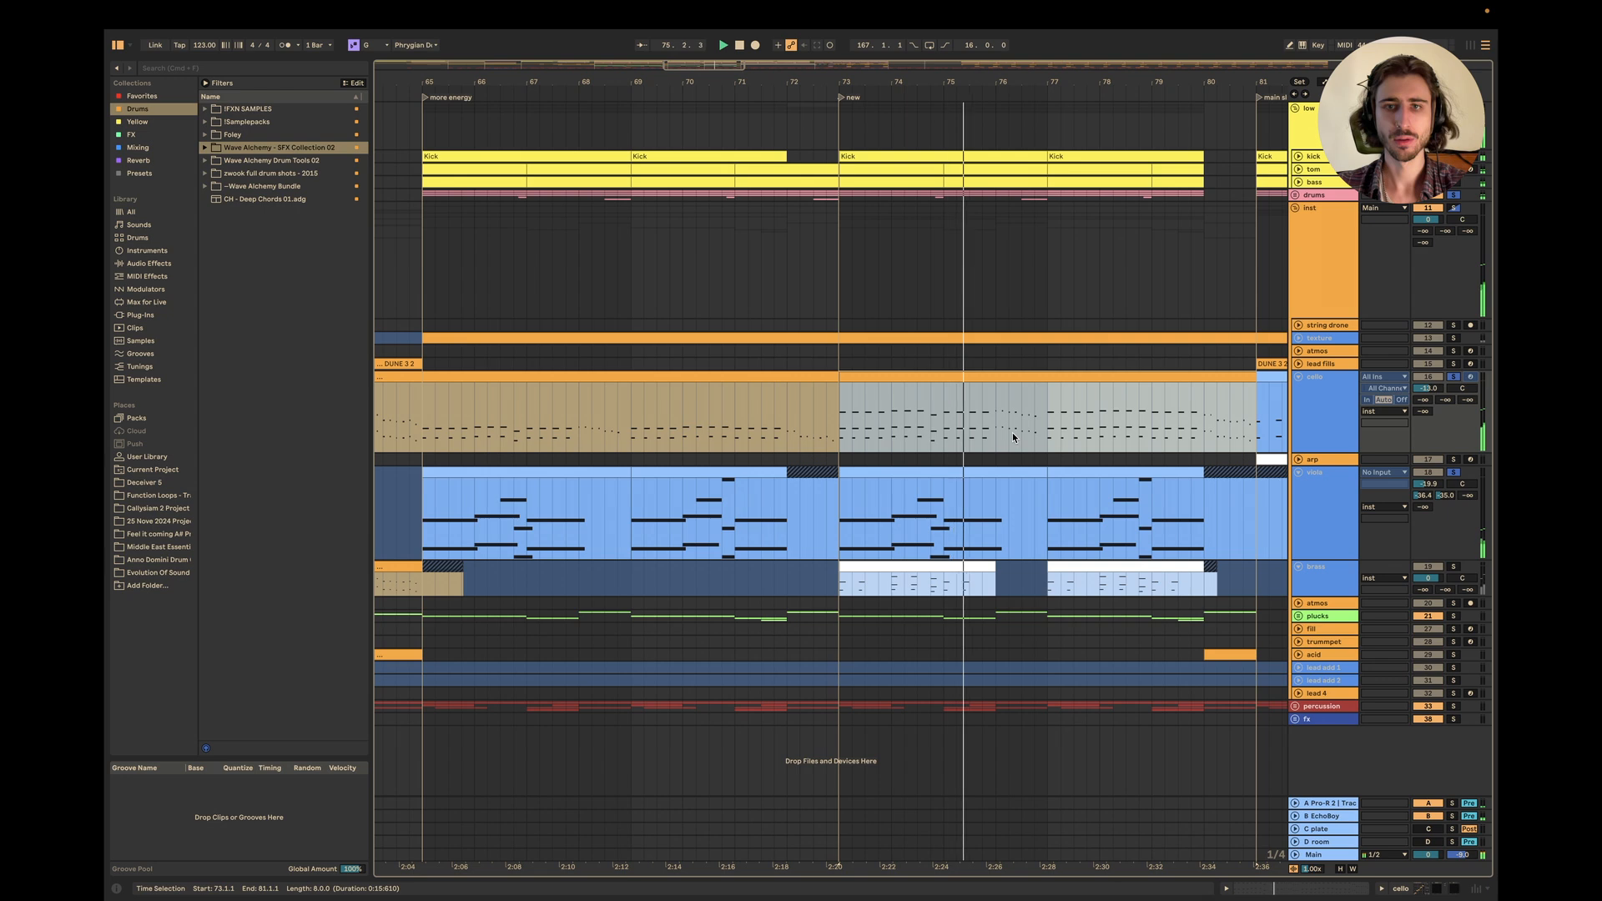
scroll(1013, 432, "left", 1)
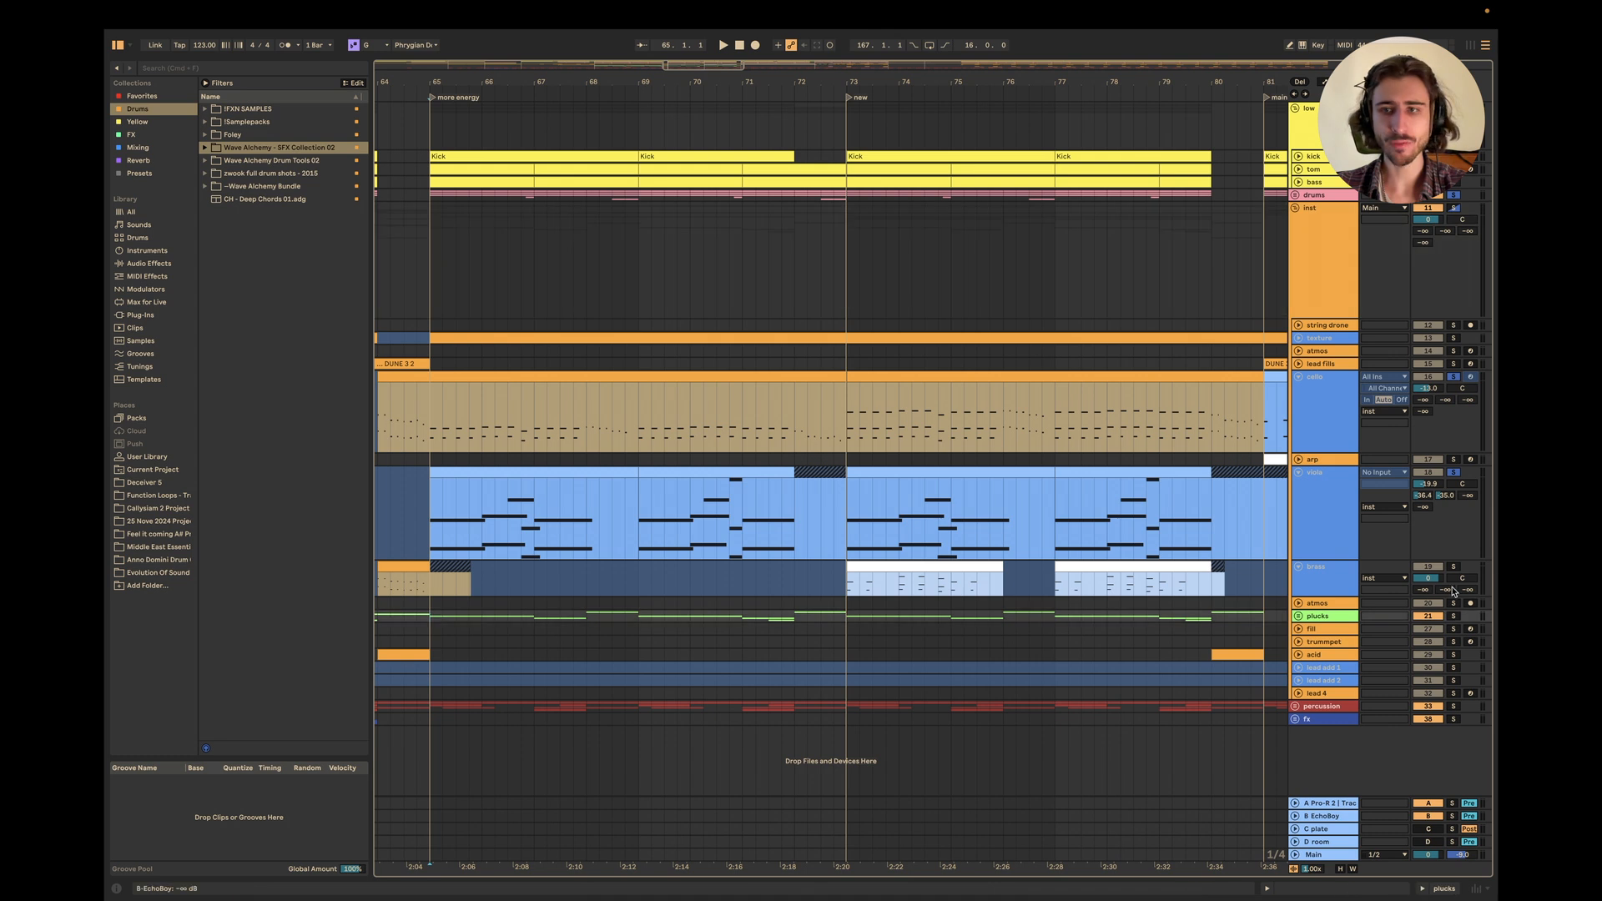
Solo the plucks alongside the drums, play from 65.1.1, and add the cello to the solo.
left_click(1453, 616)
key("space")
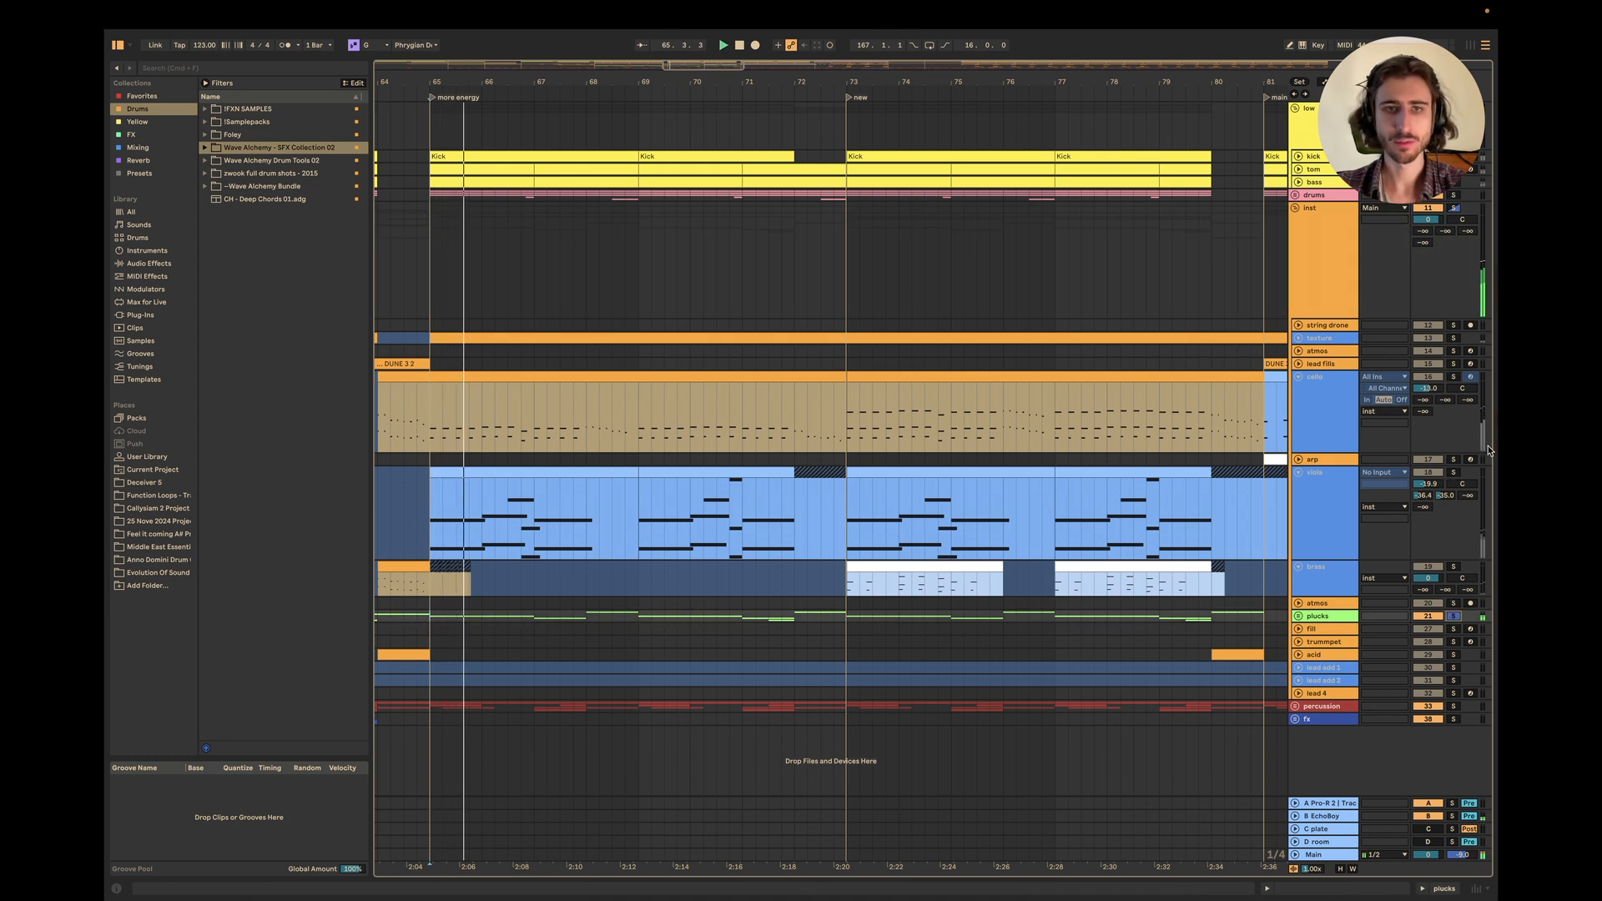
left_click(1453, 378)
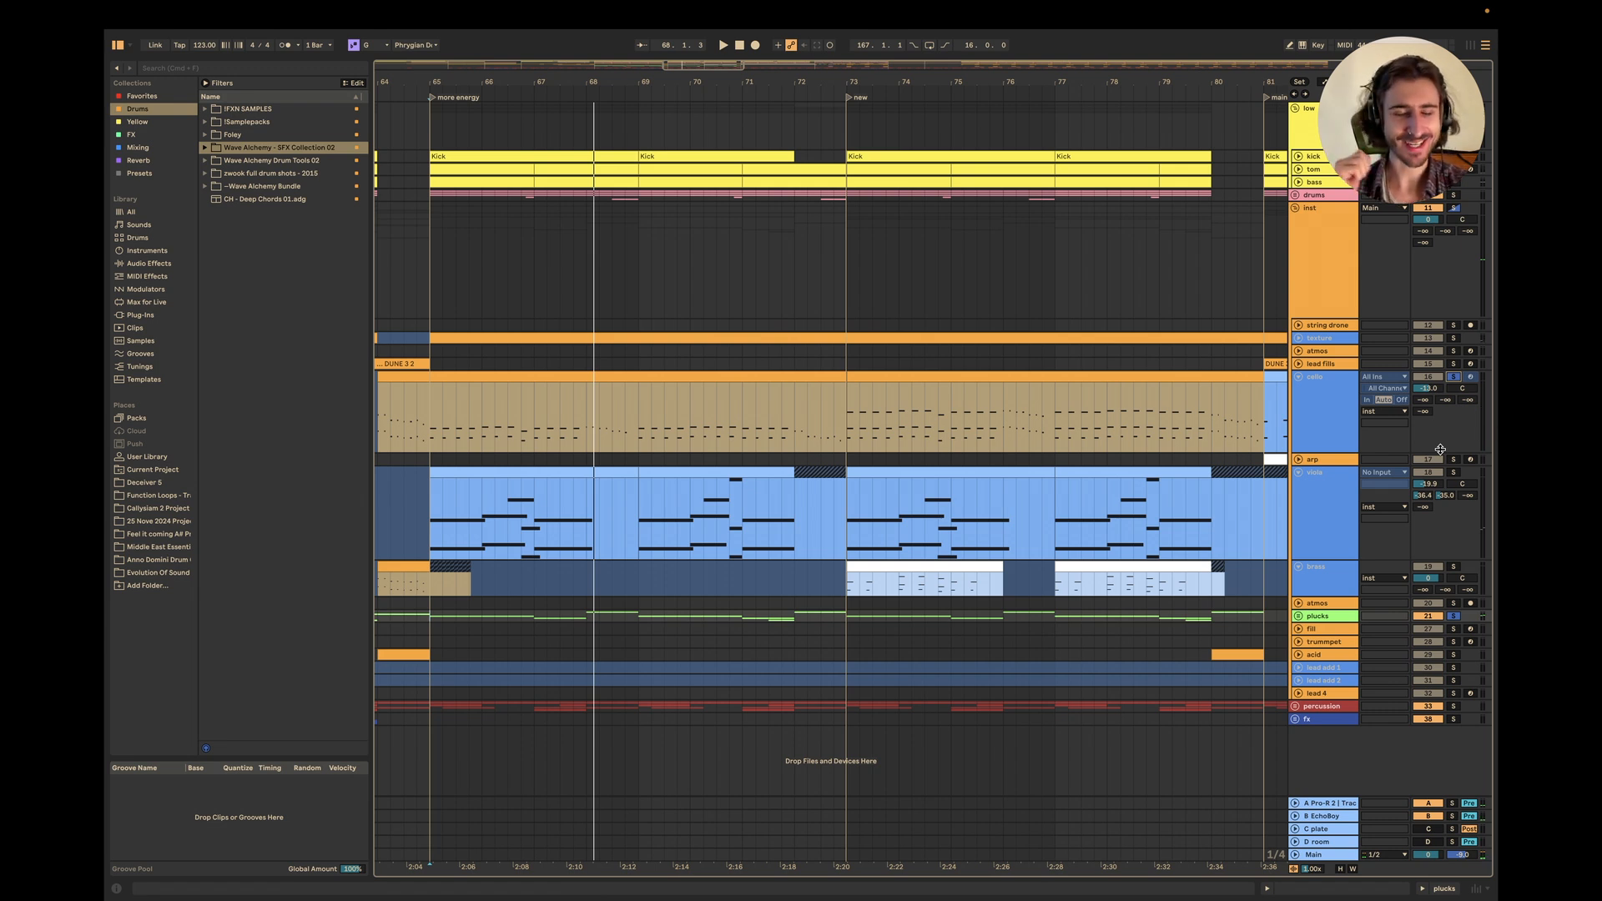
Add the viola to the soloed tracks and play the combined parts into the new section, stopping after bar 73.
key("space")
left_click(1454, 472, "super")
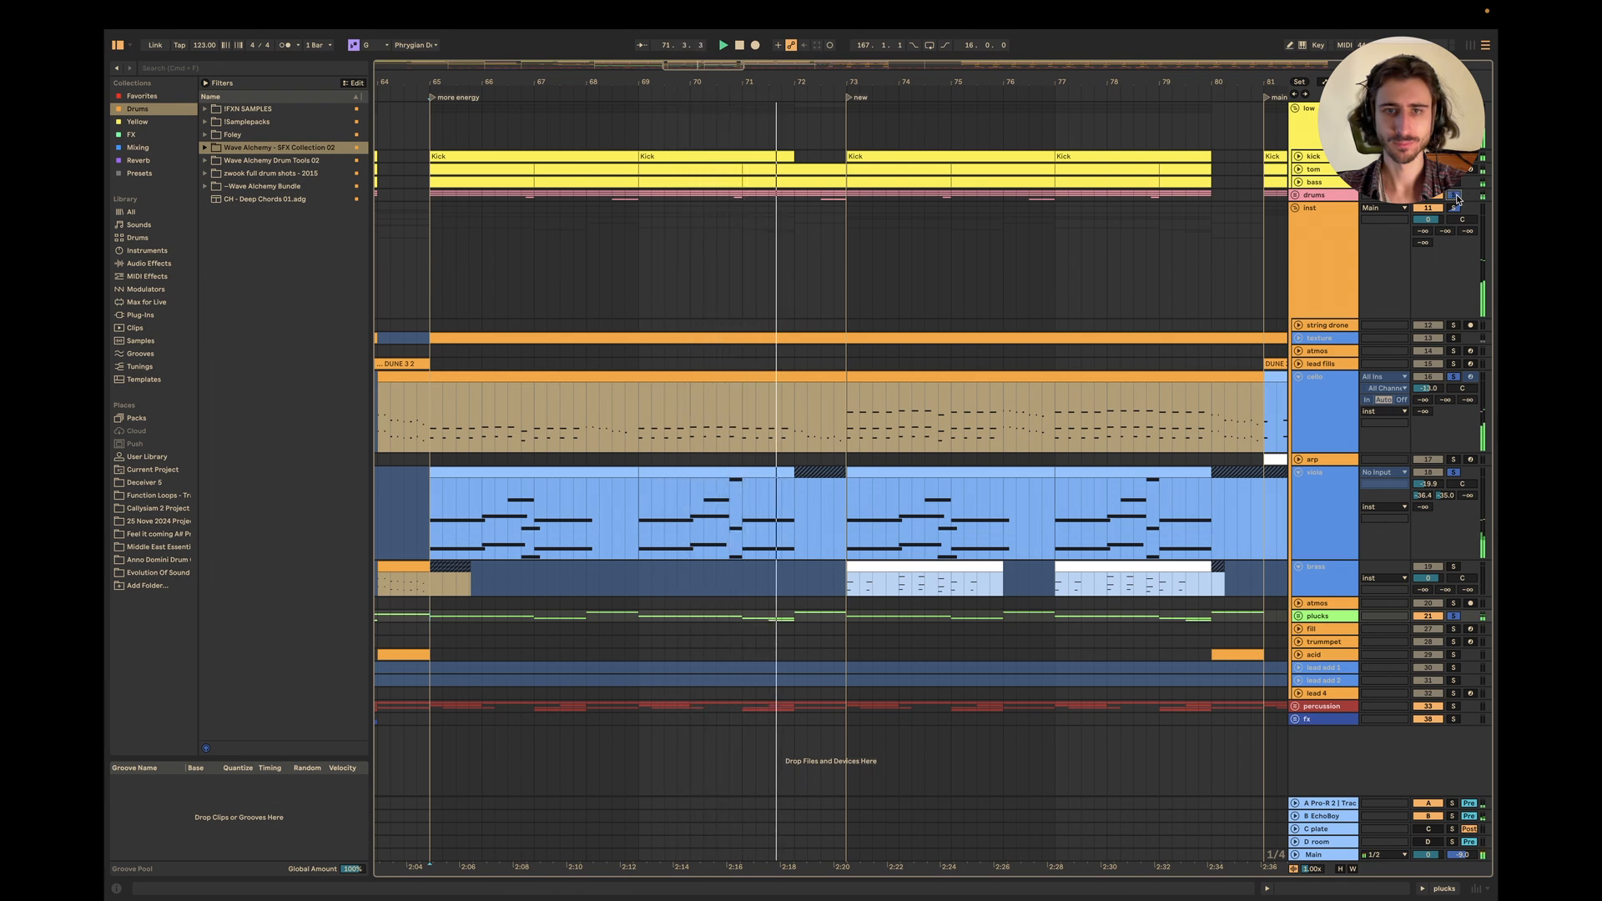
scroll(1205, 349, "right", 5)
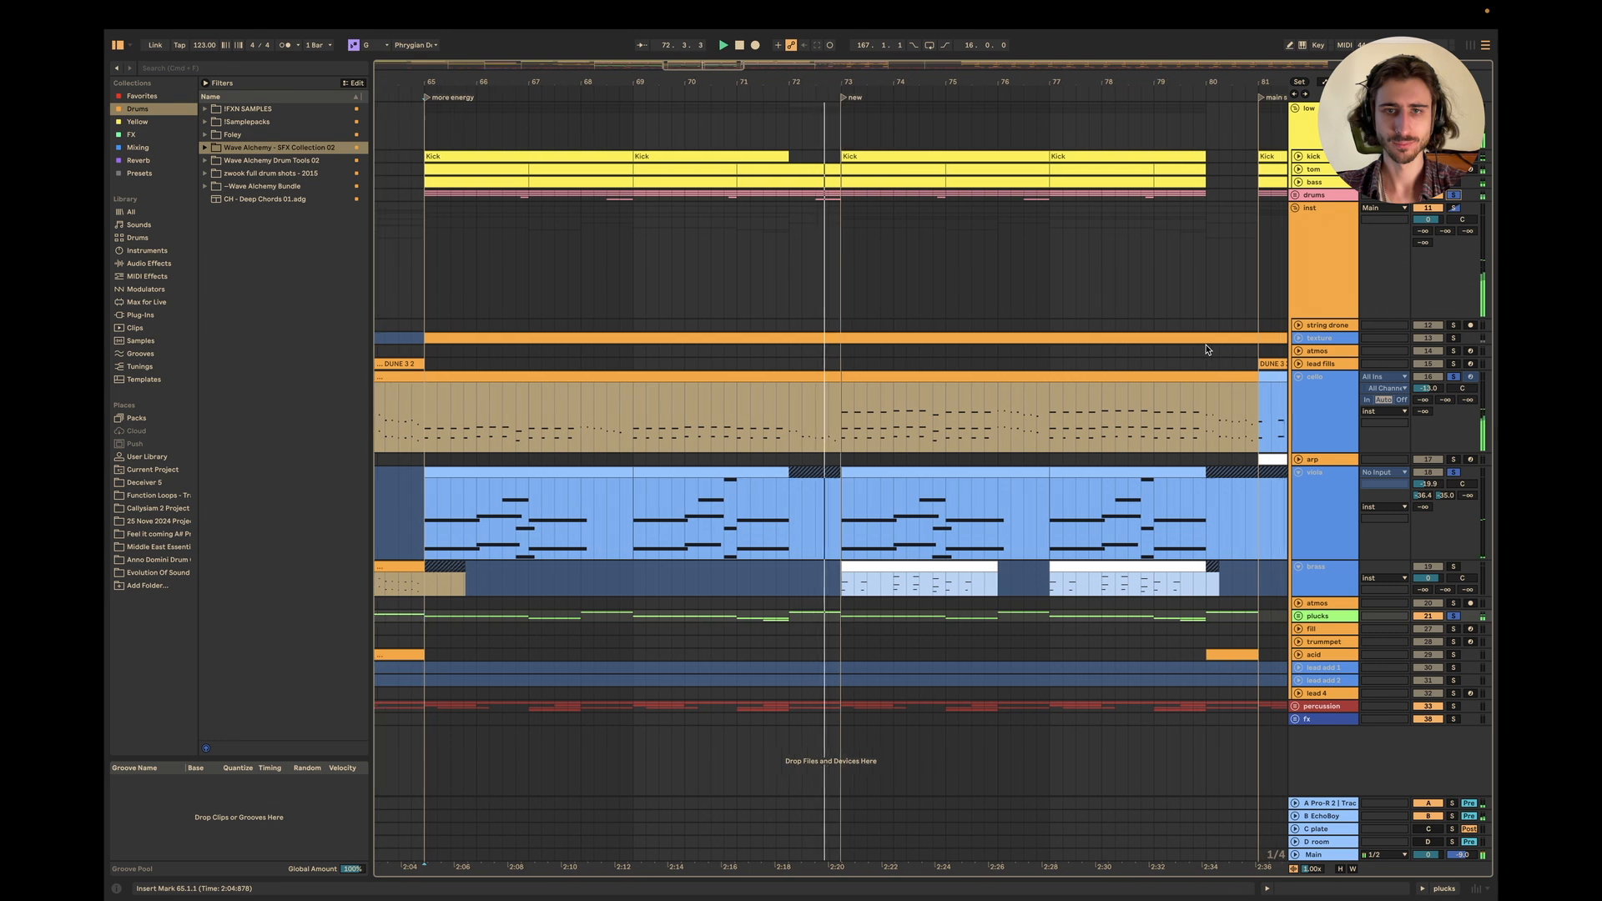
scroll(1206, 349, "left", 2)
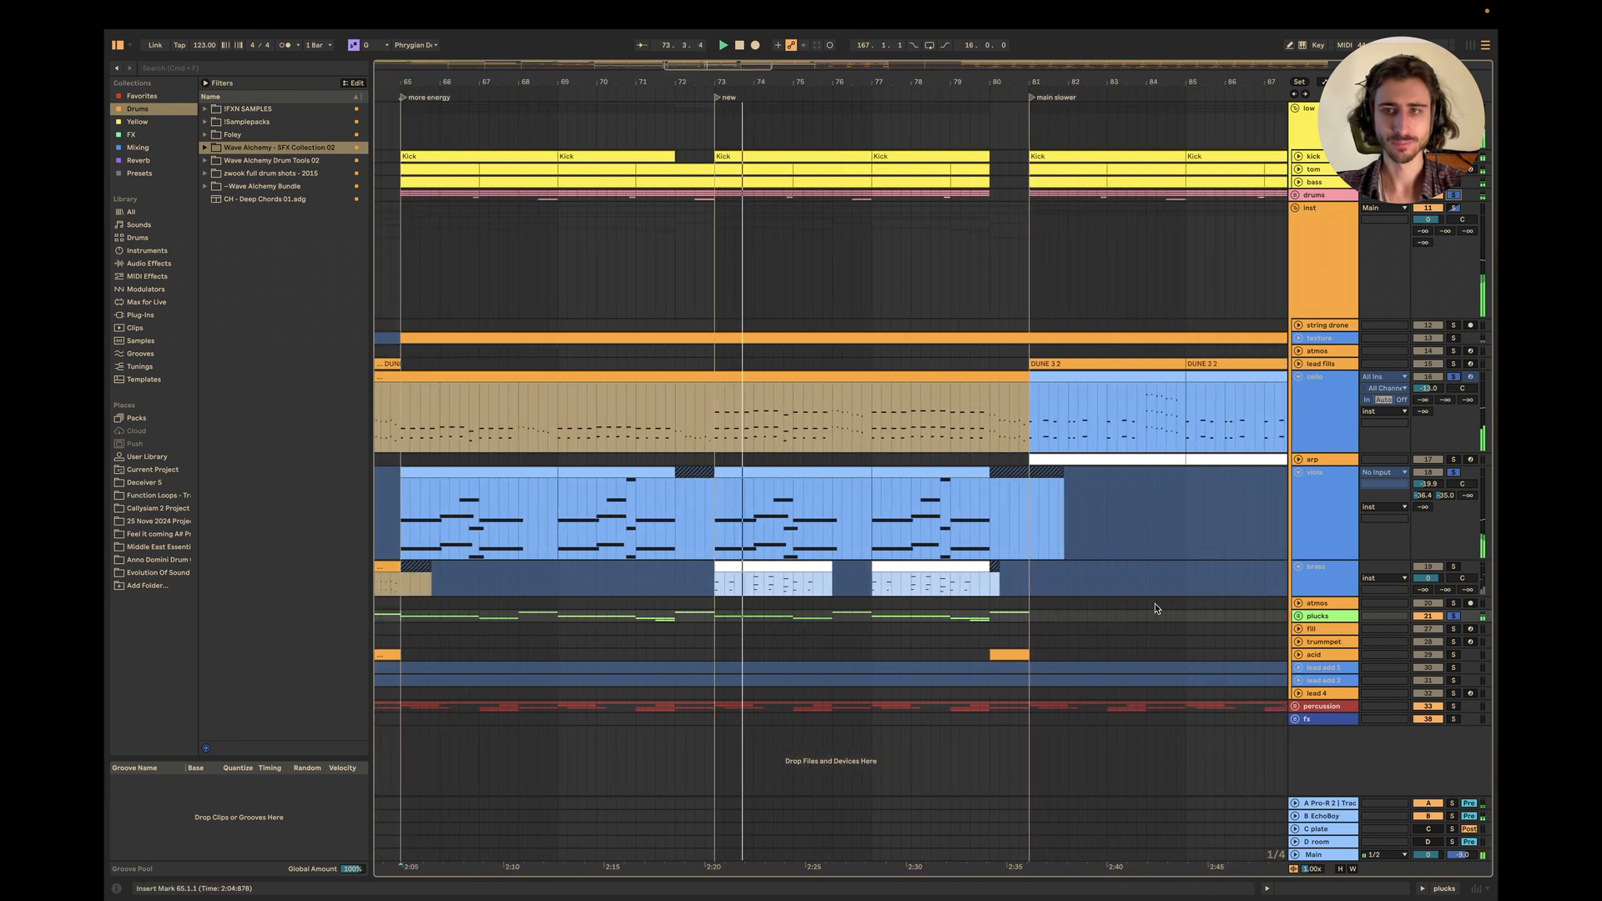
key("space")
Enlarge the brass track, set the insert marker at 73.1.1 and play the section with the brass soloed.
left_click(706, 593)
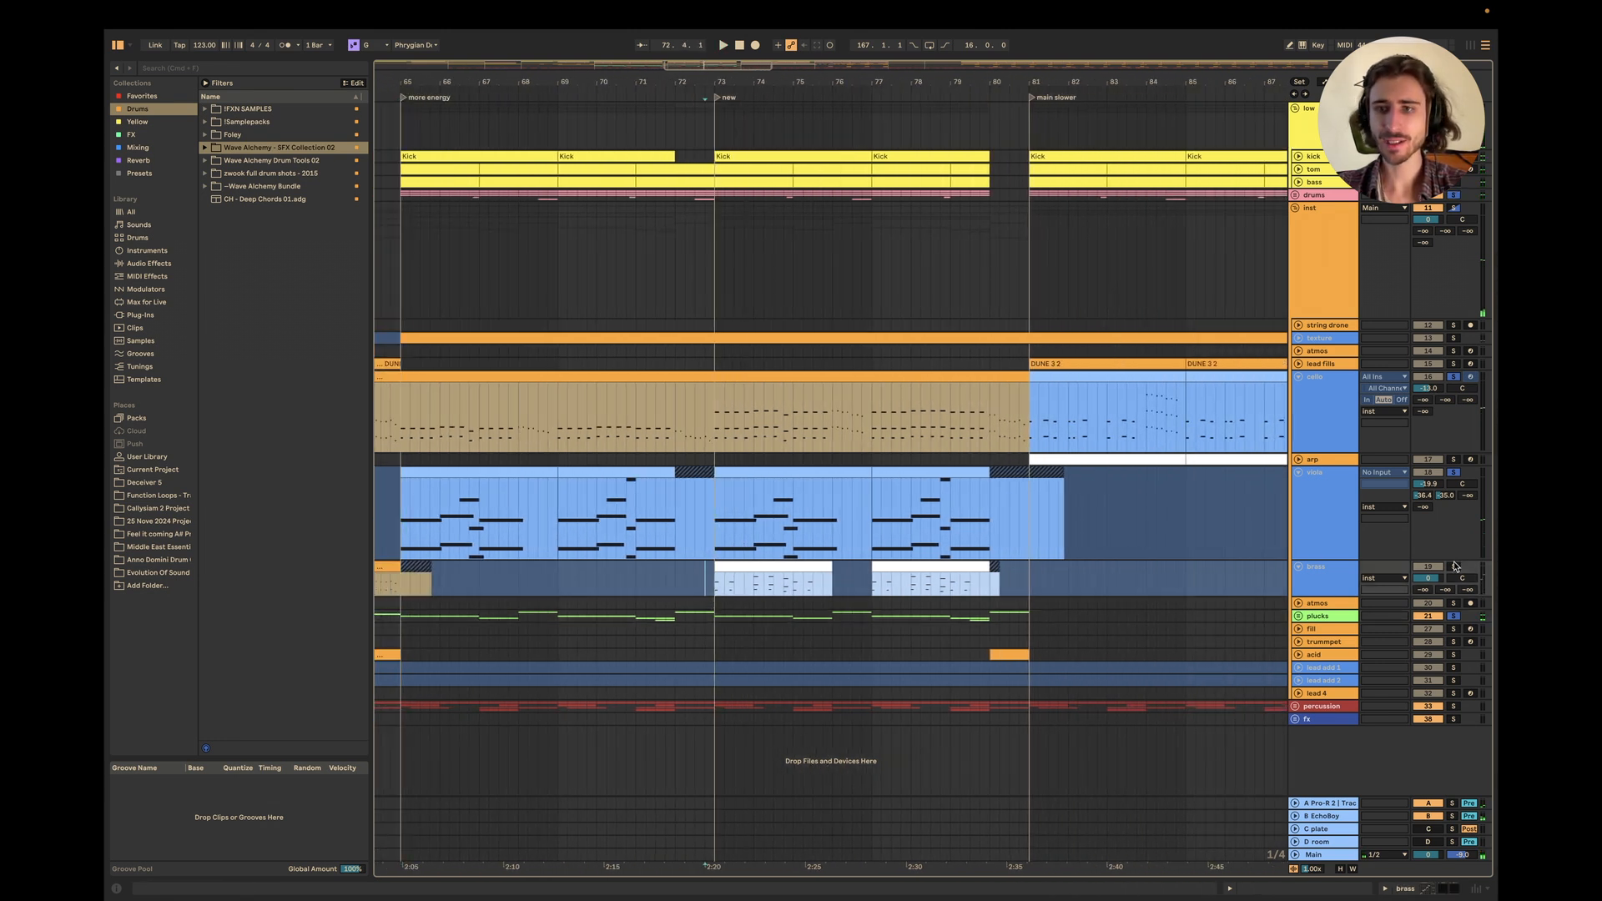
left_click_drag(1346, 595, 1346, 629)
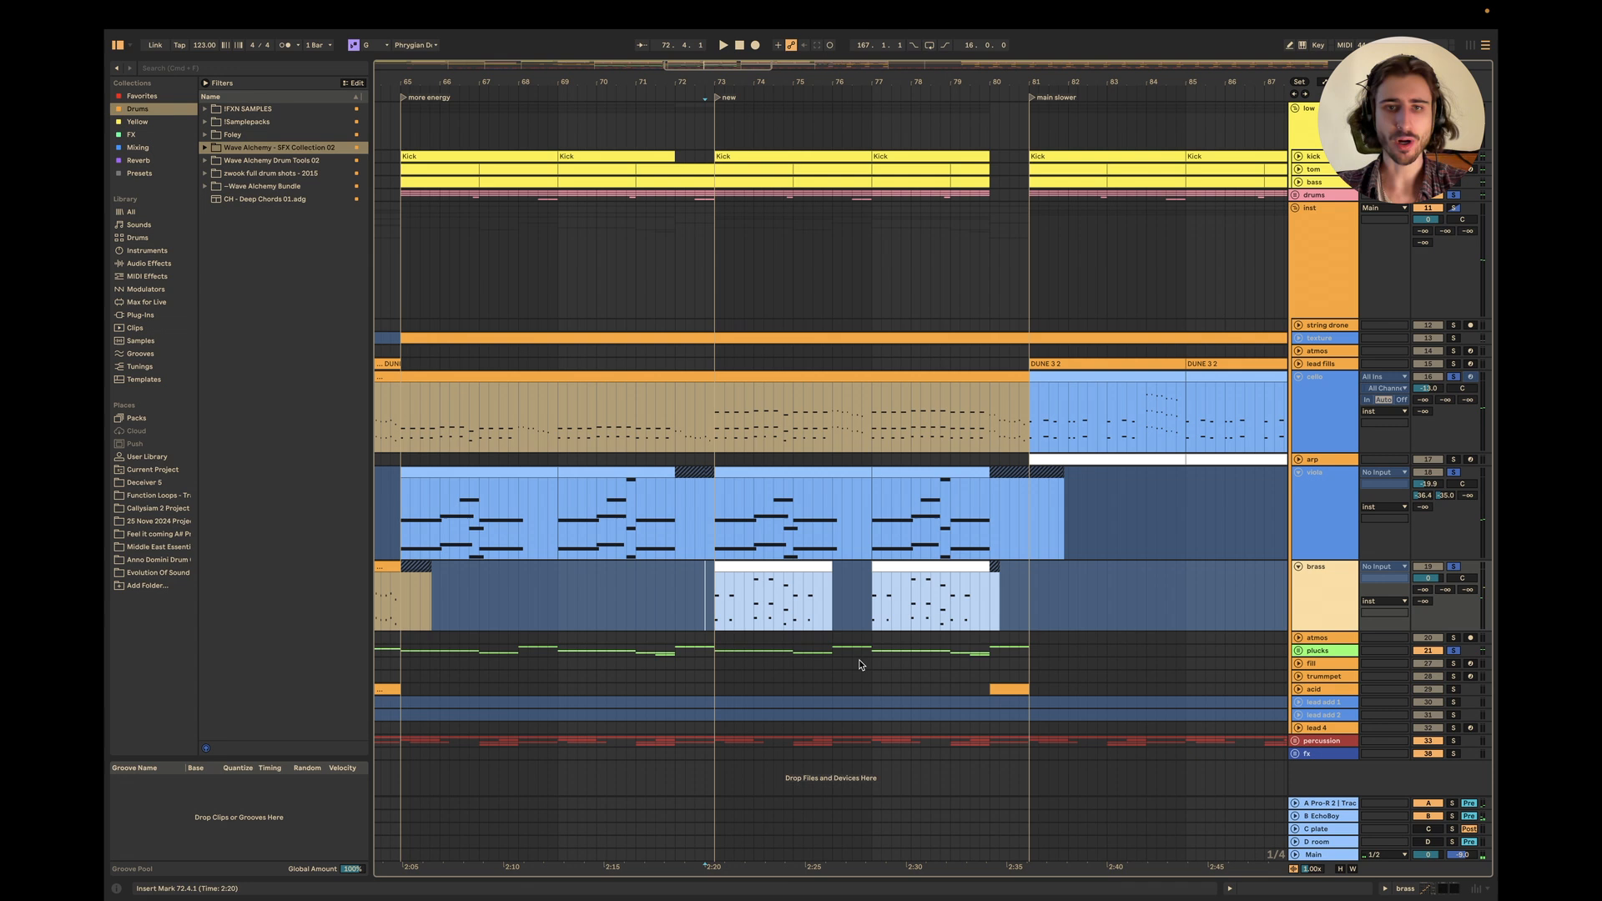
left_click(717, 609)
left_click(1453, 566)
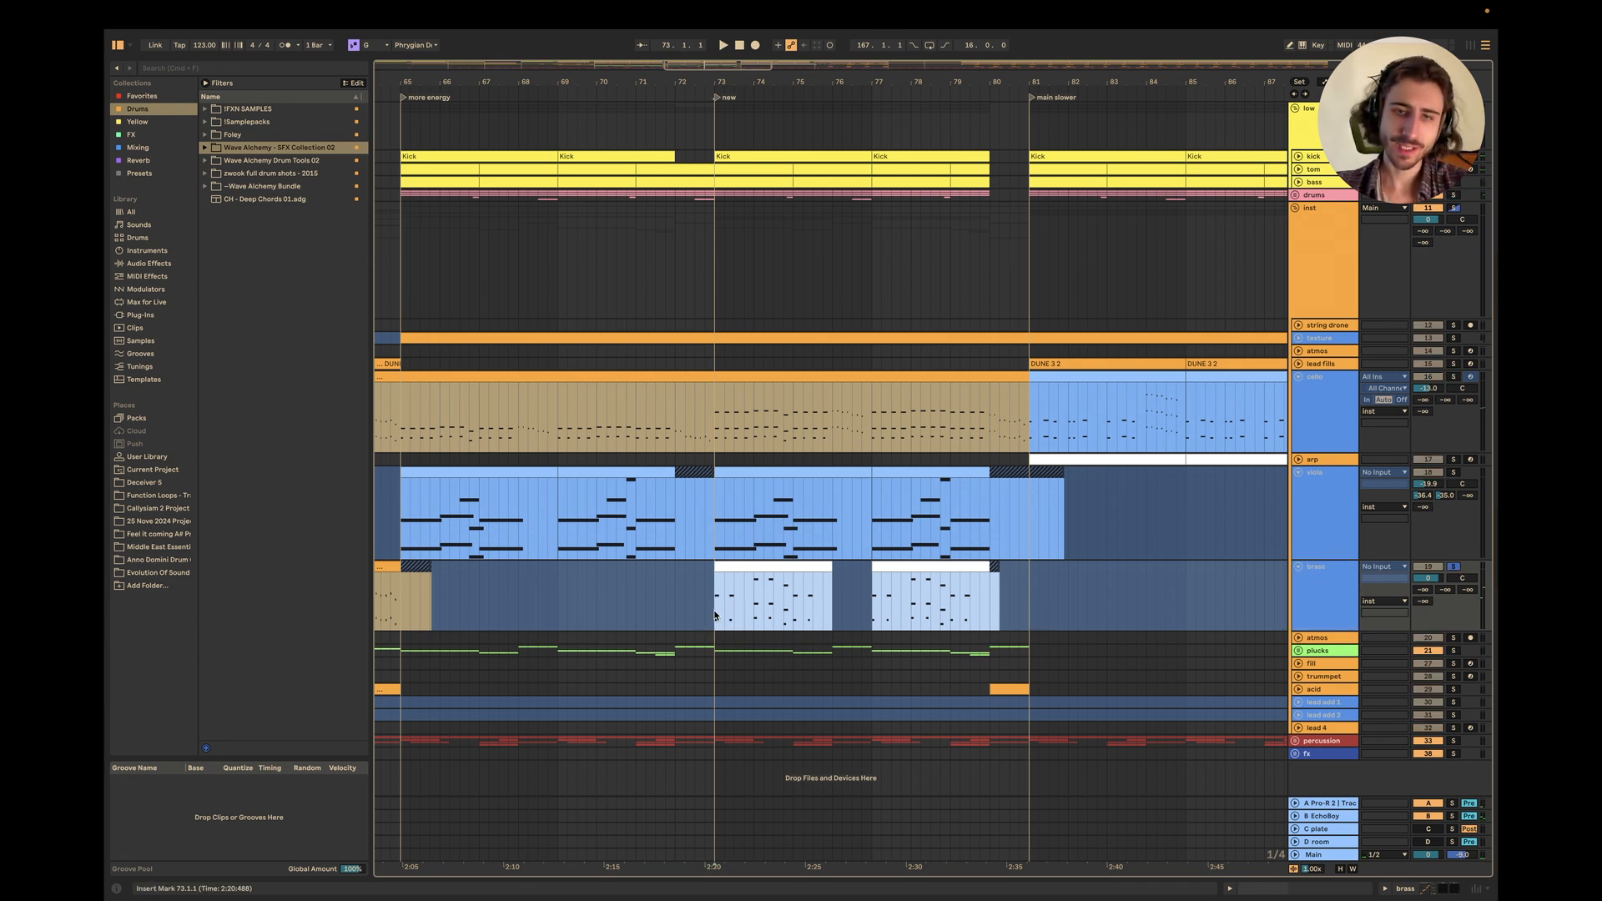
key("space")
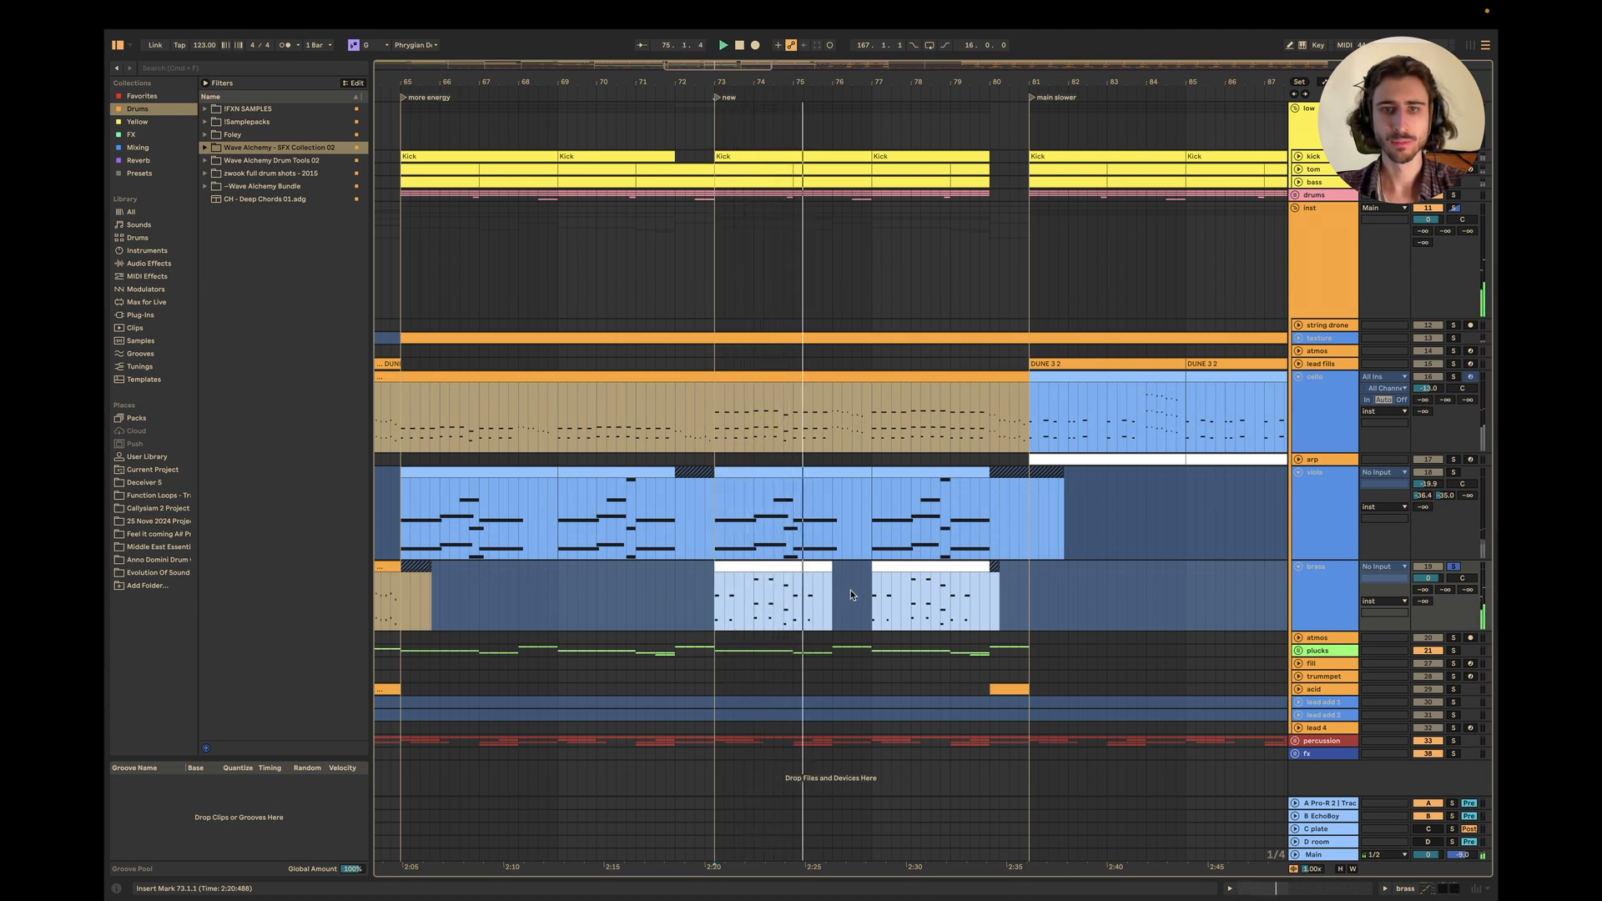
key("space")
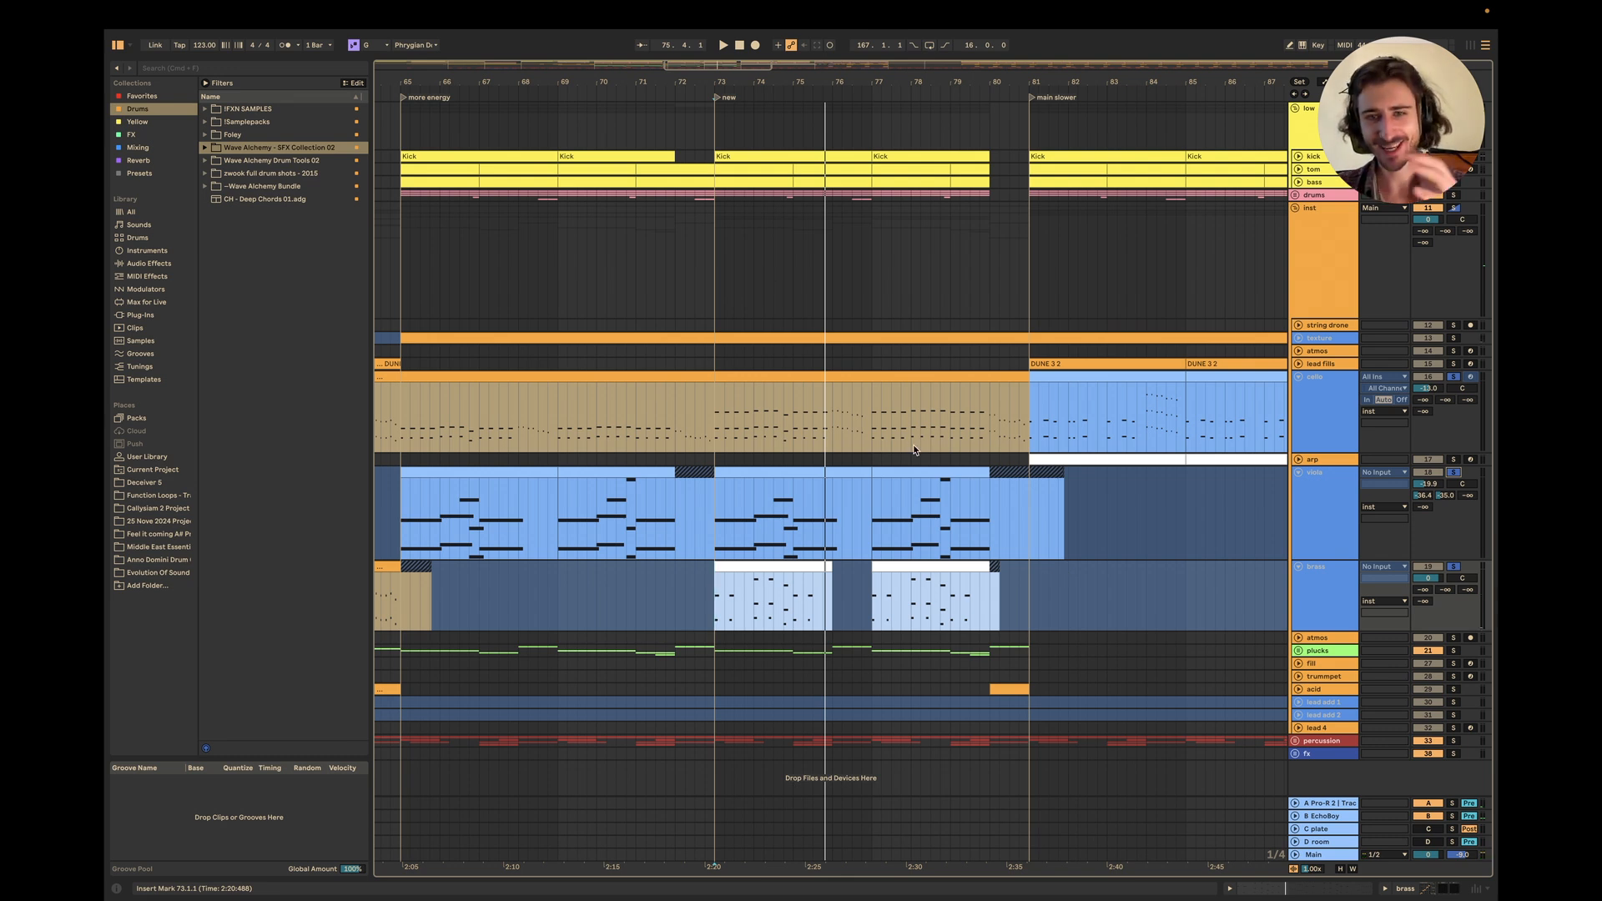
Fold the viola, brass and cello tracks back to their compact height.
scroll(1015, 507, "left", 2)
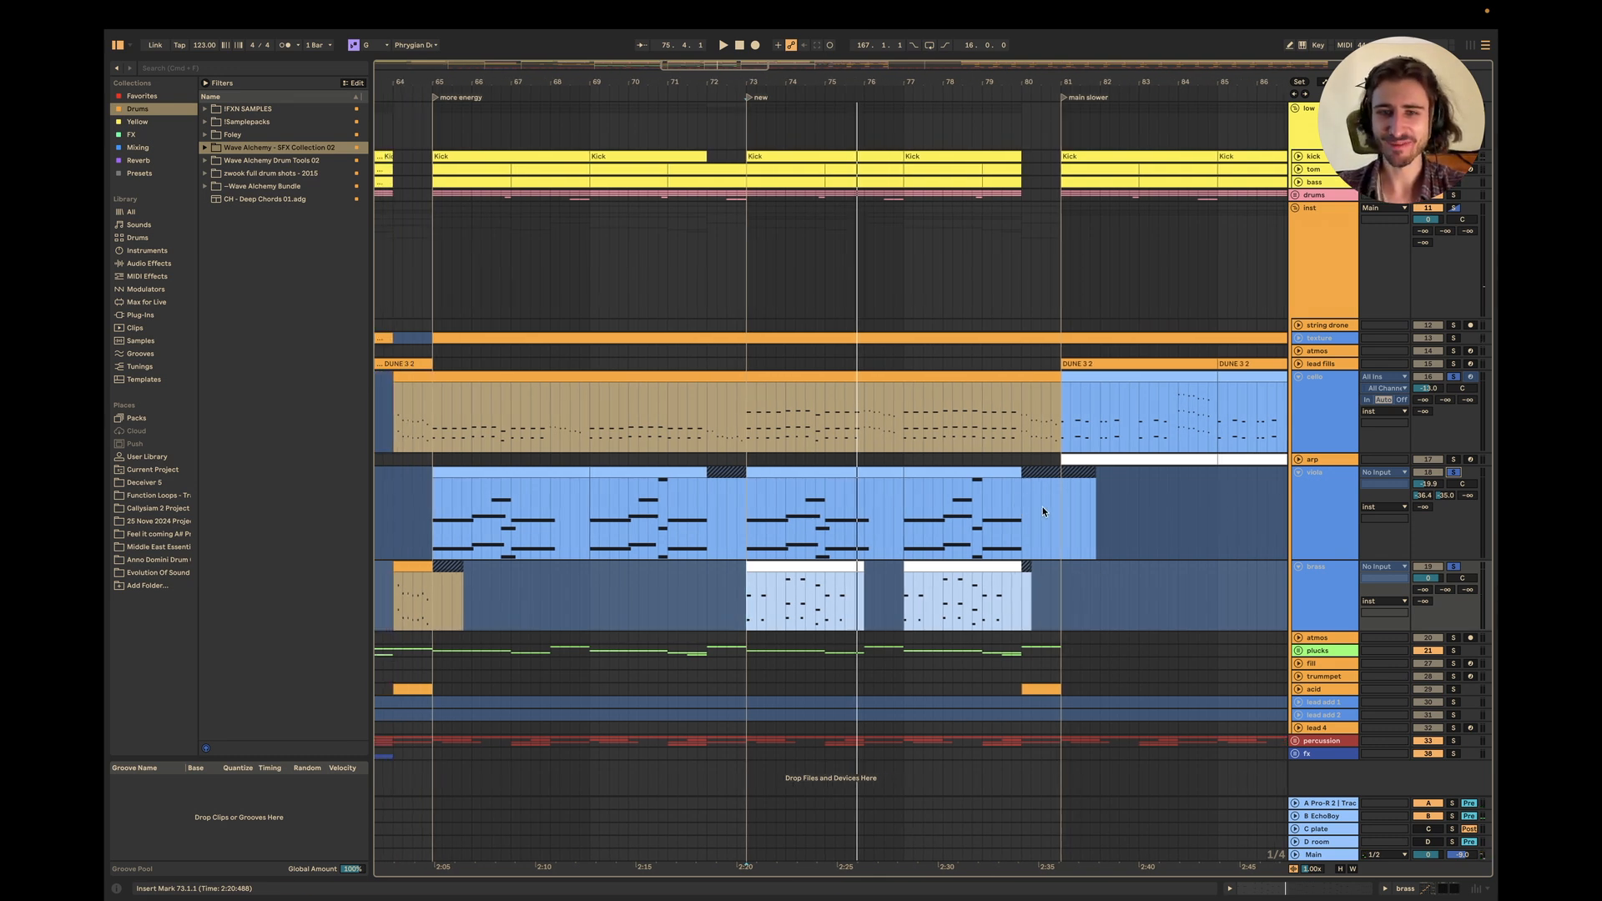
left_click(1298, 472)
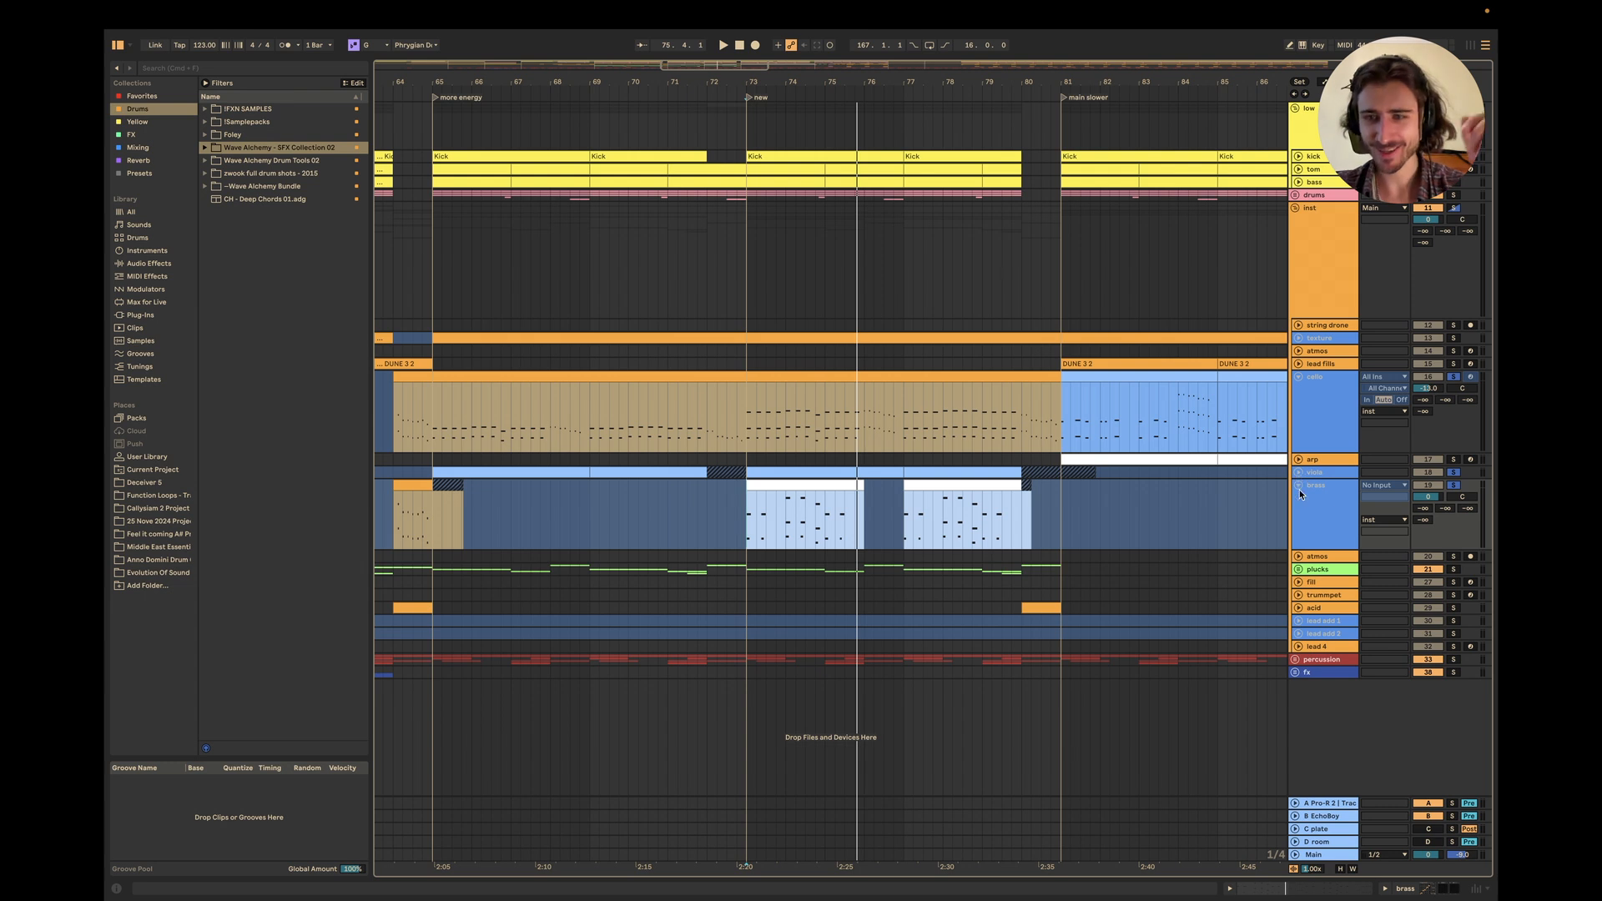
left_click(1299, 486)
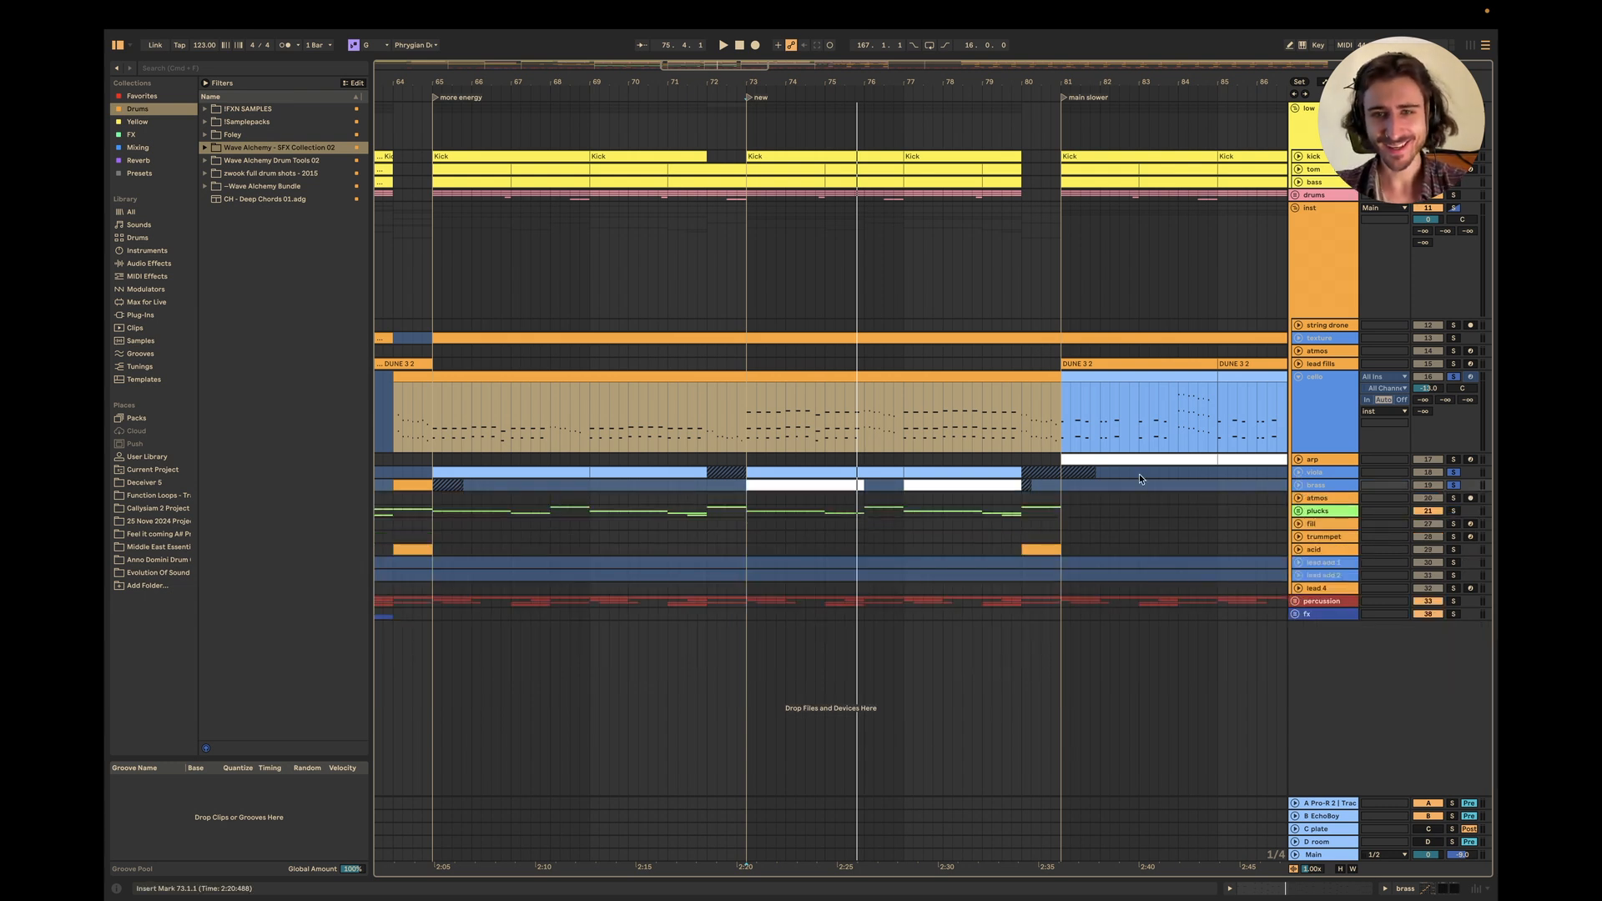
left_click(1304, 377)
Mark the kick-to-plucks tracks from 49.1.1 to 65.1.1 for the electronic drop, and from 65.1.1 to 81.1.1 for the energetic drop.
key("minus")
scroll(693, 334, "down", 5)
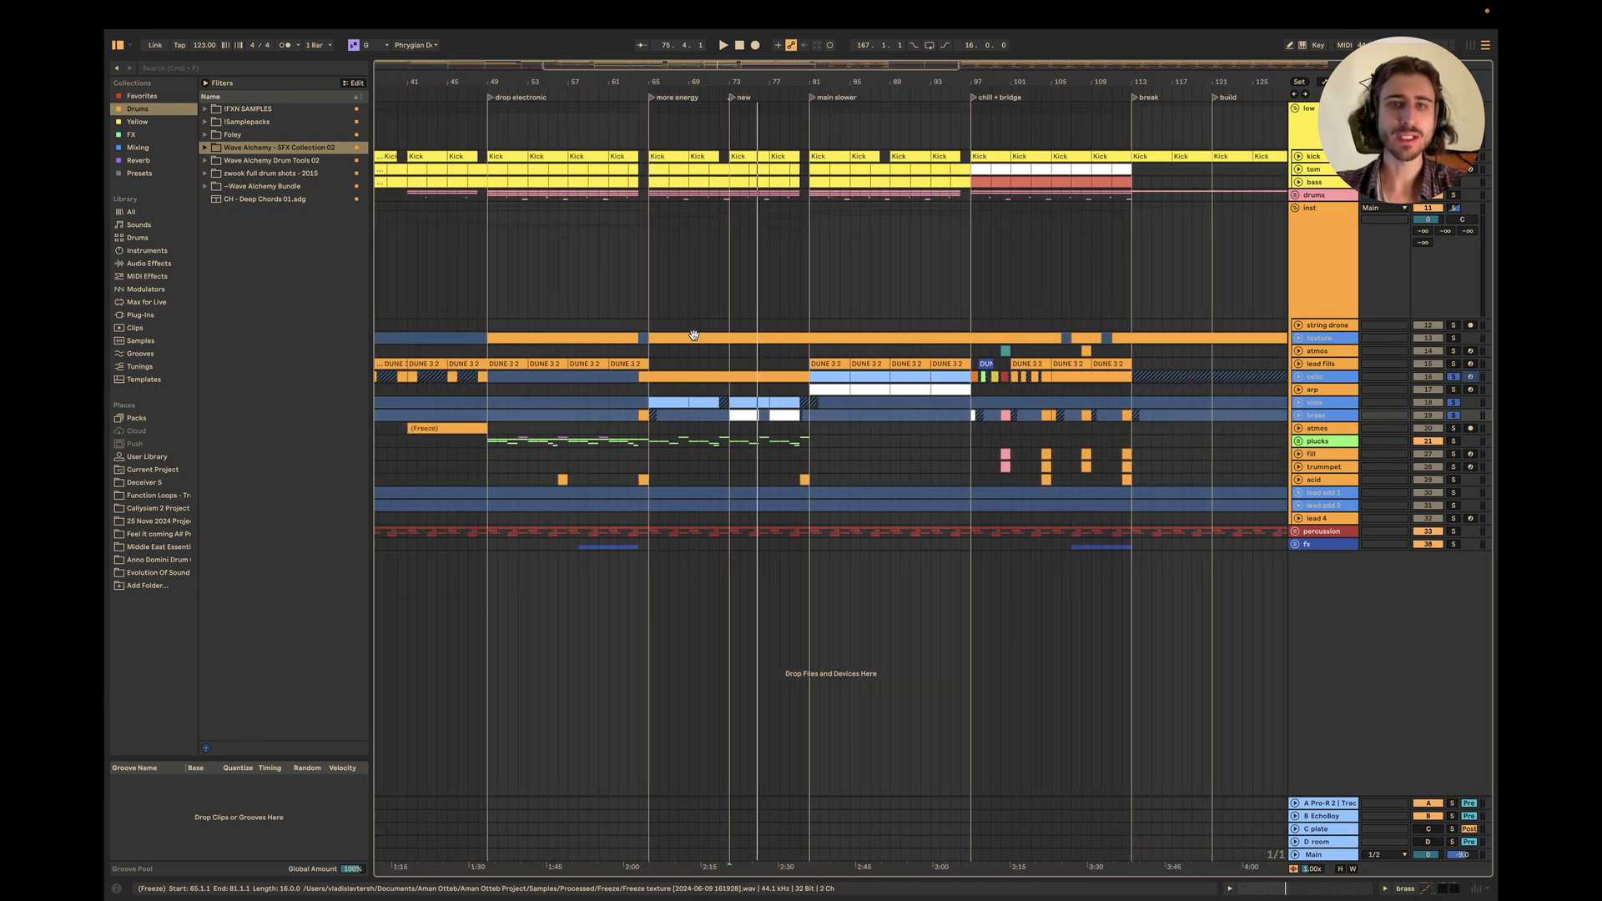
scroll(693, 334, "left", 4)
scroll(693, 335, "left", 4)
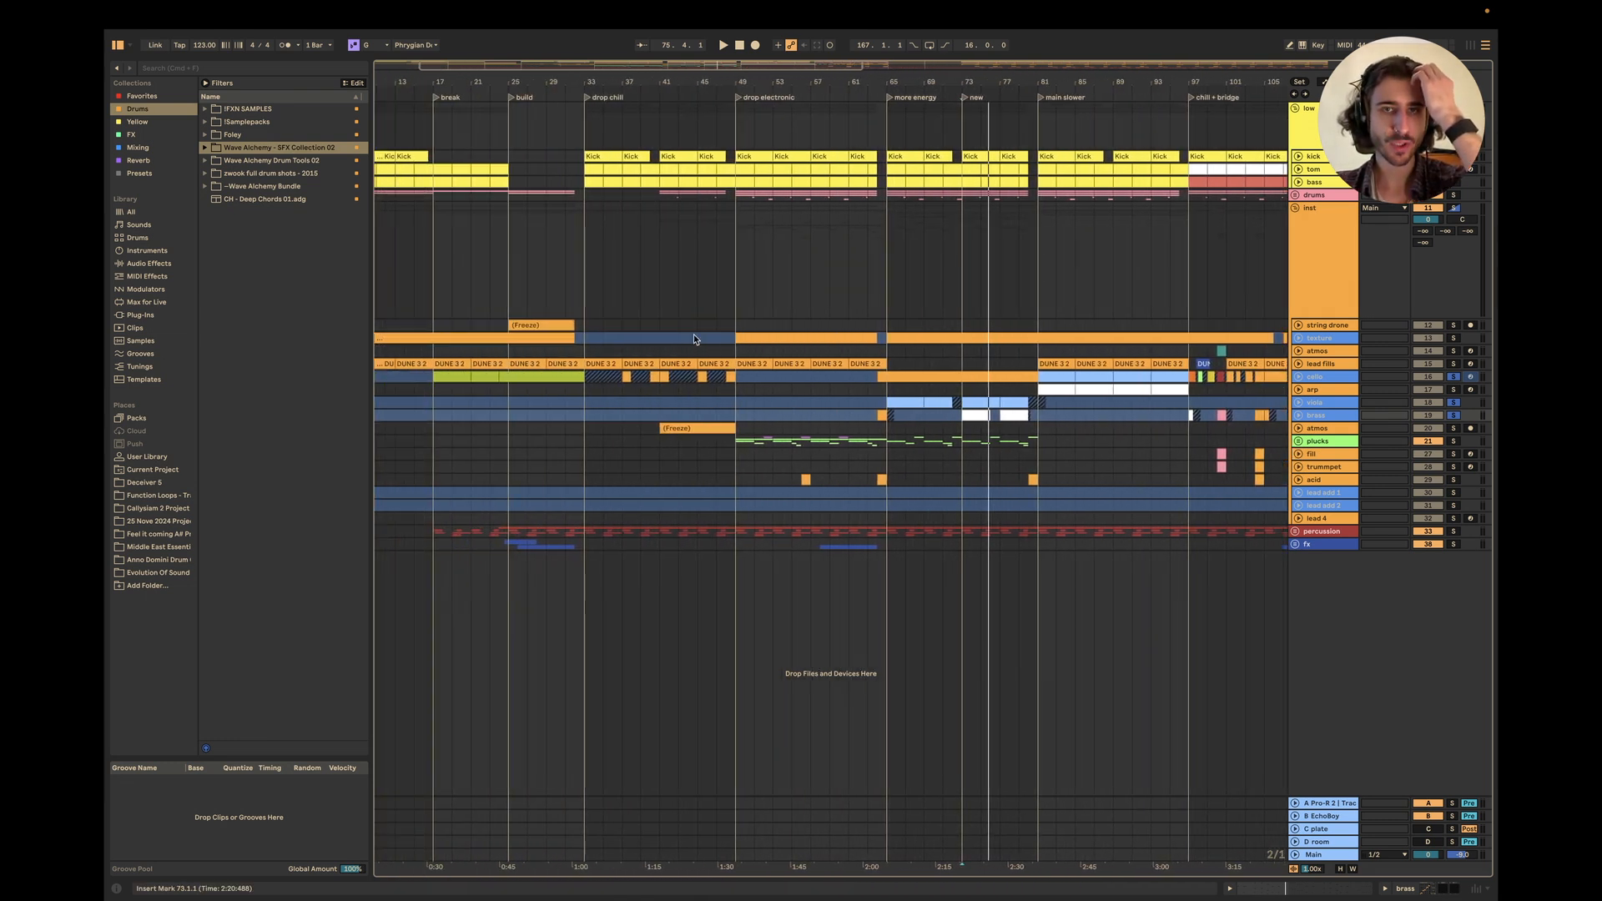
scroll(693, 335, "right", 4)
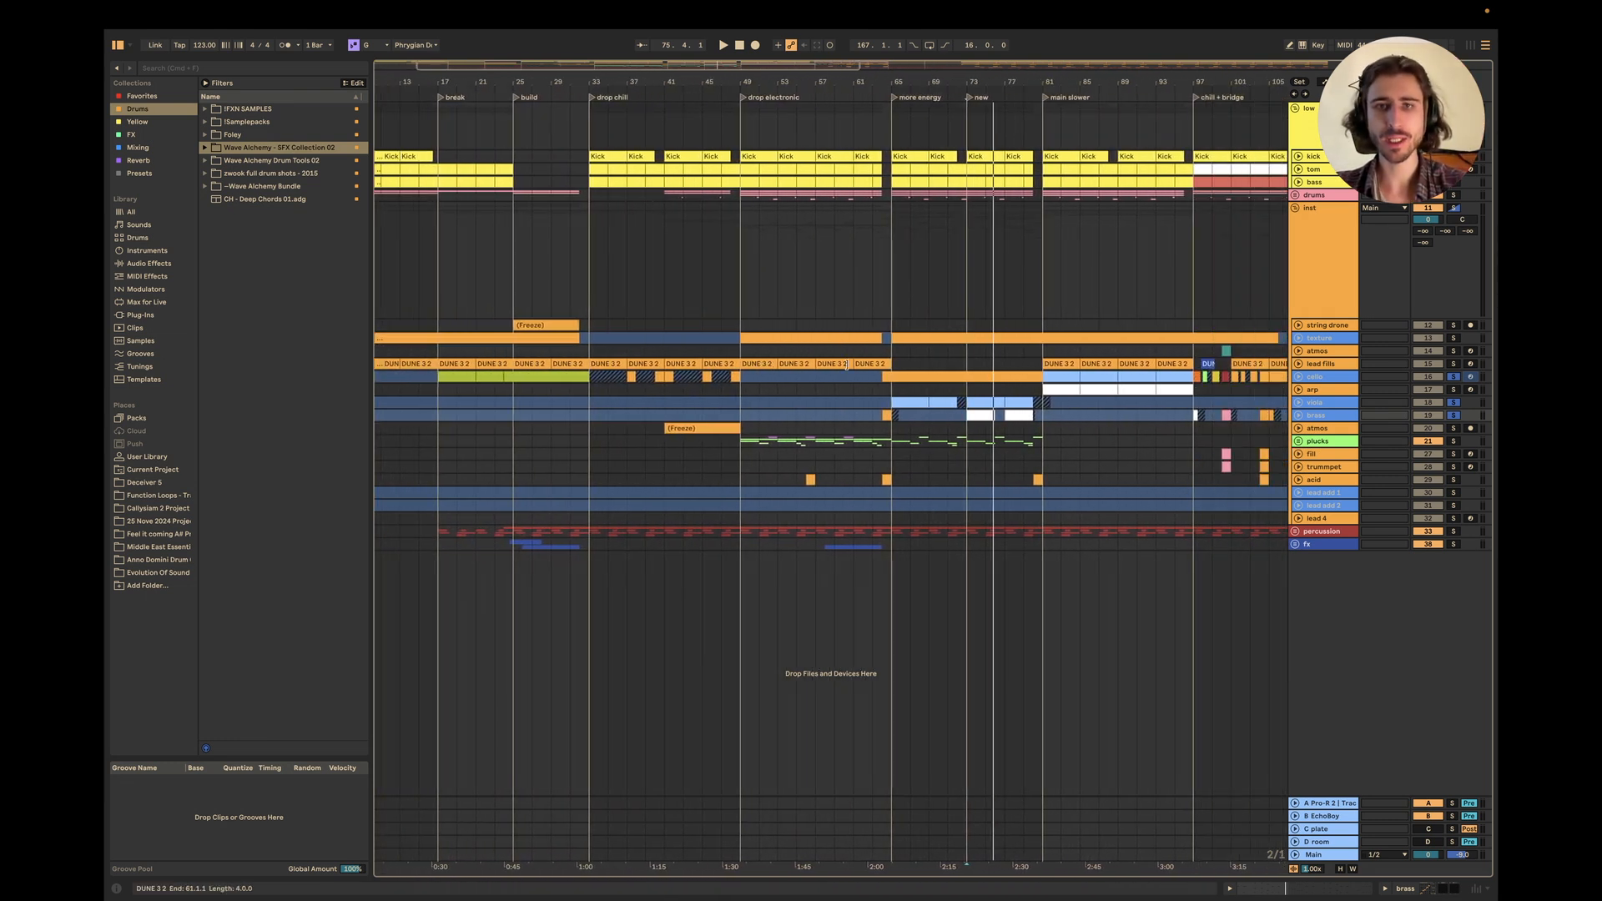
left_click_drag(683, 443, 833, 154)
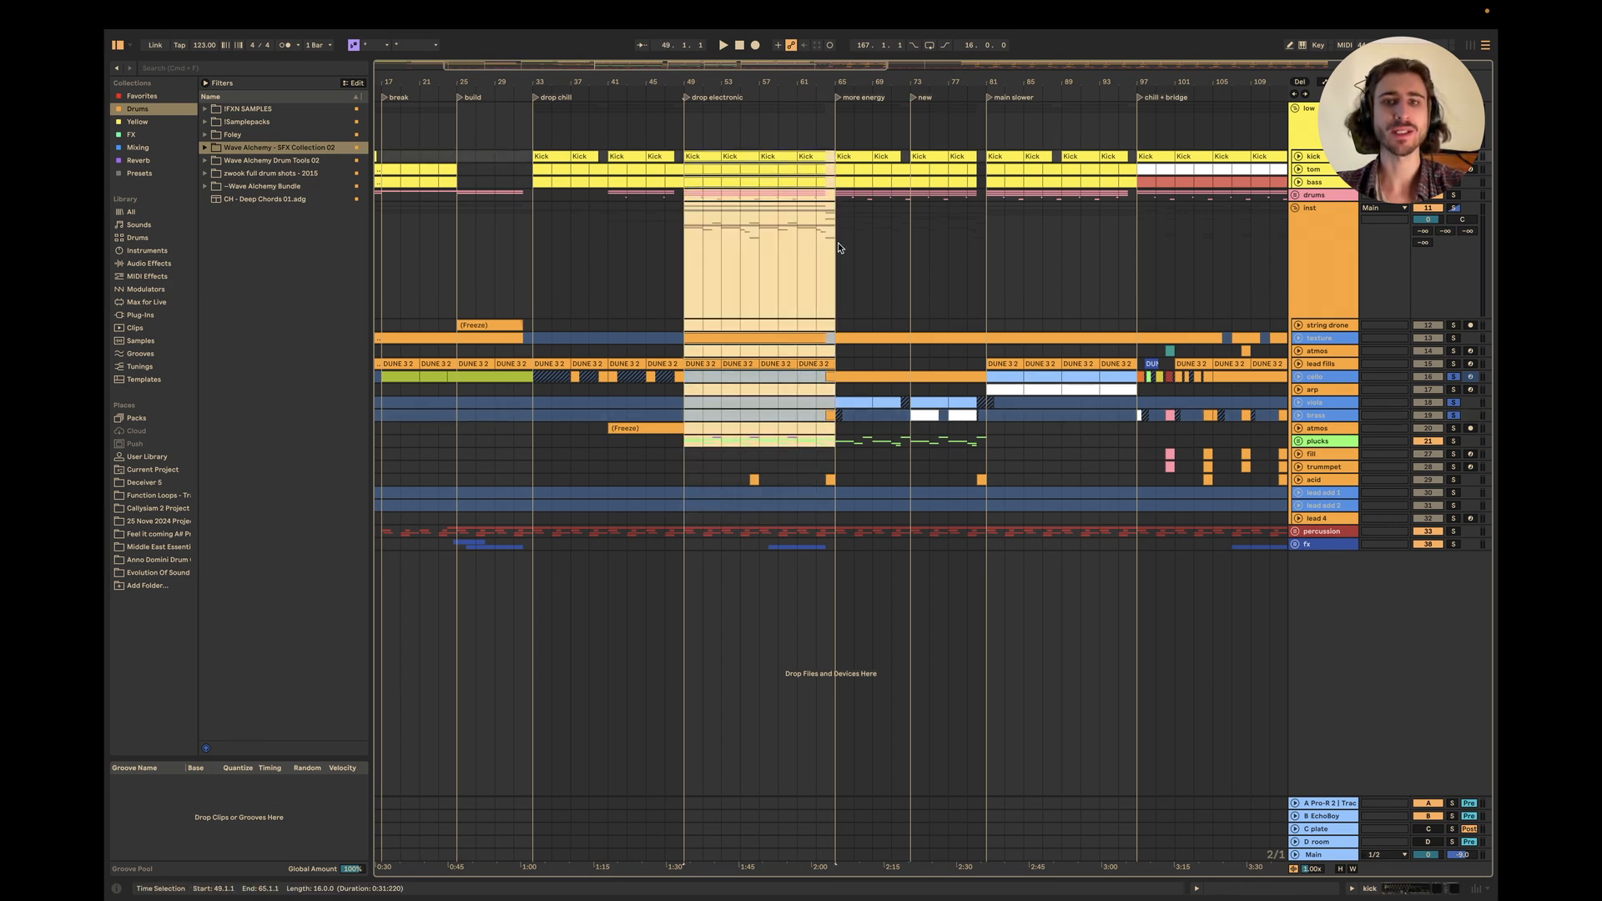
scroll(839, 248, "right", 3)
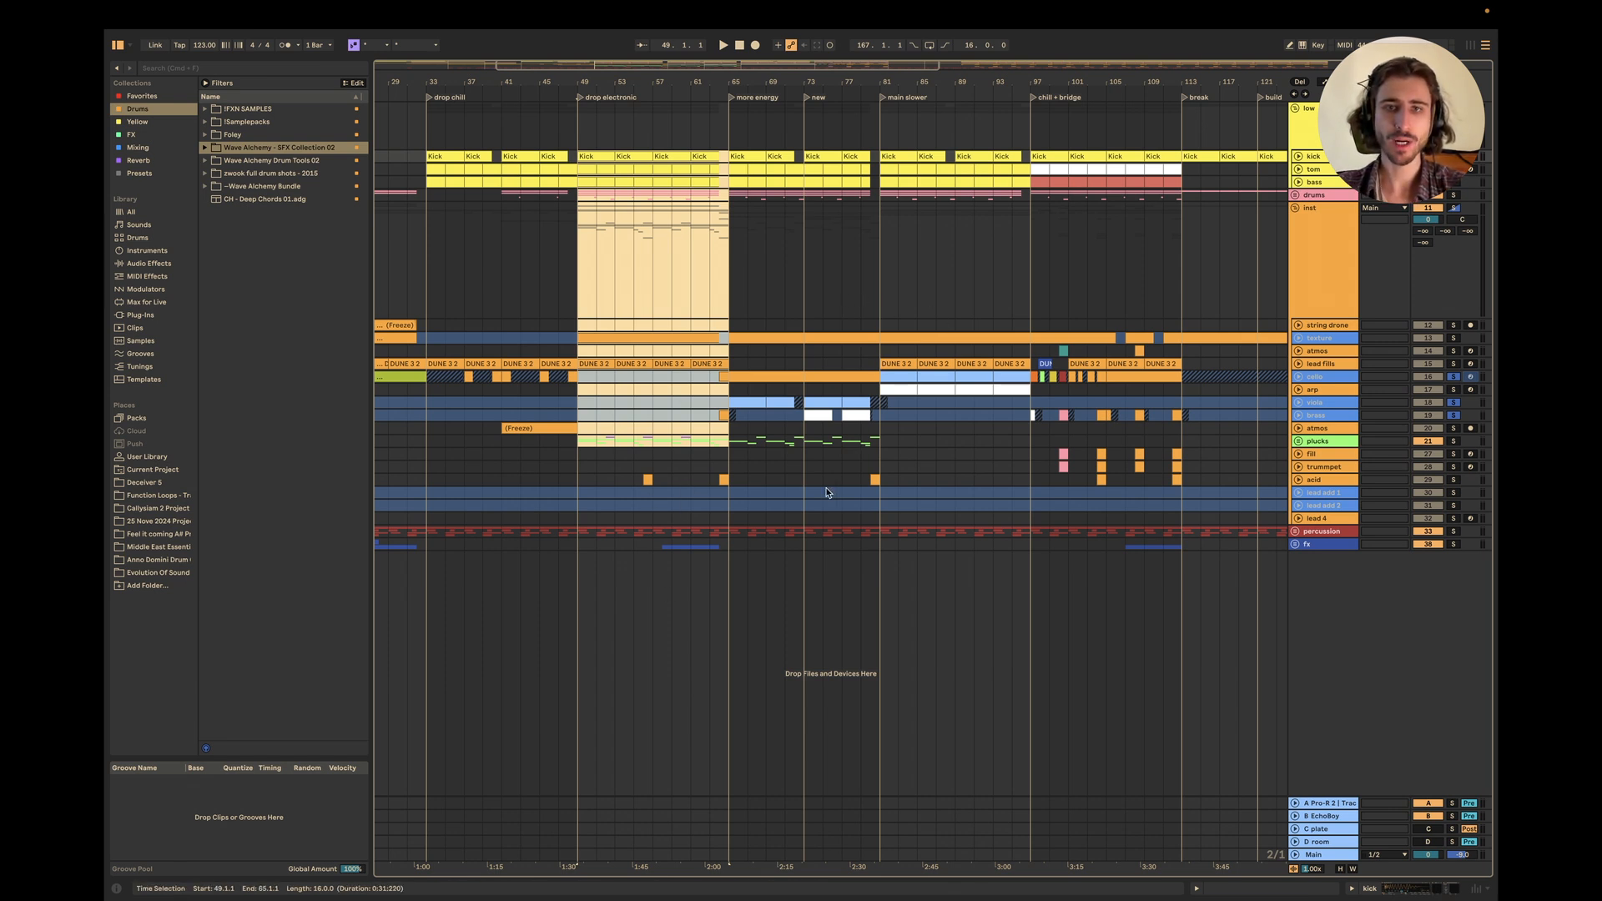
left_click_drag(734, 446, 883, 158)
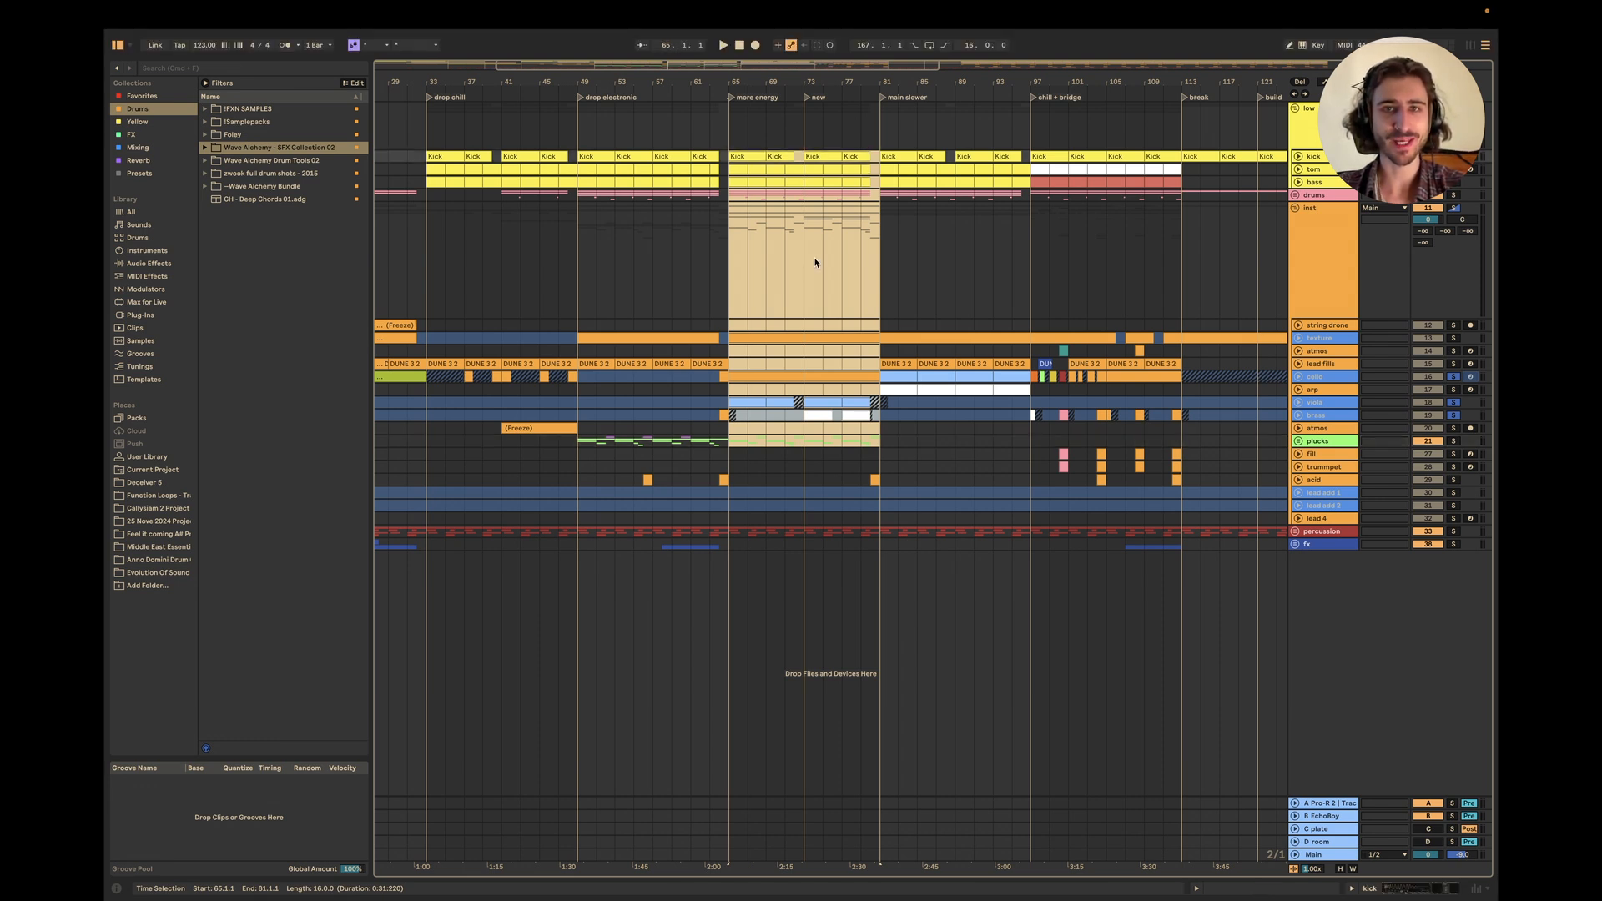
Examine the transition into the main slower section within the arrangement, placing the insert marker shortly before it on the arp and viola tracks.
scroll(851, 346, "right", 3)
scroll(834, 367, "up", 6)
left_click(770, 395)
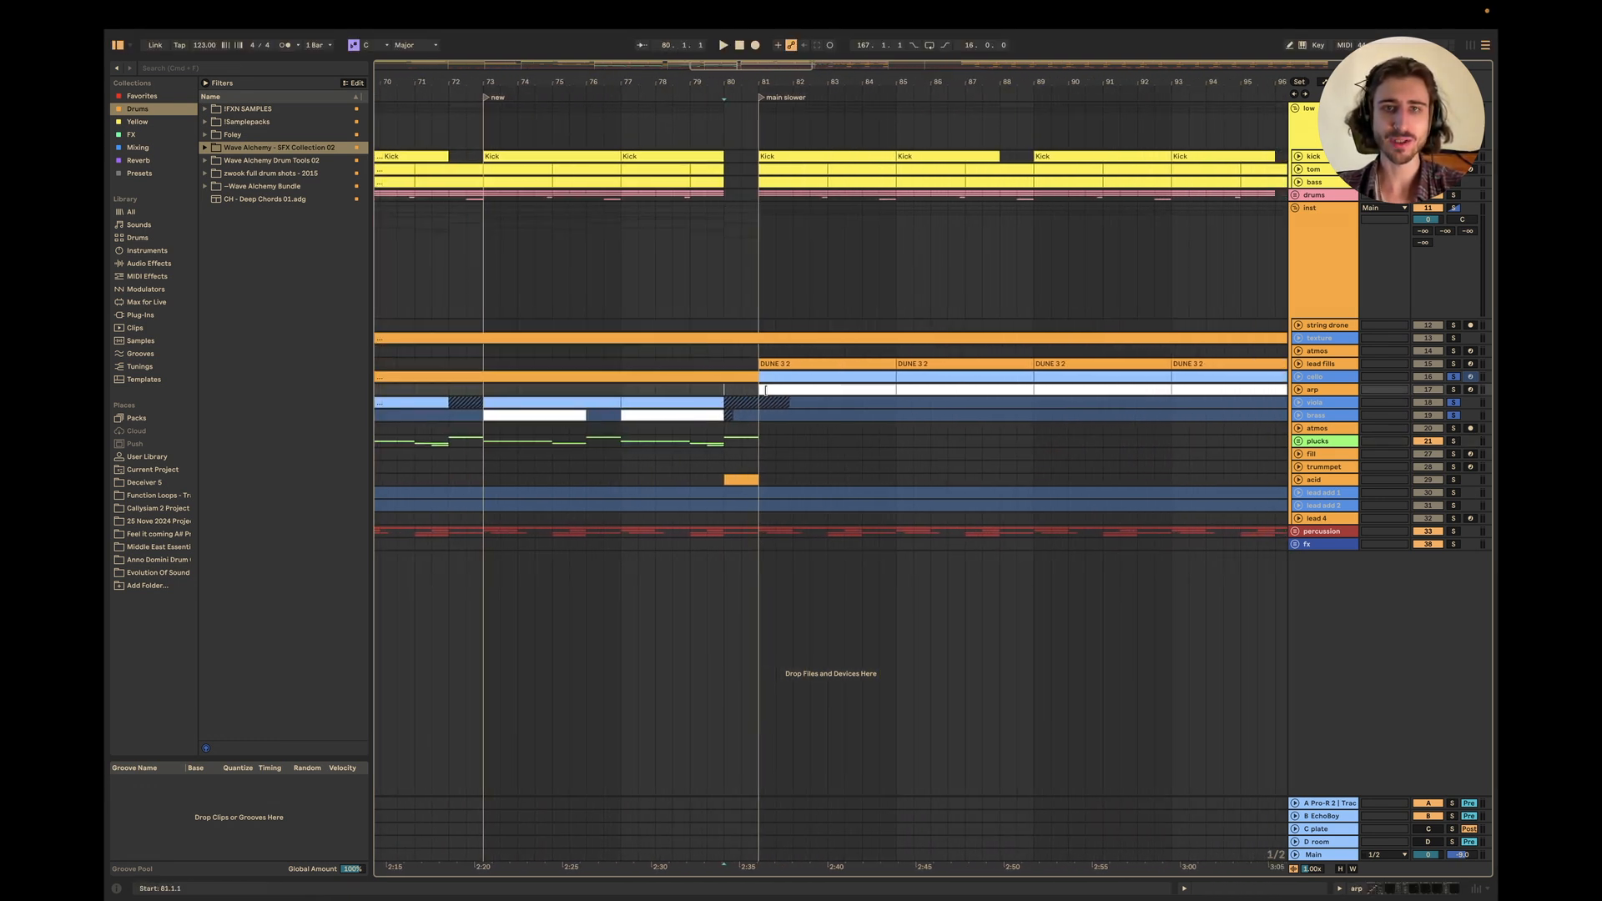
scroll(779, 334, "down", 8)
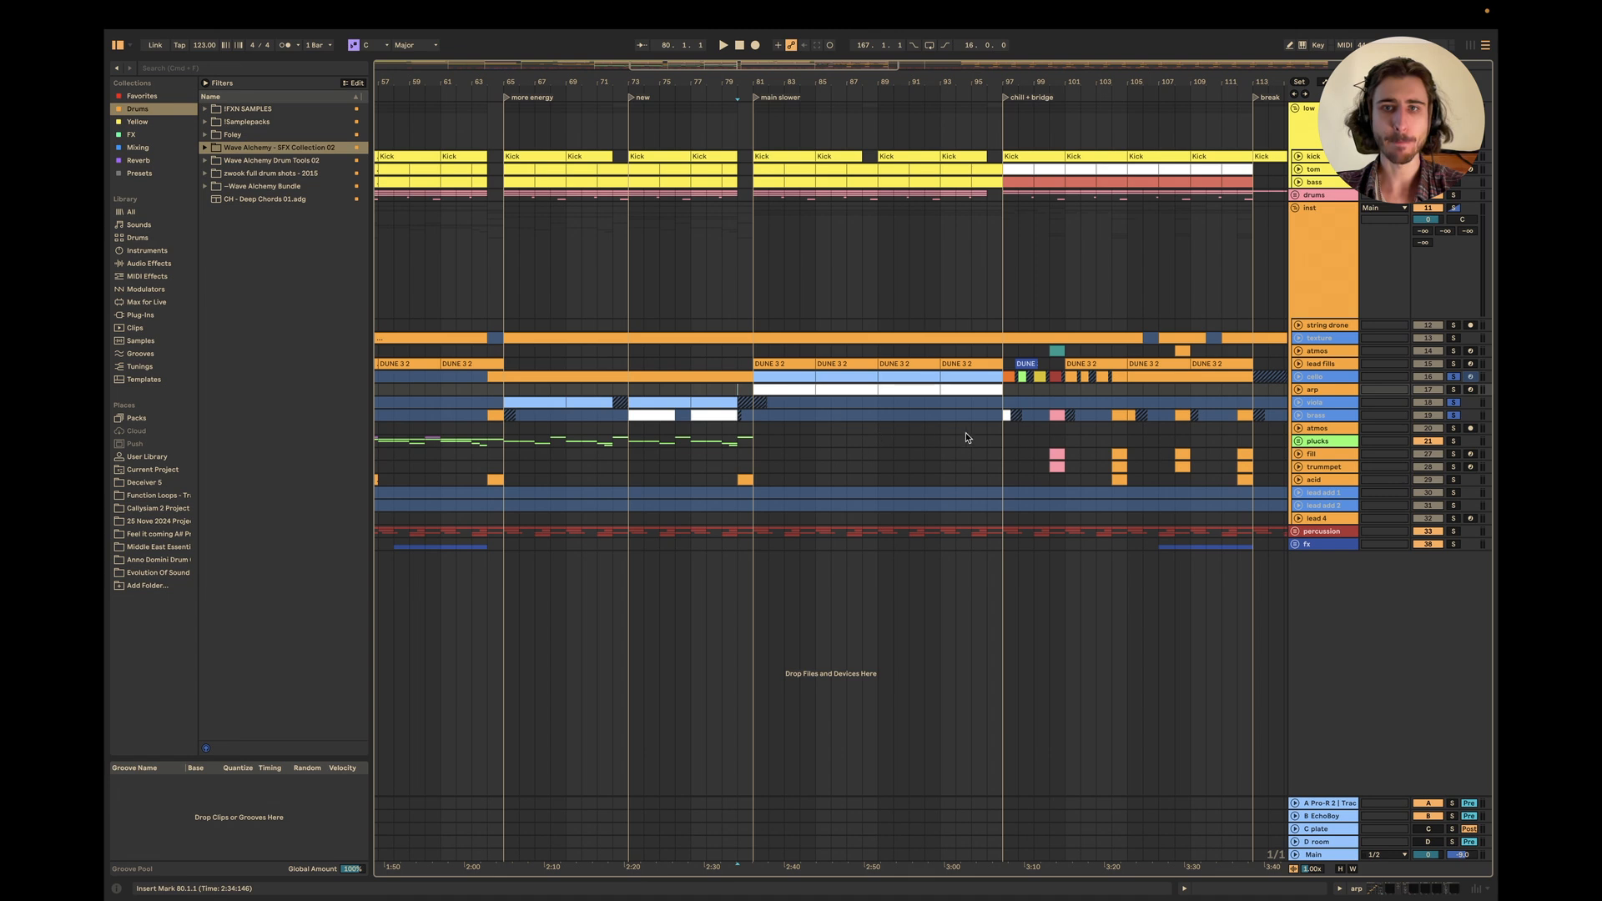
scroll(853, 315, "left", 3)
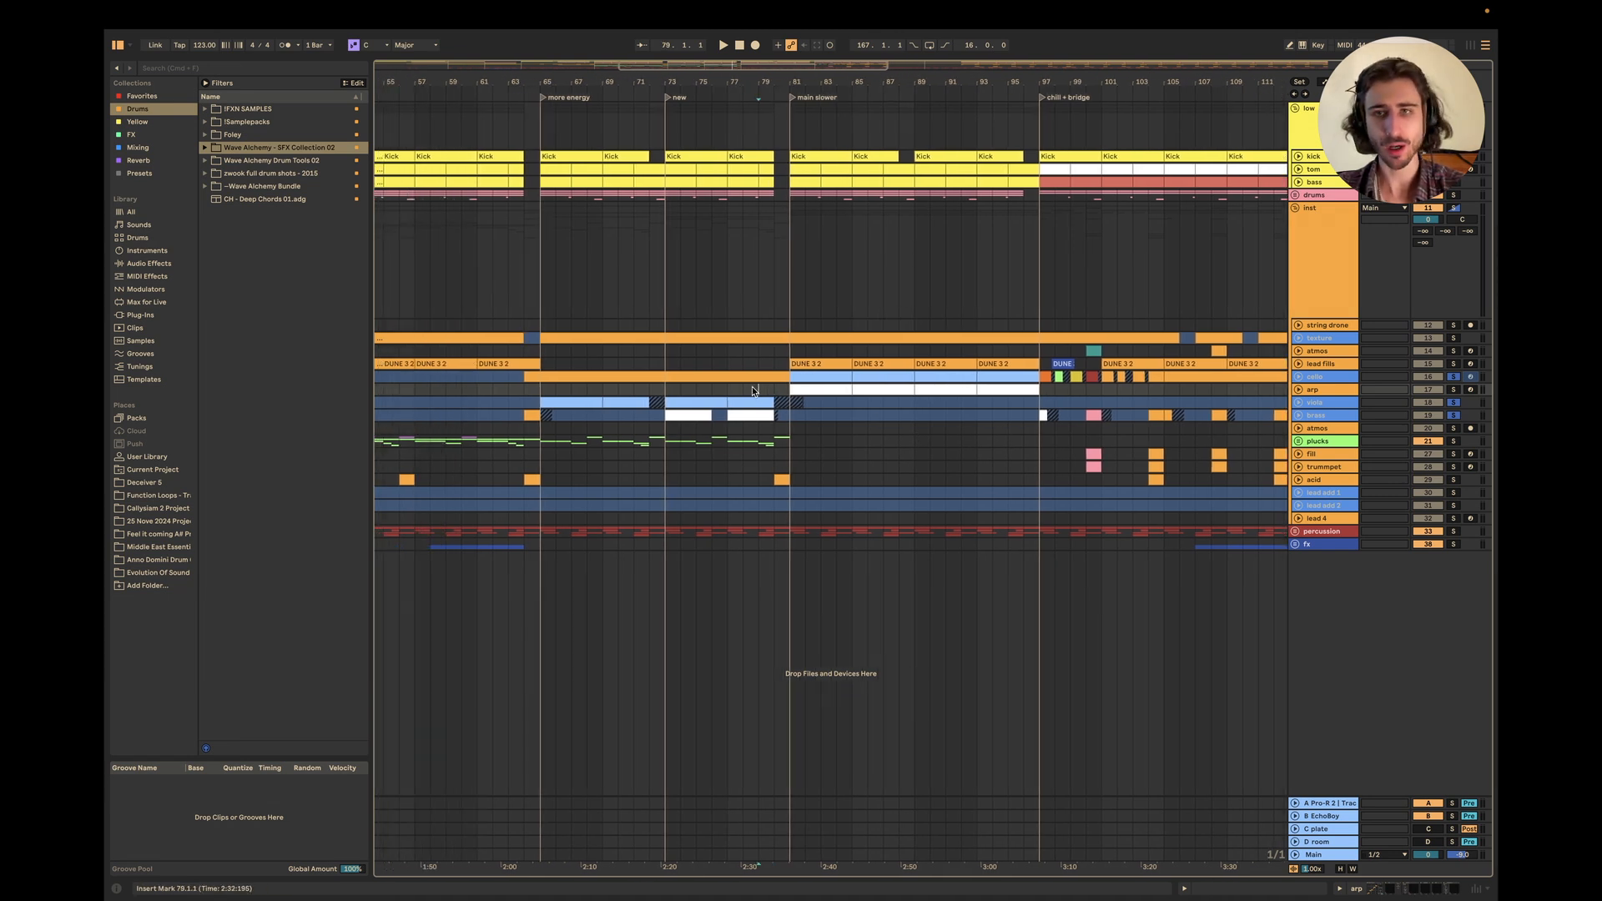
scroll(753, 388, "down", 10)
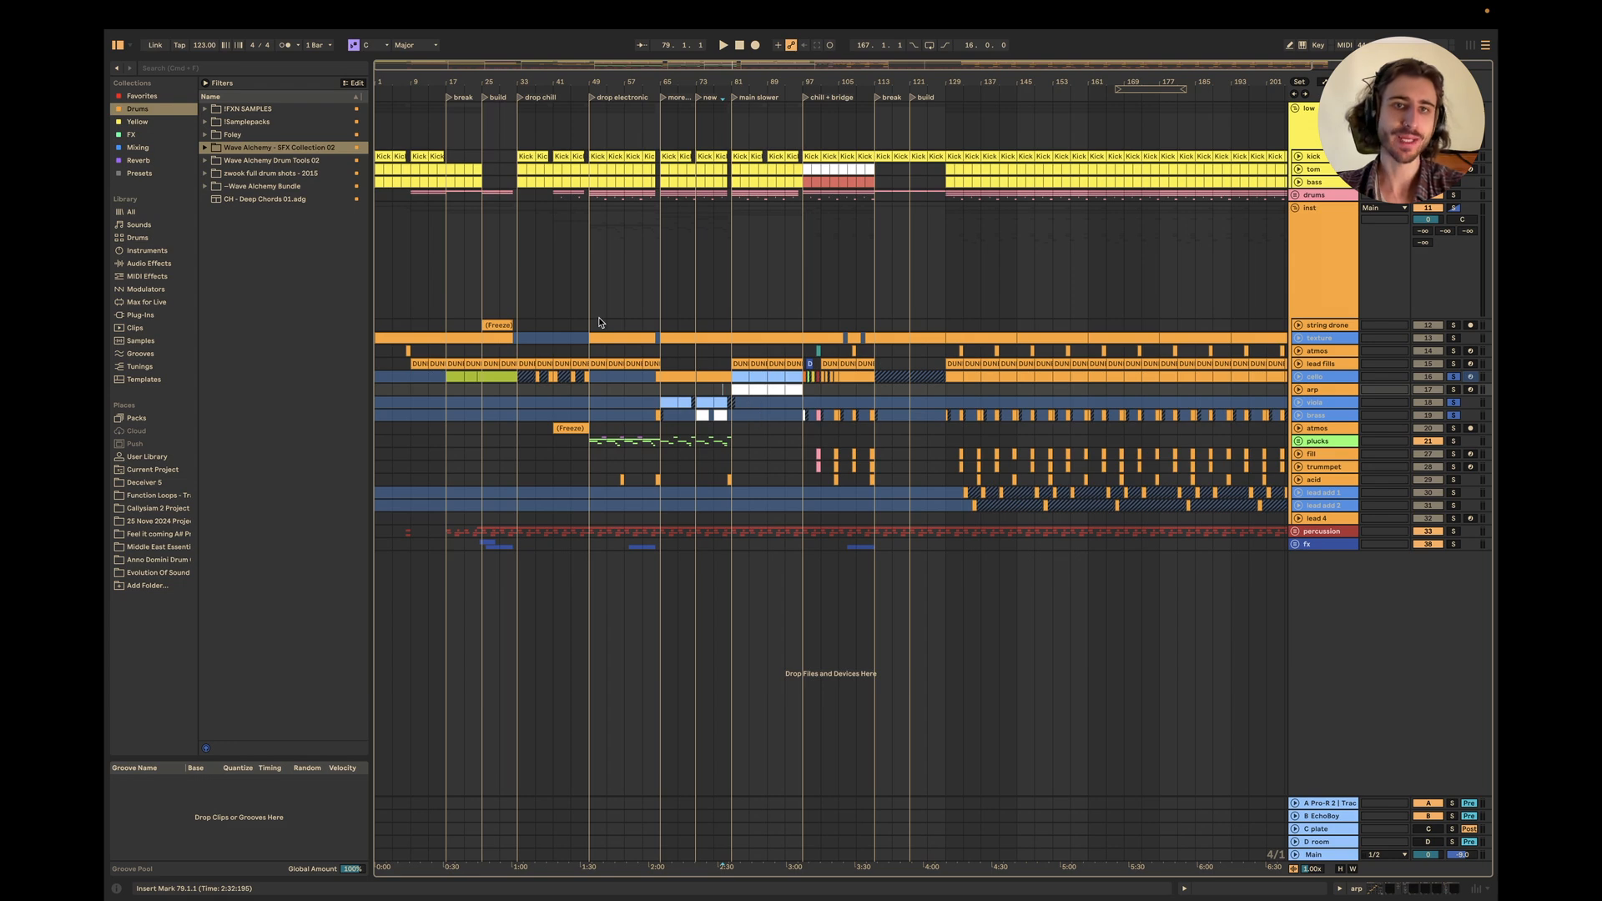
scroll(668, 342, "up", 10)
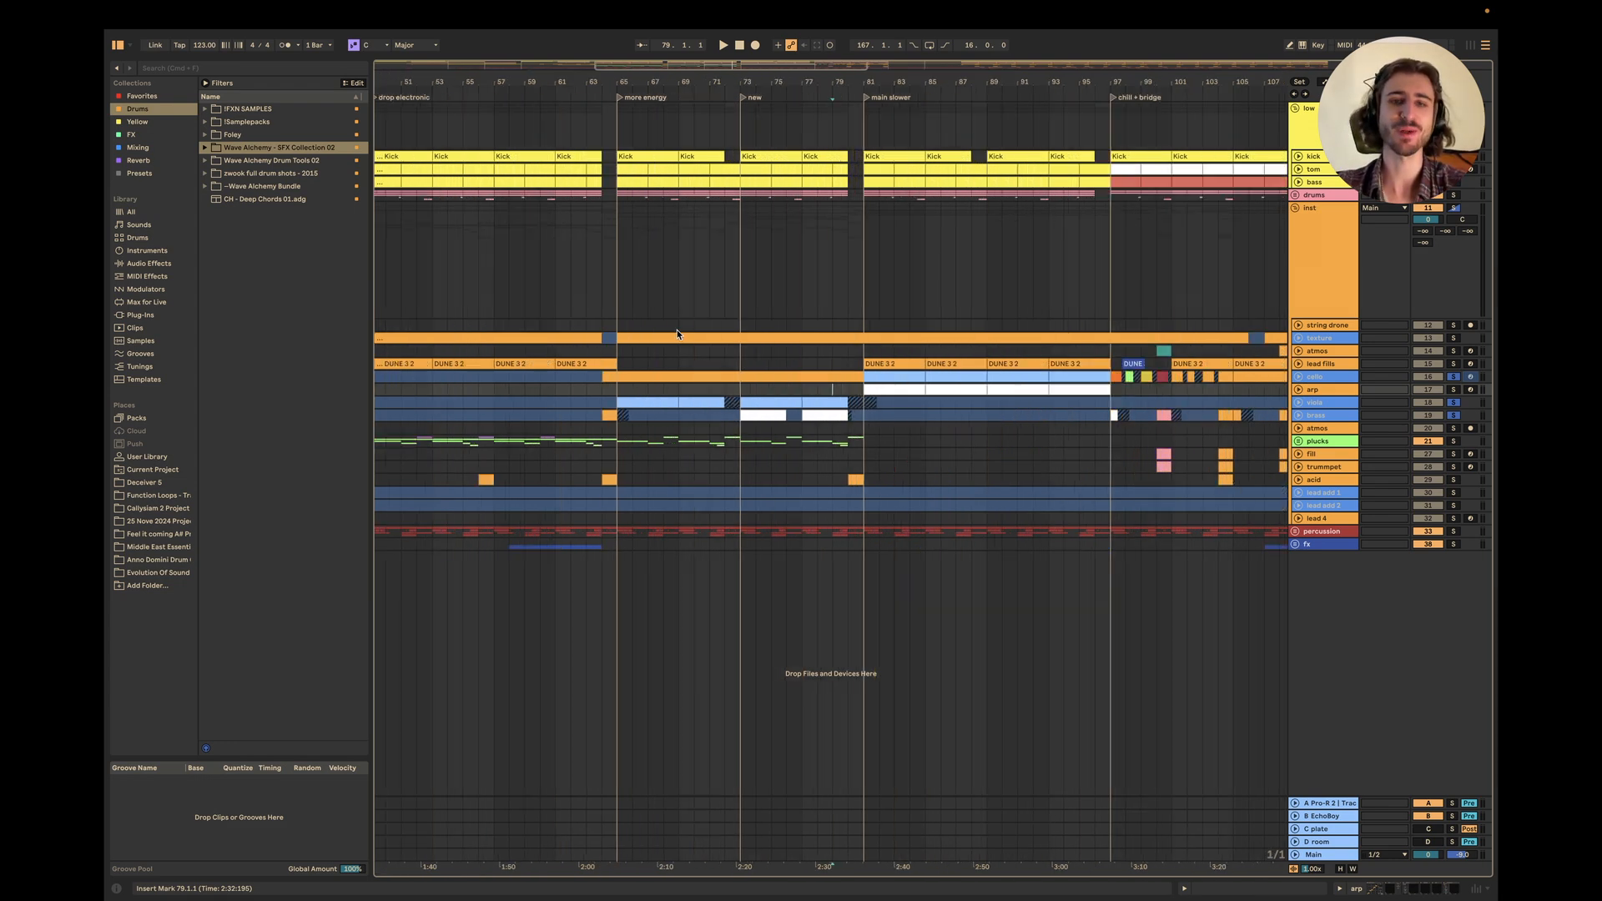
left_click(939, 398)
scroll(939, 399, "right", 1)
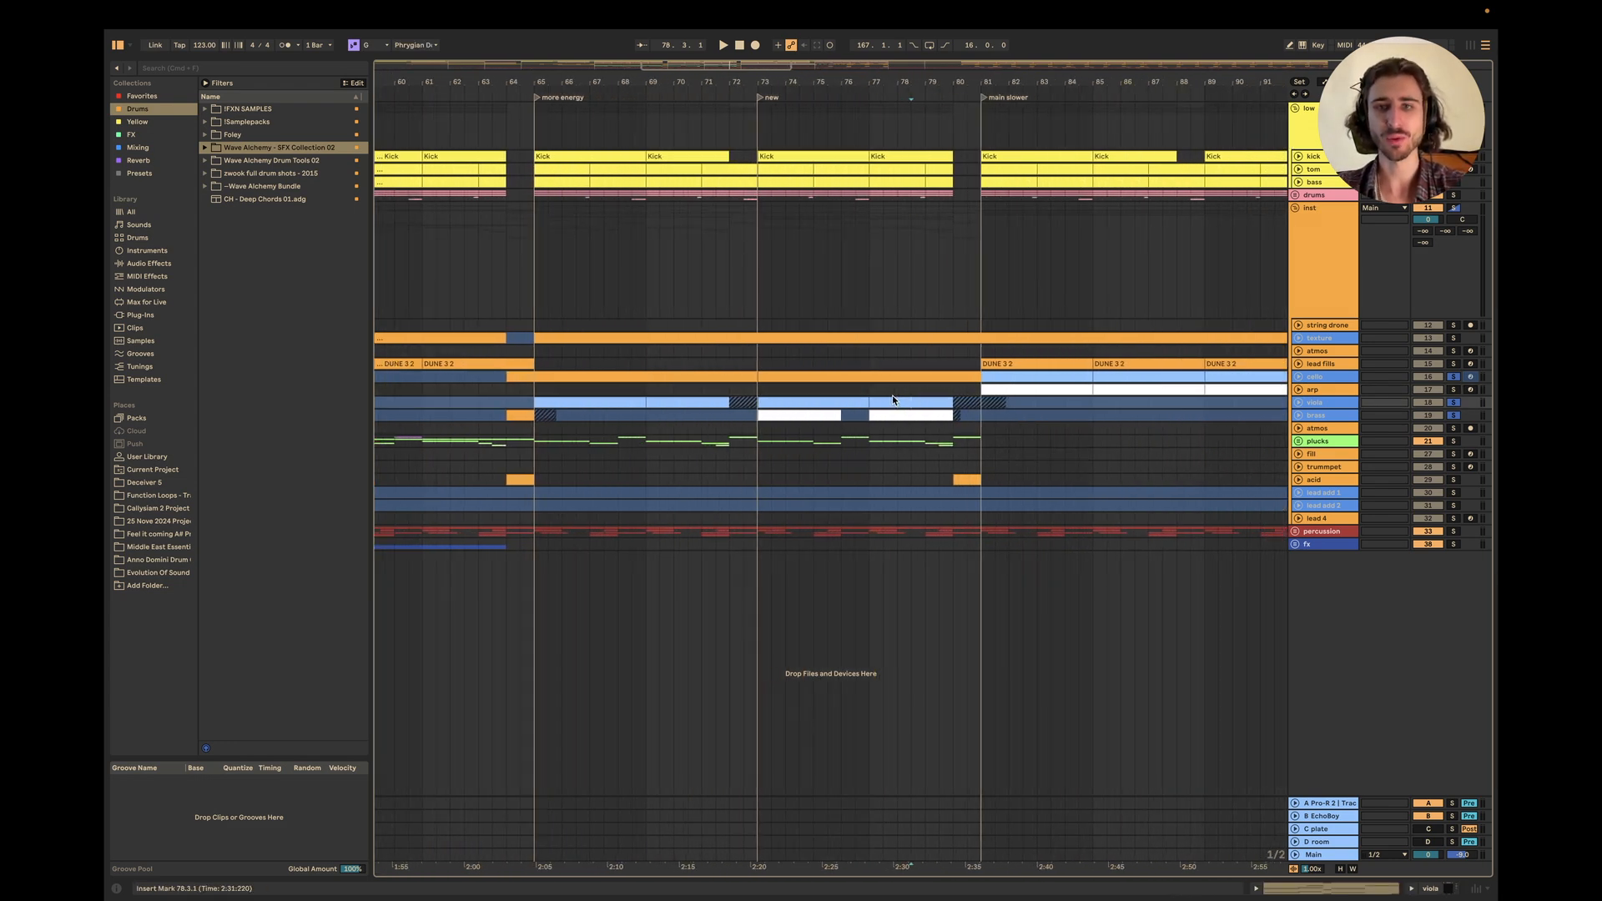
Play the transition from the energetic drop into the main slower section with the arp track enlarged.
key("space")
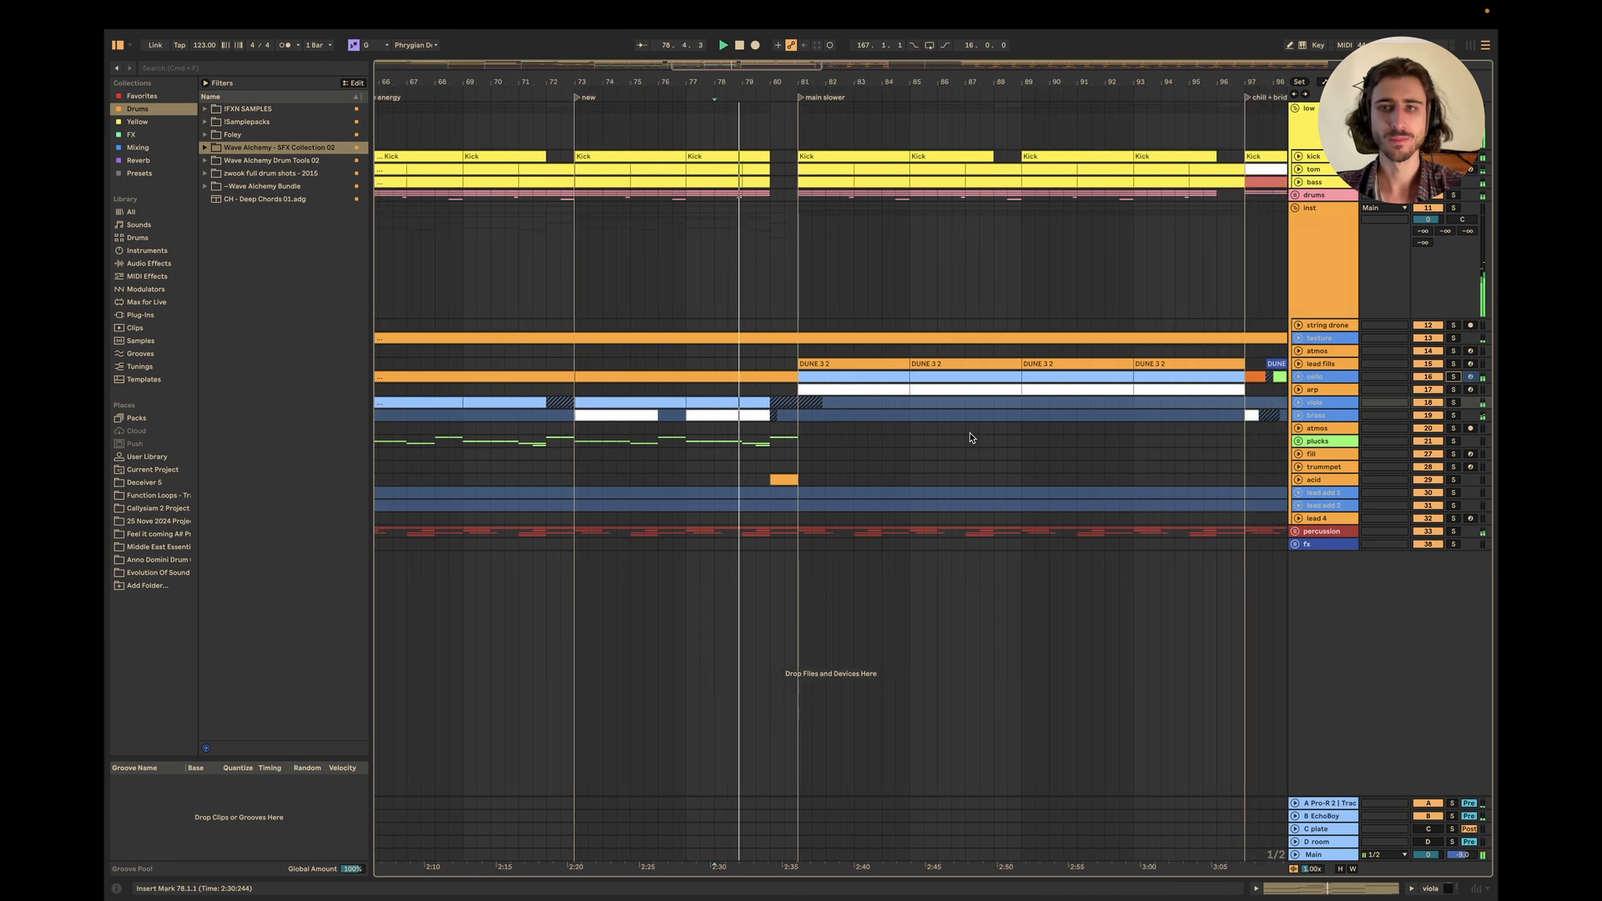
scroll(1001, 437, "right", 2)
left_click(1298, 389)
scroll(907, 447, "right", 1)
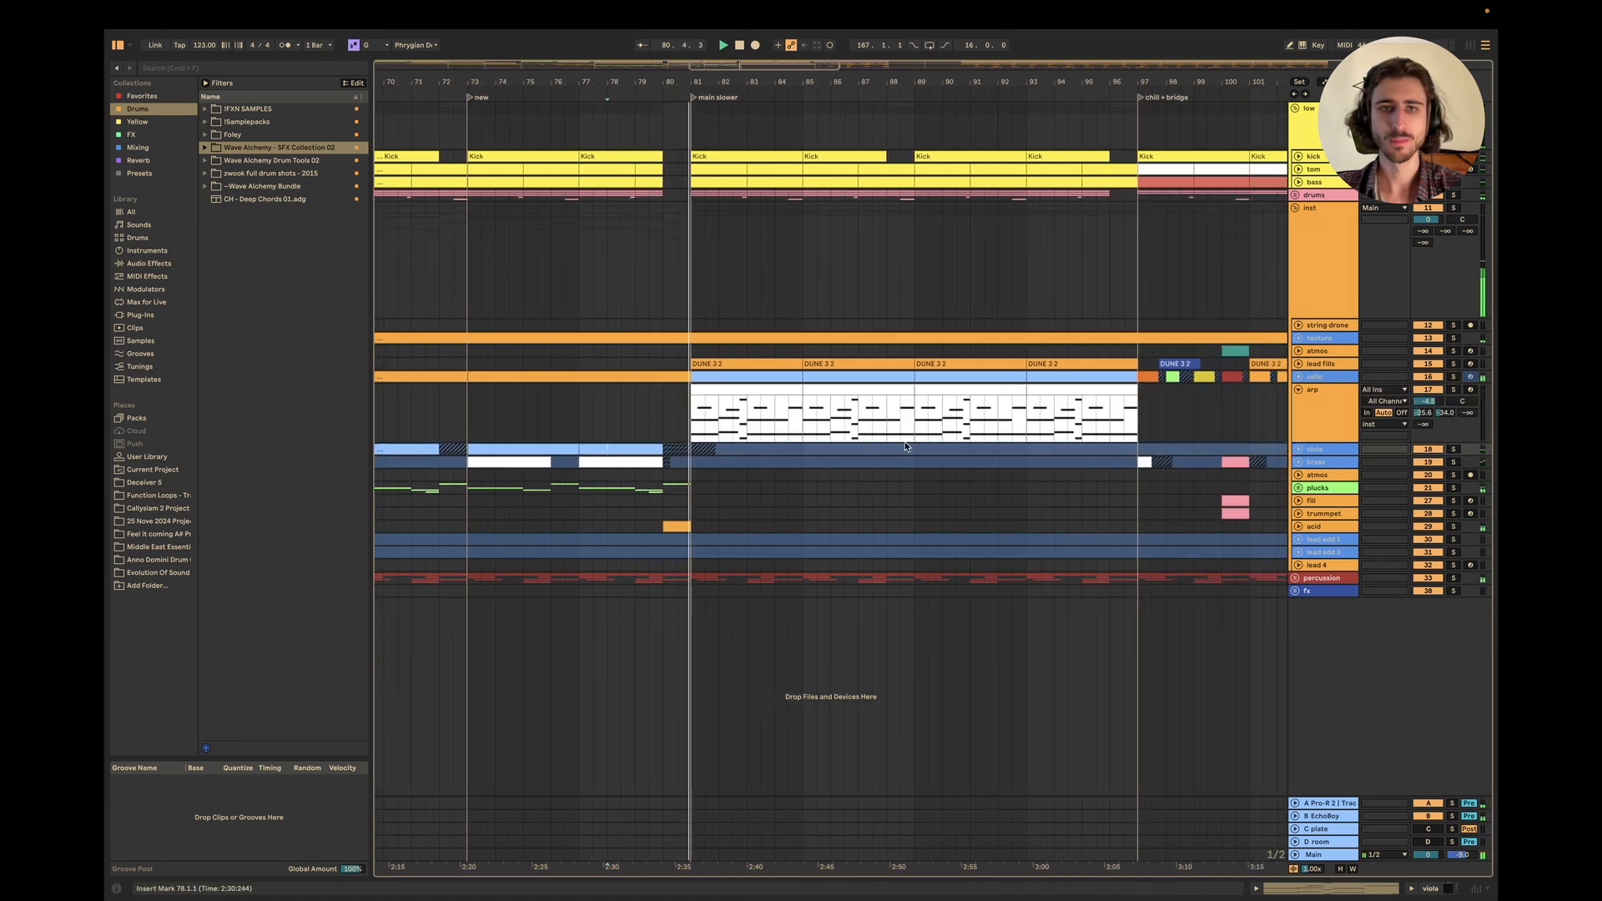
scroll(907, 447, "right", 1)
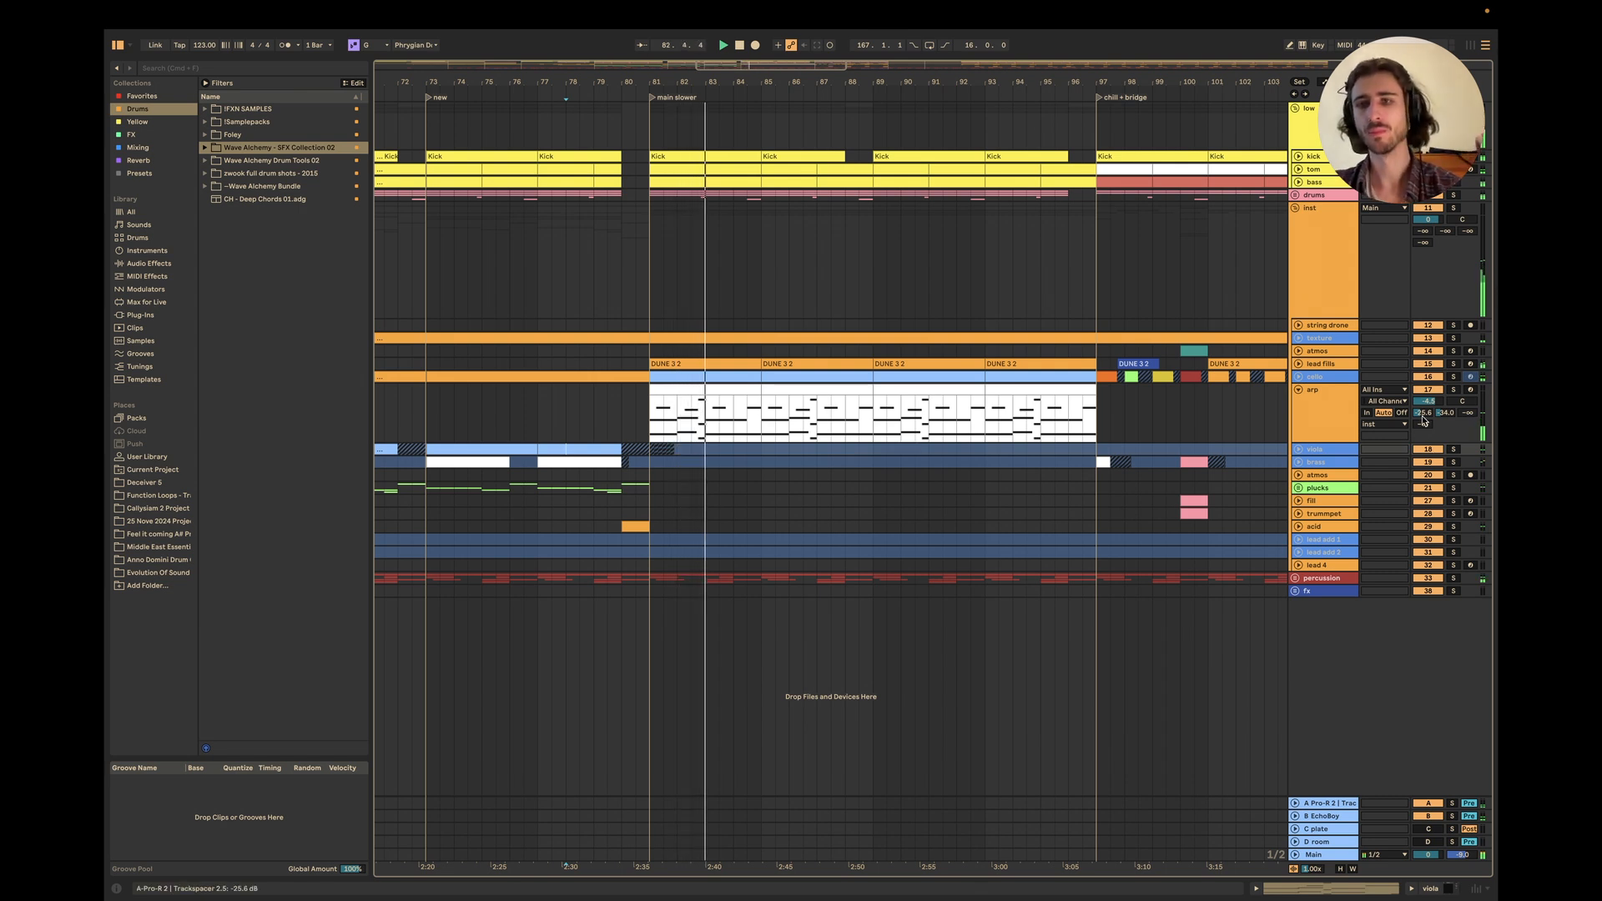
Set the arp track's volume to -4.2 dB, play on into the chill + bridge section and fold the track back to its compact height.
left_click_drag(1424, 409, 1424, 406)
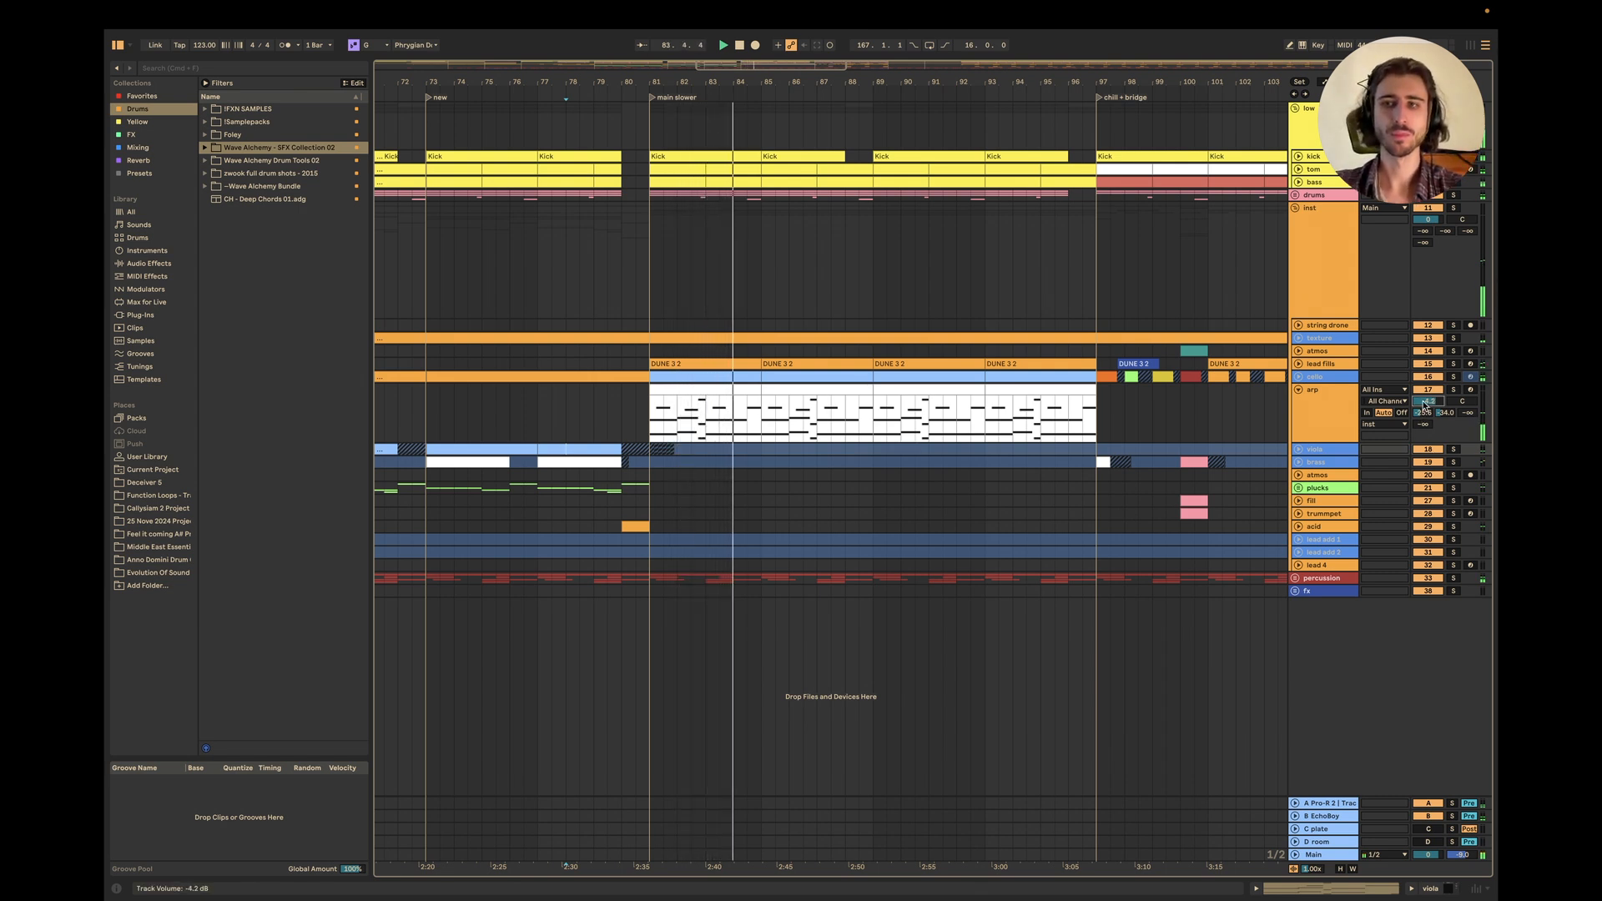
left_click(1309, 415)
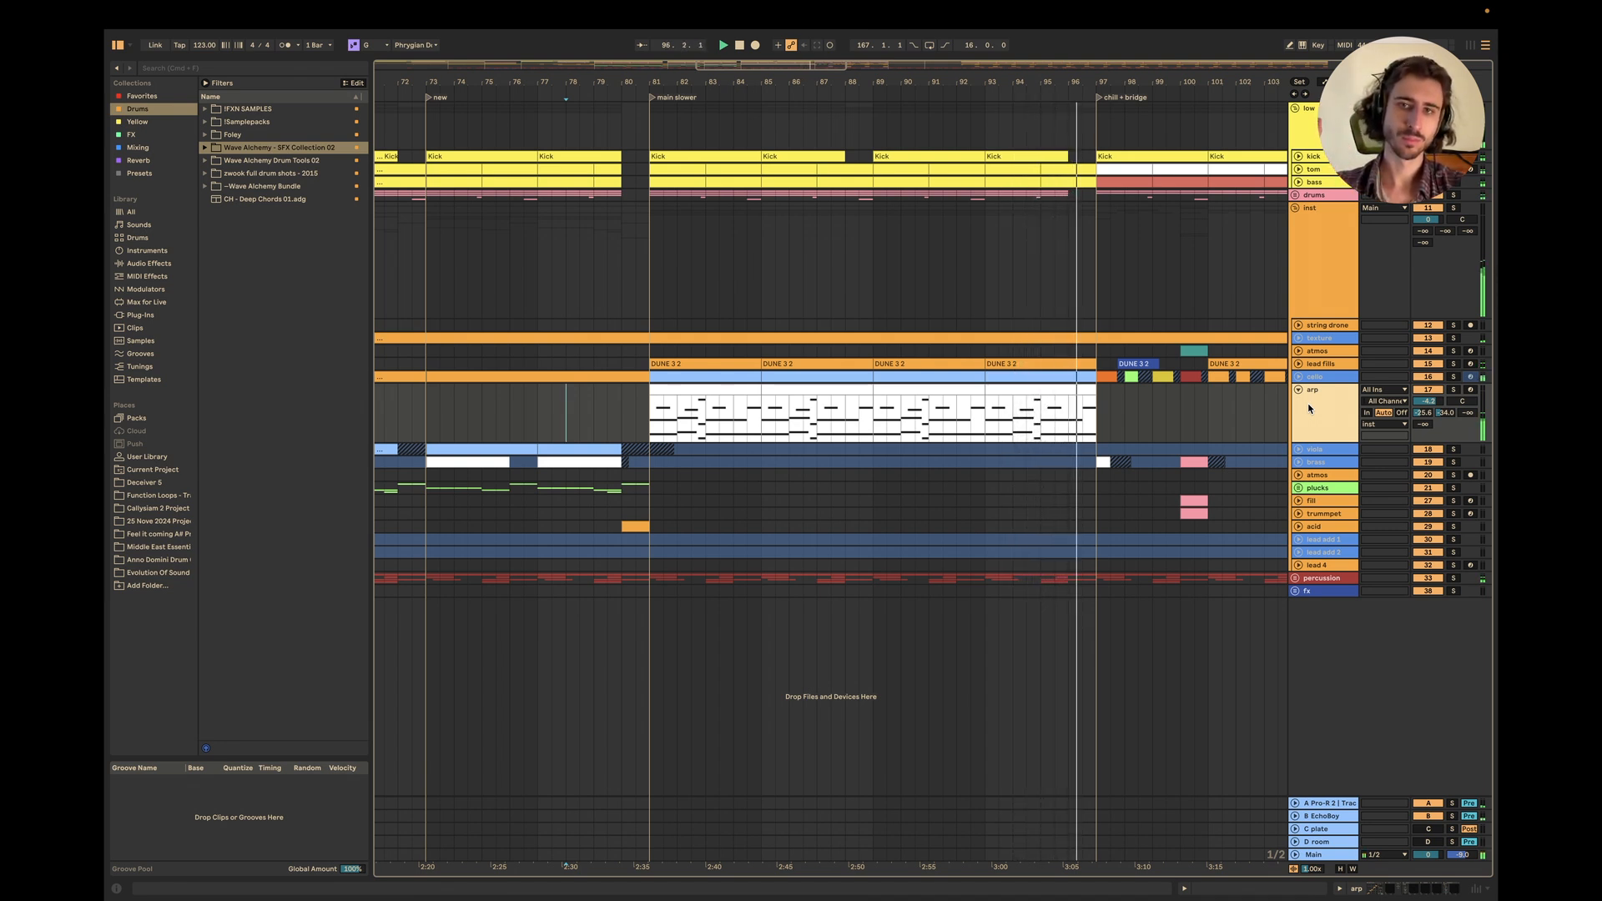
scroll(1033, 455, "right", 5)
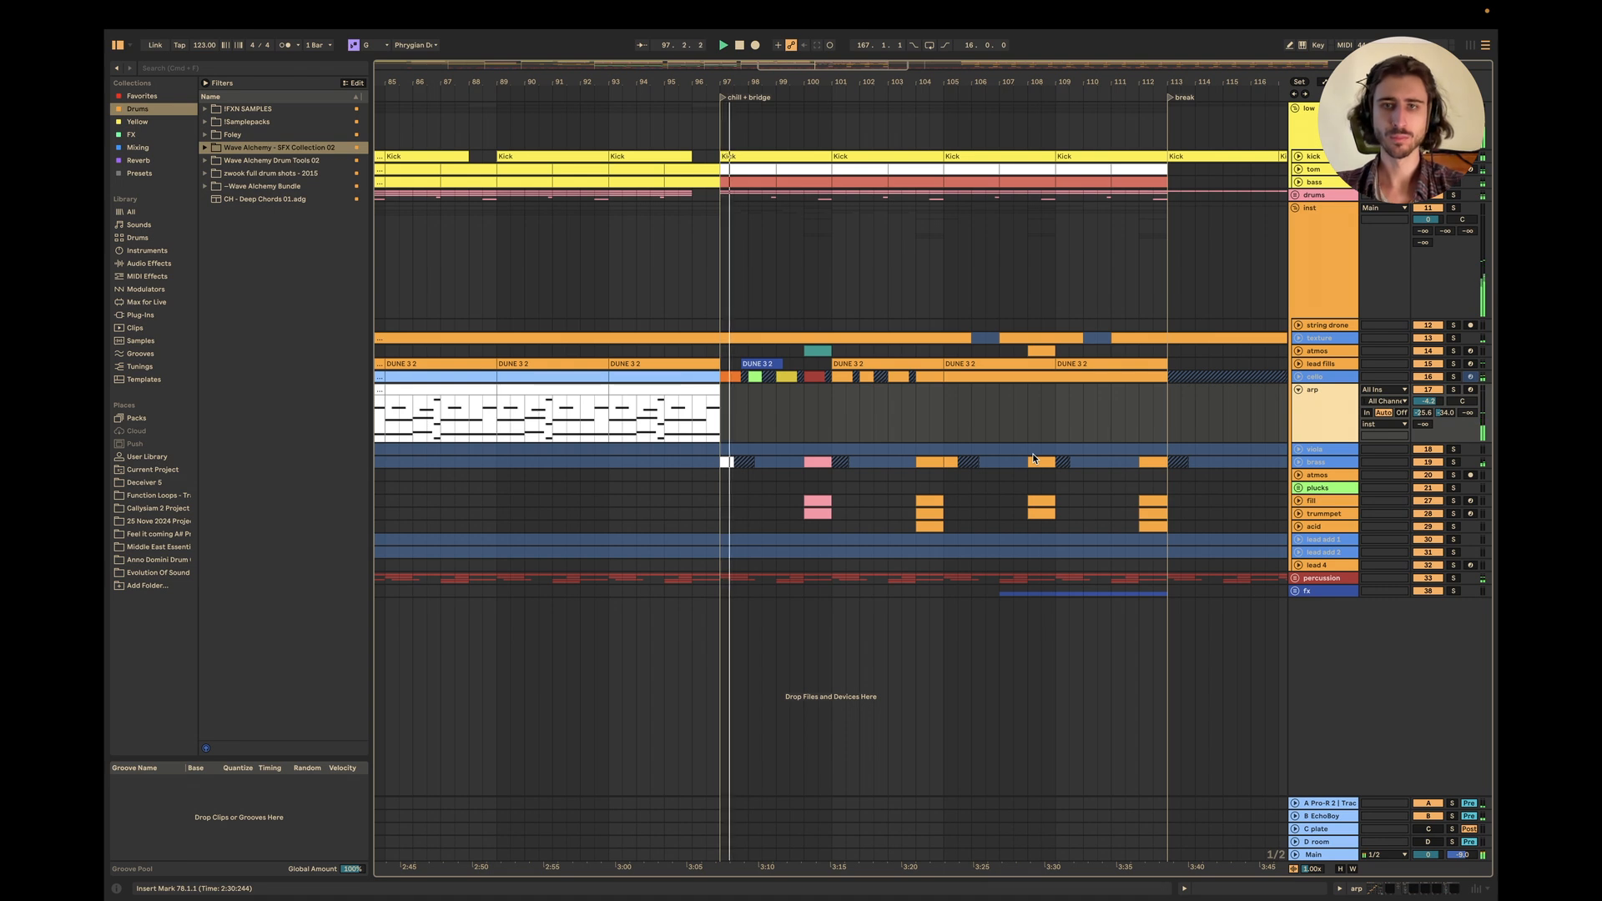
left_click(1299, 390)
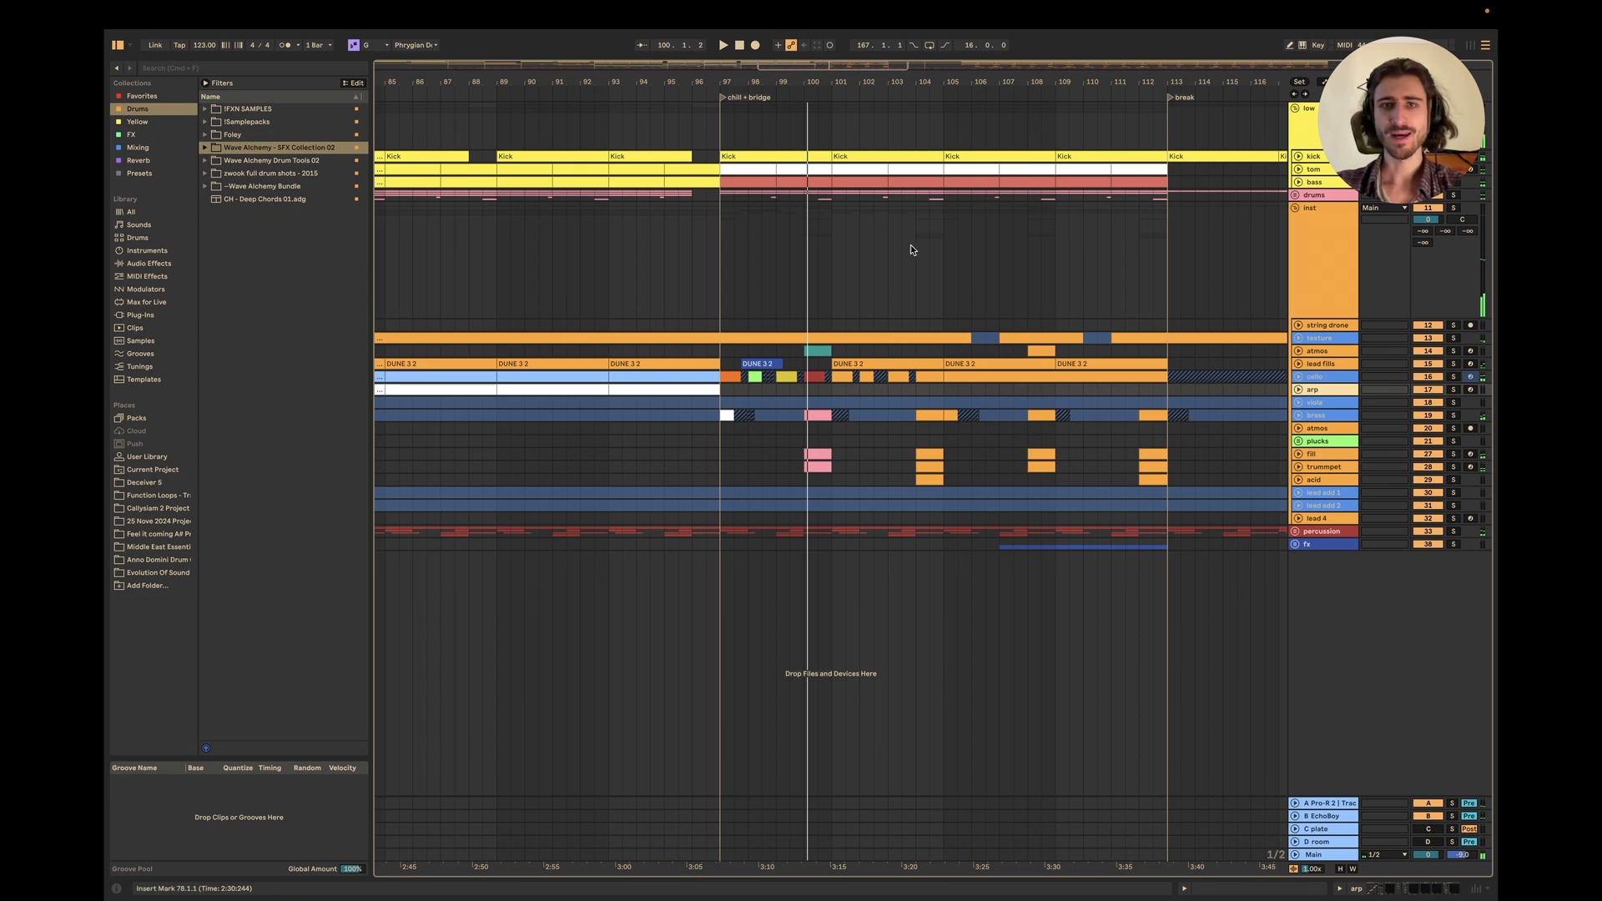
Mark the chill + bridge section from 97.1.1 to 113.1.1 across the low to inst groups, and return to the main slower section.
left_click_drag(723, 122, 1168, 491)
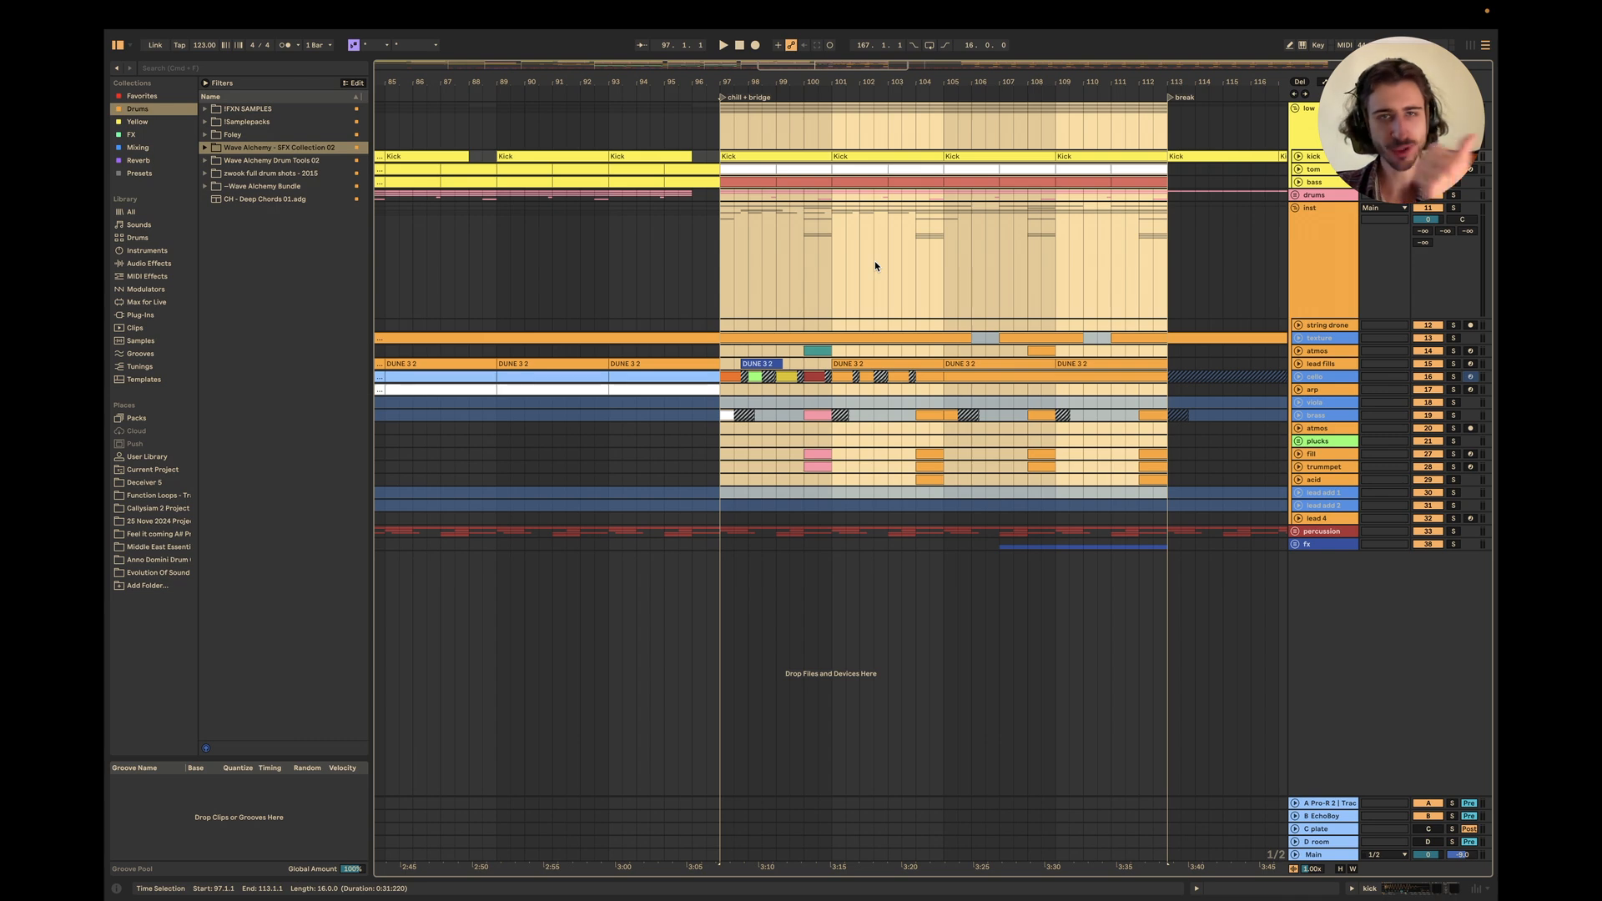
scroll(875, 265, "left", 10)
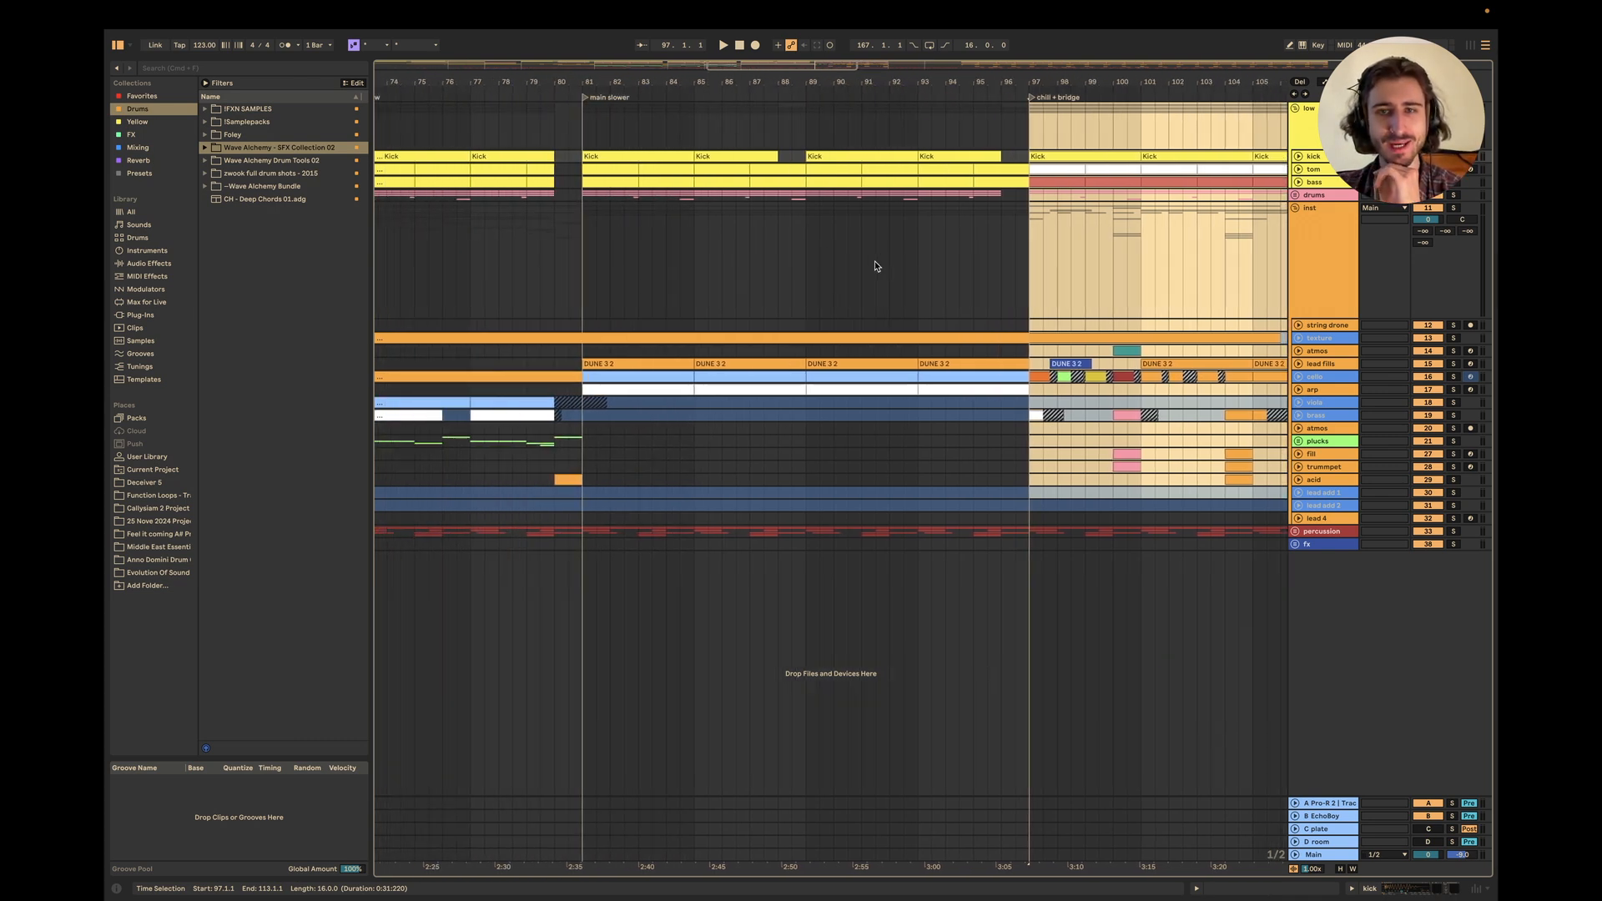
scroll(754, 325, "left", 3)
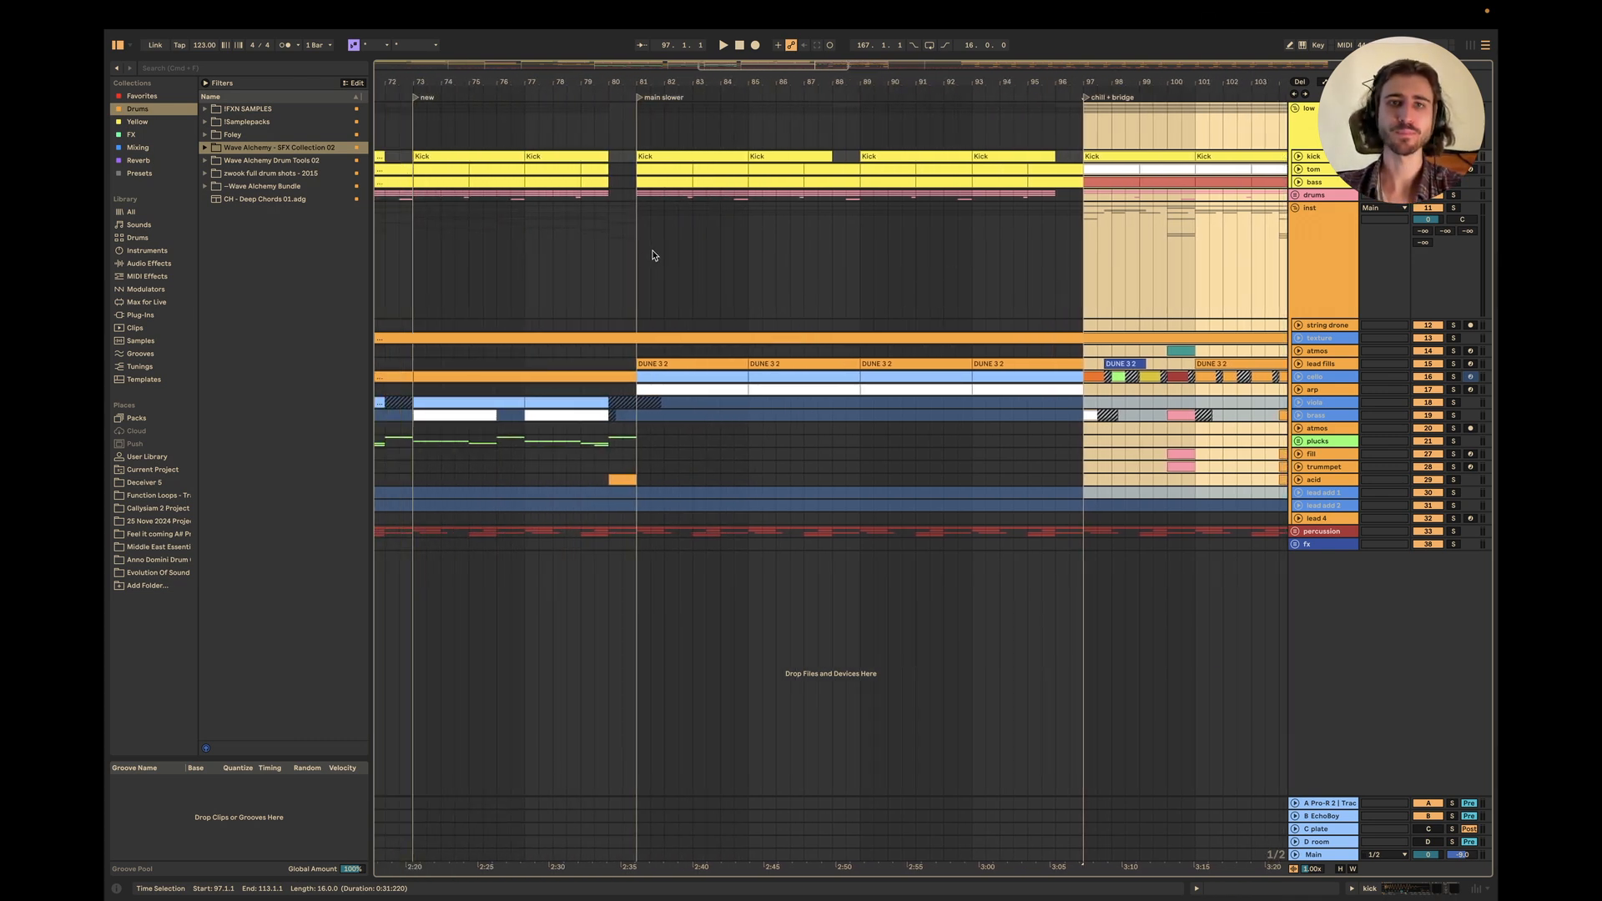
Switch to the Keynote presentation, show the Fourth drop structure slide and return to Ableton Live.
key("super+Tab")
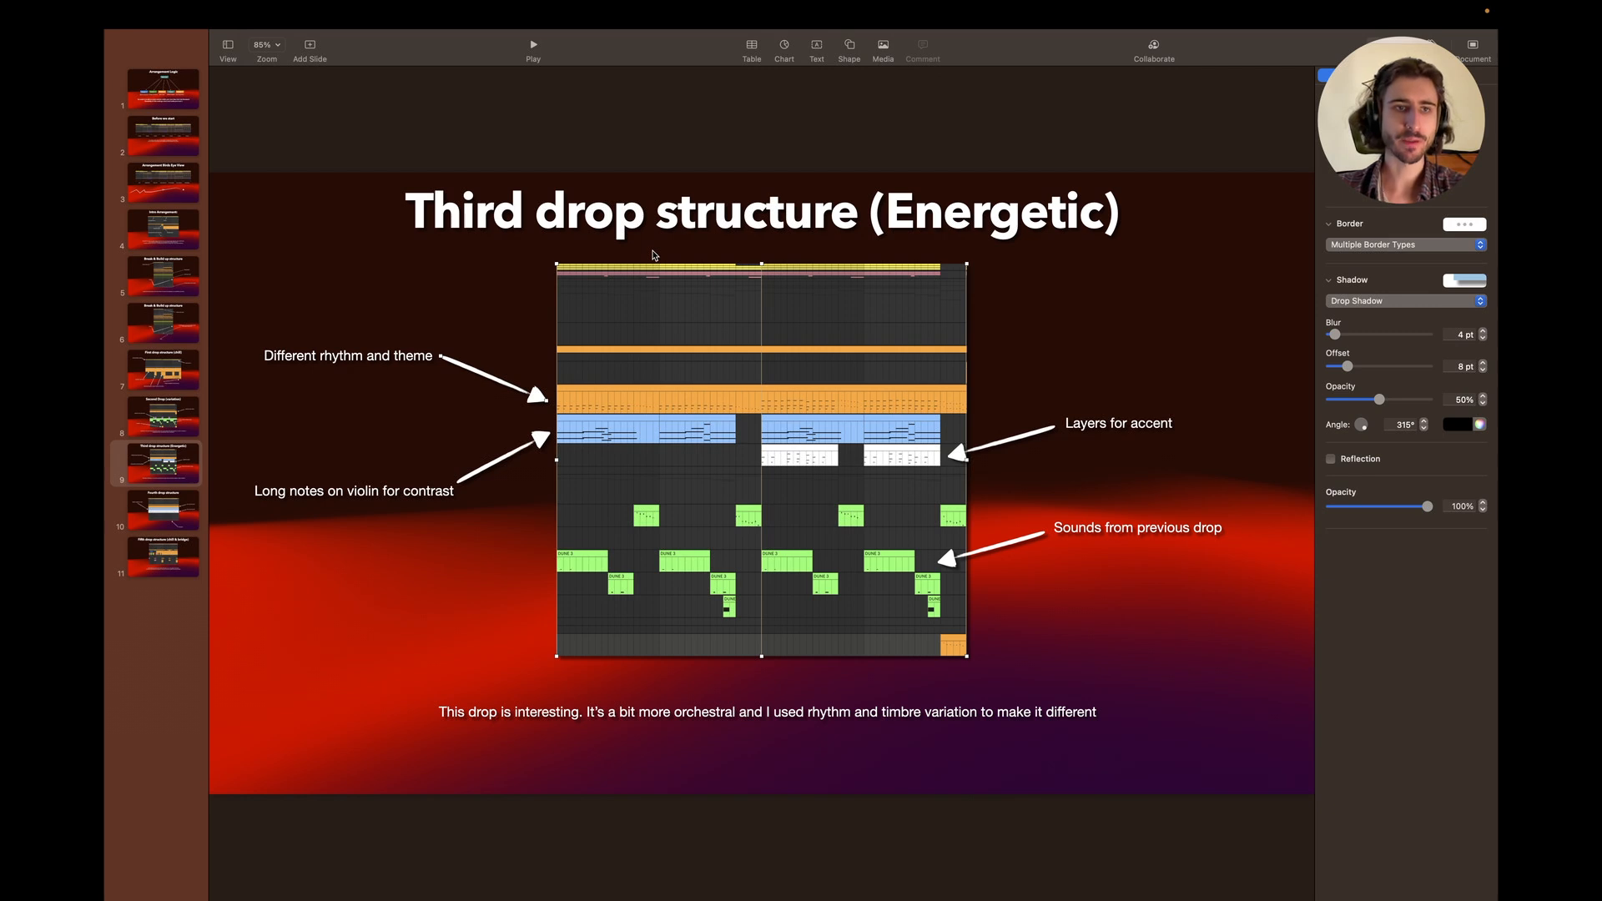
left_click(168, 503)
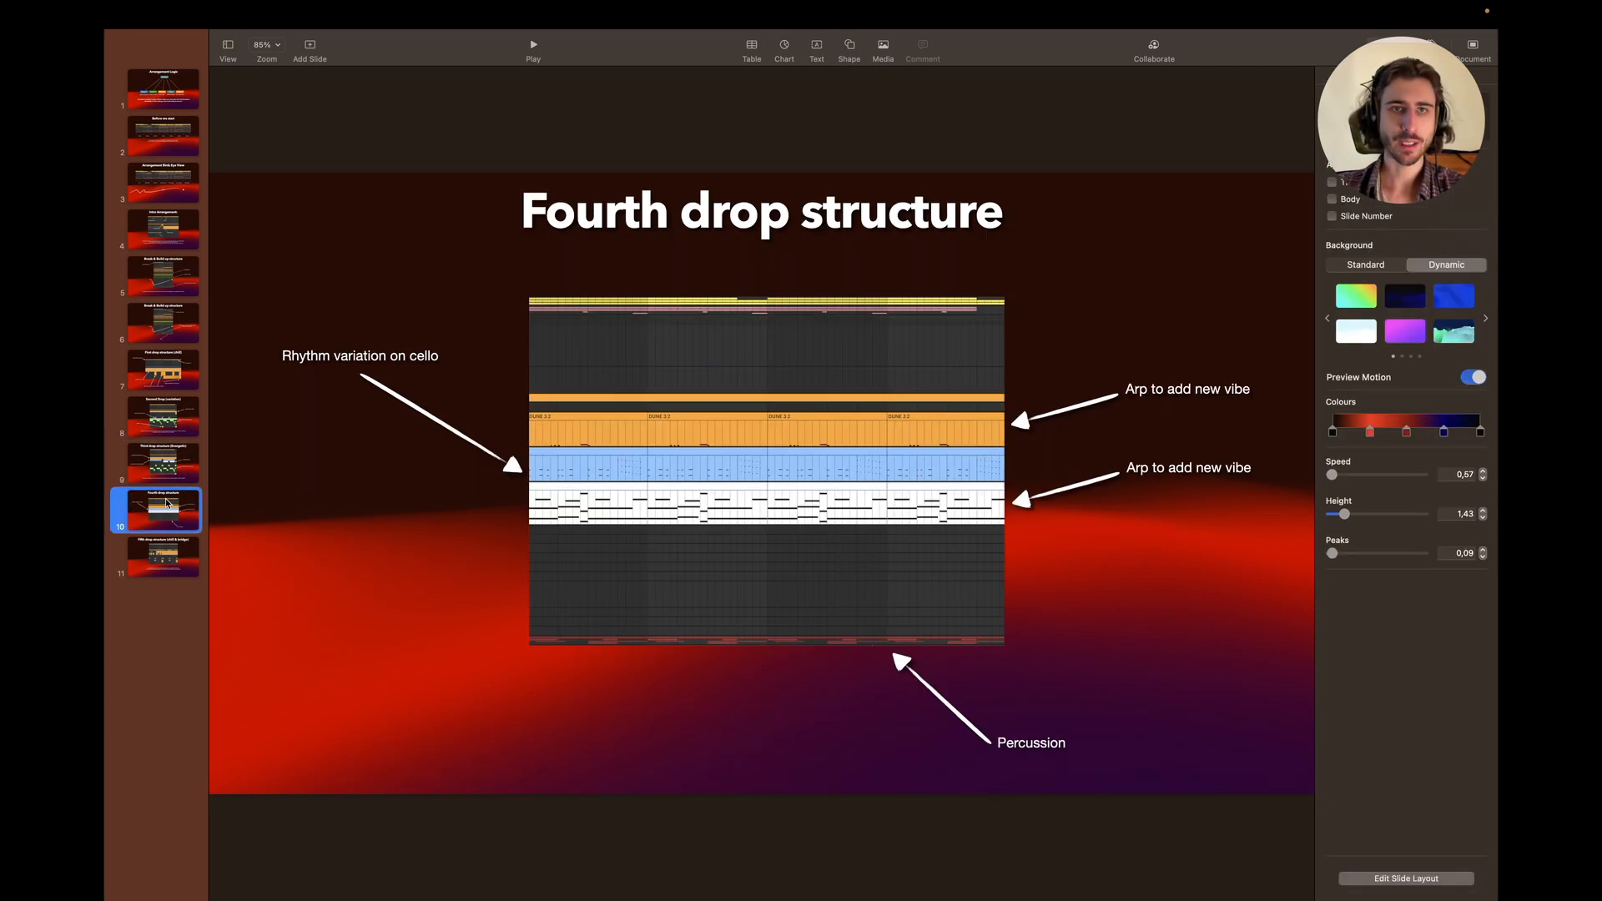
left_click(172, 462)
left_click(168, 427)
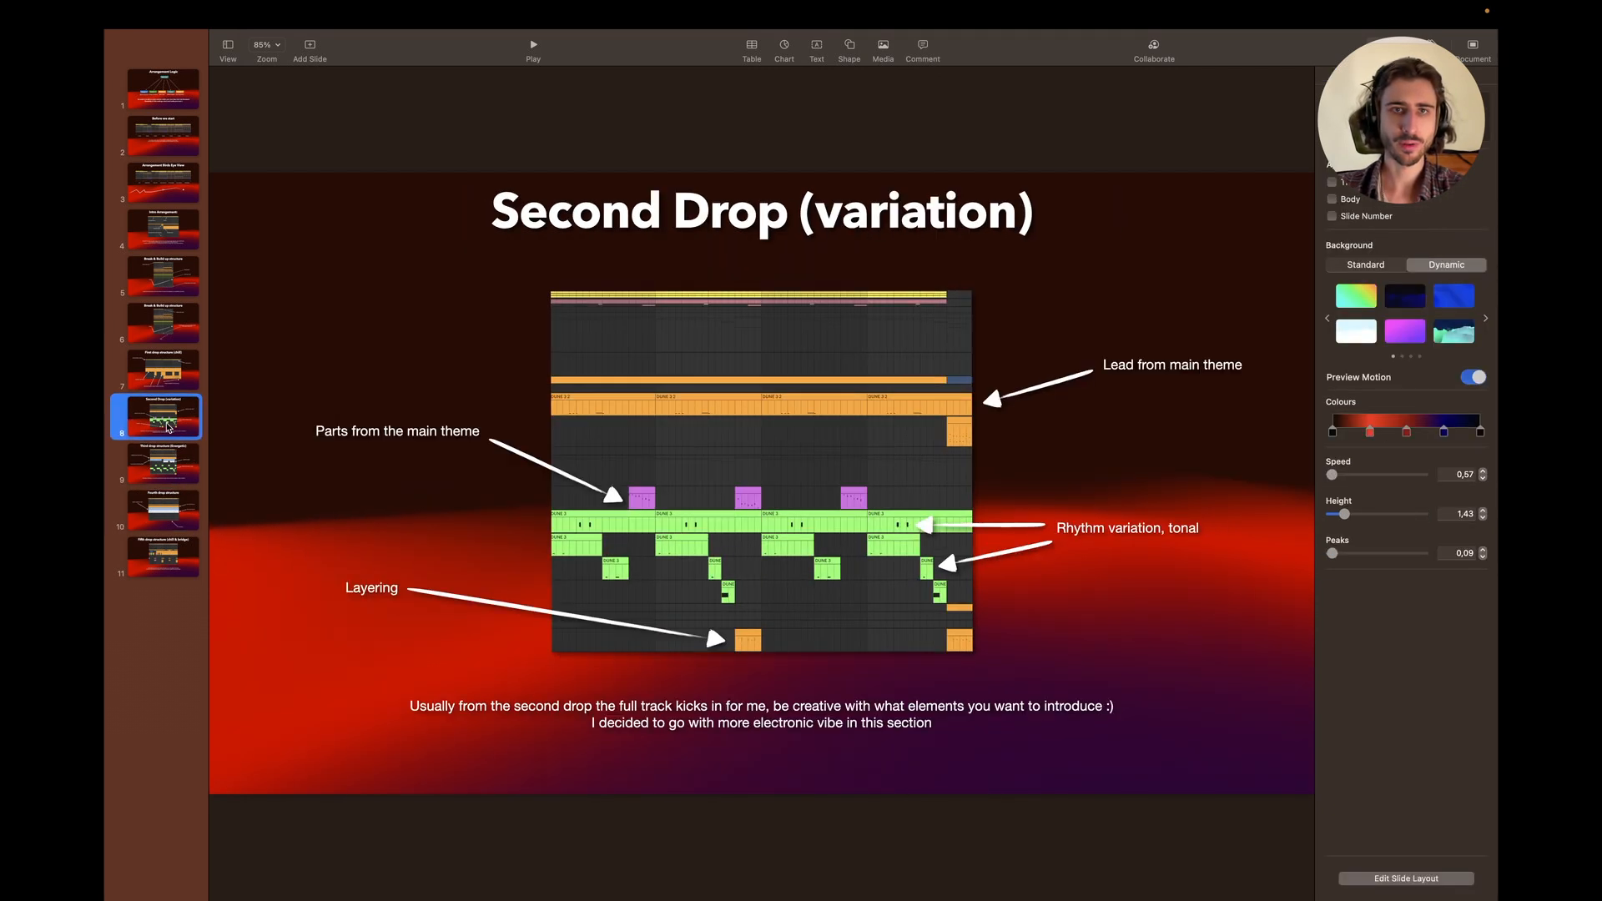
key("Down")
key("Down")
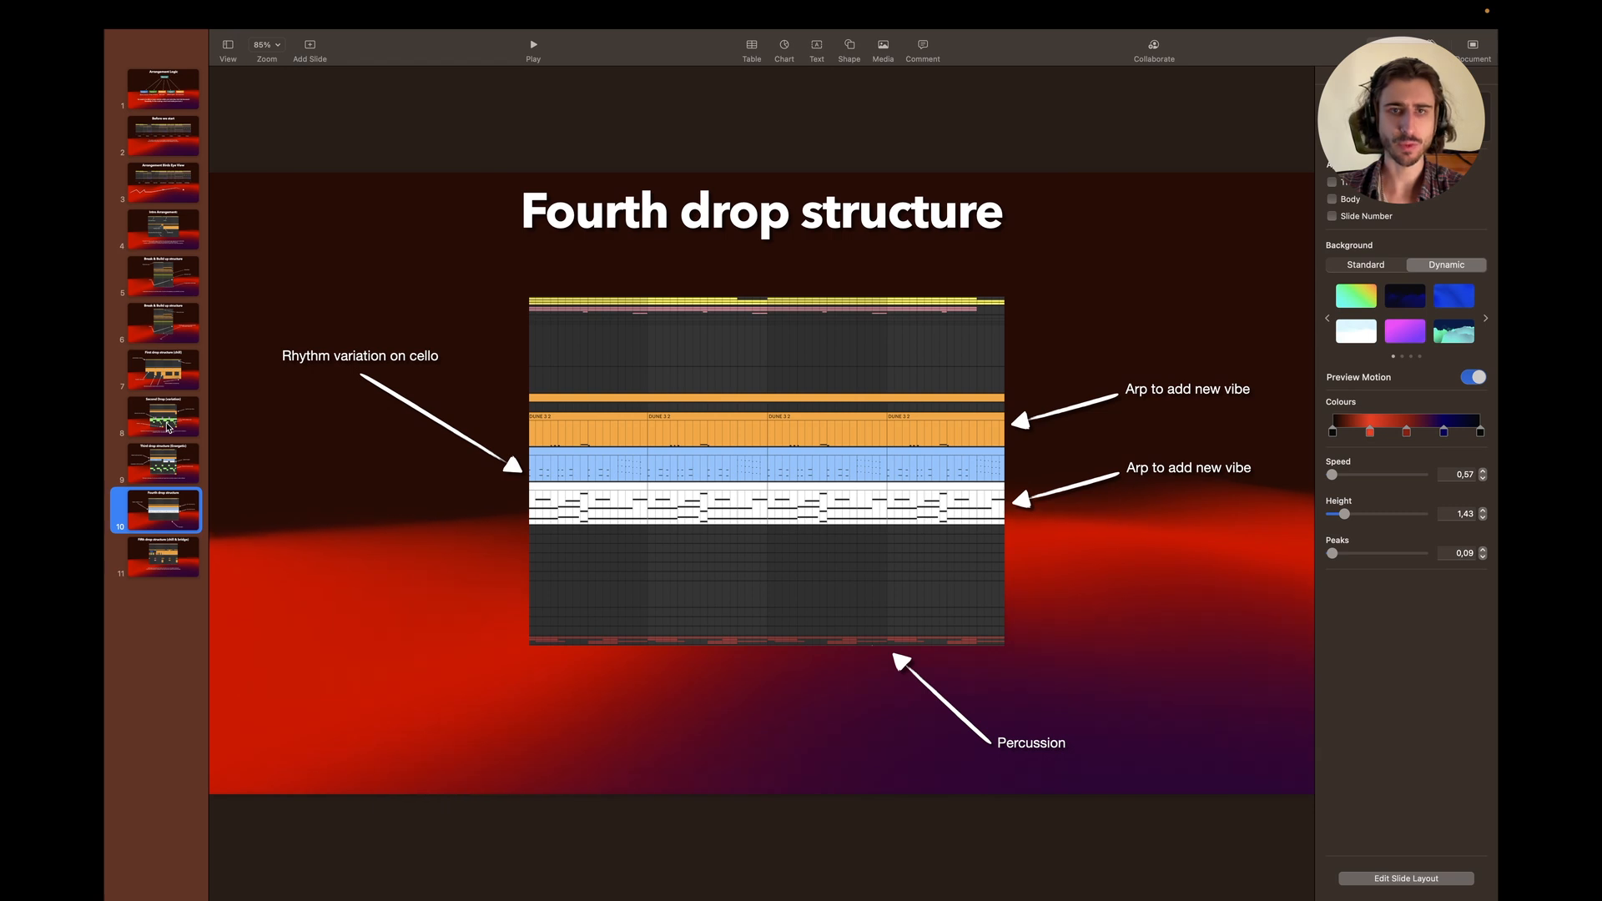
key("ctrl+Right")
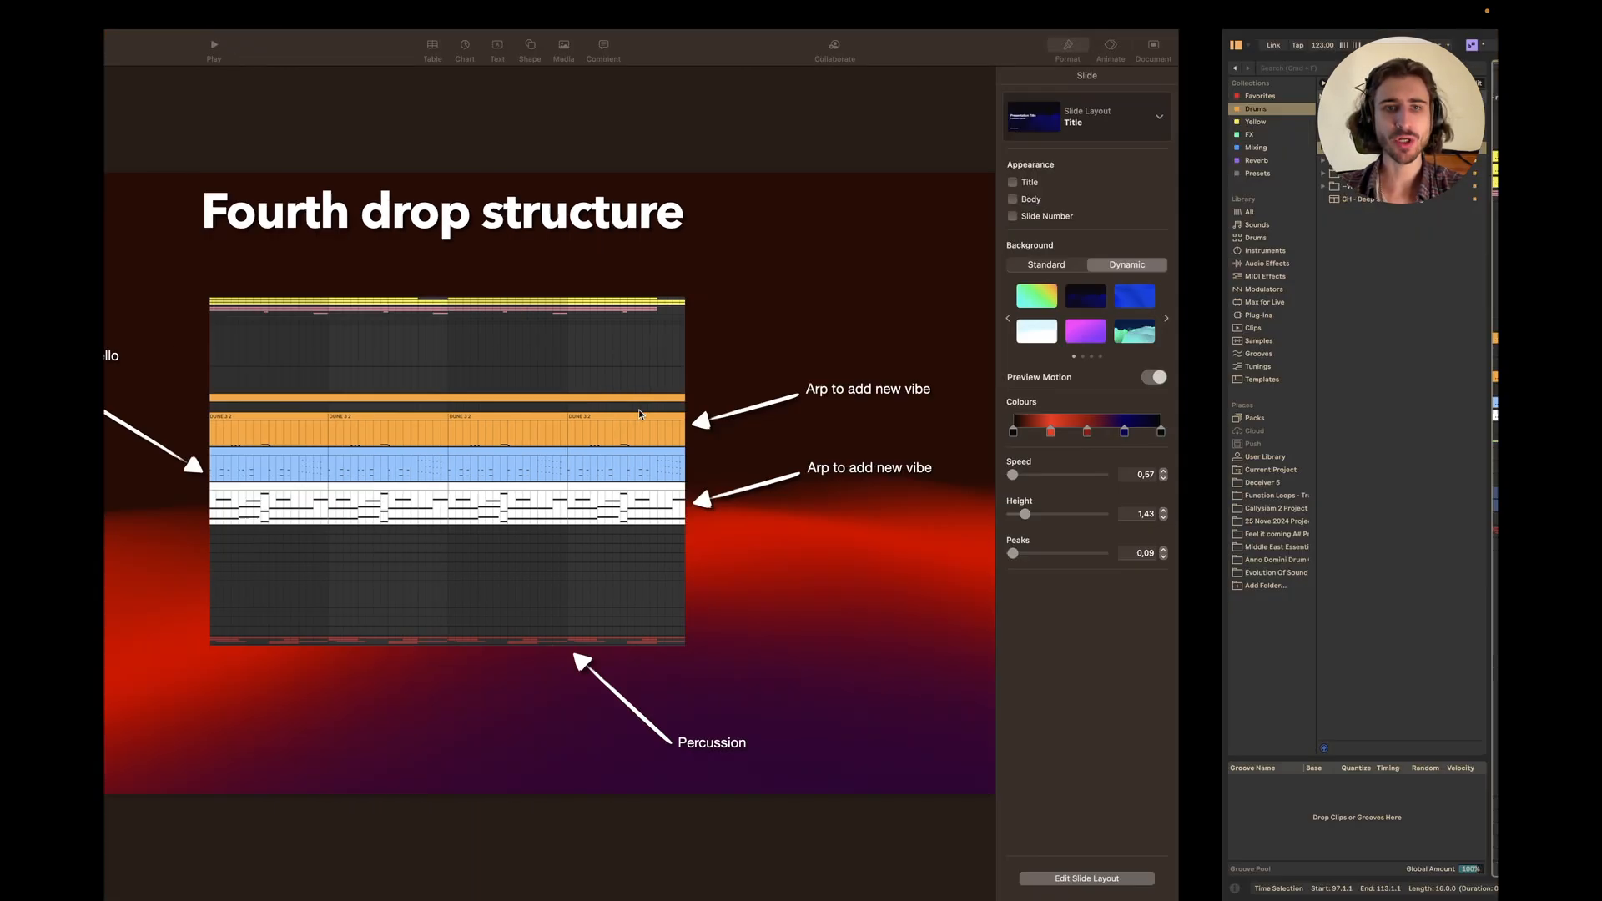
Enlarge the cello track, set the insert marker at 81.1.1 and play the main slower section with the cello soloed.
left_click(1298, 378)
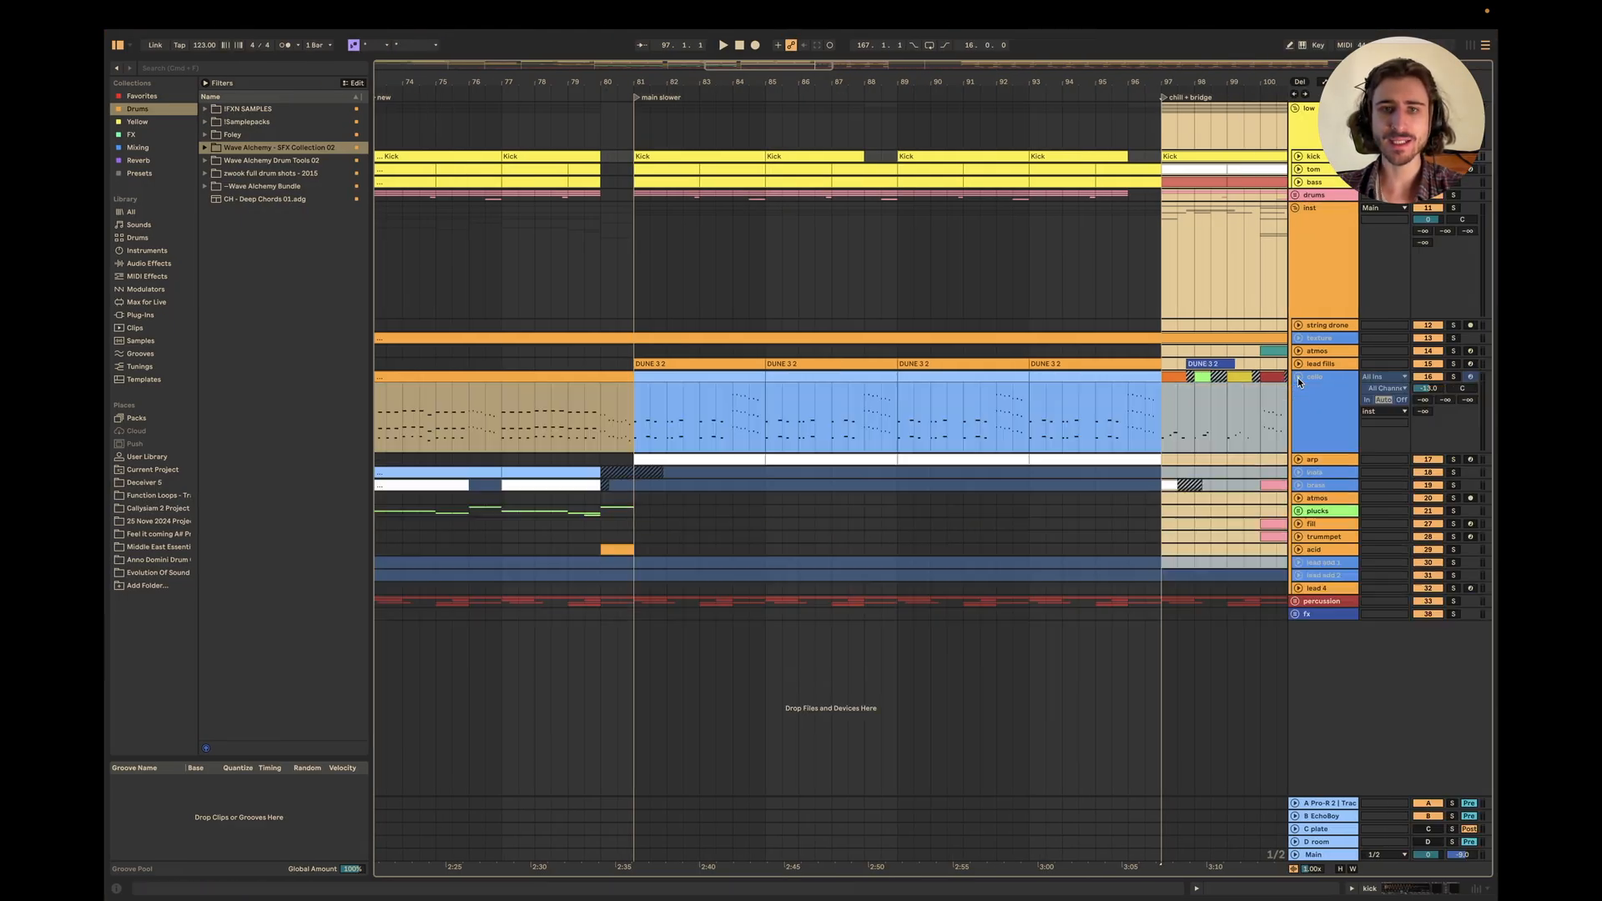
left_click(635, 409)
scroll(636, 409, "left", 5)
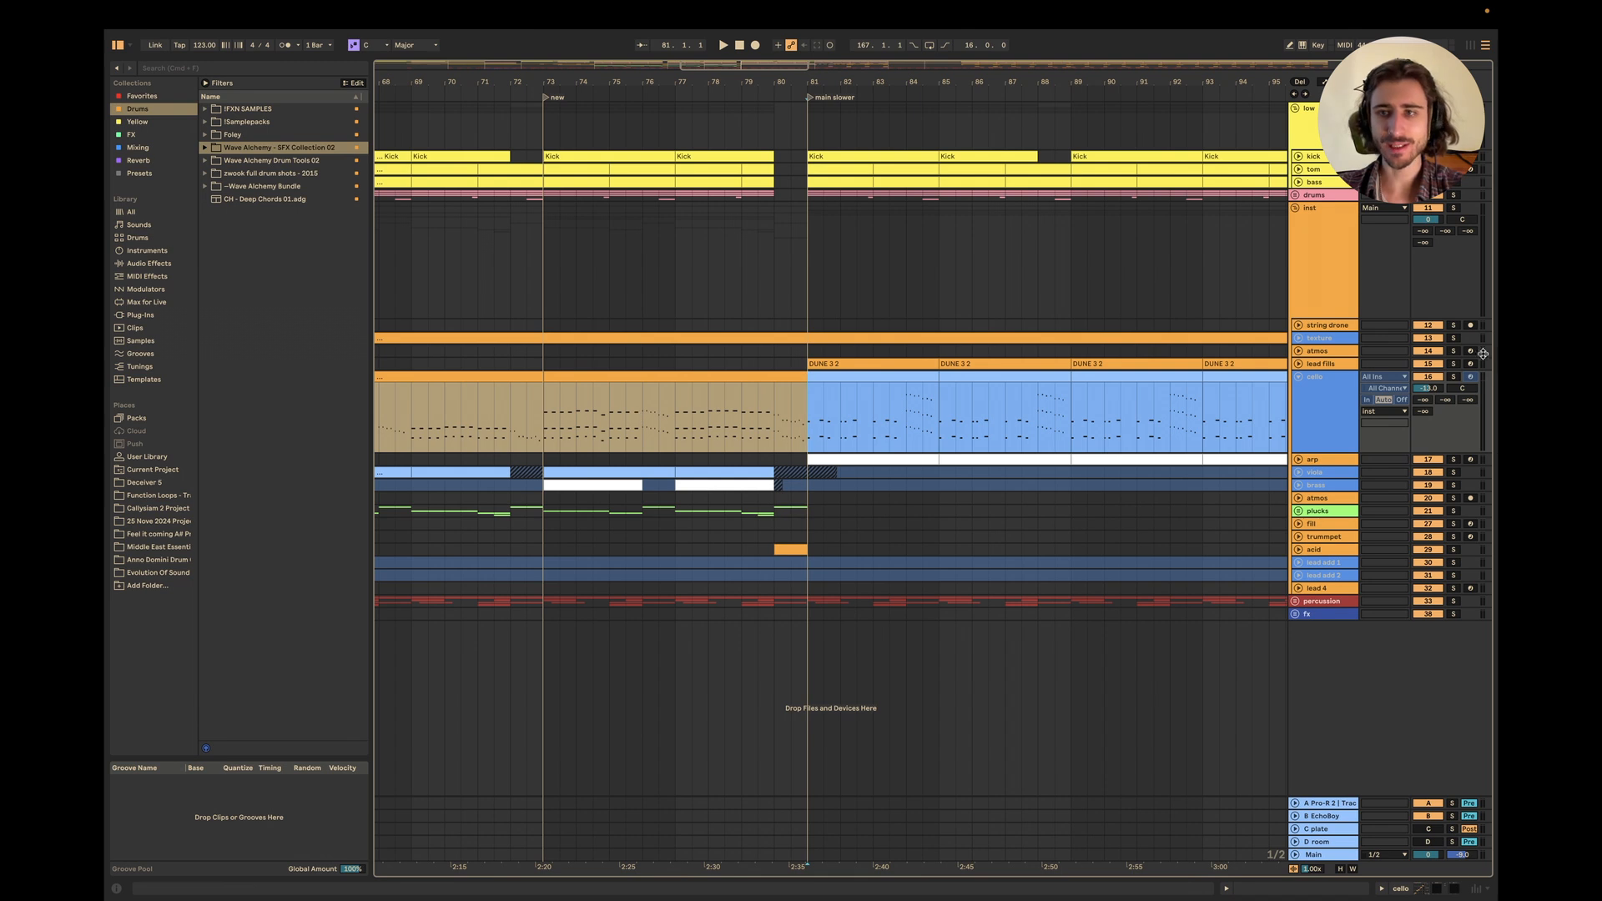
left_click(1456, 377)
key("space")
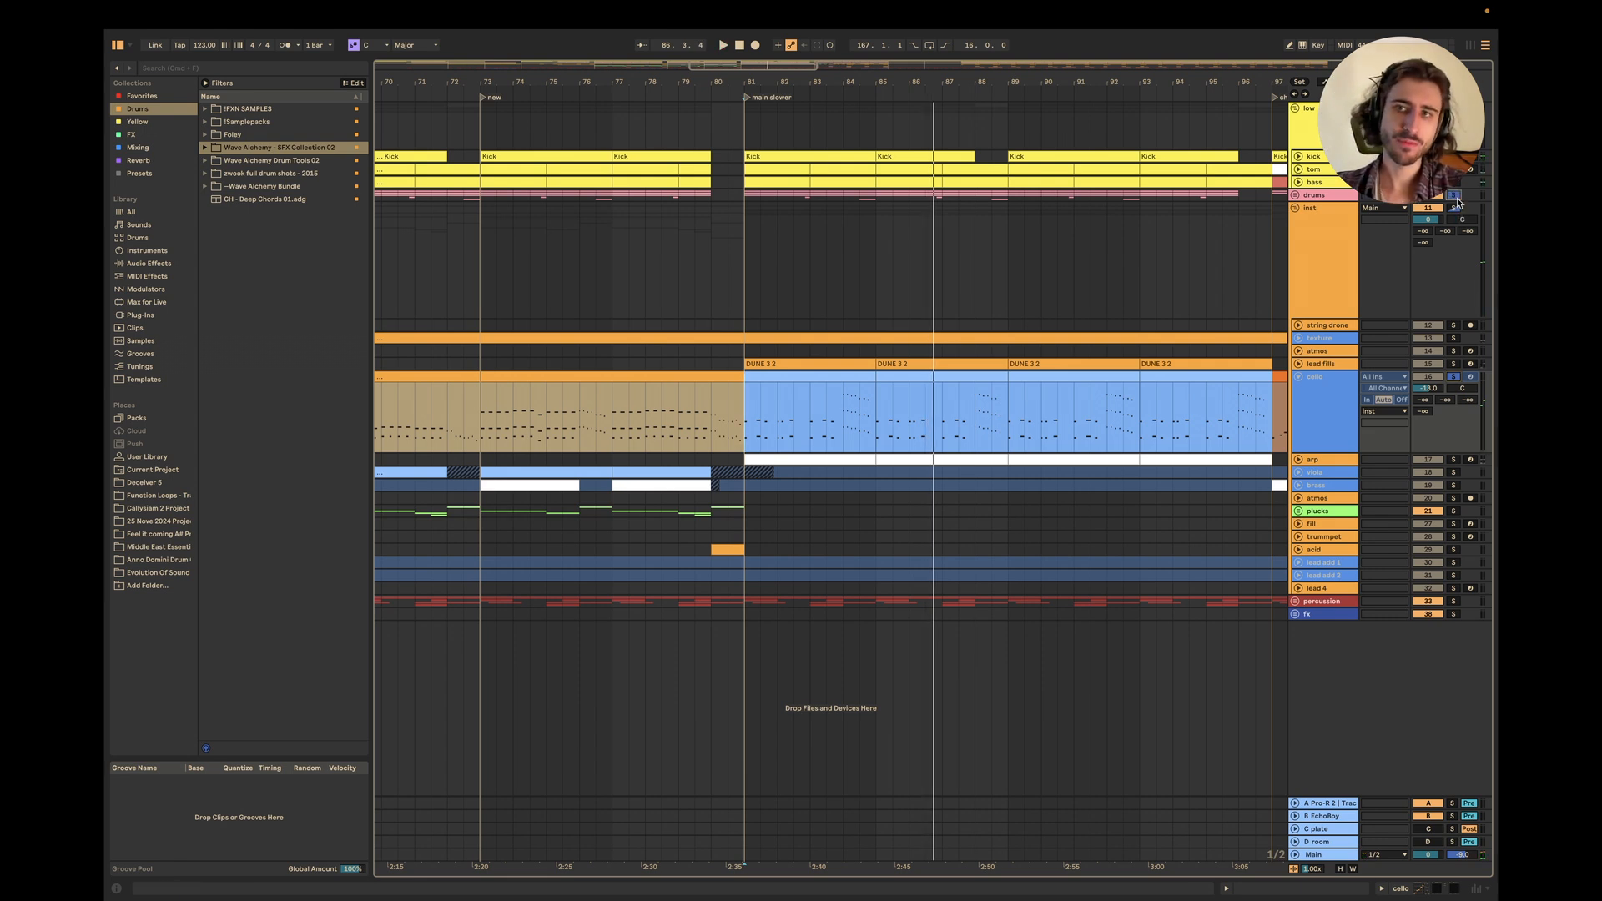
scroll(966, 343, "right", 2)
scroll(661, 438, "left", 1)
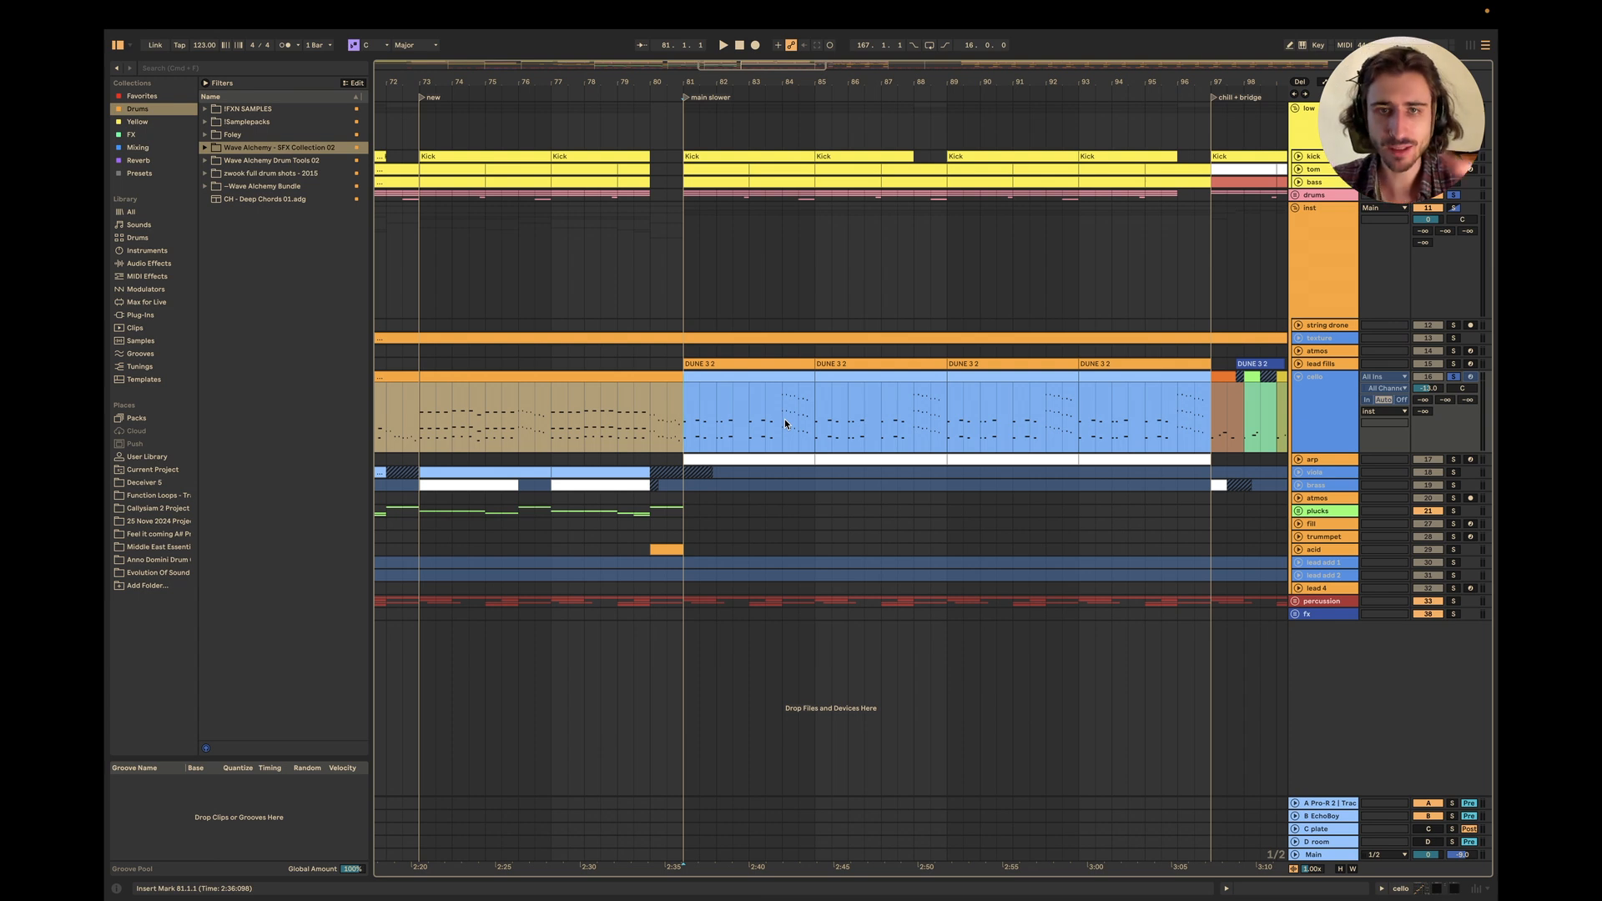
Enlarge the arp track, solo it instead of the cello and set the insert marker at 81.1.1.
left_click(1299, 459)
key("space")
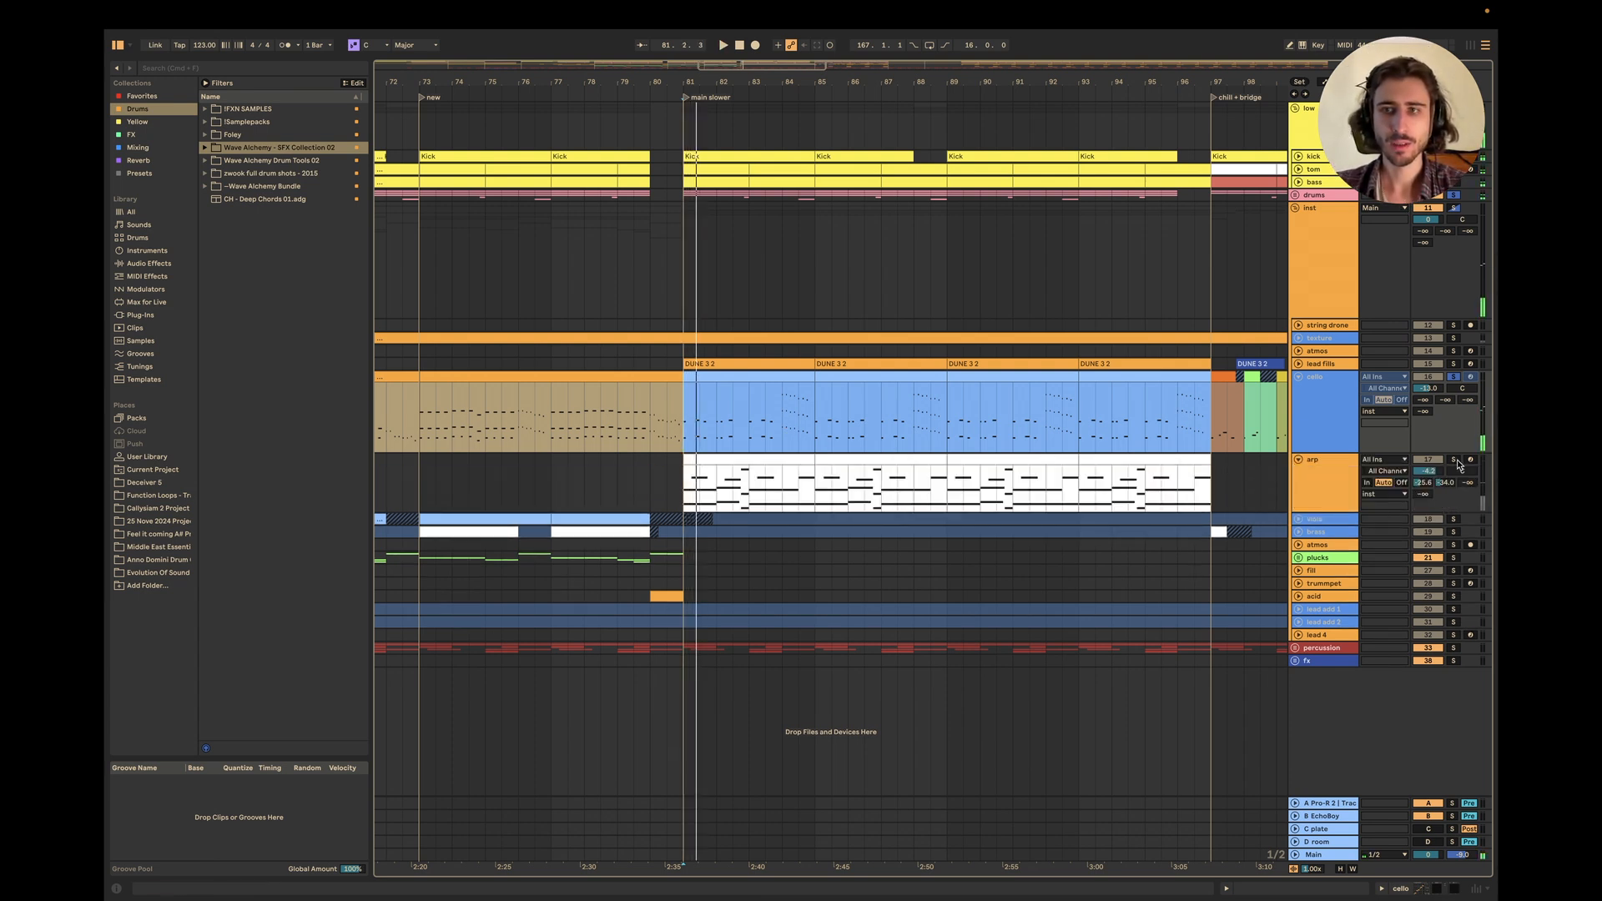
key("space")
left_click(683, 486)
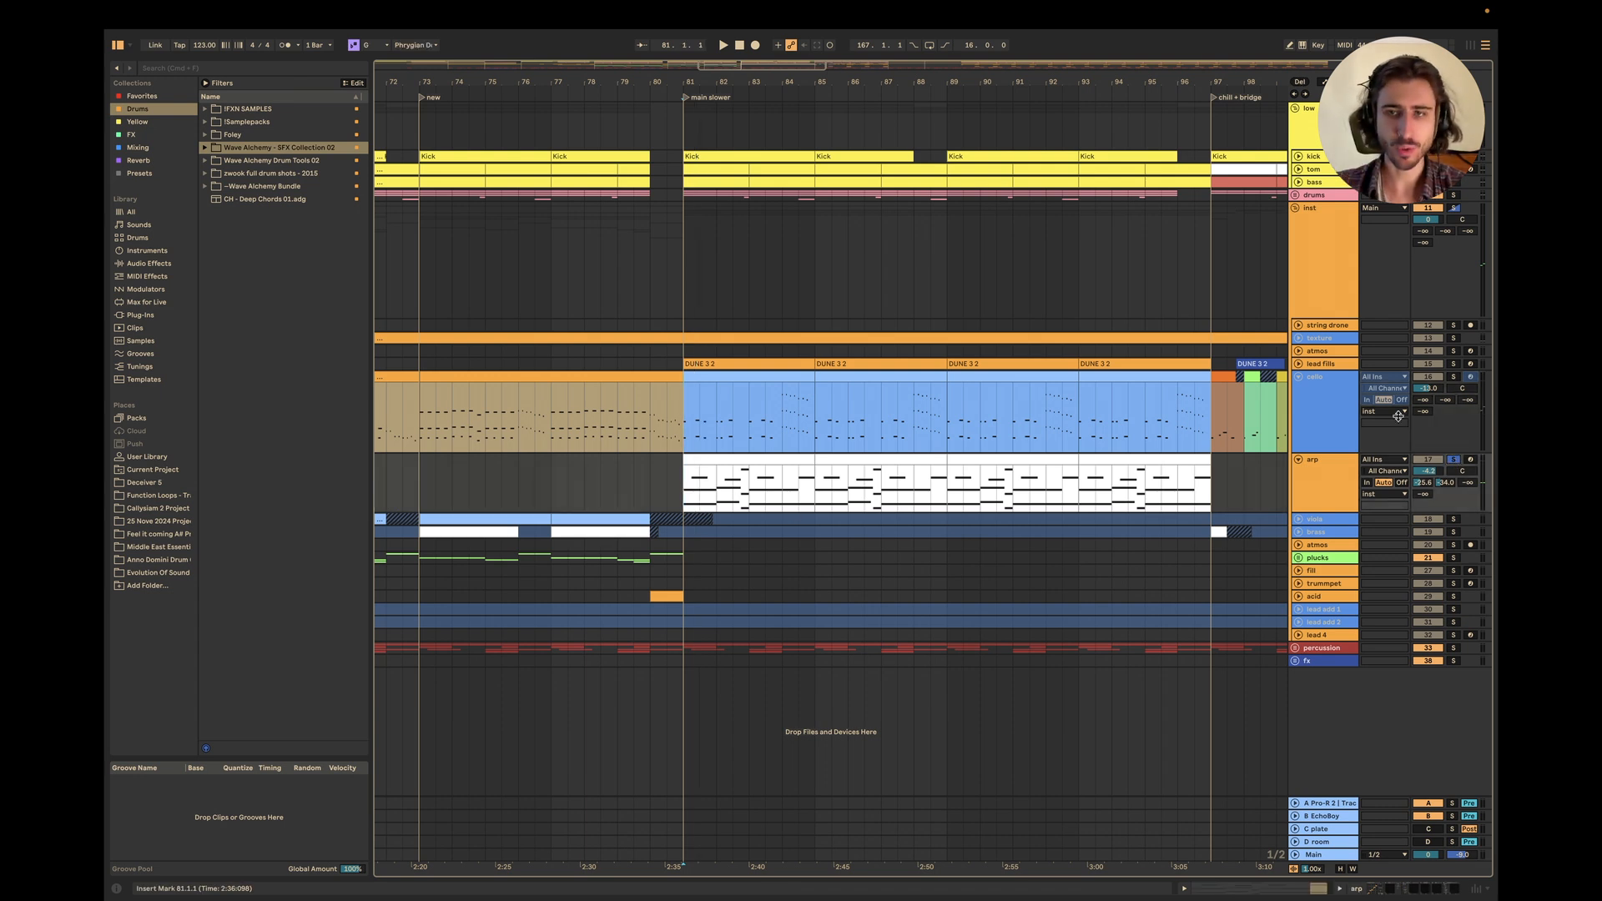
Open the arp's Diva synth, view its presets list with 3EE_Spark Pluckarp, and close the plug-in window.
left_click(1324, 485)
double_click(1329, 486)
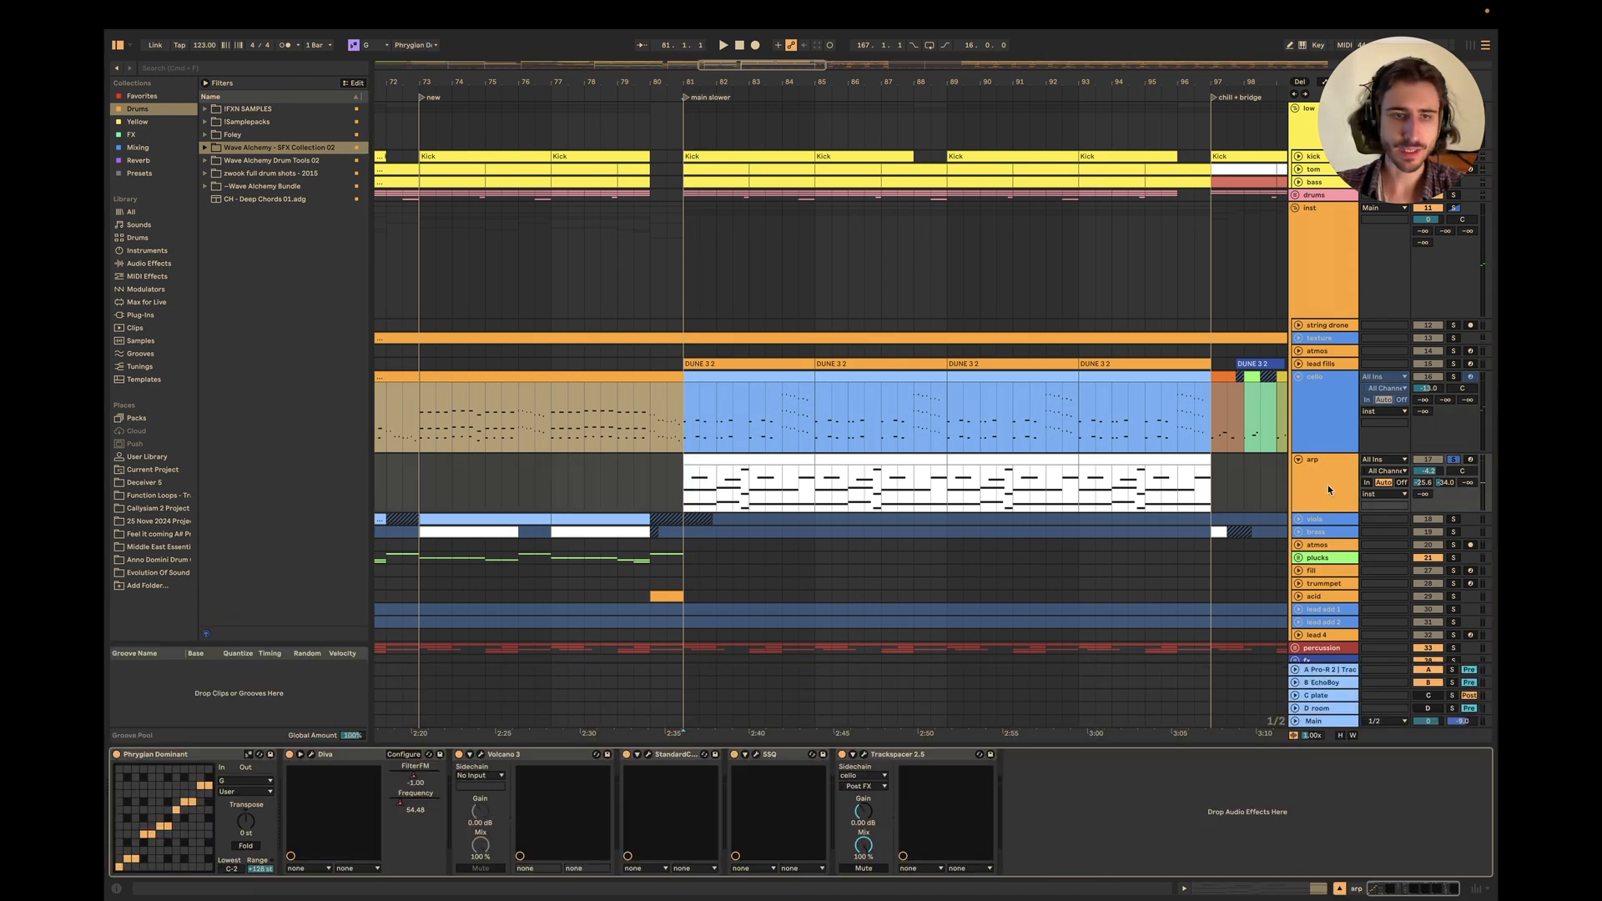
left_click(311, 756)
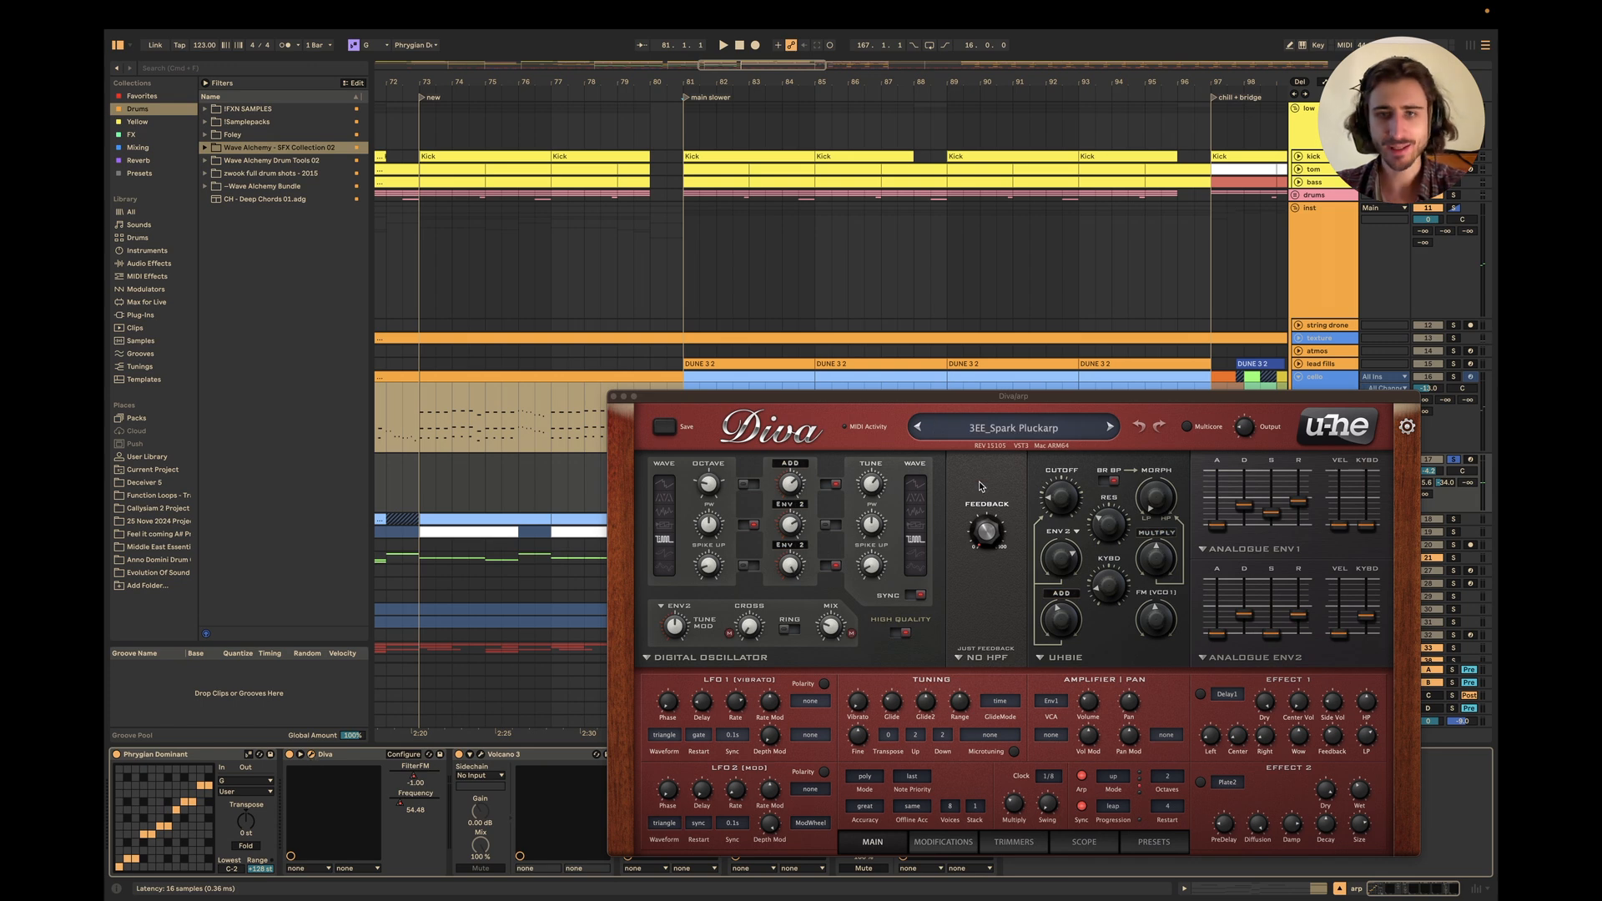
left_click_drag(963, 403, 810, 284)
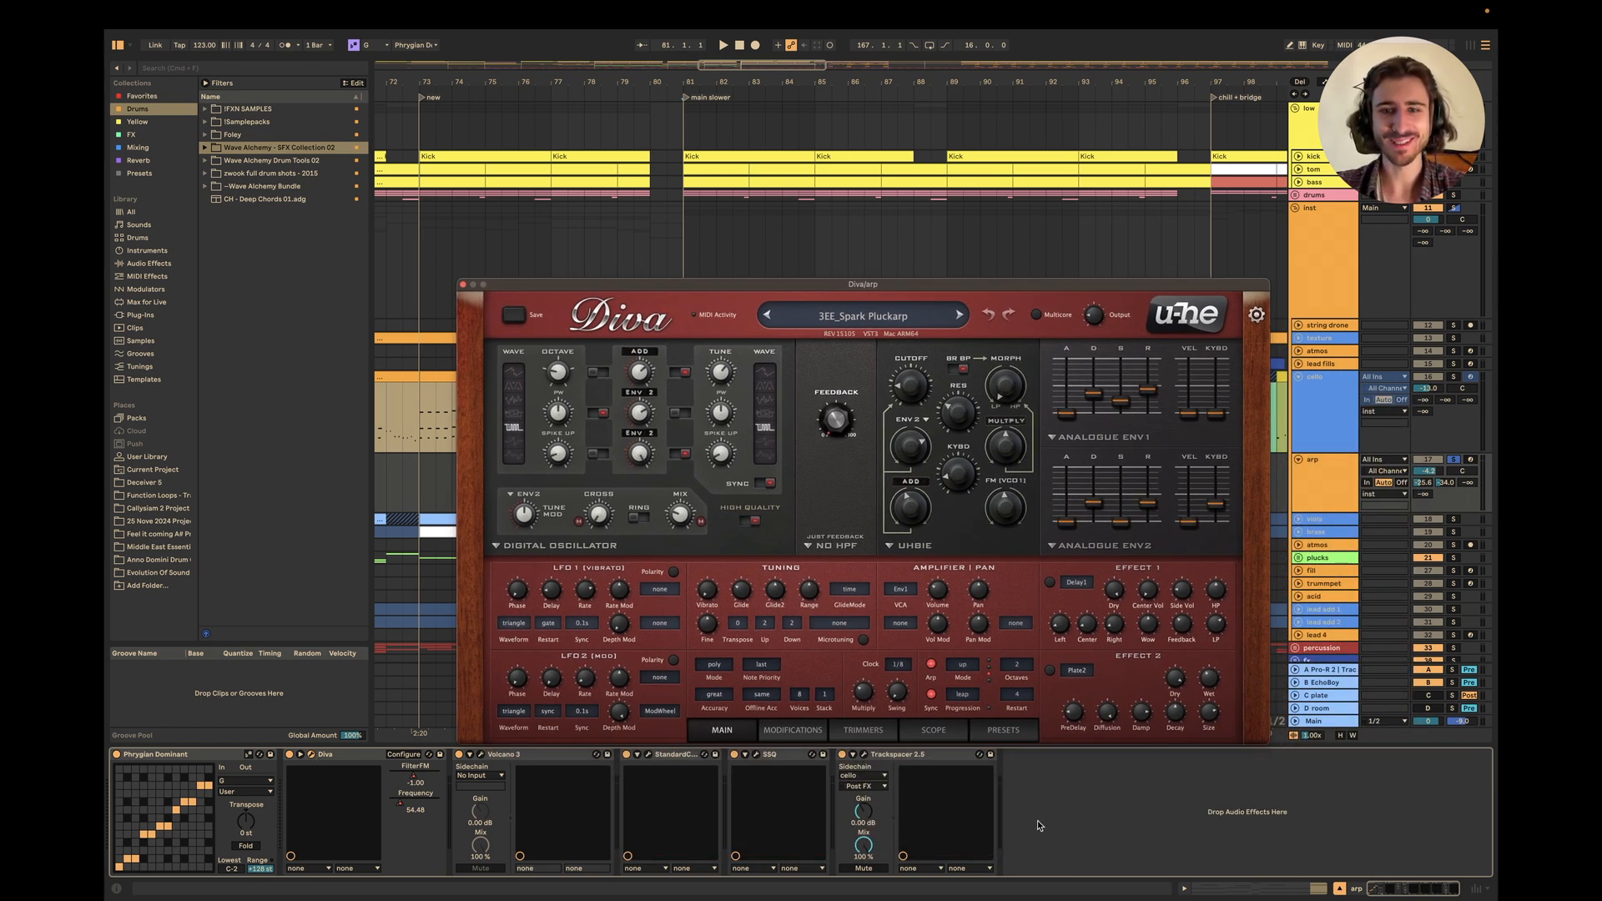
left_click(1001, 736)
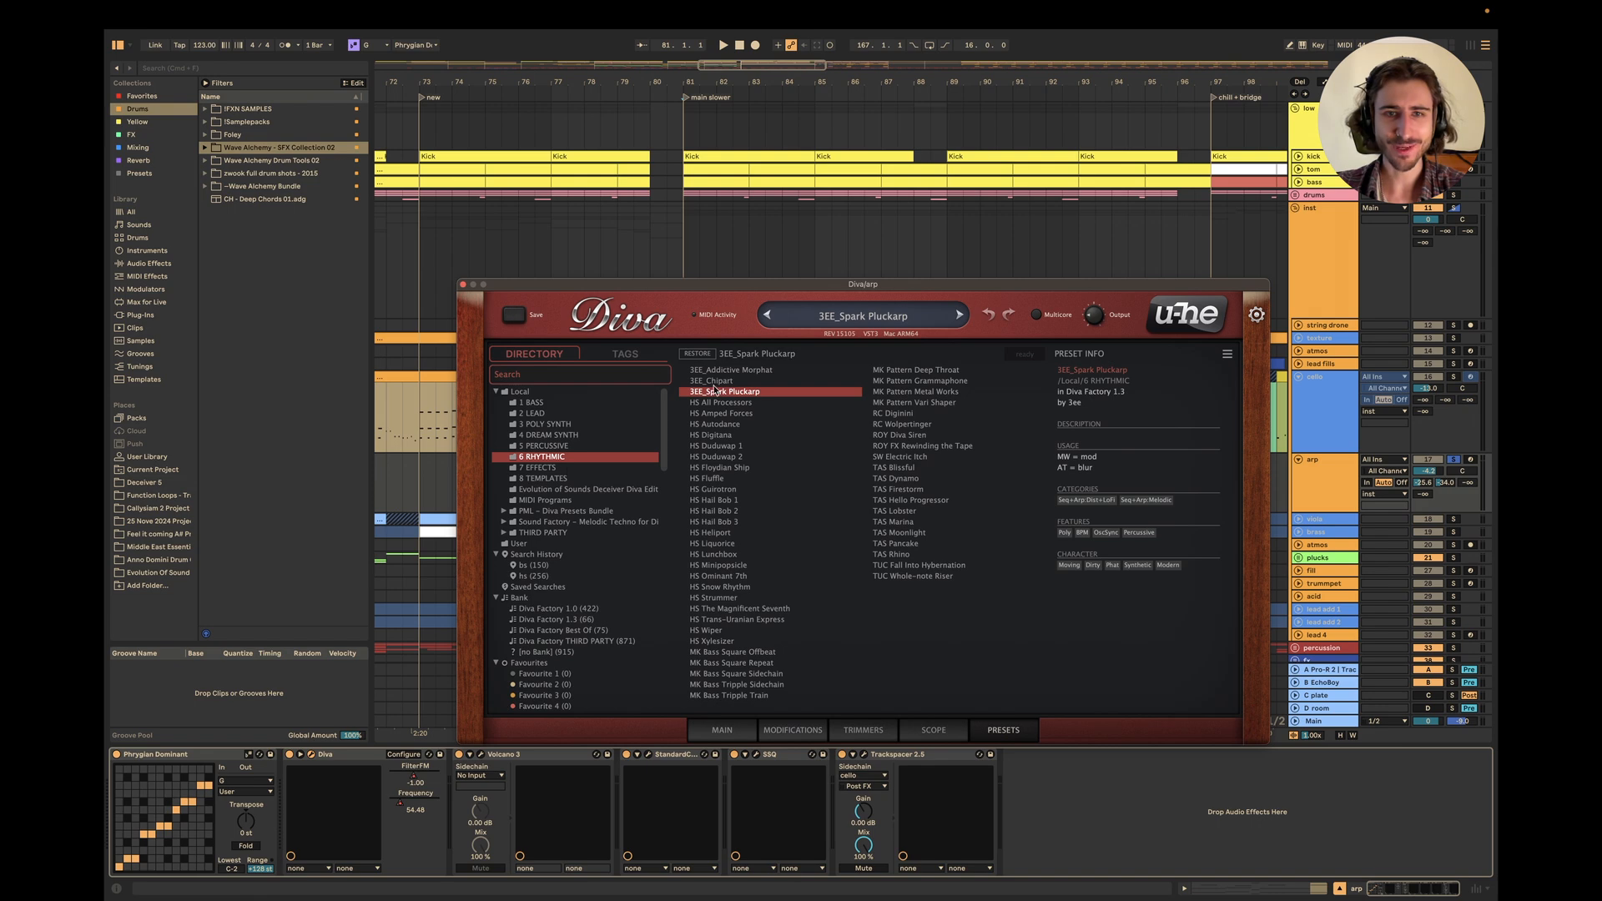
left_click(464, 286)
Play the soloed arp from 81.1.1, then solo the cello along with it.
scroll(923, 549, "right", 3)
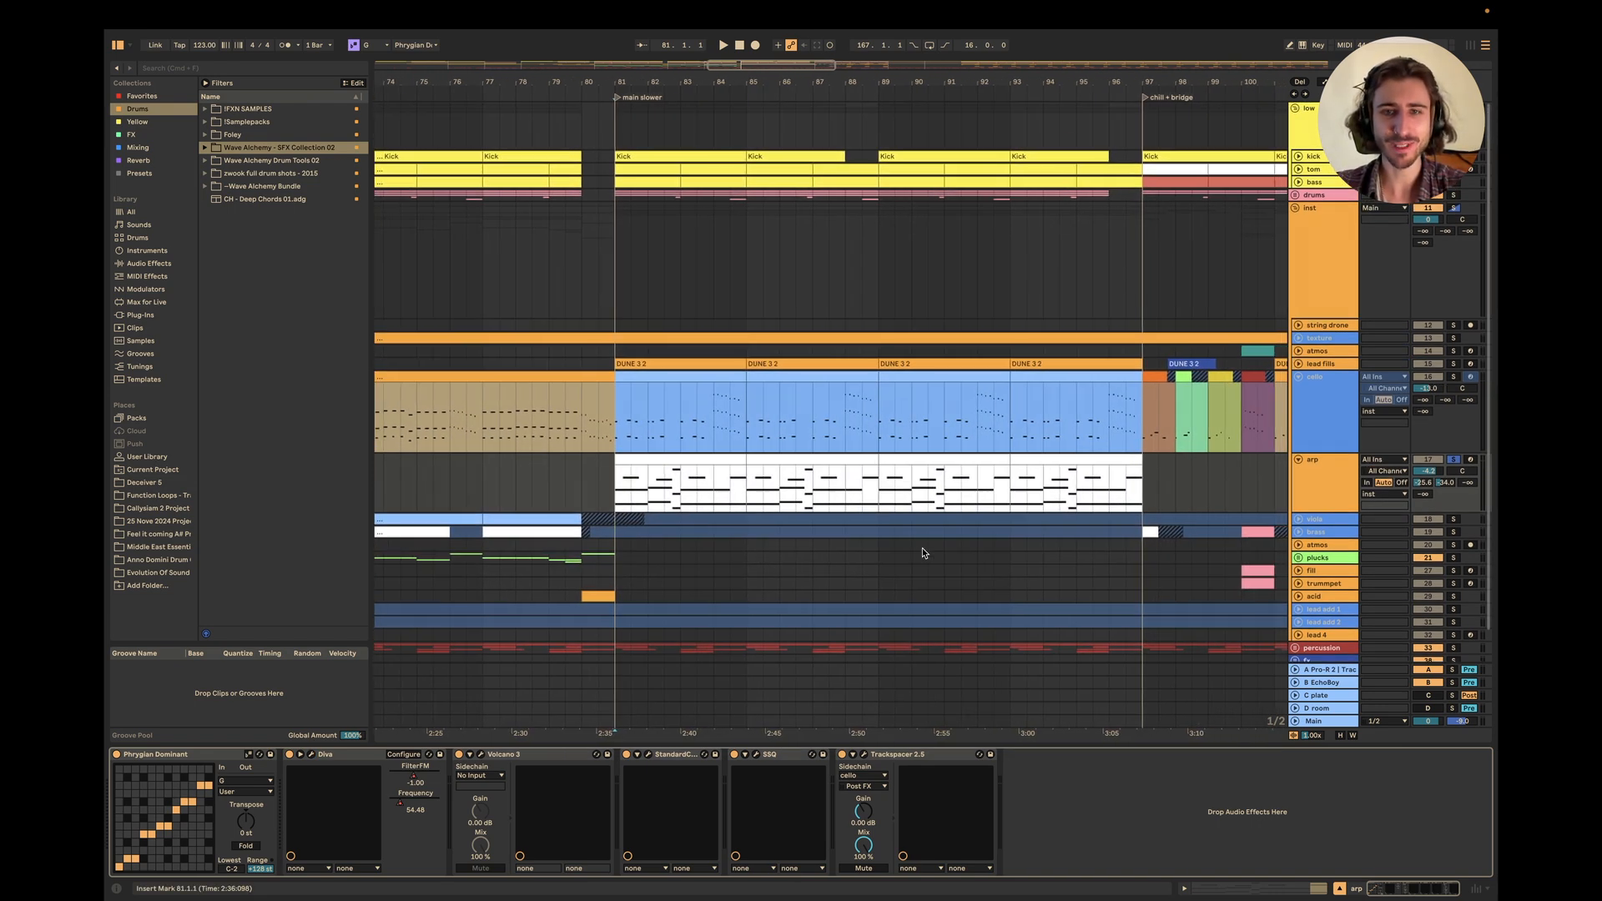
left_click(620, 506)
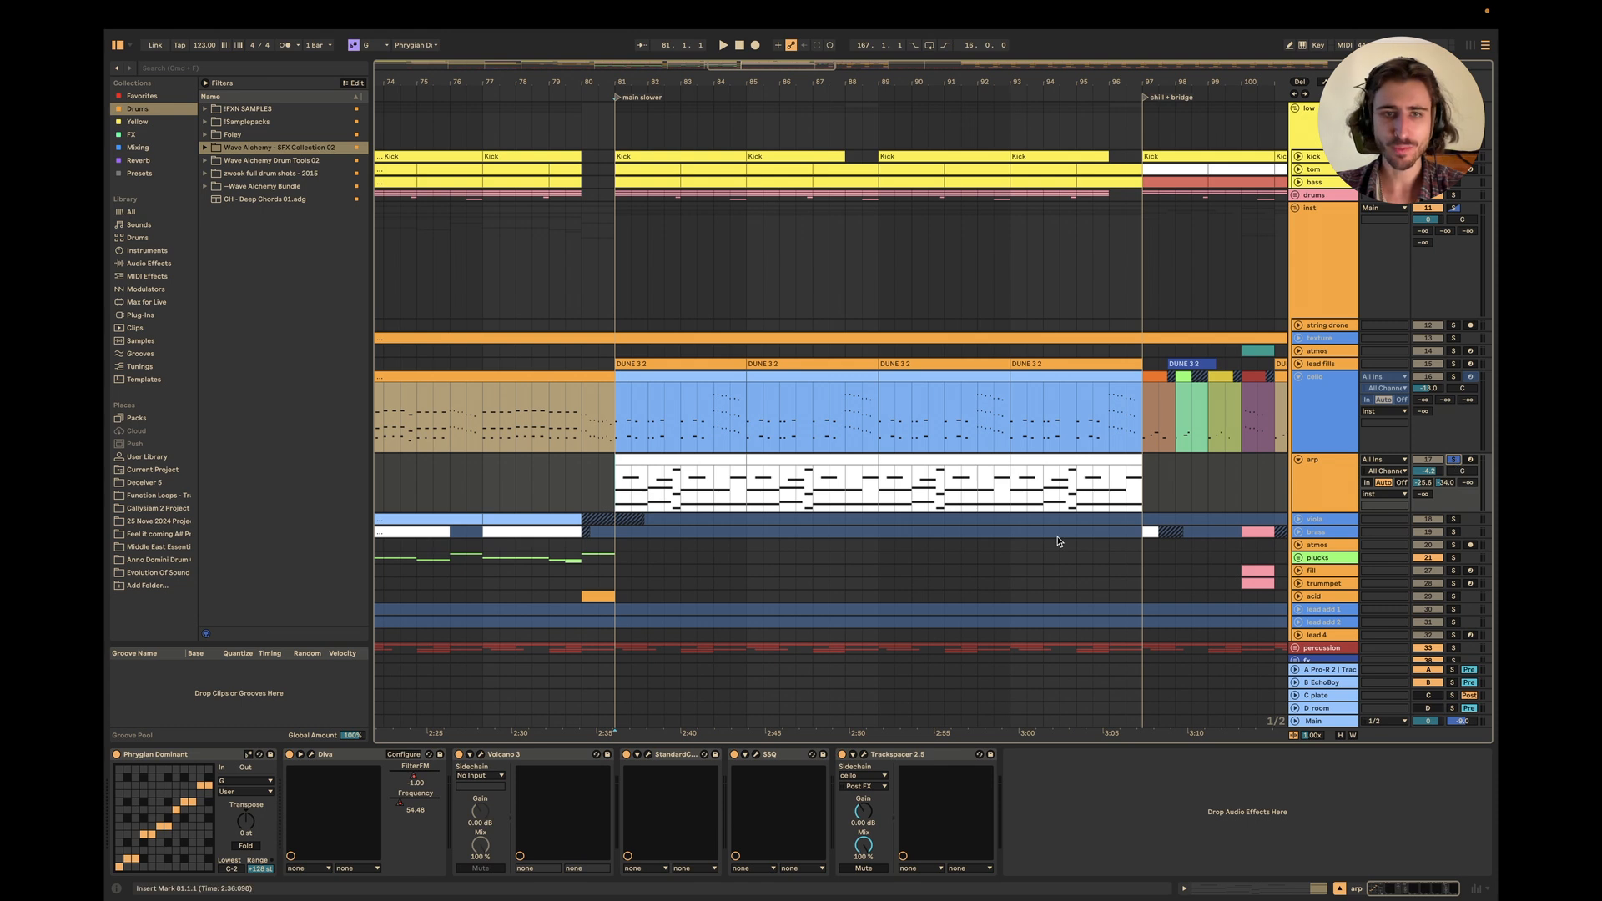
key("space")
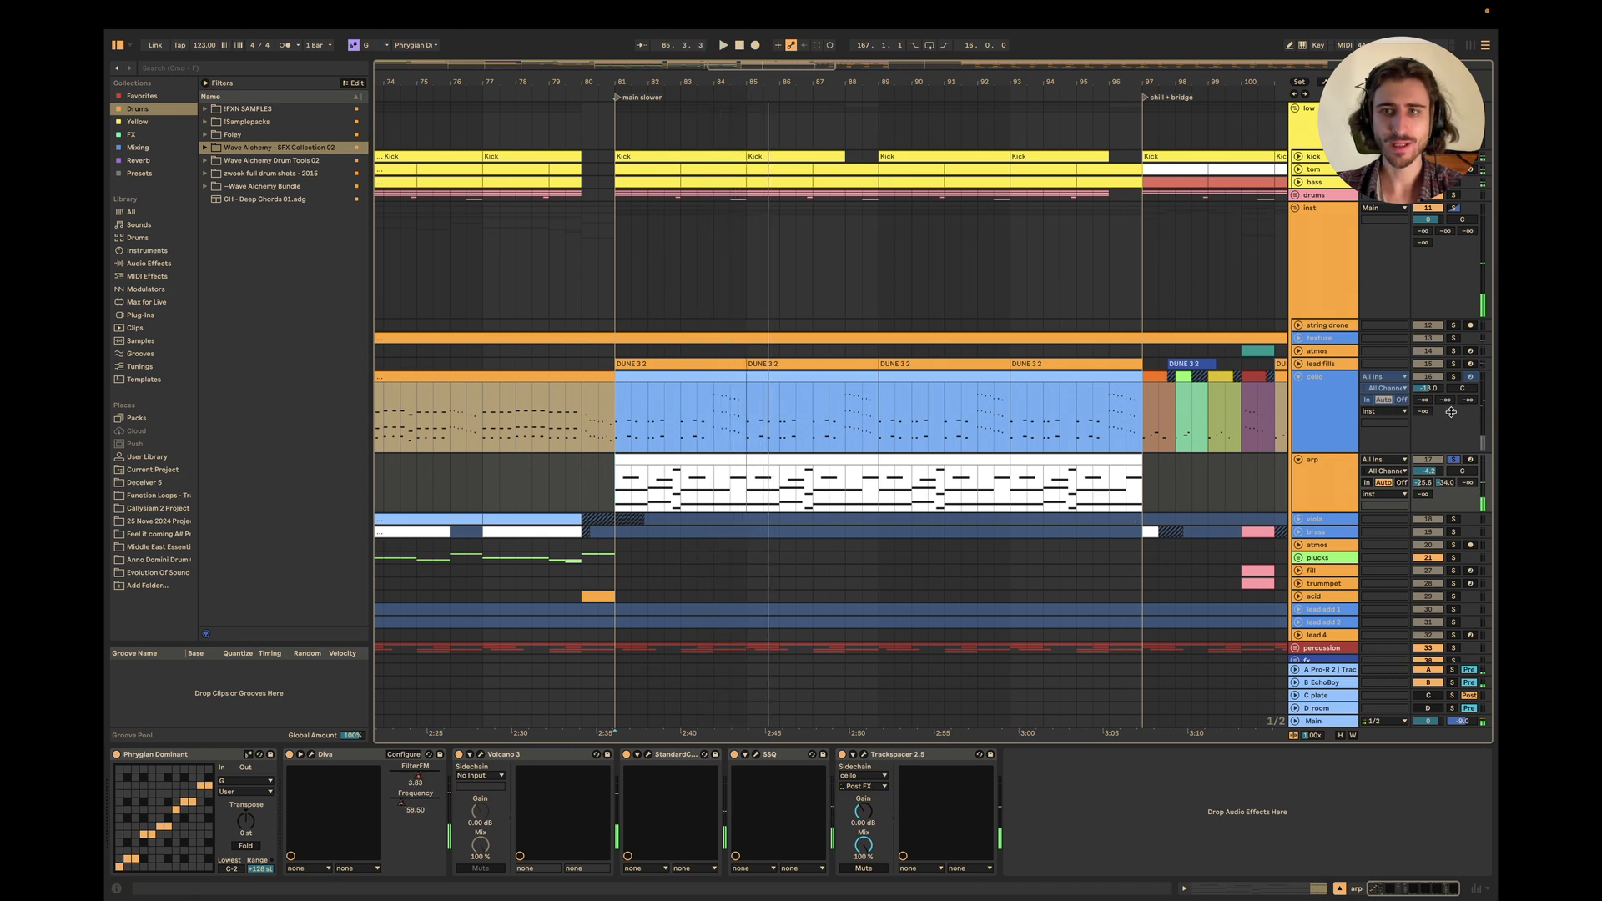
key("space")
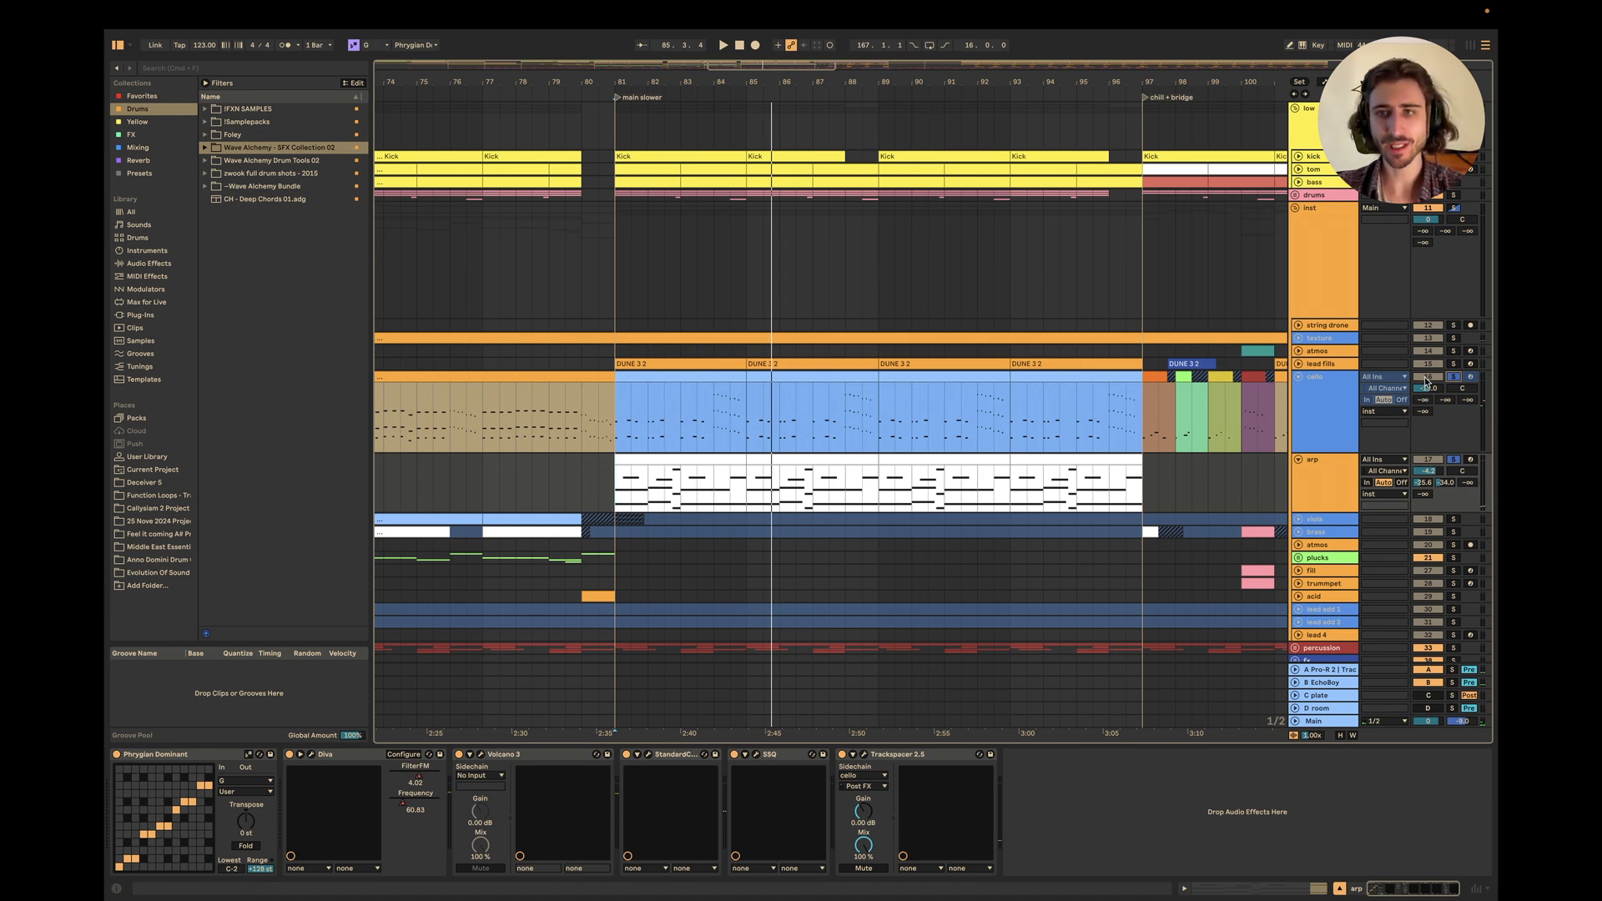
Enlarge the lead fills track, solo it with the cello and arp, and play the main slower section.
key("space")
left_click(1299, 364)
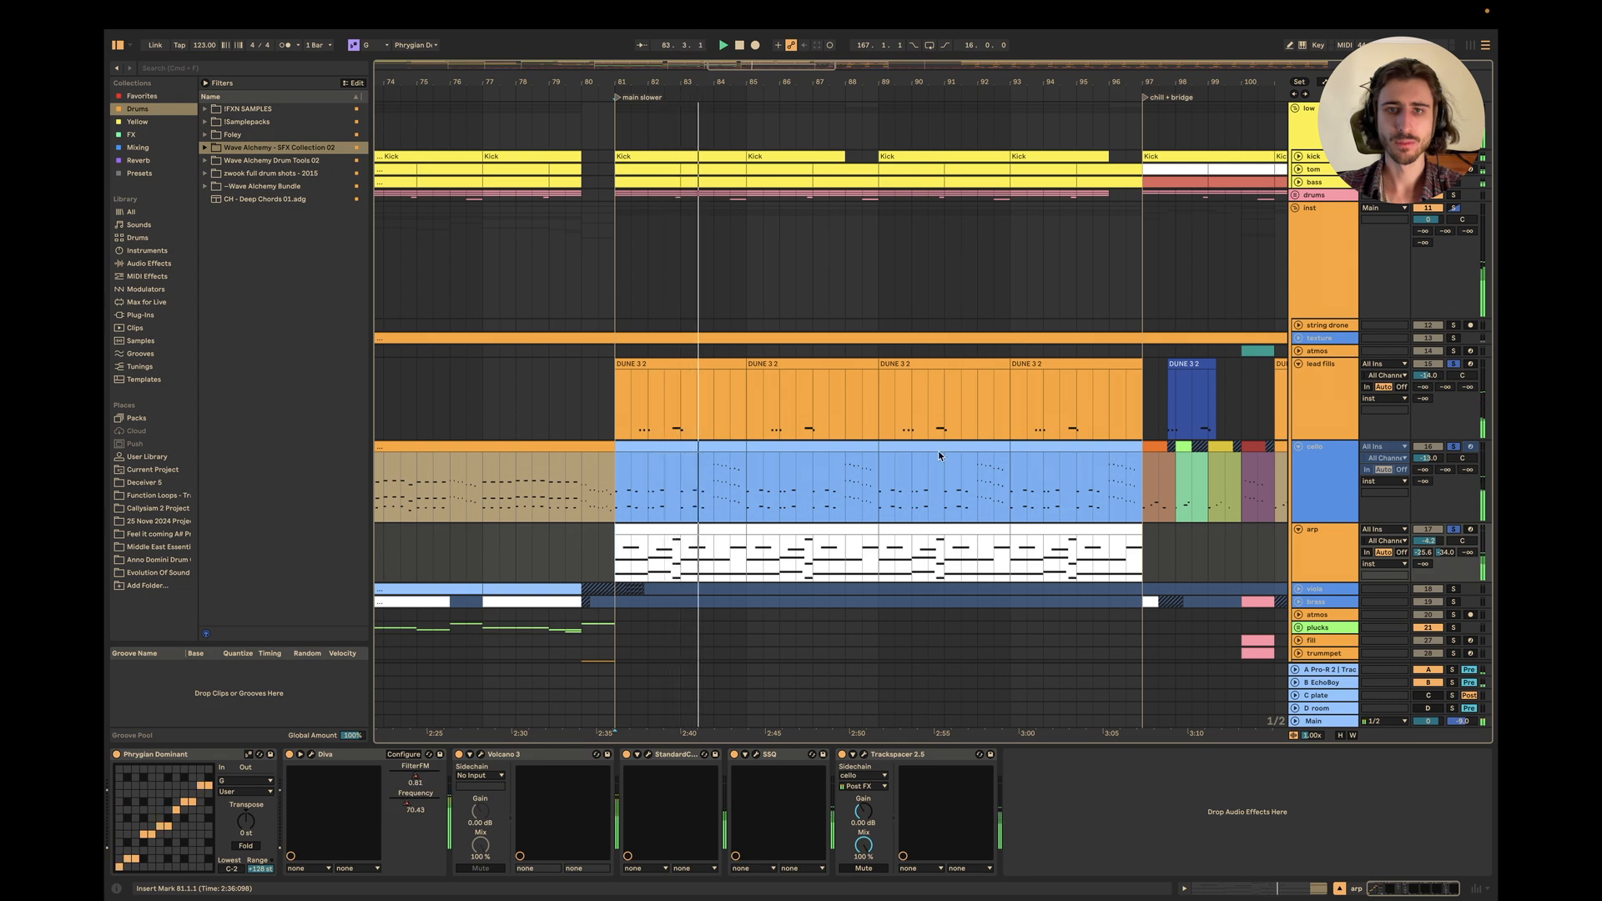
scroll(940, 455, "down", 1)
scroll(940, 455, "down", 3)
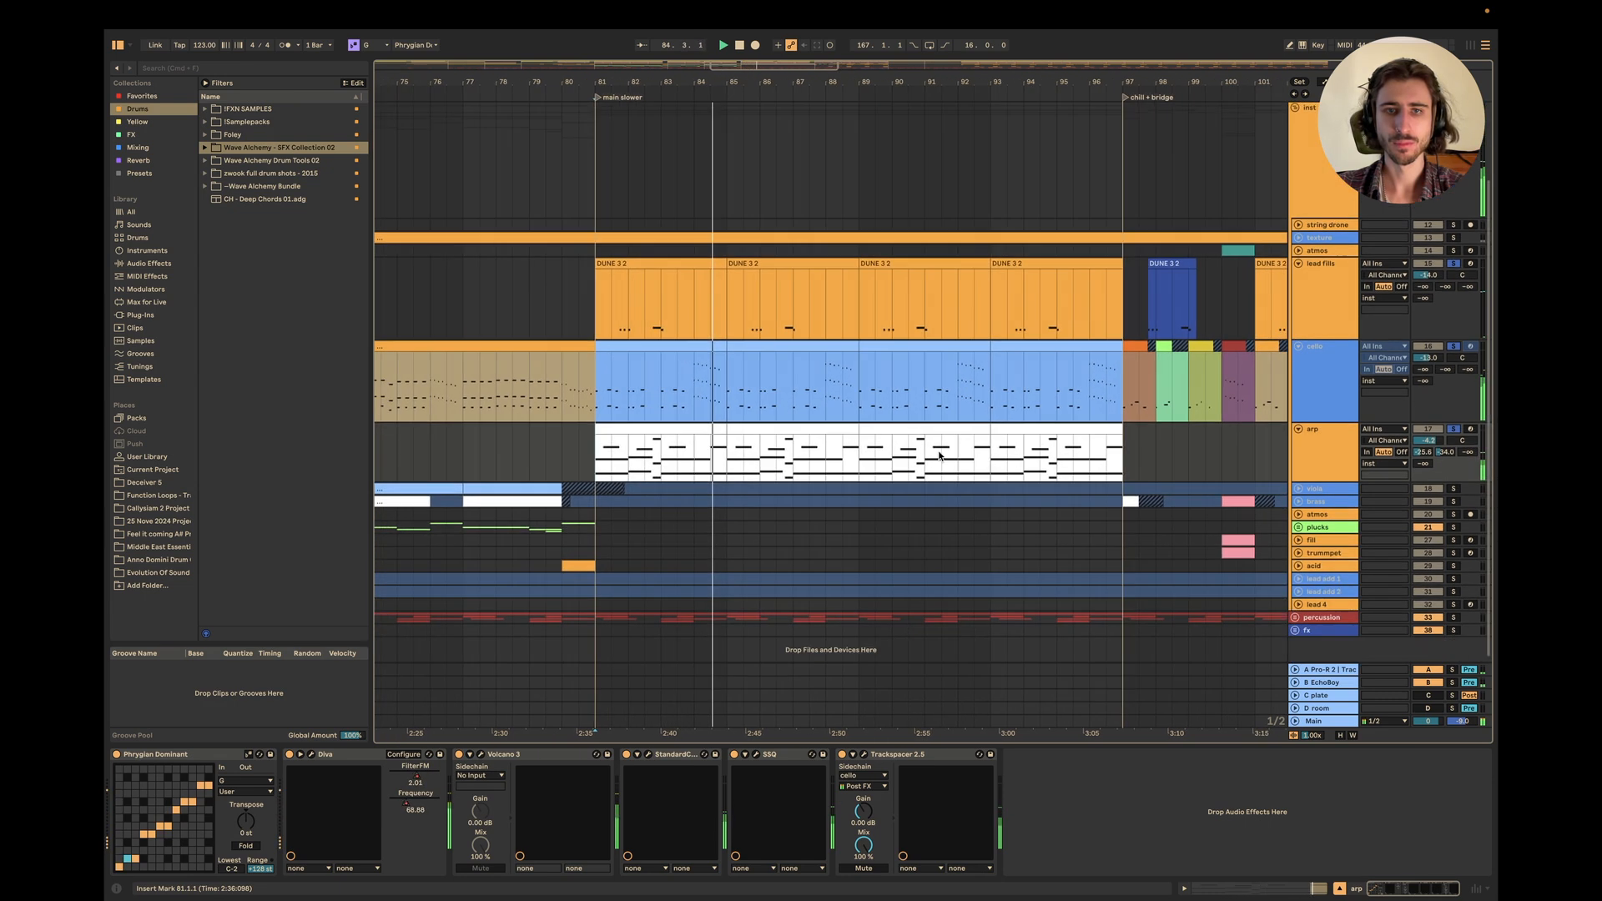
scroll(939, 455, "up", 1)
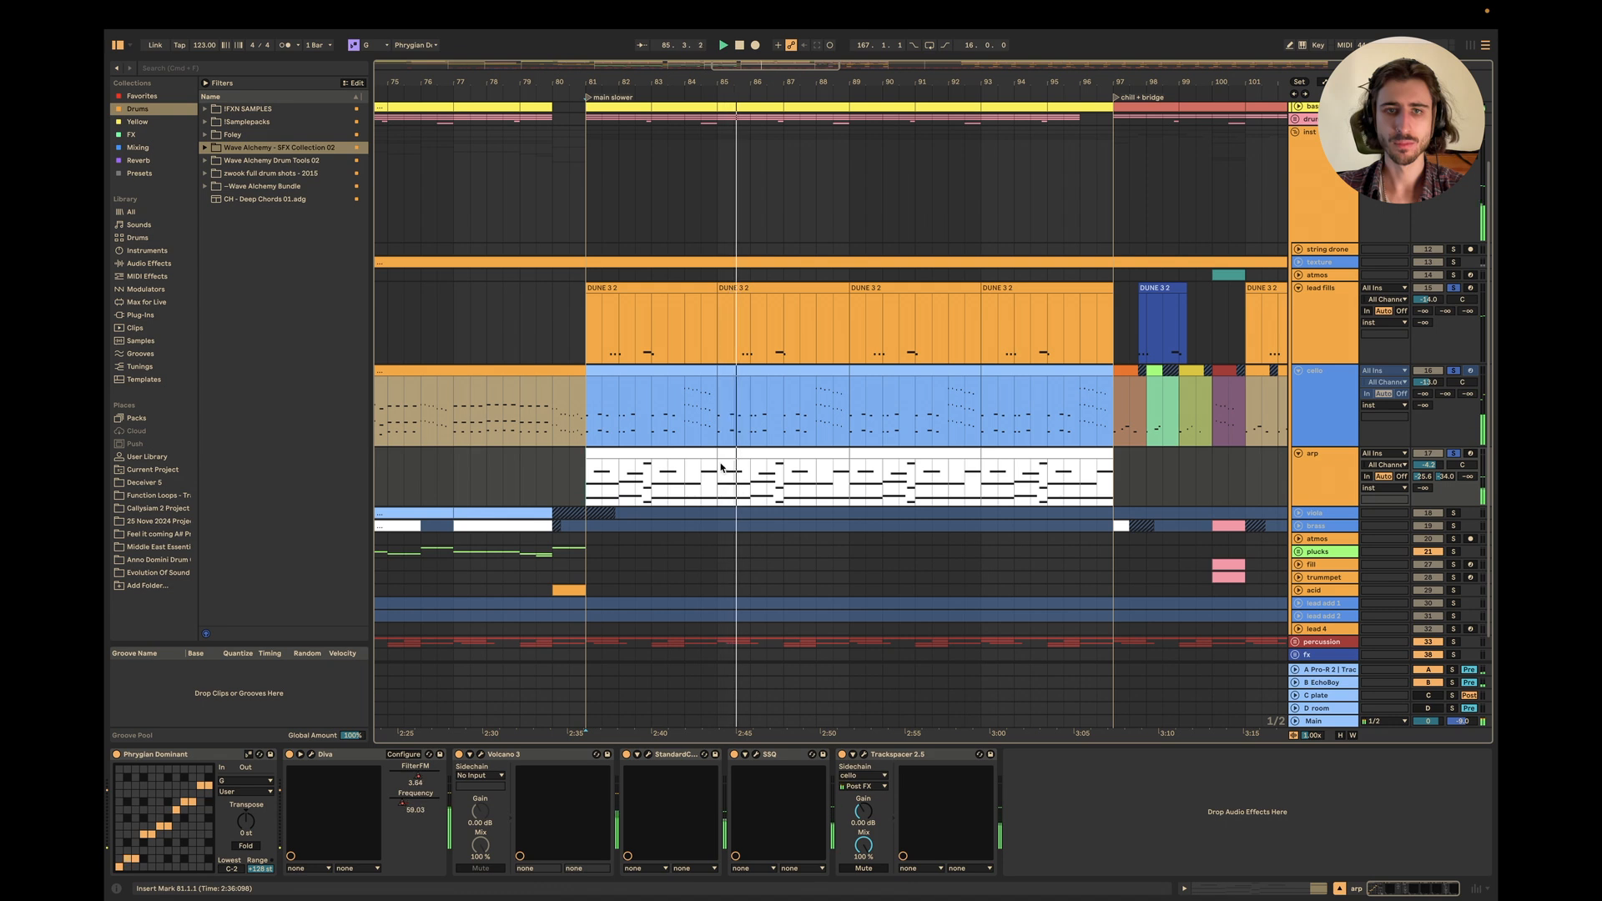
scroll(1049, 446, "up", 1)
Fold the inst and low groups, consult the Fourth drop structure slide in Keynote and return to the Ableton Live arrangement.
left_click(1292, 209)
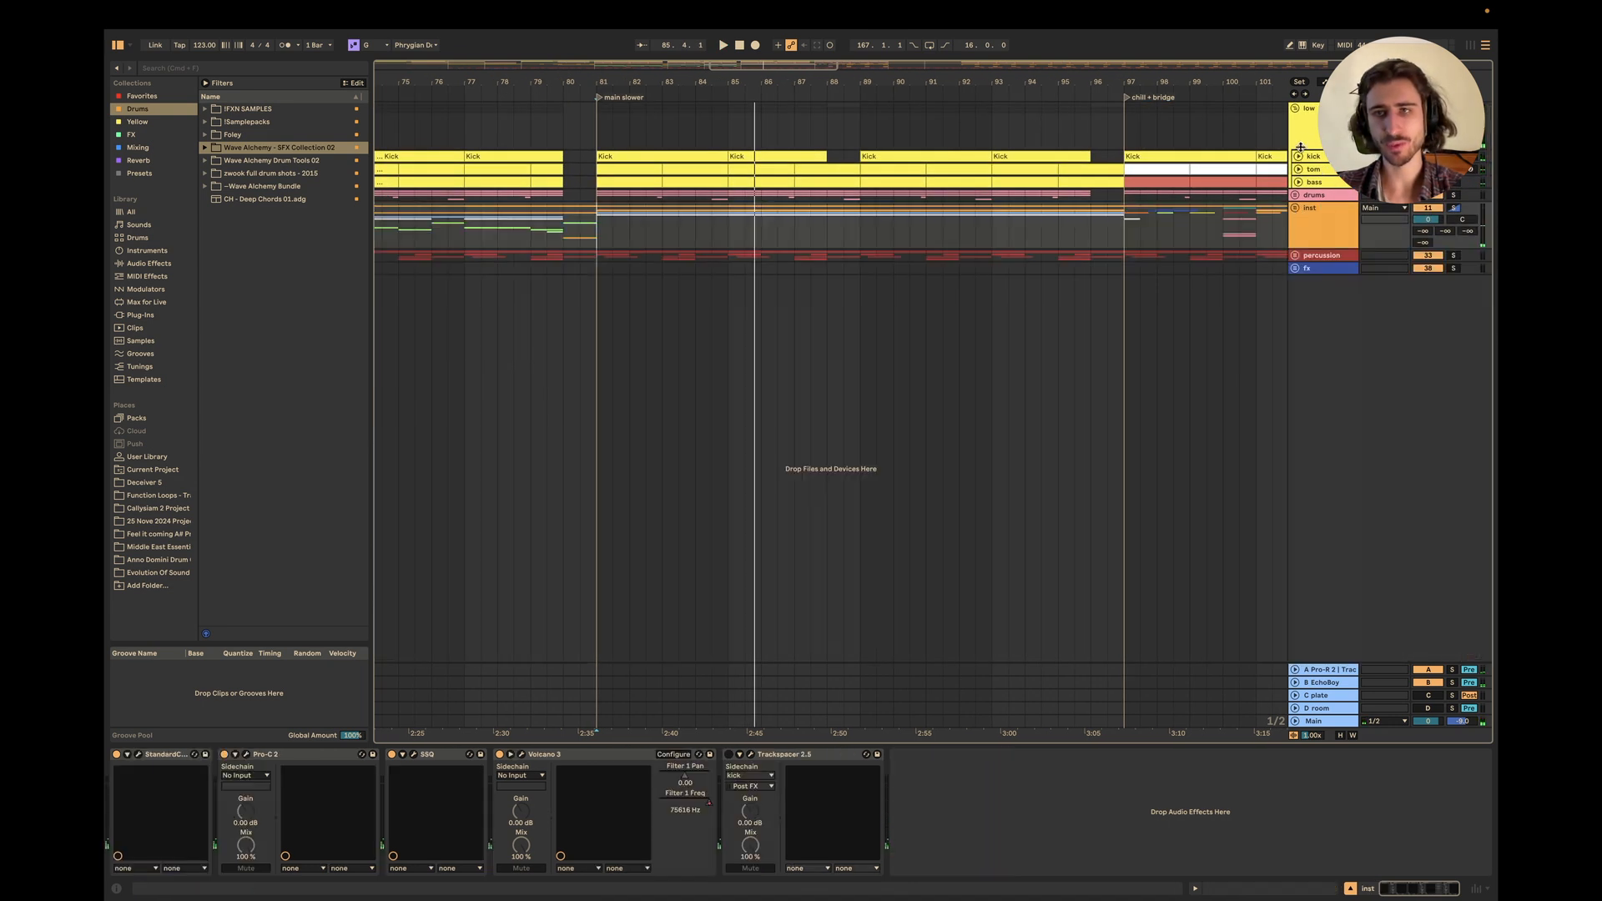
left_click(1295, 121)
left_click(1295, 109)
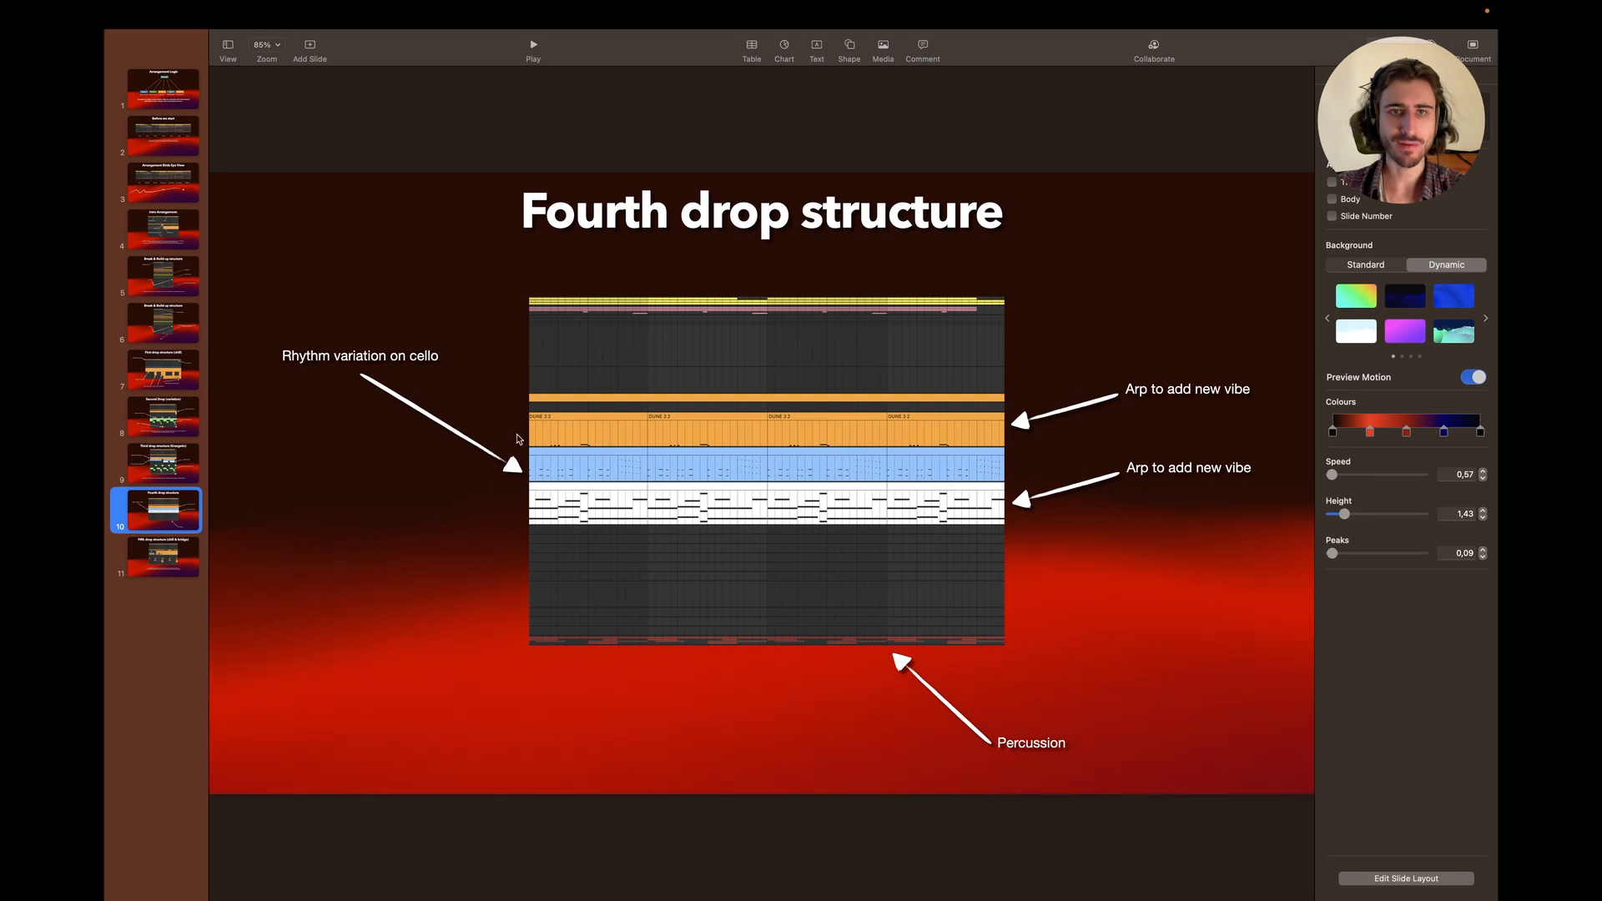
key("super+Tab")
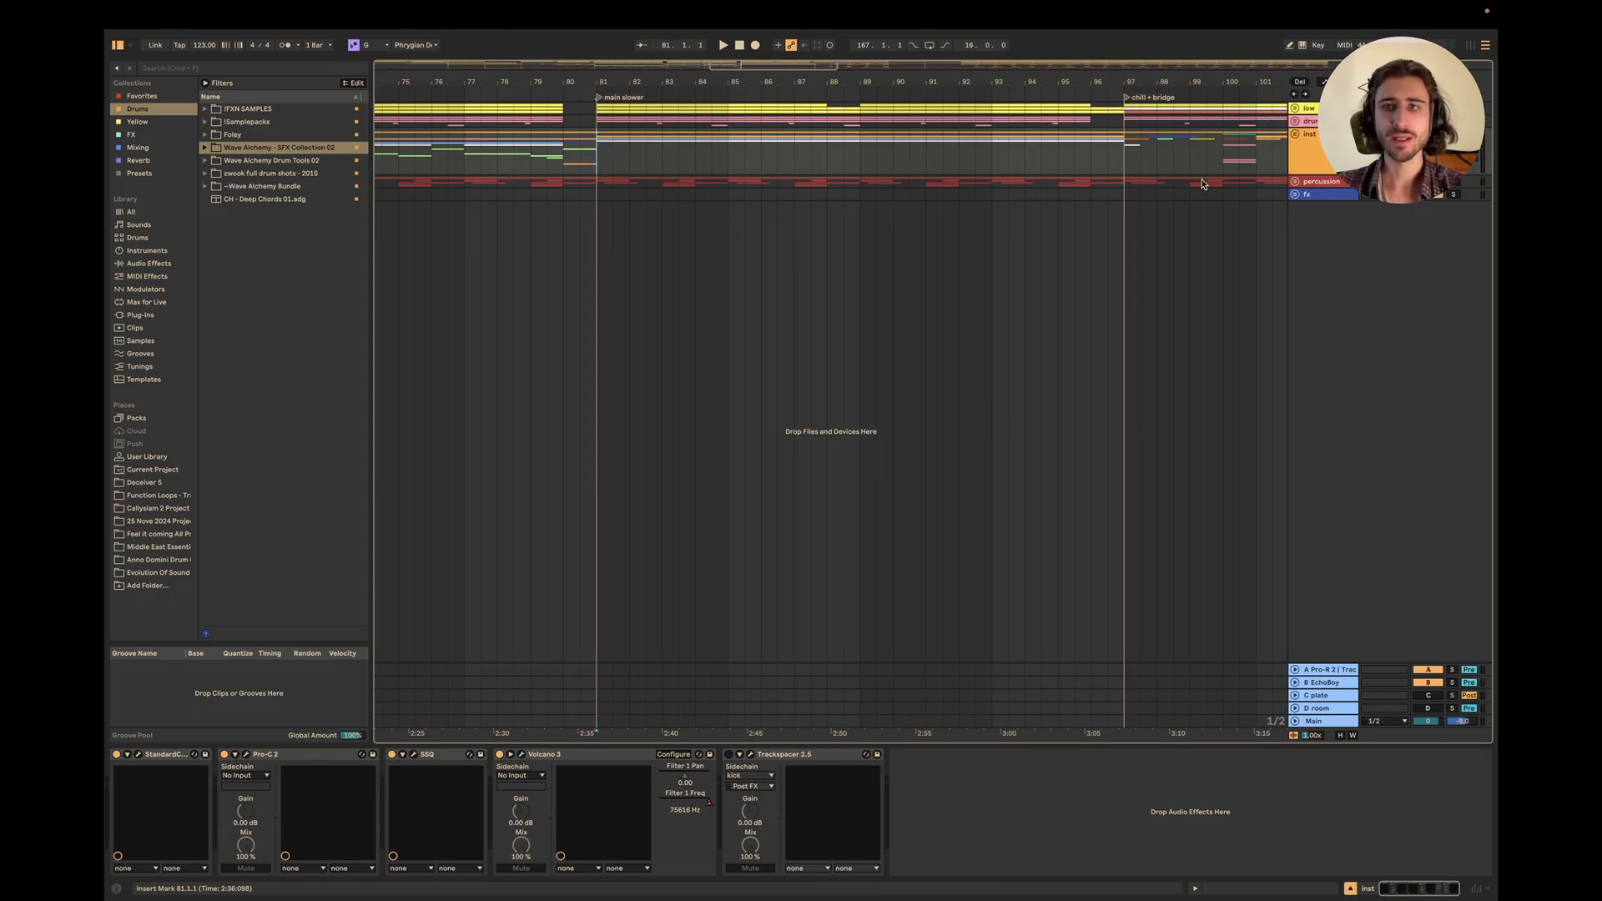
Unfold the inst group and look over the arp, cello and lead fills clips in the main slower section.
left_click(1298, 134)
left_click(656, 454)
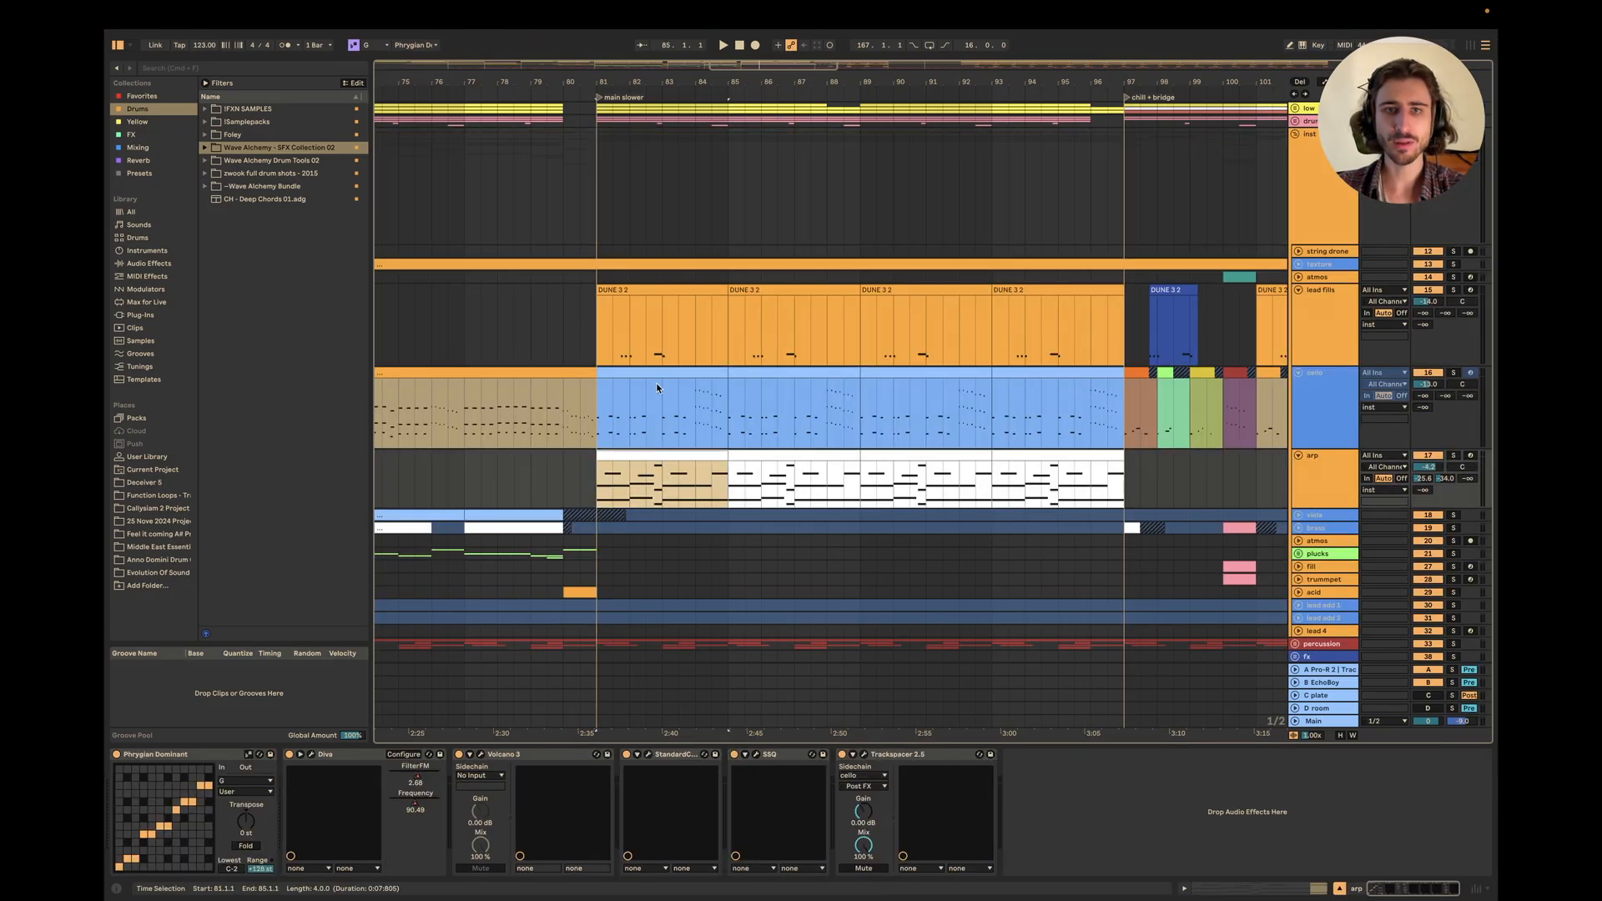
left_click(659, 387)
left_click(657, 310)
scroll(1111, 314, "down", 1)
scroll(1111, 314, "left", 1)
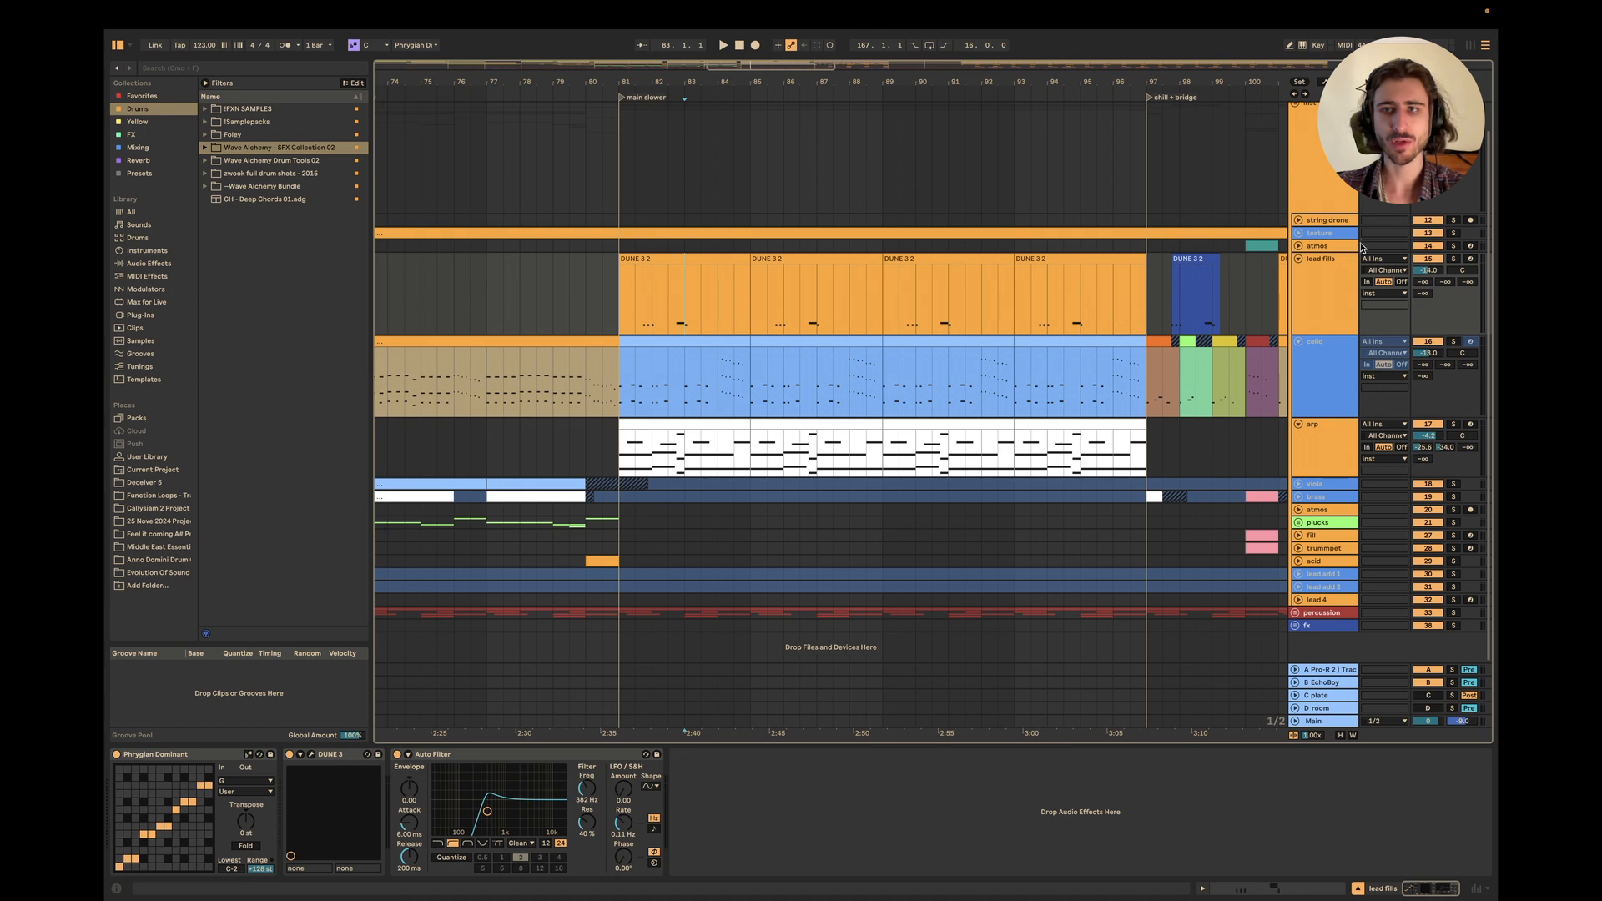
scroll(1338, 248, "up", 1)
scroll(1339, 248, "right", 1)
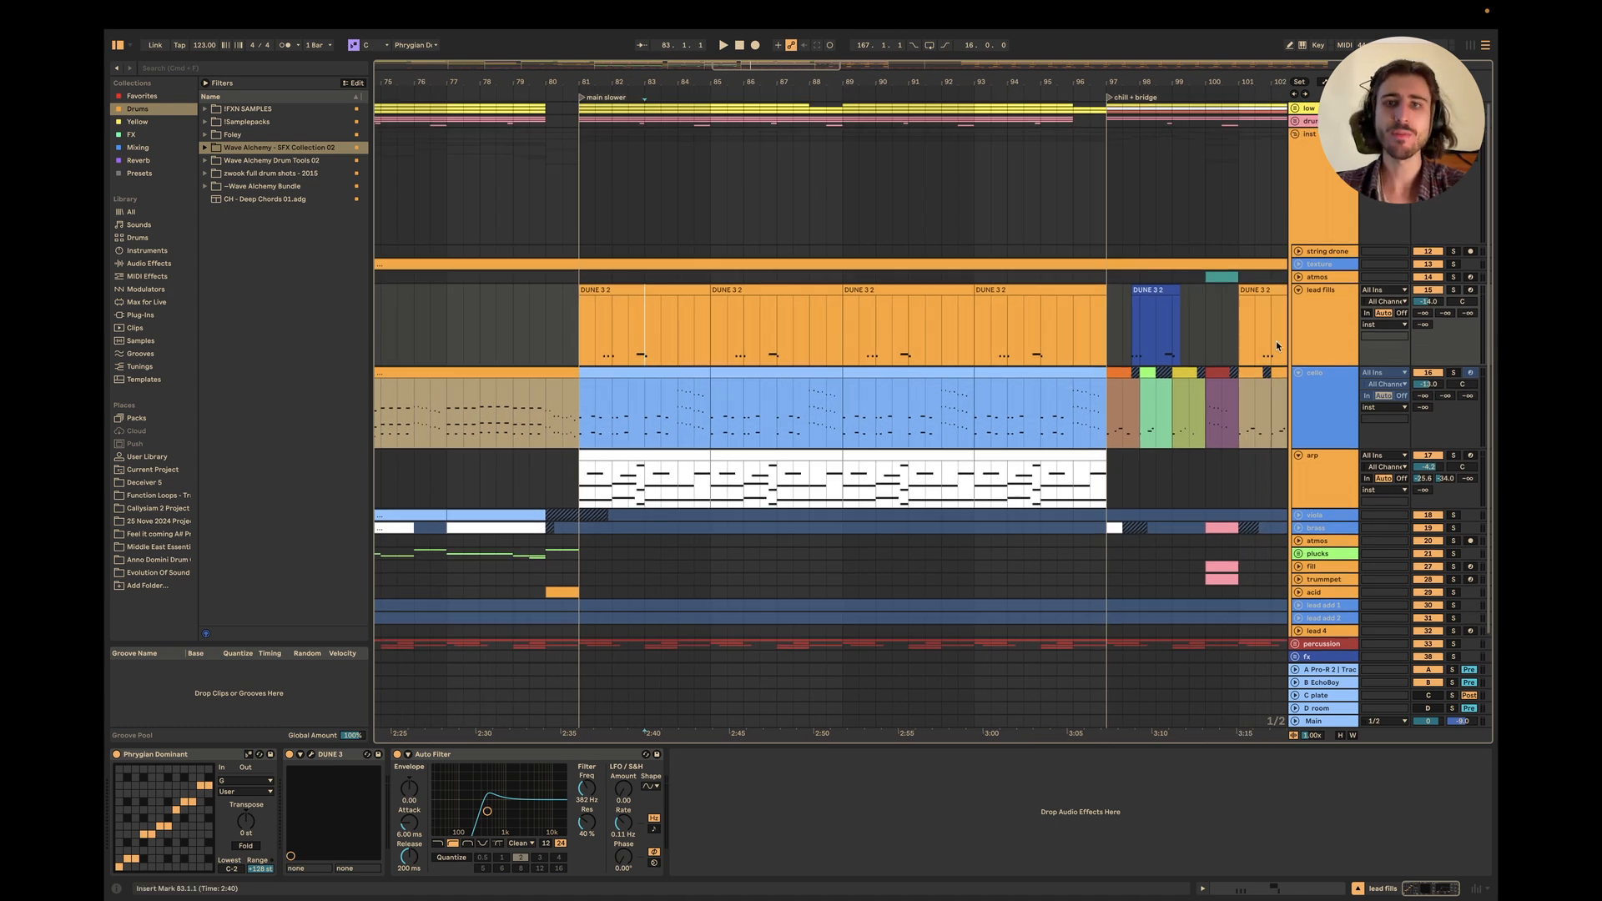
Minimise the lead fills, cello and arp tracks, and briefly unfold the fx group to check its tracks.
left_click(1298, 290)
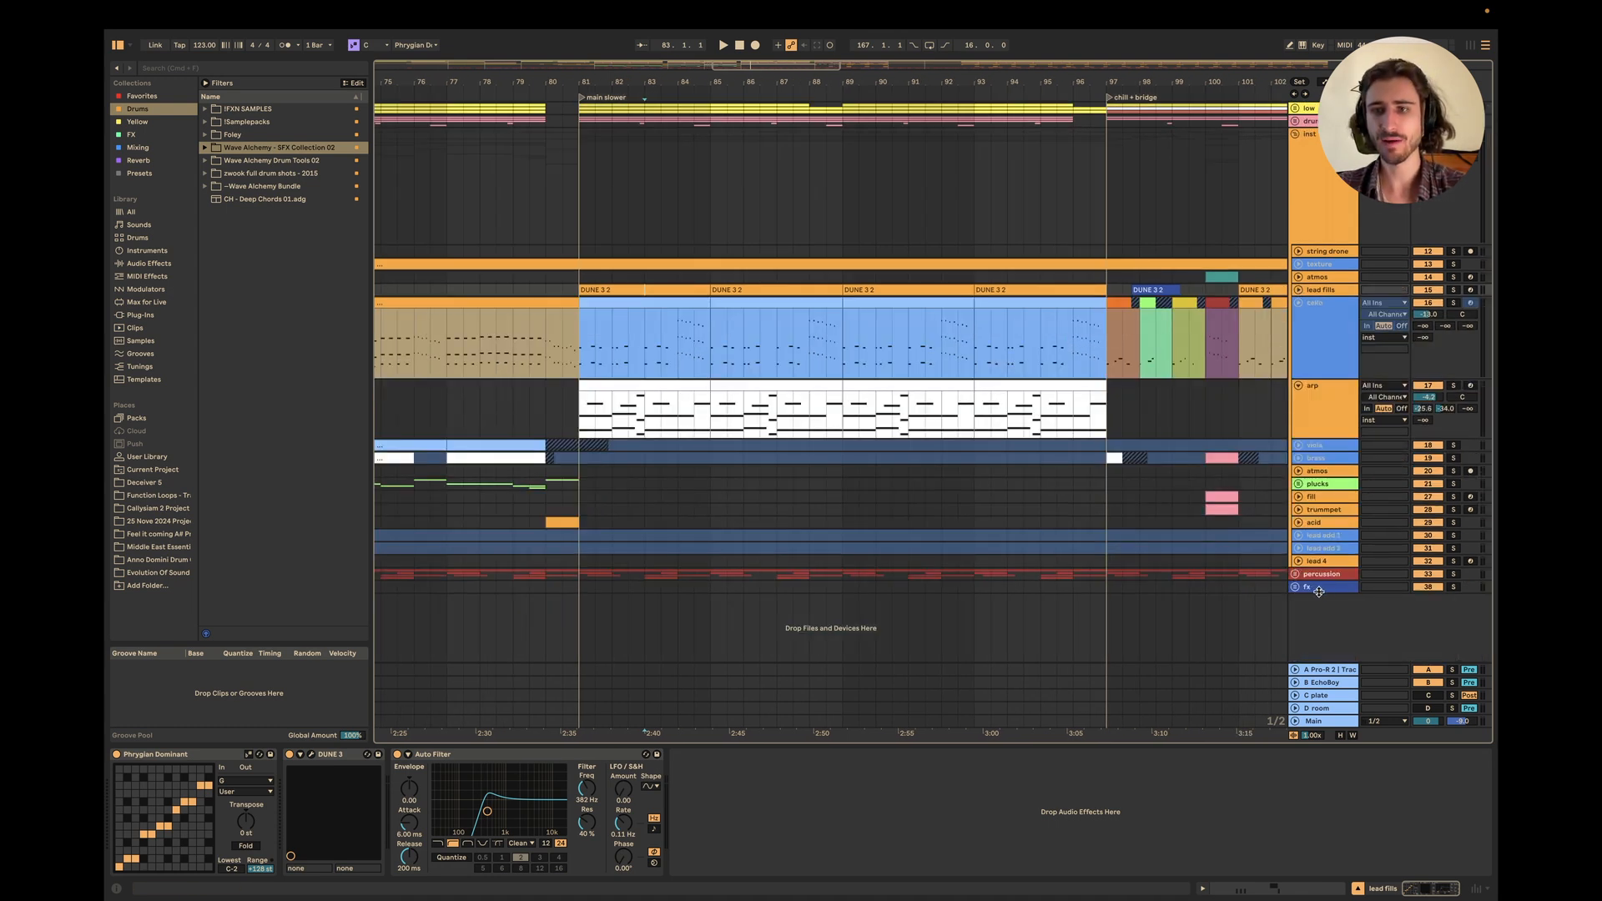
left_click(1294, 588)
left_click(1294, 588)
scroll(1316, 542, "down", 3)
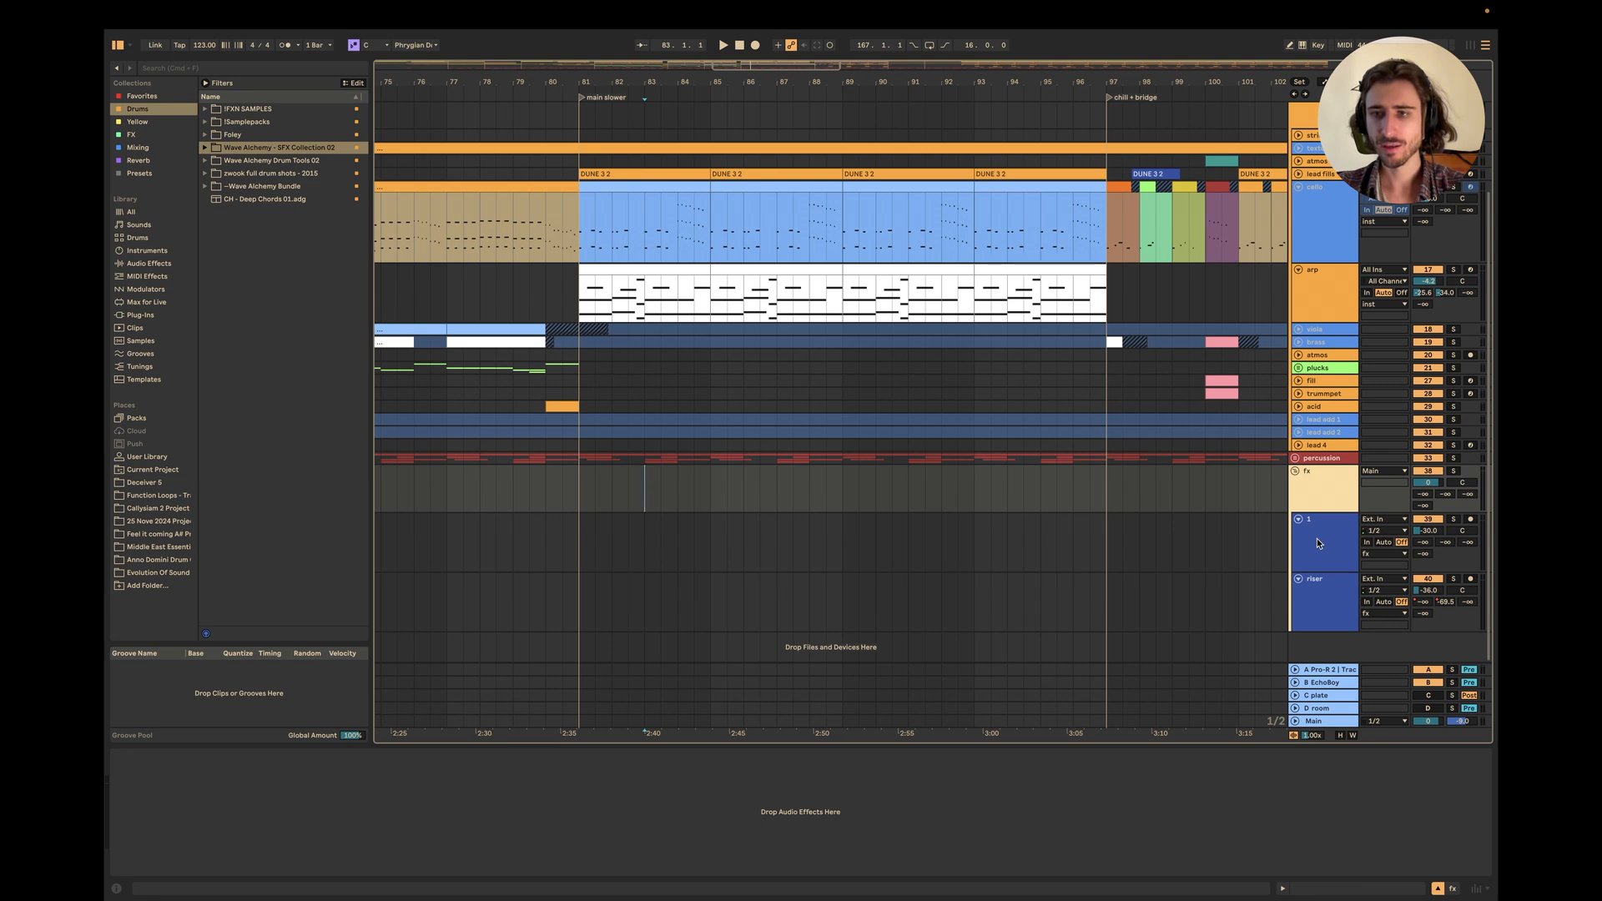
left_click(1295, 471)
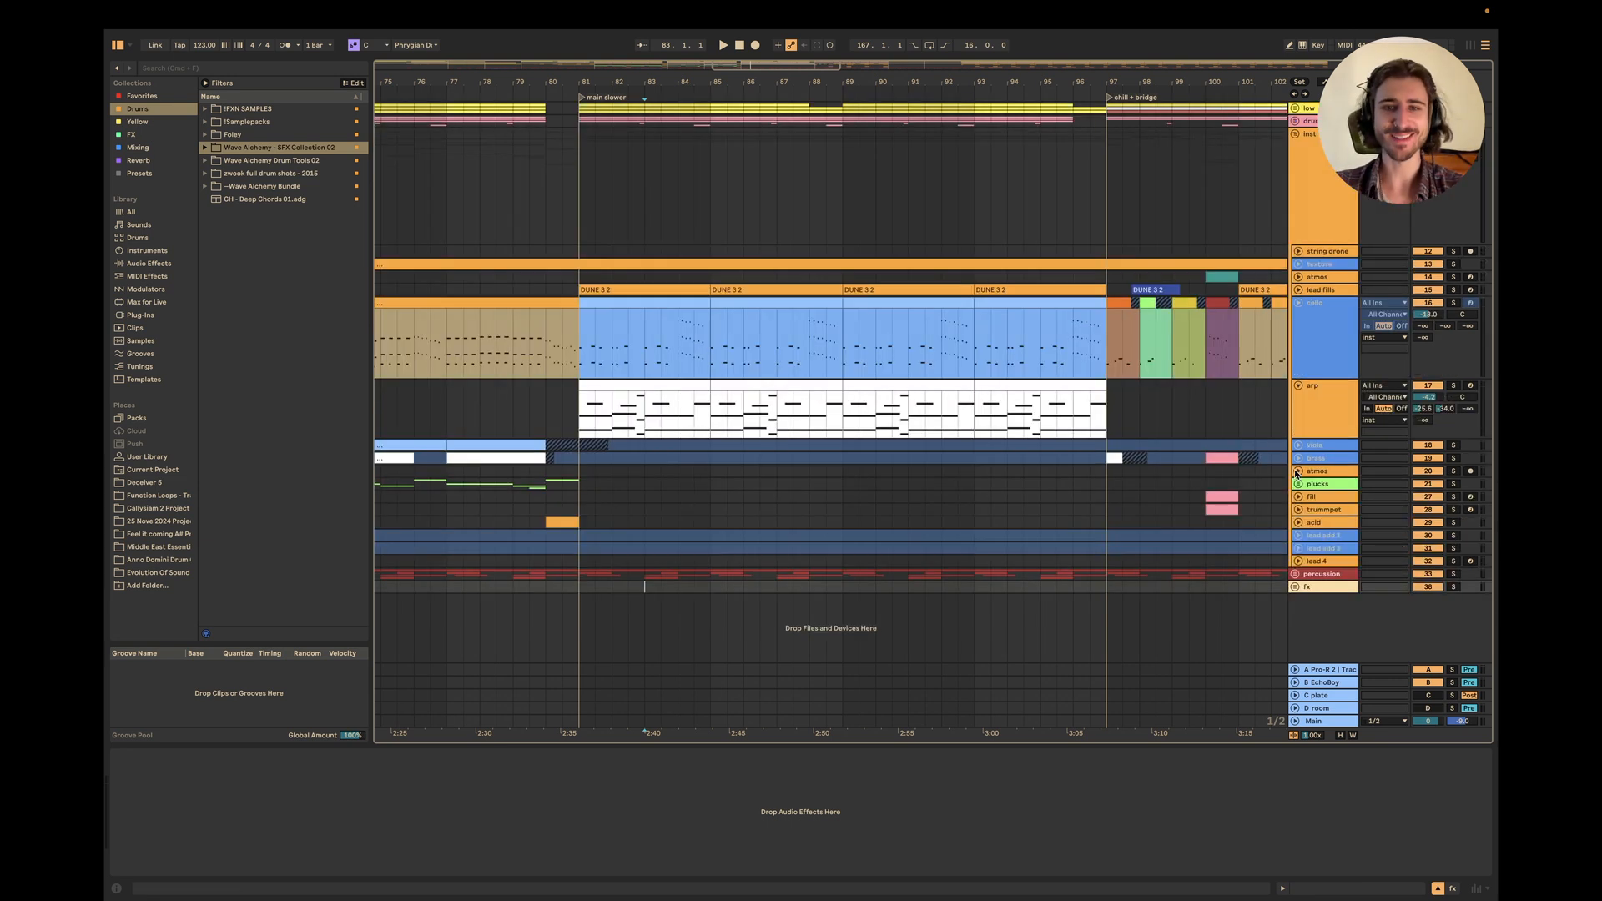
left_click(1299, 303)
left_click(1298, 315)
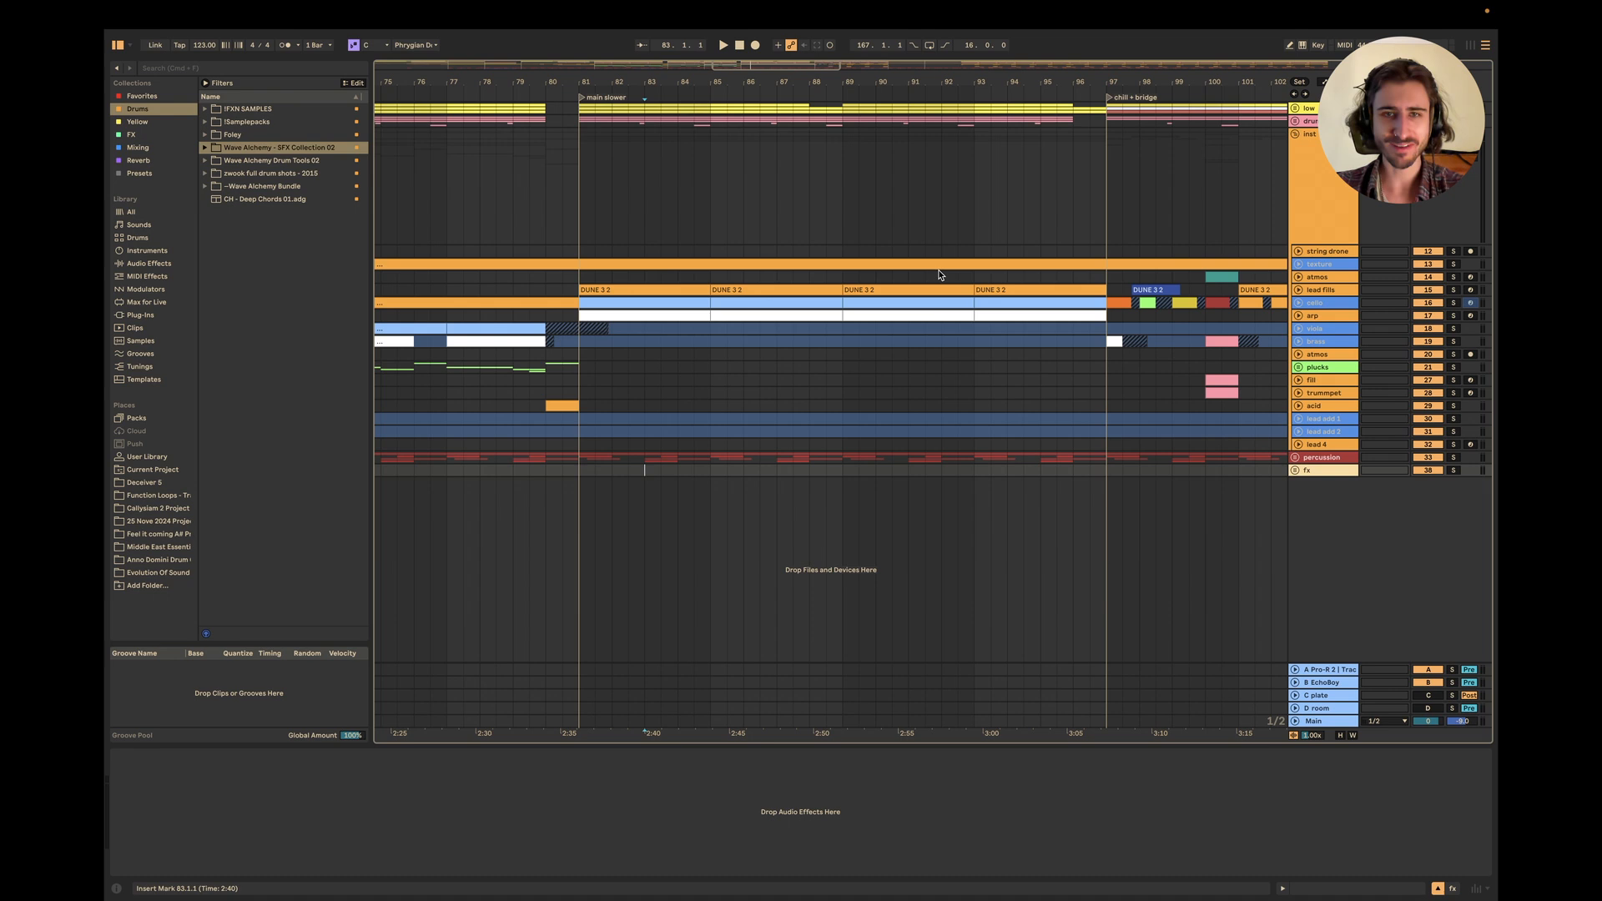
Zoom out the arrangement and look over its sections from the first break through the second break and build.
left_click(575, 229)
key("minus")
left_click(849, 213)
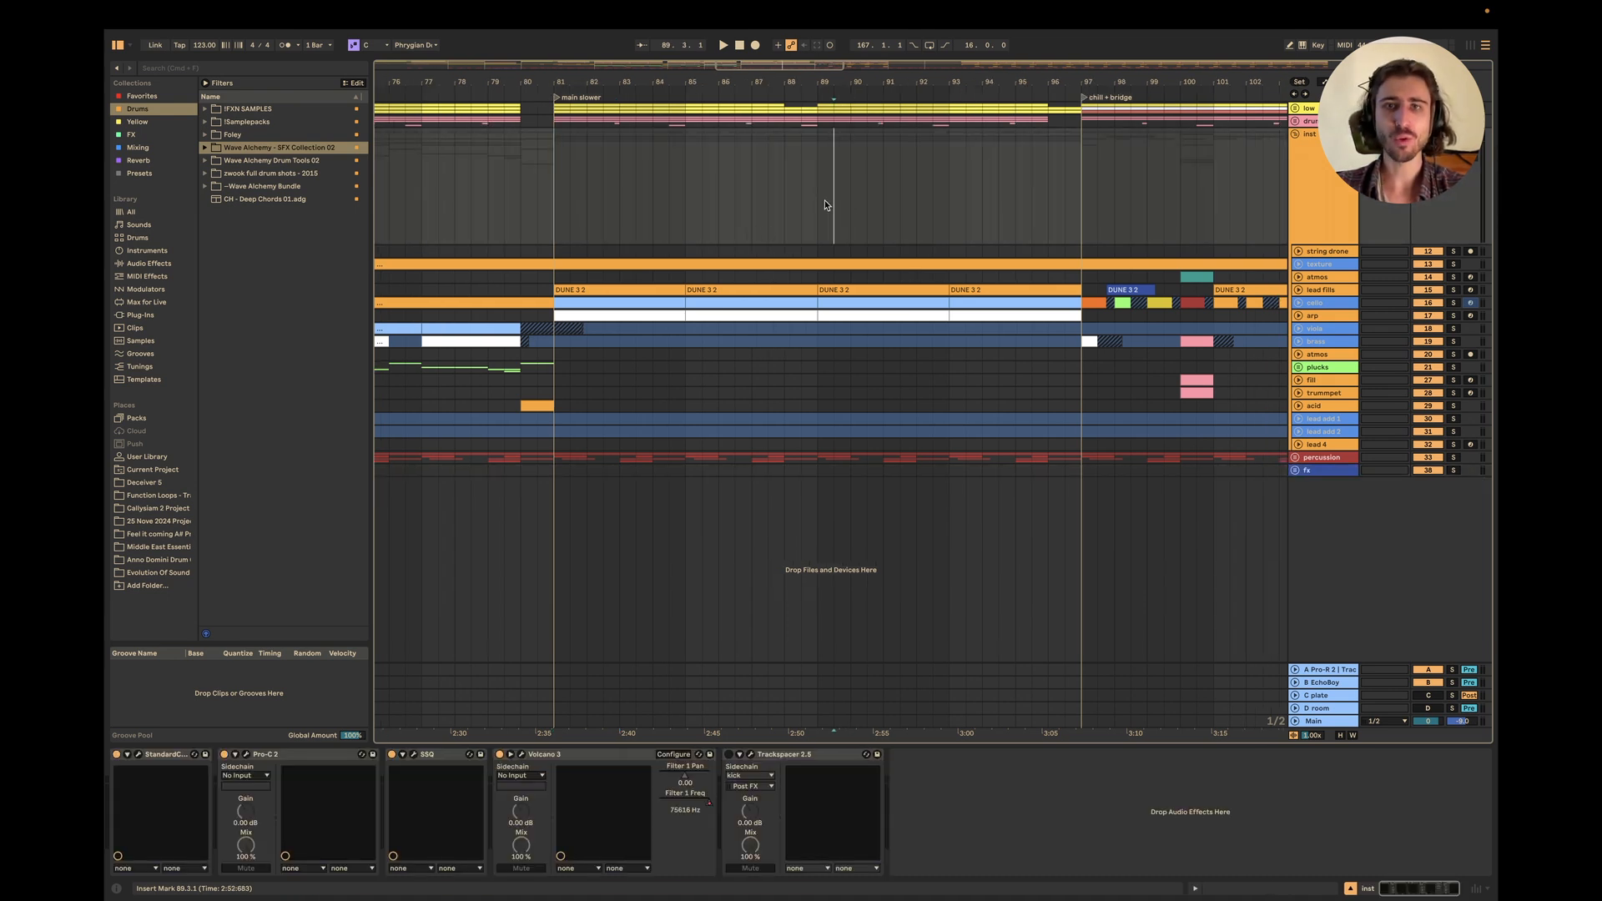
key("minus")
key("minus")
key("minus")
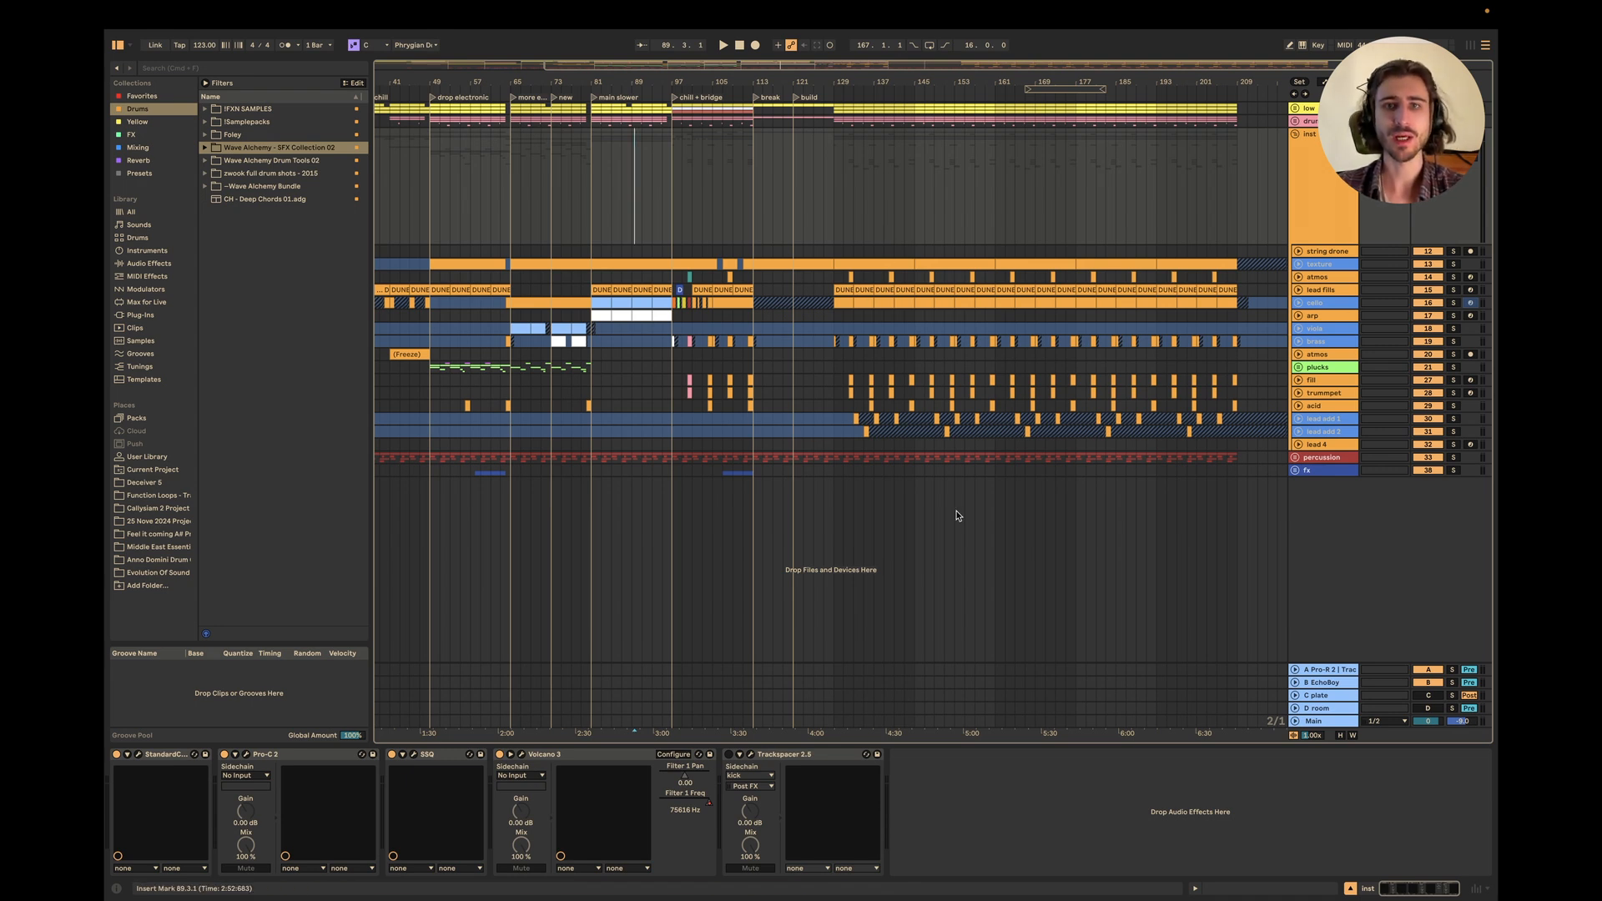
scroll(764, 123, "left", 10)
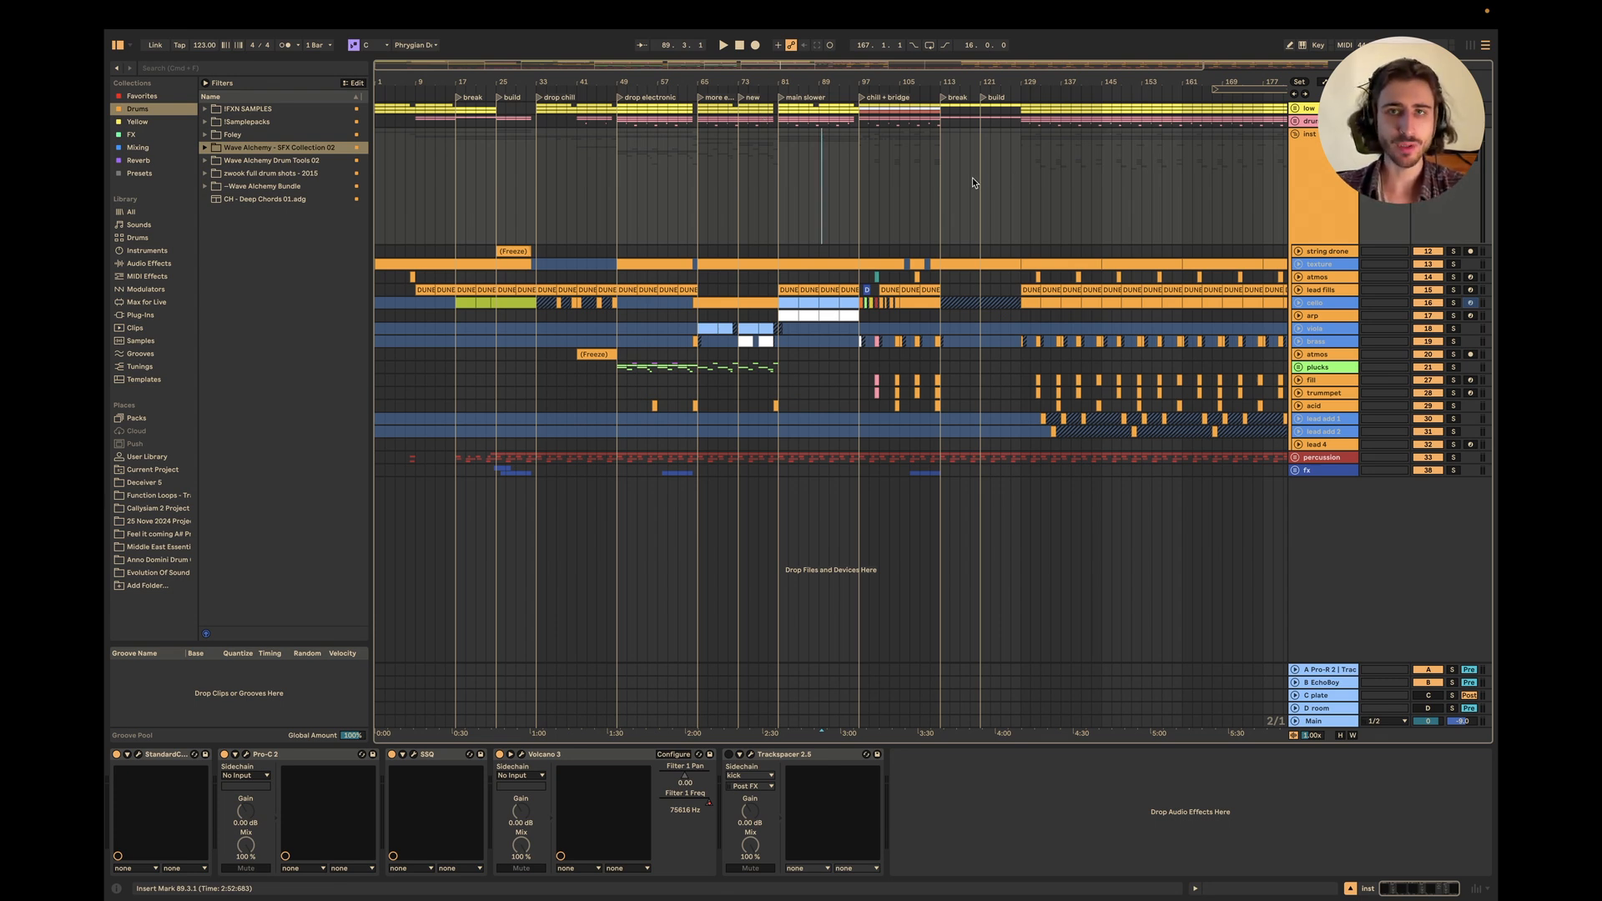
scroll(943, 146, "right", 10)
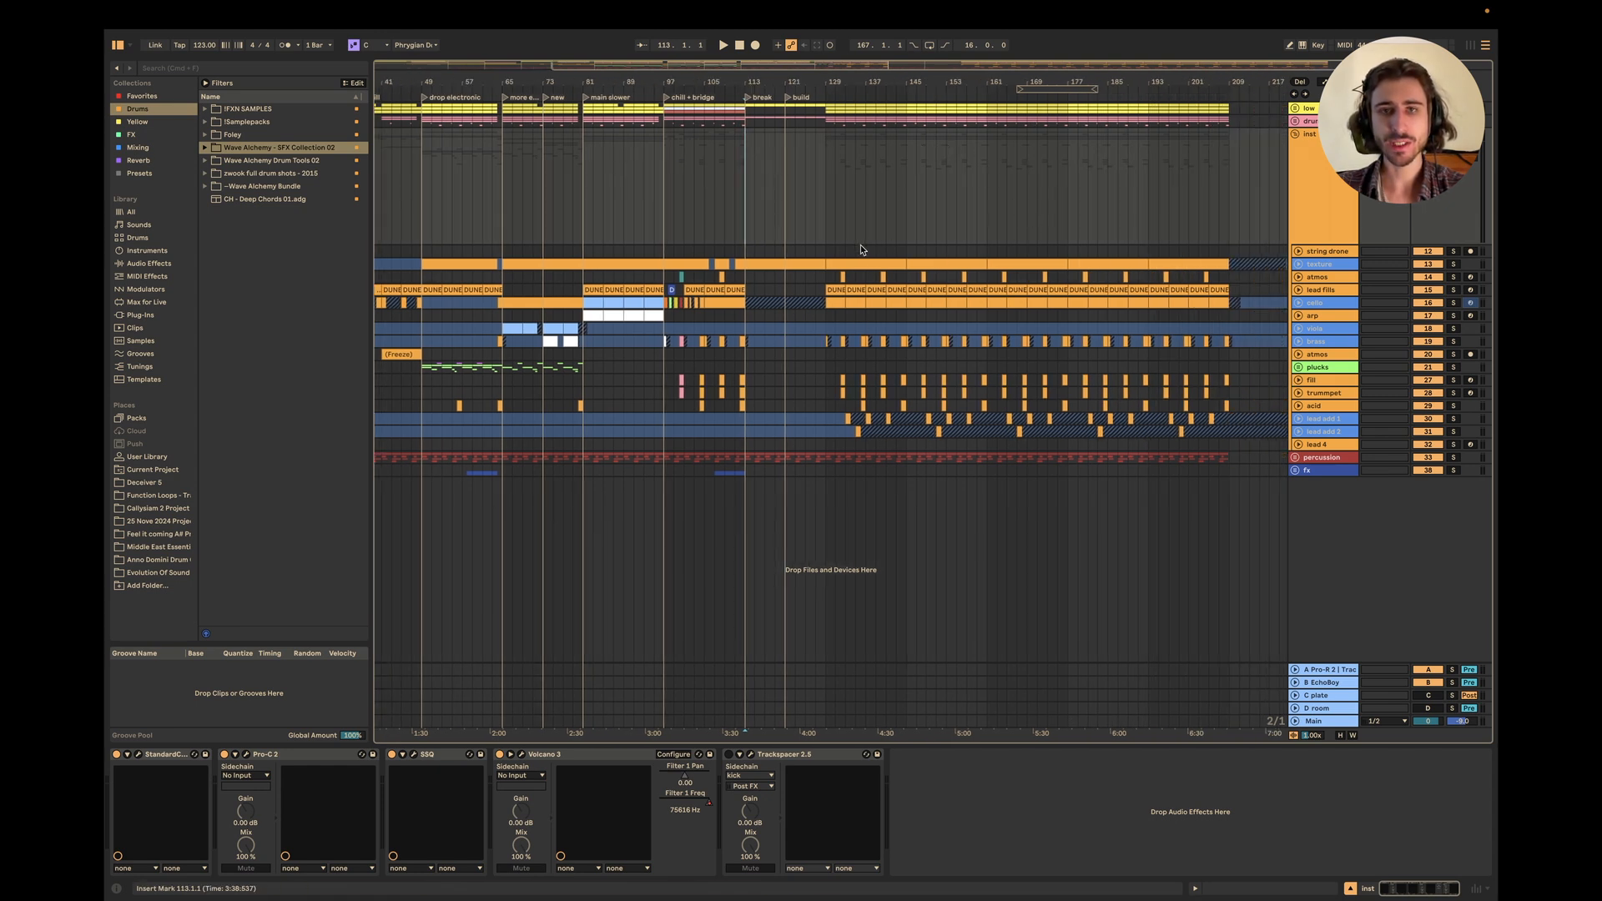
scroll(976, 295, "left", 10)
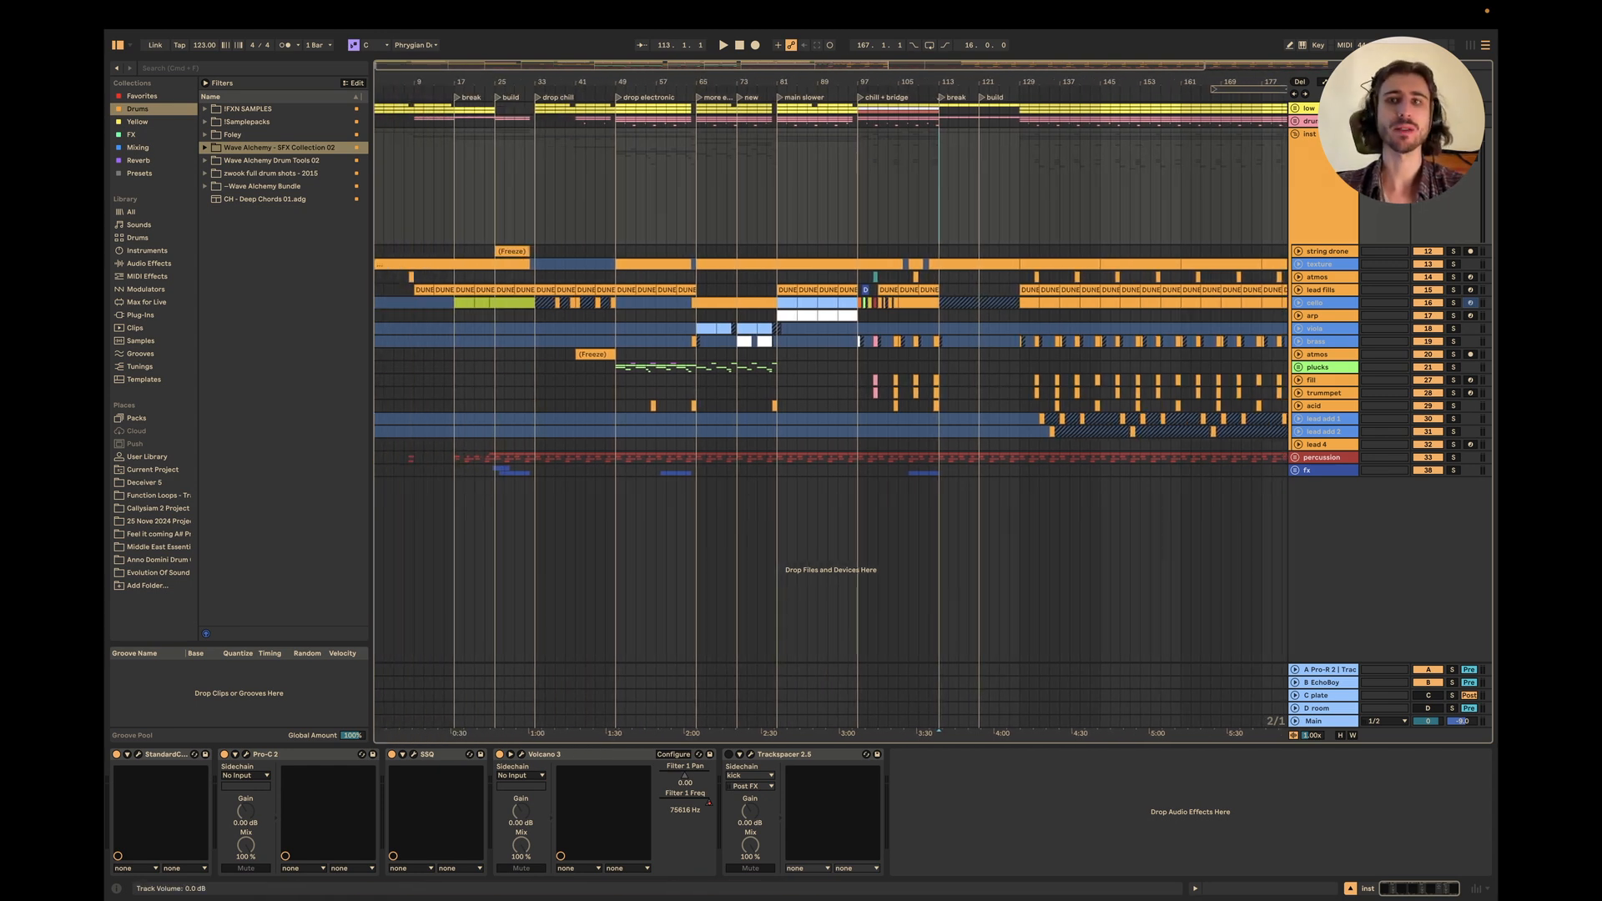
Fold the inst group and switch to the Keynote presentation.
left_click(1295, 134)
key("super+Tab")
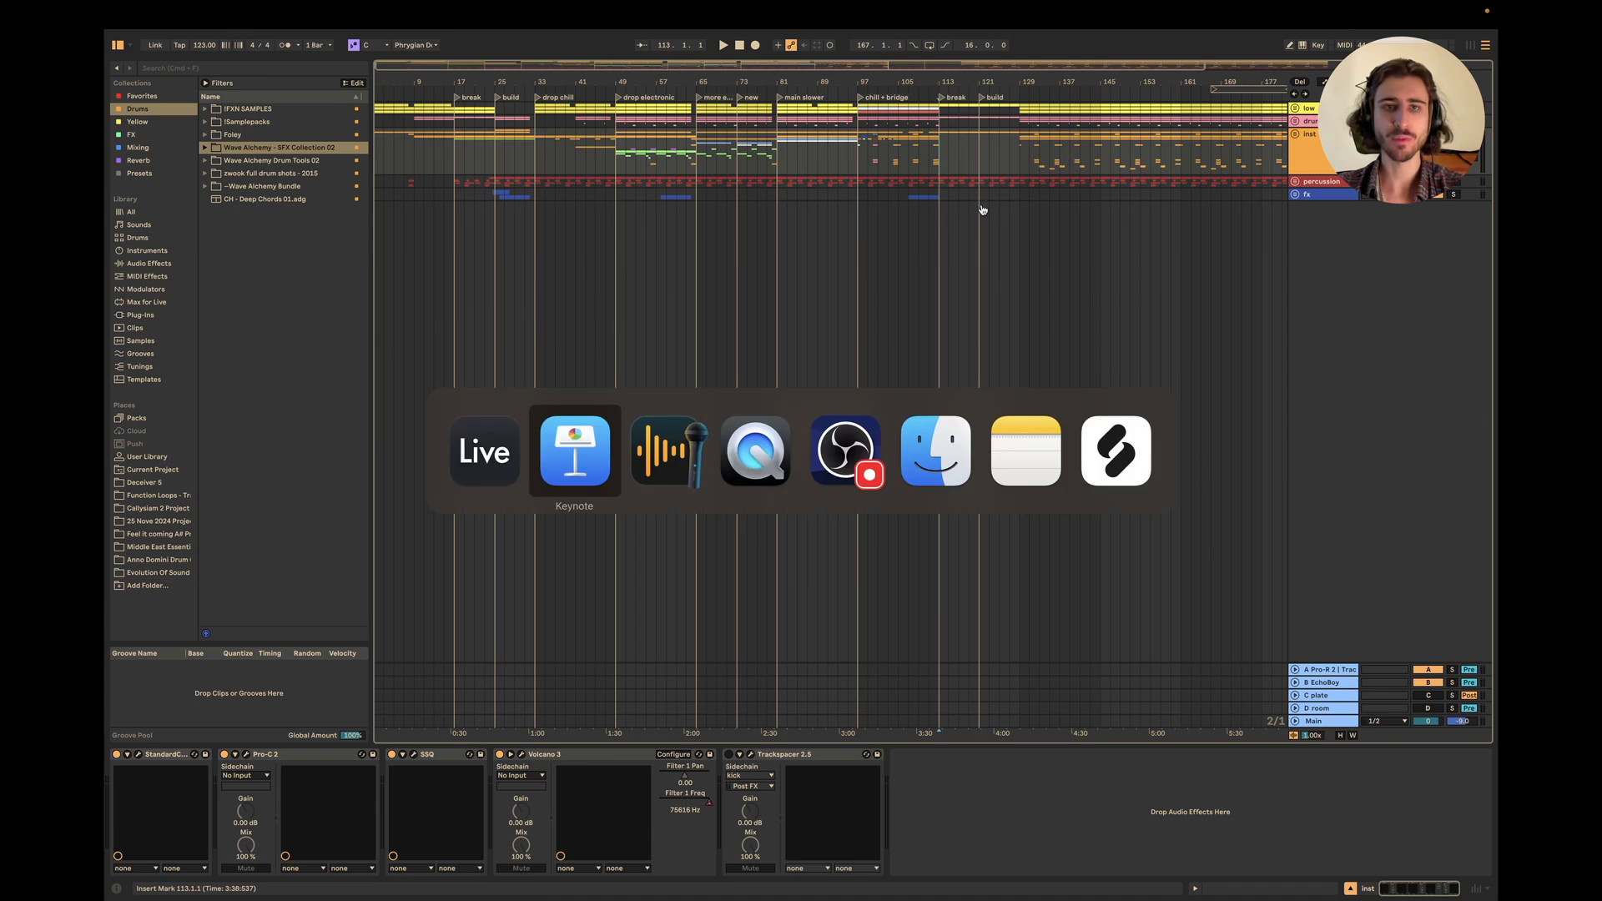